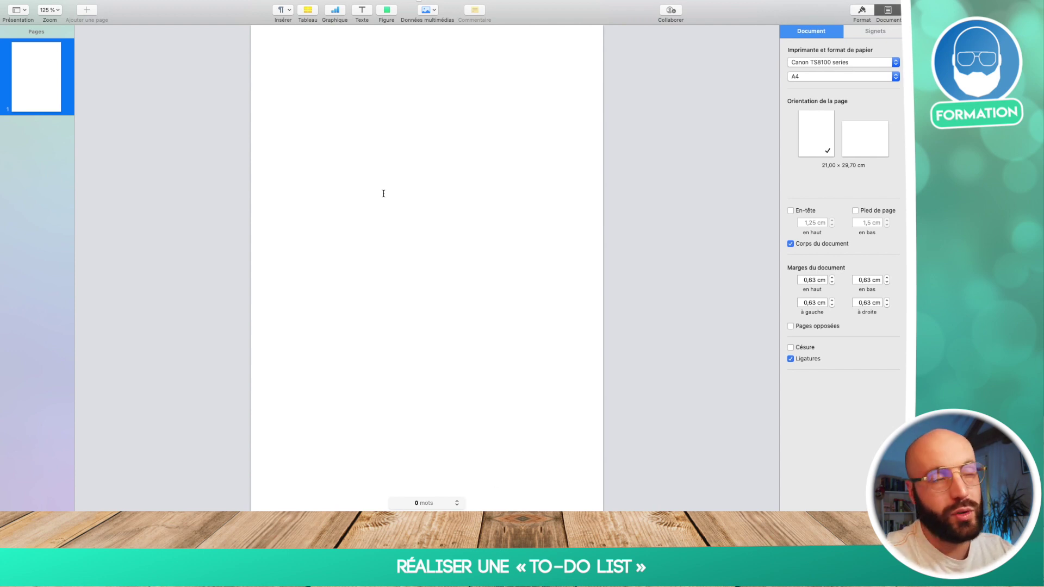
- Insert a plain table without header rows or columns on the blank page
{"action": "left_click", "coordinate": [308, 11]}
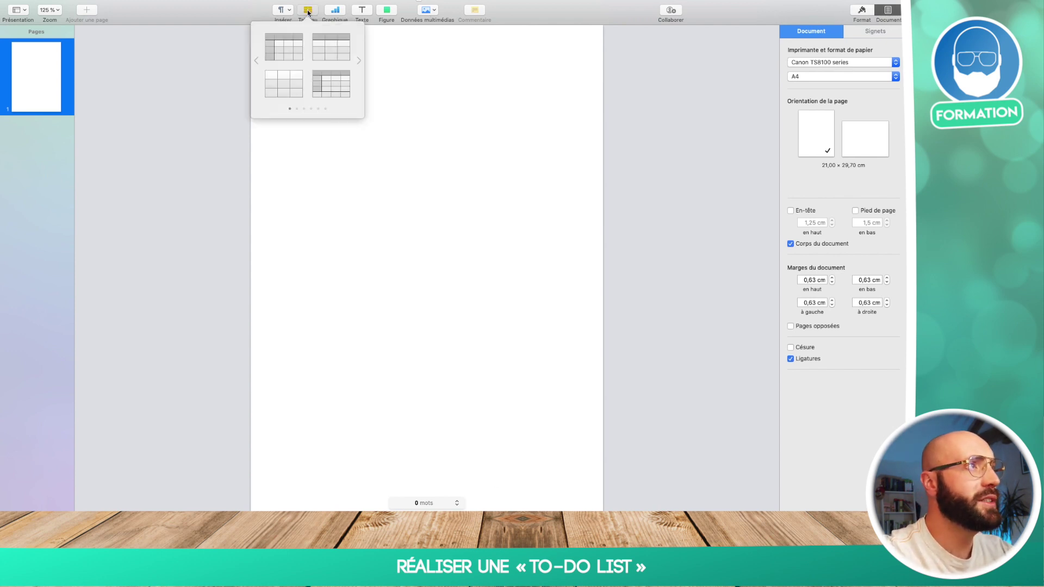
{"action": "left_click", "coordinate": [285, 90]}
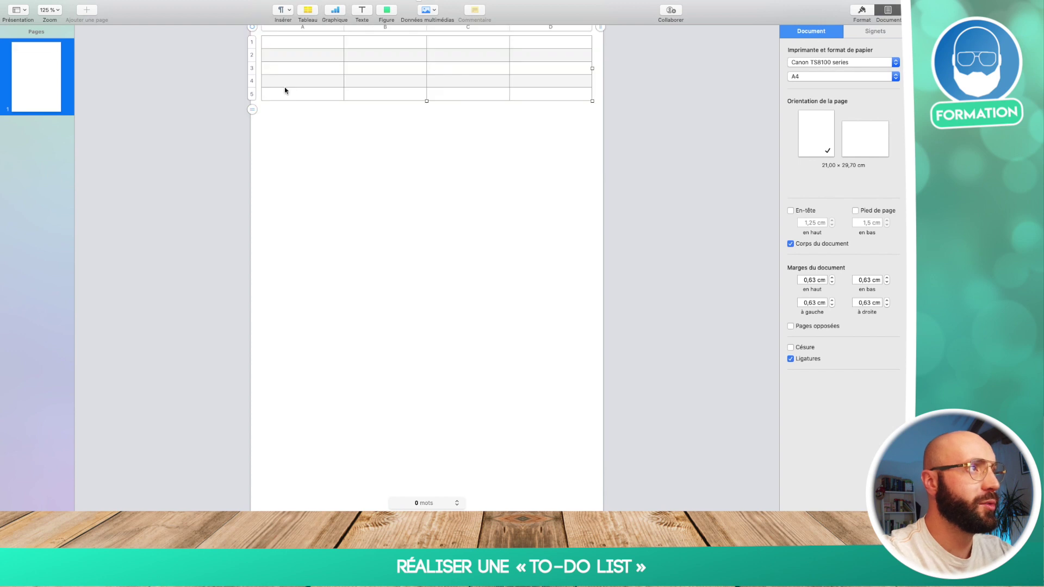
{"action": "left_click", "coordinate": [524, 118]}
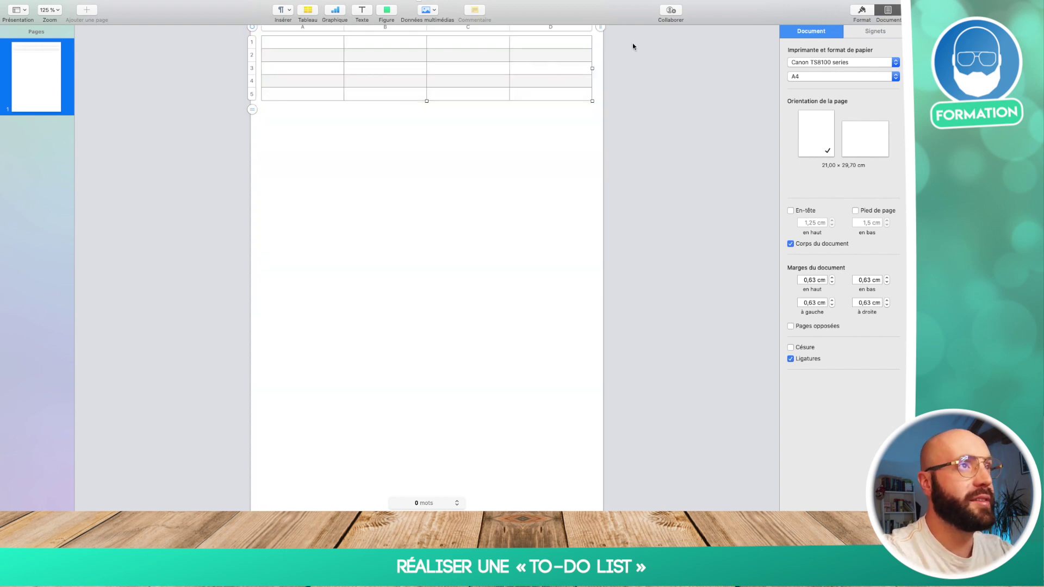
- Set the table's text wrap to Aucun and move the table down to about X 1.28 cm, Y 4.87 cm
{"action": "left_click", "coordinate": [863, 16]}
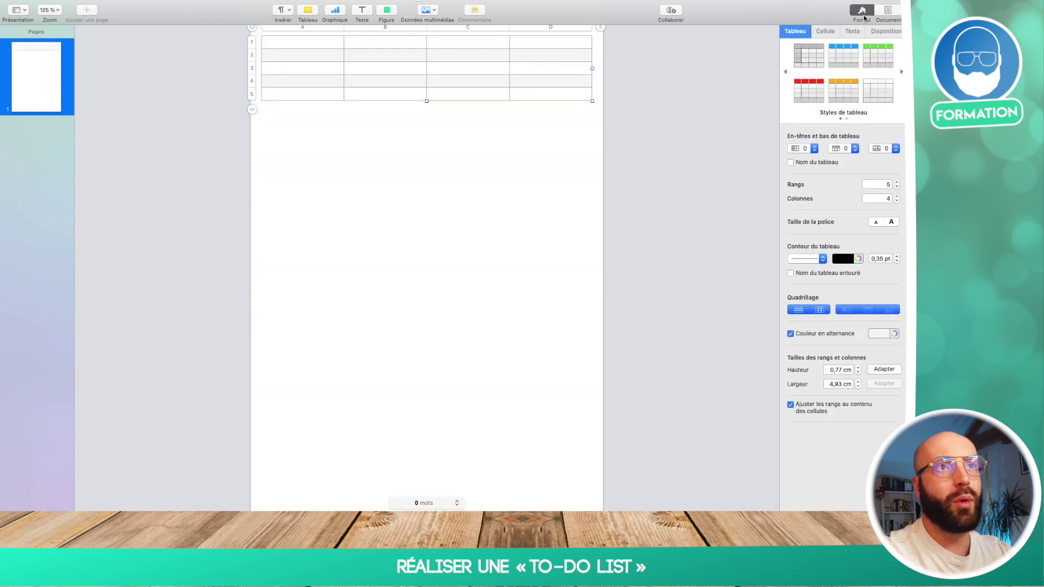
{"action": "left_click", "coordinate": [885, 31]}
{"action": "left_click", "coordinate": [830, 96]}
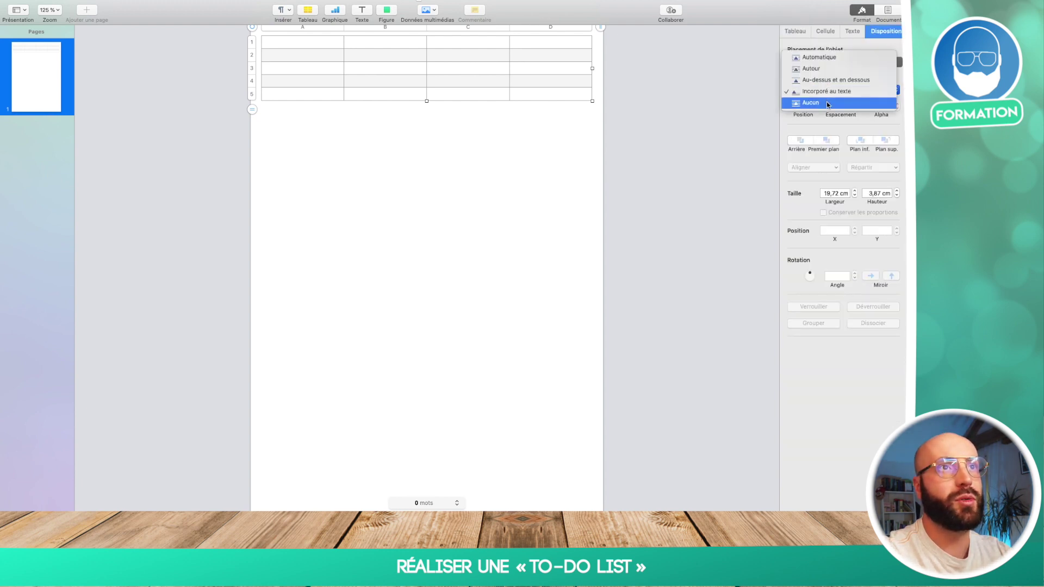
{"action": "left_click", "coordinate": [828, 102]}
{"action": "left_click", "coordinate": [563, 156]}
{"action": "left_click_drag", "start_coordinate": [553, 73], "coordinate": [563, 146]}
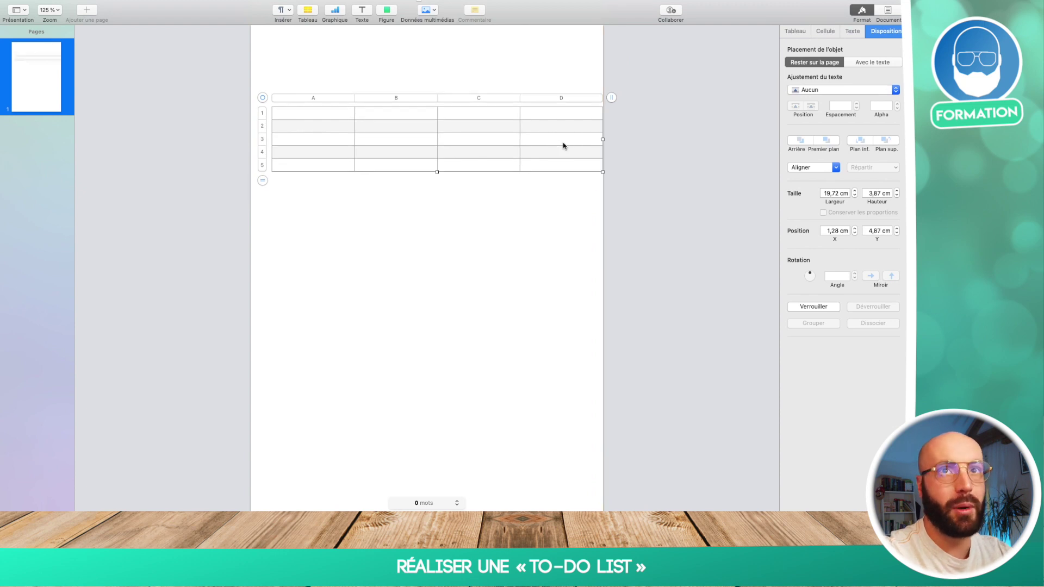
- Reduce the table to two columns and narrow it to about 8.33 cm wide
{"action": "left_click", "coordinate": [493, 116]}
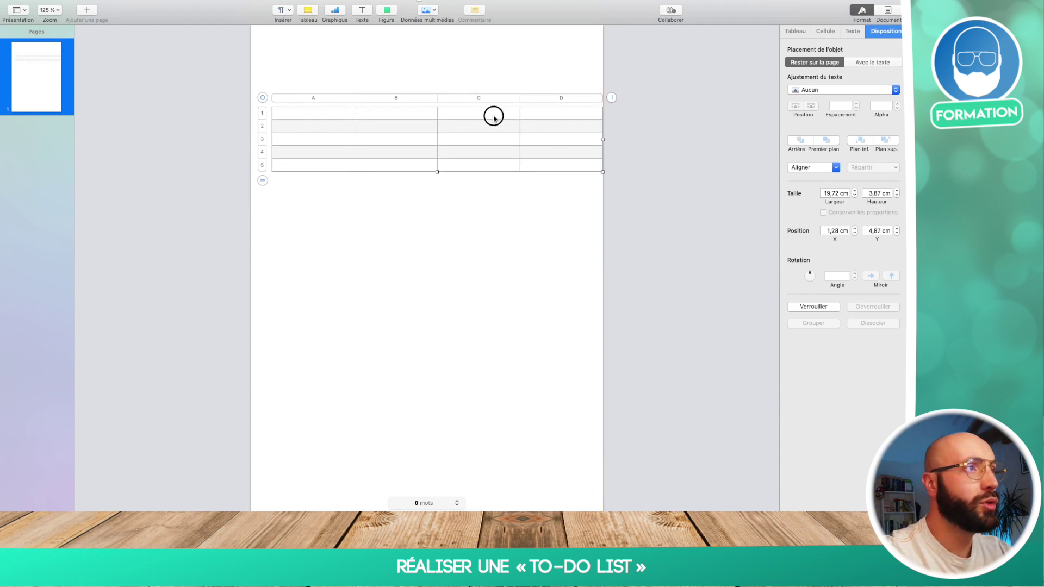
{"action": "left_click", "coordinate": [563, 117]}
{"action": "left_click", "coordinate": [613, 98]}
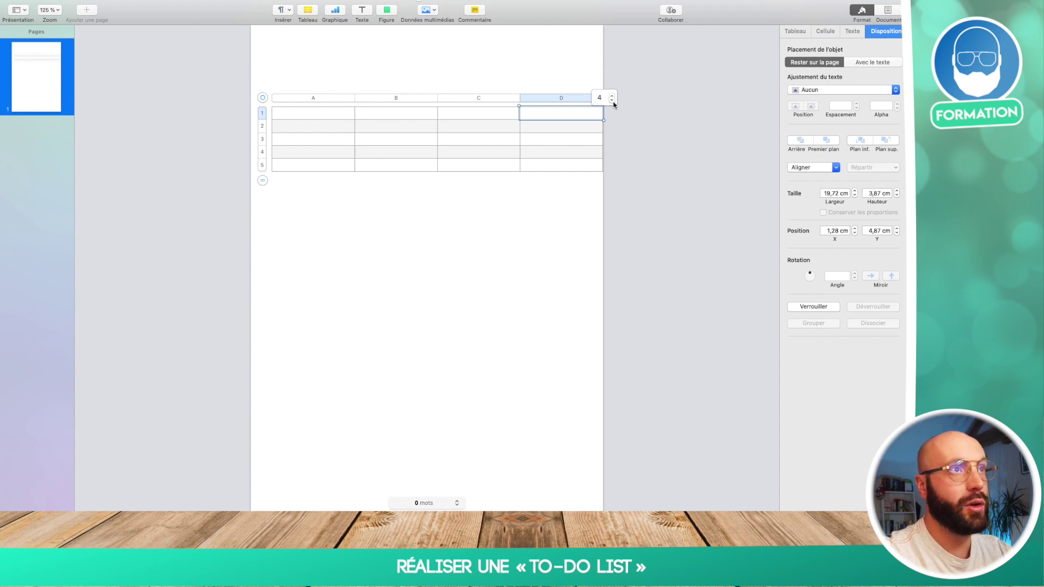
{"action": "left_click", "coordinate": [613, 100]}
{"action": "left_click", "coordinate": [612, 101]}
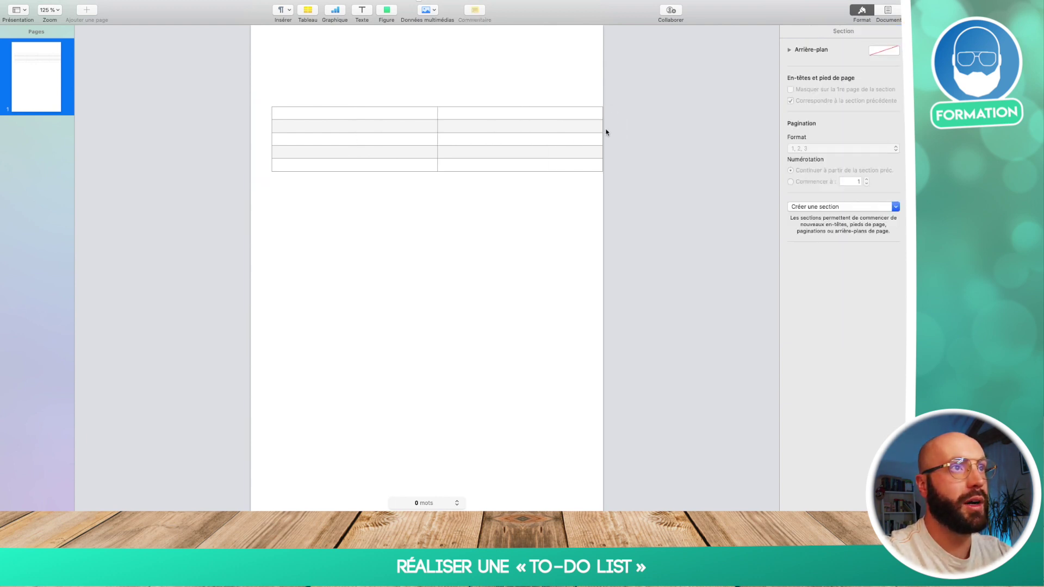
{"action": "left_click_drag", "start_coordinate": [604, 140], "coordinate": [413, 152]}
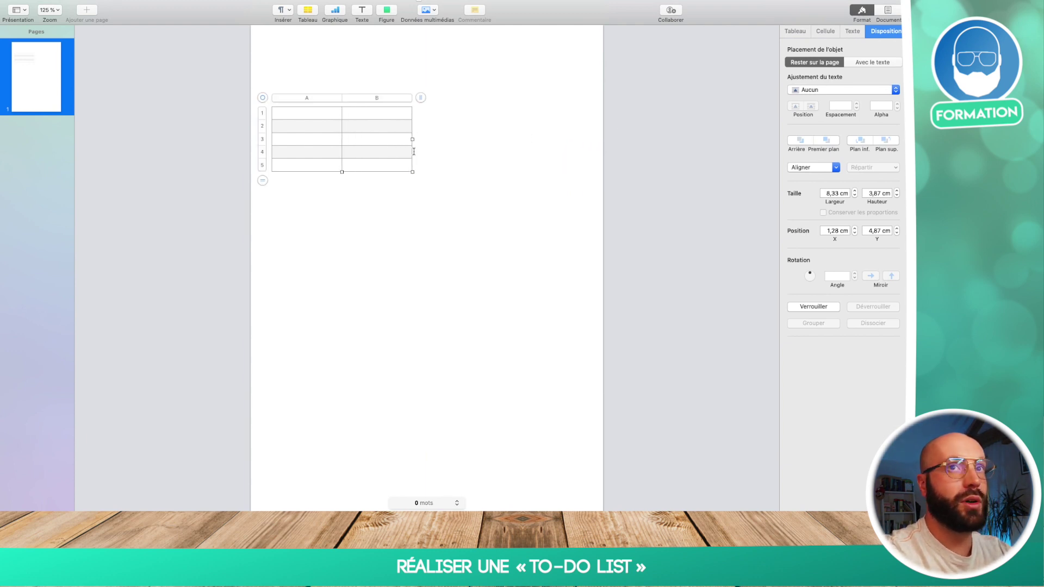
- Merge the two cells of the table's first row into one
{"action": "left_click", "coordinate": [305, 111]}
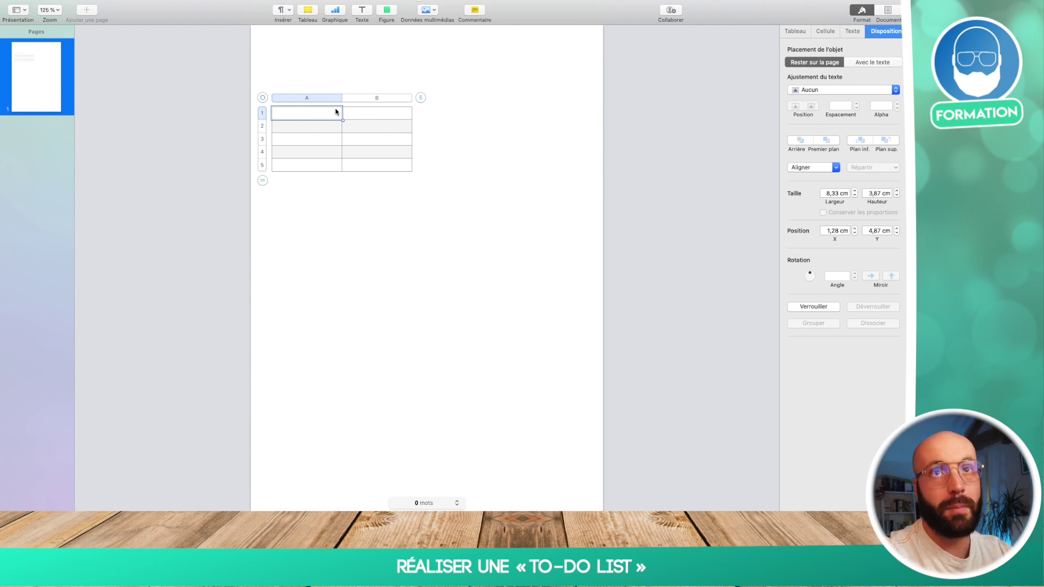
{"action": "left_click", "coordinate": [358, 116]}
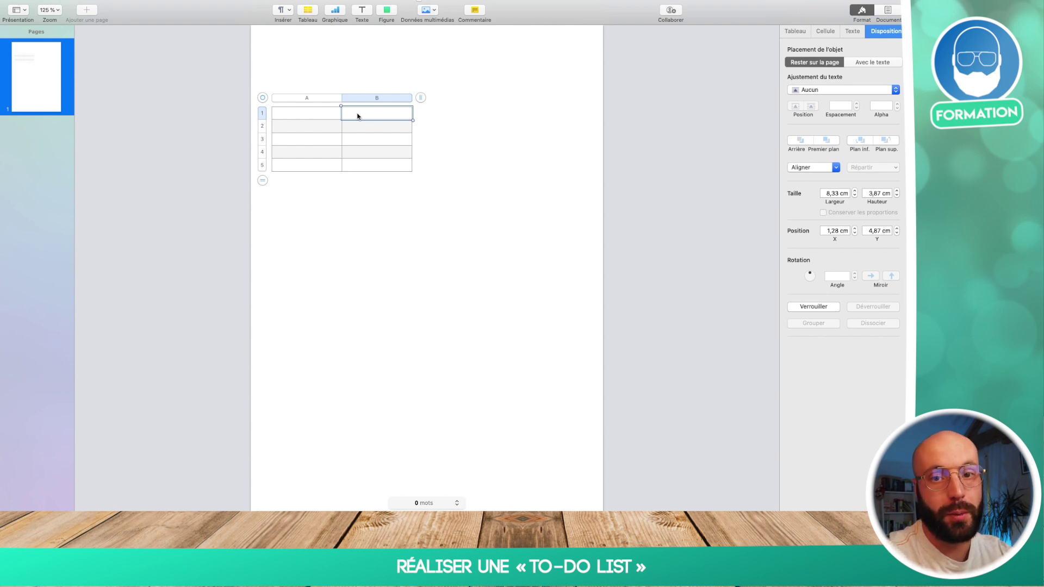
{"action": "left_click", "coordinate": [329, 116]}
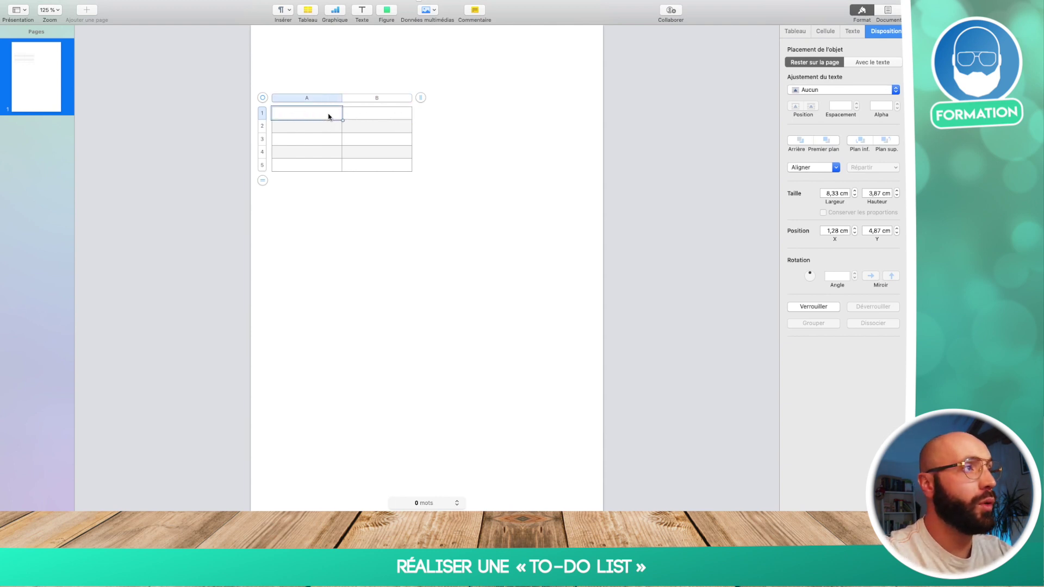
{"action": "left_click", "coordinate": [348, 115]}
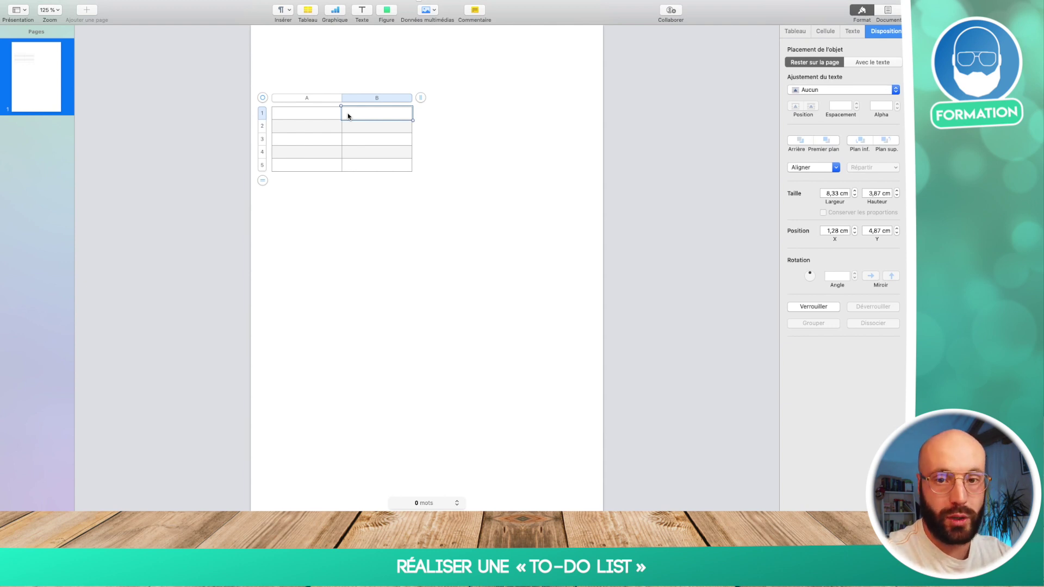
{"action": "key", "text": "shift+Left"}
{"action": "key", "text": "shift+Right"}
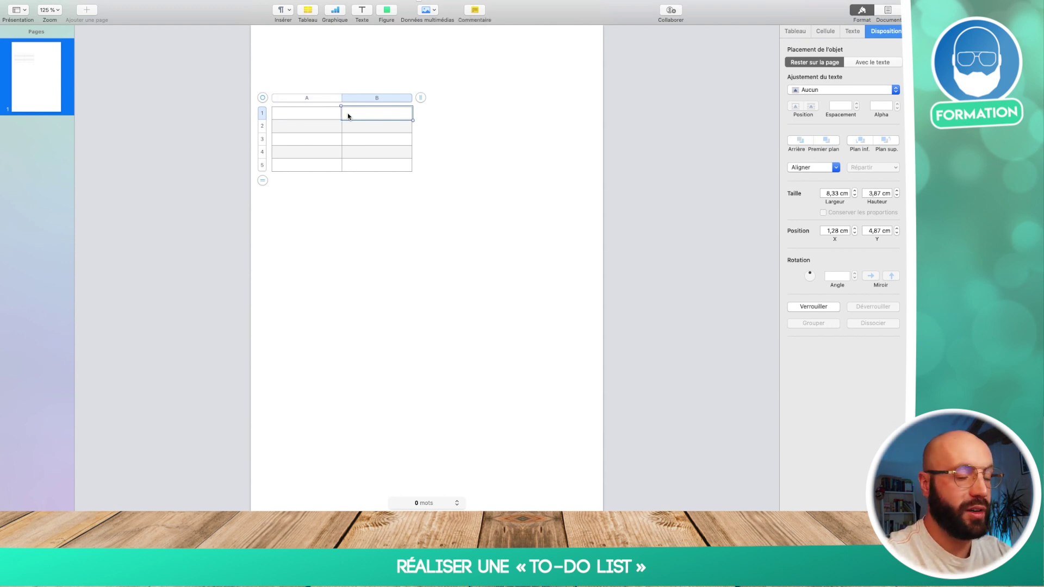
{"action": "key", "text": "shift+Left"}
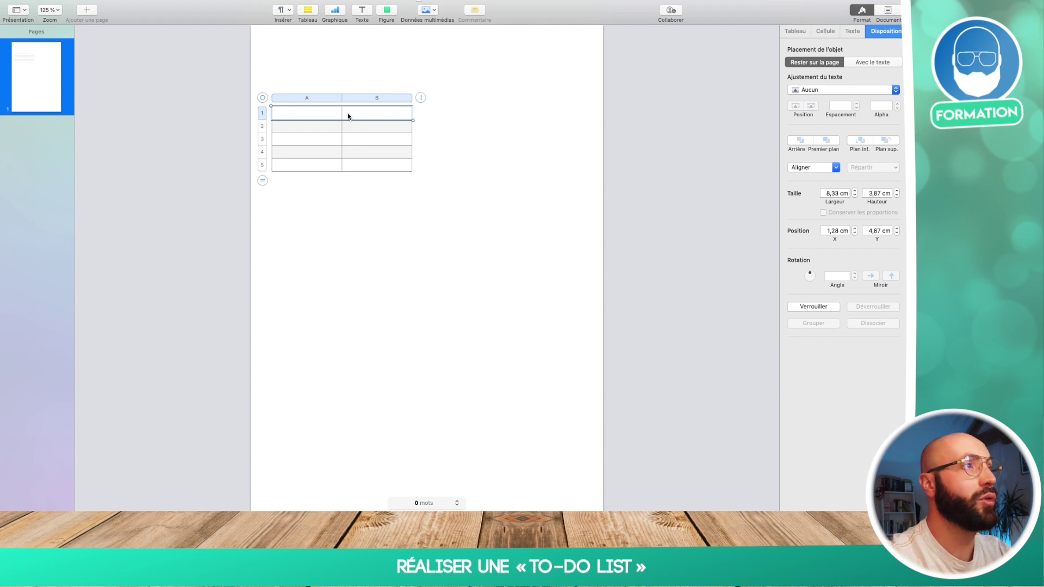
{"action": "right_click", "coordinate": [348, 116]}
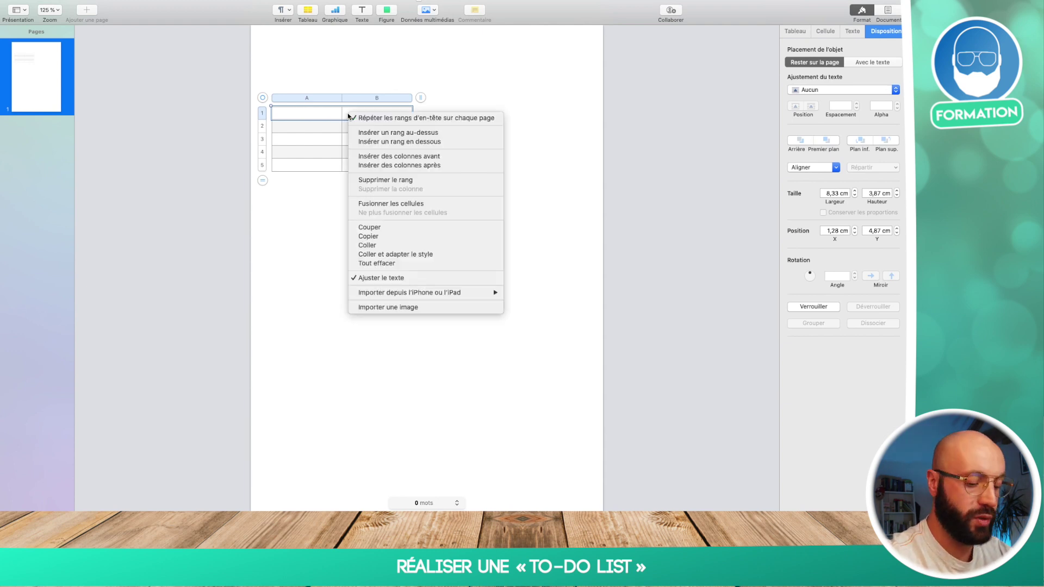
{"action": "left_click", "coordinate": [391, 204]}
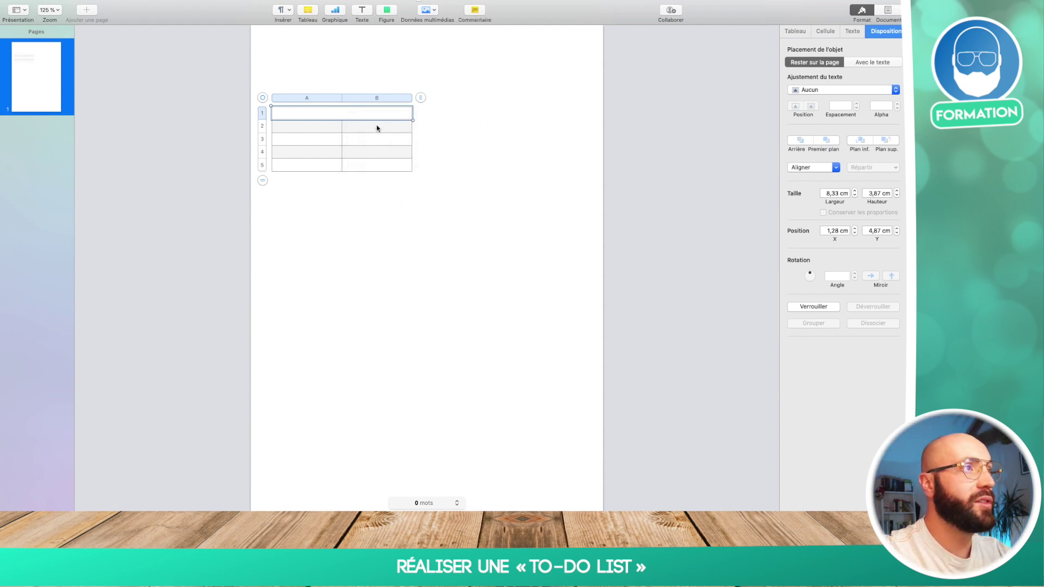
- Enter the title "Planning de la journée" in the merged first-row cell
{"action": "left_click", "coordinate": [365, 114]}
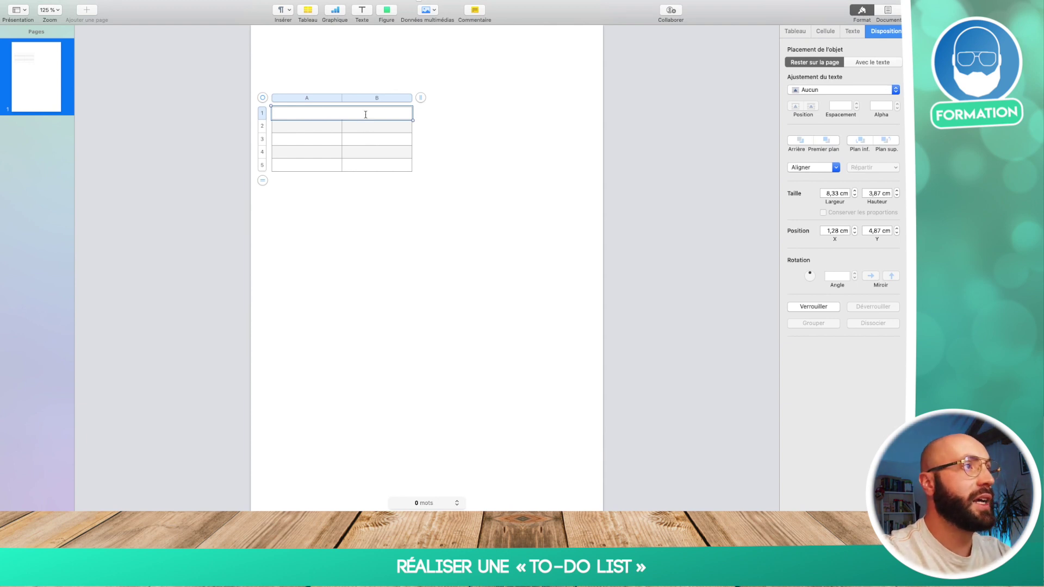
{"action": "type", "text": "Planing de la "}
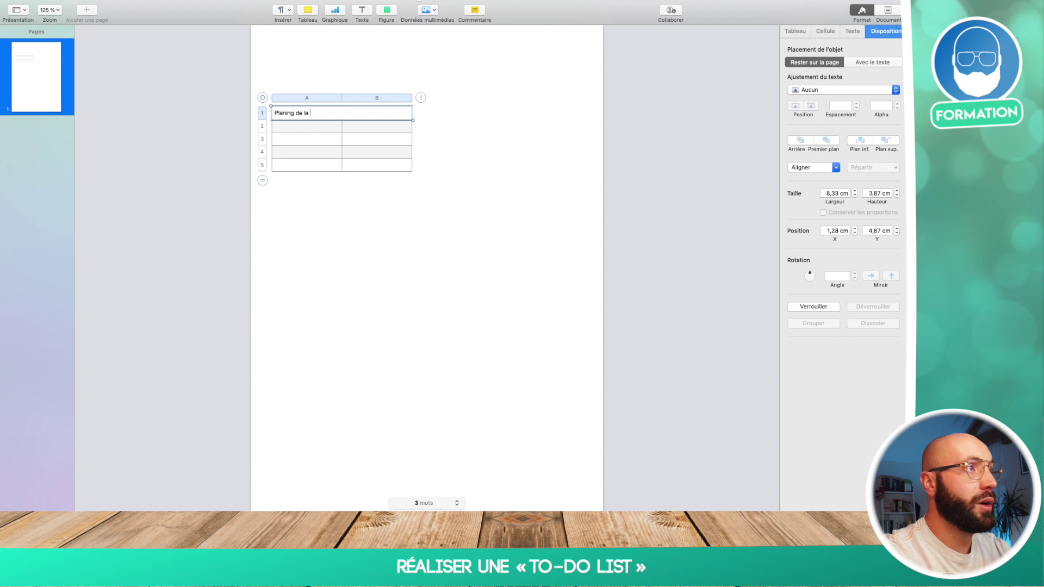
{"action": "type", "text": "journée"}
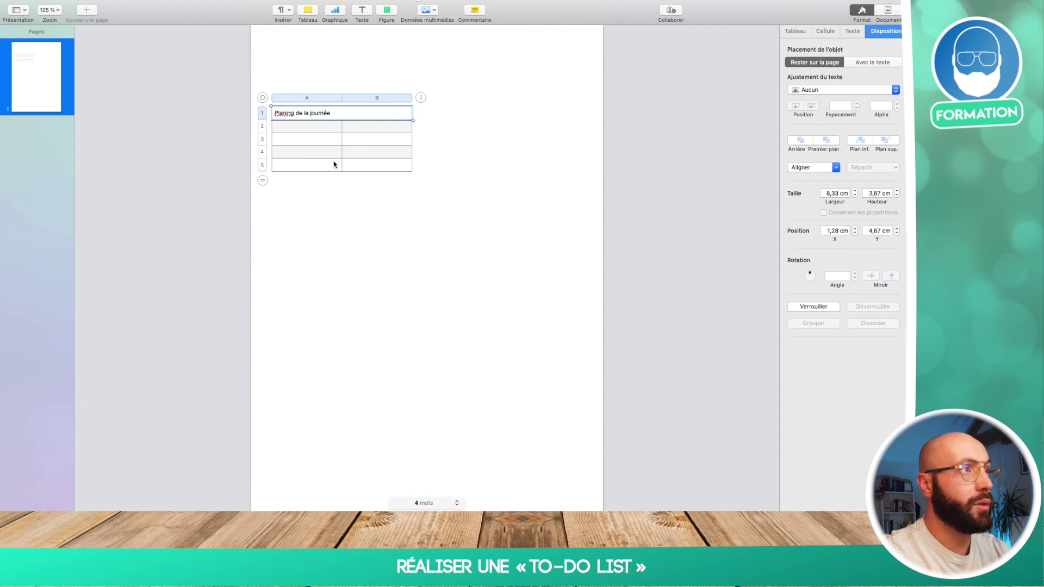
{"action": "left_click", "coordinate": [288, 114]}
{"action": "type", "text": "n"}
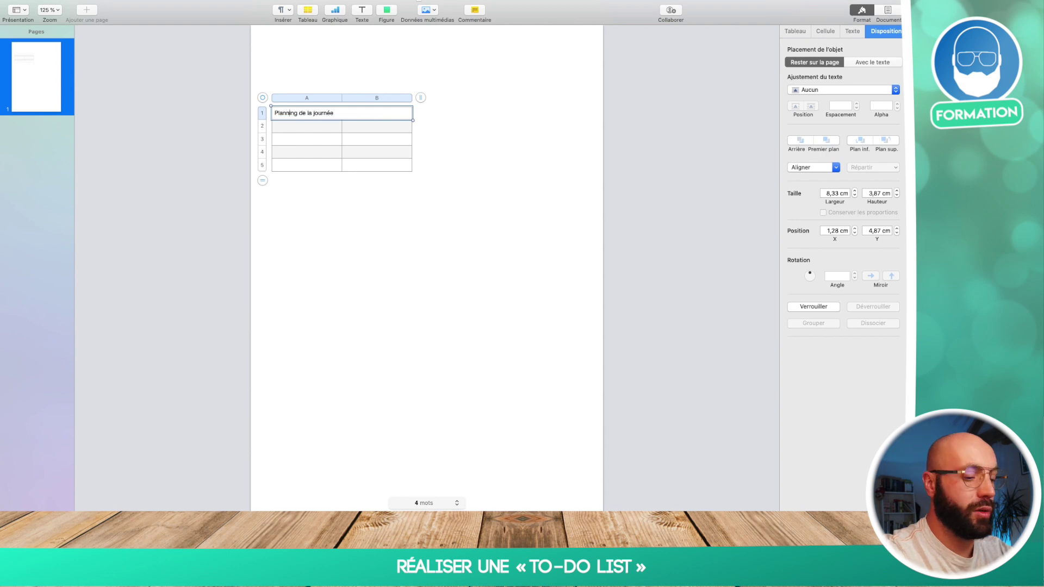
- Enter the hours 7h, 8h and 9h in column A, rows 2 to 4
{"action": "left_click", "coordinate": [291, 124]}
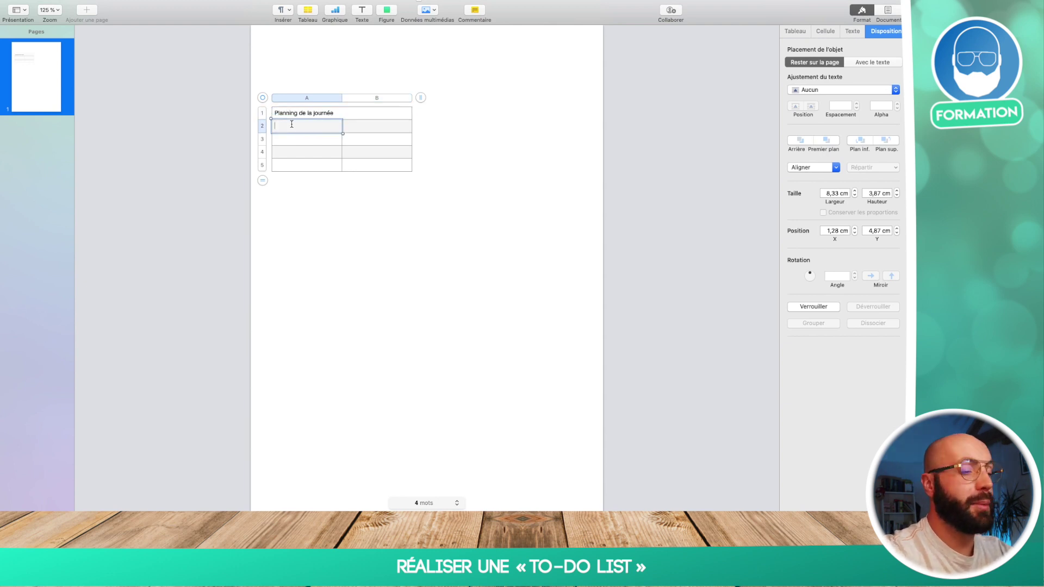
{"action": "type", "text": "7h"}
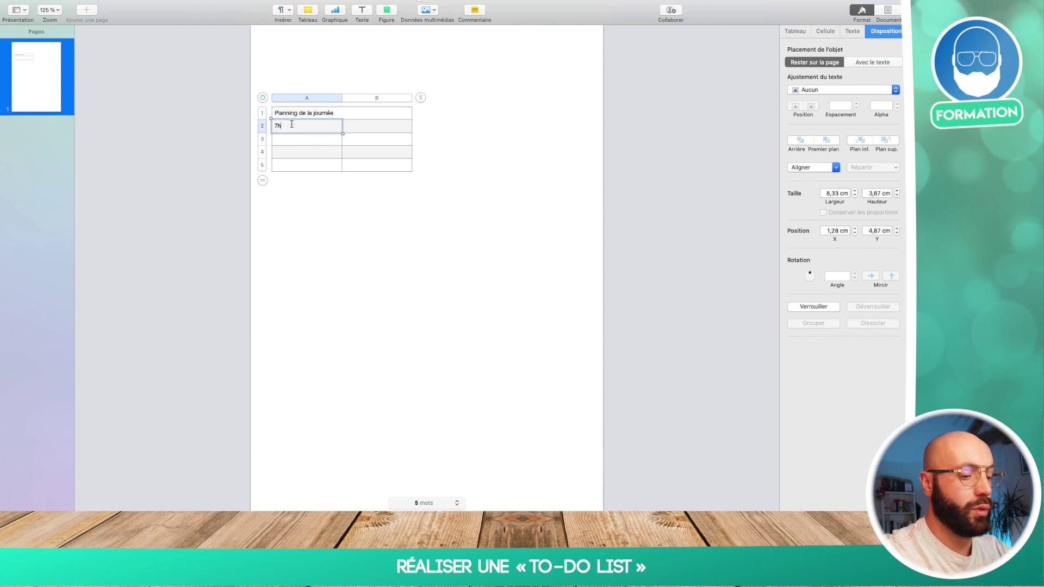
{"action": "left_click", "coordinate": [289, 139]}
{"action": "type", "text": "8h"}
{"action": "left_click", "coordinate": [284, 150]}
{"action": "type", "text": "9h"}
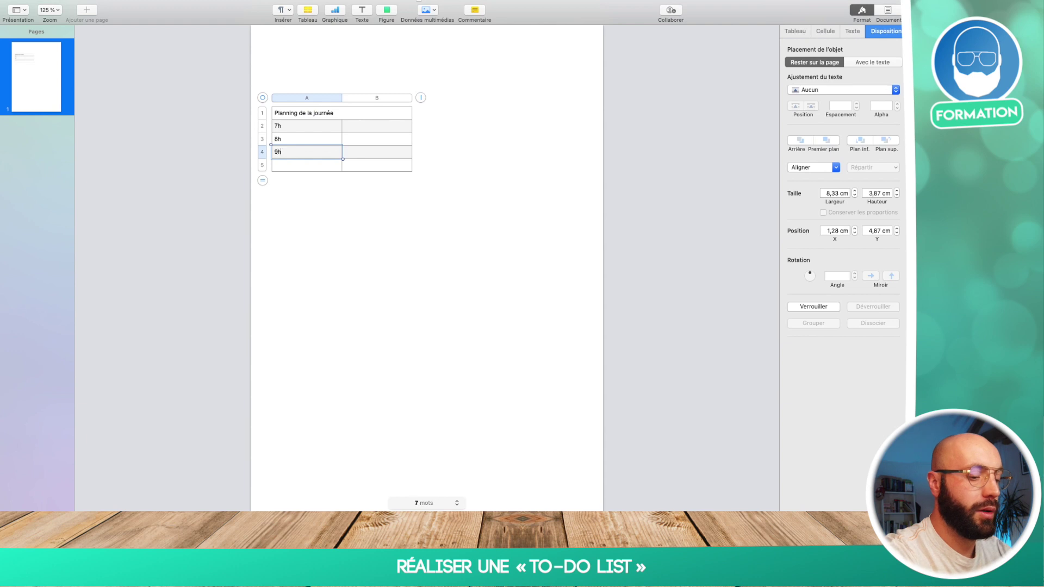
- Extend the table to 22 rows and enter 10h, 11h and 12h in column A, rows 5 to 7
{"action": "left_click", "coordinate": [263, 181]}
{"action": "left_click_drag", "start_coordinate": [262, 182], "coordinate": [262, 182]}
{"action": "left_click", "coordinate": [297, 166]}
{"action": "type", "text": "10"}
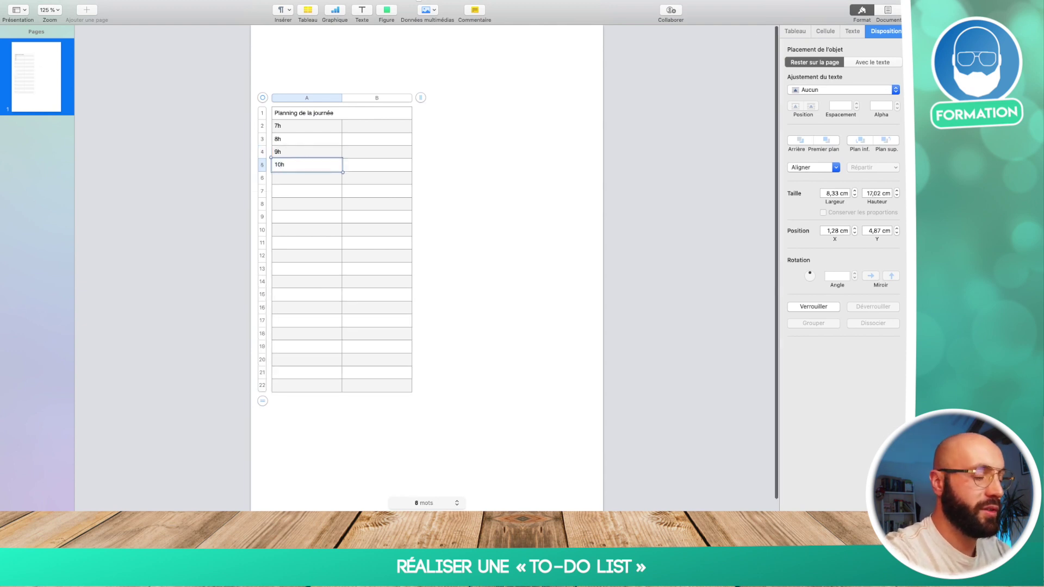
{"action": "type", "text": "h"}
{"action": "key", "text": "Return"}
{"action": "type", "text": "11"}
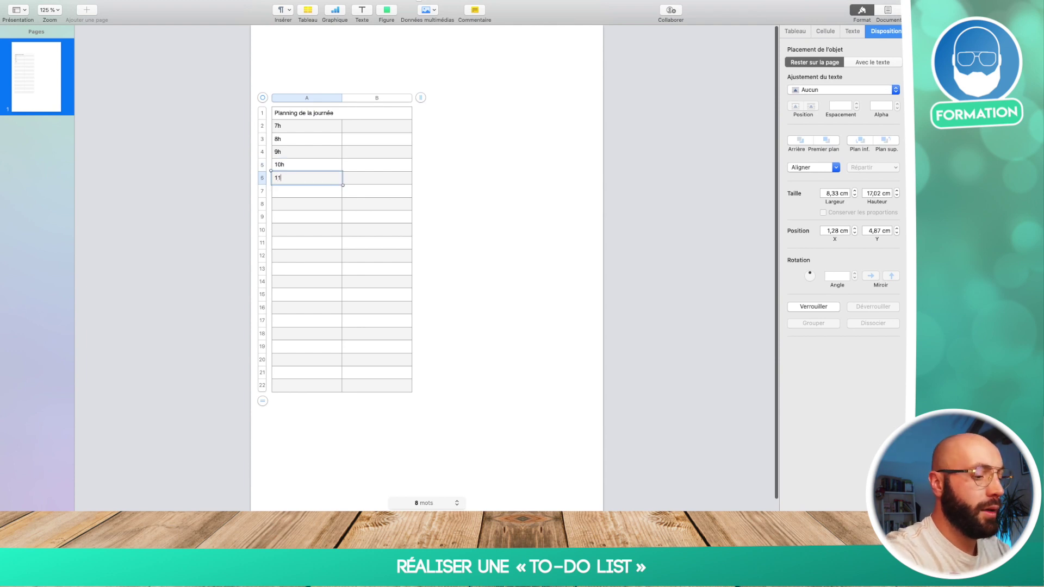
{"action": "key", "text": "Return"}
{"action": "type", "text": "12h"}
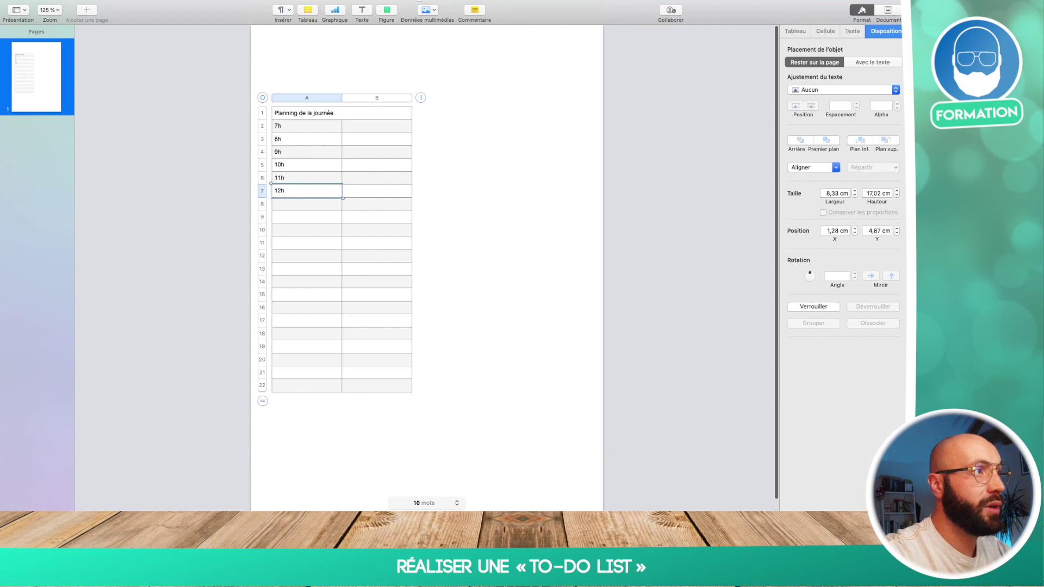
{"action": "left_click", "coordinate": [279, 179]}
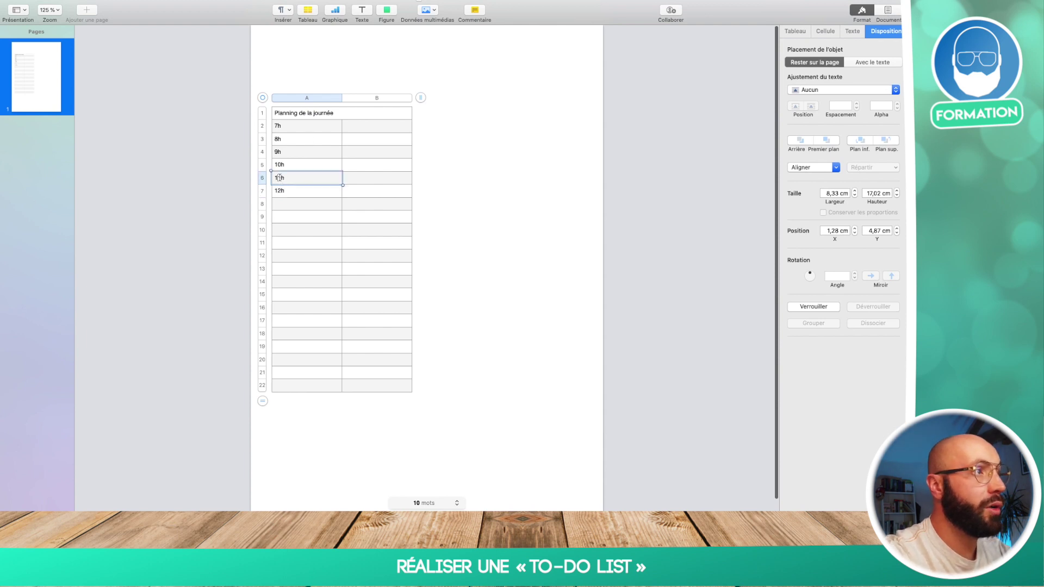
{"action": "left_click", "coordinate": [279, 178]}
{"action": "key", "text": "BackSpace"}
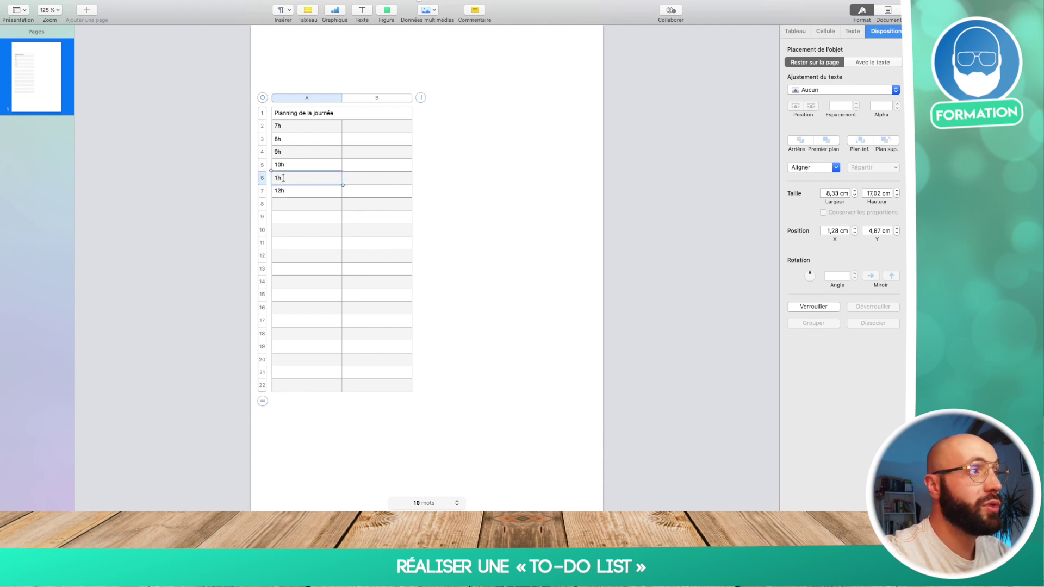
{"action": "type", "text": "1"}
- Enter the hours 13h, 14h and 15h in column A, rows 8 to 10
{"action": "left_click", "coordinate": [282, 206]}
{"action": "type", "text": "13"}
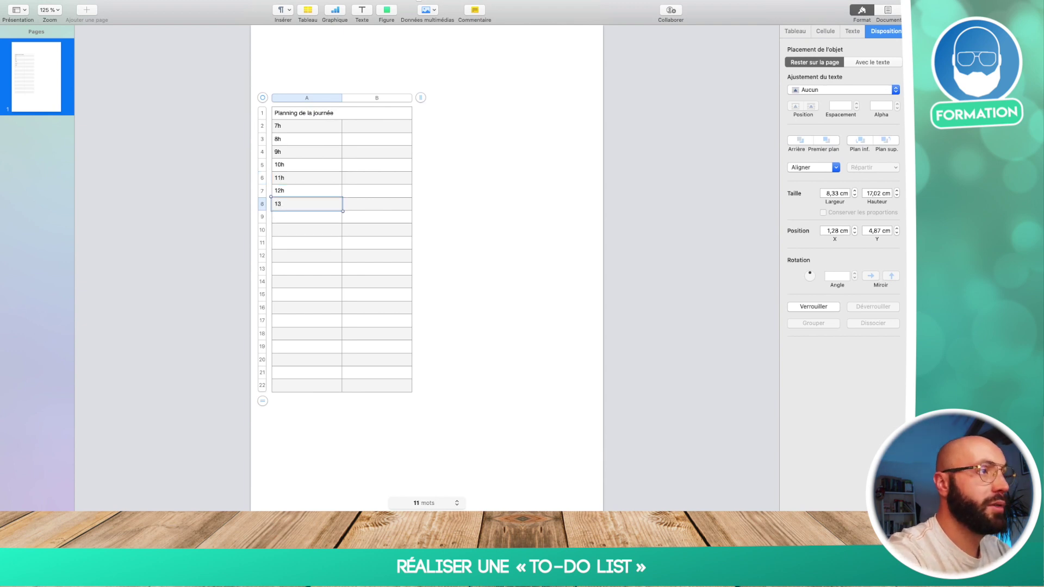
{"action": "type", "text": "h"}
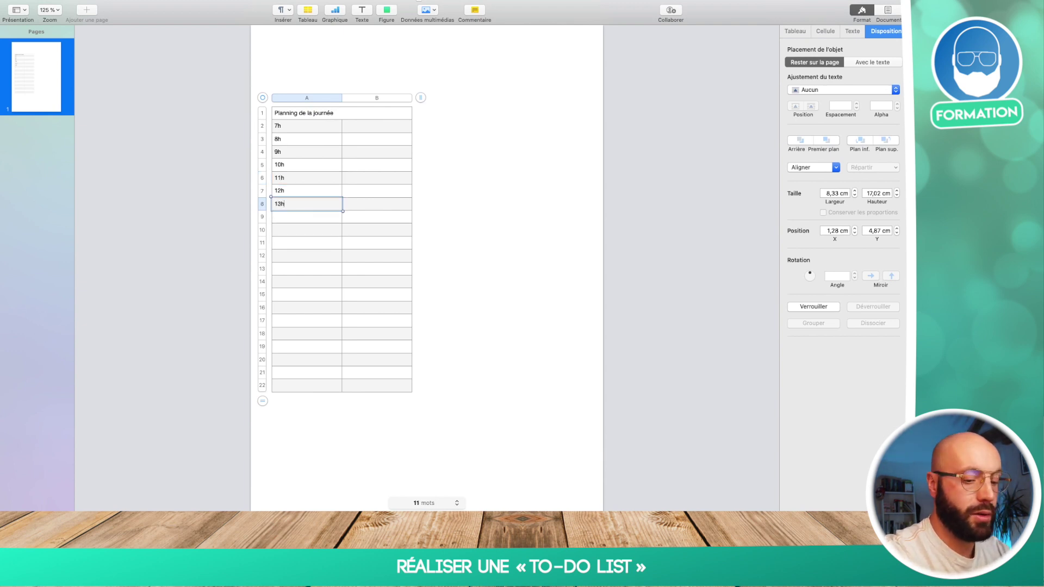
{"action": "key", "text": "Return"}
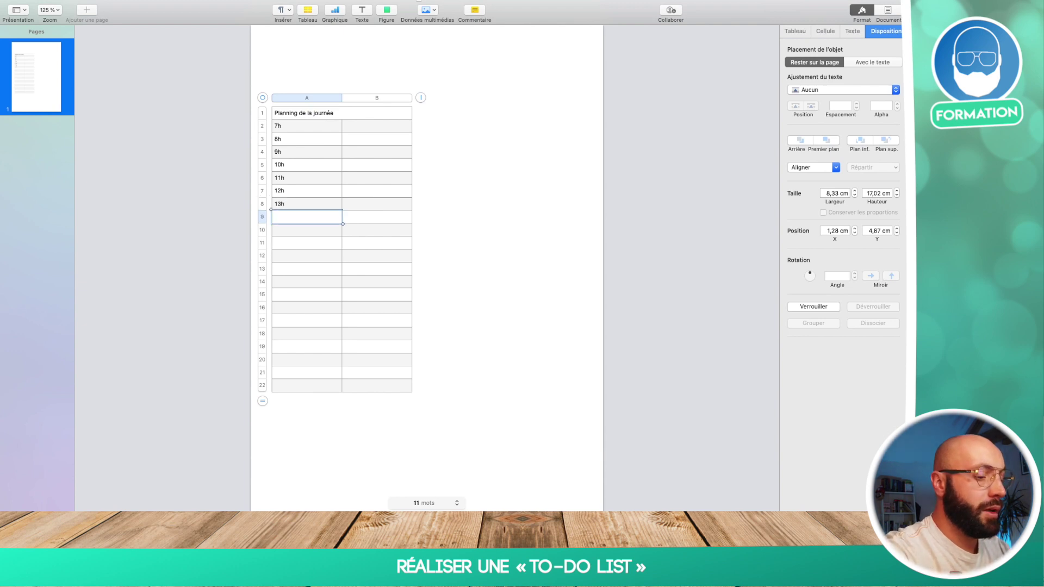
{"action": "type", "text": "14h"}
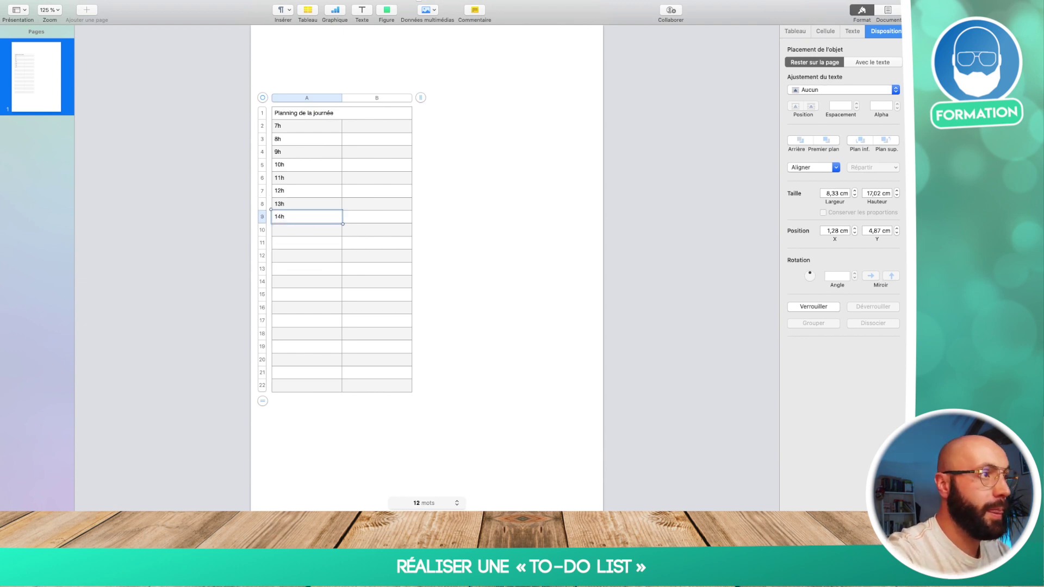
{"action": "key", "text": "Return"}
{"action": "type", "text": "15h"}
{"action": "key", "text": "Return"}
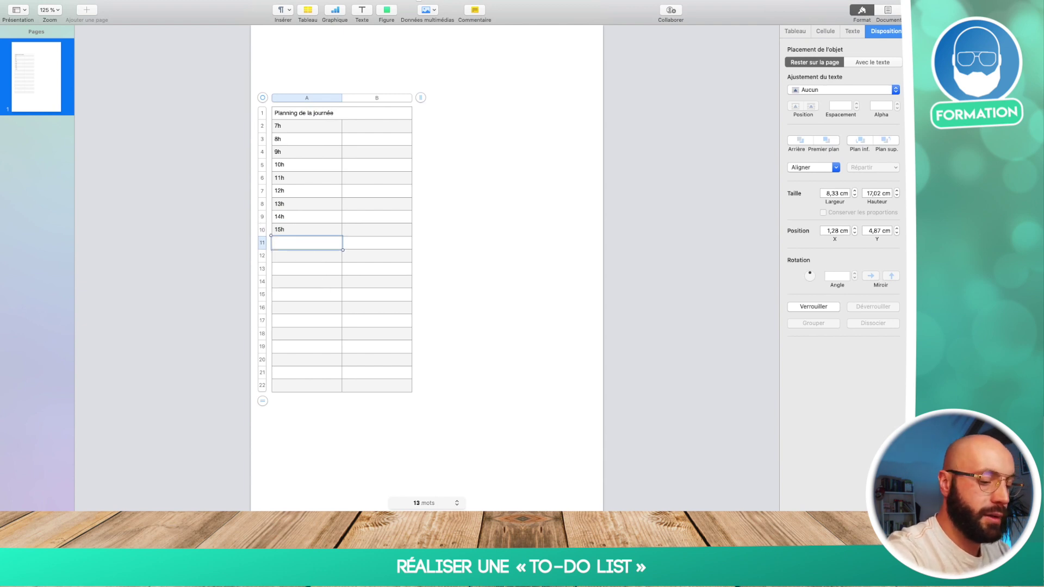
- Enter the hours 16h, 17h and 18h in column A, rows 11 to 13
{"action": "type", "text": "16h"}
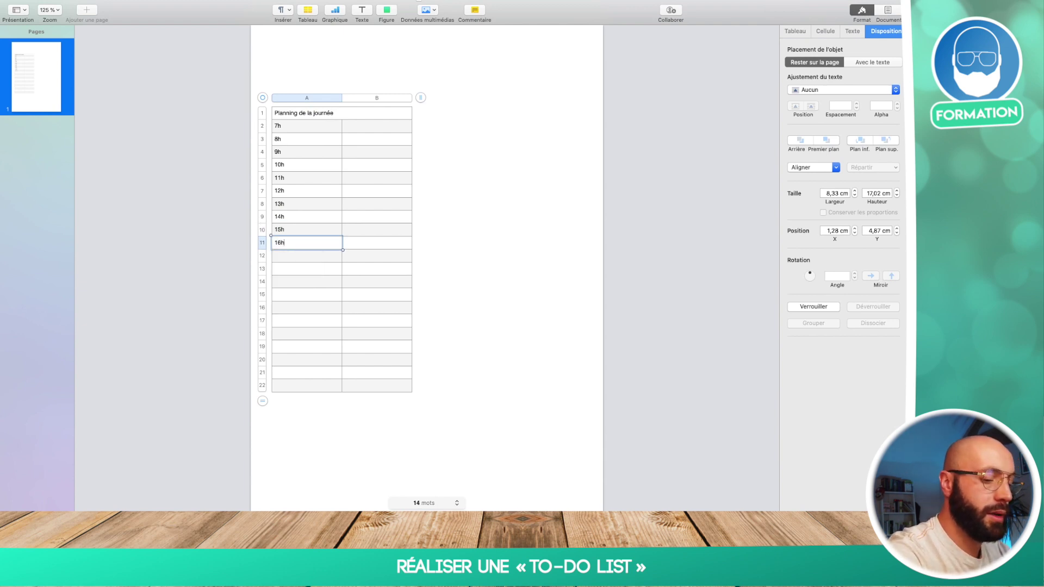
{"action": "key", "text": "Return"}
{"action": "type", "text": "17h"}
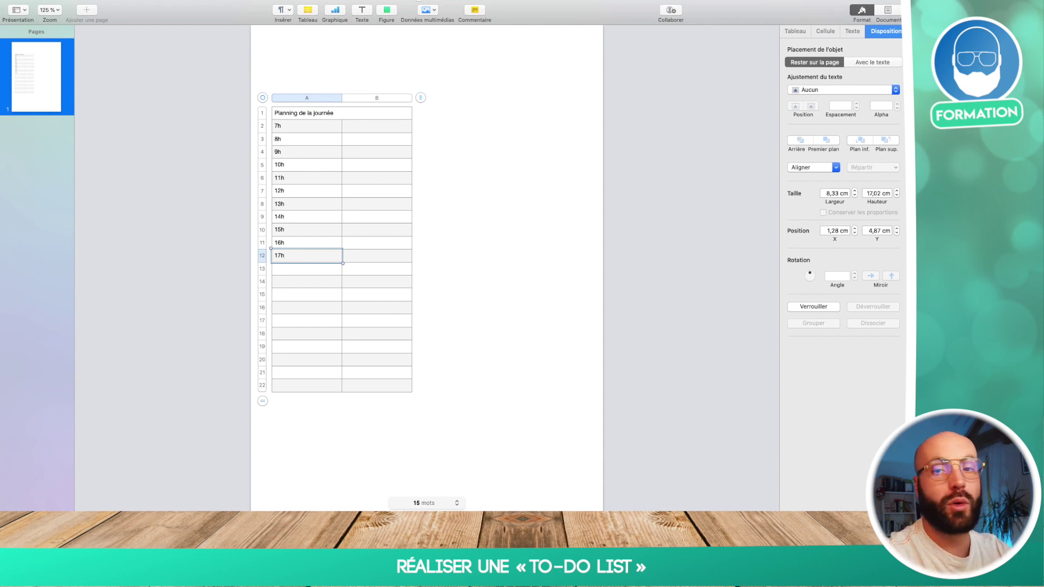
{"action": "key", "text": "Return"}
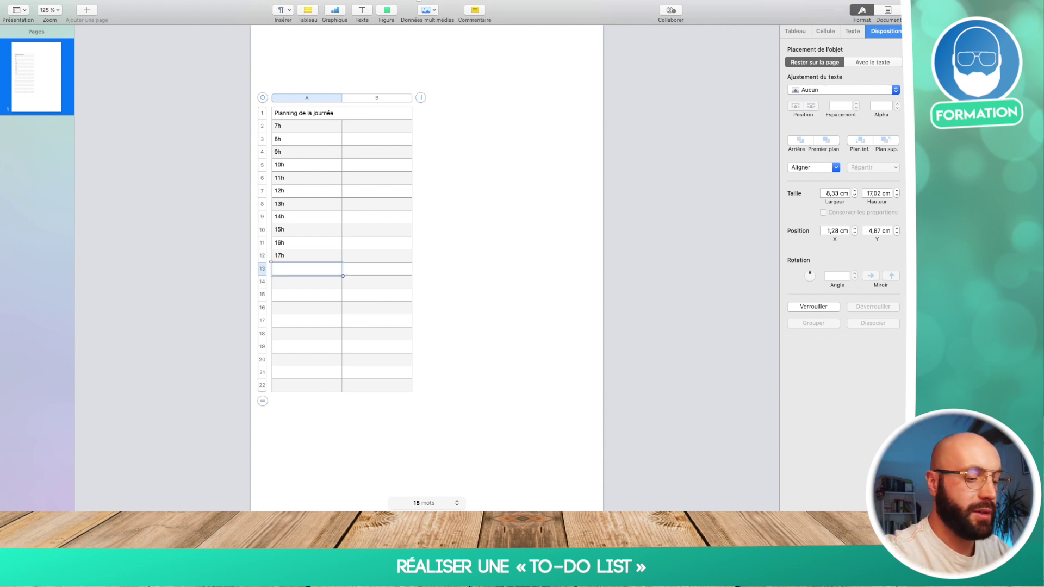
{"action": "type", "text": "18h"}
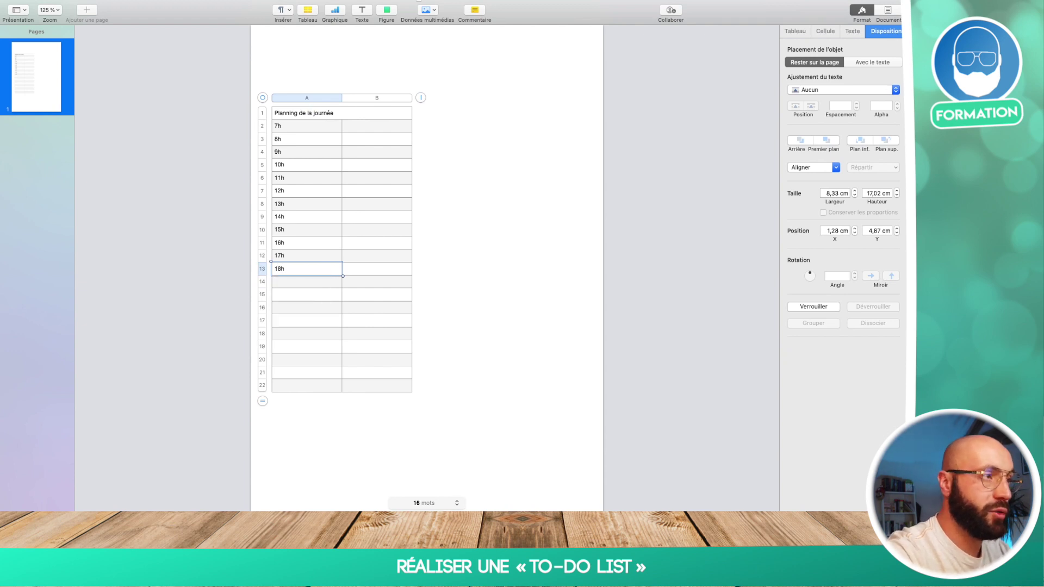
{"action": "key", "text": "Return"}
- Enter the hours 19h and 20h in column A, rows 14 and 15
{"action": "type", "text": "1"}
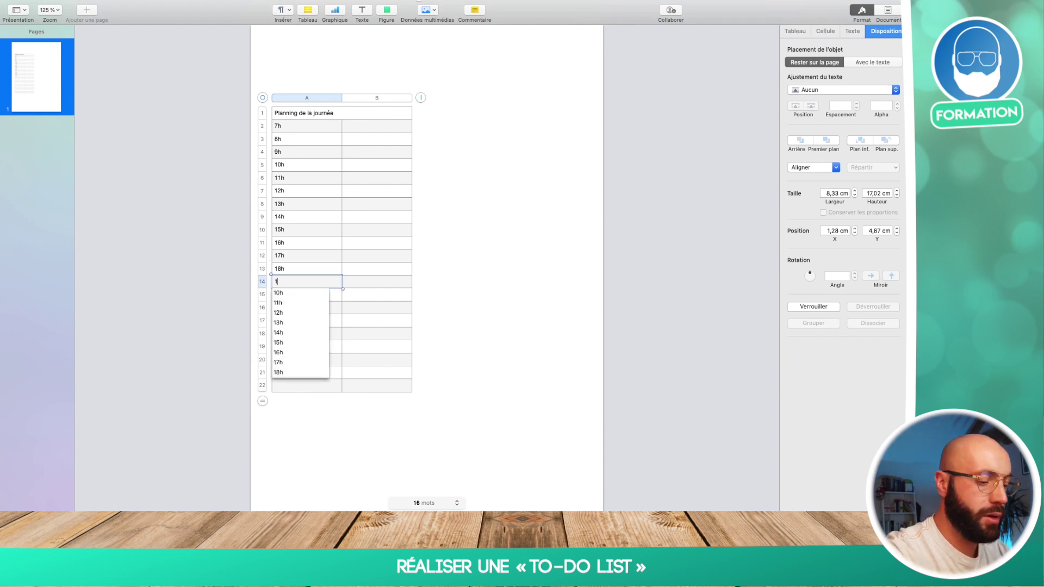
{"action": "type", "text": "9h"}
{"action": "key", "text": "Return"}
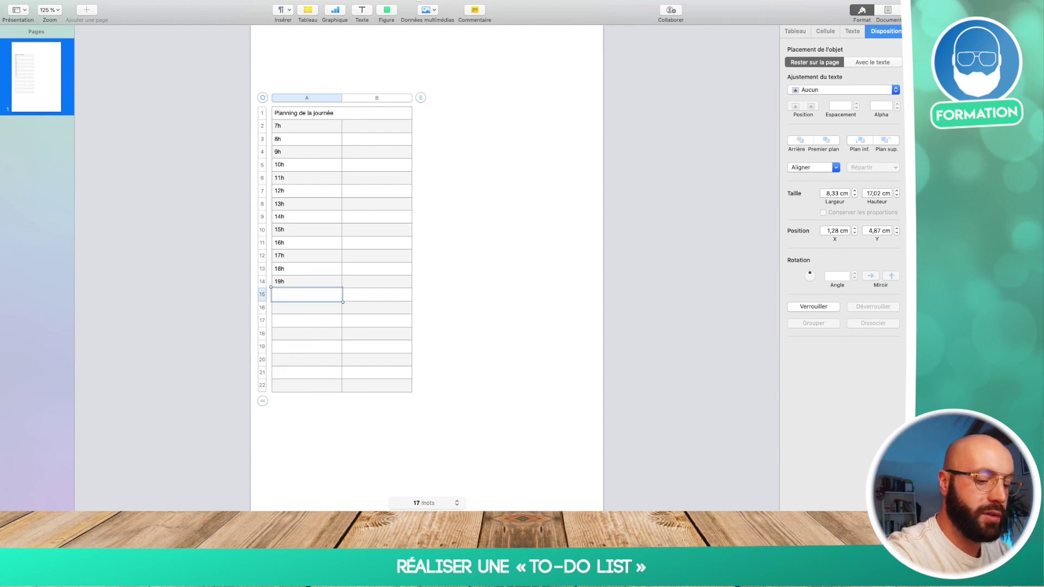
{"action": "type", "text": "20h"}
{"action": "left_click", "coordinate": [303, 418]}
- Delete the empty rows 16 to 22 below the 20h row
{"action": "left_click", "coordinate": [294, 386]}
{"action": "key", "text": "shift+Up"}
{"action": "key", "text": "shift+Up"}
{"action": "key", "text": "shift+Up"}
{"action": "key", "text": "shift+Up"}
{"action": "key", "text": "shift+Up"}
{"action": "key", "text": "shift+Up"}
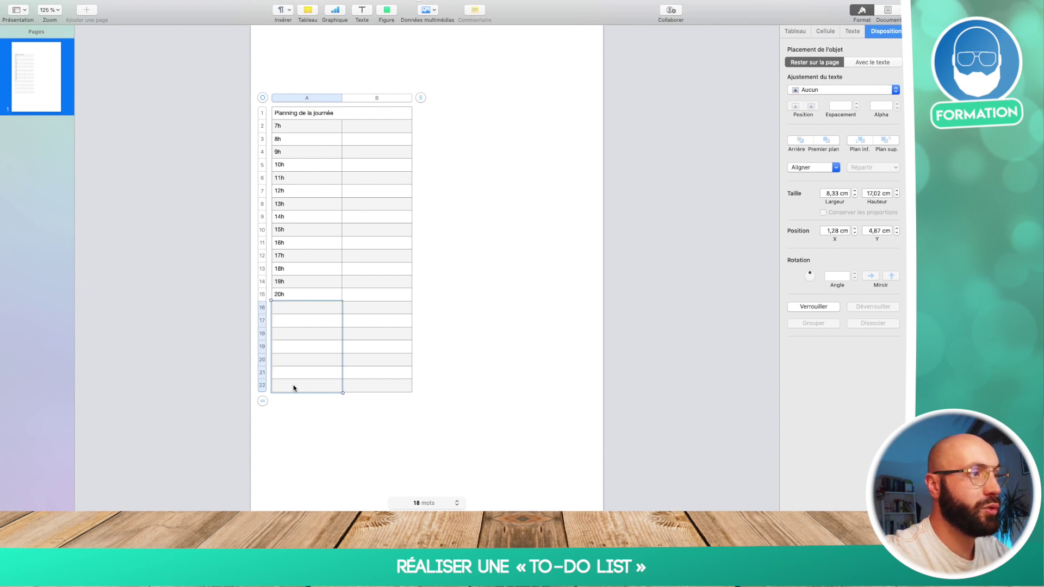
{"action": "right_click", "coordinate": [293, 389]}
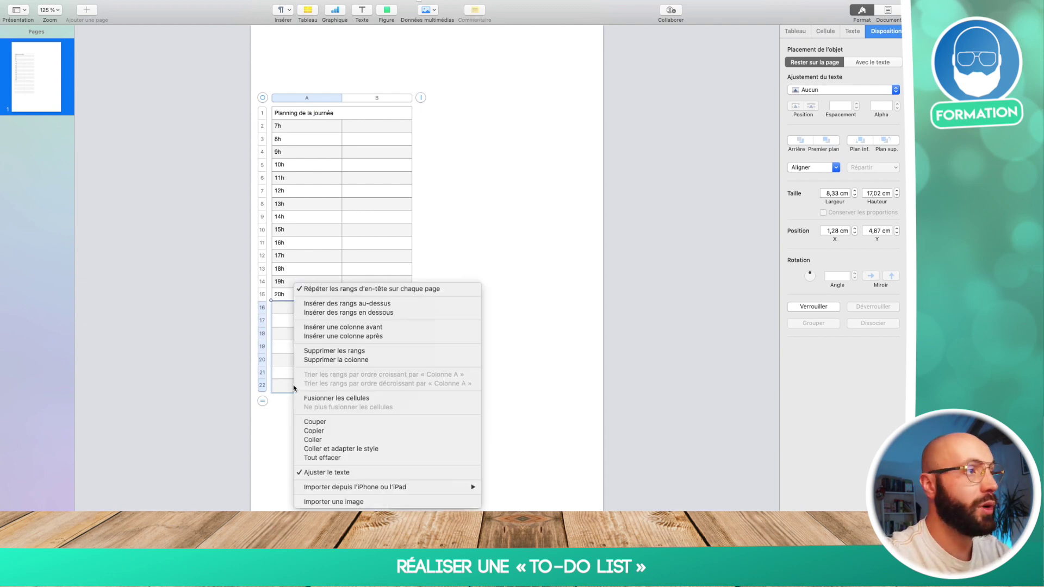
{"action": "left_click", "coordinate": [381, 351]}
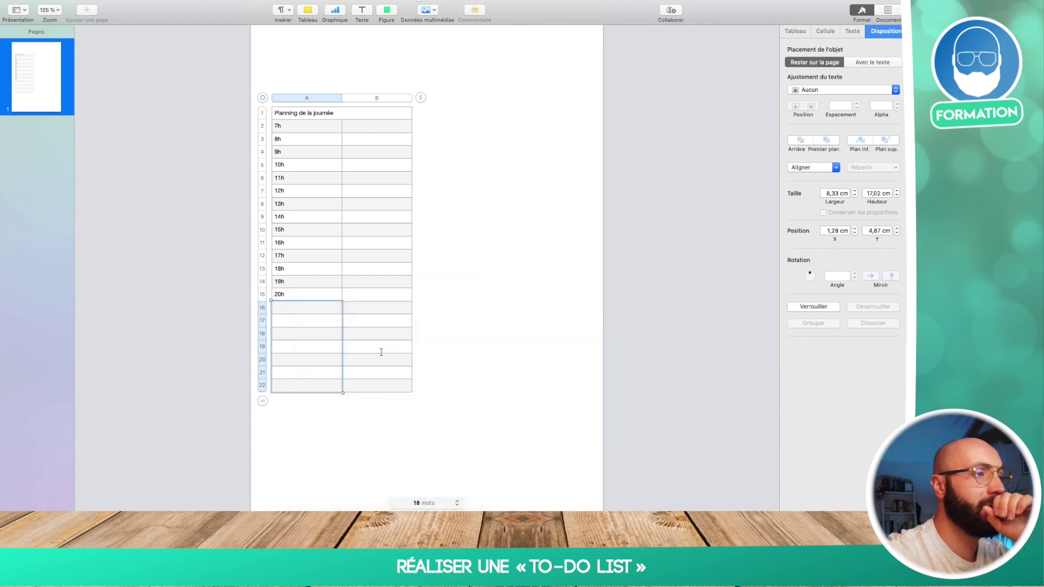
{"action": "left_click", "coordinate": [510, 310]}
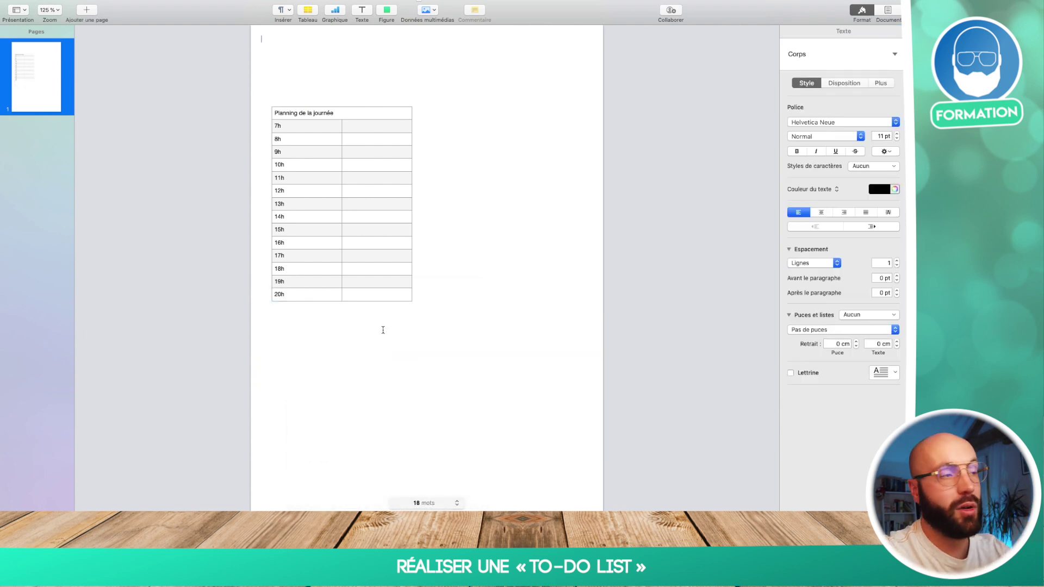
- Move the planning table to the page's upper-left corner, at about X 1.03 cm and Y 0.63 cm
{"action": "left_click", "coordinate": [362, 237]}
{"action": "left_click_drag", "start_coordinate": [357, 216], "coordinate": [353, 141]}
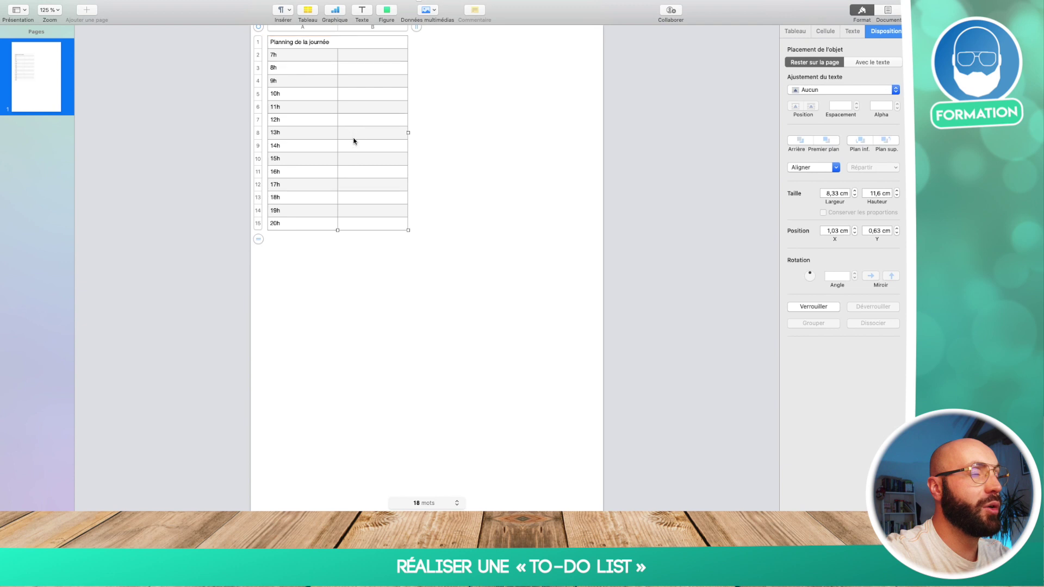
{"action": "left_click", "coordinate": [450, 210]}
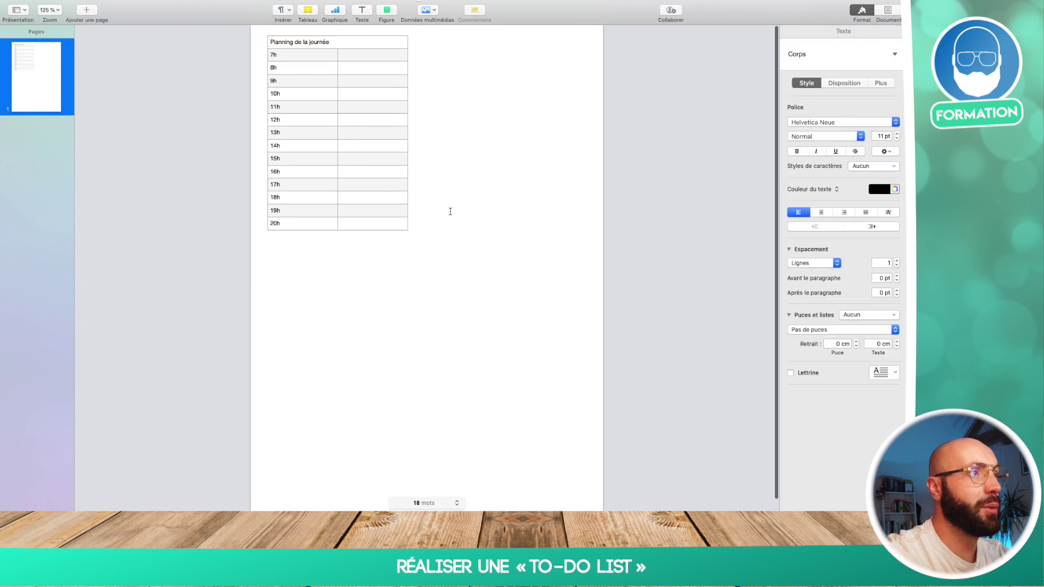
- Stretch the planning table down to nearly the full page height, about 28.43 cm
{"action": "left_click", "coordinate": [368, 218]}
{"action": "left_click_drag", "start_coordinate": [337, 231], "coordinate": [337, 473]}
{"action": "scroll", "coordinate": [338, 474], "scroll_direction": "down", "scroll_amount": 3}
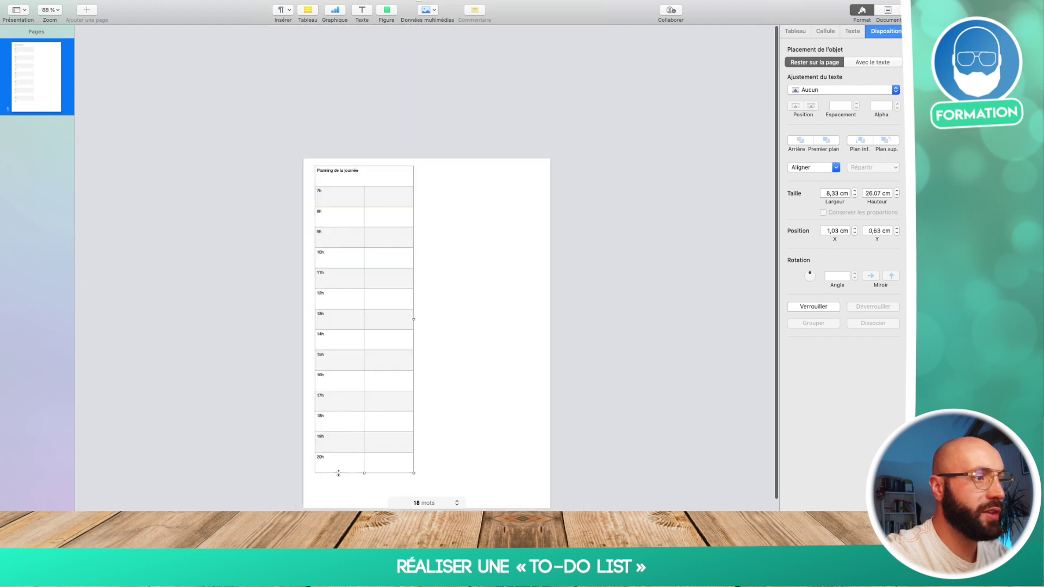
{"action": "scroll", "coordinate": [338, 473], "scroll_direction": "down", "scroll_amount": 5}
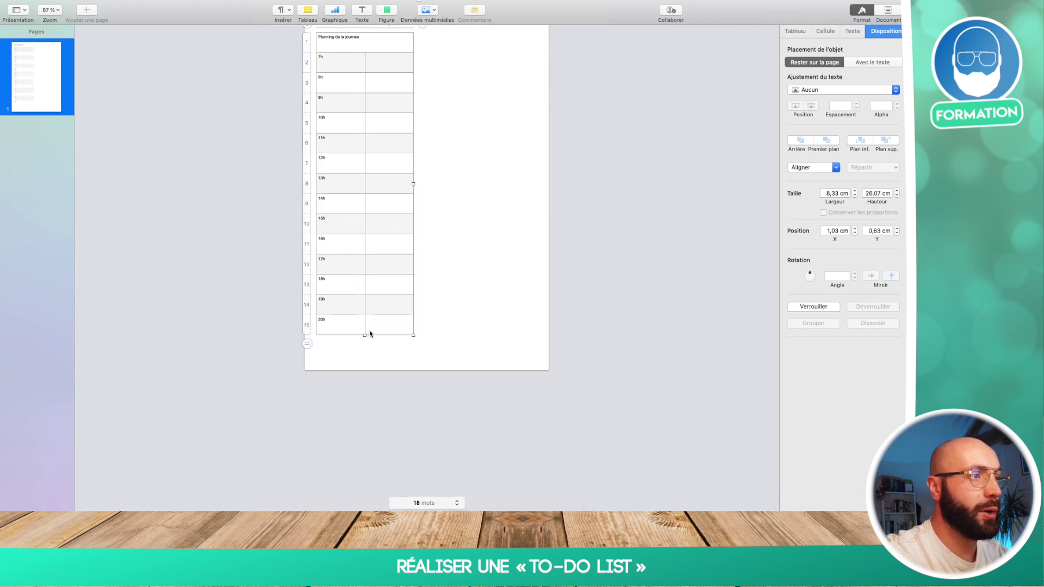
{"action": "left_click_drag", "start_coordinate": [366, 336], "coordinate": [365, 363]}
{"action": "left_click", "coordinate": [497, 262]}
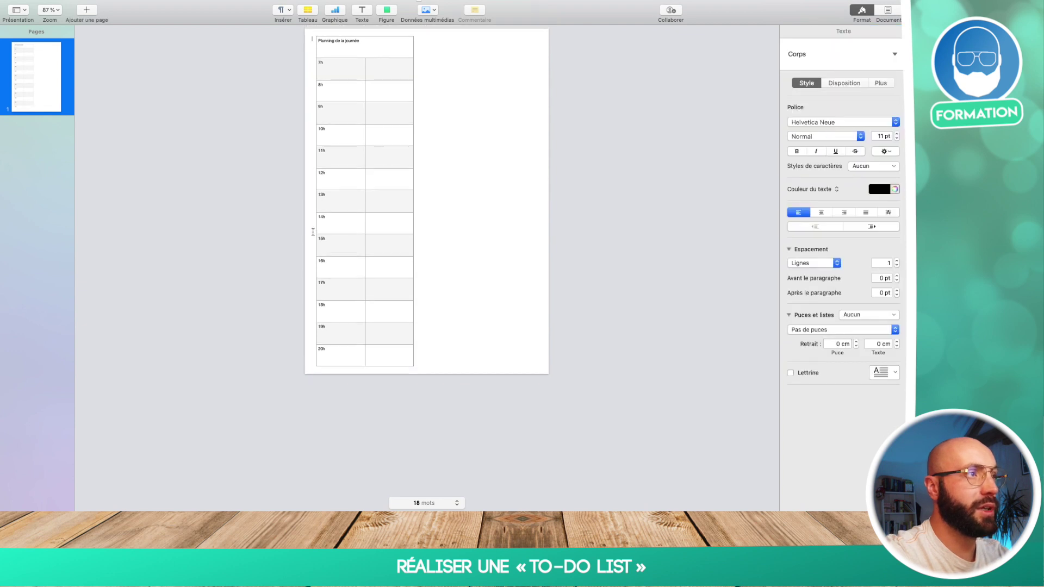
- Narrow column A so it just fits the hours, giving the freed width to column B
{"action": "left_click", "coordinate": [349, 80]}
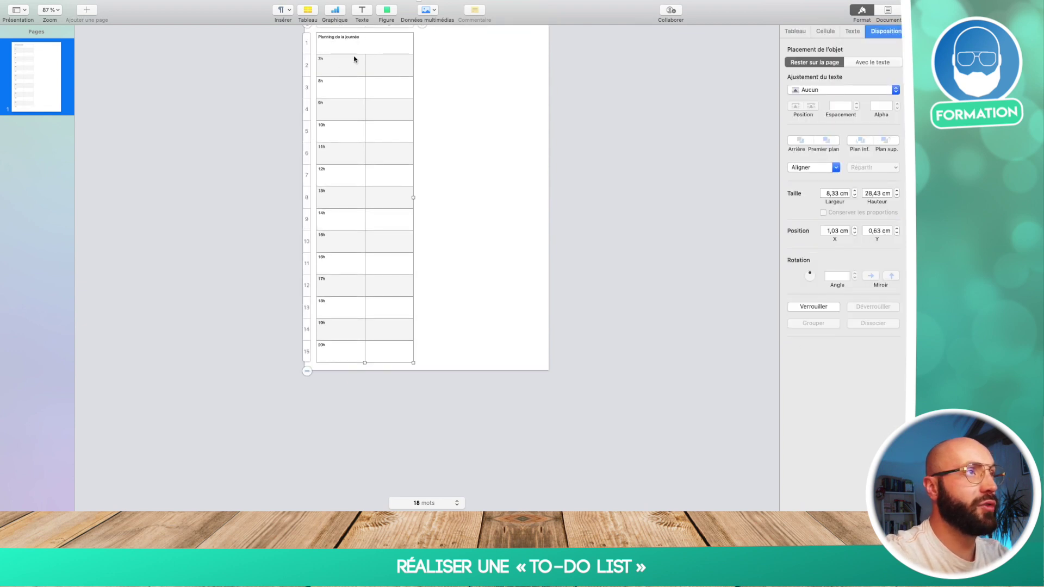
{"action": "left_click_drag", "start_coordinate": [364, 41], "coordinate": [336, 33]}
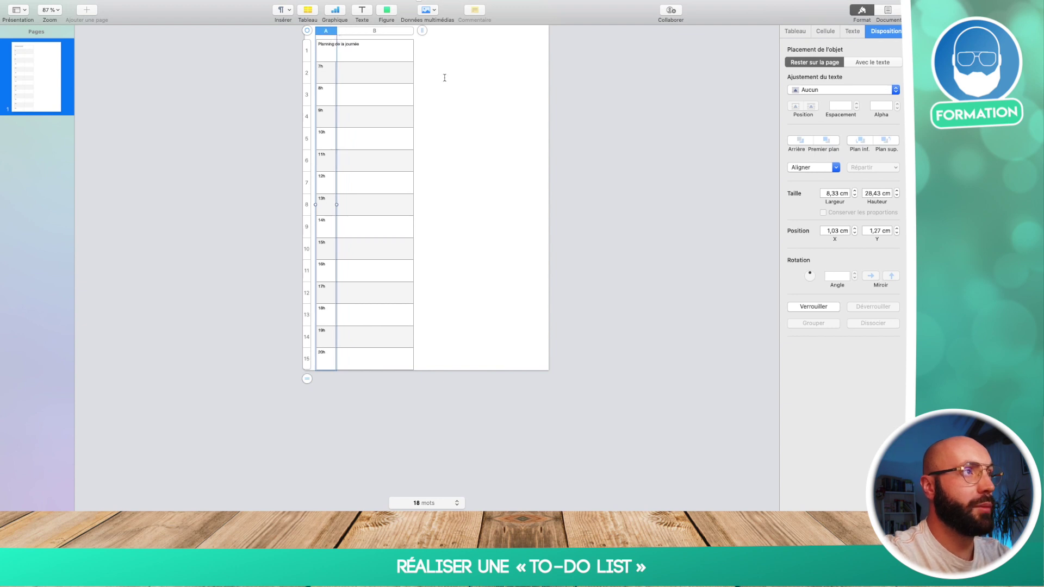
{"action": "left_click", "coordinate": [442, 77]}
{"action": "left_click", "coordinate": [391, 101]}
{"action": "left_click", "coordinate": [366, 74]}
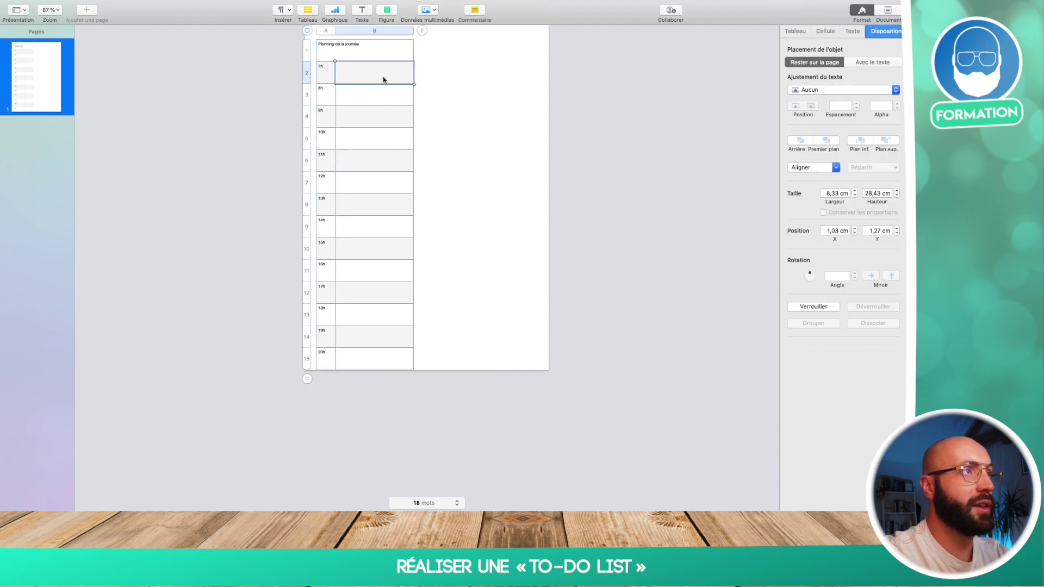
{"action": "left_click", "coordinate": [380, 119]}
{"action": "left_click", "coordinate": [379, 138]}
{"action": "left_click", "coordinate": [380, 204]}
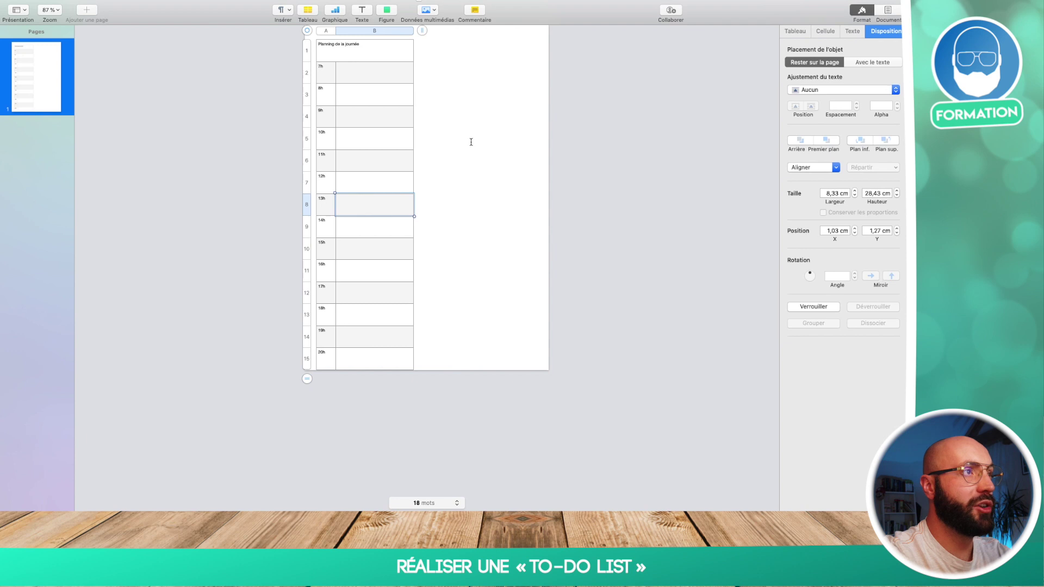
{"action": "left_click", "coordinate": [471, 142]}
- Widen column B until the table is about 9.64 cm wide, and reposition the table at about X 0.86 cm, Y 0.63 cm
{"action": "left_click", "coordinate": [396, 130]}
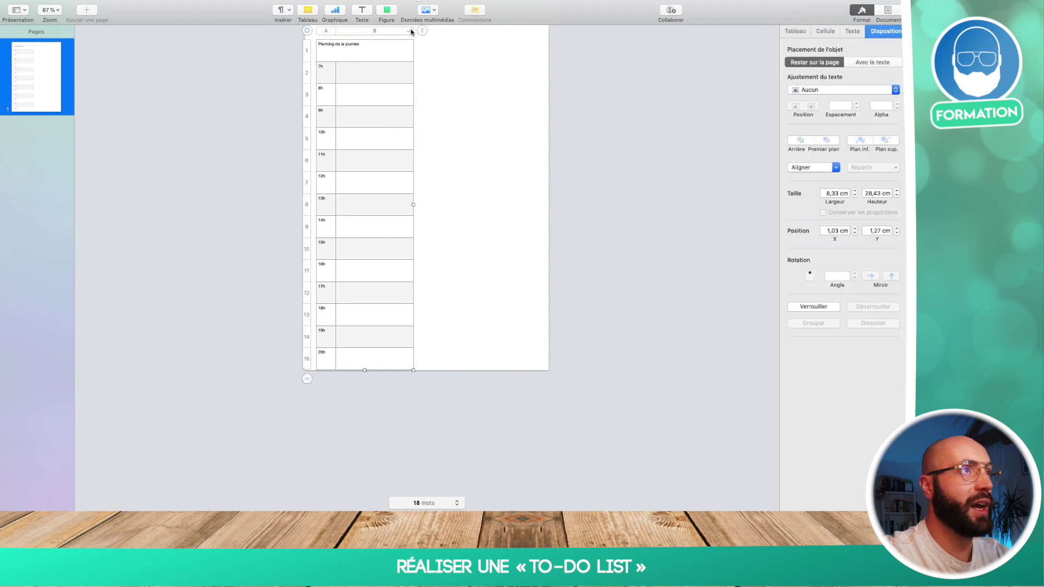
{"action": "left_click_drag", "start_coordinate": [413, 32], "coordinate": [428, 32]}
{"action": "left_click", "coordinate": [443, 140]}
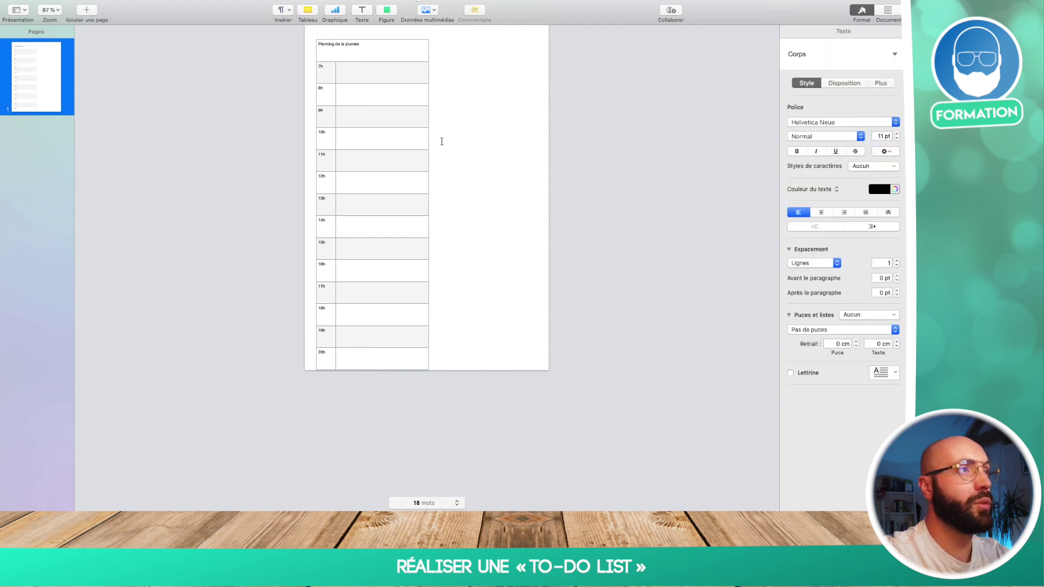
{"action": "left_click", "coordinate": [398, 161]}
{"action": "left_click_drag", "start_coordinate": [398, 161], "coordinate": [410, 173]}
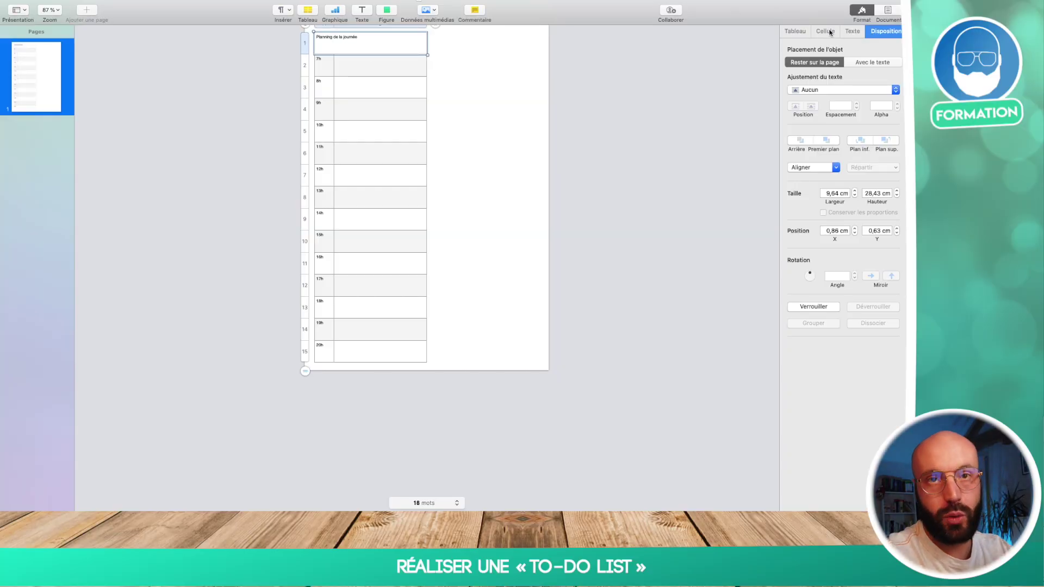
- Fill the merged "Planning de la journée" title cell with a custom light orange colour
{"action": "left_click", "coordinate": [825, 31]}
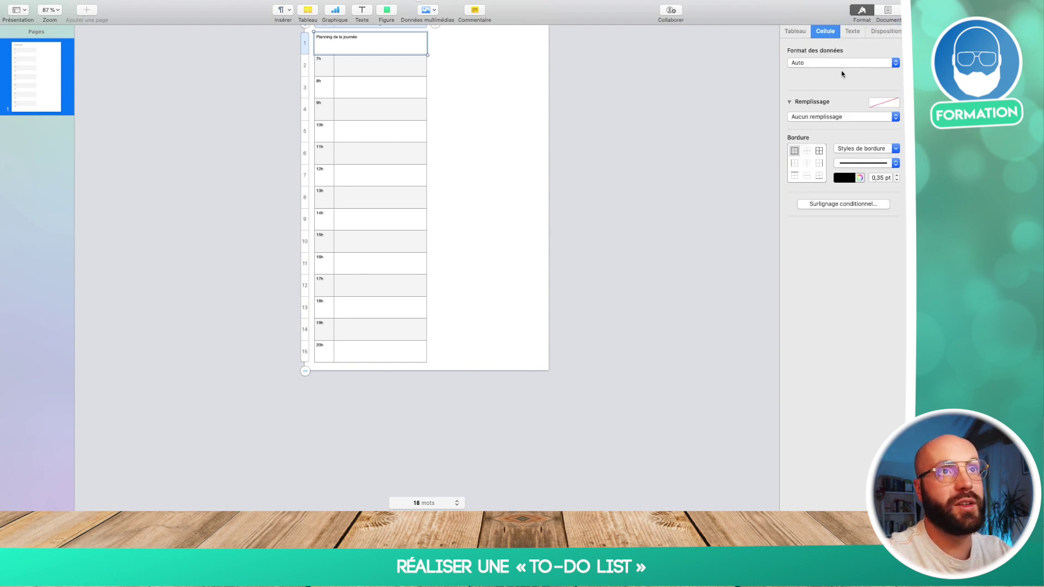
{"action": "left_click", "coordinate": [895, 102]}
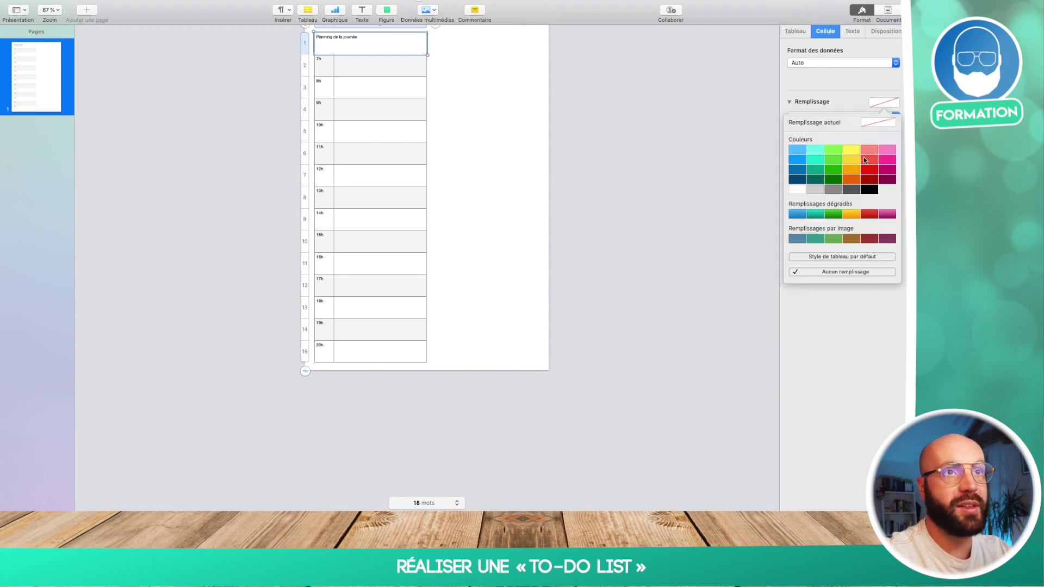
{"action": "left_click", "coordinate": [862, 101]}
{"action": "left_click", "coordinate": [878, 116]}
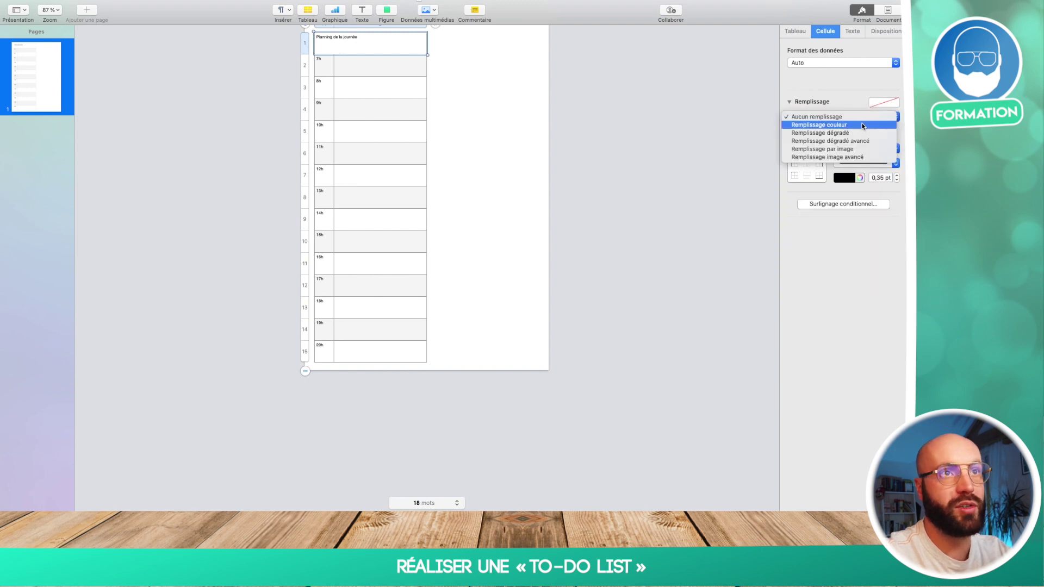
{"action": "left_click", "coordinate": [862, 125]}
{"action": "left_click", "coordinate": [815, 131]}
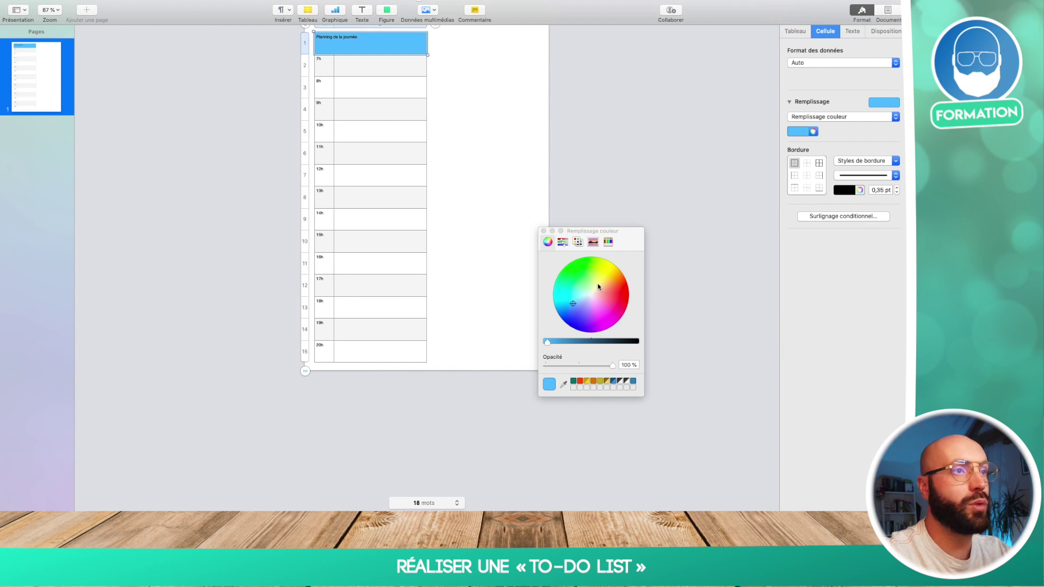
{"action": "left_click", "coordinate": [599, 286]}
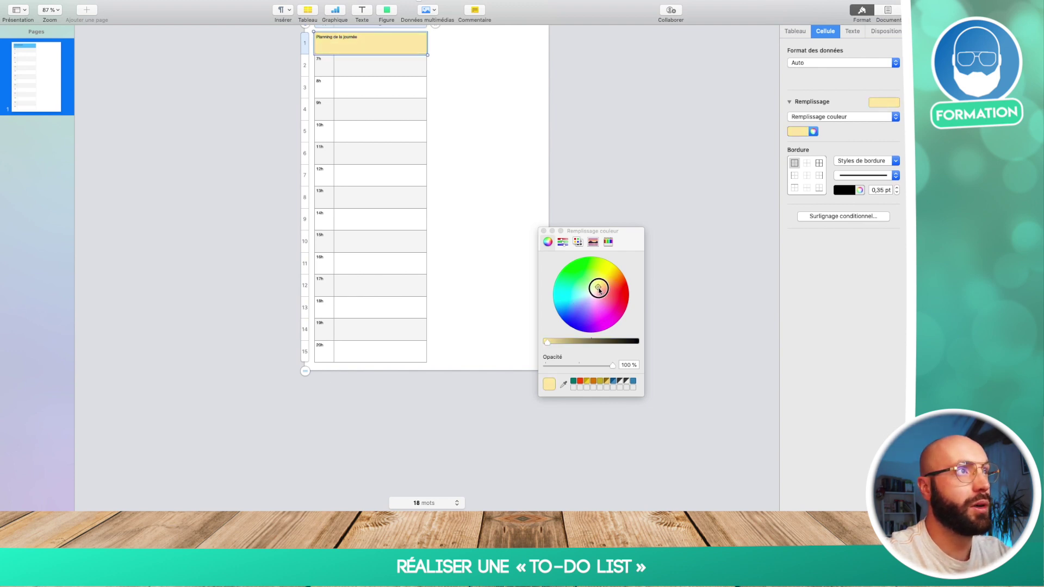
{"action": "left_click", "coordinate": [599, 290]}
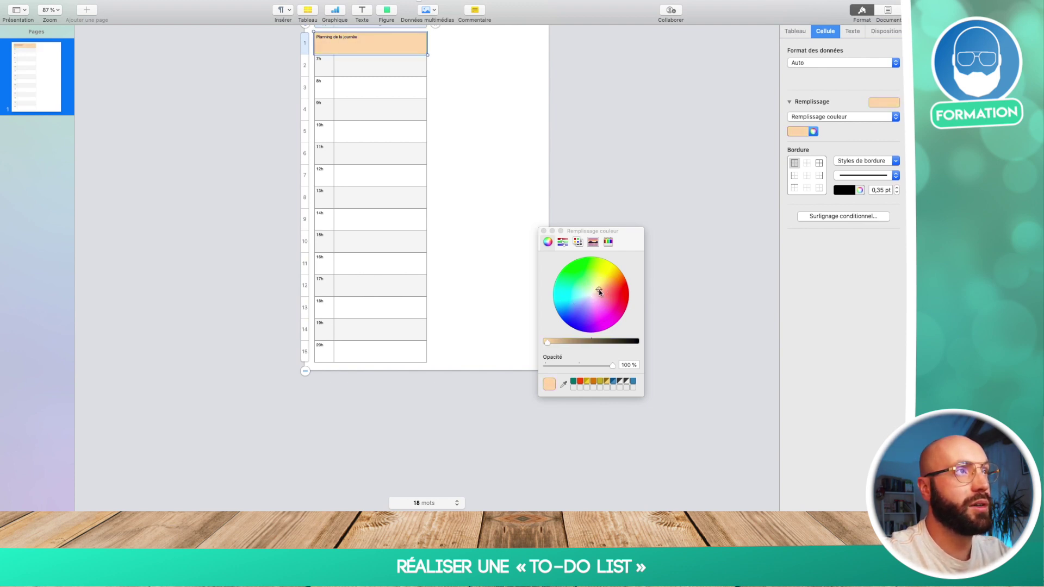
{"action": "left_click", "coordinate": [603, 287]}
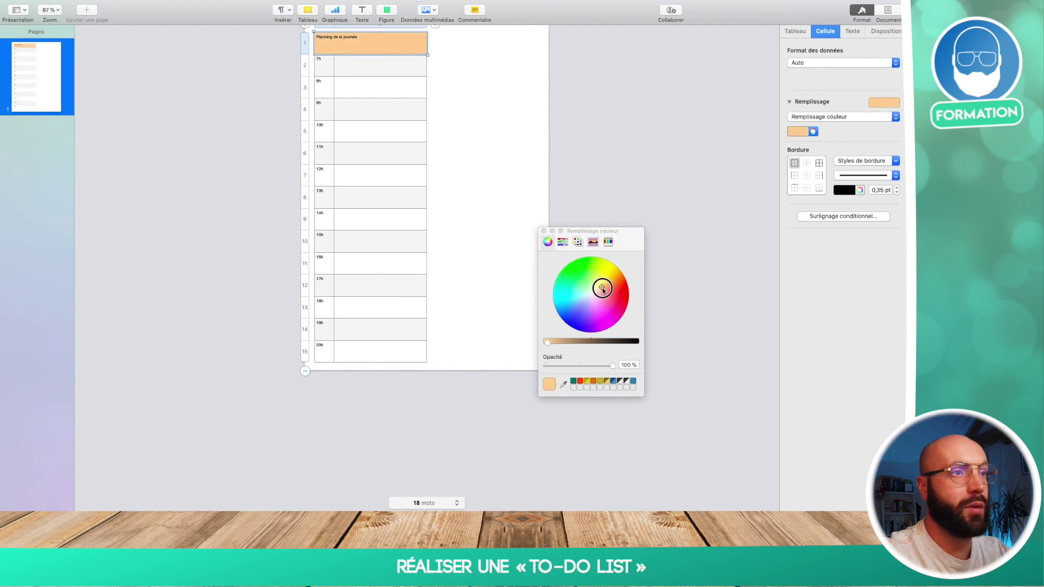
{"action": "left_click", "coordinate": [544, 232]}
- Fill the hour cells in column A, rows 2 to 15, with yellow
{"action": "left_click", "coordinate": [322, 71]}
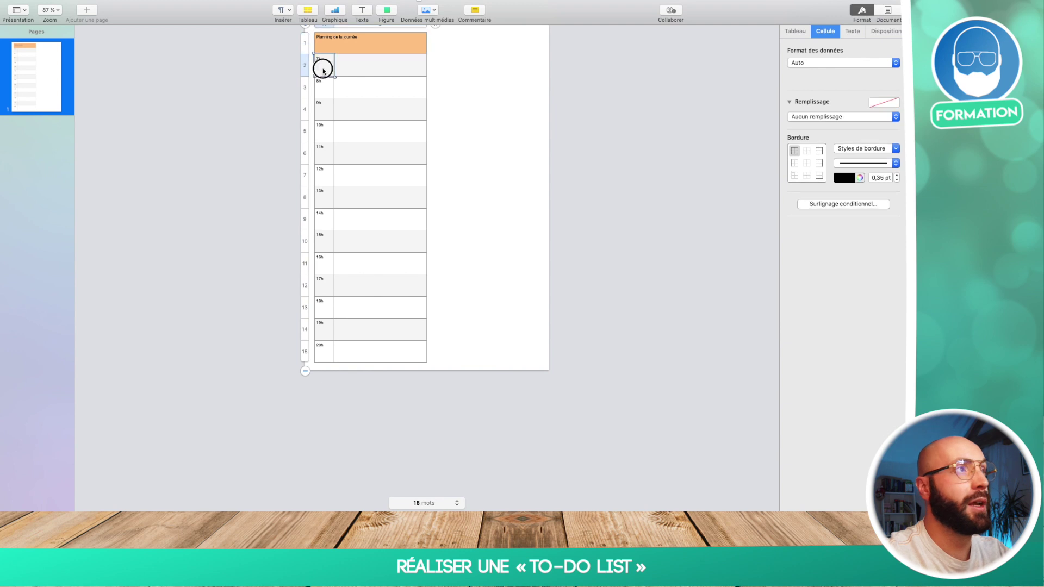
{"action": "key", "text": "shift+Down"}
{"action": "key", "text": "shift+Down"}
{"action": "key", "text": "shift+Down"}
{"action": "key", "text": "shift+Down"}
{"action": "key", "text": "shift+Down"}
{"action": "key", "text": "shift+Down"}
{"action": "key", "text": "shift+Down"}
{"action": "key", "text": "shift+Down"}
{"action": "key", "text": "shift+Down"}
{"action": "key", "text": "shift+Down"}
{"action": "key", "text": "shift+Down"}
{"action": "key", "text": "shift+Down"}
{"action": "key", "text": "shift+Down"}
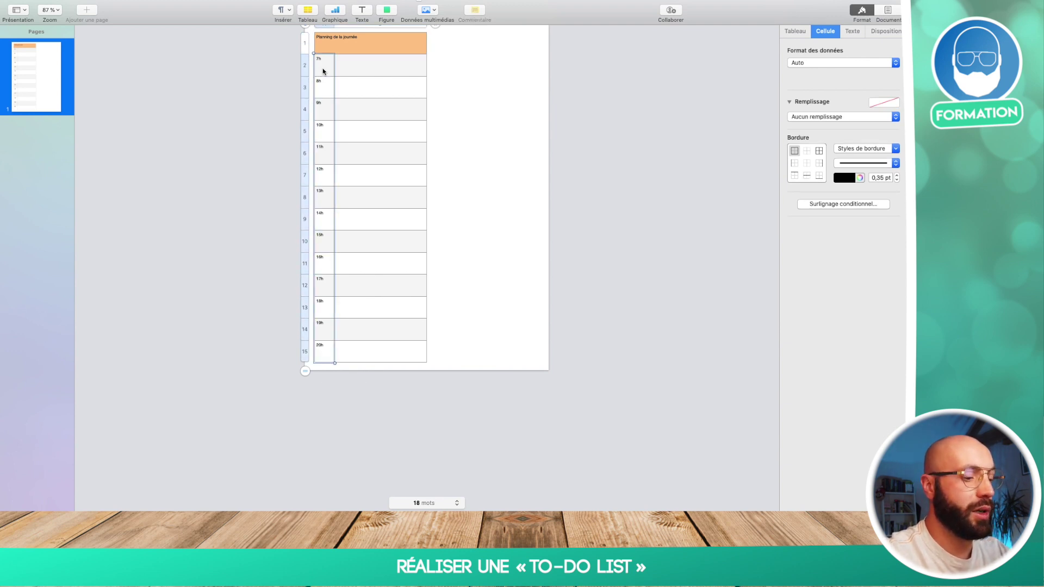
{"action": "left_click", "coordinate": [885, 108]}
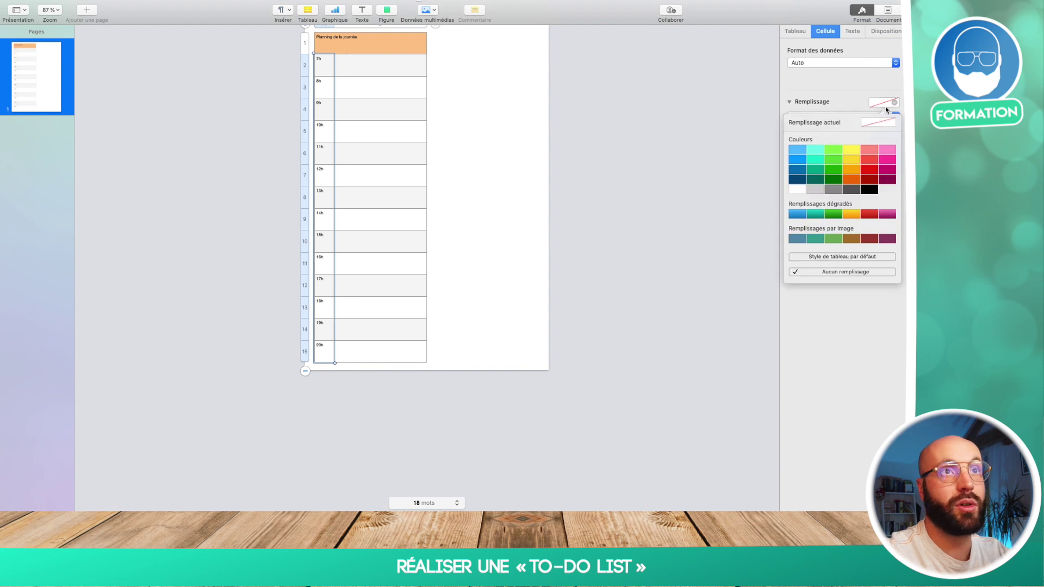
{"action": "left_click", "coordinate": [856, 162]}
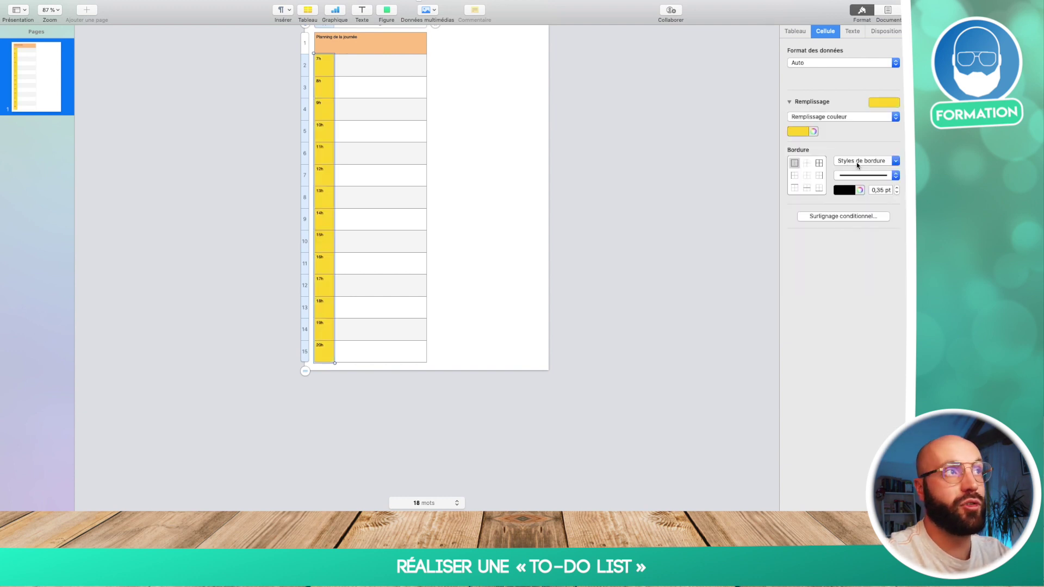
- Change the fill of the hour cells to a custom orange slightly deeper than the title cell
{"action": "left_click", "coordinate": [818, 131]}
{"action": "left_click", "coordinate": [814, 132]}
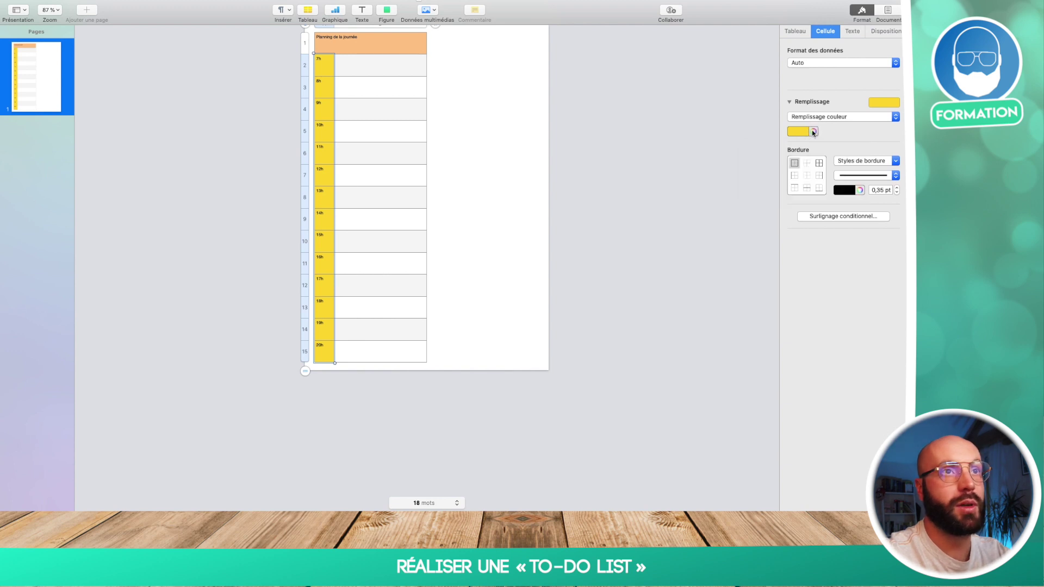
{"action": "left_click", "coordinate": [813, 132]}
{"action": "left_click_drag", "start_coordinate": [618, 292], "coordinate": [606, 287]}
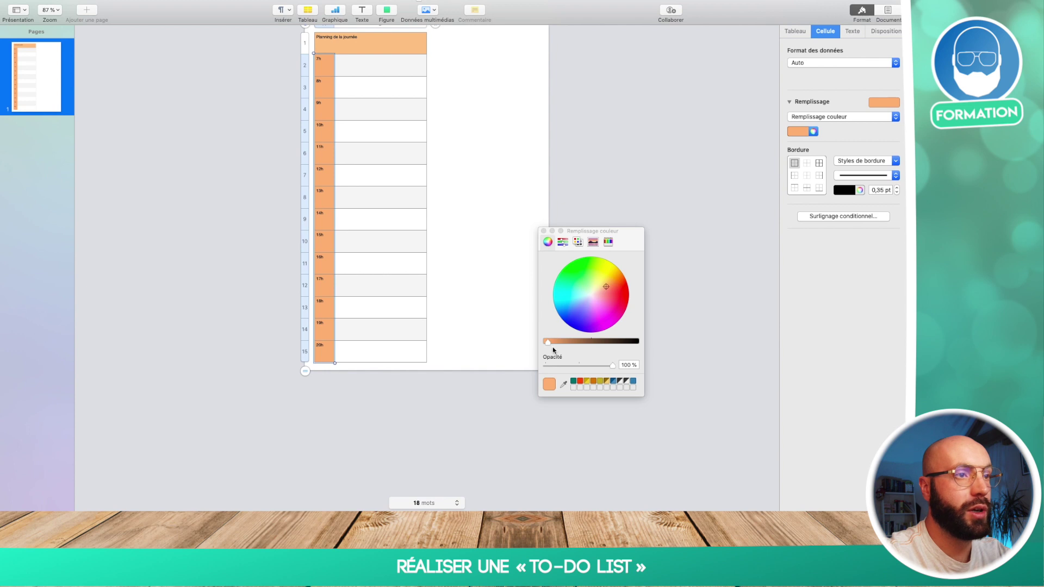
- Lighten the fill of the hour cells in column A to a custom pale yellow-beige
{"action": "left_click_drag", "start_coordinate": [605, 288], "coordinate": [597, 299]}
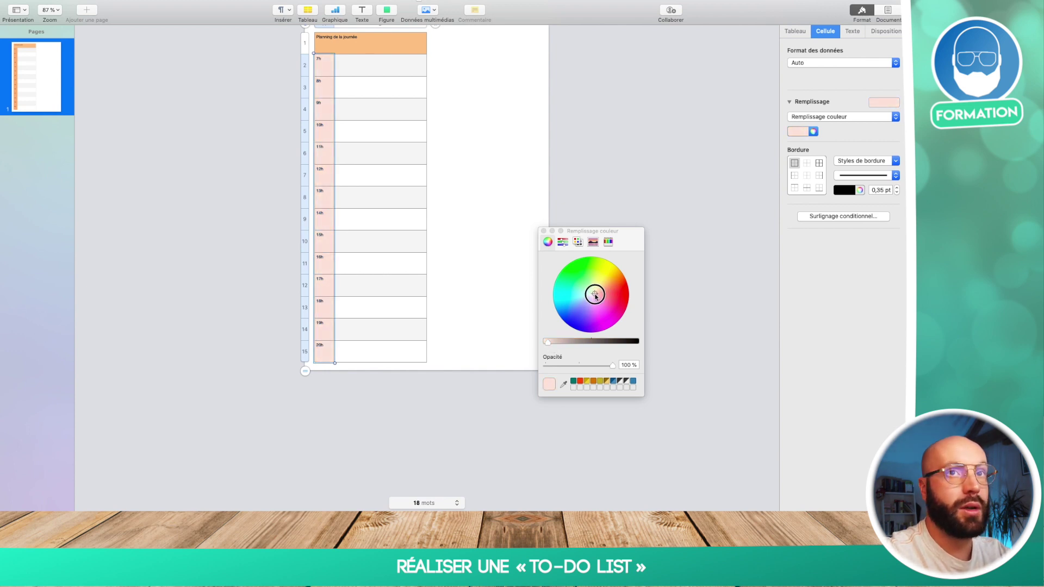
{"action": "left_click_drag", "start_coordinate": [594, 297], "coordinate": [596, 294]}
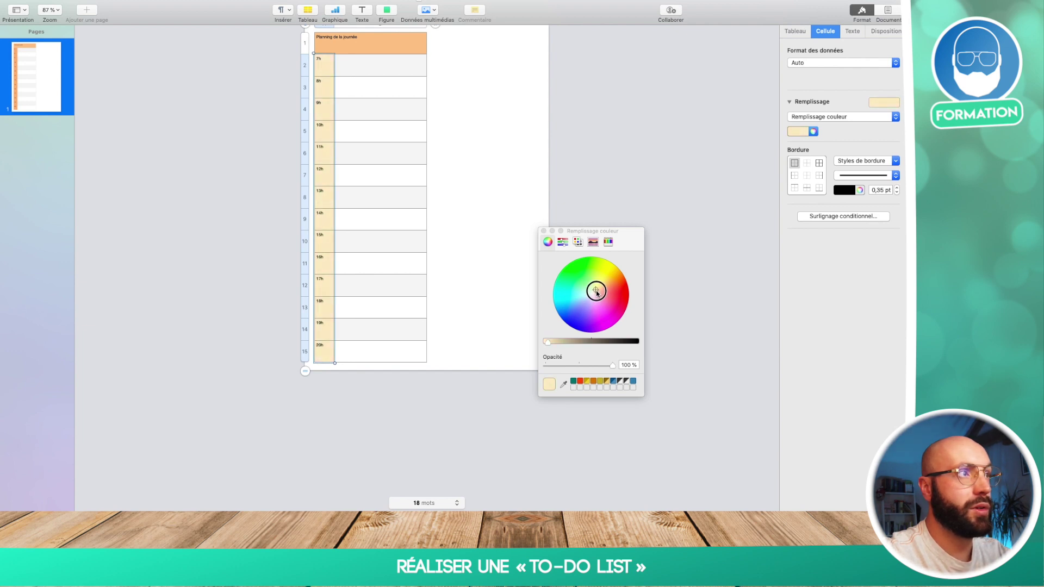
{"action": "left_click", "coordinate": [543, 232]}
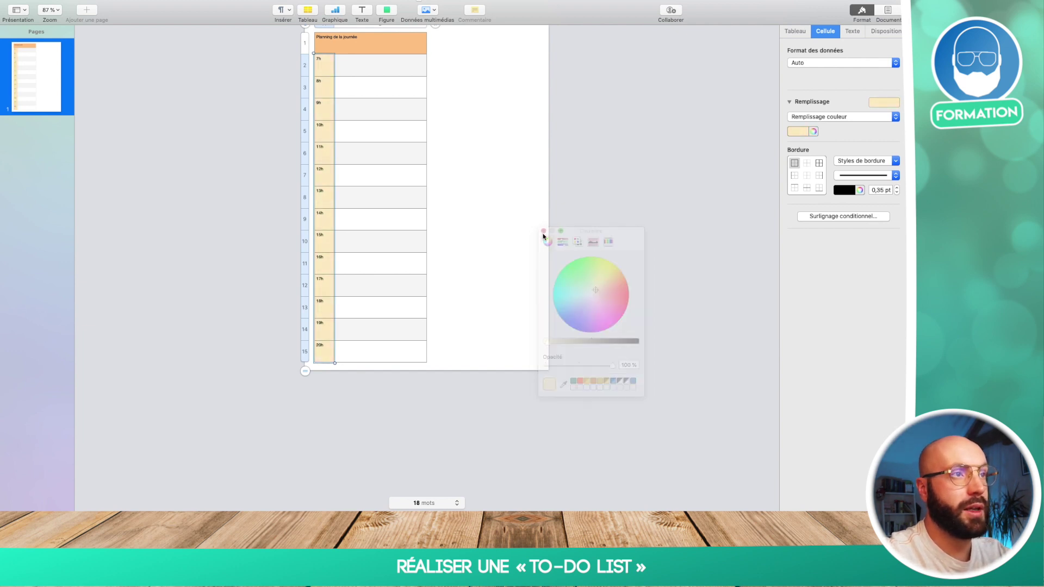
{"action": "left_click", "coordinate": [555, 165]}
- Set the font of the hour labels in column A, rows 2 to 15, to Lucida Grande
{"action": "left_click", "coordinate": [324, 66]}
{"action": "left_click", "coordinate": [325, 66]}
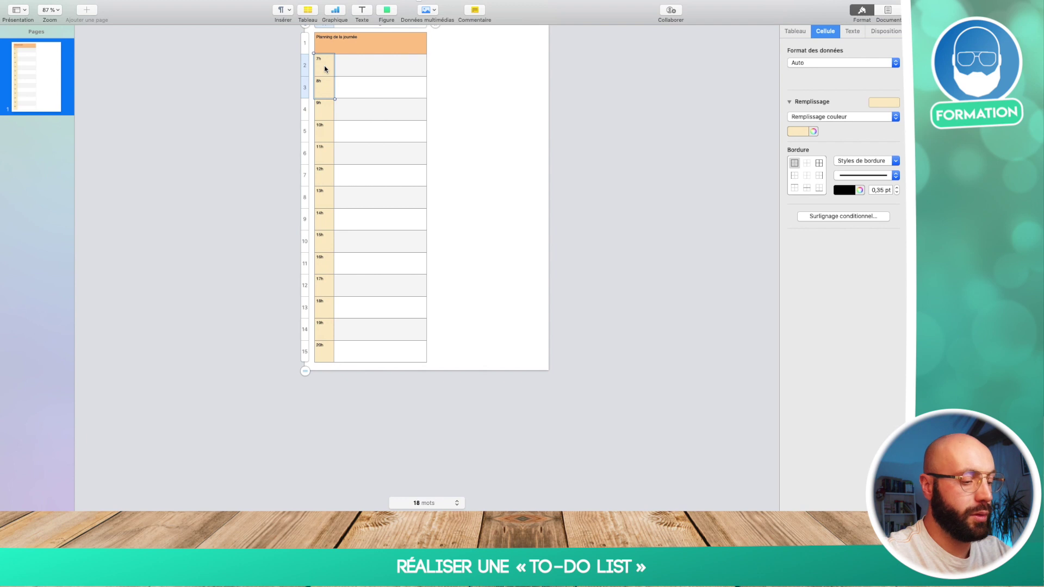
{"action": "key", "text": "shift+Down"}
{"action": "key", "text": "shift+Down"}
{"action": "key", "text": "shift+Down"}
{"action": "key", "text": "shift+Down"}
{"action": "key", "text": "shift+Down"}
{"action": "key", "text": "shift+Down"}
{"action": "key", "text": "shift+Down"}
{"action": "key", "text": "shift+Down"}
{"action": "key", "text": "shift+Down"}
{"action": "key", "text": "shift+Down"}
{"action": "key", "text": "shift+Down"}
{"action": "key", "text": "shift+Down"}
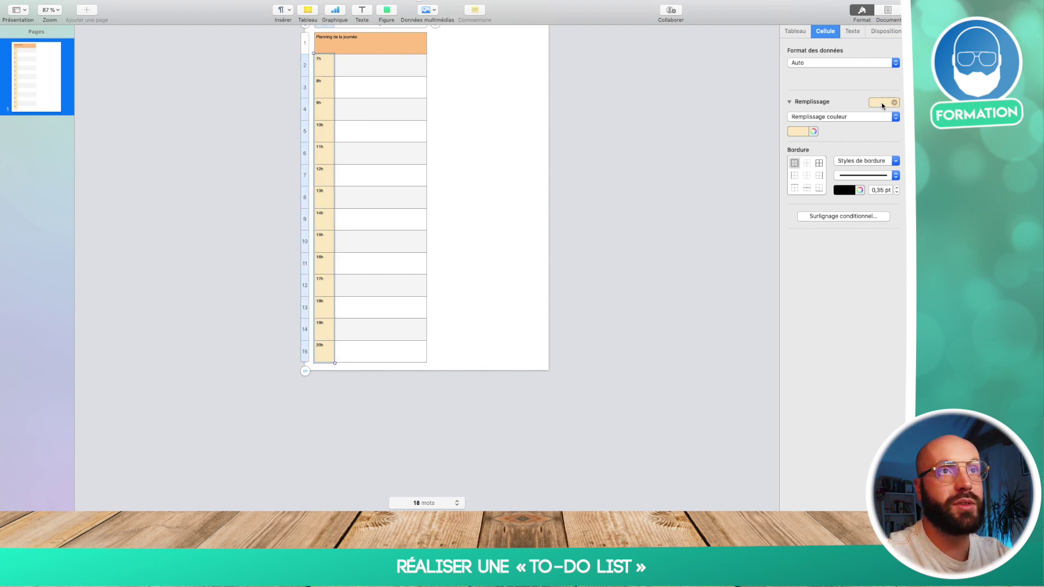
{"action": "left_click", "coordinate": [850, 31]}
{"action": "left_click", "coordinate": [860, 123]}
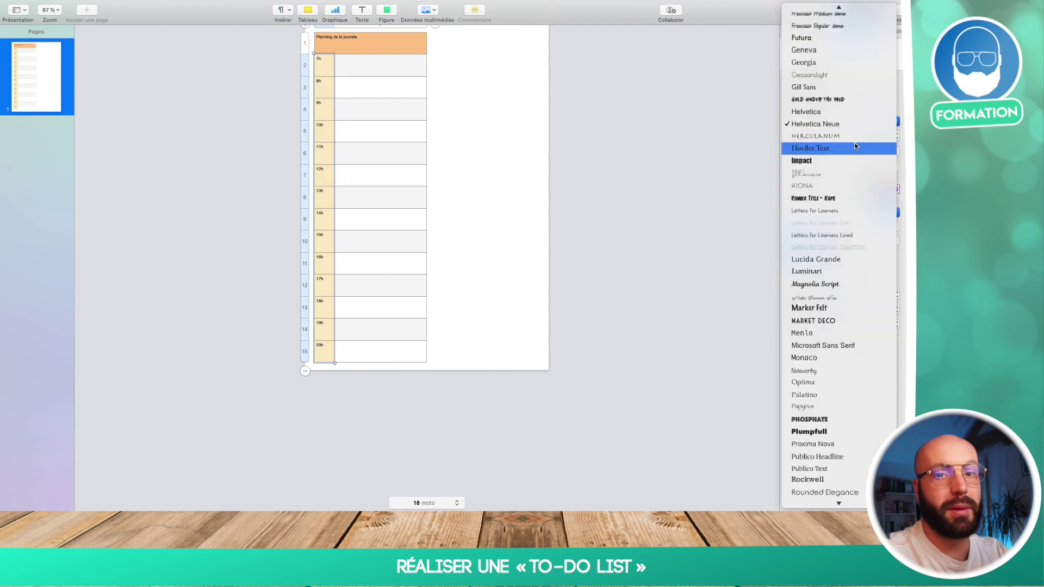
{"action": "left_click", "coordinate": [830, 259]}
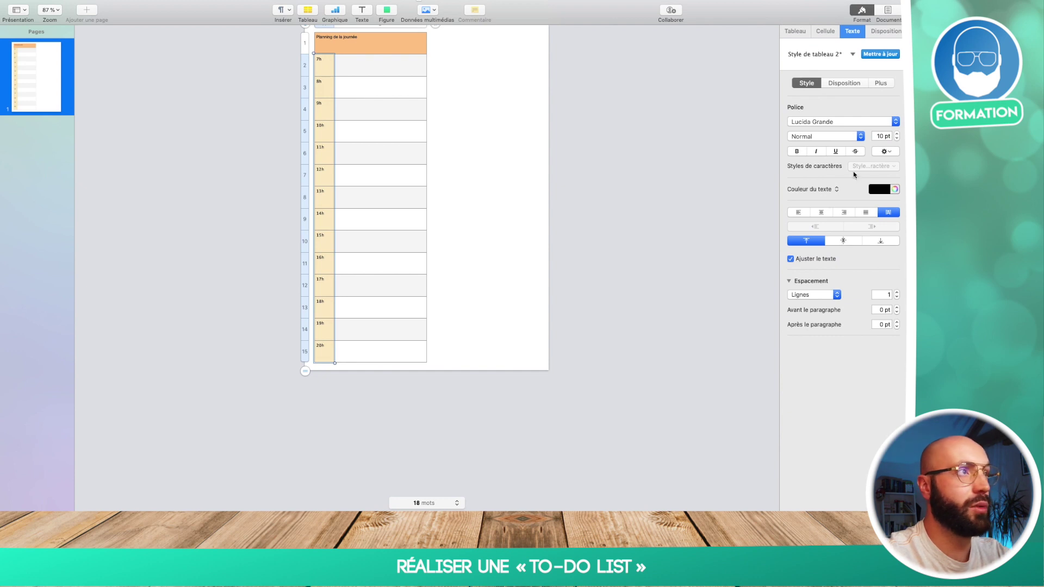
- Enlarge the hour labels to 13 pt and centre them horizontally and vertically in their cells
{"action": "left_click", "coordinate": [898, 134]}
{"action": "left_click", "coordinate": [898, 134]}
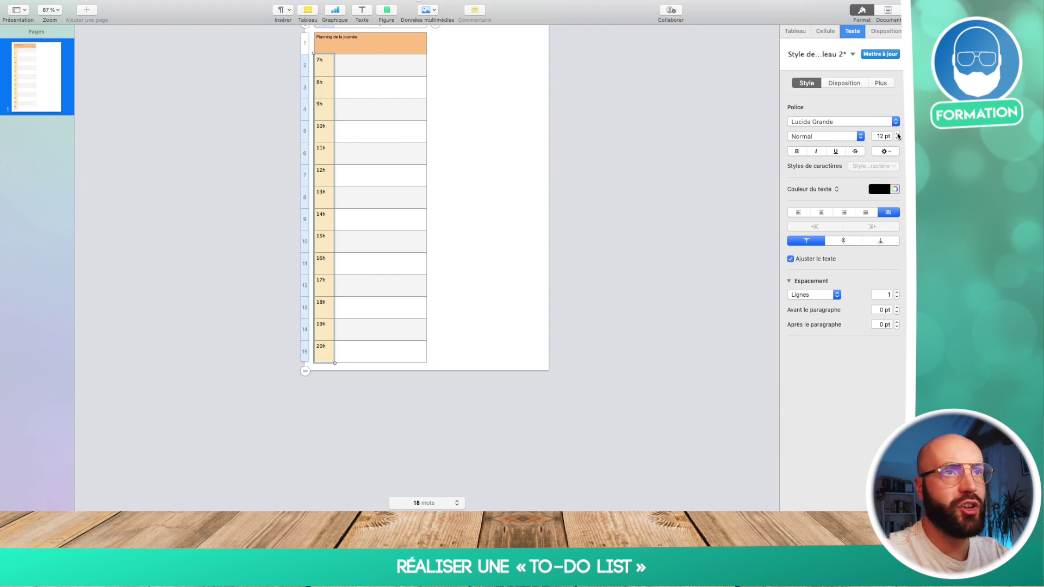
{"action": "left_click", "coordinate": [898, 135]}
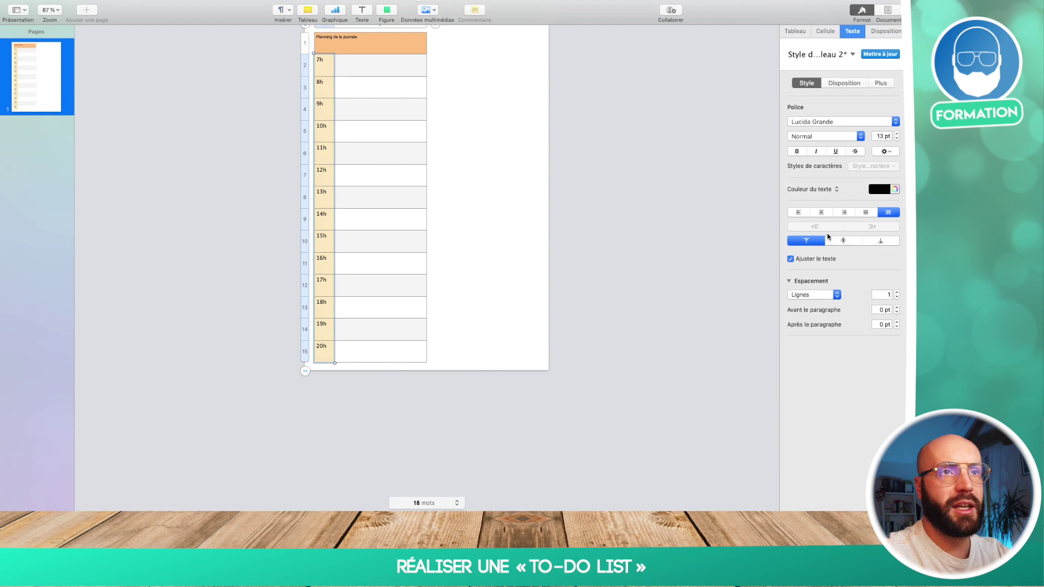
{"action": "left_click", "coordinate": [823, 212]}
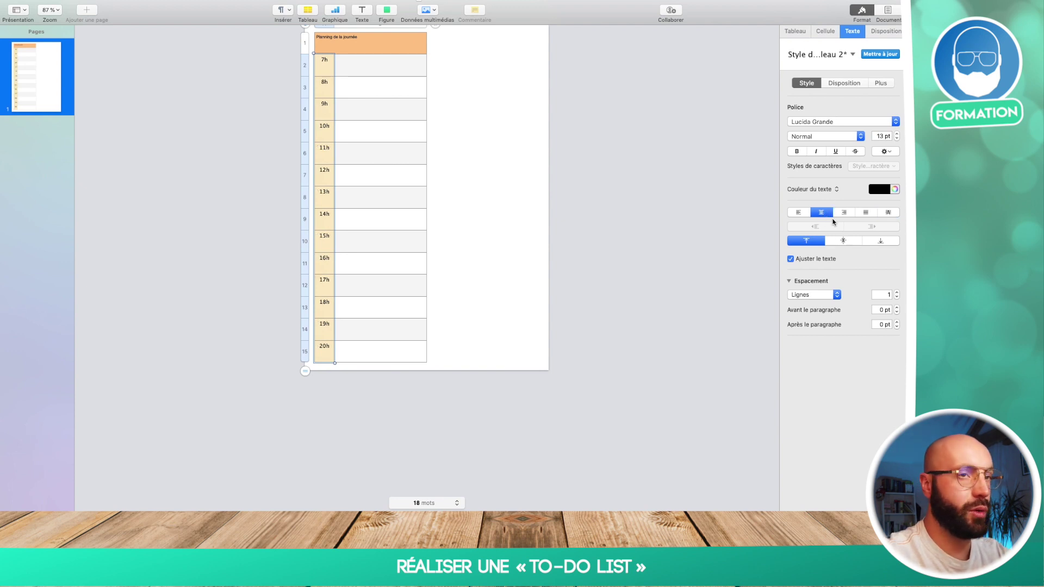
{"action": "left_click", "coordinate": [842, 240]}
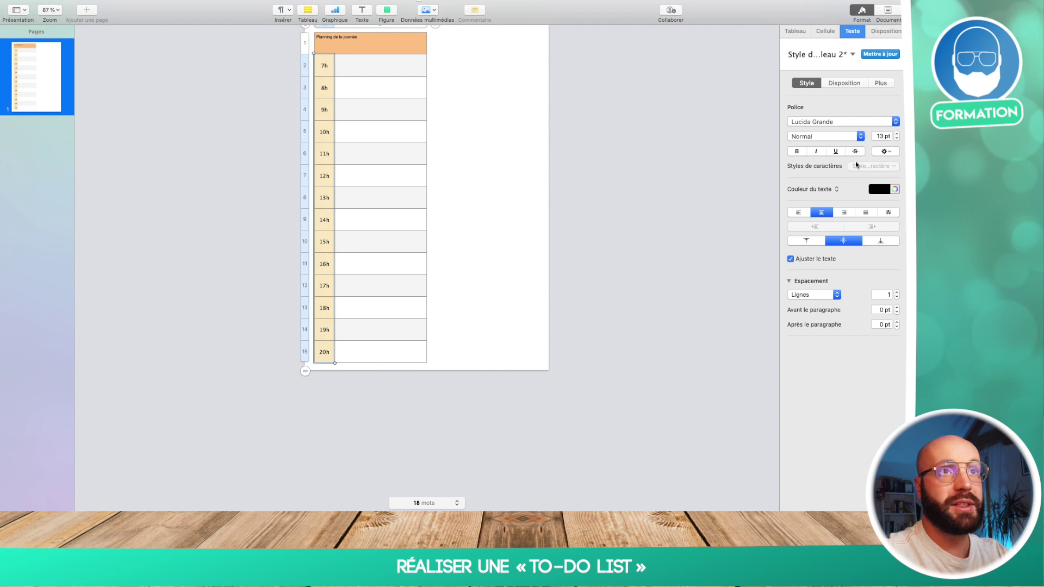
- Colour the hour labels orange and darken that text colour to a custom brownish orange
{"action": "left_click", "coordinate": [880, 191]}
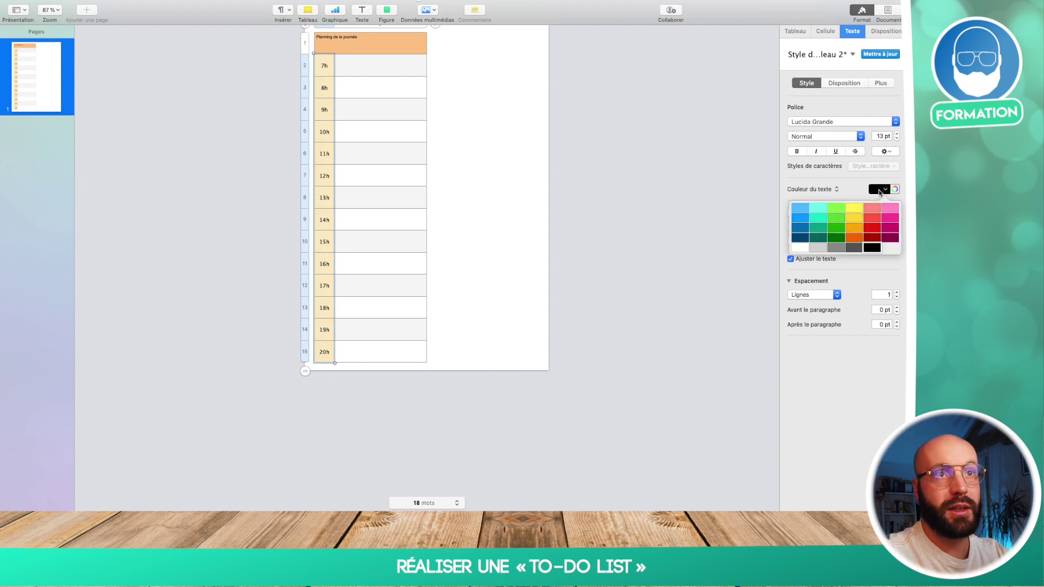
{"action": "left_click", "coordinate": [859, 239]}
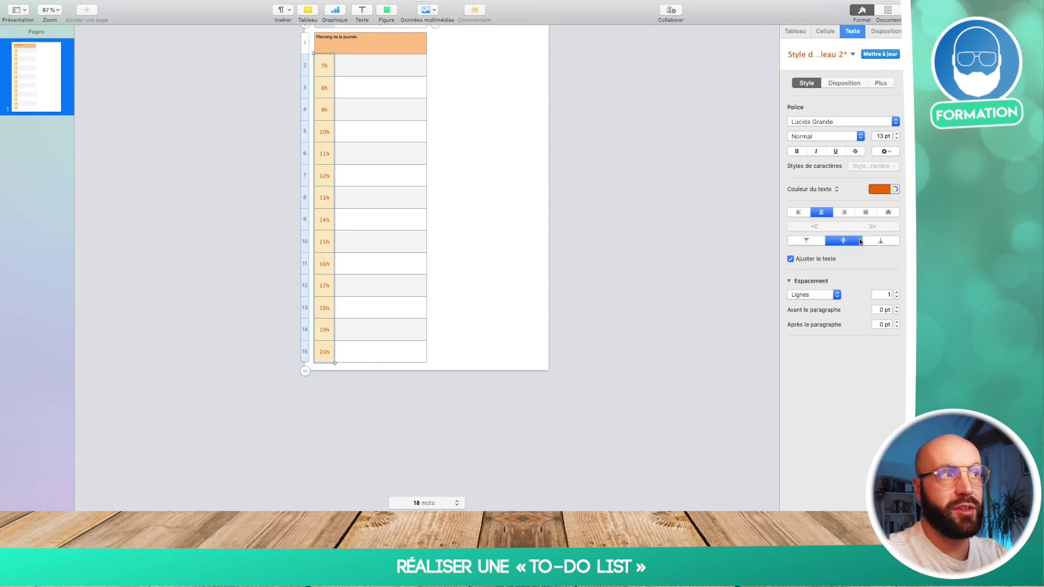
{"action": "left_click", "coordinate": [894, 191]}
{"action": "left_click_drag", "start_coordinate": [556, 341], "coordinate": [577, 342]}
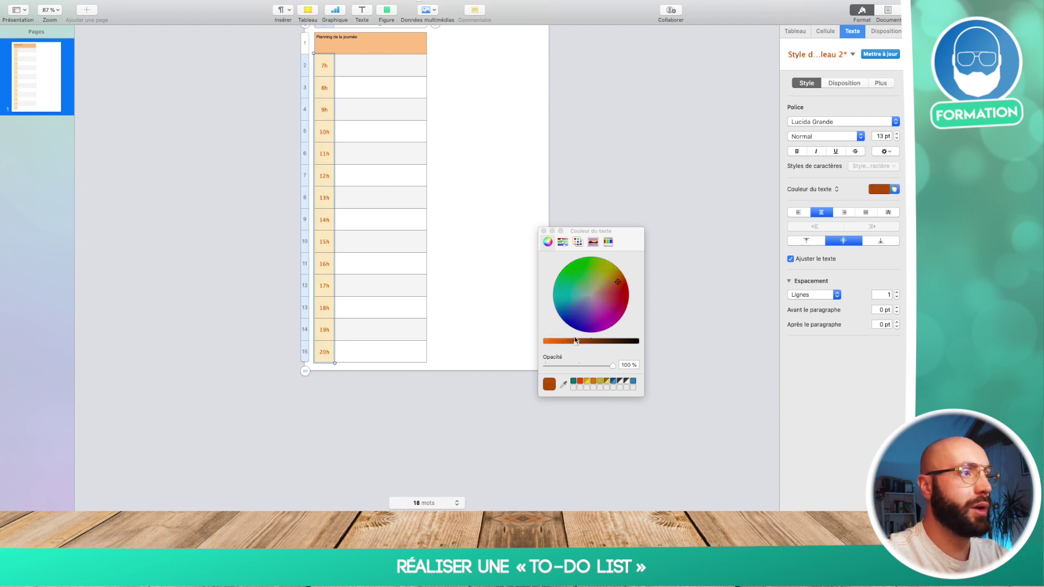
{"action": "left_click", "coordinate": [544, 231]}
{"action": "left_click", "coordinate": [526, 153]}
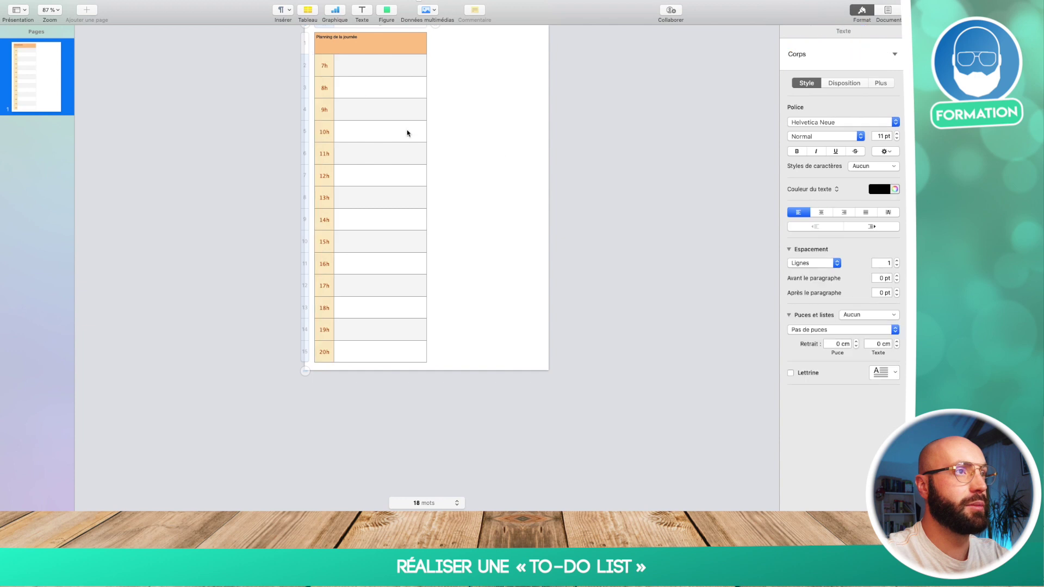
- Try the Plumpfull font on the "Planning de la journée" title and check its advanced text options
{"action": "left_click", "coordinate": [354, 37]}
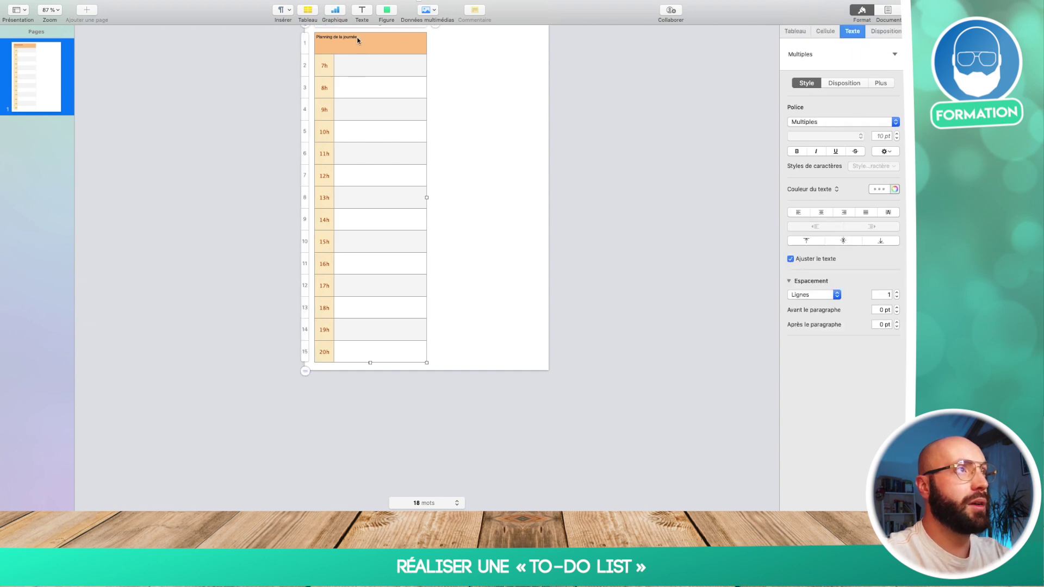
{"action": "left_click", "coordinate": [859, 123]}
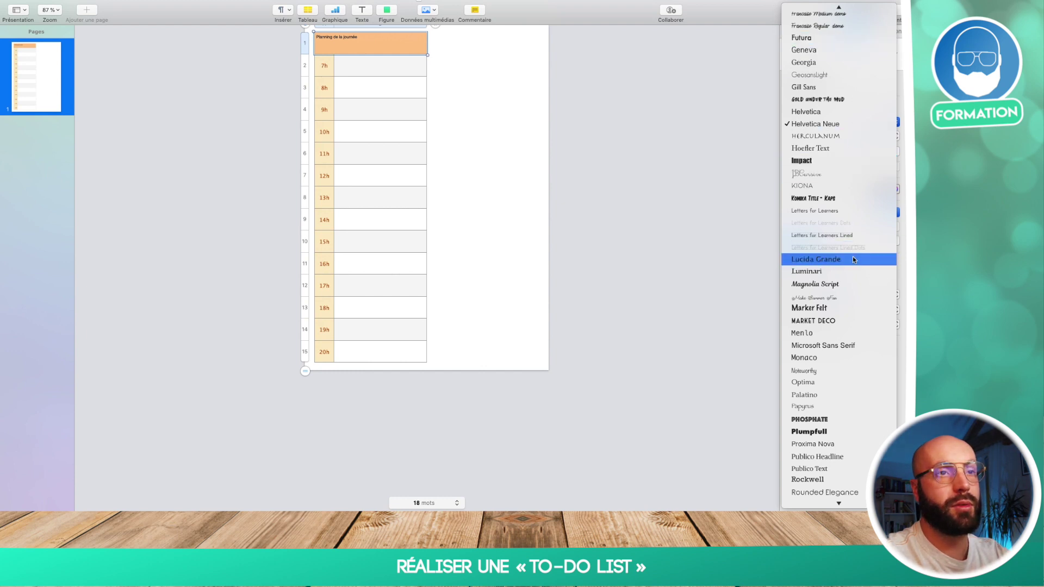
{"action": "left_click", "coordinate": [832, 432]}
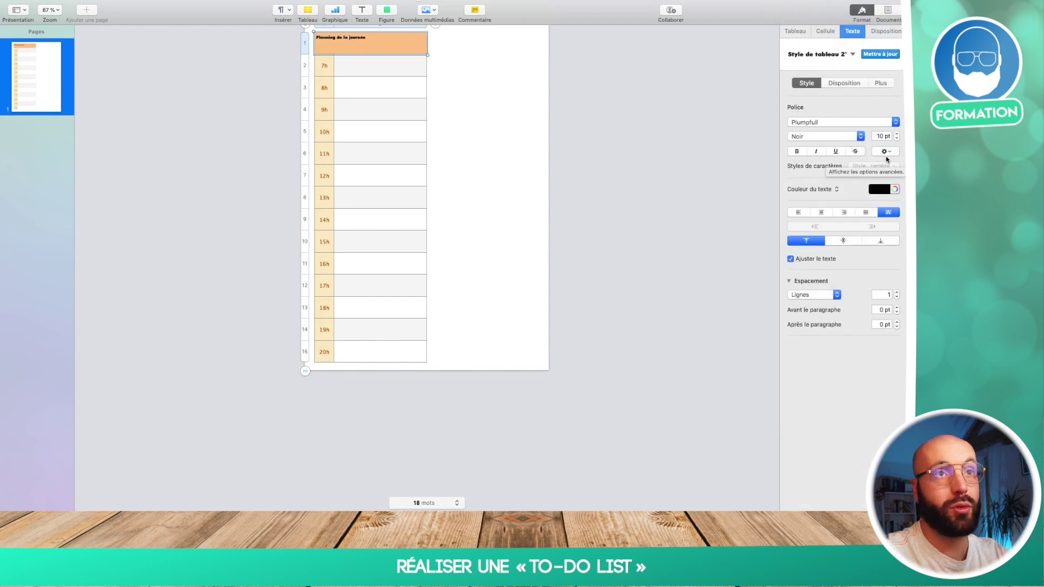
{"action": "left_click", "coordinate": [886, 153]}
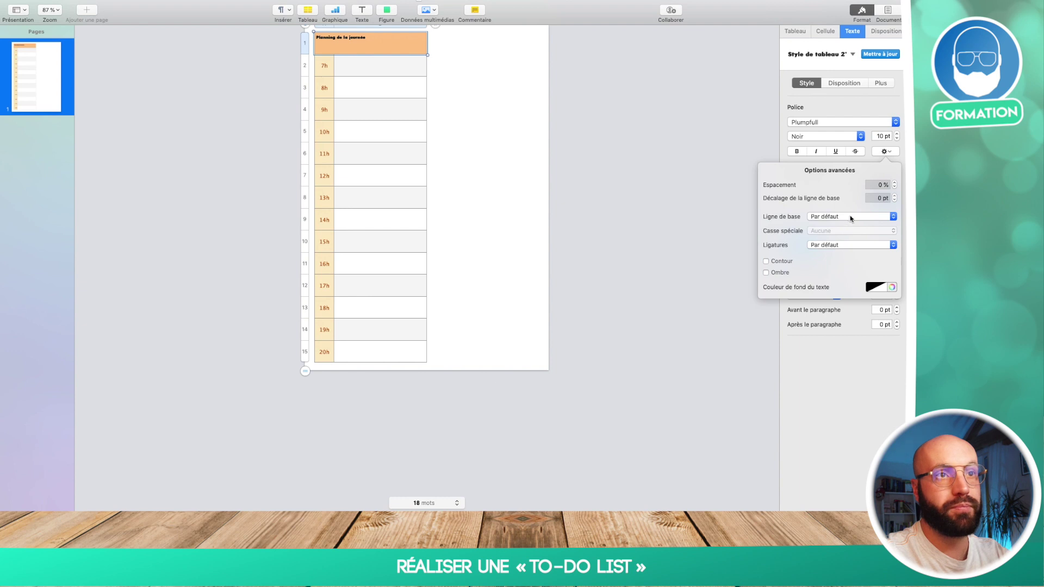
{"action": "left_click", "coordinate": [853, 100]}
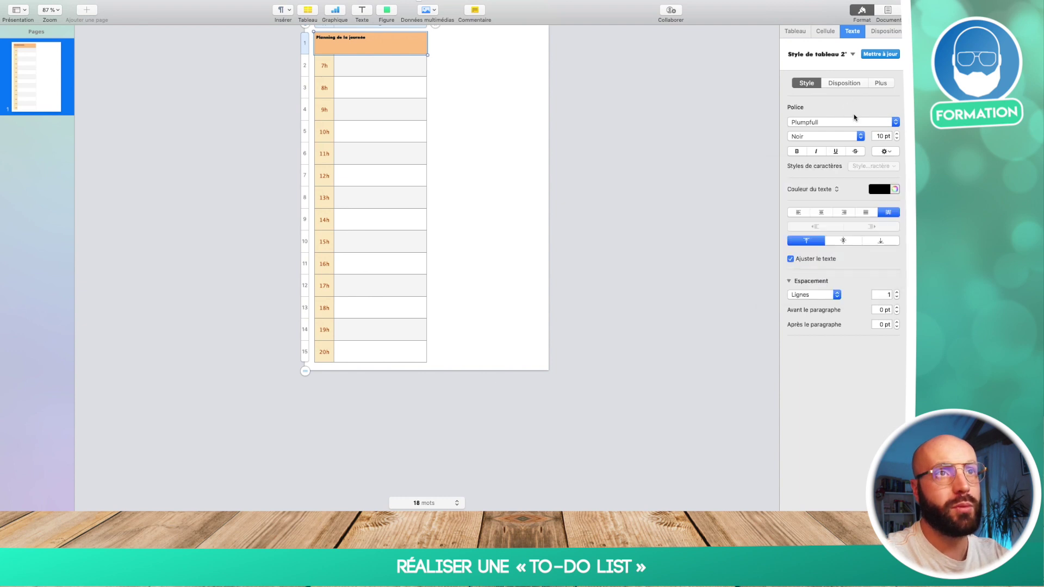
- Try the Geneva font on the title cell and check its advanced text options
{"action": "left_click", "coordinate": [854, 123]}
{"action": "scroll", "coordinate": [854, 122], "scroll_direction": "up", "scroll_amount": 10}
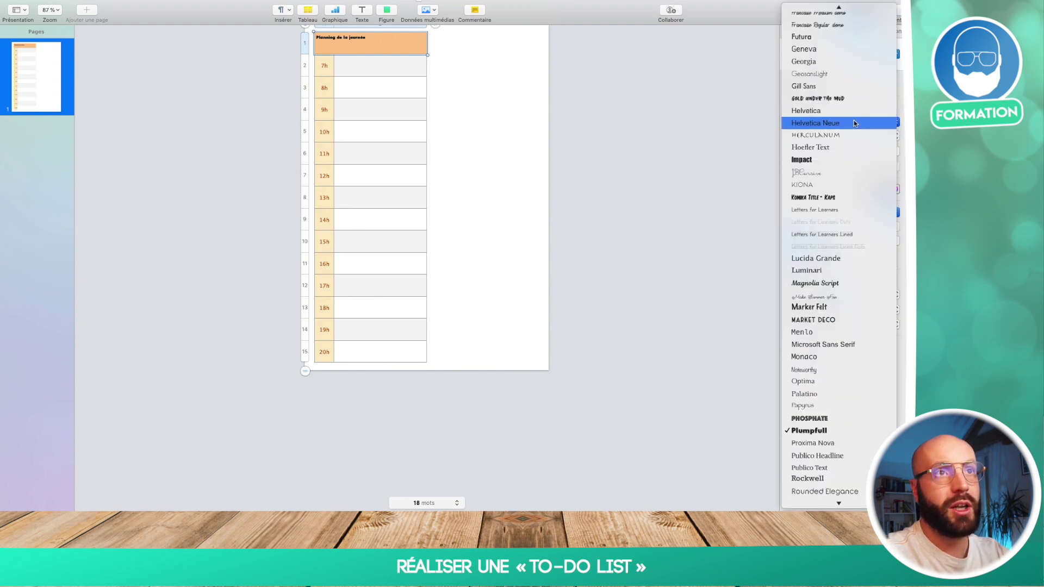
{"action": "scroll", "coordinate": [853, 122], "scroll_direction": "up", "scroll_amount": 2}
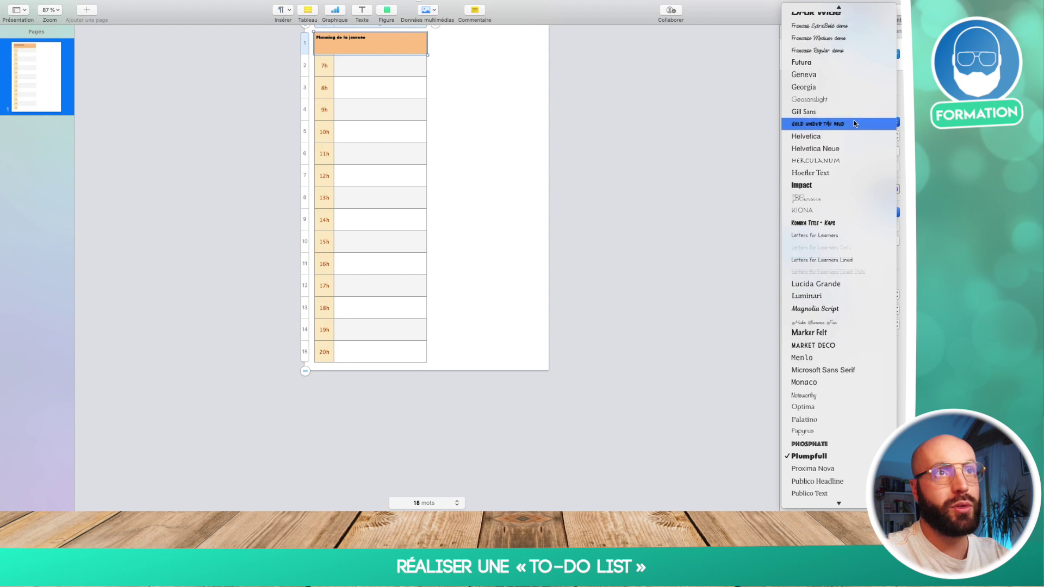
{"action": "left_click", "coordinate": [852, 77]}
{"action": "left_click", "coordinate": [882, 152]}
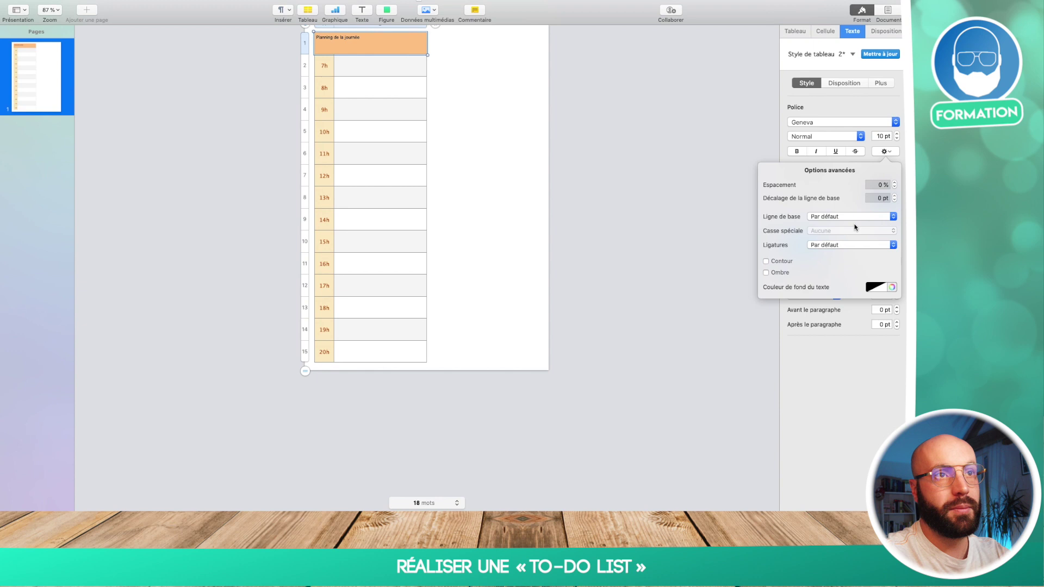
- Set the title cell's font to Code Bold and its text colour to white
{"action": "left_click", "coordinate": [840, 119]}
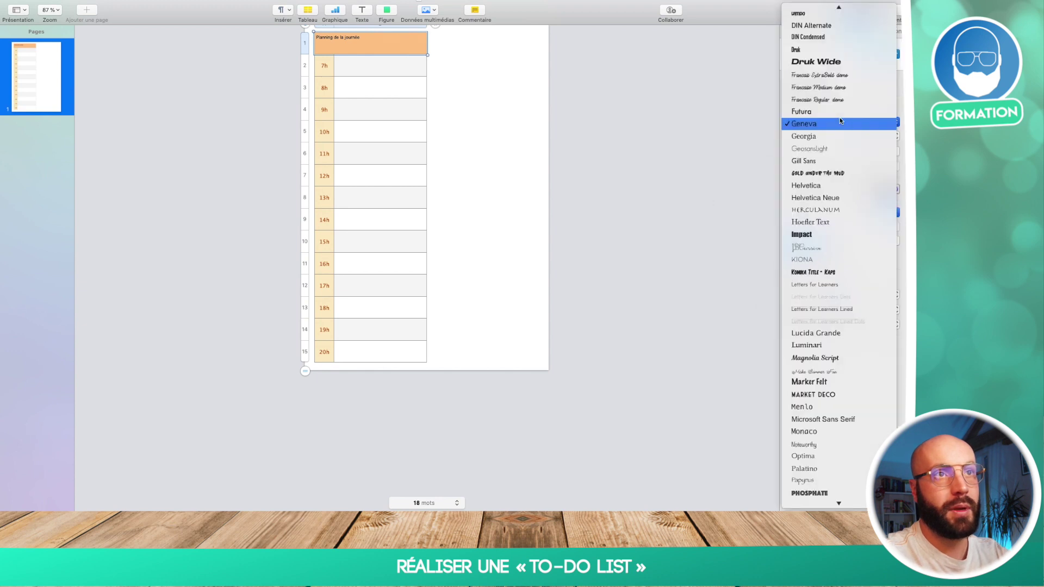
{"action": "scroll", "coordinate": [840, 120], "scroll_direction": "up", "scroll_amount": 4}
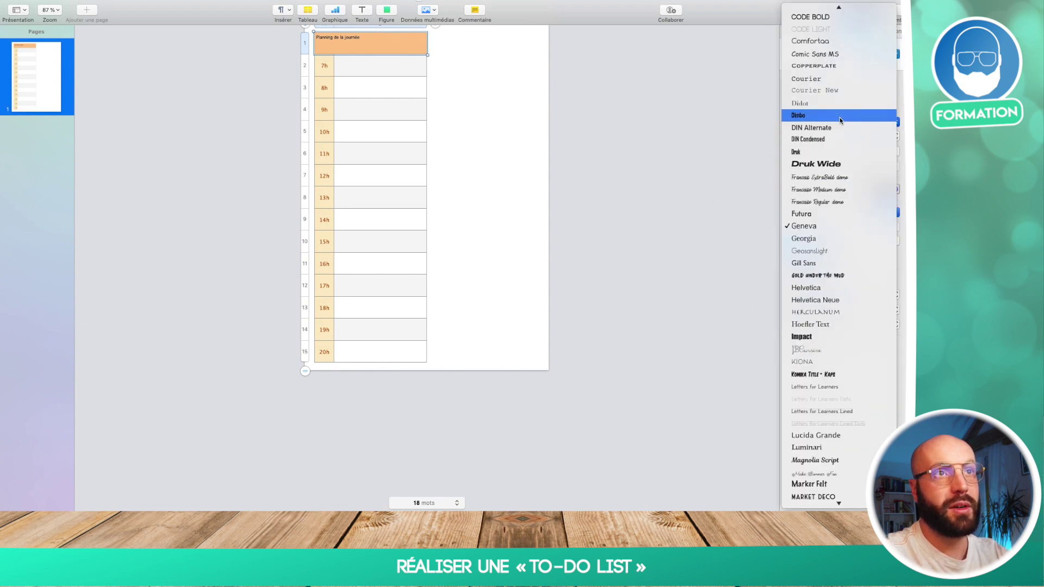
{"action": "left_click", "coordinate": [827, 17]}
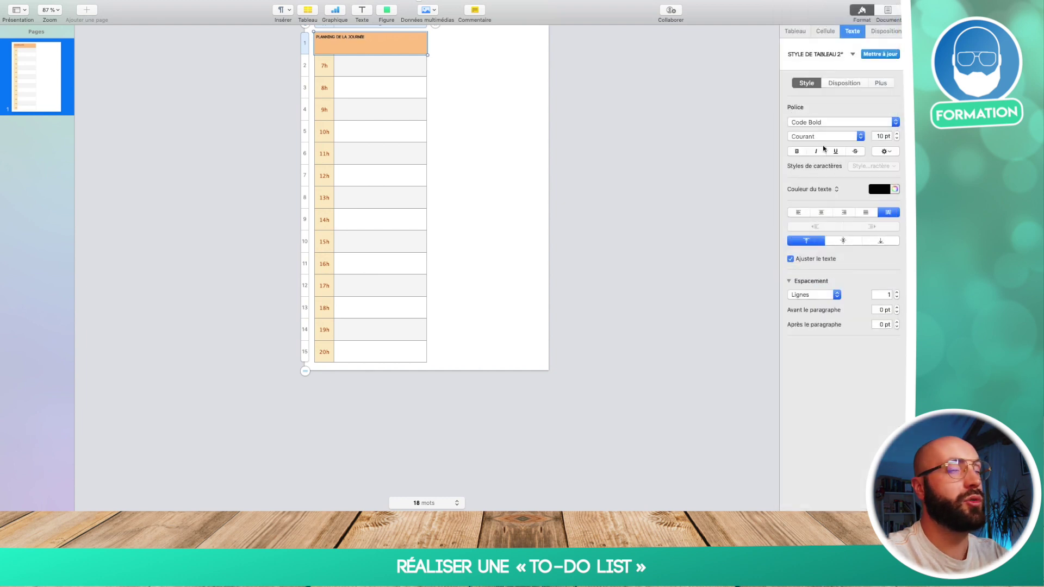
{"action": "left_click", "coordinate": [879, 189]}
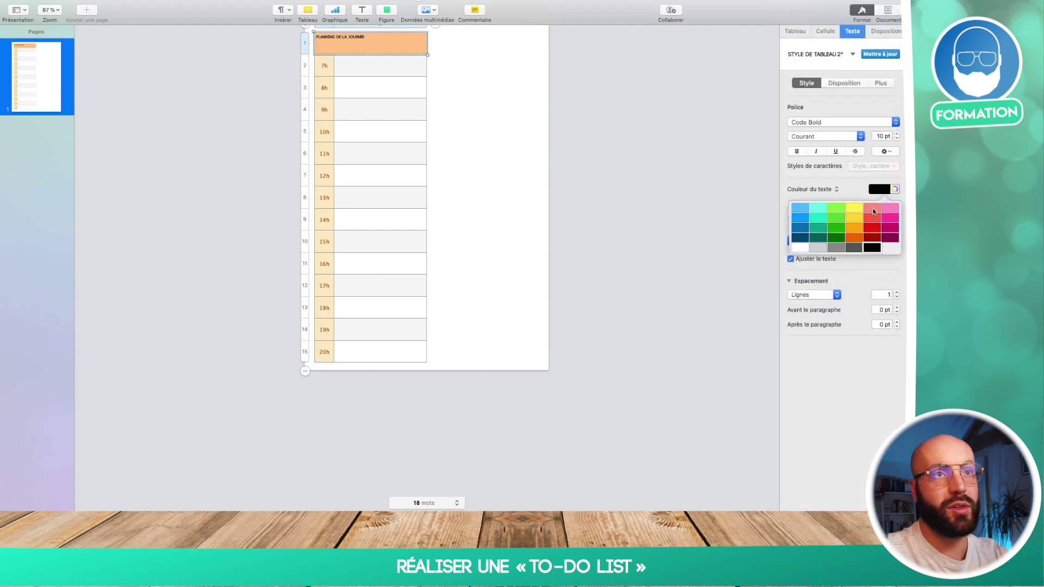
{"action": "left_click", "coordinate": [801, 248]}
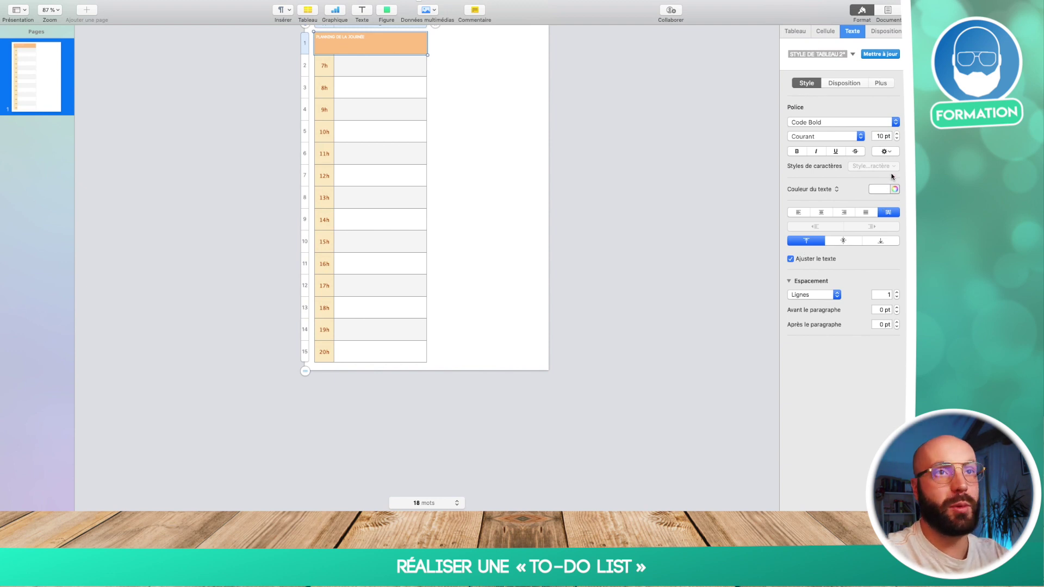
- Enlarge the title to 17 pt and centre it vertically and horizontally in its cell
{"action": "left_click", "coordinate": [897, 133]}
{"action": "left_click", "coordinate": [896, 133]}
{"action": "left_click", "coordinate": [897, 133]}
{"action": "left_click", "coordinate": [897, 133]}
{"action": "left_click", "coordinate": [896, 133]}
{"action": "left_click", "coordinate": [897, 133]}
{"action": "left_click", "coordinate": [896, 133]}
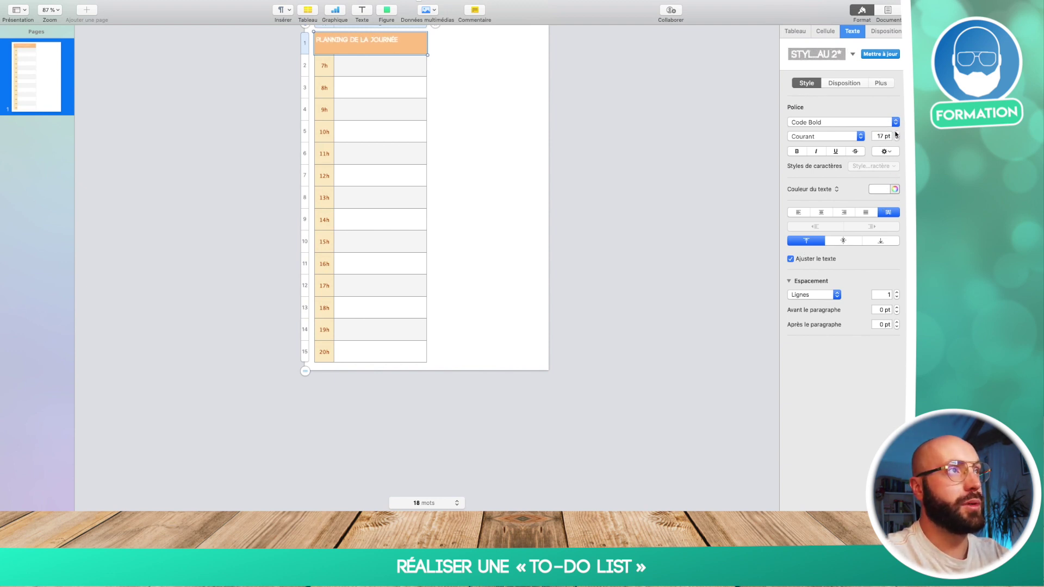
{"action": "left_click", "coordinate": [842, 241]}
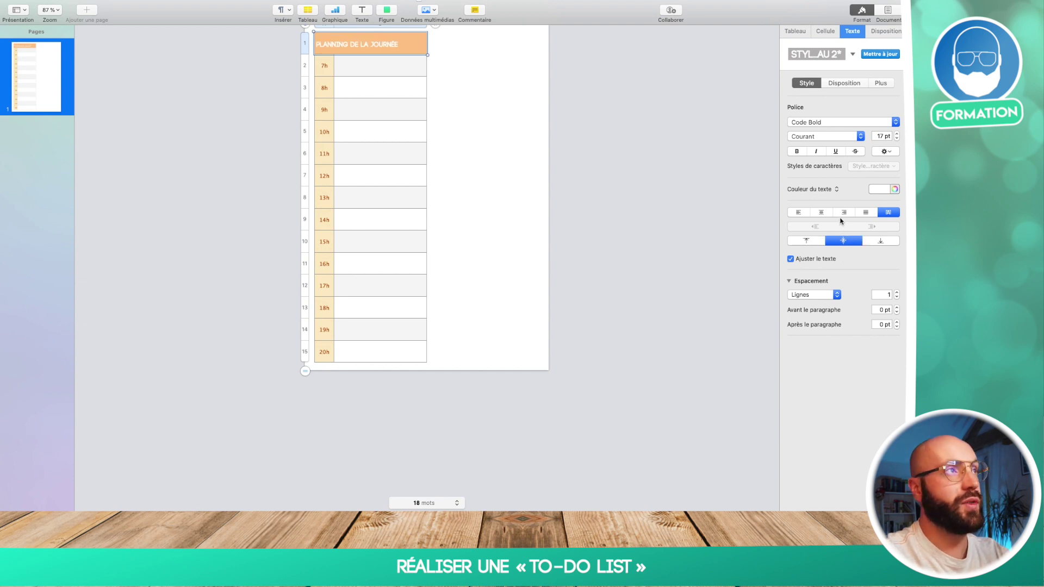
{"action": "left_click", "coordinate": [821, 212]}
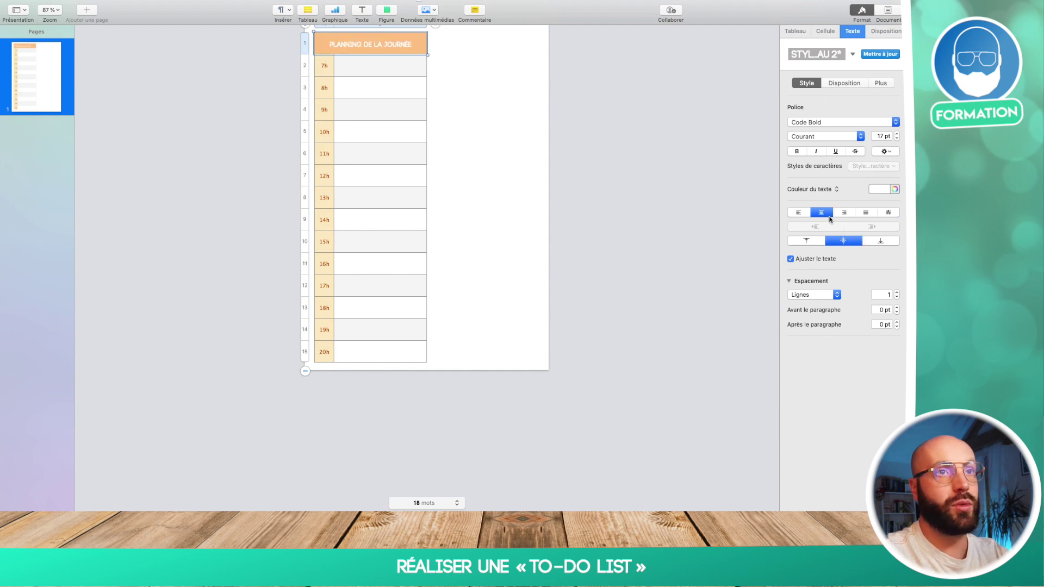
- Fill the title cell with the dark orange preset colour
{"action": "left_click", "coordinate": [817, 34]}
{"action": "left_click", "coordinate": [880, 103]}
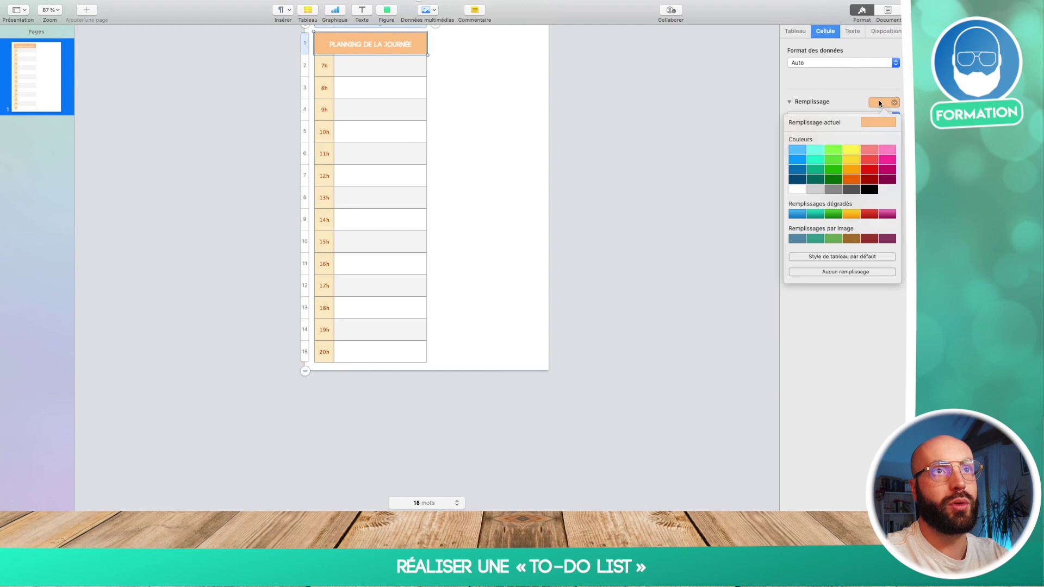
{"action": "left_click", "coordinate": [859, 179]}
{"action": "left_click", "coordinate": [617, 172]}
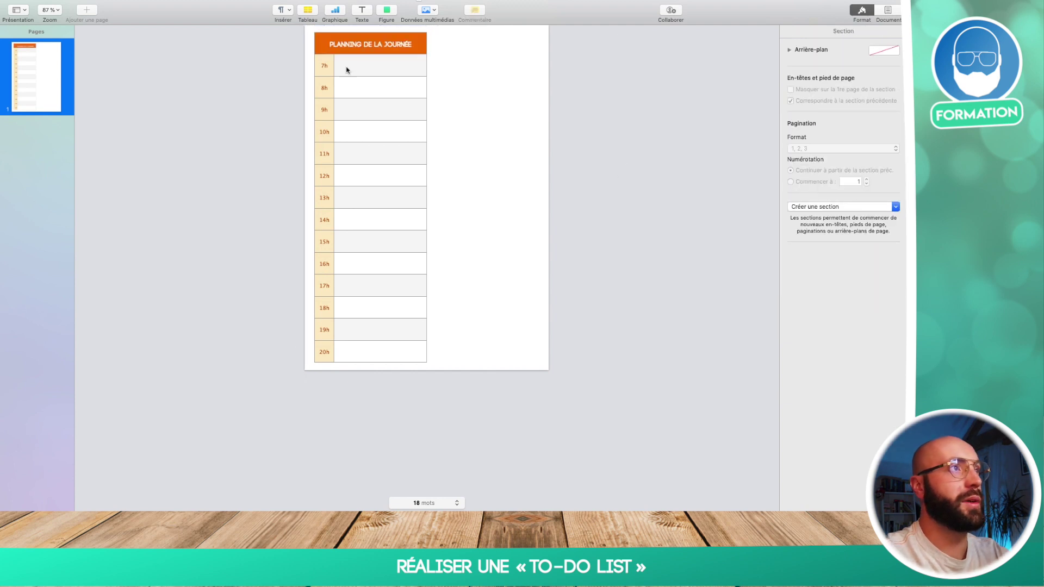
- Enlarge the table title PLANNING DE LA JOURNÉE to 20 pt
{"action": "left_click", "coordinate": [375, 43]}
{"action": "left_click", "coordinate": [376, 43]}
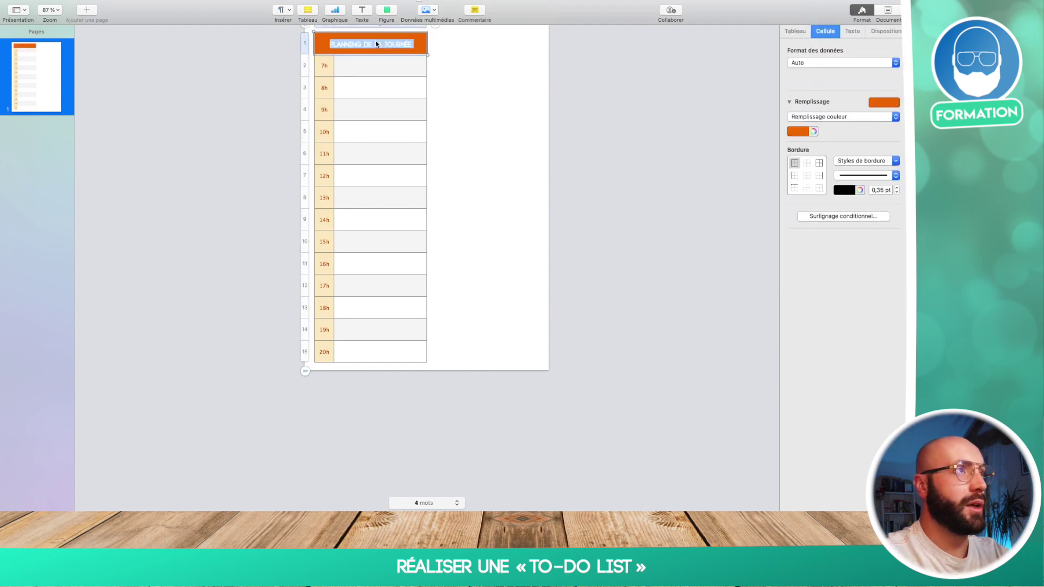
{"action": "left_click", "coordinate": [885, 103]}
{"action": "left_click", "coordinate": [834, 83]}
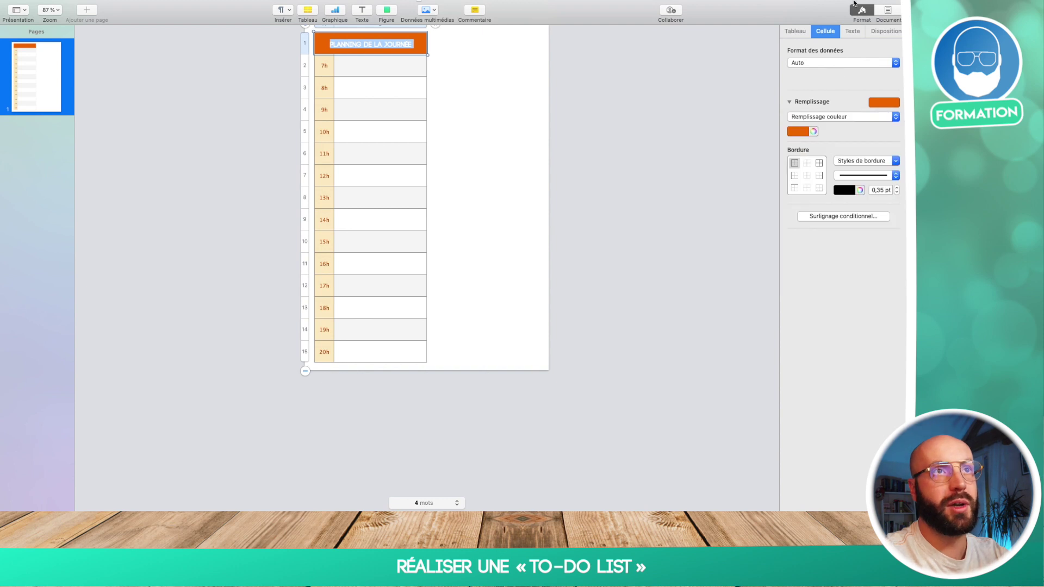
{"action": "left_click", "coordinate": [853, 31]}
{"action": "left_click", "coordinate": [896, 137]}
{"action": "left_click", "coordinate": [896, 137]}
{"action": "left_click", "coordinate": [896, 137]}
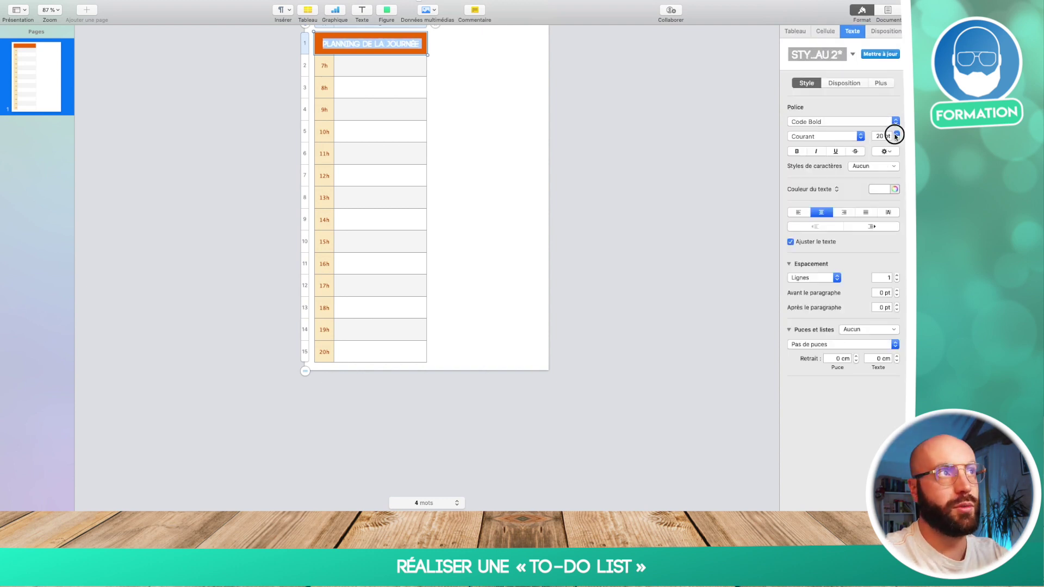
{"action": "left_click", "coordinate": [546, 197]}
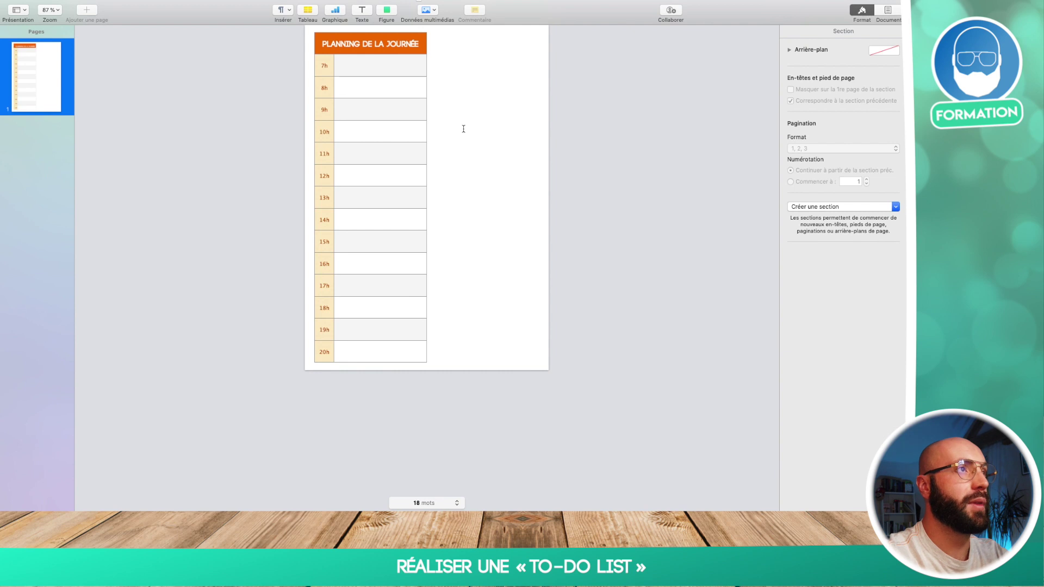
- Fill the empty cell beside 7h with underscores forming two full-width writing lines
{"action": "double_click", "coordinate": [375, 66]}
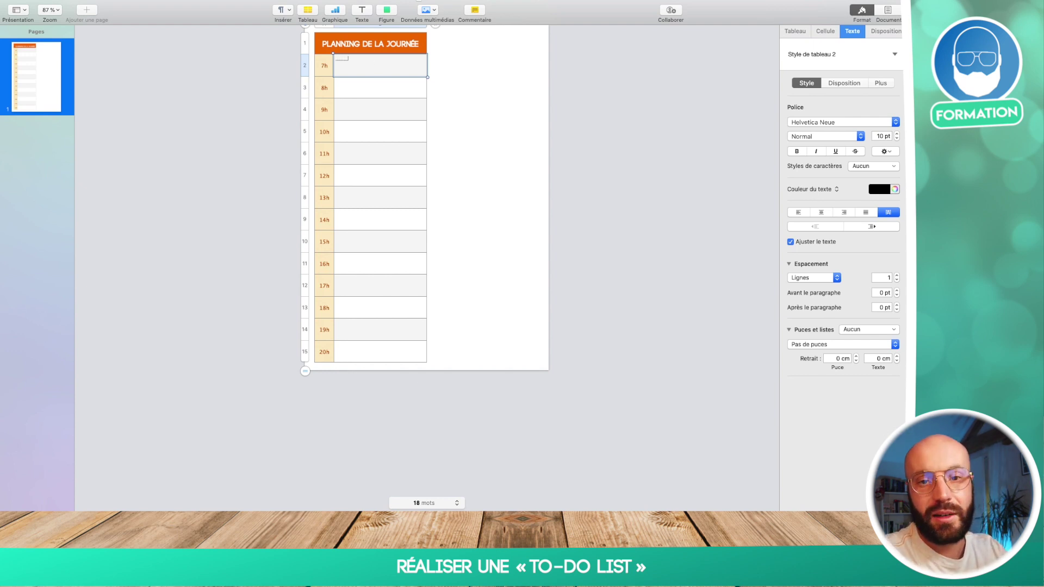
{"action": "type", "text": "________________"}
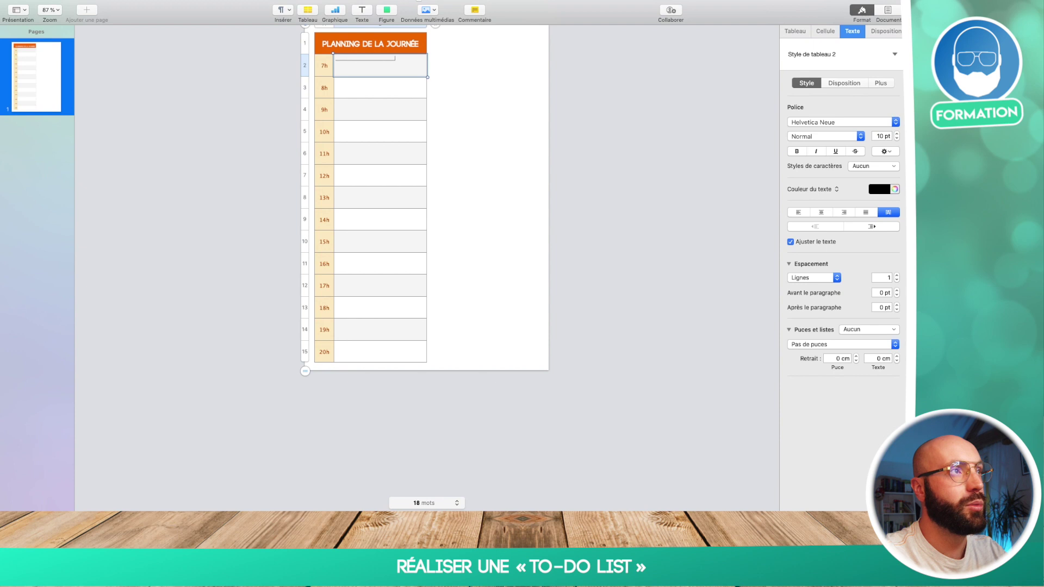
{"action": "type", "text": "_______"}
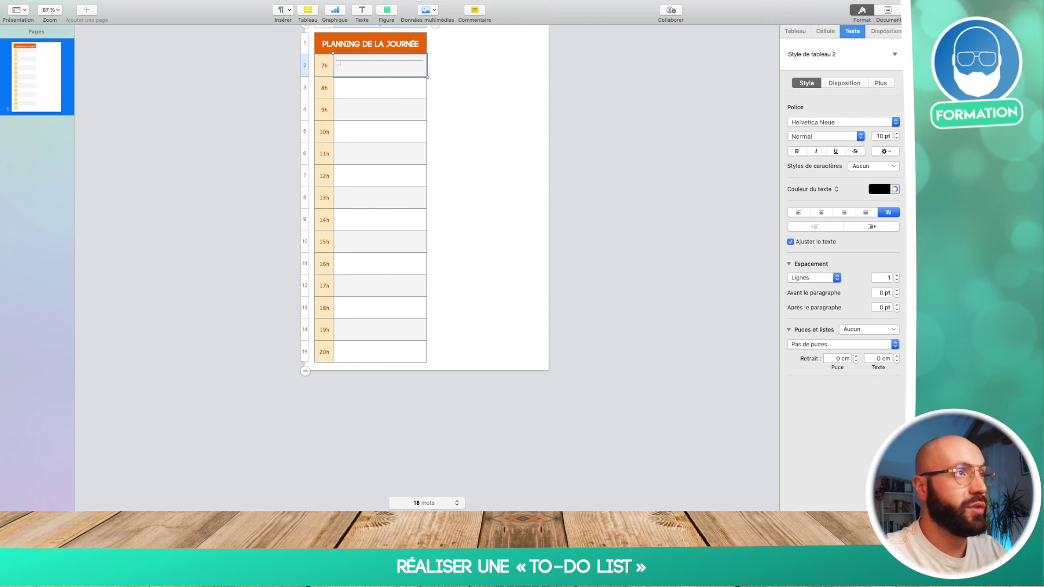
{"action": "type", "text": "__________"}
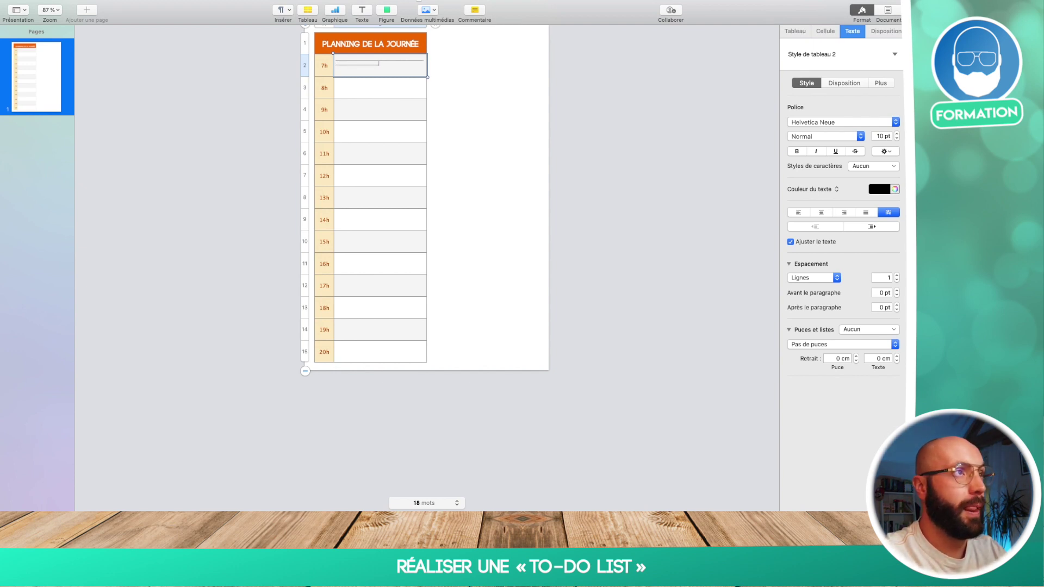
{"action": "type", "text": "_____________"}
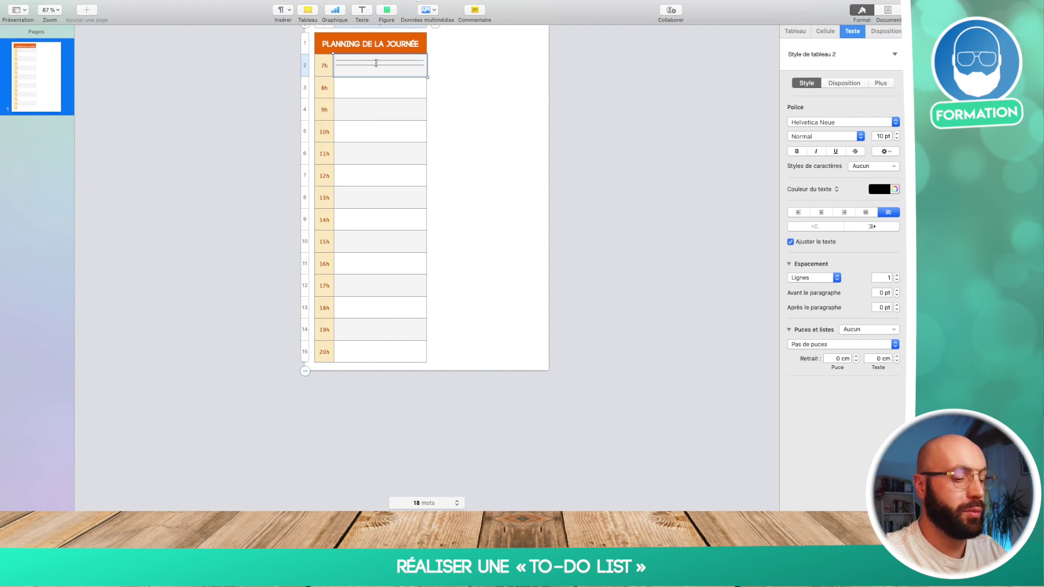
- Set the line spacing of the two underscore lines in the 7h cell to 2,1
{"action": "left_click_drag", "start_coordinate": [422, 63], "coordinate": [301, 59]}
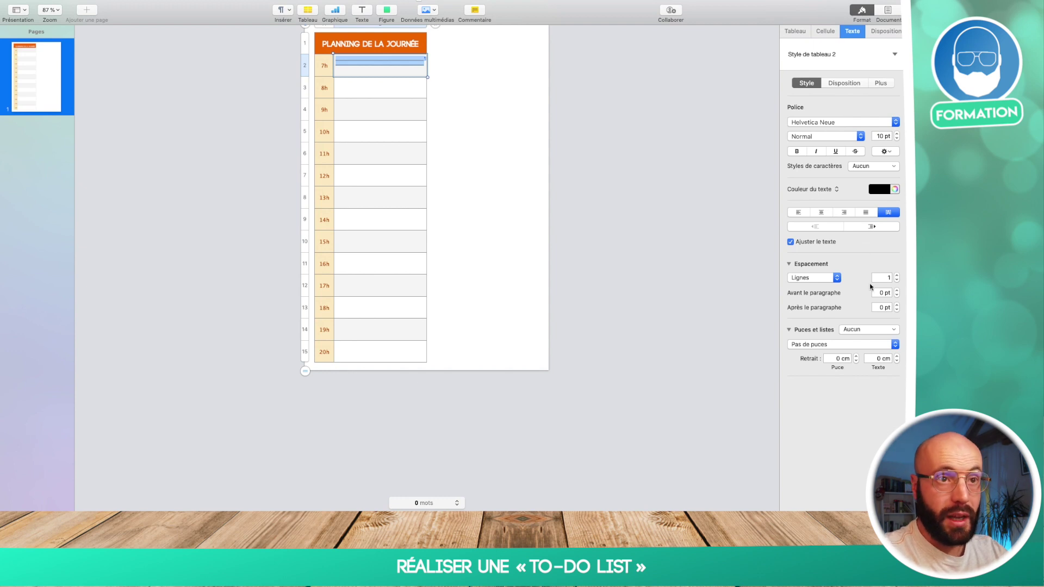
{"action": "left_click", "coordinate": [897, 275]}
{"action": "left_click", "coordinate": [897, 275]}
{"action": "left_click", "coordinate": [897, 275]}
{"action": "left_click", "coordinate": [898, 276]}
{"action": "left_click", "coordinate": [898, 275]}
{"action": "left_click", "coordinate": [898, 276]}
{"action": "left_click", "coordinate": [898, 276]}
{"action": "left_click", "coordinate": [898, 276]}
{"action": "left_click", "coordinate": [898, 276]}
{"action": "left_click", "coordinate": [898, 276]}
{"action": "left_click", "coordinate": [898, 276]}
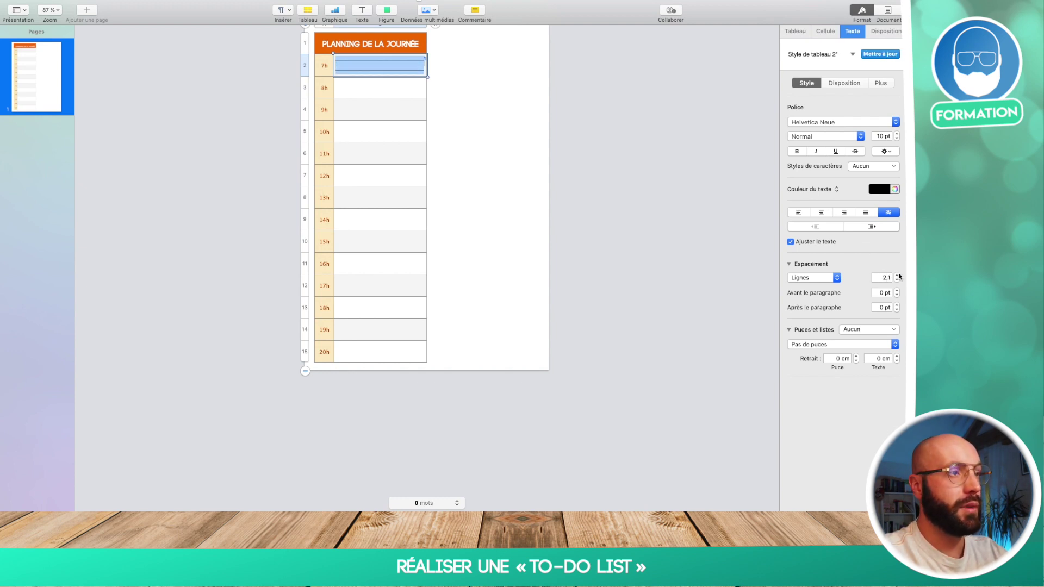
{"action": "left_click", "coordinate": [680, 221]}
- Align the underscore lines to the bottom edge of the 7h cell
{"action": "left_click", "coordinate": [384, 63]}
{"action": "left_click", "coordinate": [390, 66]}
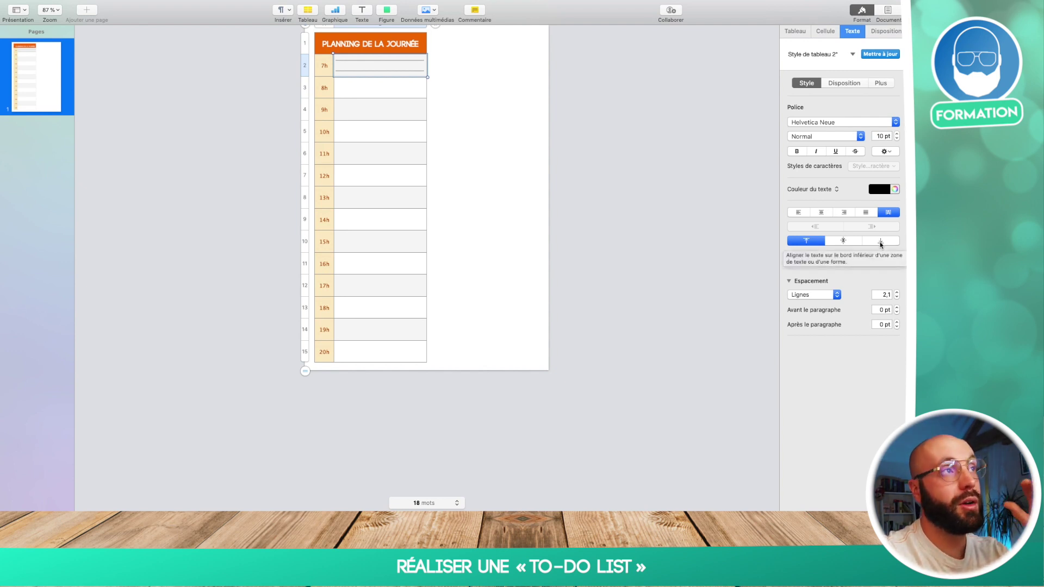
{"action": "left_click", "coordinate": [881, 240]}
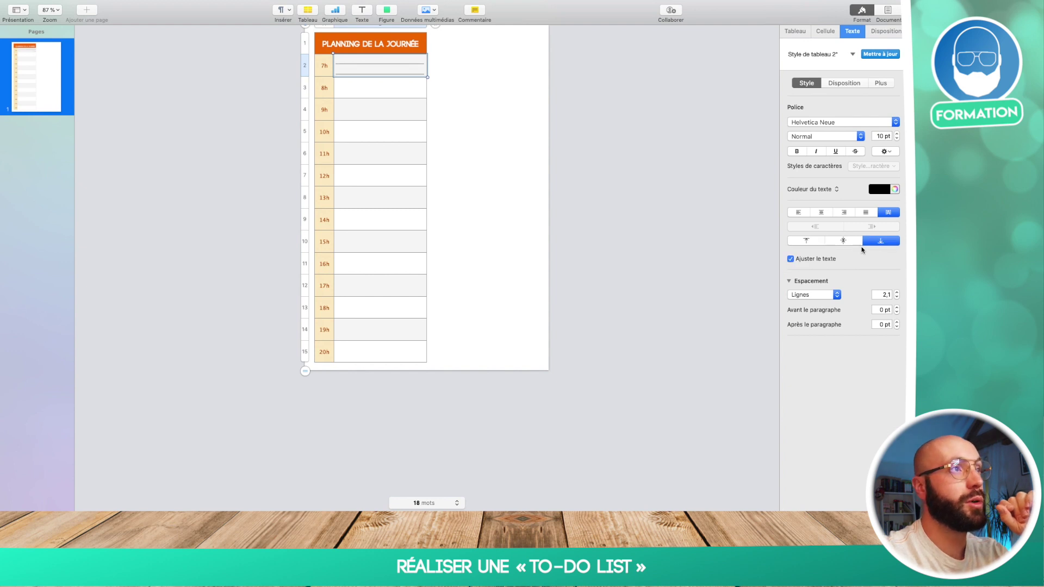
{"action": "left_click", "coordinate": [633, 155]}
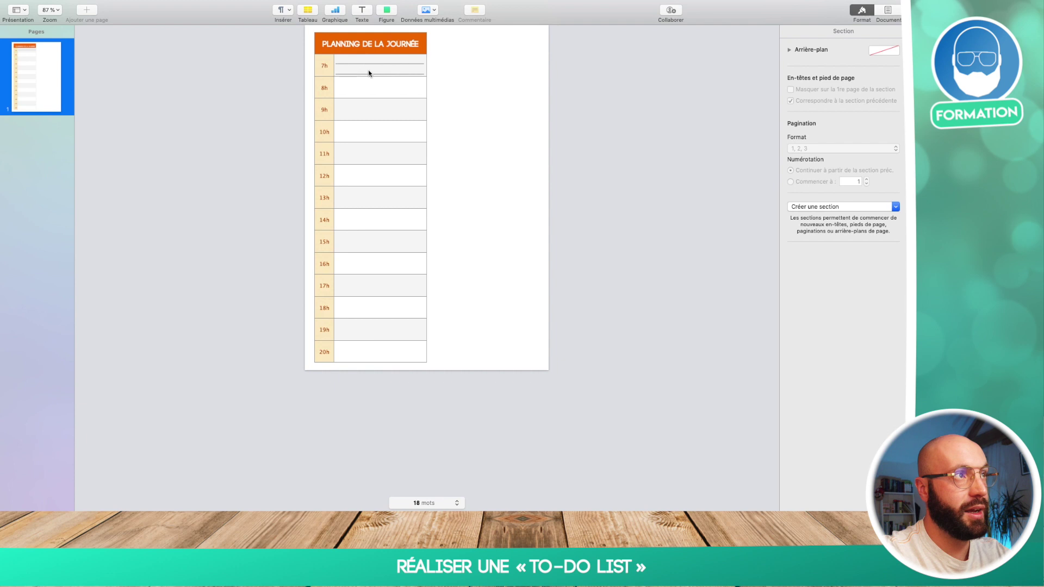
{"action": "left_click", "coordinate": [464, 80]}
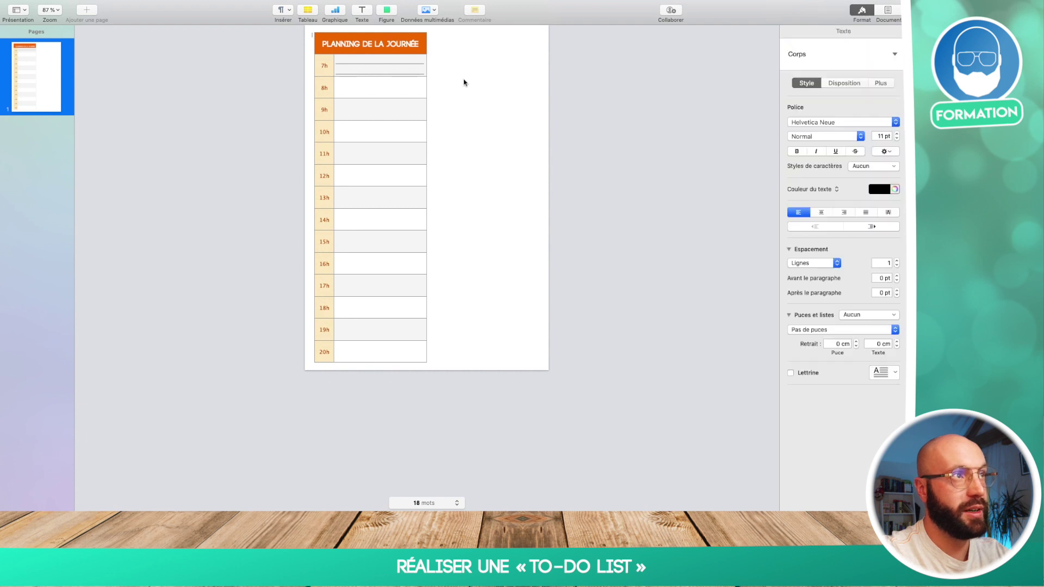
- Stretch the planning table slightly in height and shift it up a little on the page
{"action": "left_click", "coordinate": [398, 347]}
{"action": "left_click_drag", "start_coordinate": [371, 362], "coordinate": [372, 365]}
{"action": "left_click_drag", "start_coordinate": [394, 219], "coordinate": [396, 217]}
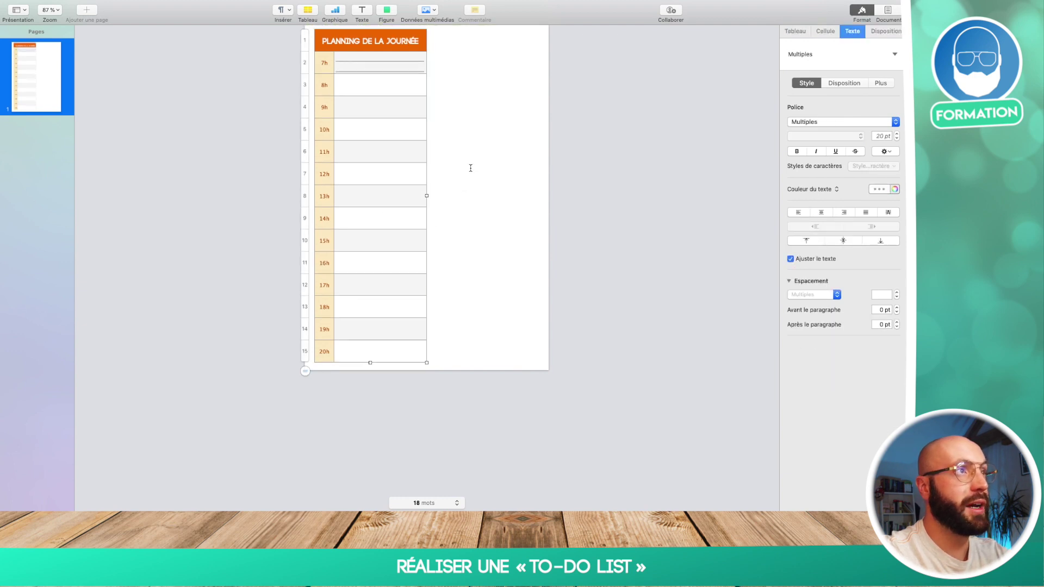
{"action": "left_click", "coordinate": [471, 139]}
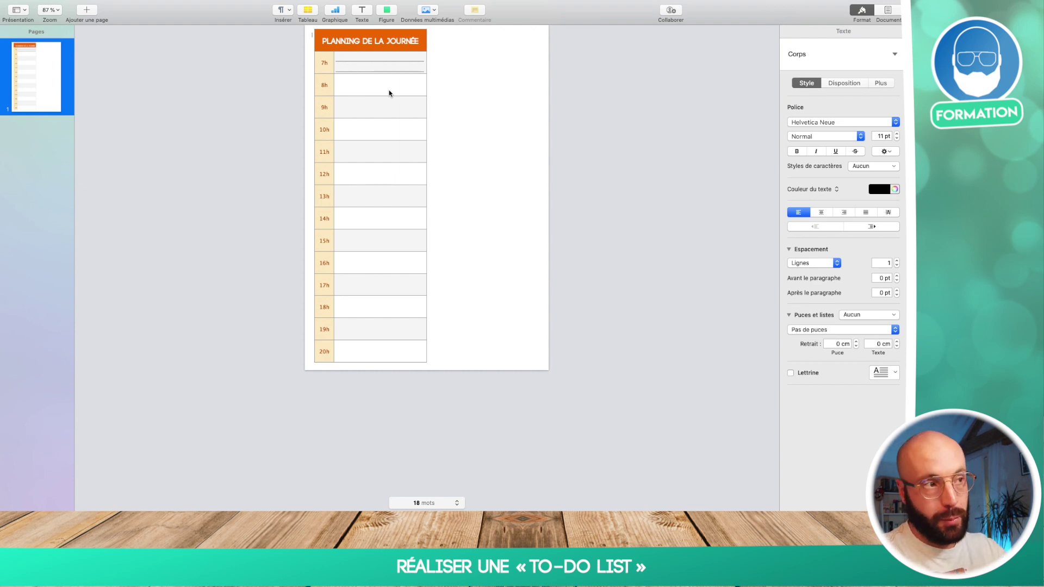
{"action": "left_click", "coordinate": [391, 70]}
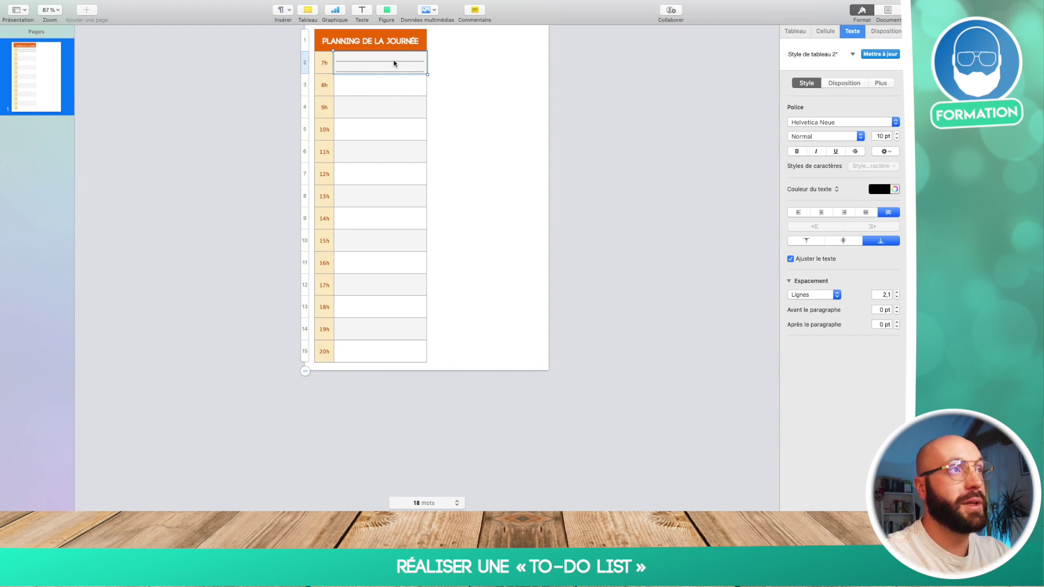
{"action": "left_click", "coordinate": [399, 91]}
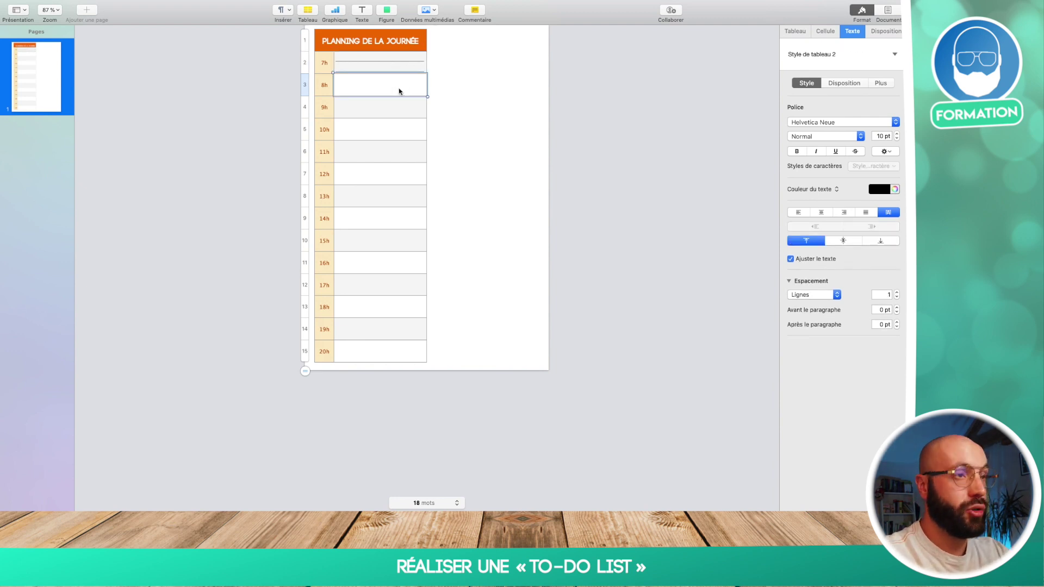
{"action": "key", "text": "shift+Down"}
{"action": "key", "text": "shift+Down"}
{"action": "key", "text": "shift+Down"}
{"action": "key", "text": "shift+Down"}
{"action": "key", "text": "shift+Down"}
{"action": "key", "text": "shift+Down"}
{"action": "key", "text": "shift+Down"}
{"action": "key", "text": "shift+Down"}
{"action": "key", "text": "shift+Down"}
{"action": "key", "text": "shift+Down"}
{"action": "key", "text": "shift+Down"}
{"action": "key", "text": "shift+Down"}
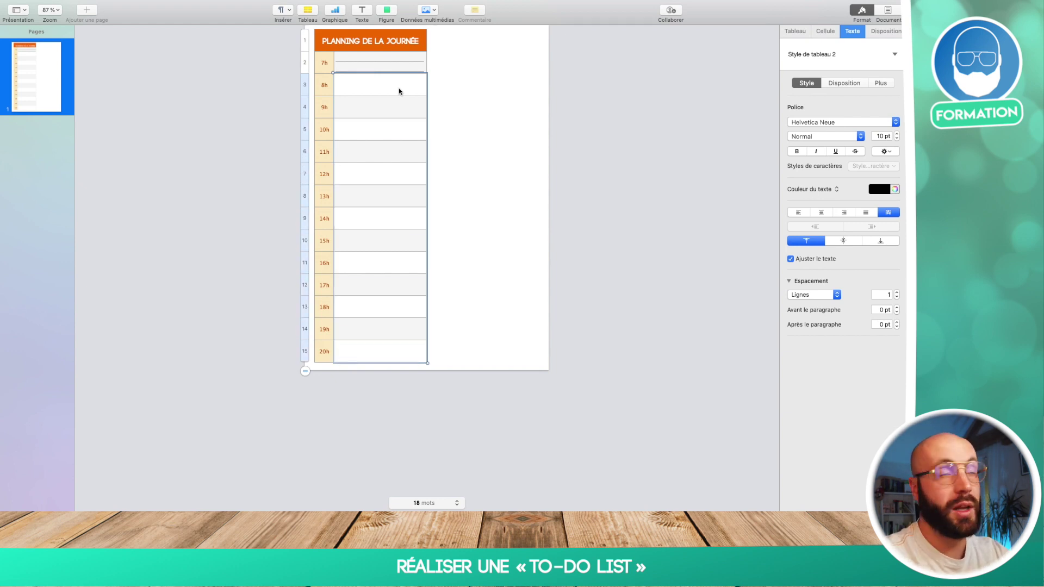
- Autofill the 7h cell's writing lines down the column through the 20h row
{"action": "left_click", "coordinate": [402, 63]}
{"action": "left_click", "coordinate": [380, 72]}
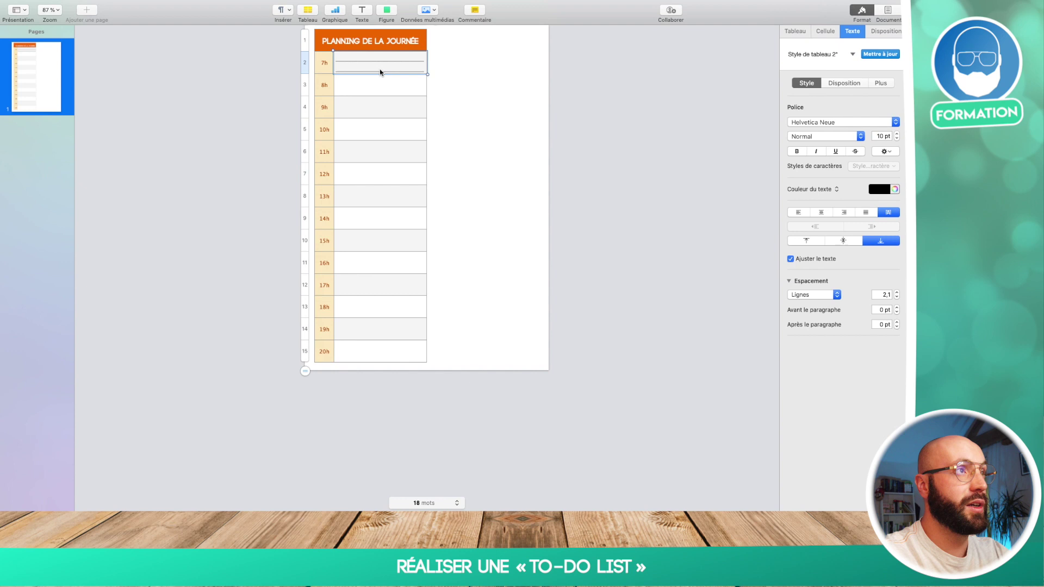
{"action": "left_click_drag", "start_coordinate": [380, 74], "coordinate": [380, 357]}
{"action": "left_click", "coordinate": [517, 315]}
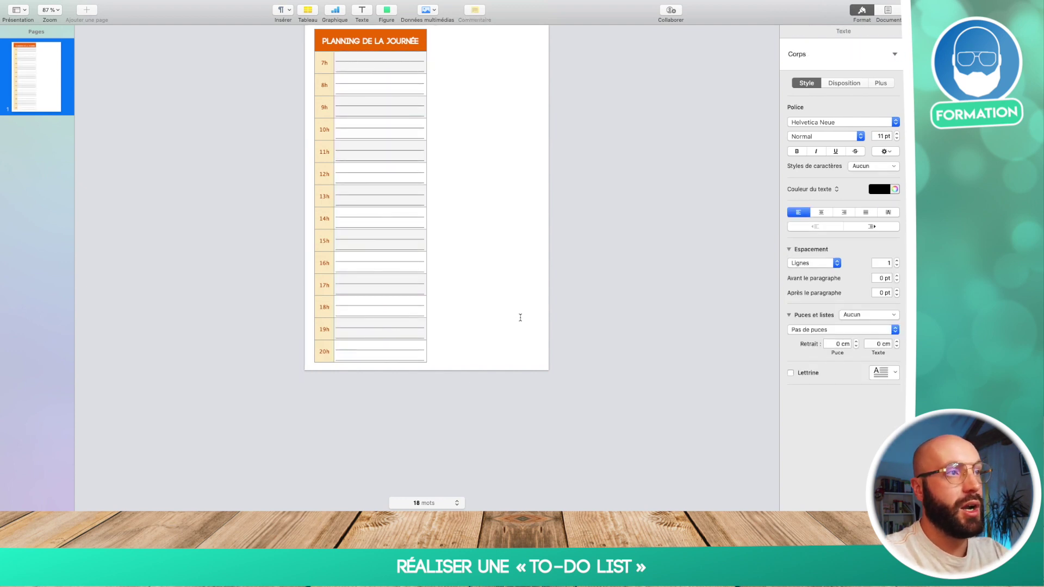
- Fill all writing-line cells from 7h to 20h with the yellow preset colour
{"action": "left_click", "coordinate": [337, 108]}
{"action": "left_click", "coordinate": [363, 64]}
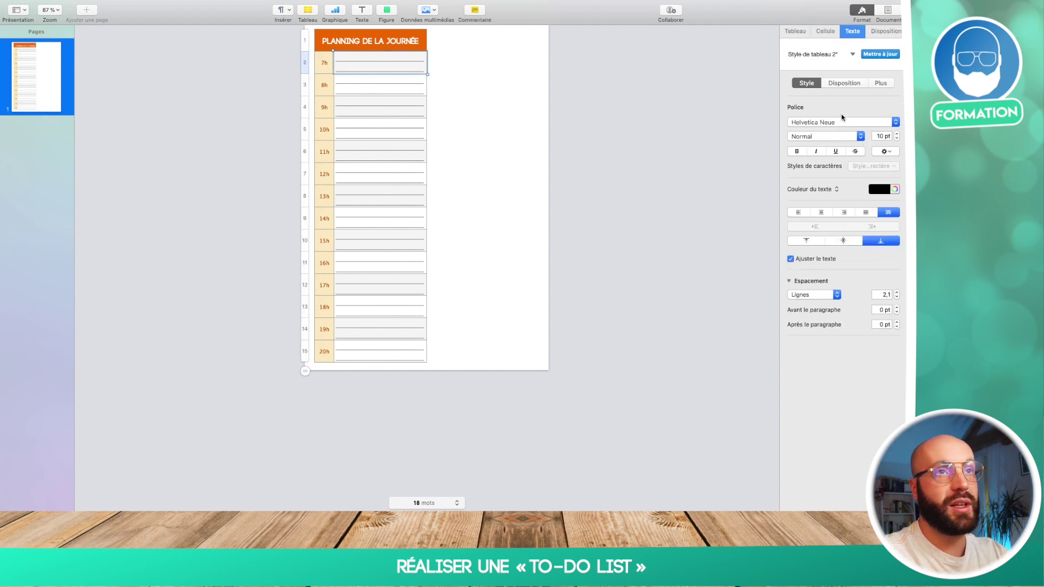
{"action": "key", "text": "shift+Down"}
{"action": "key", "text": "shift+Down"}
{"action": "key", "text": "shift+Down"}
{"action": "key", "text": "shift+Down"}
{"action": "key", "text": "shift+Down"}
{"action": "key", "text": "shift+Down"}
{"action": "key", "text": "shift+Down"}
{"action": "key", "text": "shift+Down"}
{"action": "key", "text": "shift+Down"}
{"action": "key", "text": "shift+Down"}
{"action": "key", "text": "shift+Down"}
{"action": "key", "text": "shift+Down"}
{"action": "key", "text": "shift+Down"}
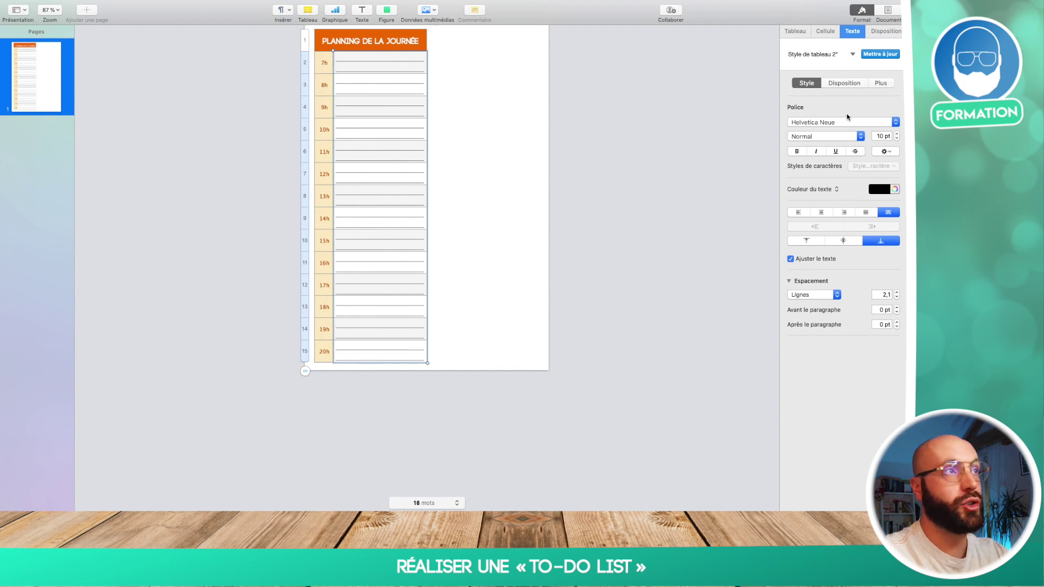
{"action": "left_click", "coordinate": [820, 29]}
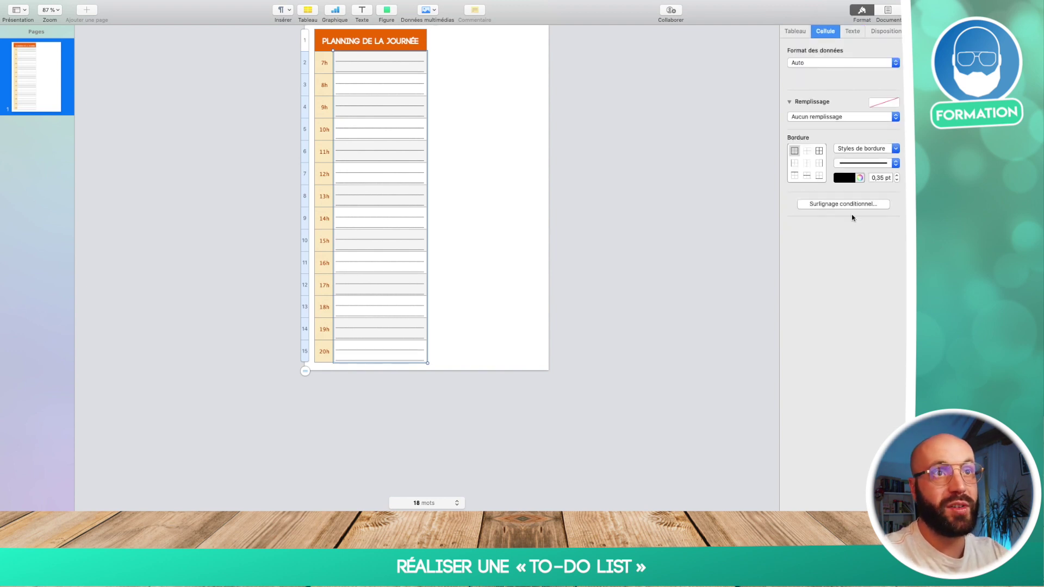
{"action": "left_click", "coordinate": [884, 102]}
{"action": "left_click", "coordinate": [848, 153]}
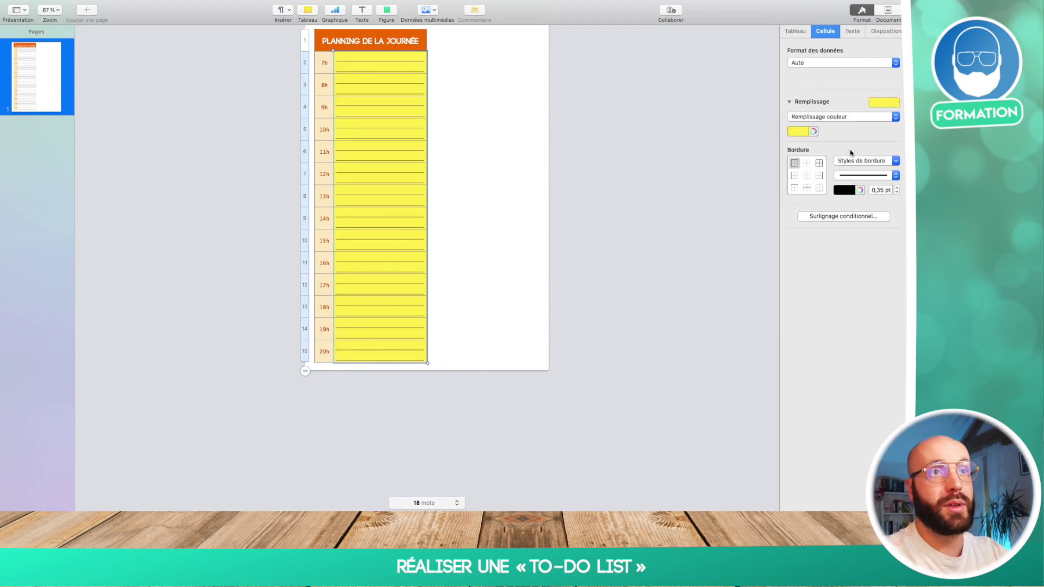
- Soften the writing-line cells' fill to a pale yellow custom colour with 29 % opacity
{"action": "left_click", "coordinate": [814, 131]}
{"action": "left_click_drag", "start_coordinate": [603, 274], "coordinate": [592, 292]}
{"action": "left_click_drag", "start_coordinate": [616, 369], "coordinate": [565, 366]}
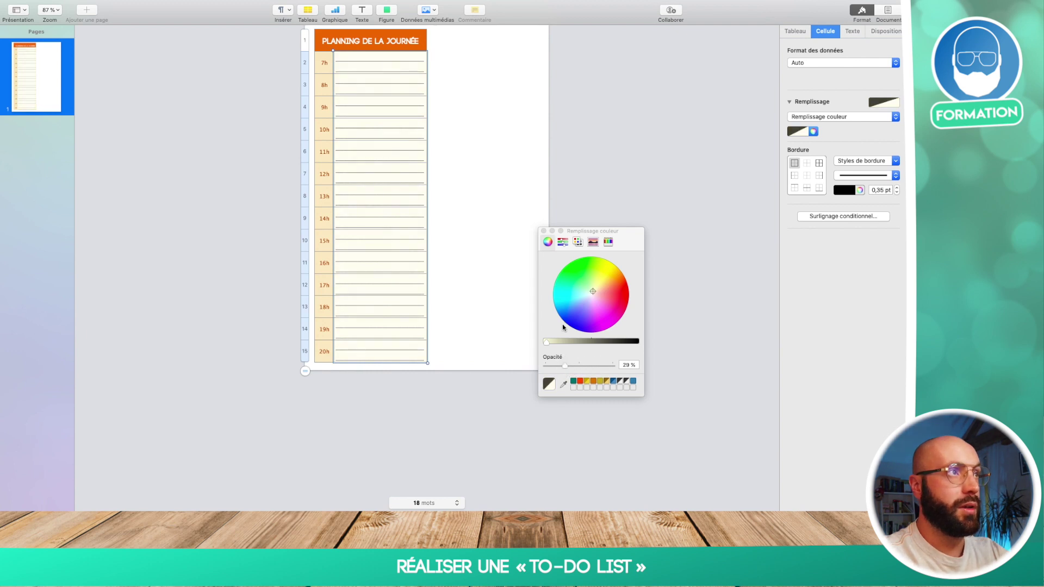
{"action": "left_click", "coordinate": [544, 231]}
{"action": "left_click", "coordinate": [559, 150]}
- Apply the white border style to all inner and outer borders of the table, with a thickness of 2 pt
{"action": "left_click", "coordinate": [387, 148]}
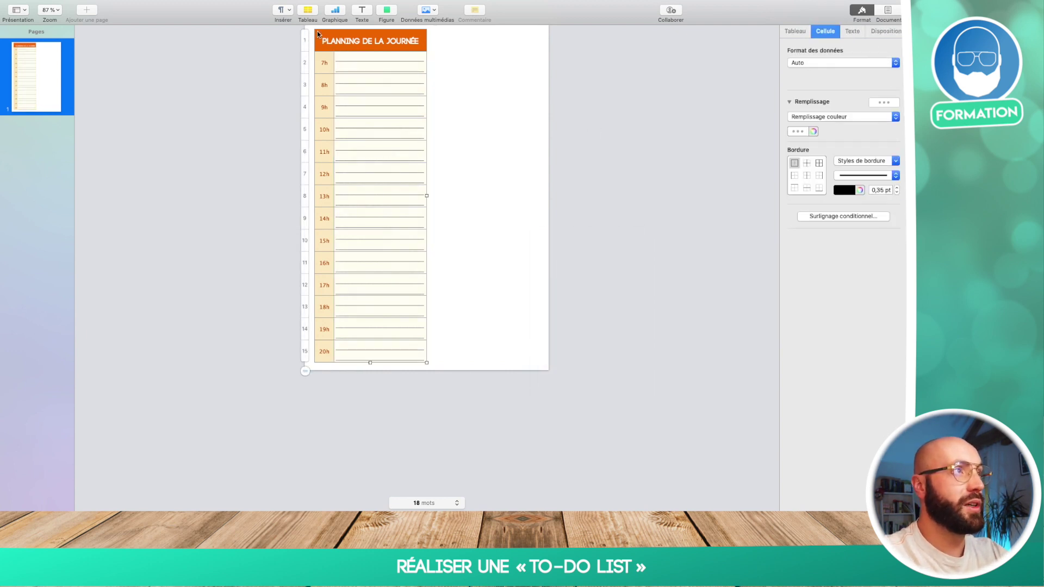
{"action": "left_click", "coordinate": [819, 163]}
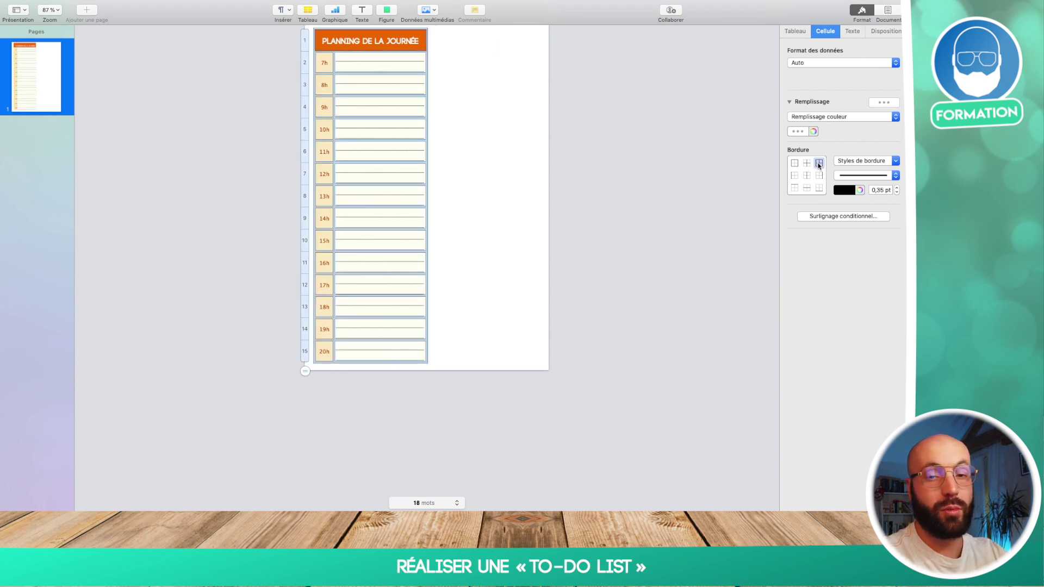
{"action": "left_click", "coordinate": [881, 163]}
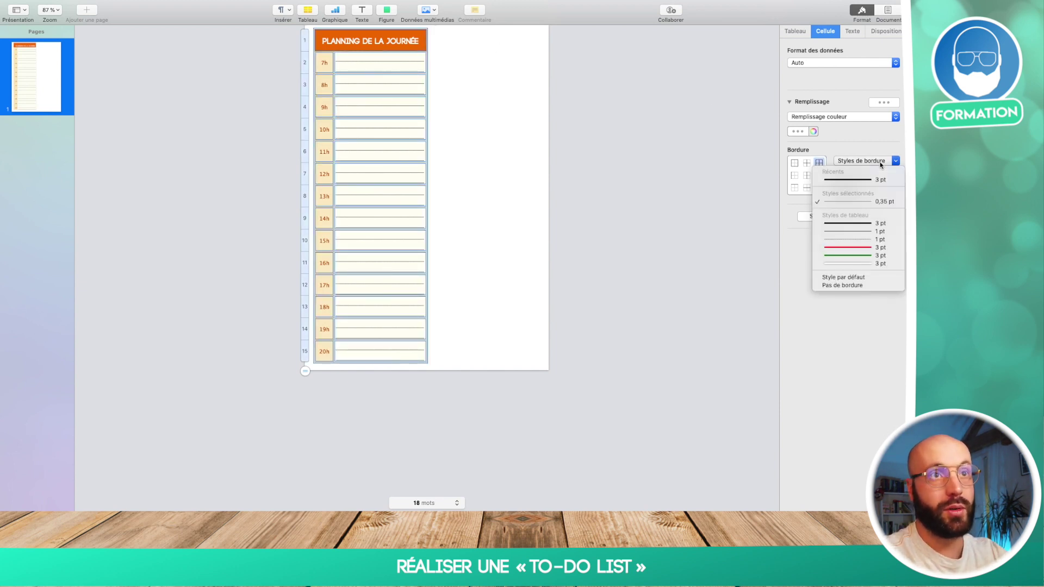
{"action": "left_click", "coordinate": [870, 260]}
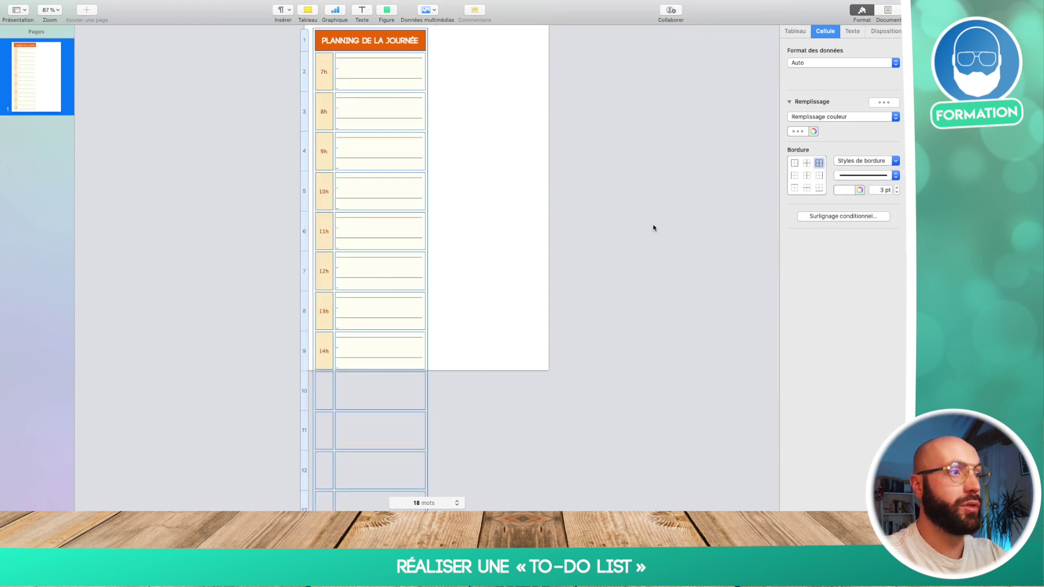
{"action": "left_click", "coordinate": [897, 193]}
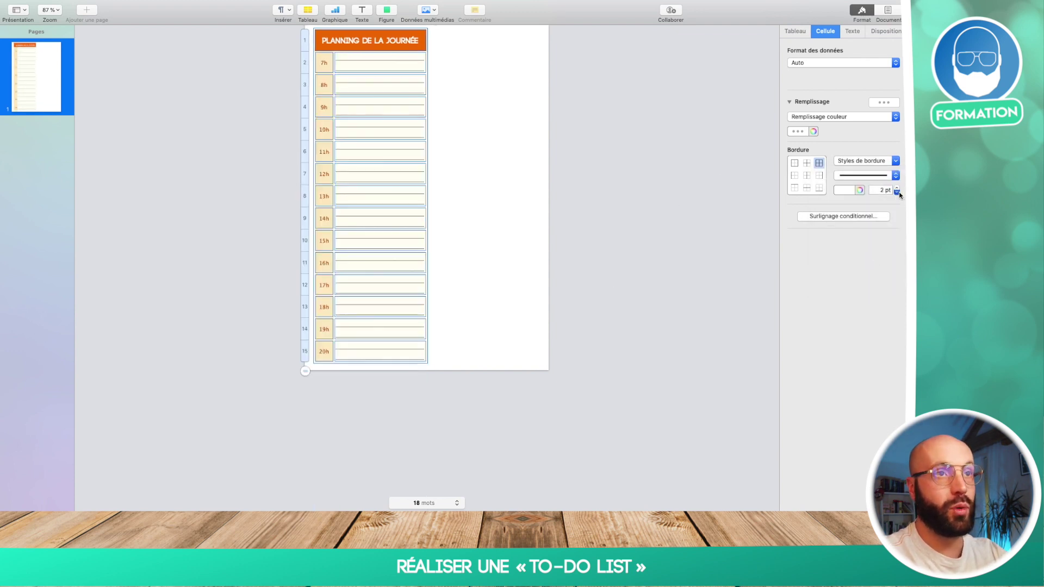
{"action": "left_click", "coordinate": [501, 273]}
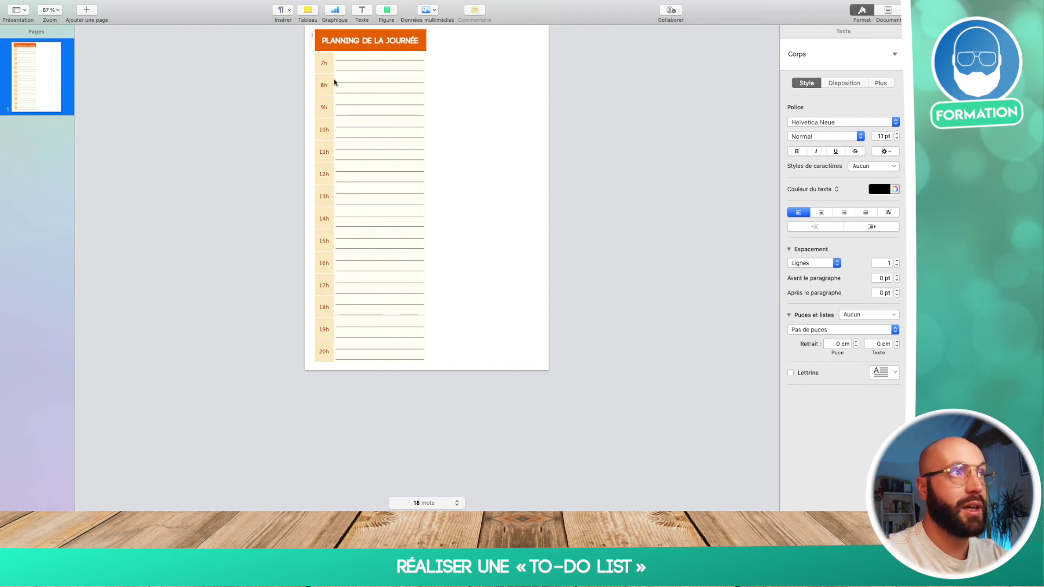
{"action": "left_click", "coordinate": [405, 40]}
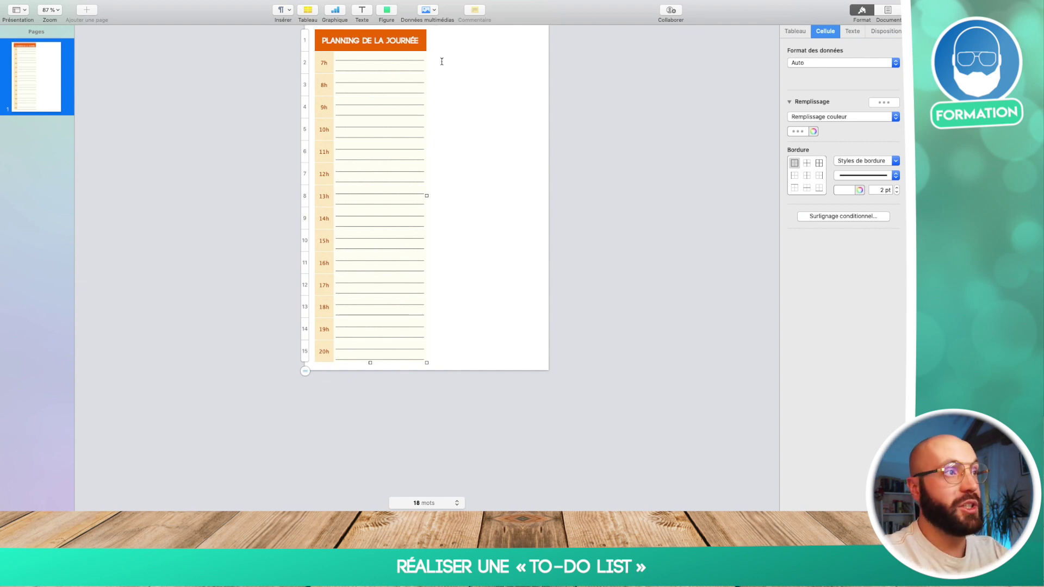
{"action": "left_click", "coordinate": [489, 93]}
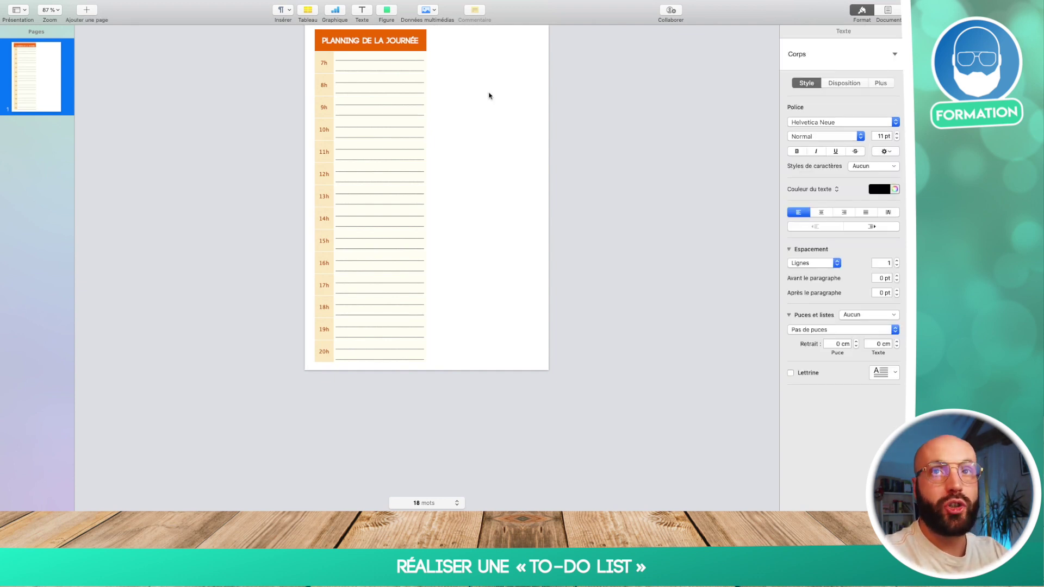
- Copy the title and 7h rows of the planning table into a separate two-row table placed beside the original
{"action": "left_click", "coordinate": [403, 44]}
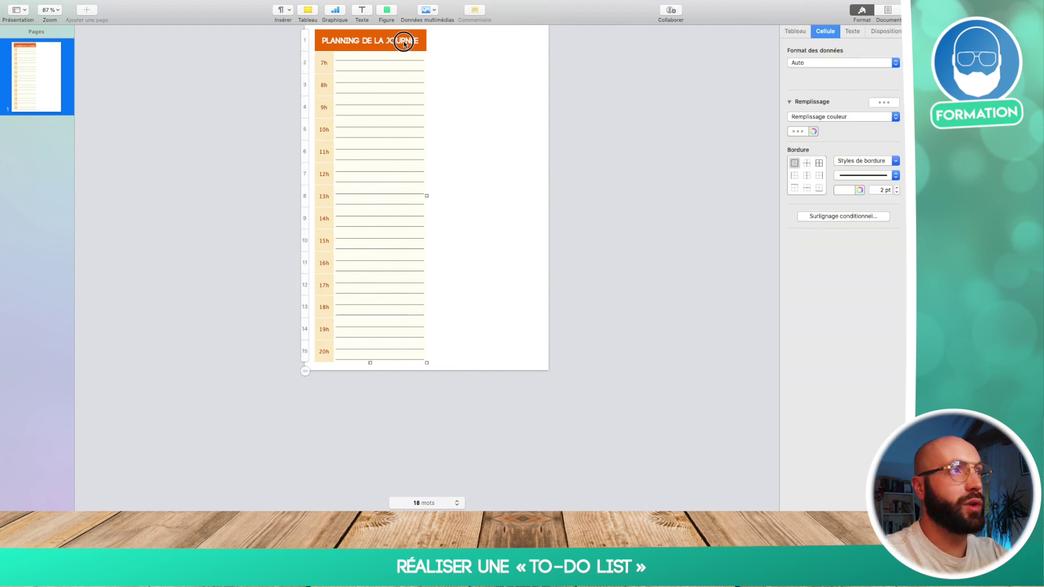
{"action": "left_click", "coordinate": [404, 43]}
{"action": "key", "text": "shift+Down"}
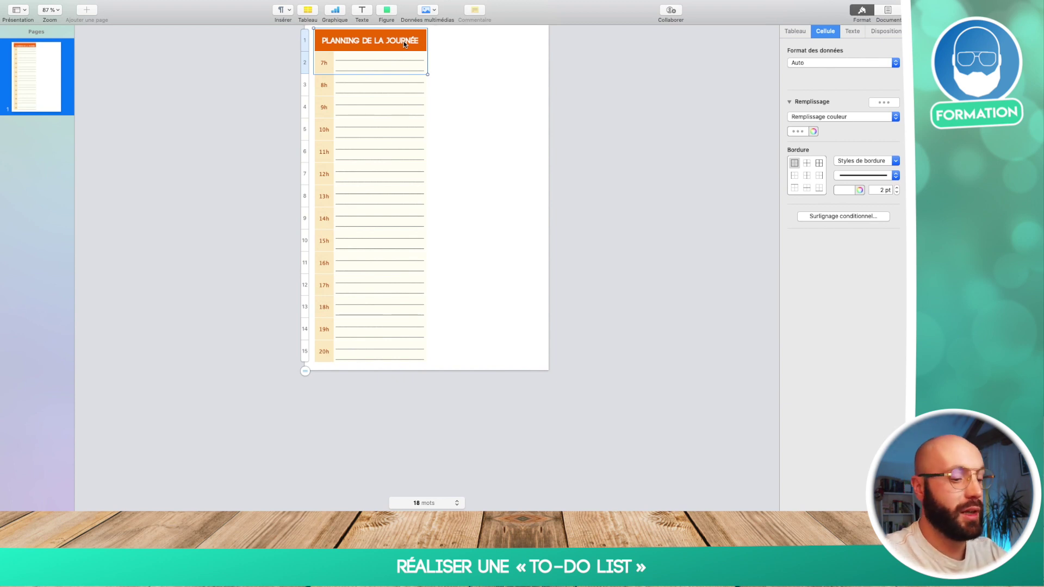
{"action": "left_click", "coordinate": [544, 125]}
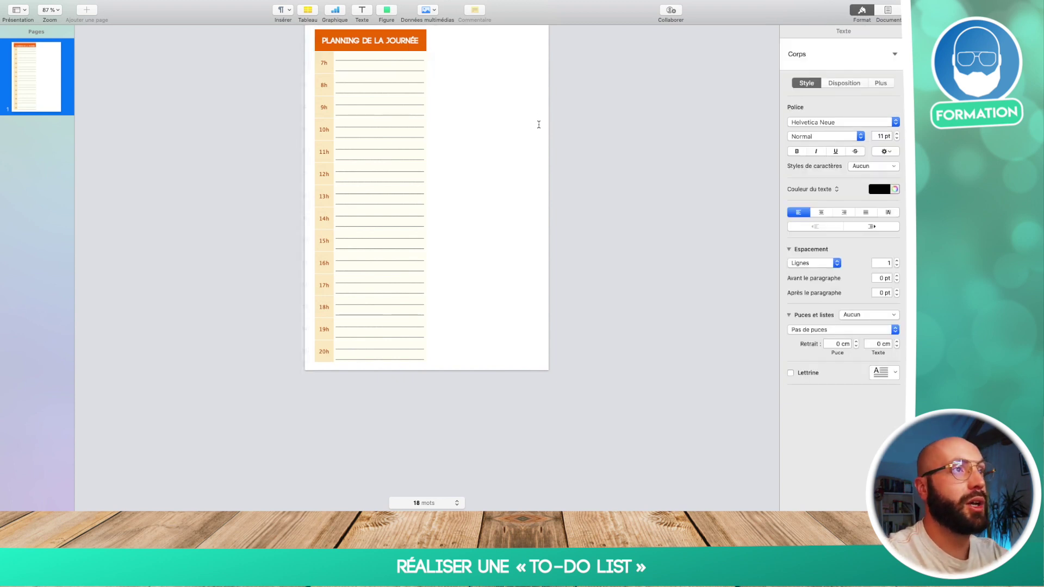
{"action": "key", "text": "super+z"}
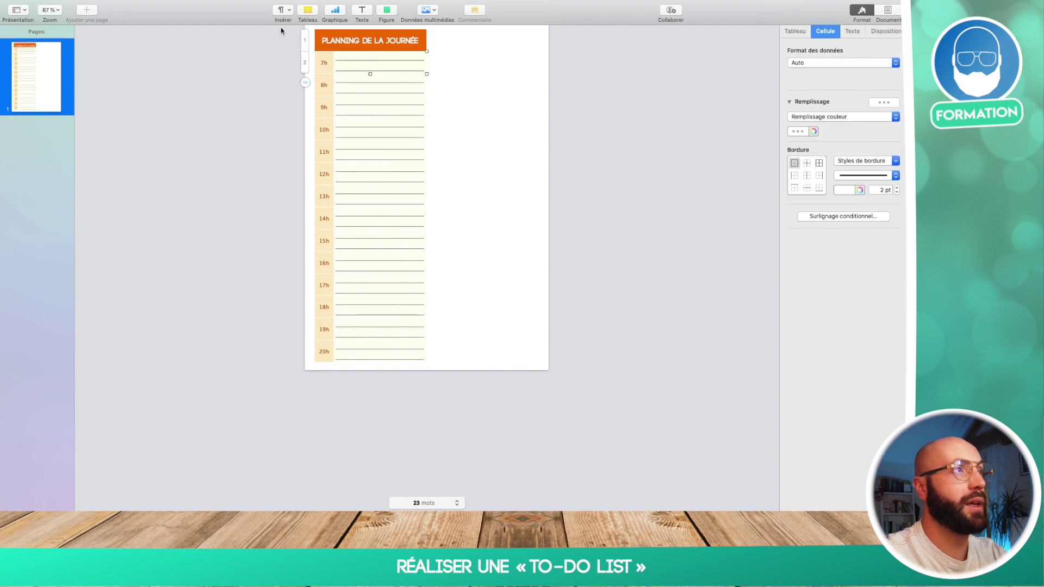
{"action": "left_click_drag", "start_coordinate": [335, 43], "coordinate": [433, 70]}
- Replace the title of the copied two-row table with OBJECTIF DU JOUR
{"action": "left_click", "coordinate": [472, 71]}
{"action": "left_click", "coordinate": [473, 71]}
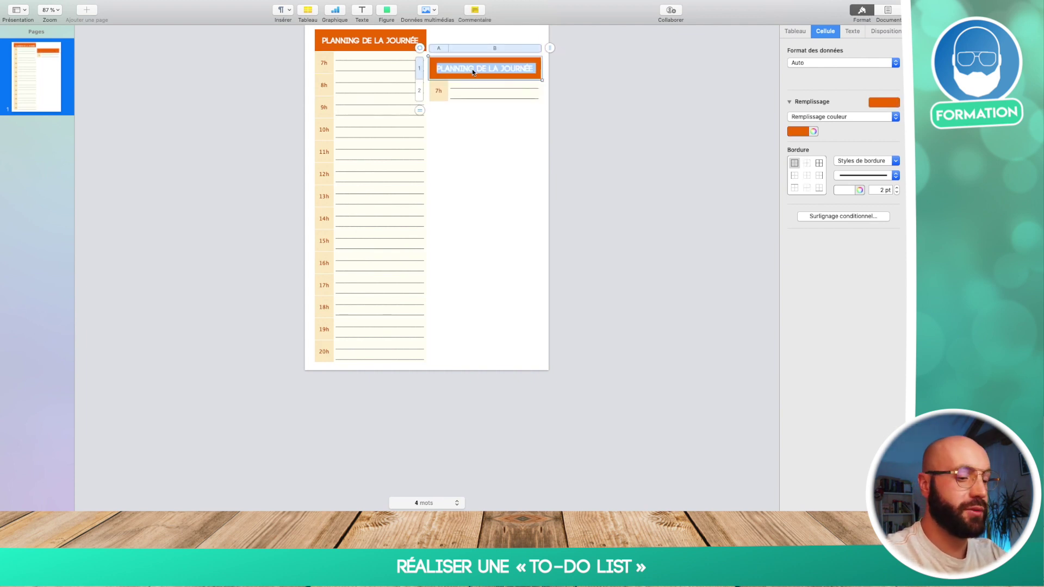
{"action": "type", "text": "JOB"}
{"action": "type", "text": "ECTIF DU JOUOB"}
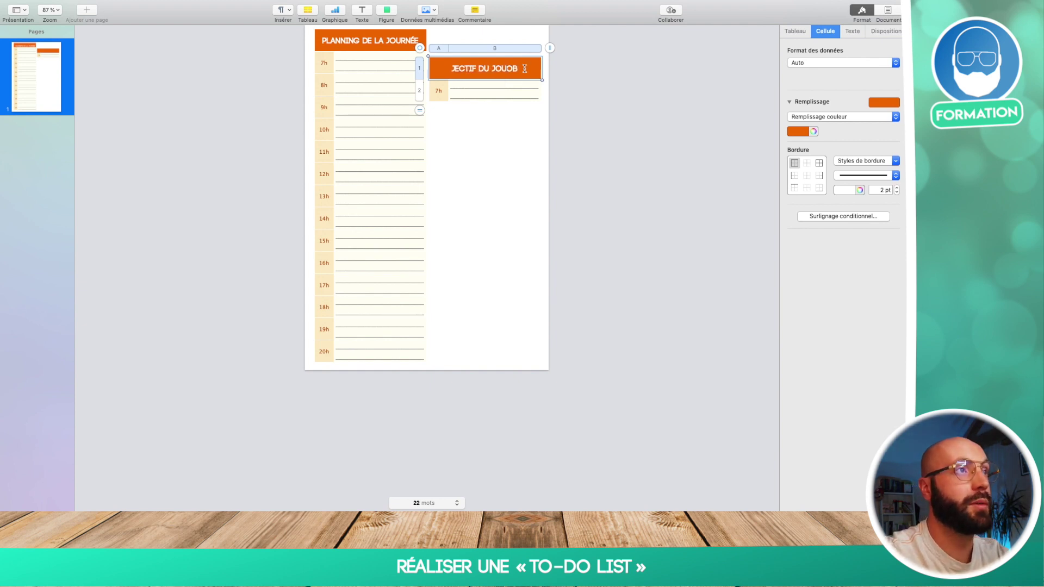
{"action": "left_click_drag", "start_coordinate": [519, 69], "coordinate": [423, 66]}
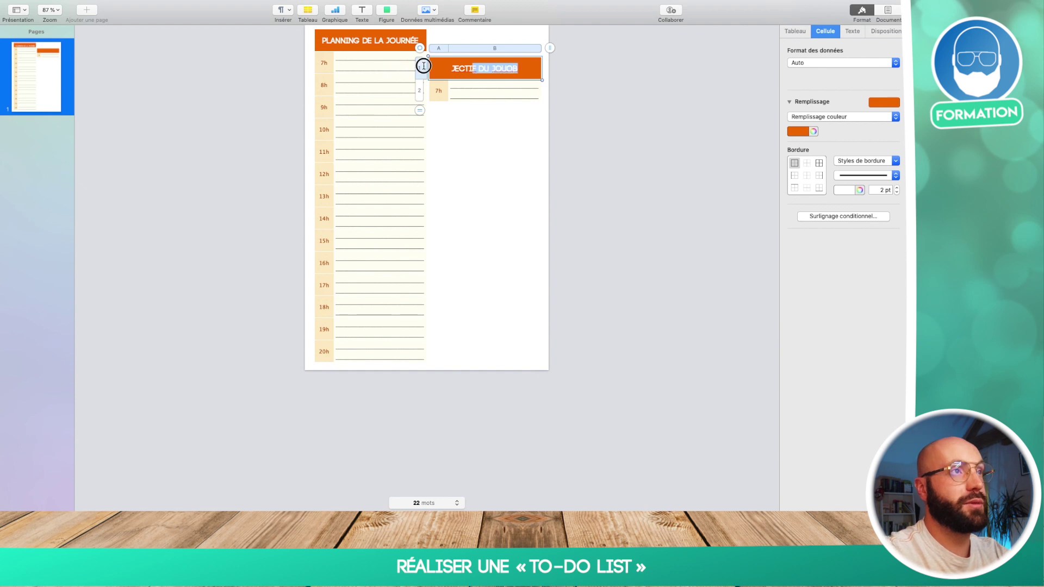
{"action": "key", "text": "BackSpace"}
{"action": "left_click", "coordinate": [395, 68]}
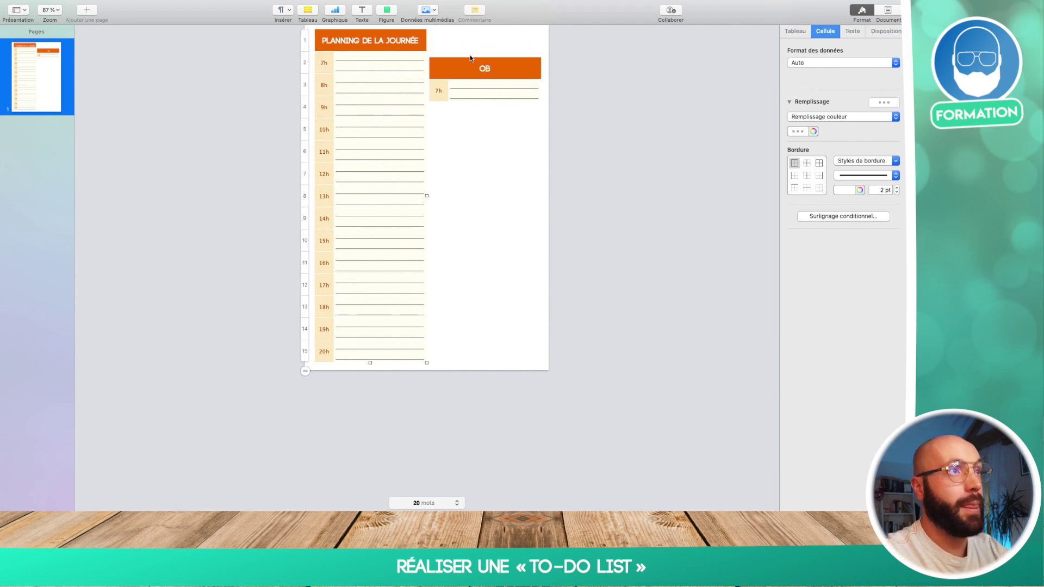
{"action": "left_click", "coordinate": [501, 71]}
{"action": "left_click", "coordinate": [501, 69]}
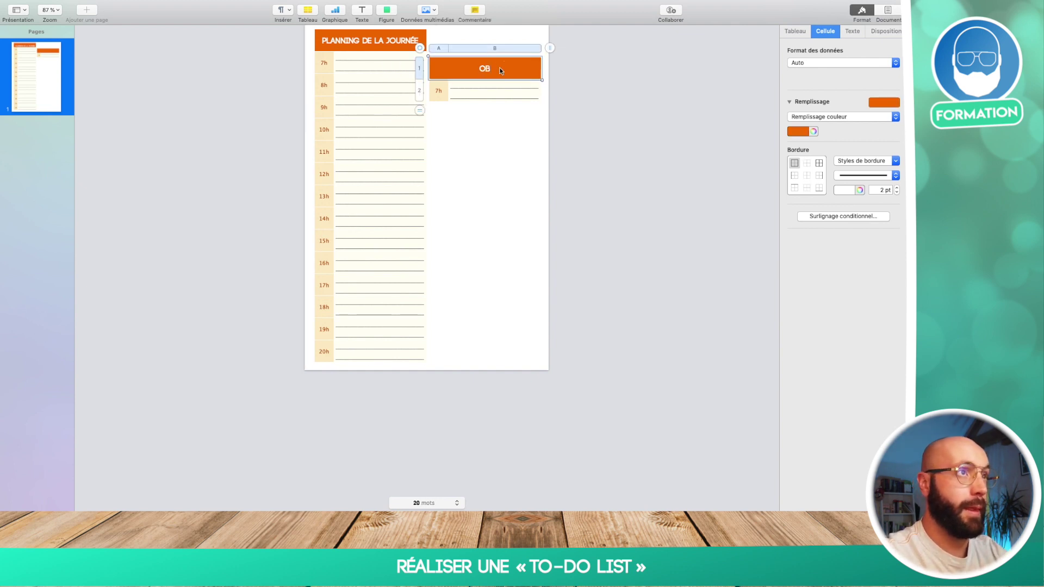
{"action": "type", "text": "OBJECTIF"}
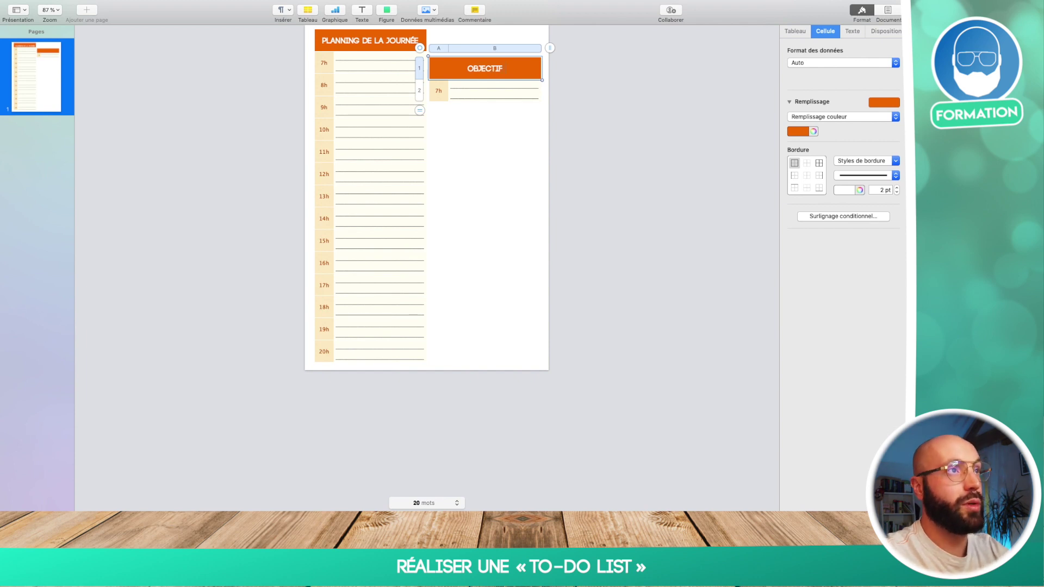
{"action": "type", "text": " DU JOUR"}
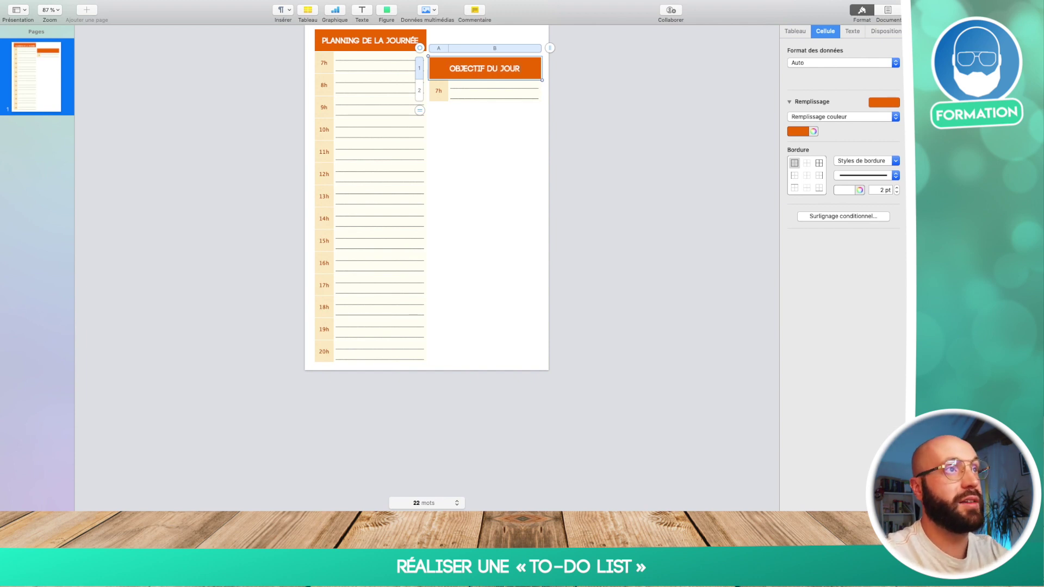
{"action": "left_click", "coordinate": [563, 76]}
- Fill the OBJECTIF DU JOUR title cell with preset blue and the 7h cell below it with the lighter preset blue
{"action": "left_click", "coordinate": [526, 72]}
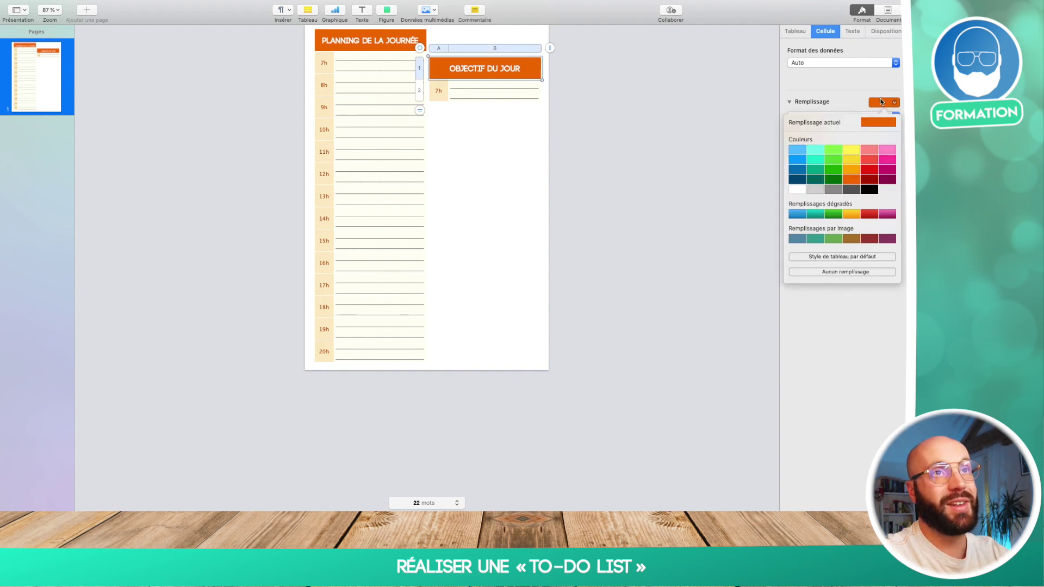
{"action": "left_click", "coordinate": [791, 162]}
{"action": "left_click", "coordinate": [664, 172]}
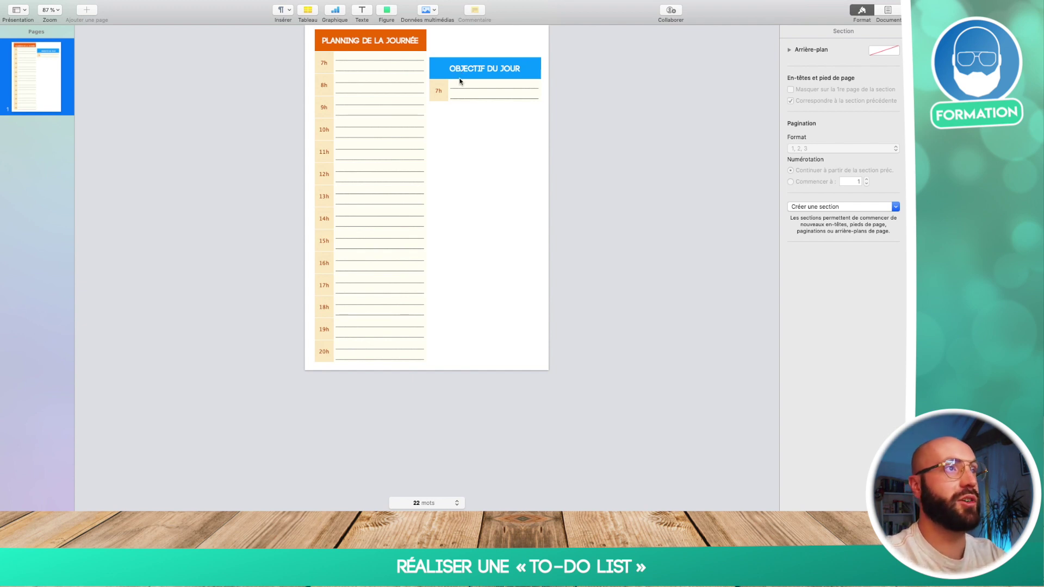
{"action": "left_click", "coordinate": [441, 89]}
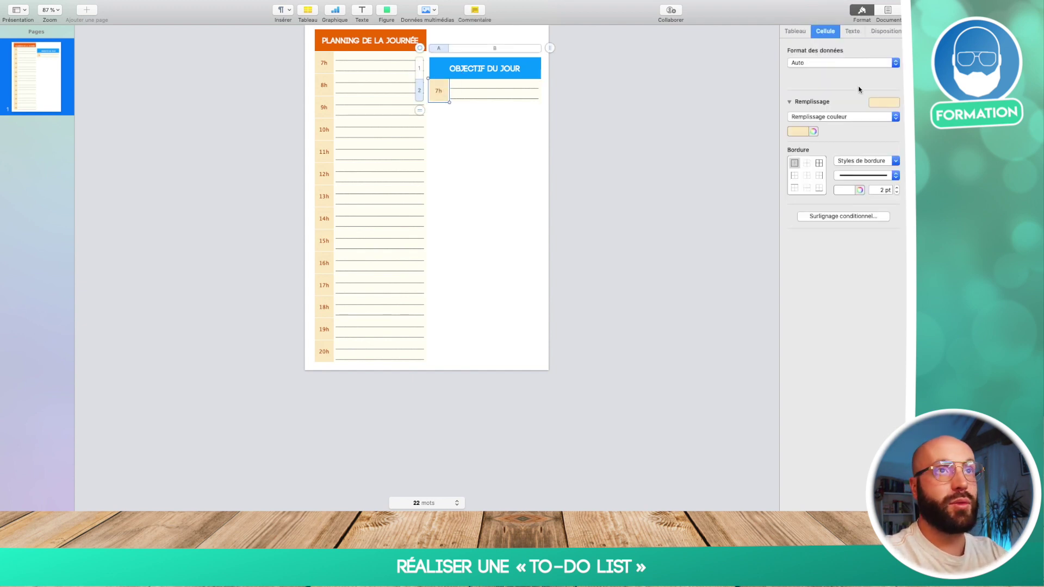
{"action": "left_click", "coordinate": [879, 103]}
{"action": "left_click", "coordinate": [798, 150]}
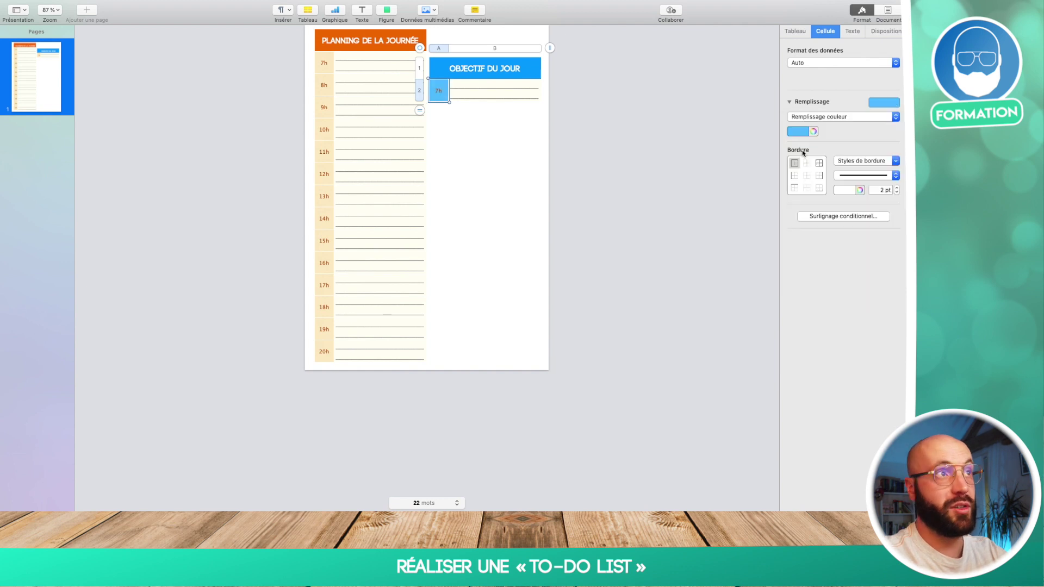
{"action": "left_click", "coordinate": [461, 109]}
- Replace the 7h text in the light blue cell with the broadly smiling face emoji from the character viewer
{"action": "left_click", "coordinate": [436, 90]}
{"action": "left_click", "coordinate": [436, 90]}
{"action": "double_click", "coordinate": [436, 90]}
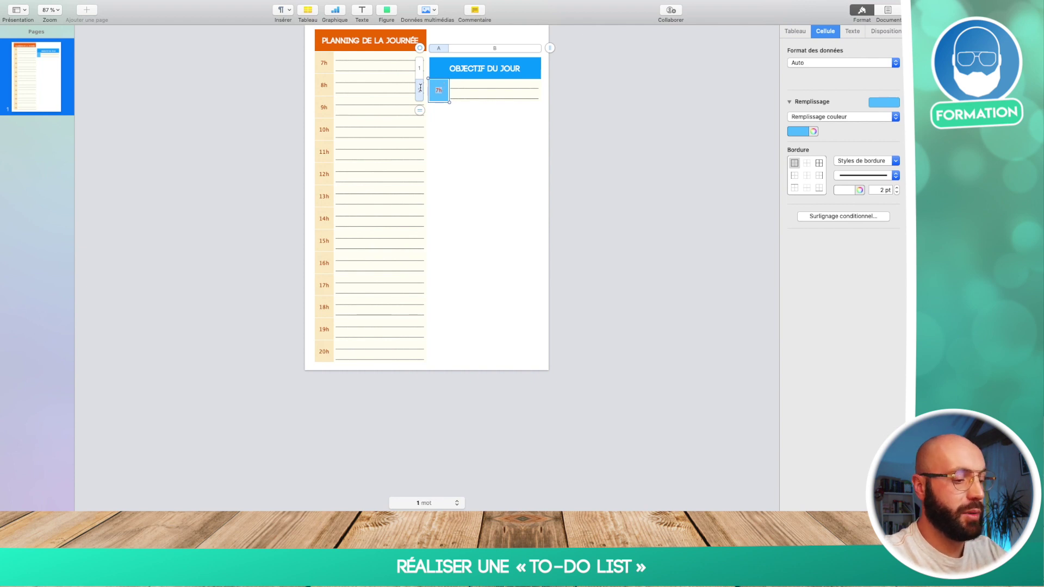
{"action": "mouse_move", "coordinate": [128, 4]}
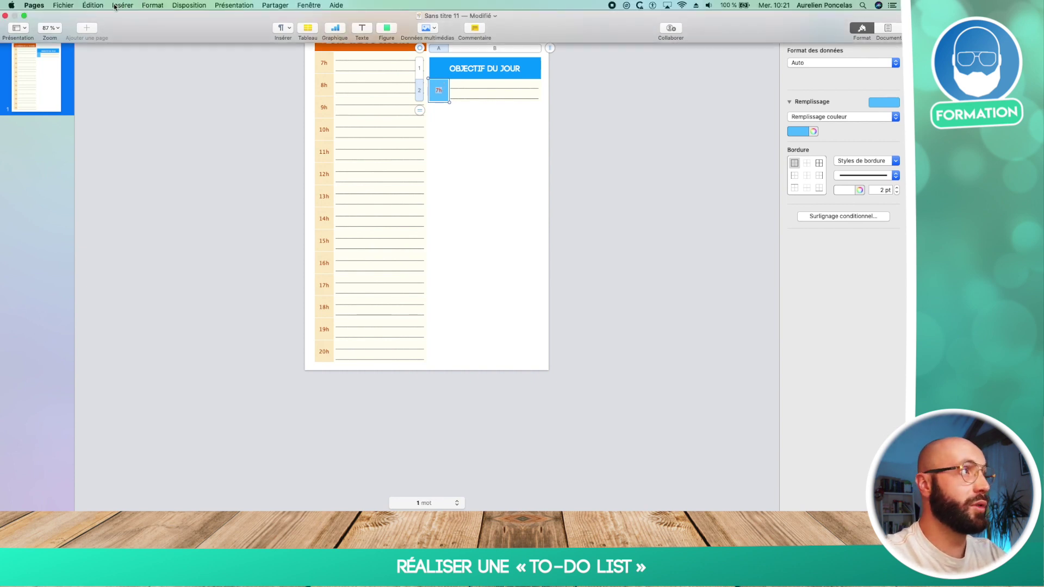
{"action": "left_click", "coordinate": [115, 6]}
{"action": "mouse_move", "coordinate": [94, 6]}
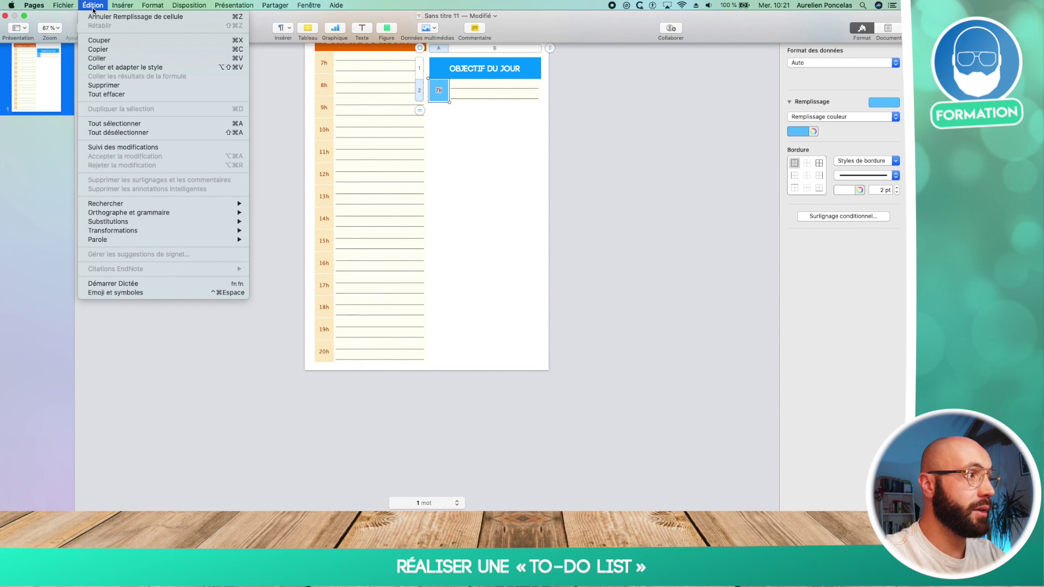
{"action": "left_click", "coordinate": [137, 292]}
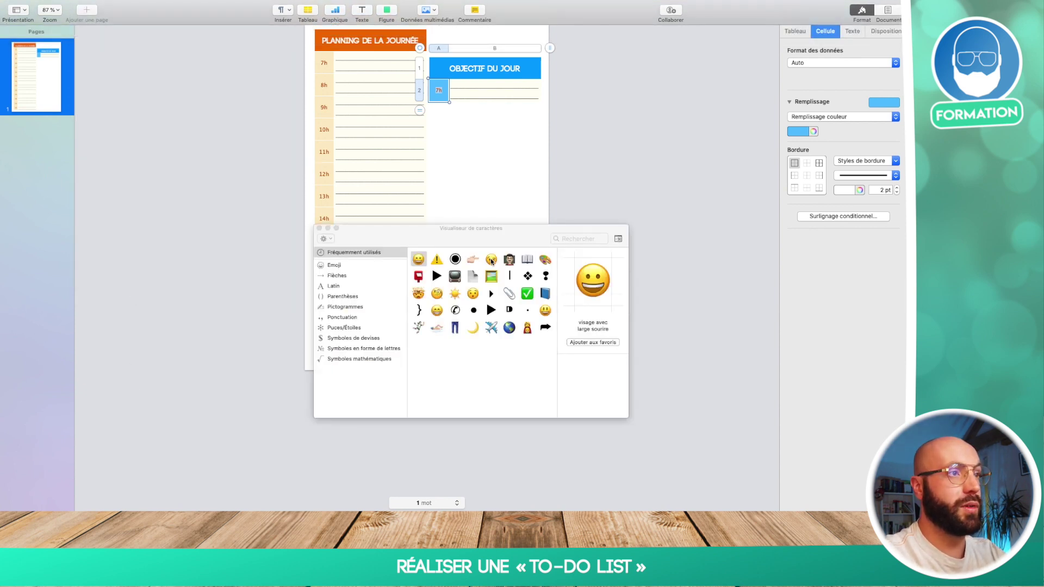
{"action": "double_click", "coordinate": [418, 259]}
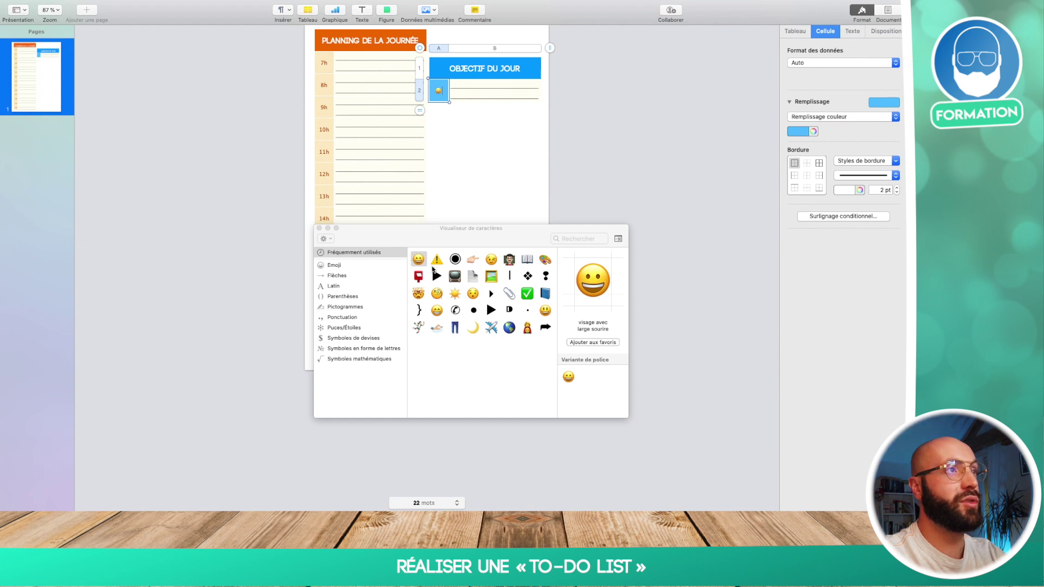
{"action": "left_click", "coordinate": [319, 228]}
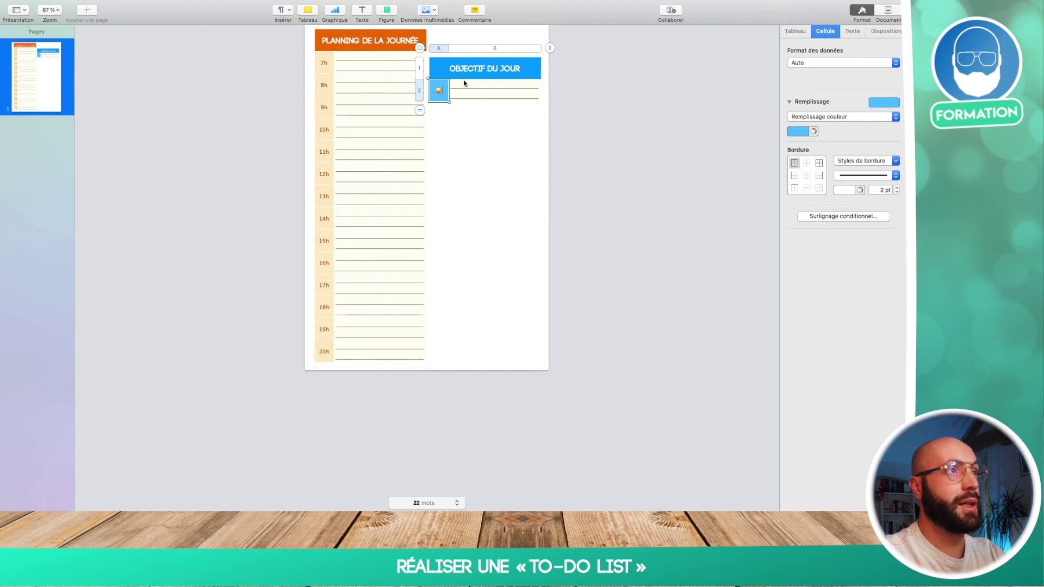
- Enlarge the smiley emoji in the light blue cell to 23 pt
{"action": "double_click", "coordinate": [439, 90]}
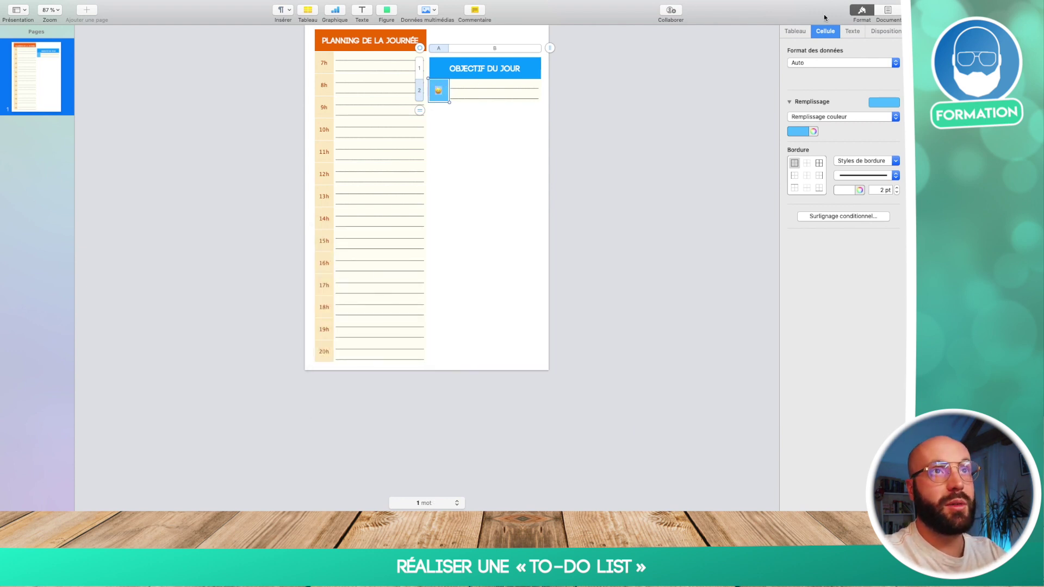
{"action": "left_click", "coordinate": [852, 31]}
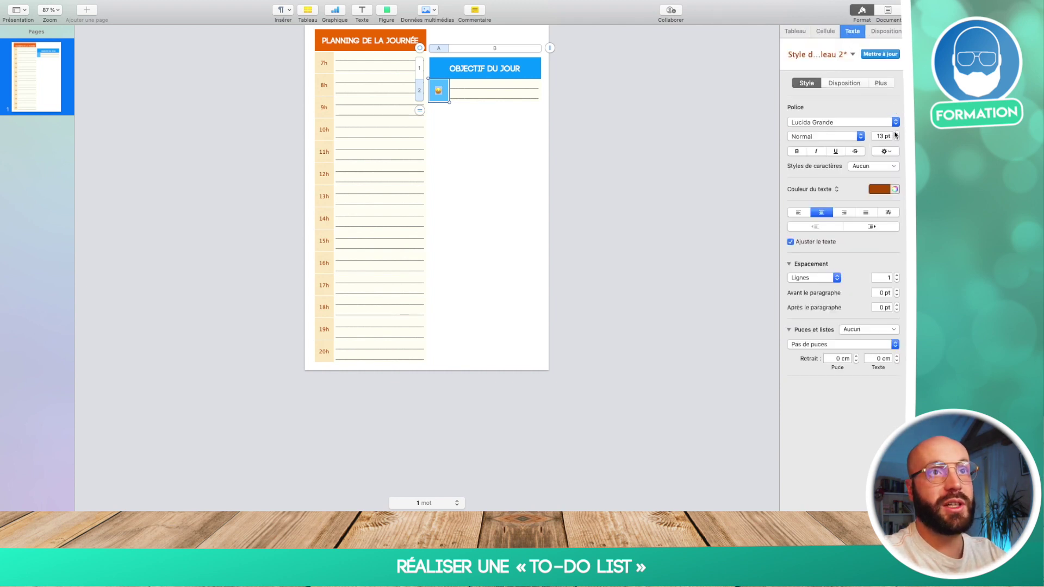
{"action": "left_click", "coordinate": [896, 134]}
{"action": "left_click", "coordinate": [896, 134]}
{"action": "left_click", "coordinate": [895, 134]}
{"action": "left_click", "coordinate": [895, 134]}
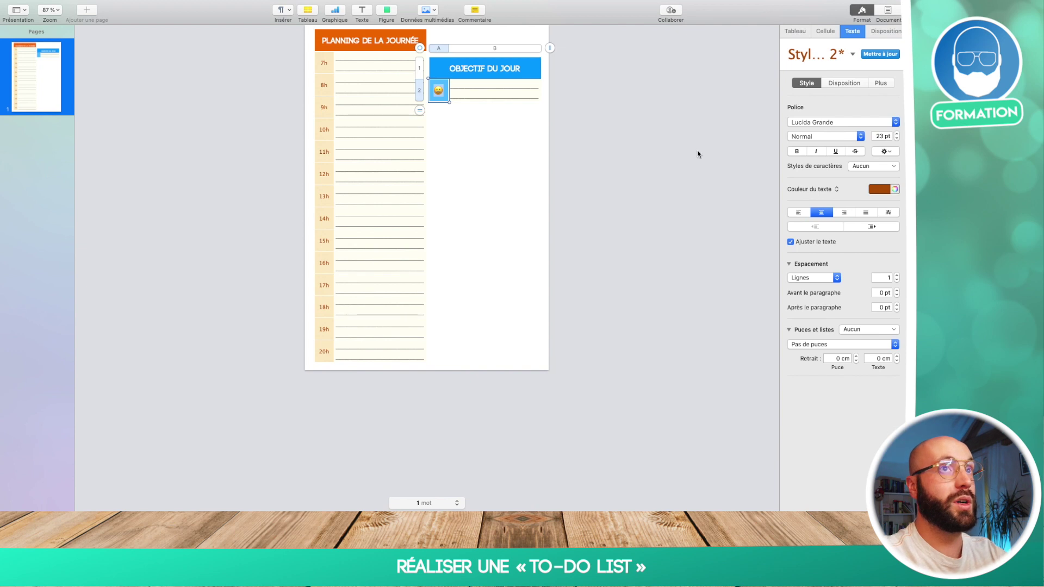
{"action": "left_click", "coordinate": [556, 115]}
- Remove one of the two writing lines from the cell beside the smiley, keeping a single line
{"action": "double_click", "coordinate": [472, 96]}
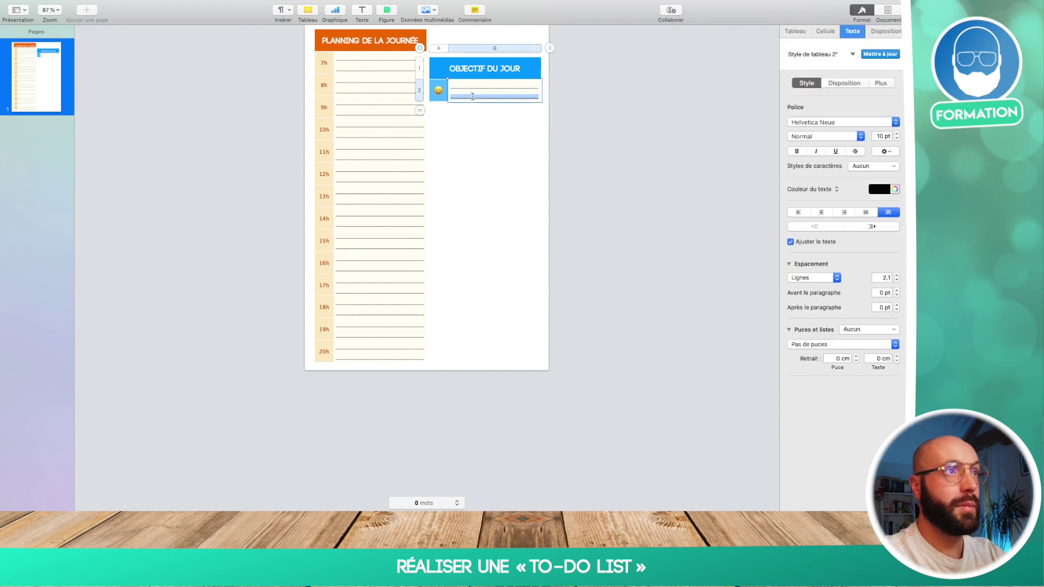
{"action": "left_click", "coordinate": [498, 96]}
{"action": "left_click_drag", "start_coordinate": [540, 84], "coordinate": [435, 90]}
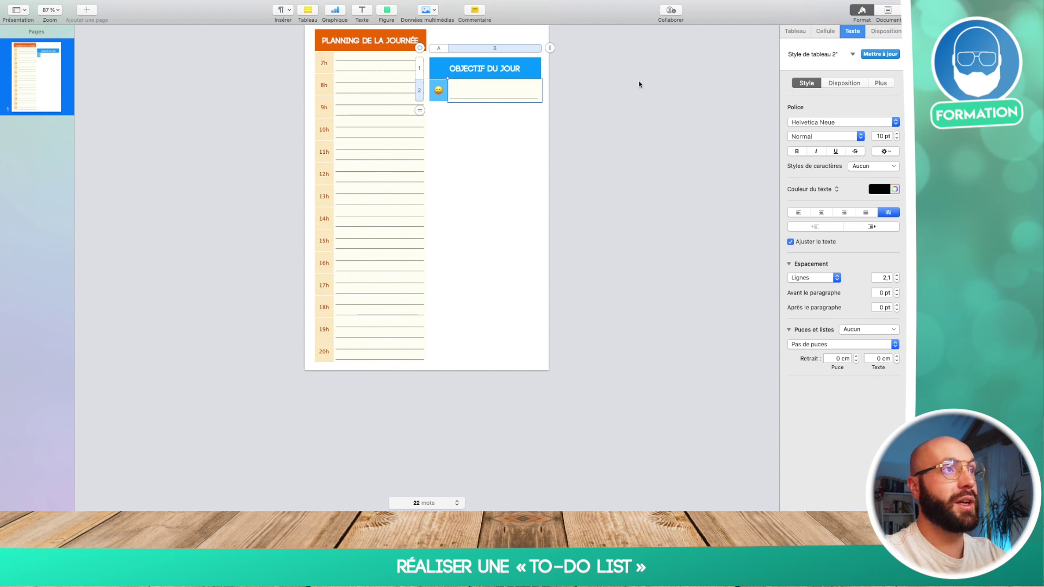
{"action": "left_click", "coordinate": [653, 119]}
- Fill the writing-line cell beside the smiley with a custom pale blue colour
{"action": "left_click", "coordinate": [464, 97]}
{"action": "left_click", "coordinate": [489, 98]}
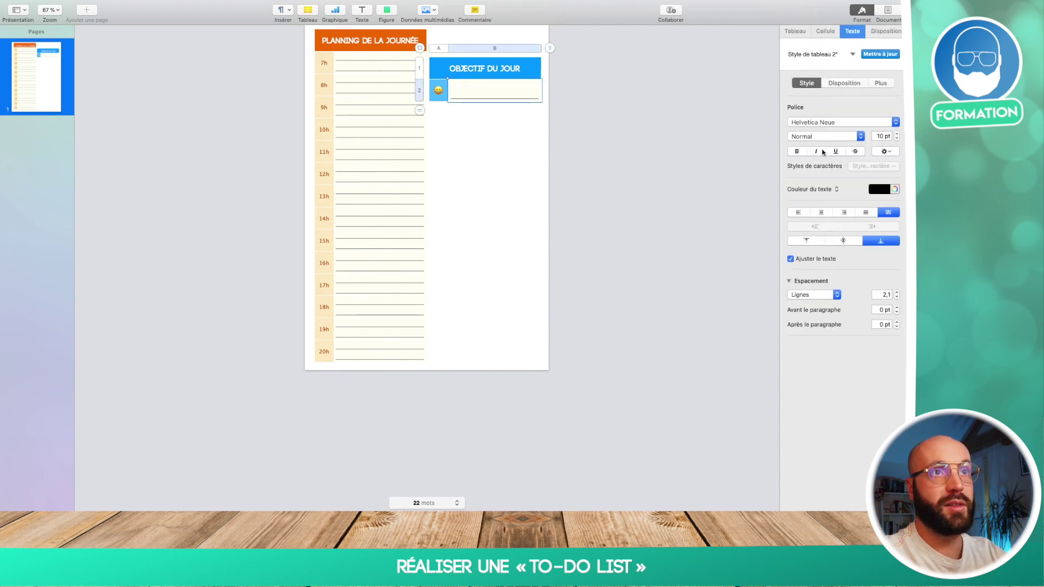
{"action": "left_click", "coordinate": [822, 31]}
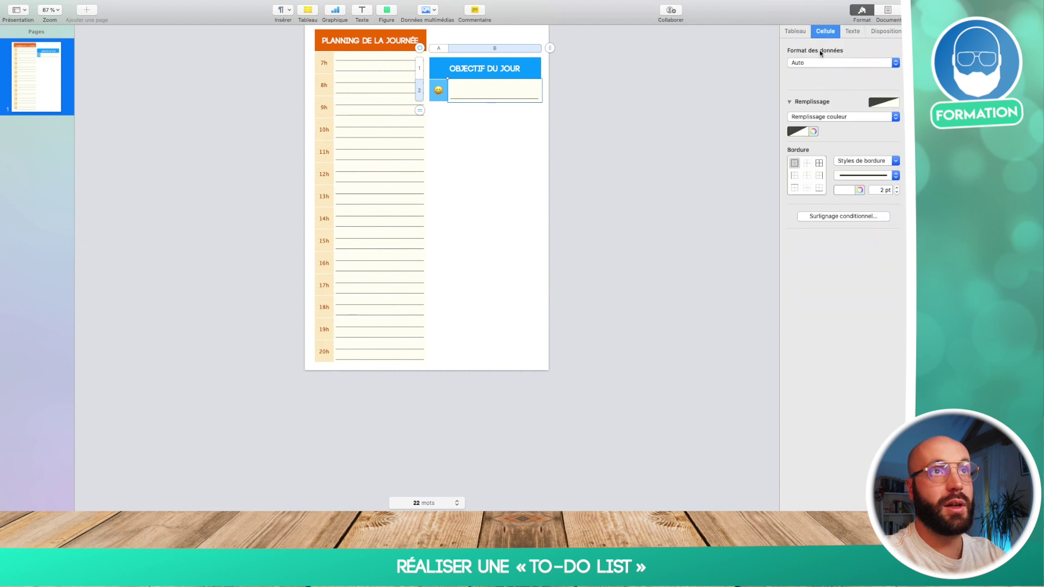
{"action": "left_click", "coordinate": [803, 132]}
{"action": "left_click", "coordinate": [759, 153]}
{"action": "left_click", "coordinate": [814, 132]}
{"action": "left_click_drag", "start_coordinate": [613, 366], "coordinate": [567, 367]}
{"action": "left_click", "coordinate": [489, 172]}
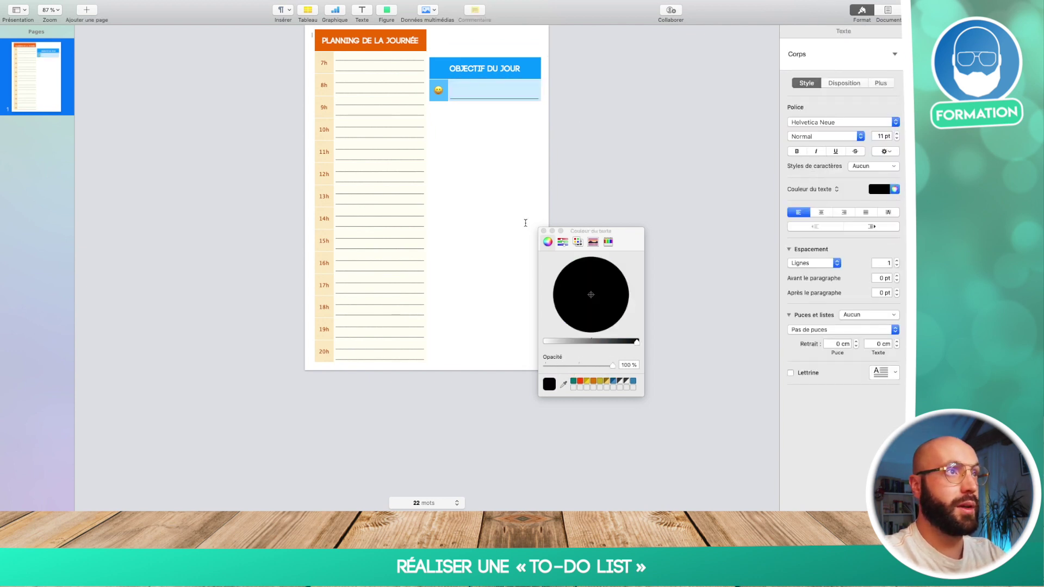
{"action": "left_click", "coordinate": [543, 231]}
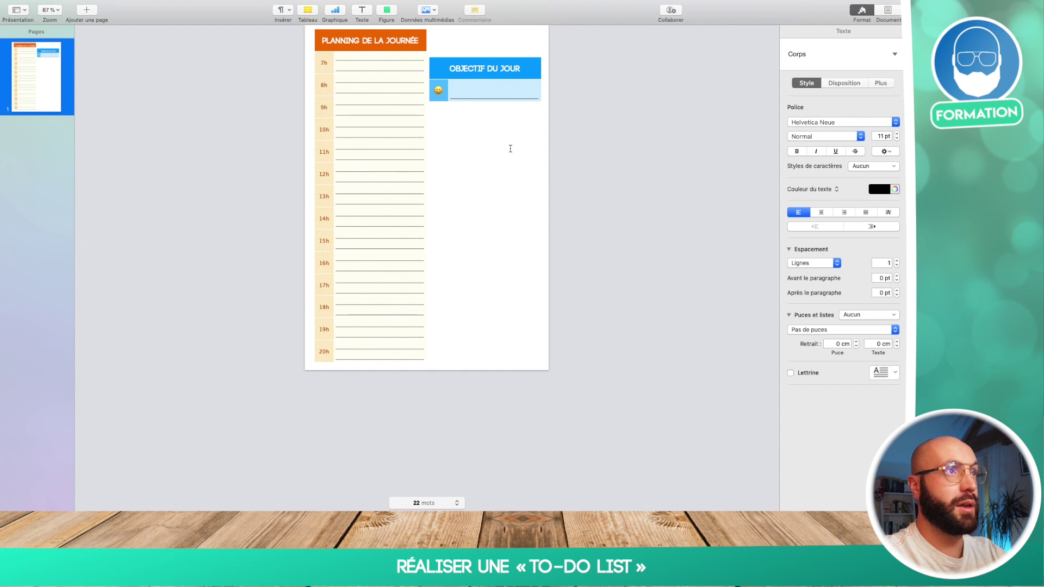
- Duplicate the OBJECTIF DU JOUR table directly below the original and change the copy's header to IMPORTANT À FAIRE
{"action": "left_click", "coordinate": [478, 68]}
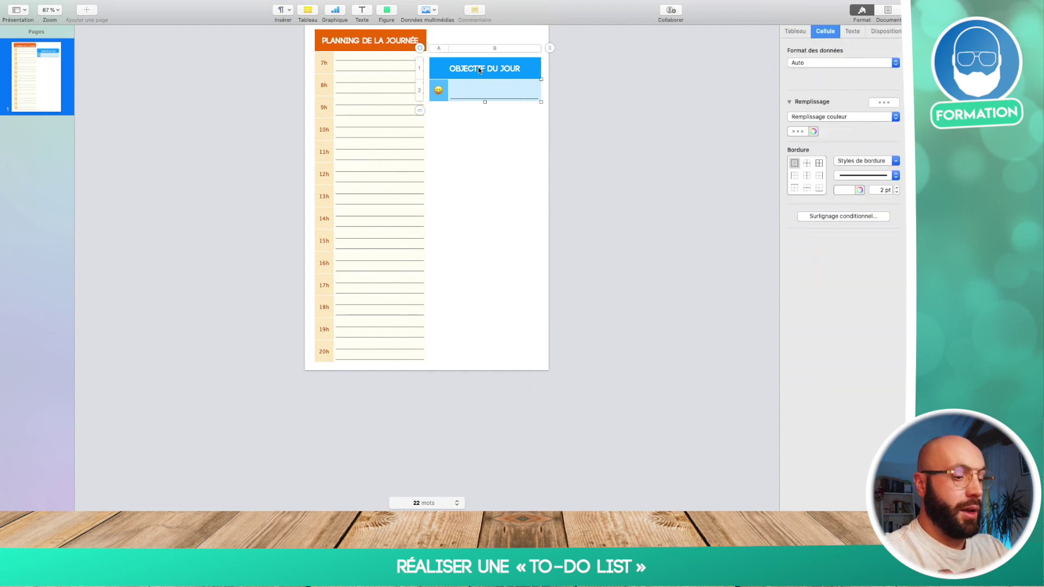
{"action": "left_click_drag", "start_coordinate": [478, 67], "coordinate": [475, 121]}
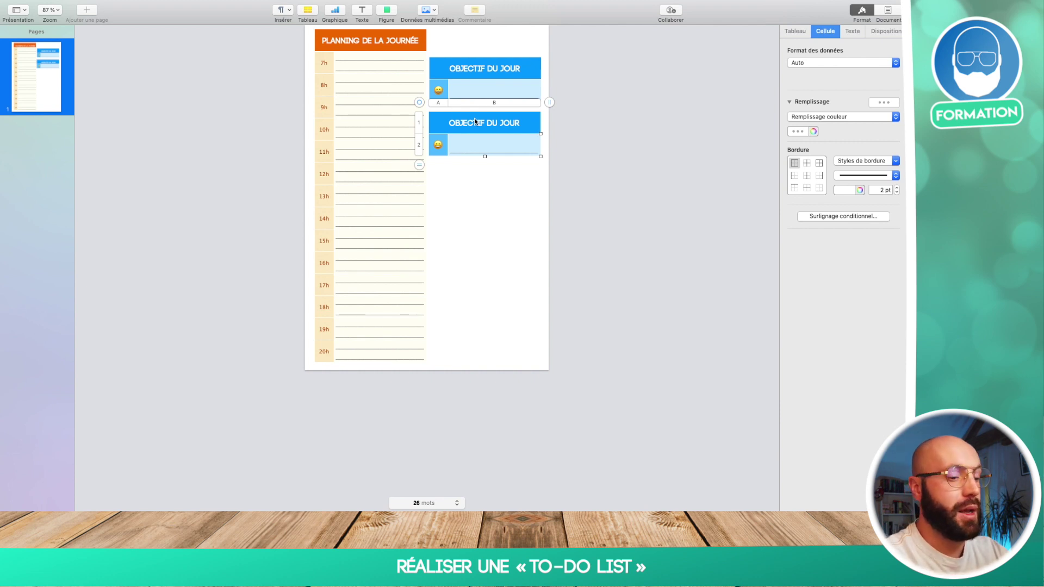
{"action": "left_click", "coordinate": [489, 128]}
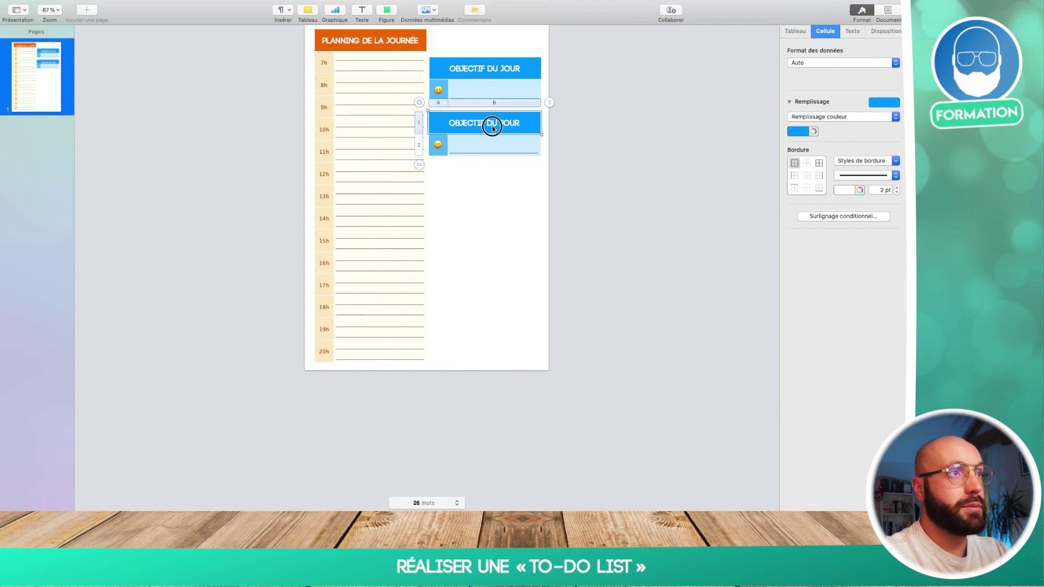
{"action": "left_click", "coordinate": [493, 128]}
{"action": "type", "text": "IMPO"}
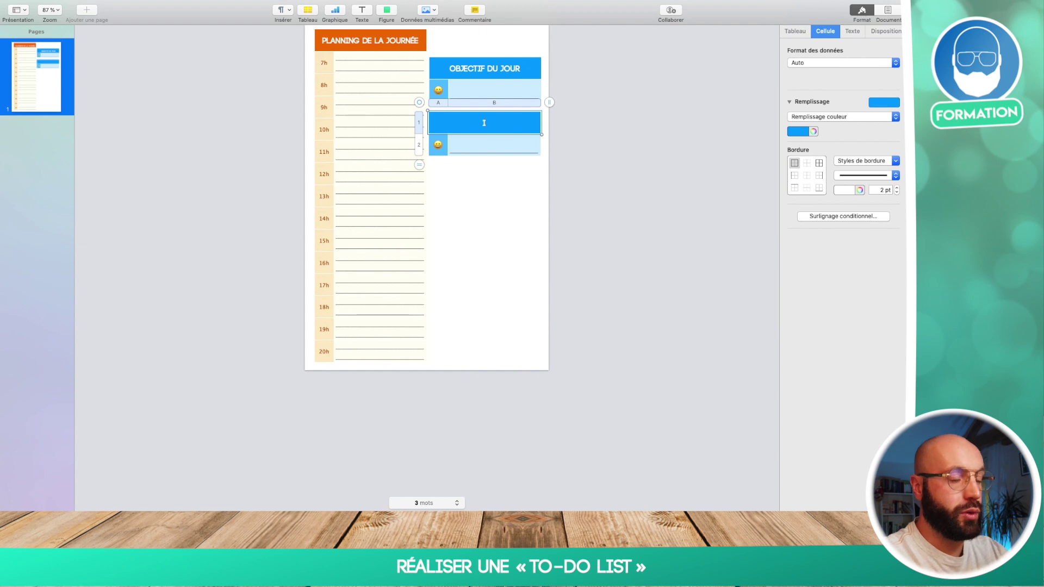
{"action": "type", "text": "RT"}
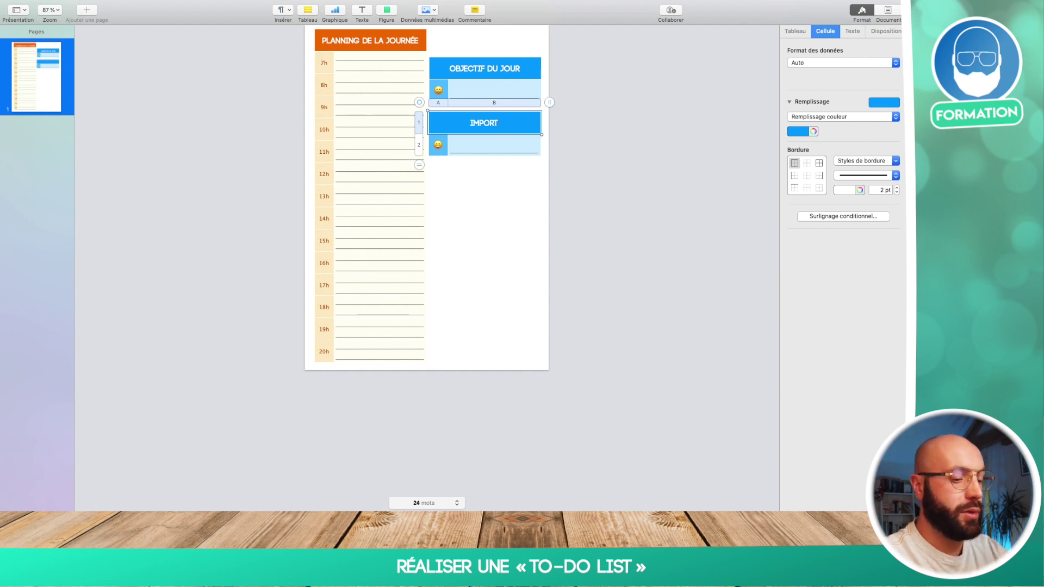
{"action": "type", "text": "ANT À FAIRE"}
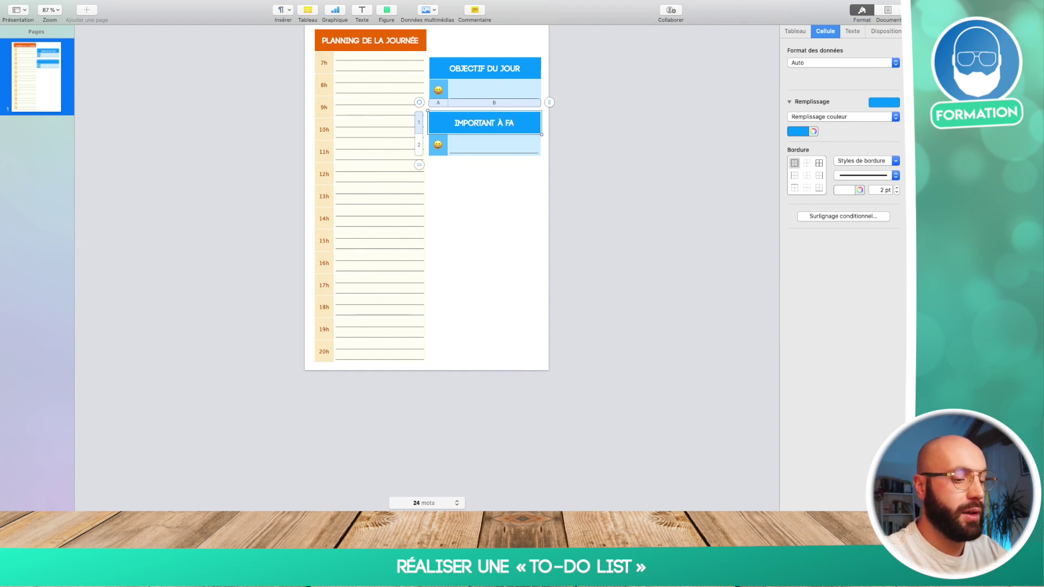
- Delete the smiley emoji from the light blue cell of the IMPORTANT À FAIRE table
{"action": "left_click", "coordinate": [440, 141]}
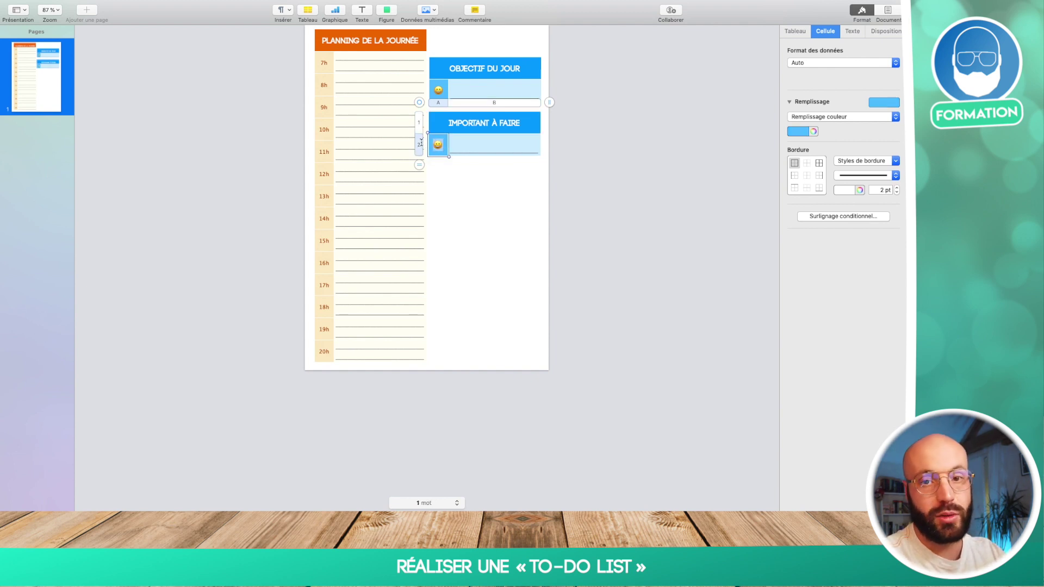
{"action": "left_click", "coordinate": [515, 242]}
{"action": "left_click", "coordinate": [441, 142]}
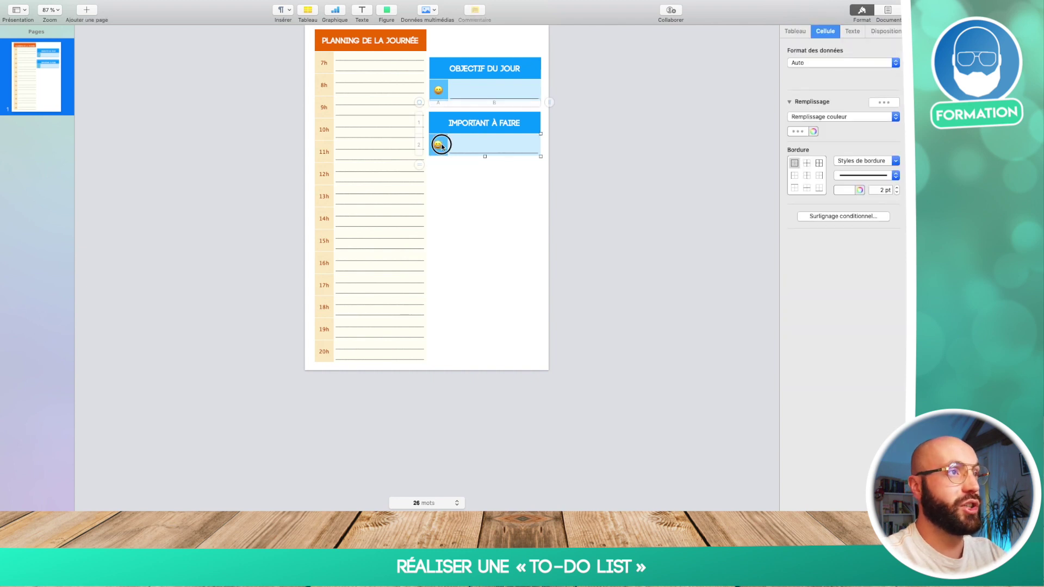
{"action": "key", "text": "Delete"}
{"action": "left_click", "coordinate": [466, 195]}
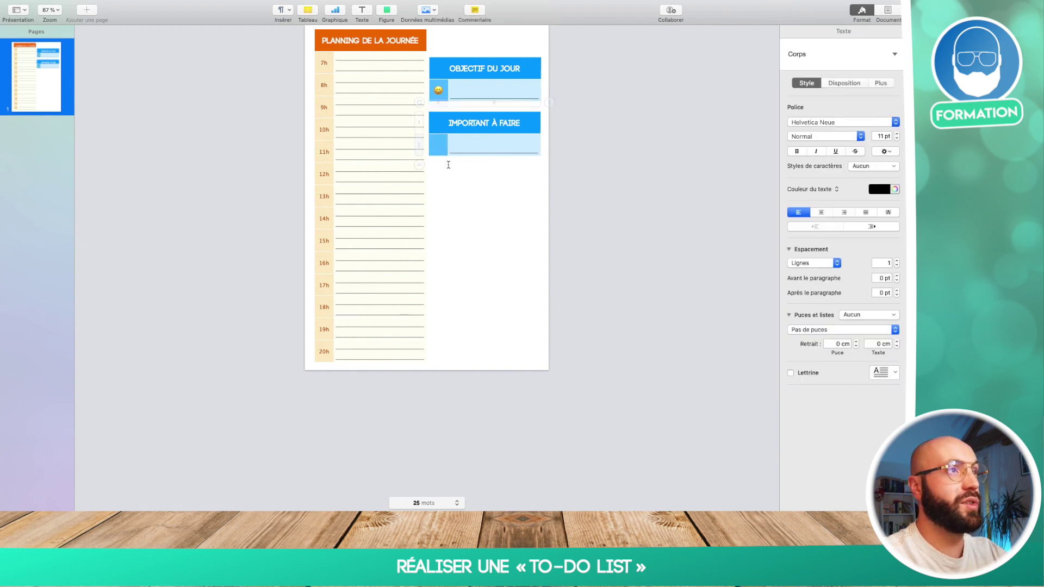
- Insert a standard square shape in the blank area below the IMPORTANT À FAIRE table and shrink it to less than half its width
{"action": "left_click", "coordinate": [388, 11]}
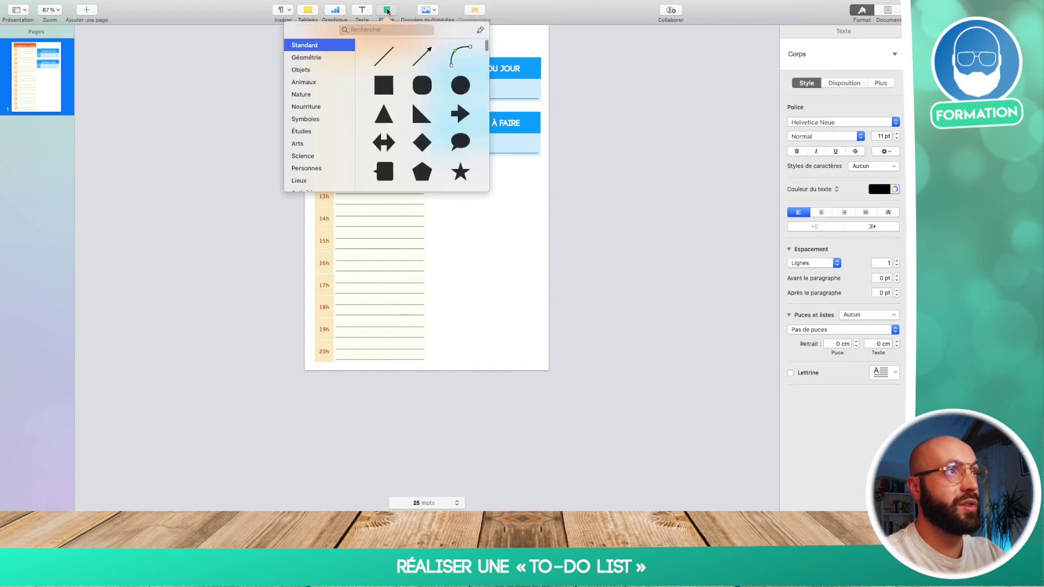
{"action": "left_click", "coordinate": [388, 81]}
{"action": "left_click_drag", "start_coordinate": [435, 60], "coordinate": [475, 215]}
{"action": "key", "text": "super+z"}
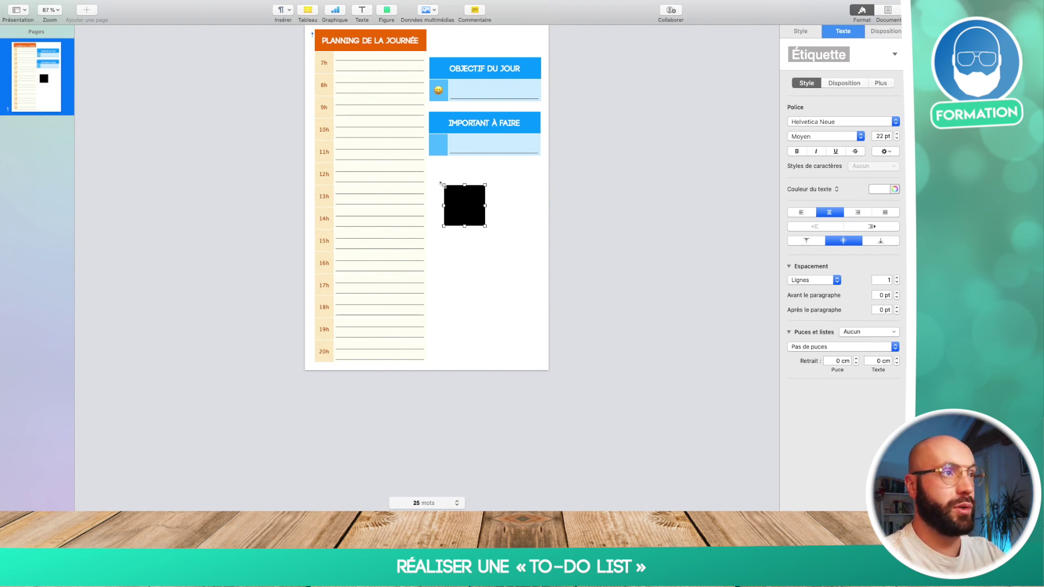
{"action": "left_click_drag", "start_coordinate": [443, 184], "coordinate": [471, 206]}
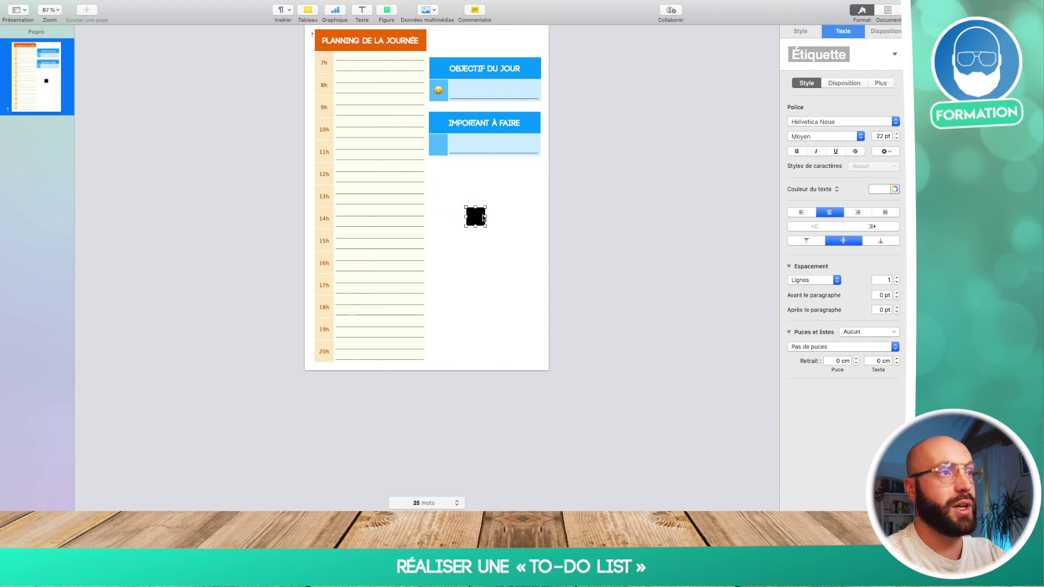
{"action": "left_click", "coordinate": [485, 219]}
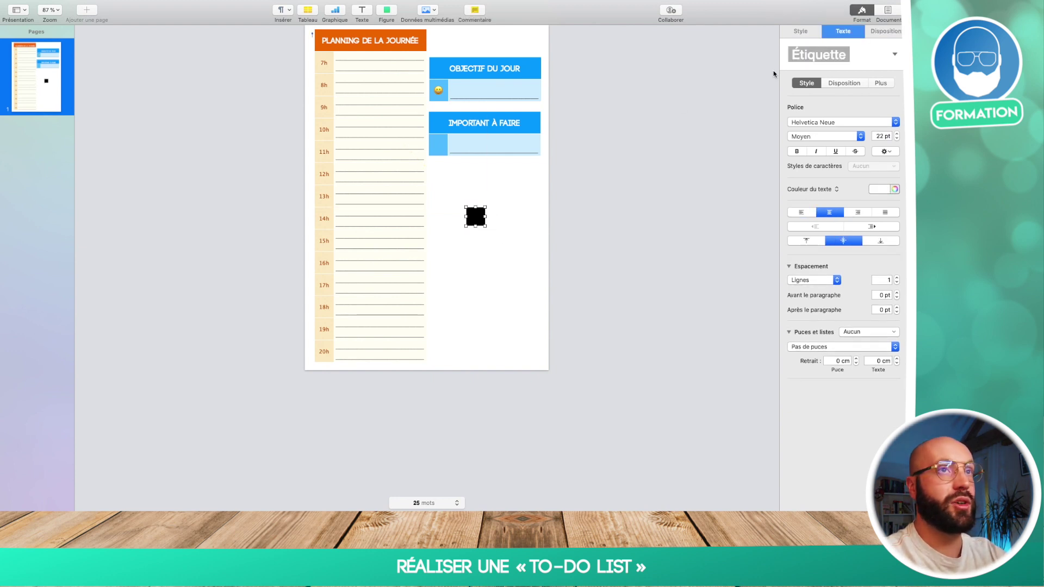
- Remove the square's fill and give it a plain black 2 pt line border
{"action": "left_click", "coordinate": [802, 31]}
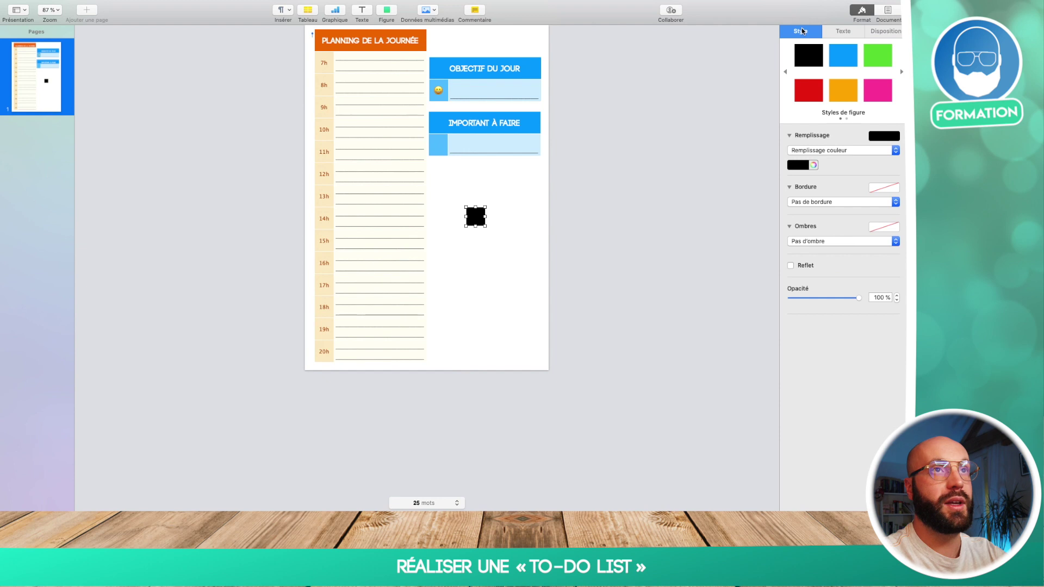
{"action": "left_click", "coordinate": [873, 137]}
{"action": "left_click", "coordinate": [840, 291]}
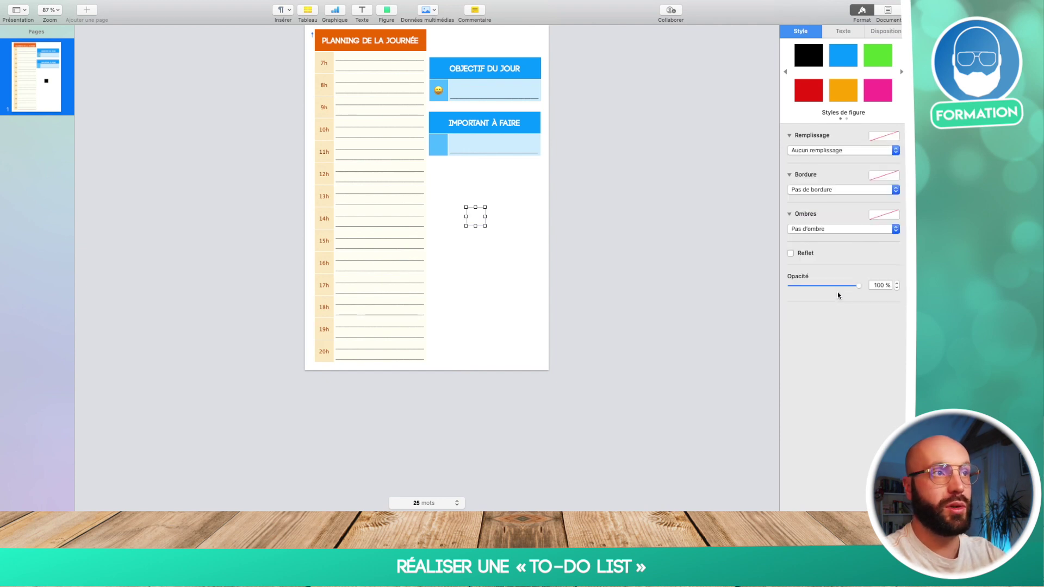
{"action": "left_click", "coordinate": [647, 273]}
{"action": "left_click", "coordinate": [473, 217]}
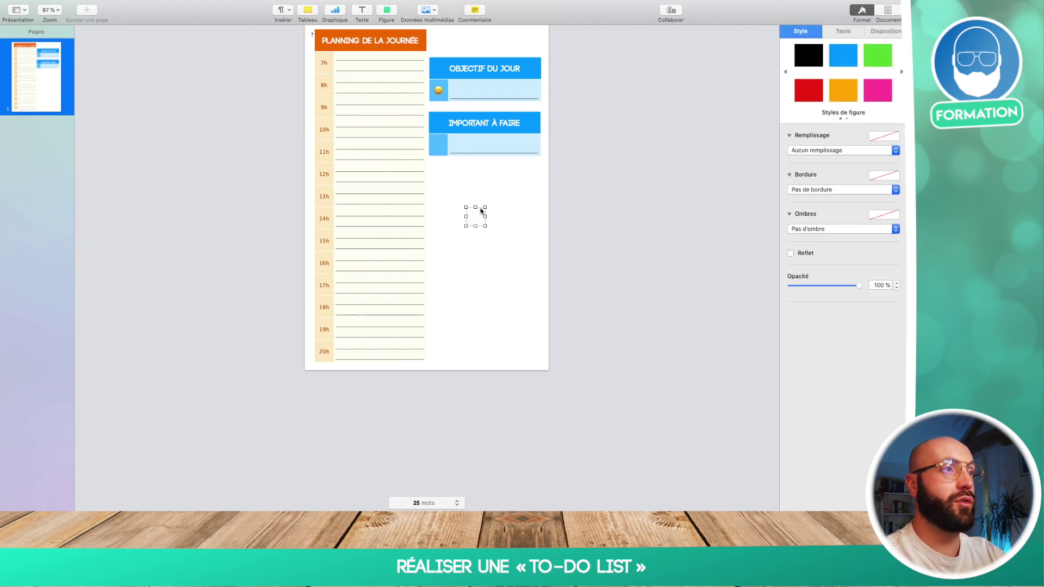
{"action": "left_click", "coordinate": [893, 175]}
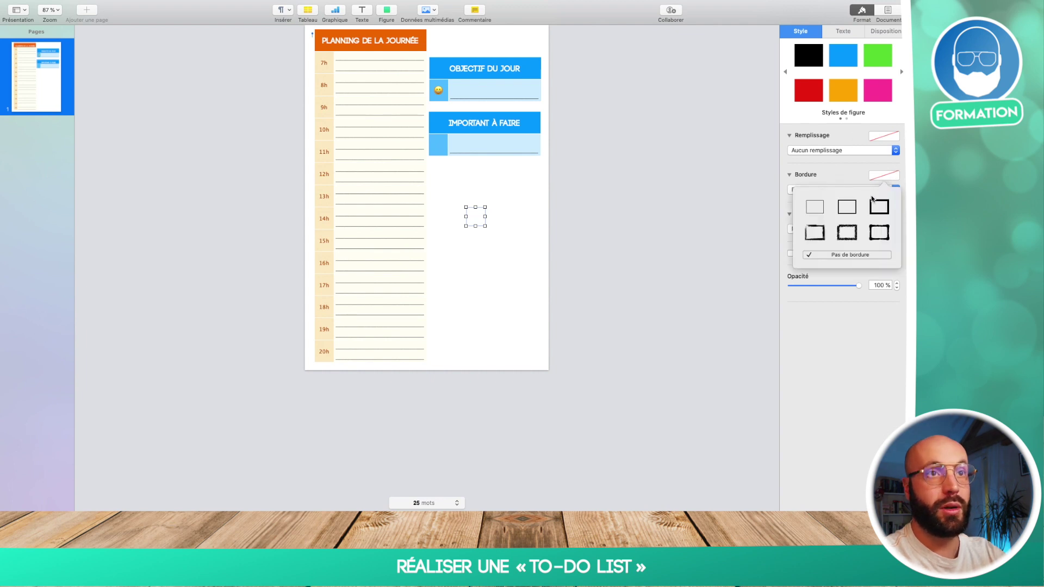
{"action": "left_click", "coordinate": [856, 205]}
{"action": "left_click", "coordinate": [713, 222]}
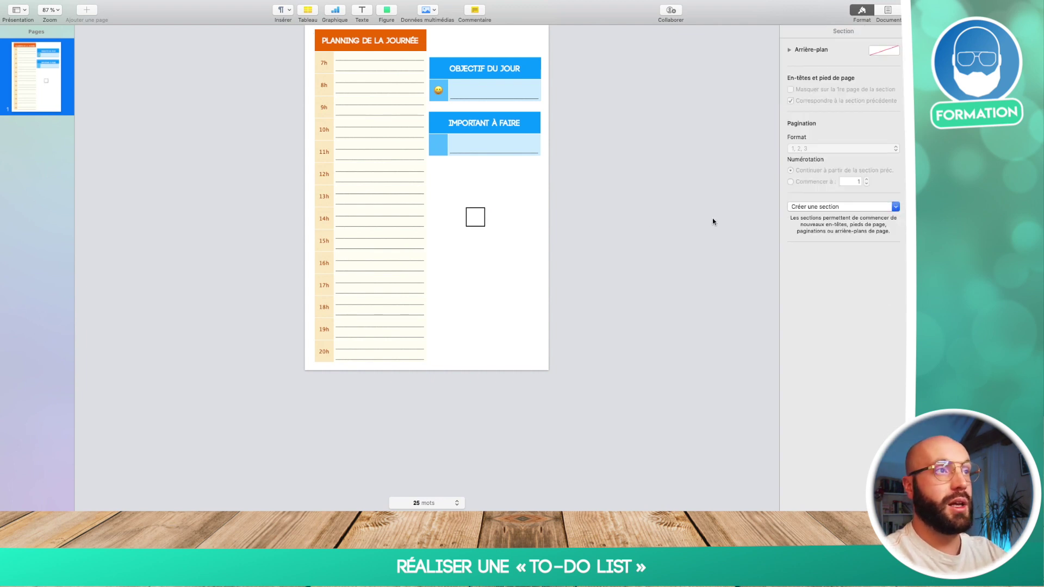
- Change the square's border colour to white
{"action": "left_click", "coordinate": [484, 222]}
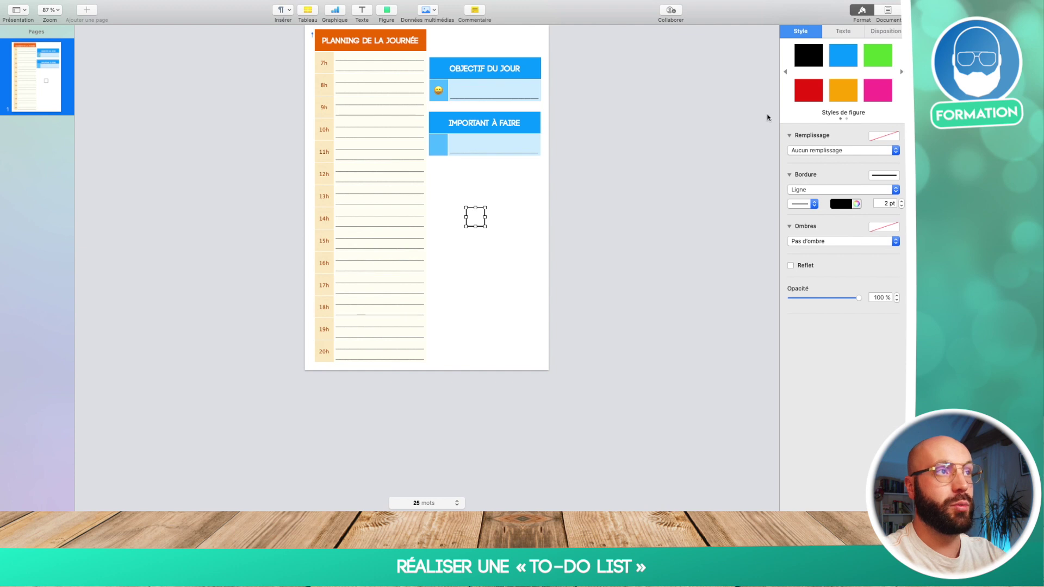
{"action": "left_click", "coordinate": [841, 203]}
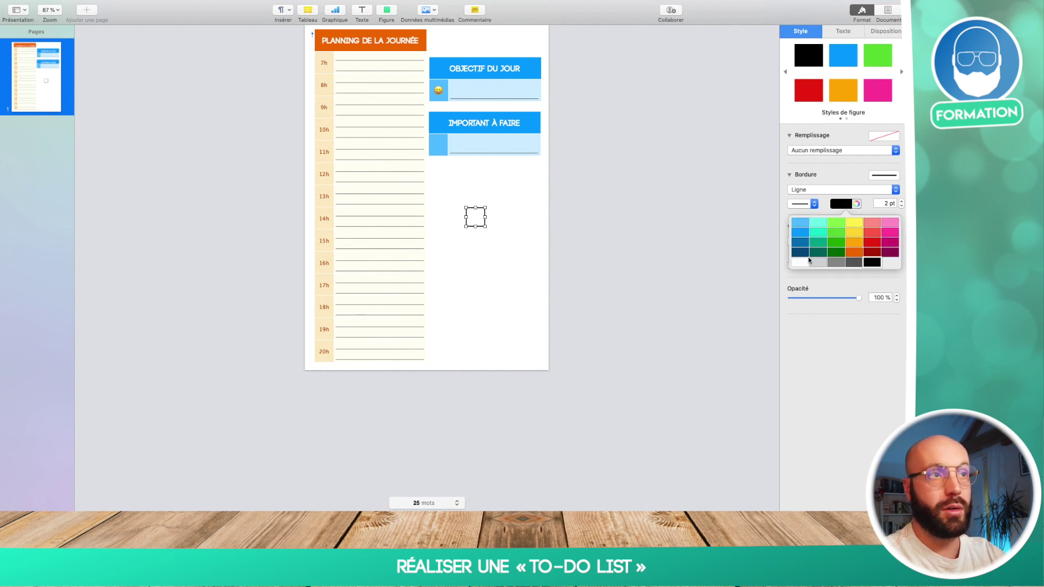
{"action": "left_click", "coordinate": [808, 256]}
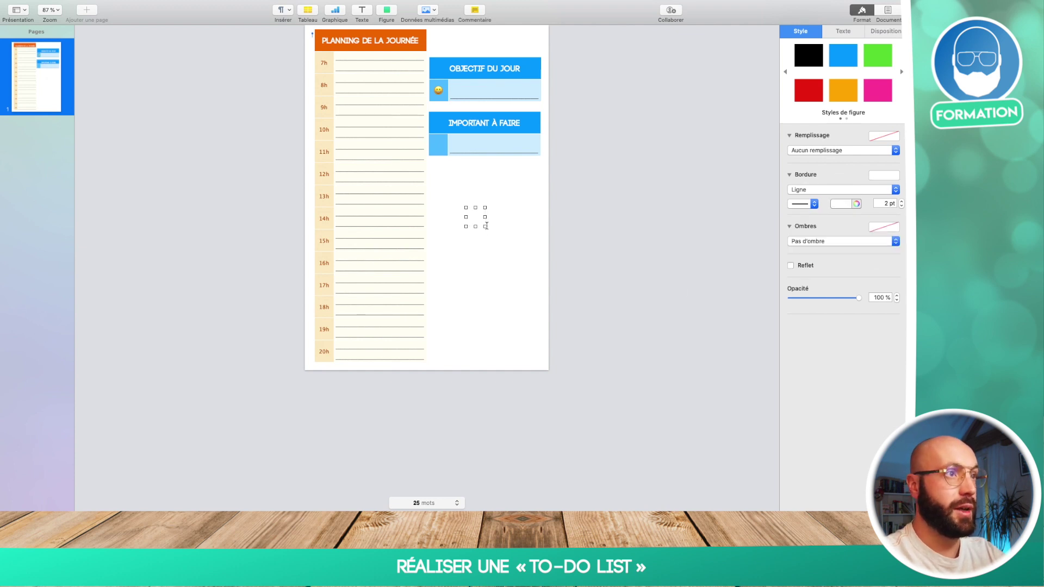
- Reduce the white-bordered square and move it into the light blue cell of the IMPORTANT À FAIRE table as a checkbox
{"action": "left_click_drag", "start_coordinate": [486, 226], "coordinate": [469, 215]}
{"action": "left_click", "coordinate": [469, 215]}
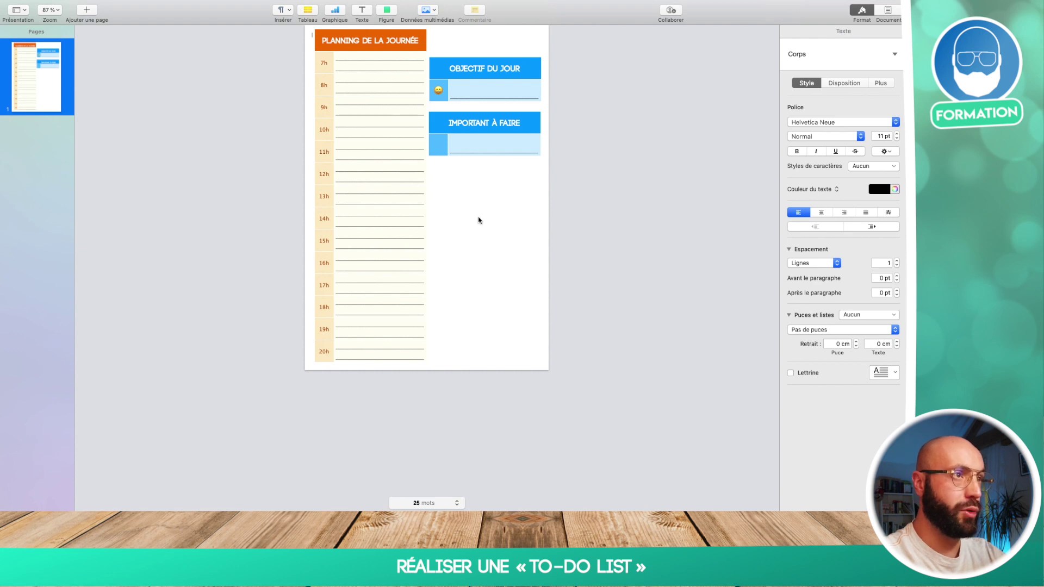
{"action": "left_click", "coordinate": [479, 220]}
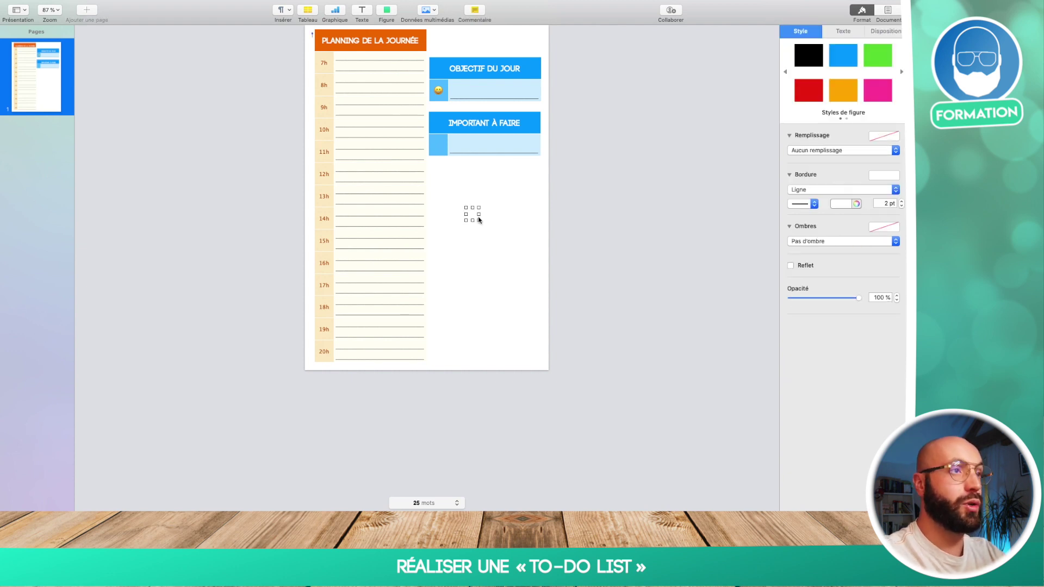
{"action": "left_click", "coordinate": [440, 146]}
{"action": "left_click", "coordinate": [440, 145]}
{"action": "left_click", "coordinate": [666, 180]}
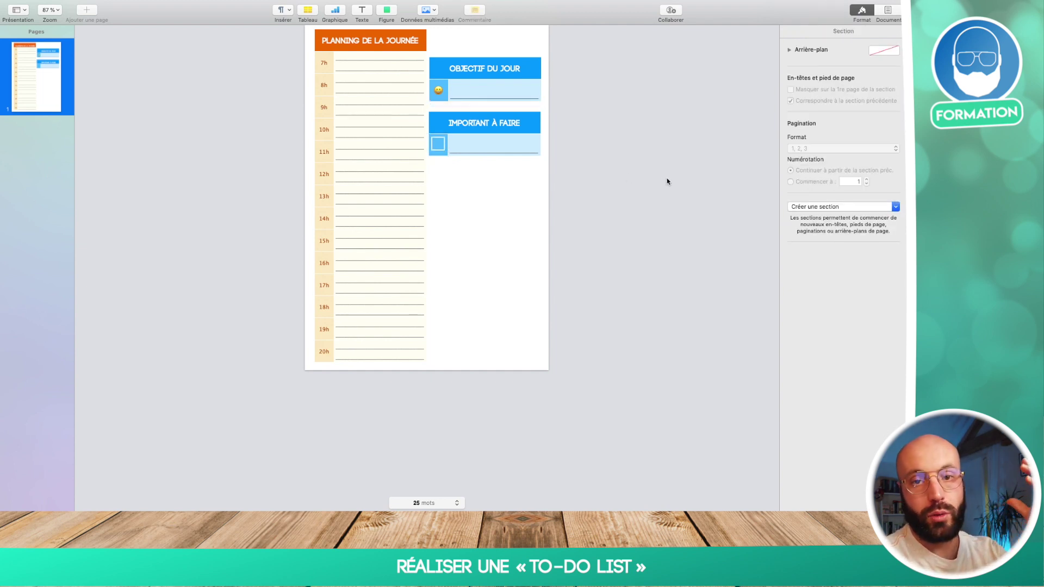
- Paste another copy of the white-bordered square, shrink it further and replace the checkbox in the light blue cell with it
{"action": "left_click", "coordinate": [483, 219]}
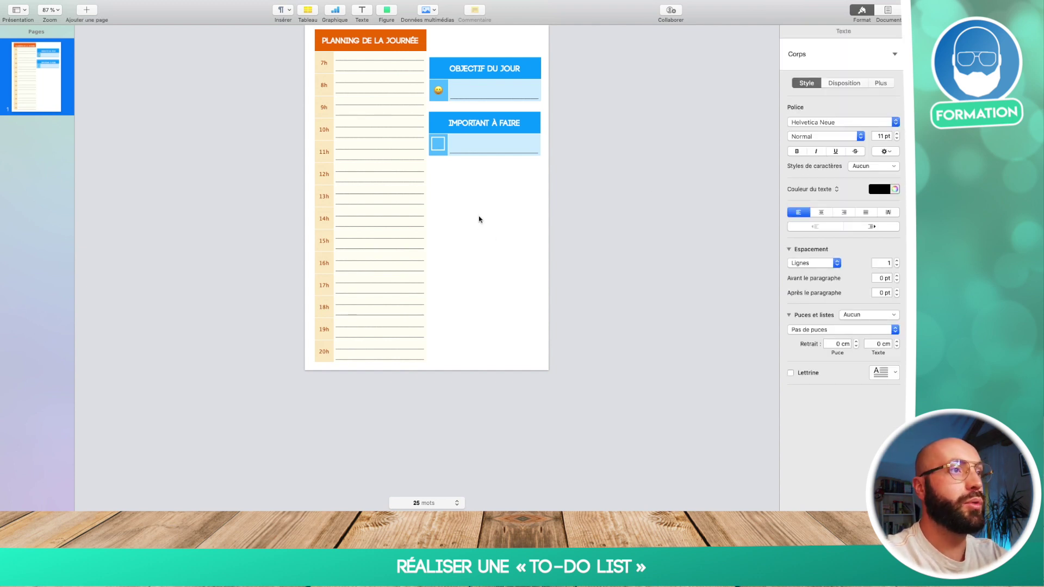
{"action": "key", "text": "super+v"}
{"action": "mouse_move", "coordinate": [479, 216]}
{"action": "left_mouse_down"}
{"action": "mouse_move", "coordinate": [403, 210]}
{"action": "mouse_move", "coordinate": [506, 241]}
{"action": "mouse_move", "coordinate": [472, 223]}
{"action": "left_mouse_up"}
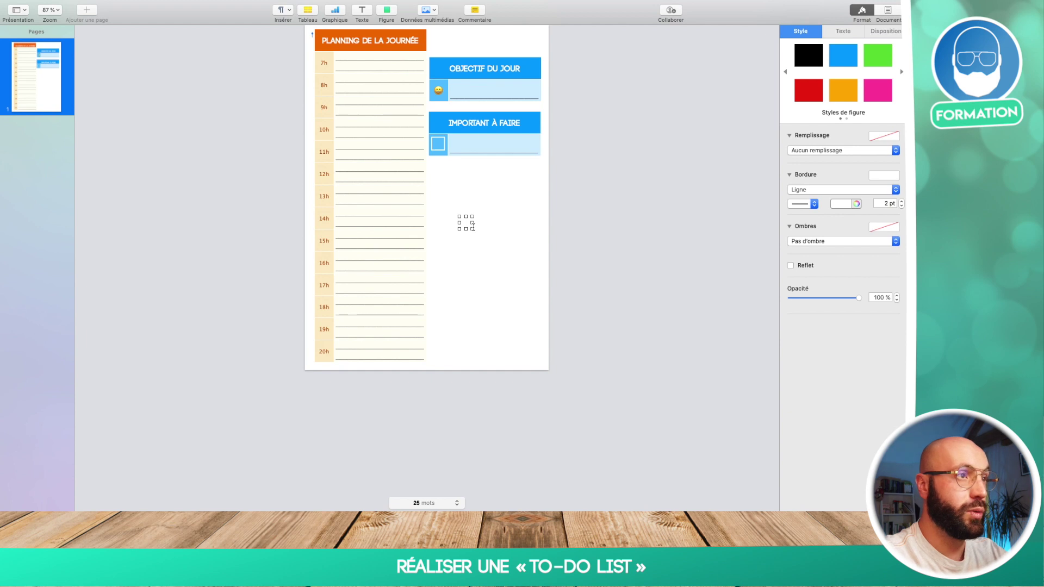
{"action": "left_click_drag", "start_coordinate": [471, 227], "coordinate": [466, 224]}
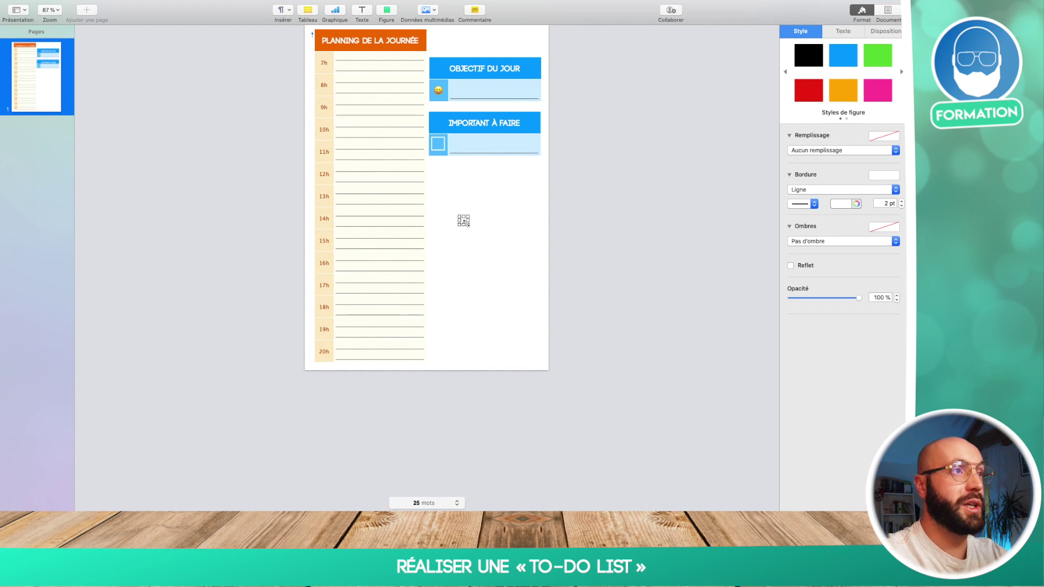
{"action": "left_click", "coordinate": [443, 150]}
{"action": "key", "text": "BackSpace"}
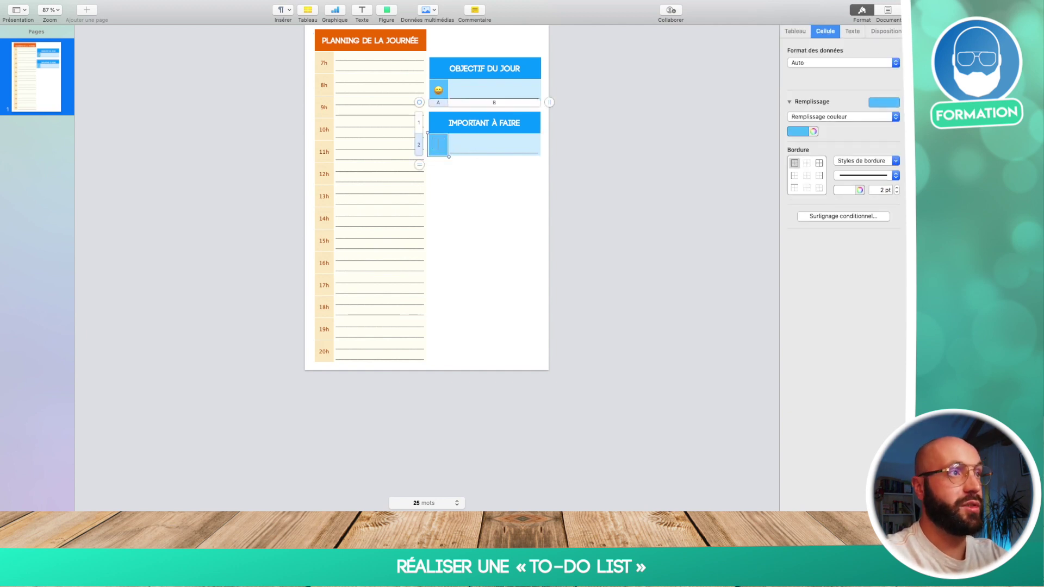
{"action": "type", "text": "o"}
{"action": "left_click", "coordinate": [596, 184]}
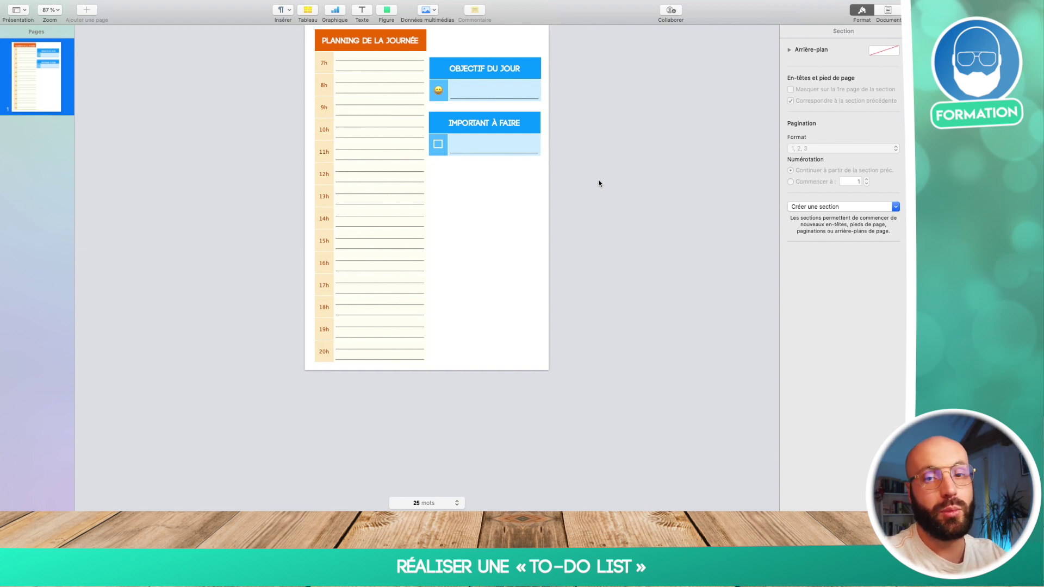
- Fill the IMPORTANT À FAIRE header cell with light red
{"action": "left_click", "coordinate": [497, 122]}
{"action": "left_click", "coordinate": [498, 121]}
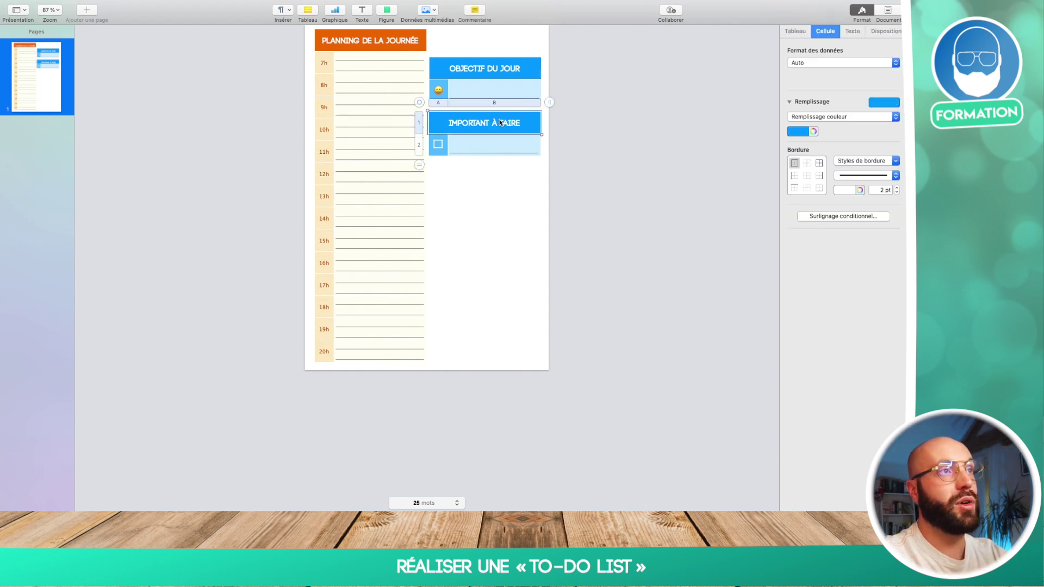
{"action": "left_click", "coordinate": [798, 131]}
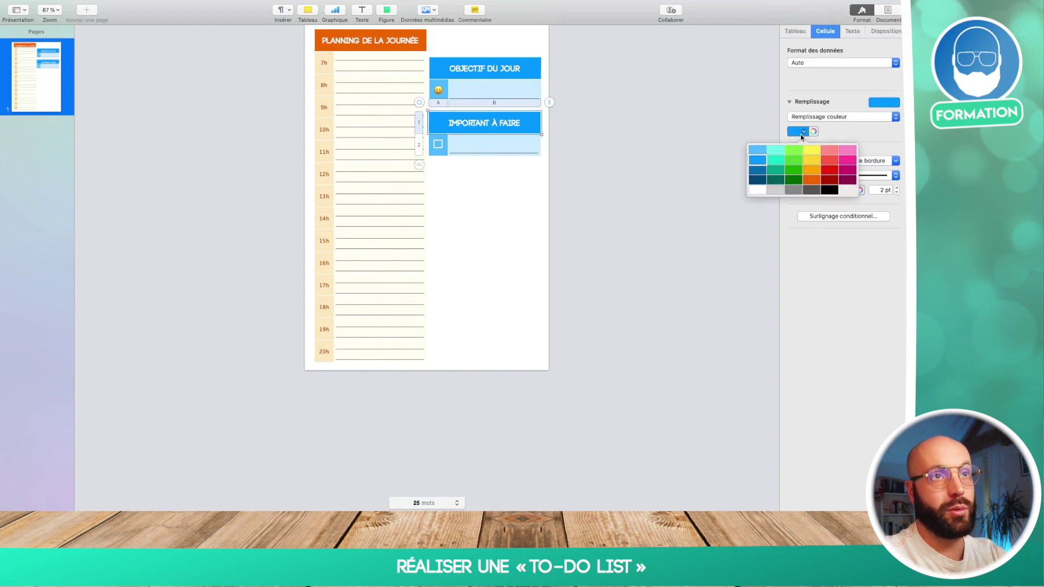
{"action": "left_click", "coordinate": [825, 159]}
{"action": "left_click", "coordinate": [639, 212]}
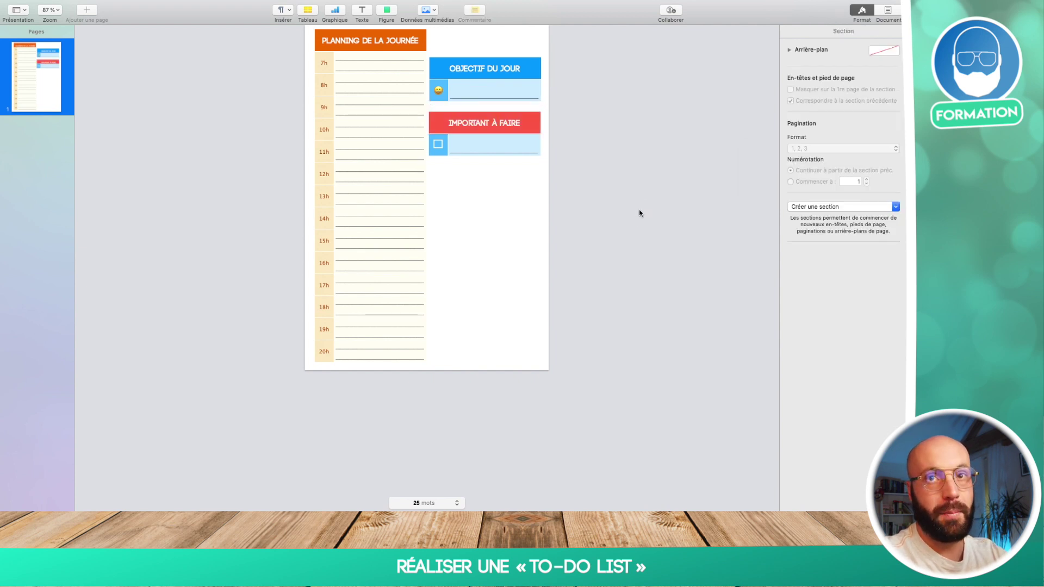
{"action": "left_click", "coordinate": [442, 148]}
{"action": "left_click", "coordinate": [444, 147]}
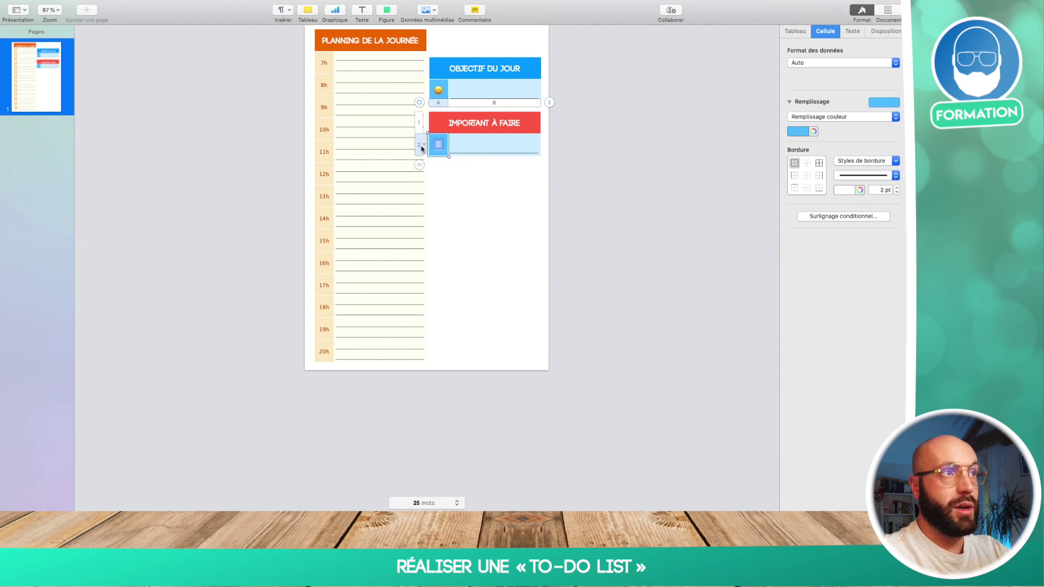
- Add a text box above the OBJECTIF DU JOUR table and enter "Le :" as its text
{"action": "left_click", "coordinate": [471, 178]}
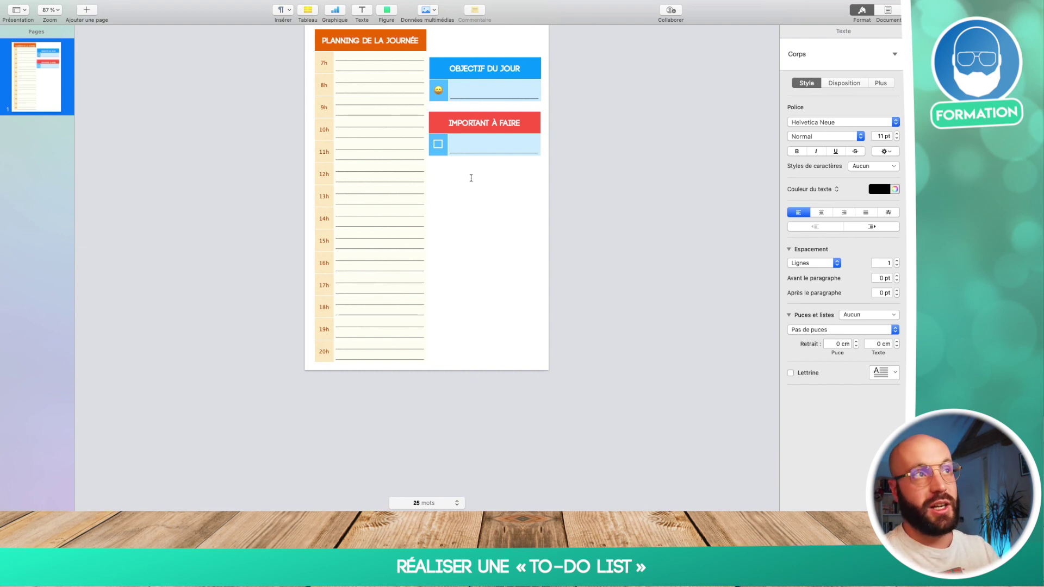
{"action": "left_click", "coordinate": [362, 11]}
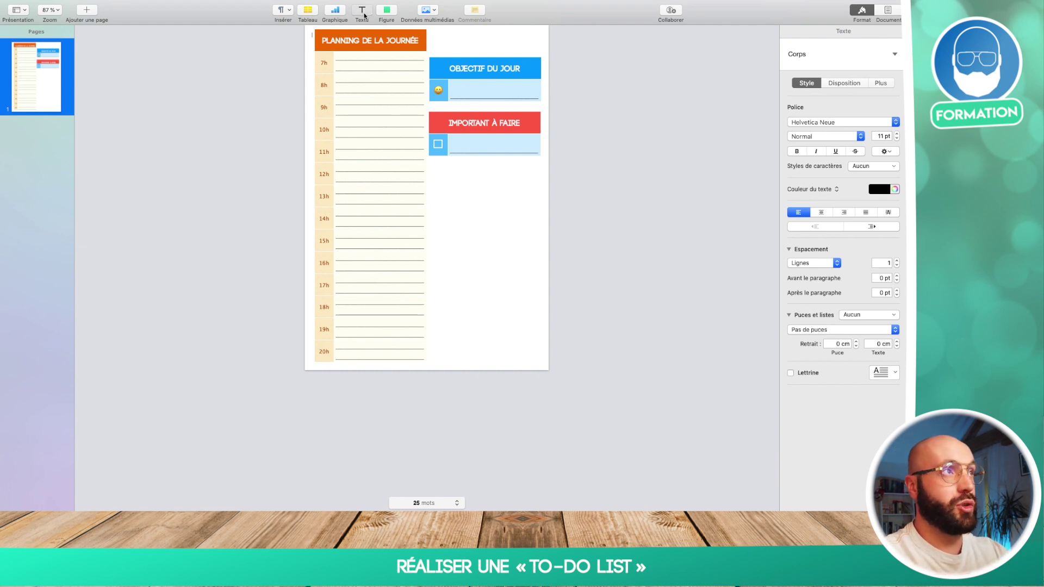
{"action": "left_click_drag", "start_coordinate": [461, 88], "coordinate": [525, 80]}
{"action": "double_click", "coordinate": [505, 35]}
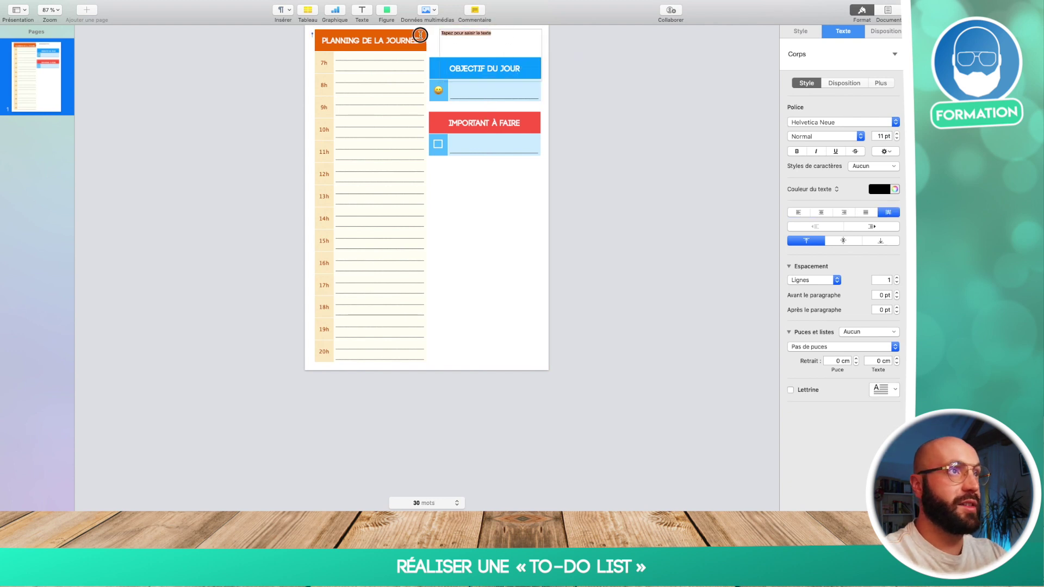
{"action": "key", "text": "BackSpace"}
{"action": "type", "text": "Le"}
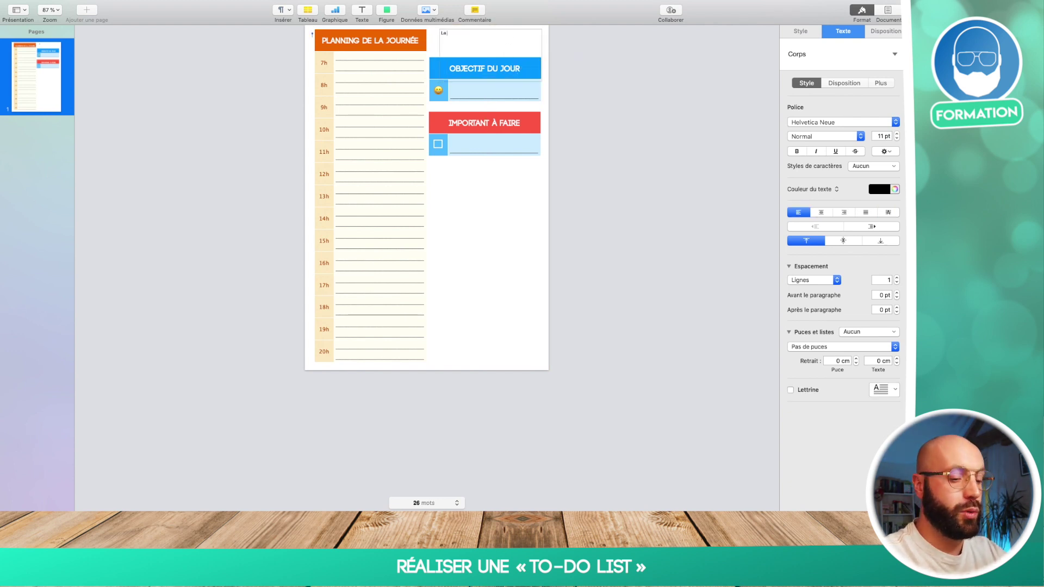
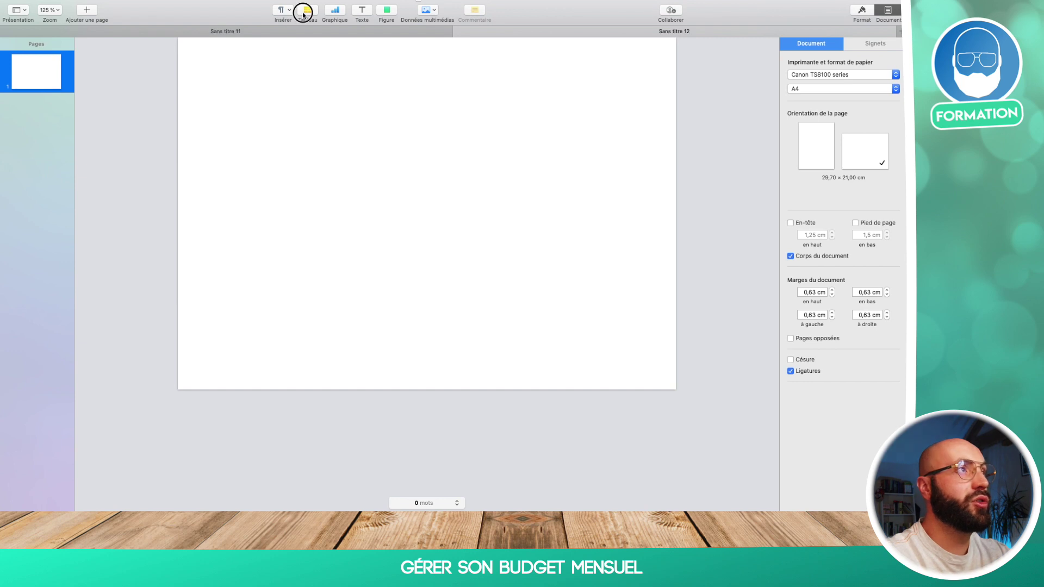
- Insert a plain table on the blank landscape page, set its text wrap to Aucun and move it to about X 1,28 cm, Y 3,21 cm
{"action": "left_click", "coordinate": [299, 88]}
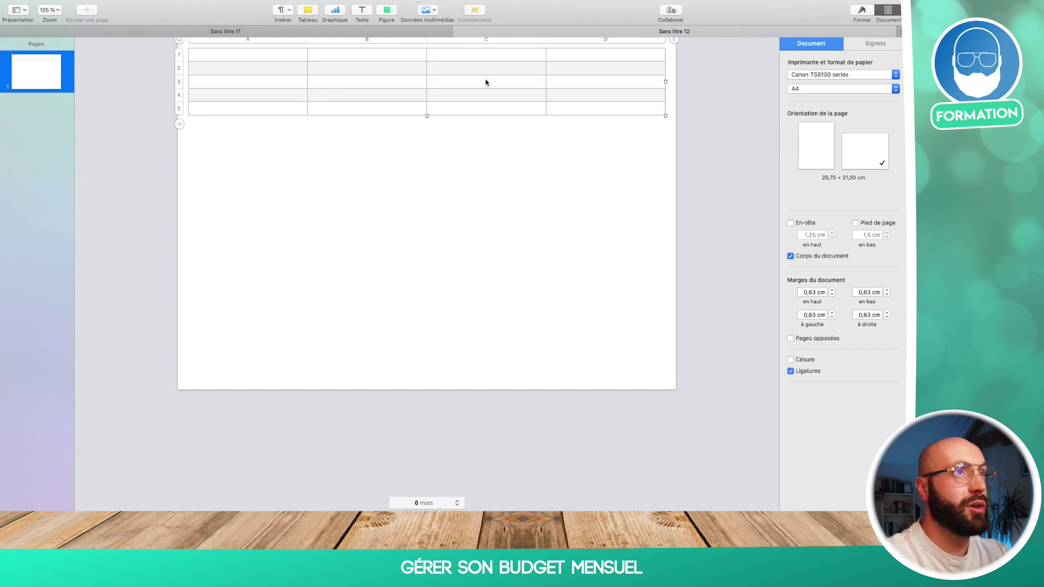
{"action": "left_click", "coordinate": [861, 11]}
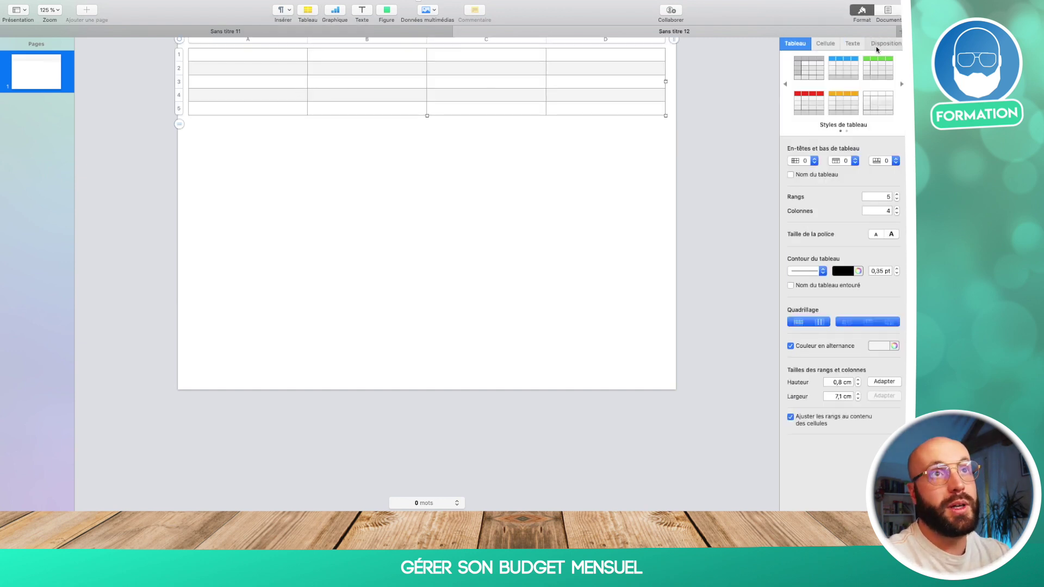
{"action": "left_click", "coordinate": [883, 43]}
{"action": "left_click", "coordinate": [813, 103]}
{"action": "left_click", "coordinate": [813, 114]}
{"action": "left_click", "coordinate": [647, 142]}
{"action": "left_click_drag", "start_coordinate": [576, 82], "coordinate": [580, 126]}
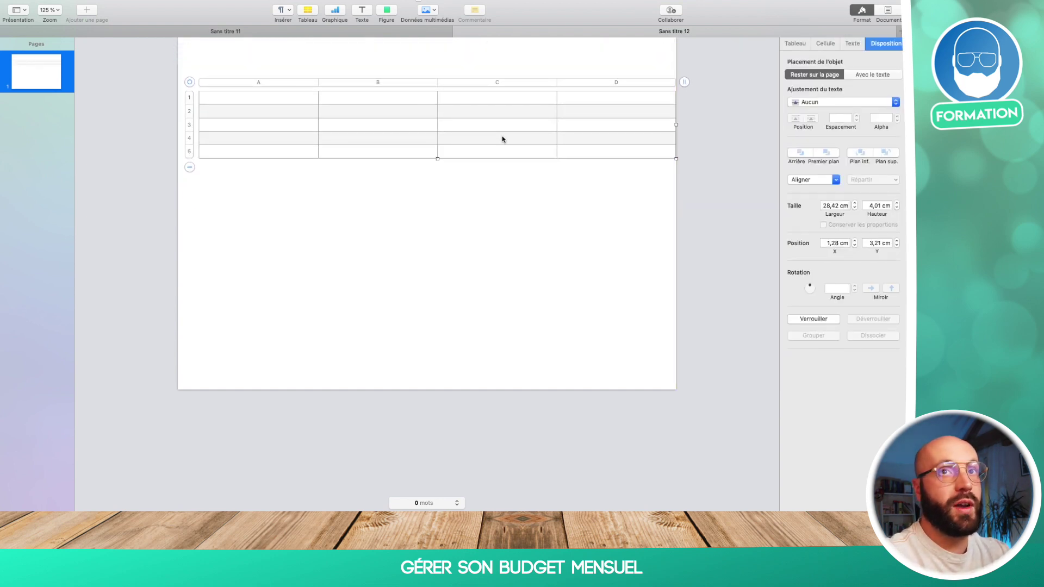
{"action": "left_click", "coordinate": [495, 105]}
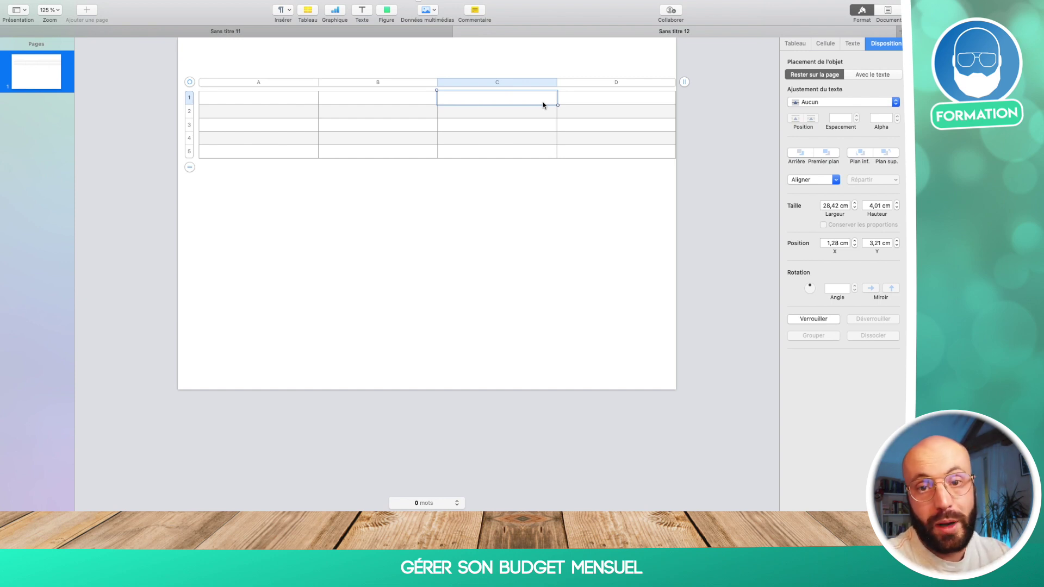
{"action": "key", "text": "shift+Right"}
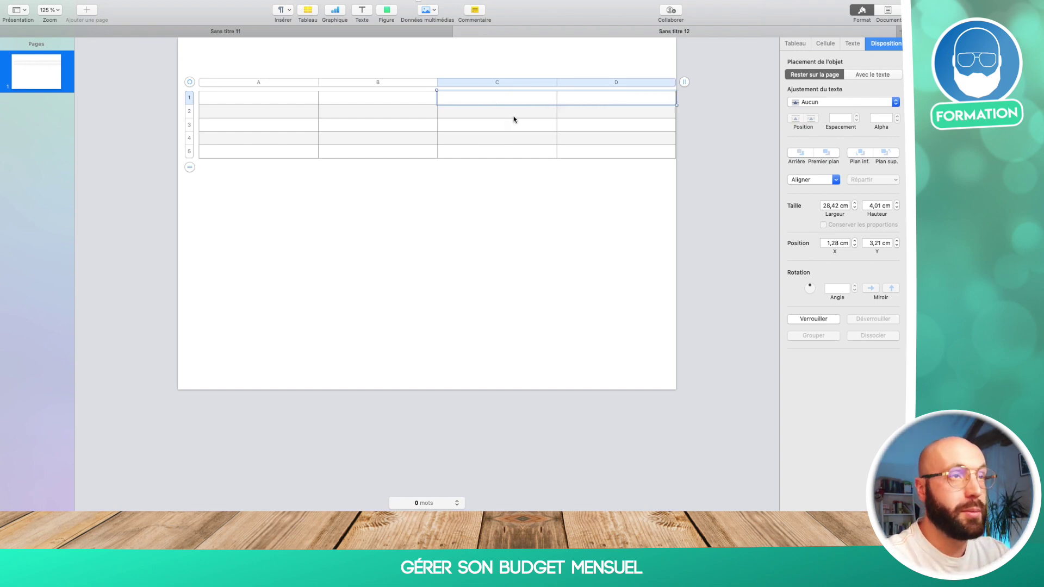
{"action": "right_click", "coordinate": [514, 119]}
{"action": "left_click", "coordinate": [515, 103]}
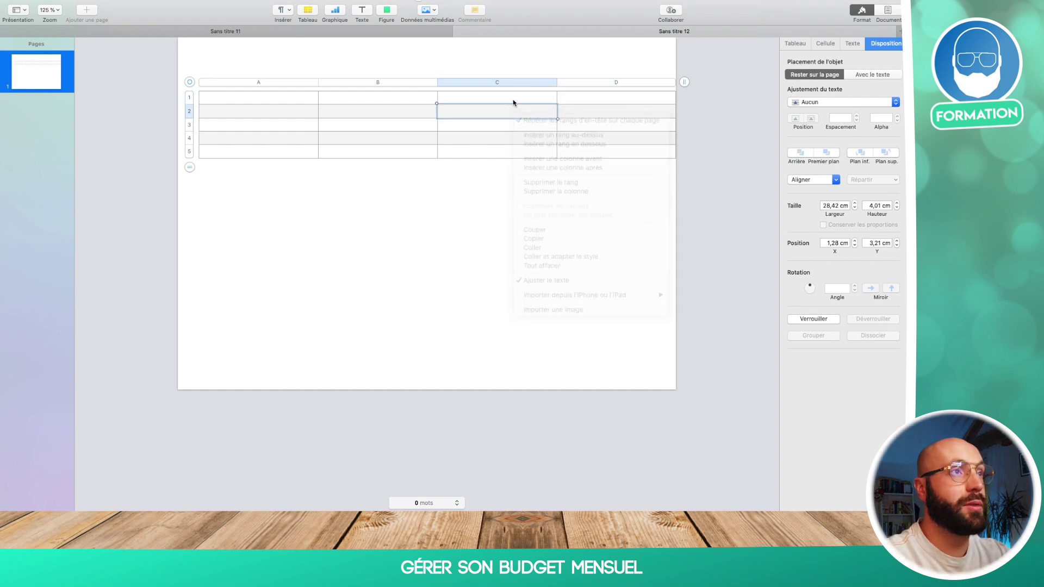
- Reduce the table to two columns and narrow it to about 12,93 cm wide
{"action": "left_click", "coordinate": [684, 81]}
{"action": "left_click", "coordinate": [686, 84]}
{"action": "left_click", "coordinate": [686, 84]}
{"action": "left_click", "coordinate": [693, 124]}
{"action": "left_click", "coordinate": [625, 131]}
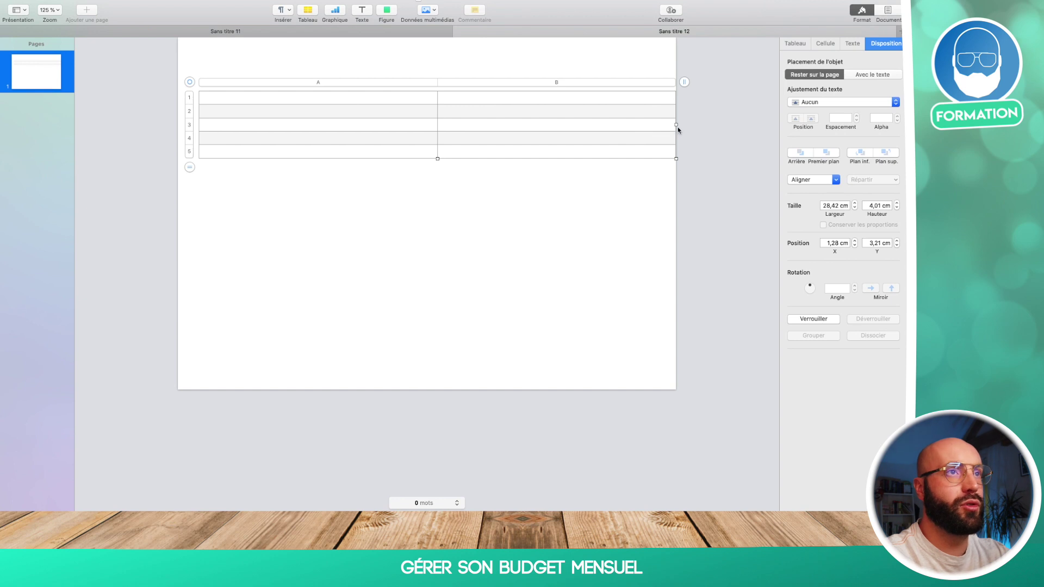
{"action": "left_click_drag", "start_coordinate": [676, 125], "coordinate": [416, 125]}
- Merge the two cells of the table's first row
{"action": "left_click", "coordinate": [275, 98]}
{"action": "key", "text": "shift+Right"}
{"action": "right_click", "coordinate": [273, 100]}
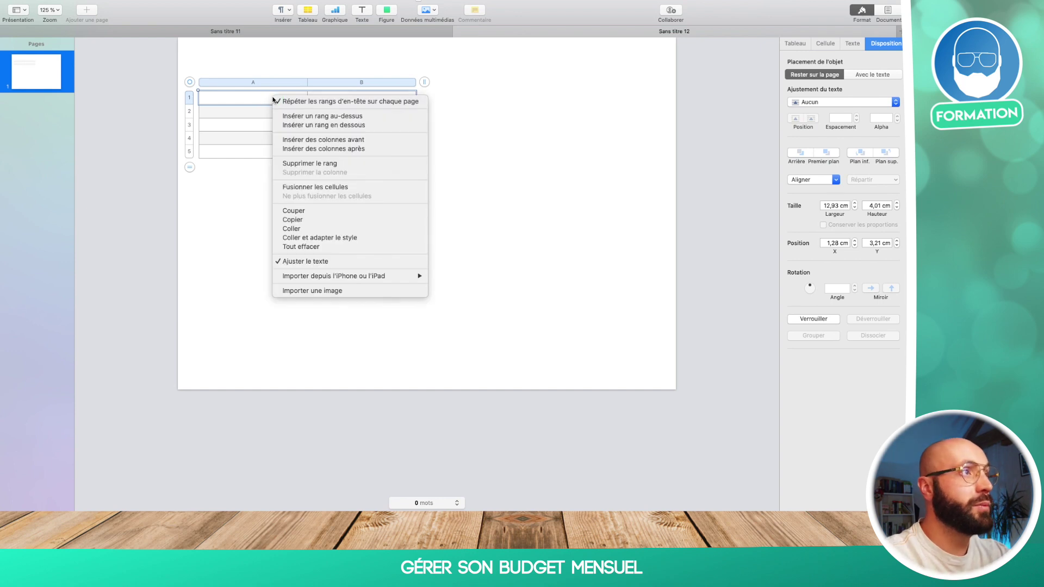
{"action": "left_click", "coordinate": [291, 187]}
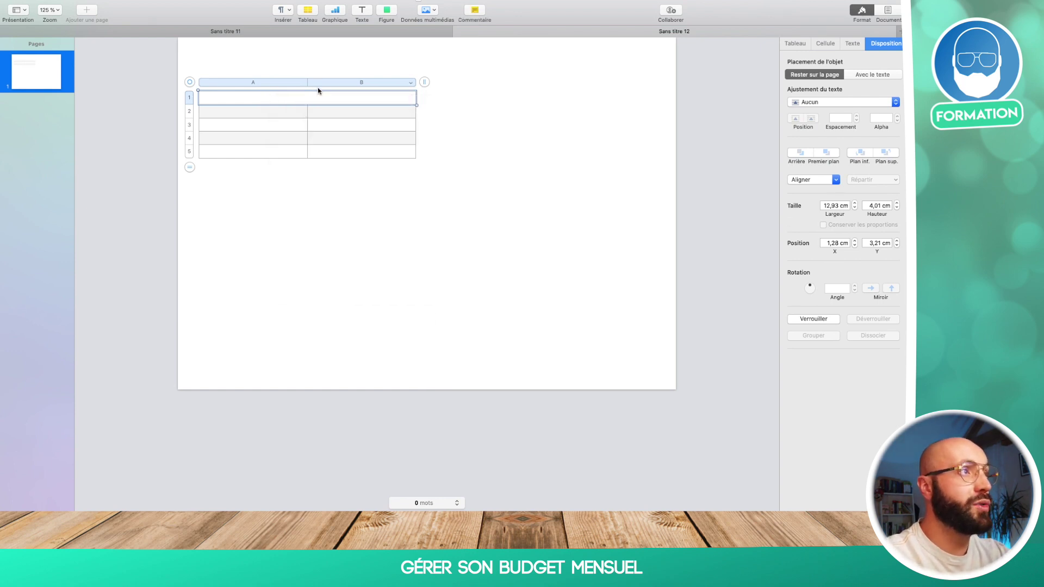
- Enter "Entrées d'argent fixe" as the heading in the merged first row
{"action": "left_click", "coordinate": [319, 96]}
{"action": "type", "text": "E"}
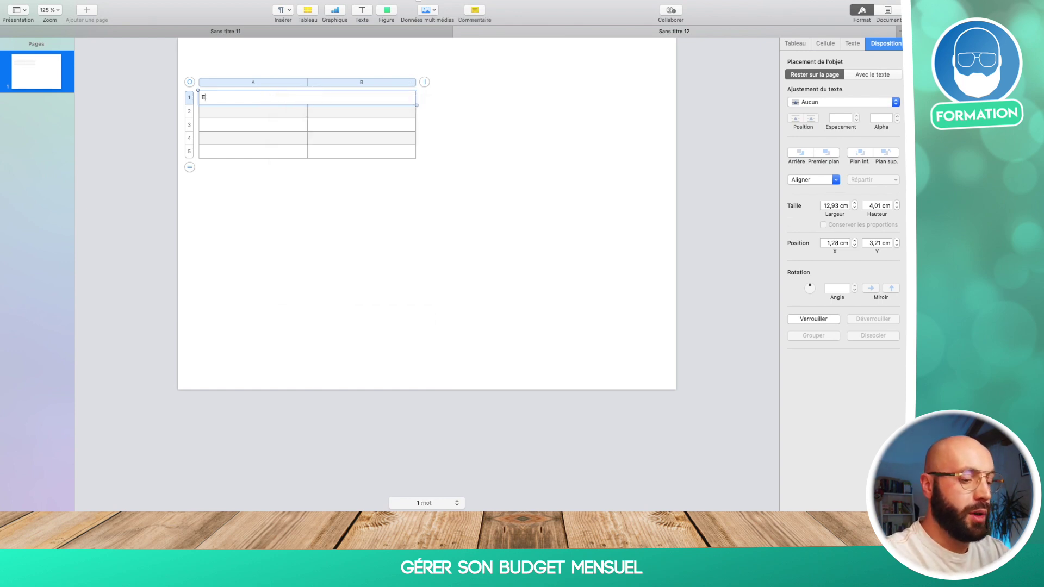
{"action": "type", "text": "ntrées d'argent"}
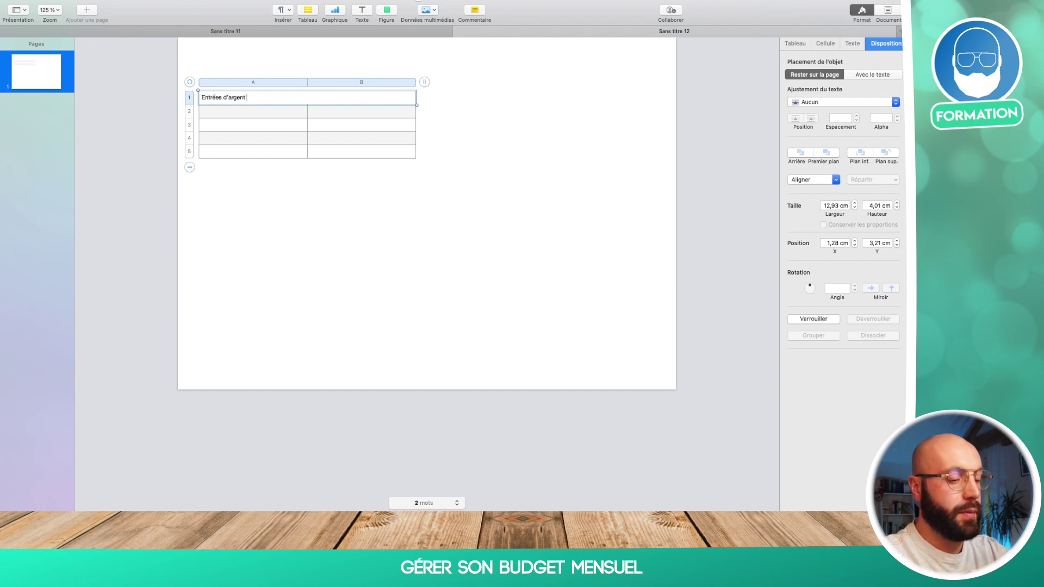
{"action": "type", "text": "fixe"}
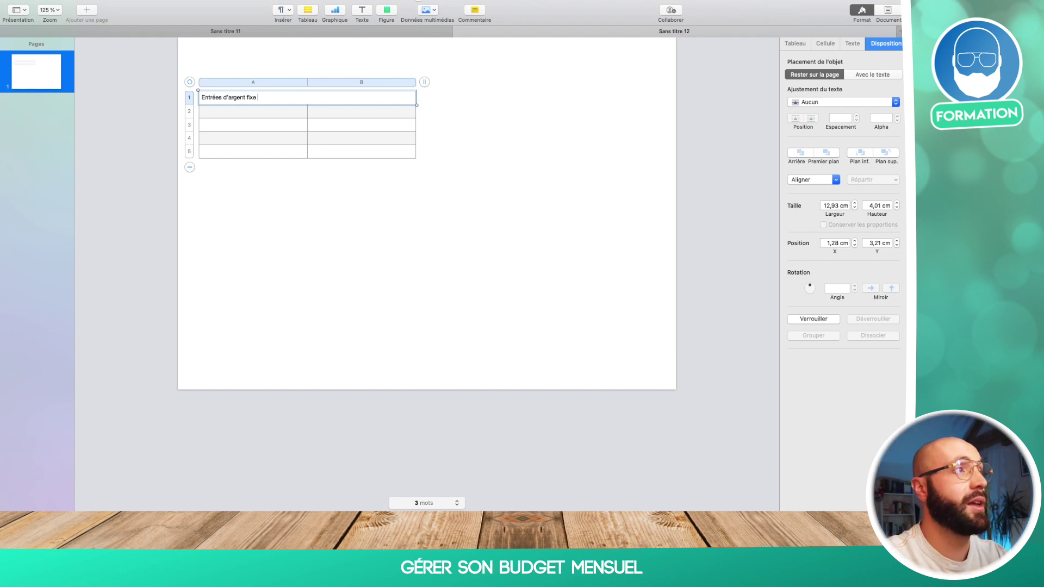
{"action": "left_click", "coordinate": [255, 165]}
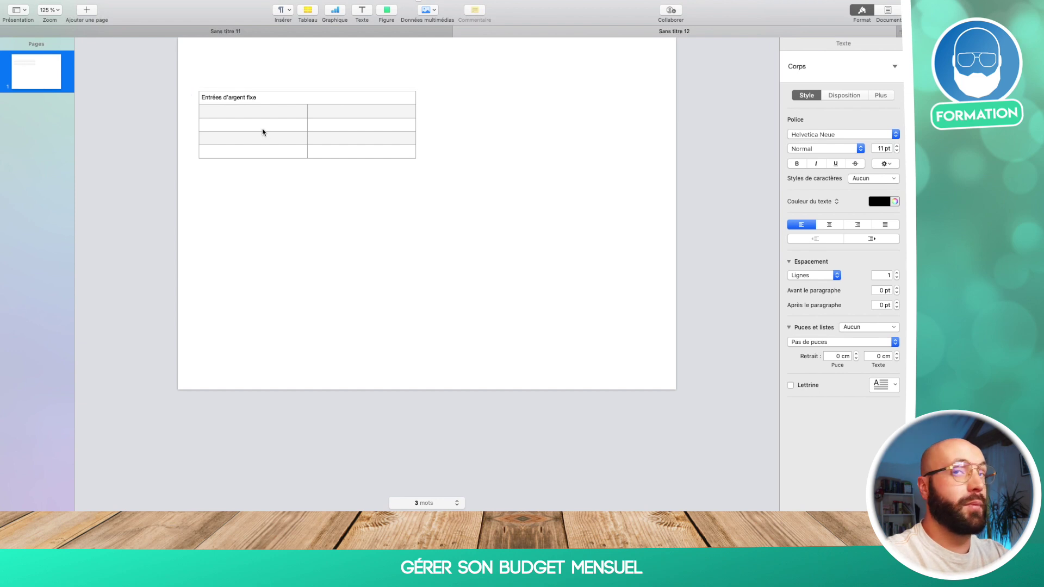
{"action": "left_click", "coordinate": [277, 155]}
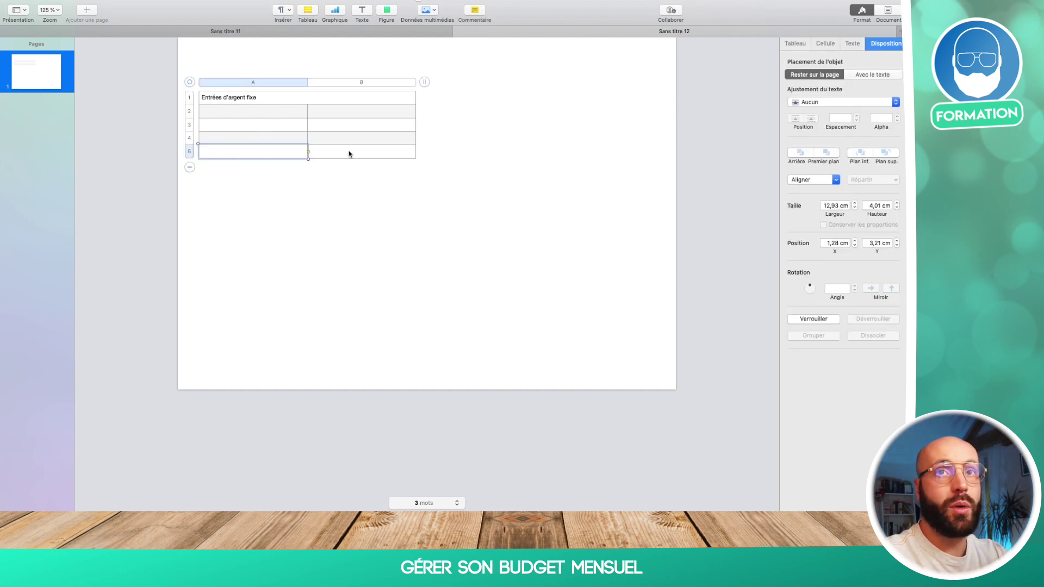
{"action": "left_click", "coordinate": [358, 156]}
{"action": "left_click", "coordinate": [296, 160]}
- Label the first two rows under the heading "Salaire 1" and "Salaire 2" in column A
{"action": "double_click", "coordinate": [273, 112]}
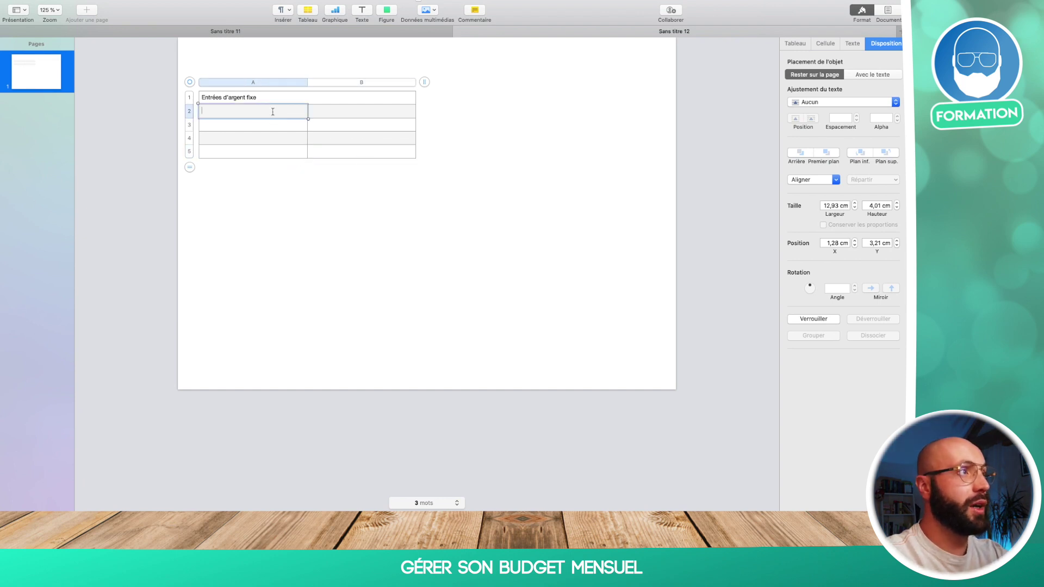
{"action": "type", "text": "Sal"}
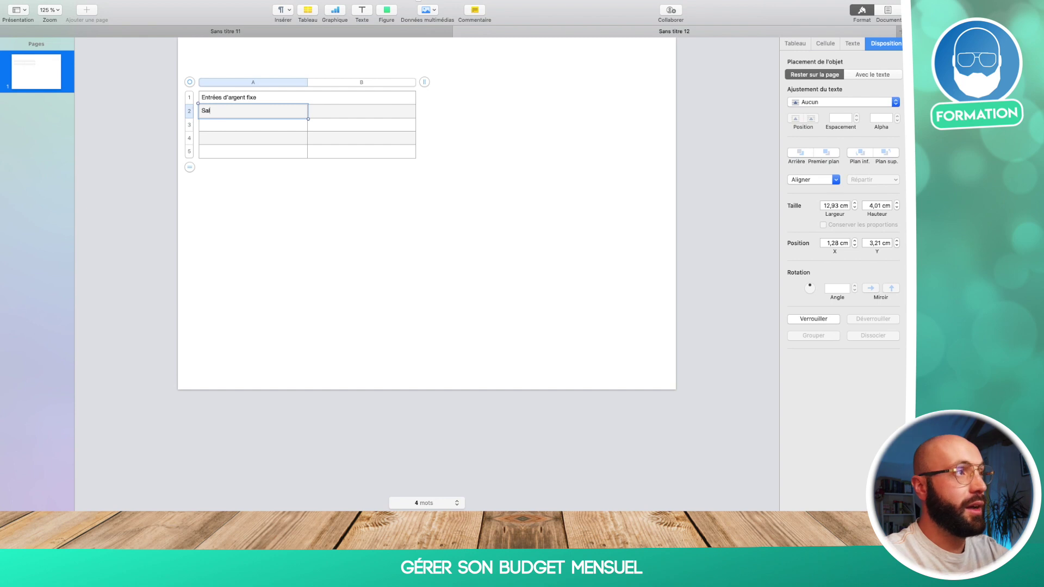
{"action": "type", "text": "aire 1"}
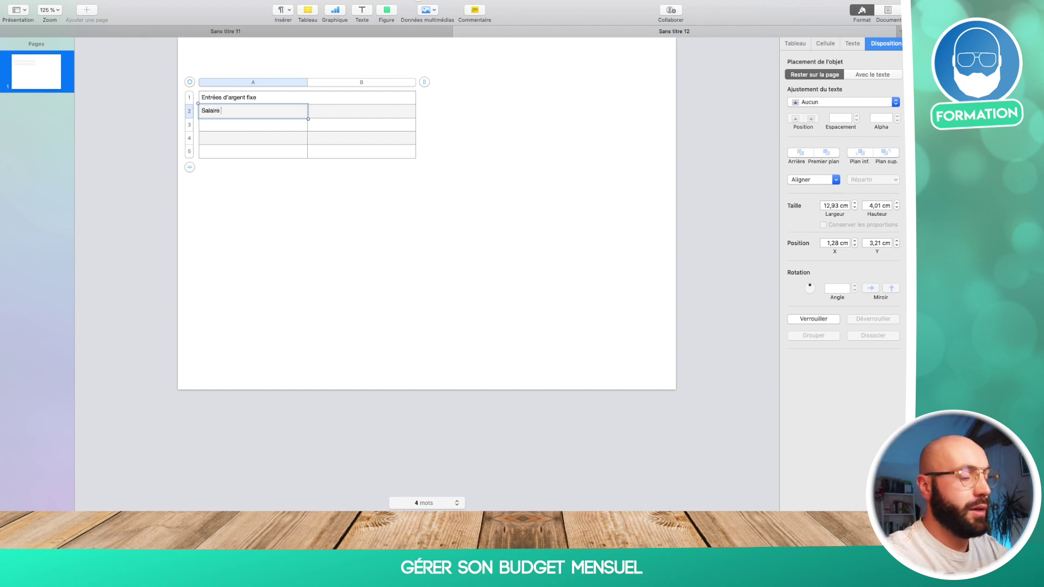
{"action": "left_click", "coordinate": [274, 129]}
{"action": "type", "text": "Salaire 2"}
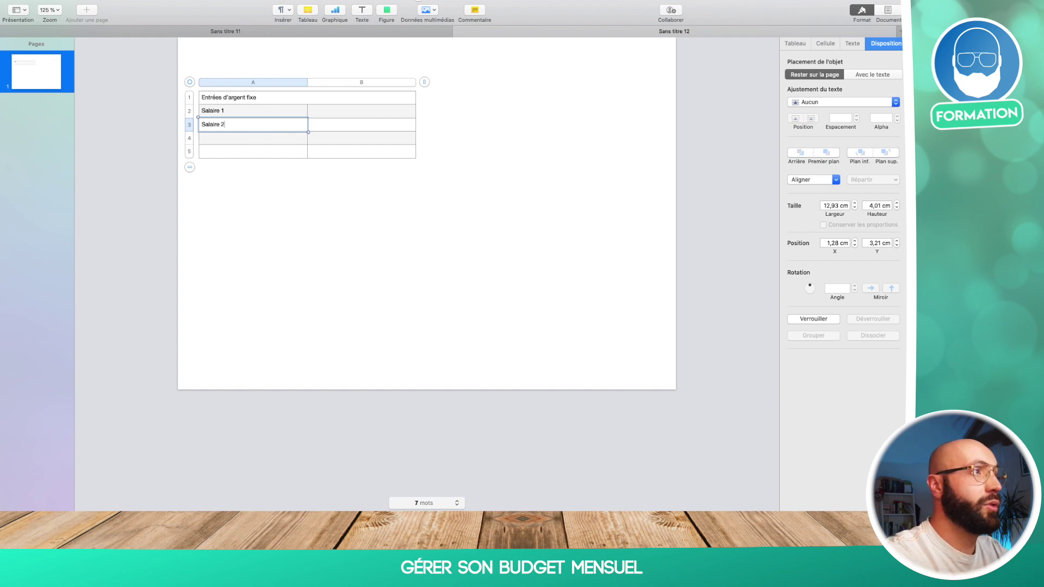
- Remove the last row so the table has four rows
{"action": "left_click", "coordinate": [288, 162]}
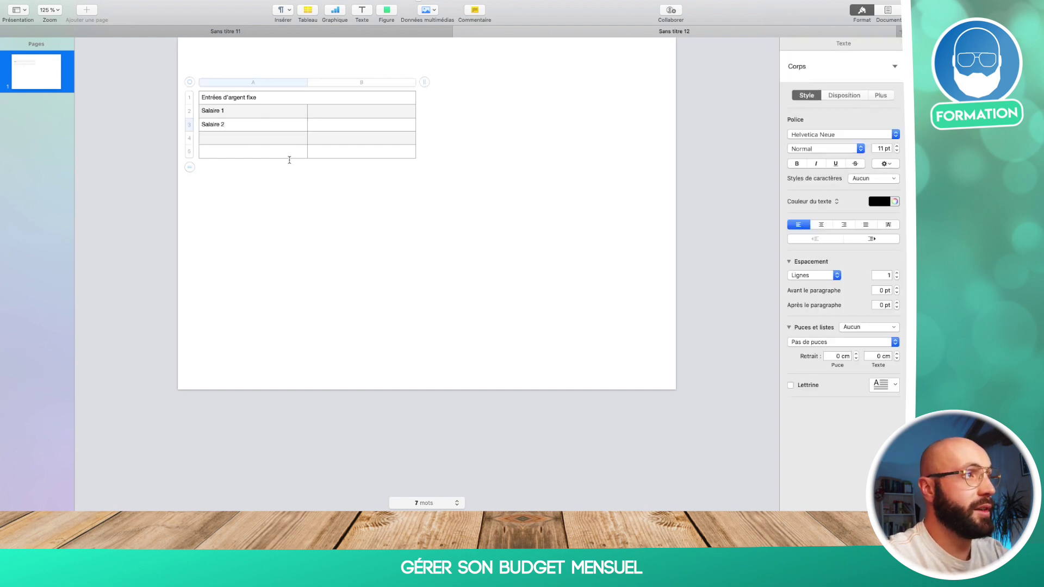
{"action": "left_click", "coordinate": [254, 143]}
{"action": "left_click", "coordinate": [251, 152]}
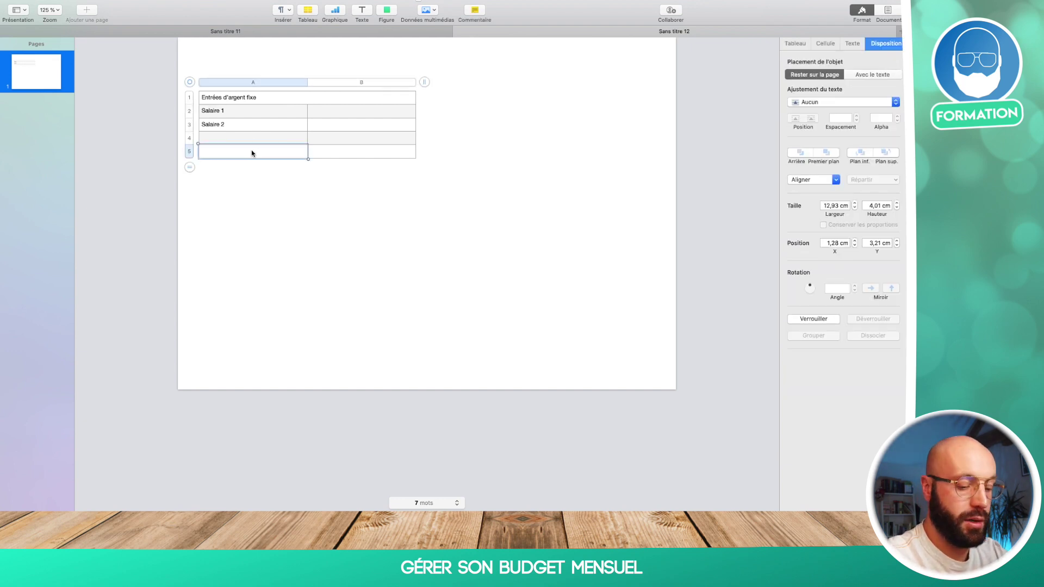
{"action": "left_click", "coordinate": [190, 167]}
{"action": "left_click", "coordinate": [190, 173]}
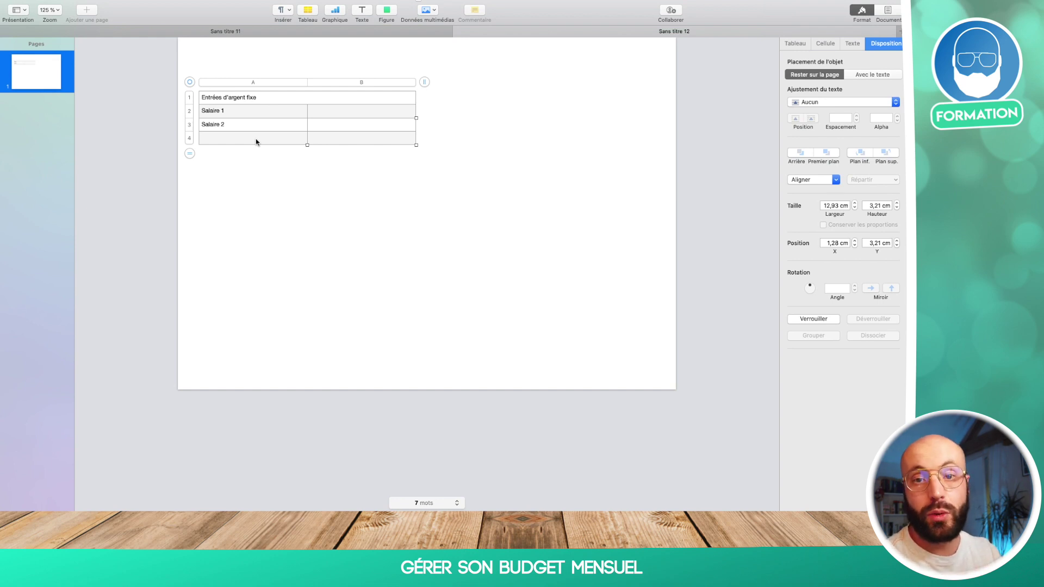
- Enter "Total" in the first cell of the table's last row
{"action": "left_click", "coordinate": [239, 143]}
{"action": "type", "text": "Total"}
{"action": "left_click", "coordinate": [340, 158]}
{"action": "left_click", "coordinate": [336, 116]}
{"action": "left_click", "coordinate": [336, 115]}
{"action": "double_click", "coordinate": [337, 125]}
{"action": "double_click", "coordinate": [338, 137]}
{"action": "left_click", "coordinate": [347, 168]}
- Fill the Entrées d'argent fixe heading cell with green
{"action": "left_click", "coordinate": [268, 100]}
{"action": "left_click", "coordinate": [269, 102]}
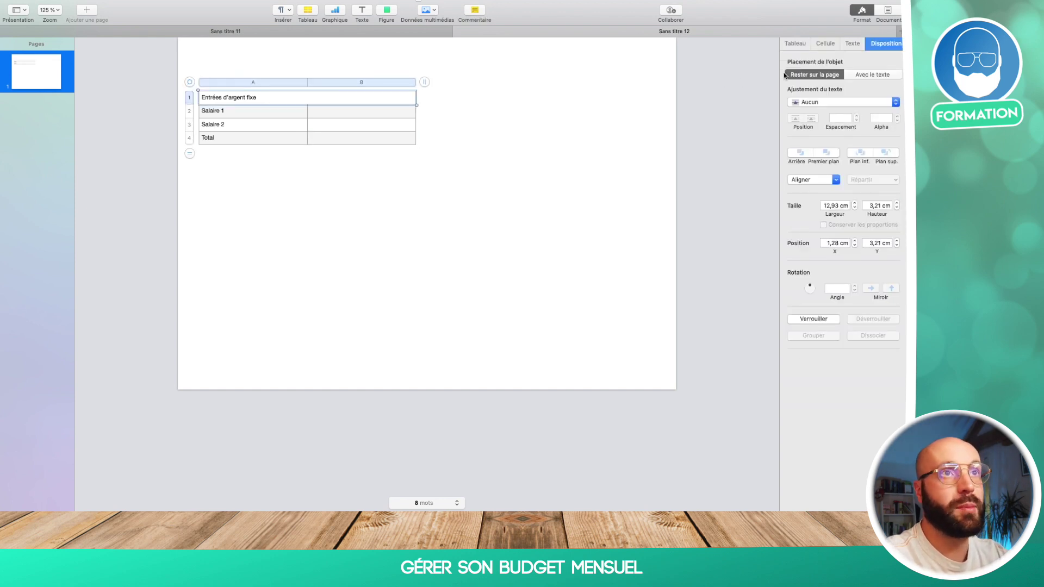
{"action": "left_click", "coordinate": [825, 43]}
{"action": "left_click", "coordinate": [885, 114]}
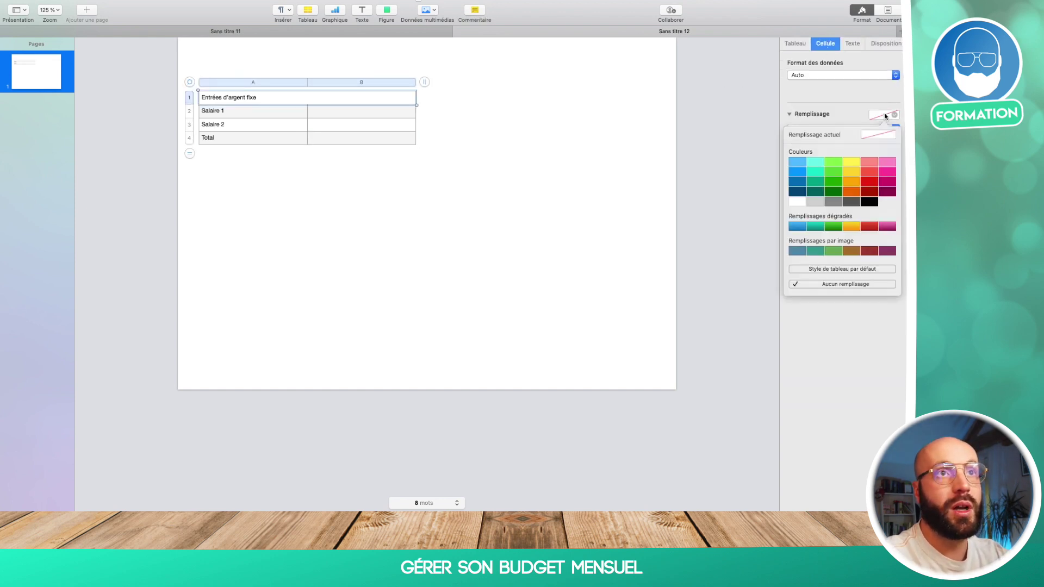
{"action": "left_click", "coordinate": [838, 185]}
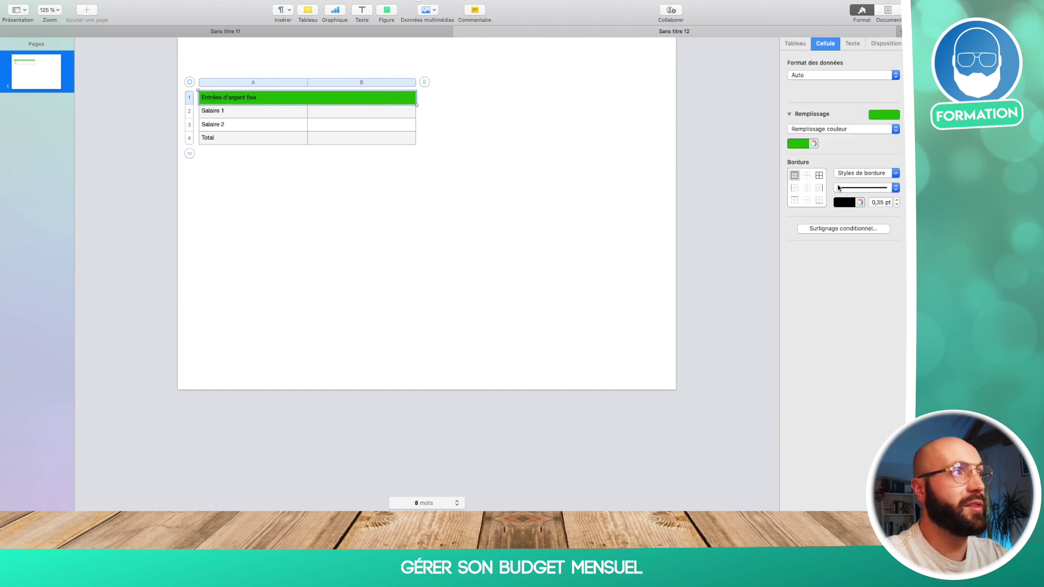
- Set the font of the Entrées d'argent fixe heading to Single Sleeve
{"action": "left_click", "coordinate": [852, 44]}
{"action": "left_click", "coordinate": [842, 135]}
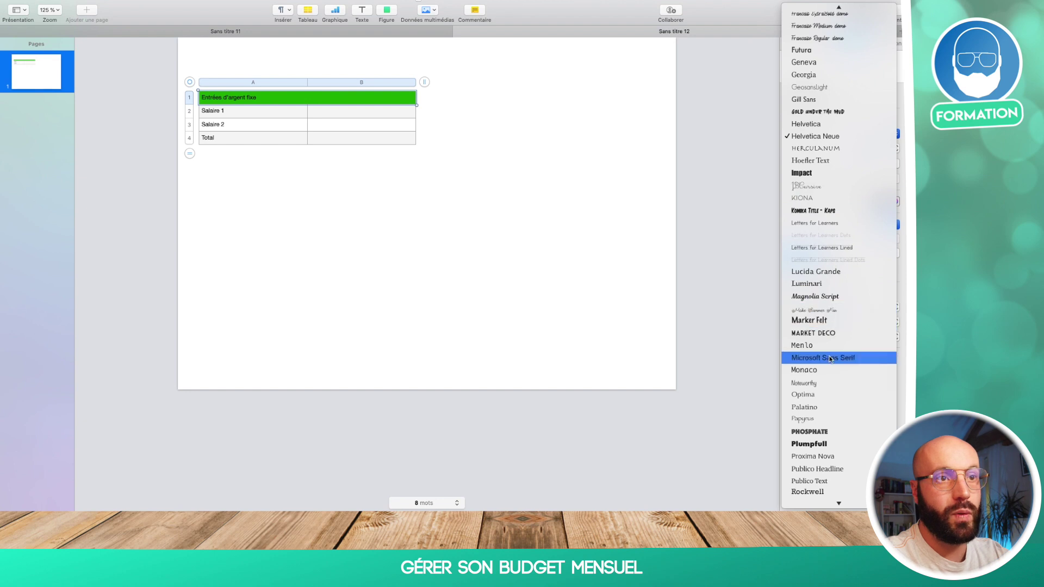
{"action": "scroll", "coordinate": [828, 422], "scroll_direction": "down", "scroll_amount": 5}
{"action": "scroll", "coordinate": [827, 423], "scroll_direction": "down", "scroll_amount": 2}
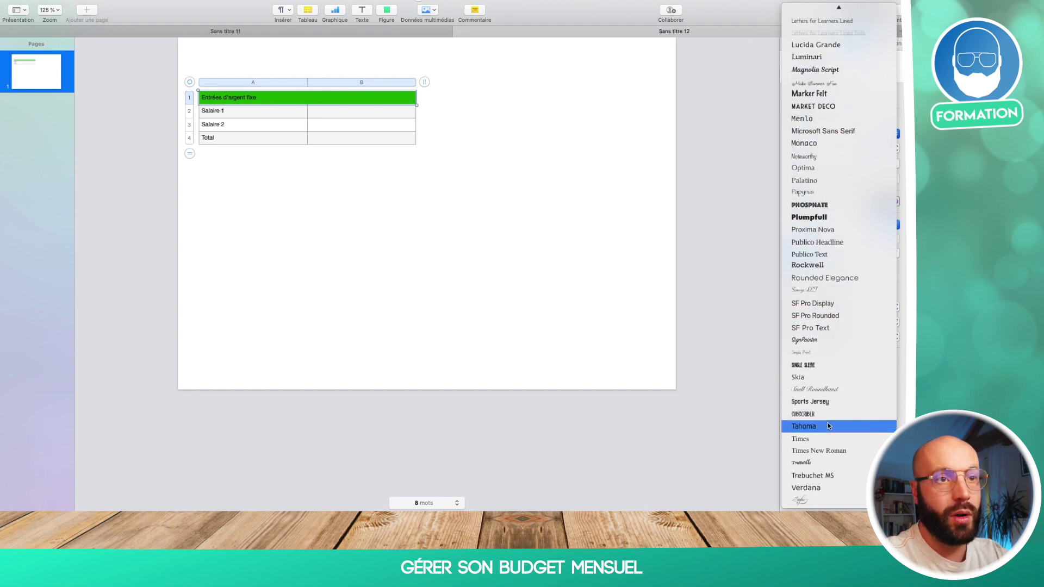
{"action": "left_click", "coordinate": [833, 365]}
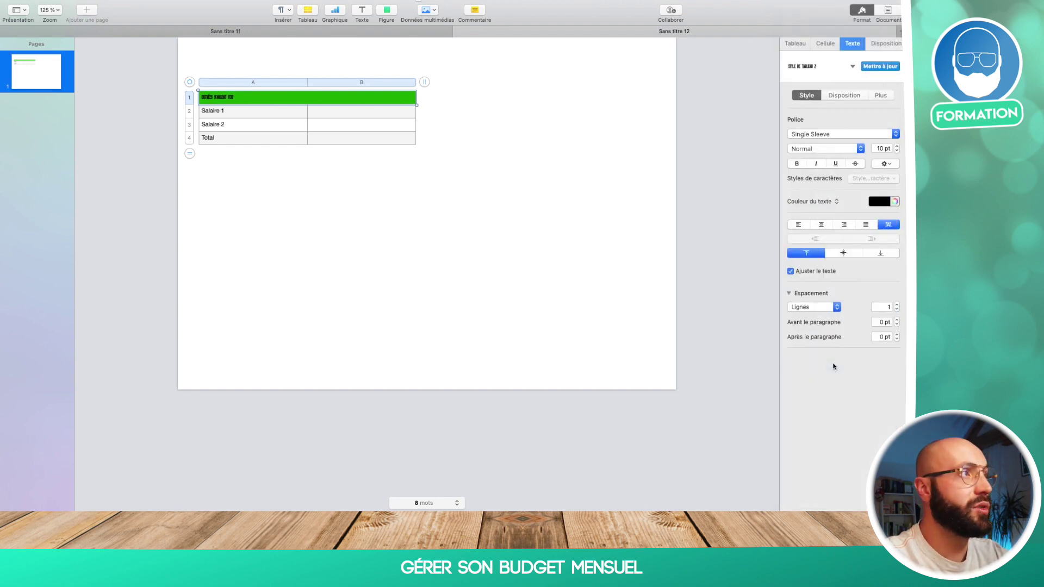
- Change the font of the Entrées d'argent fixe heading to Kiona
{"action": "left_click", "coordinate": [889, 135]}
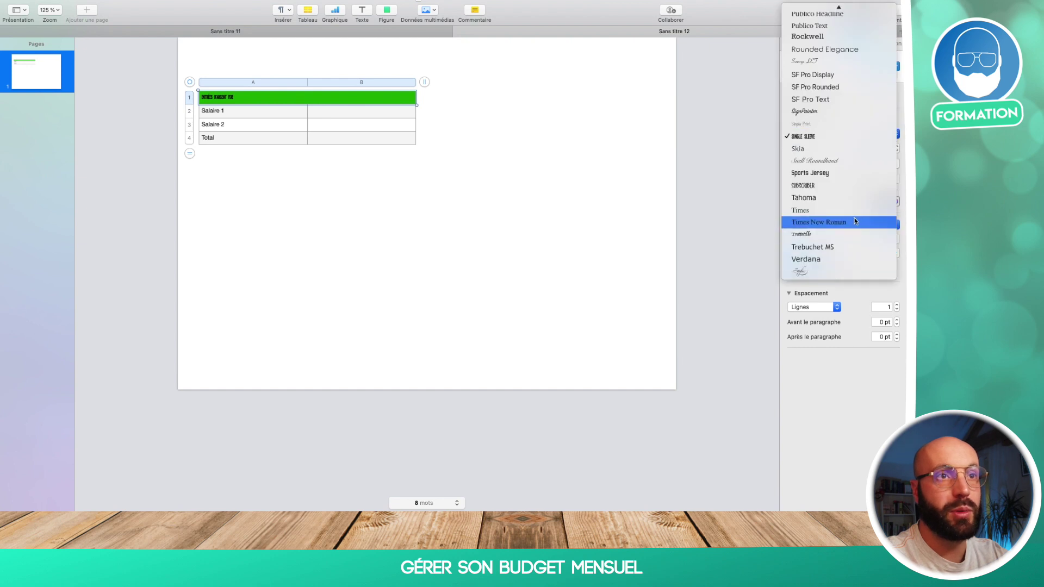
{"action": "scroll", "coordinate": [850, 237], "scroll_direction": "up", "scroll_amount": 12}
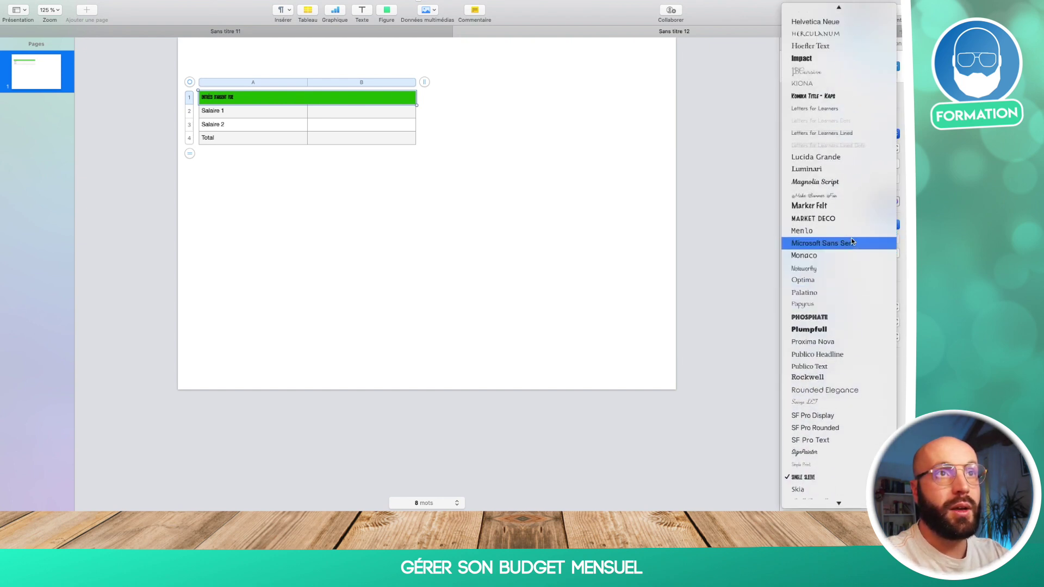
{"action": "scroll", "coordinate": [838, 185], "scroll_direction": "up", "scroll_amount": 4}
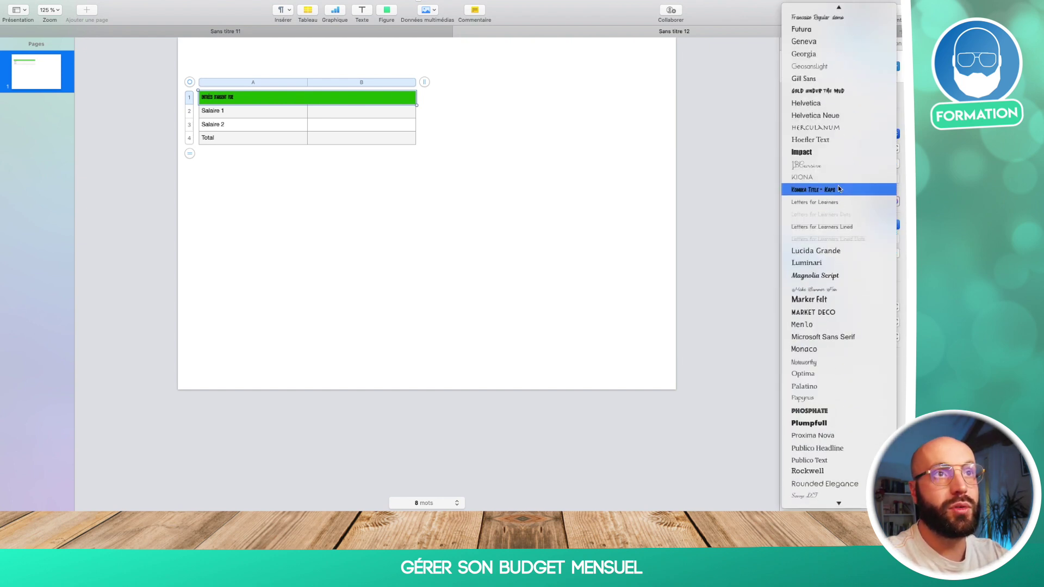
{"action": "left_click", "coordinate": [833, 177]}
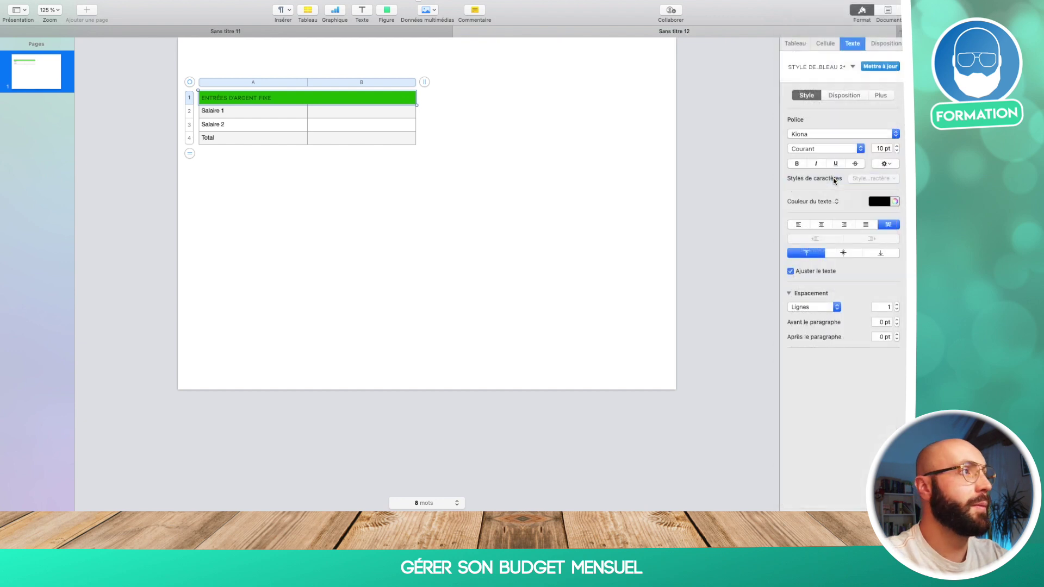
- Make the Entrées d'argent fixe heading text white and set its size to 14 pt
{"action": "left_click", "coordinate": [885, 203]}
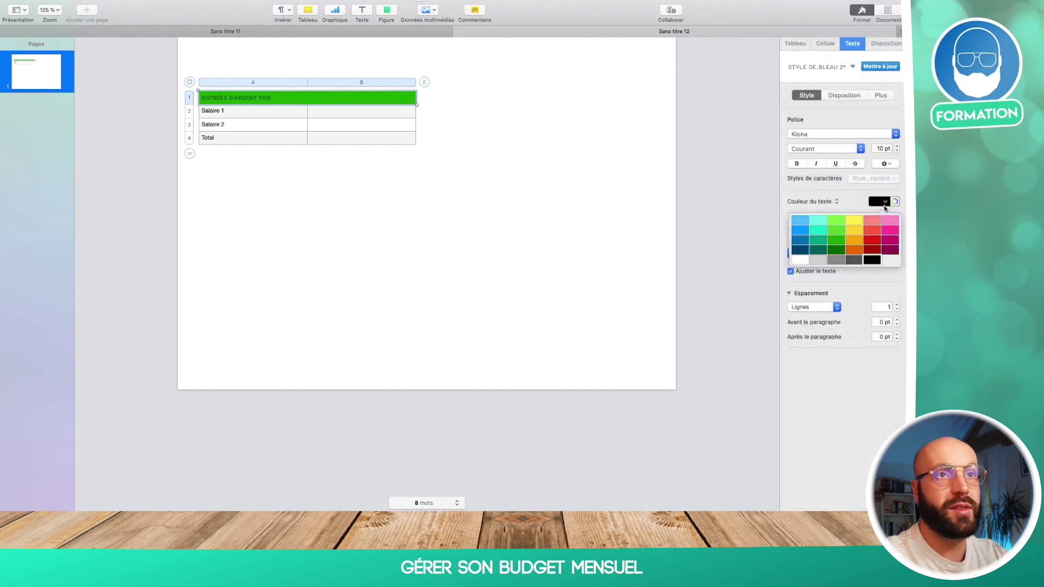
{"action": "left_click", "coordinate": [806, 259]}
{"action": "left_click", "coordinate": [896, 146]}
{"action": "left_click", "coordinate": [897, 146]}
{"action": "left_click", "coordinate": [896, 146]}
{"action": "left_click", "coordinate": [896, 147]}
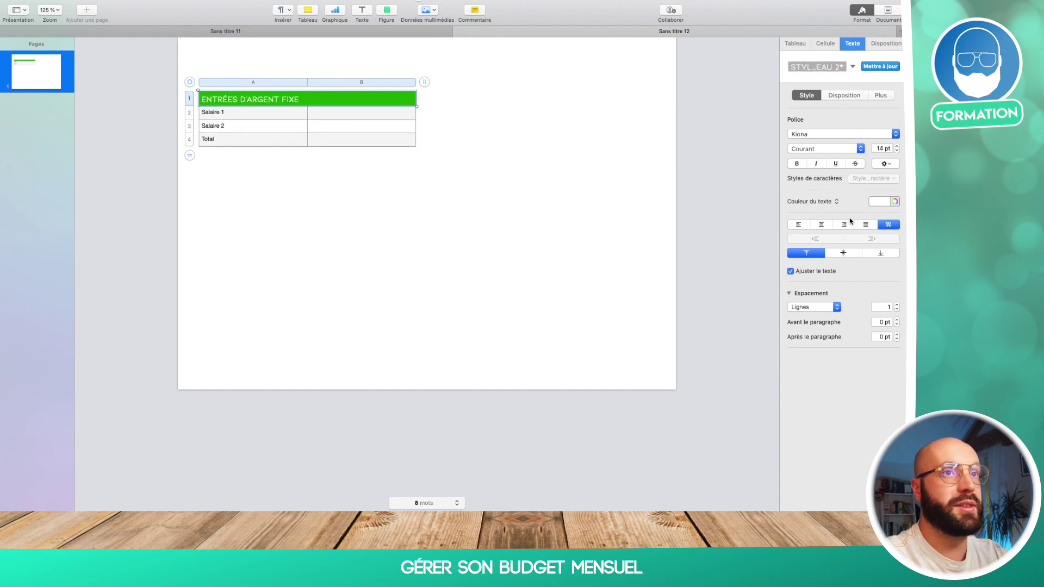
- Centre the Entrées d'argent fixe heading horizontally and vertically in its cell and make the heading row slightly taller
{"action": "left_click", "coordinate": [822, 225]}
{"action": "left_click", "coordinate": [843, 254]}
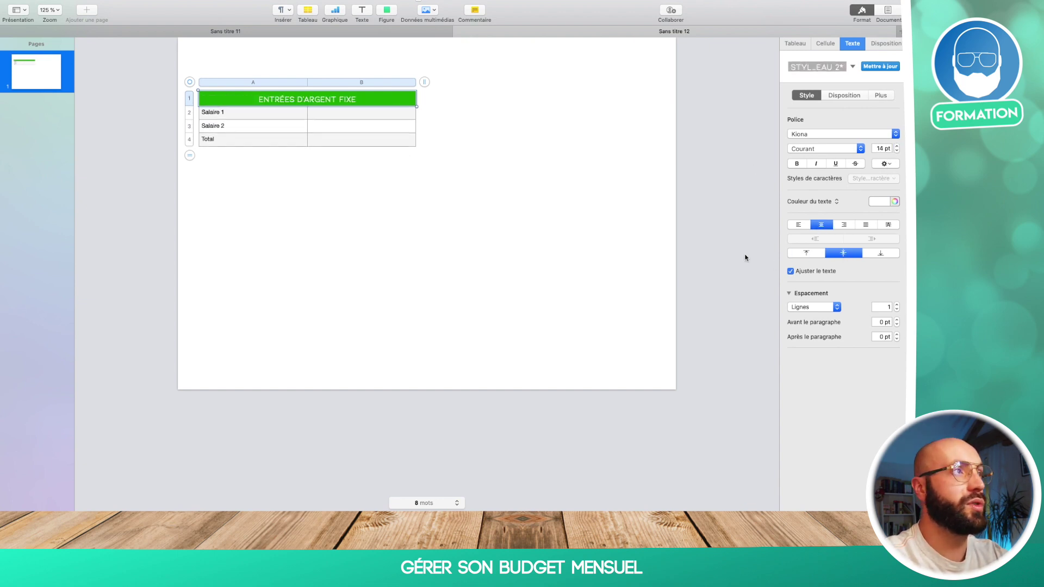
{"action": "left_click", "coordinate": [418, 174]}
{"action": "left_click", "coordinate": [347, 119]}
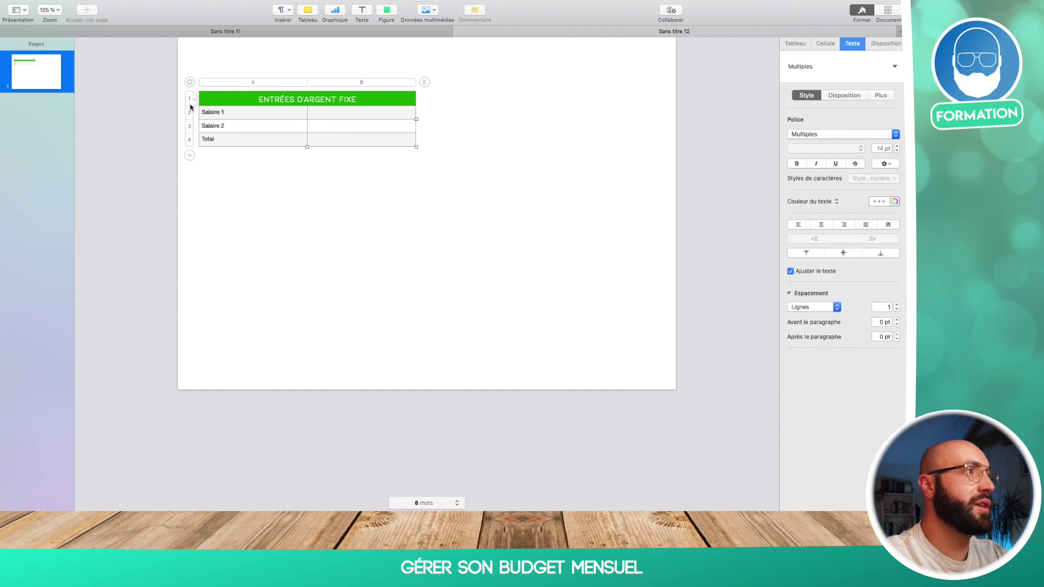
{"action": "left_click_drag", "start_coordinate": [187, 106], "coordinate": [187, 111]}
{"action": "left_click", "coordinate": [250, 163]}
- Replace the "Total" label in the table's last row with "Total revenus"
{"action": "left_click", "coordinate": [275, 128]}
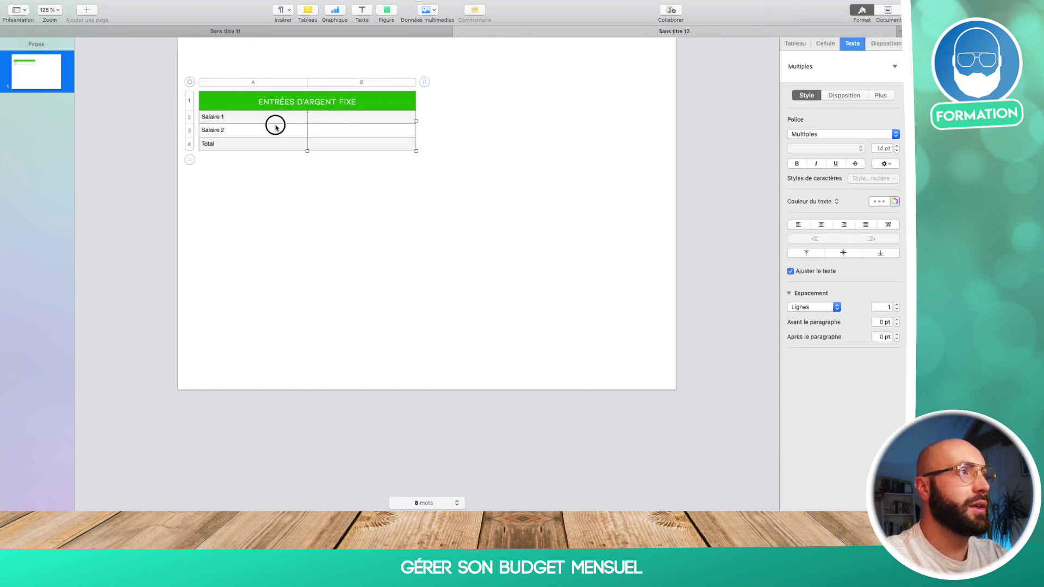
{"action": "left_click", "coordinate": [276, 128]}
{"action": "left_click", "coordinate": [277, 121]}
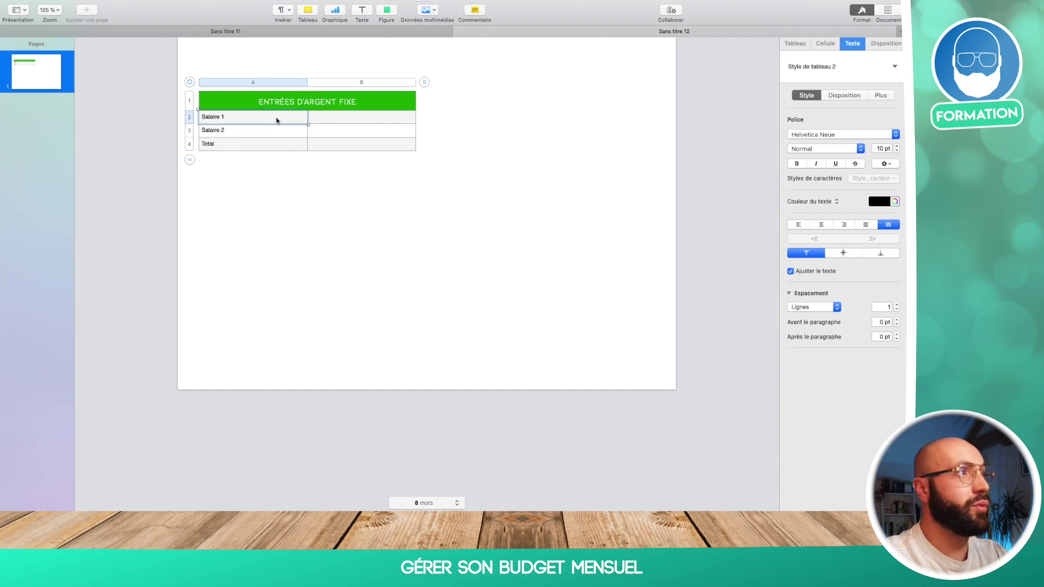
{"action": "left_click", "coordinate": [280, 145]}
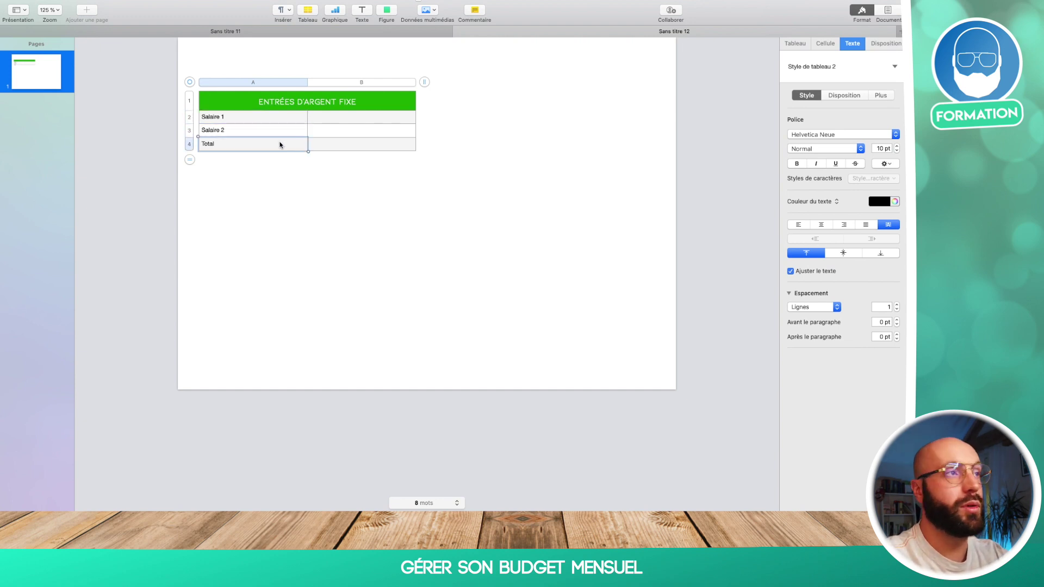
{"action": "double_click", "coordinate": [280, 145]}
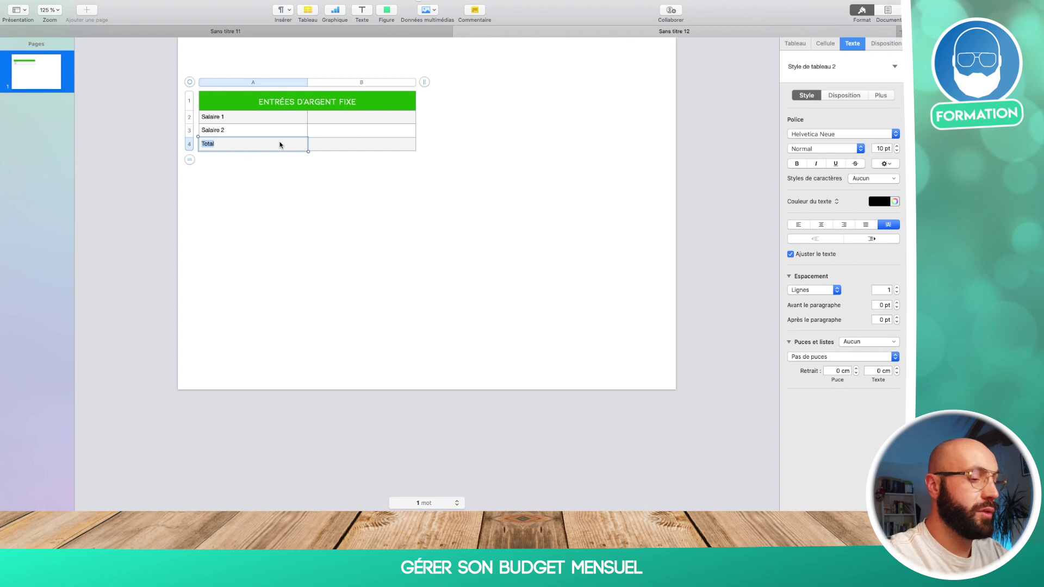
{"action": "type", "text": "Revenus"}
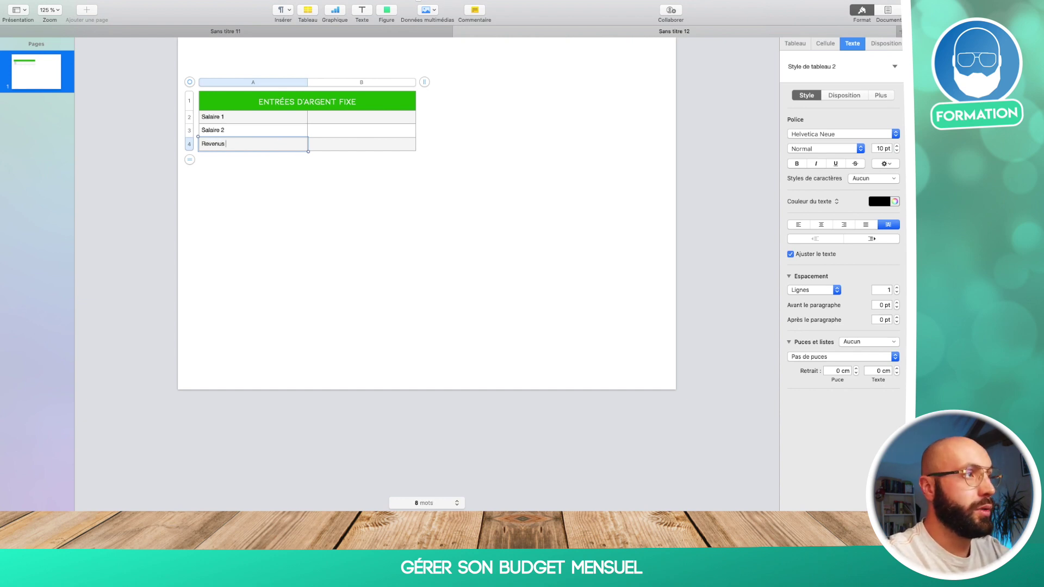
{"action": "key", "text": "BackSpace"}
{"action": "key", "text": "BackSpace"}
{"action": "key", "text": "BackSpace"}
{"action": "key", "text": "BackSpace"}
{"action": "key", "text": "BackSpace"}
{"action": "key", "text": "BackSpace"}
{"action": "key", "text": "BackSpace"}
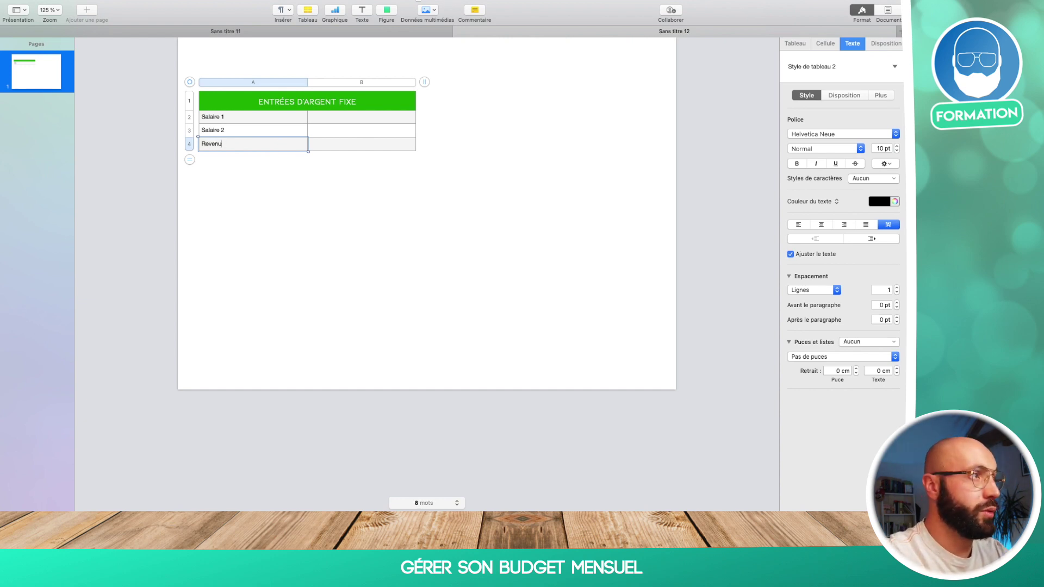
{"action": "type", "text": "Total revenus"}
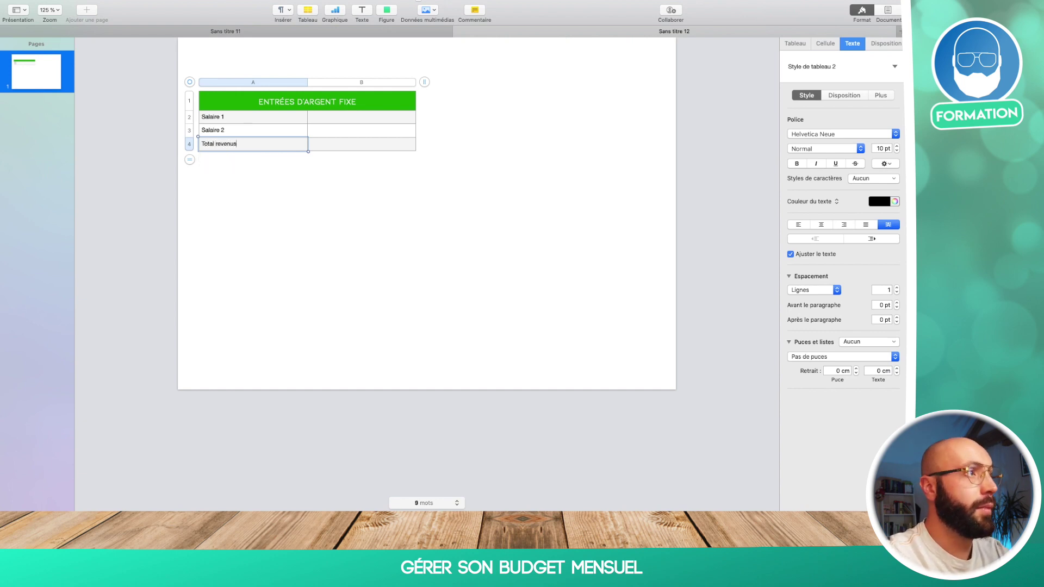
- Enter 1200 as the amount for both Salaire 1 and Salaire 2 in column B
{"action": "left_click", "coordinate": [358, 144]}
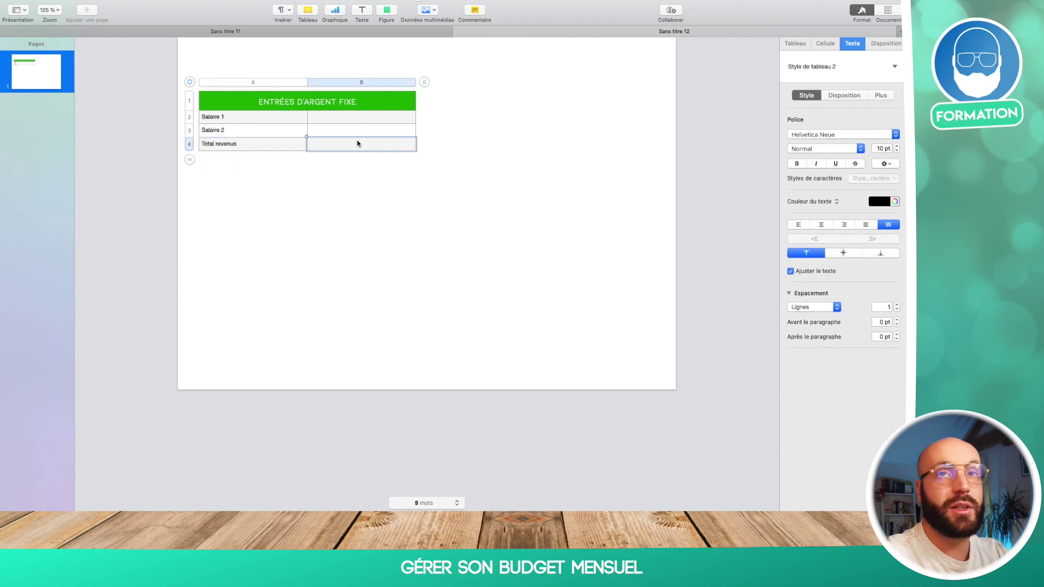
{"action": "left_click", "coordinate": [351, 119]}
{"action": "left_click", "coordinate": [351, 119]}
{"action": "type", "text": "1200"}
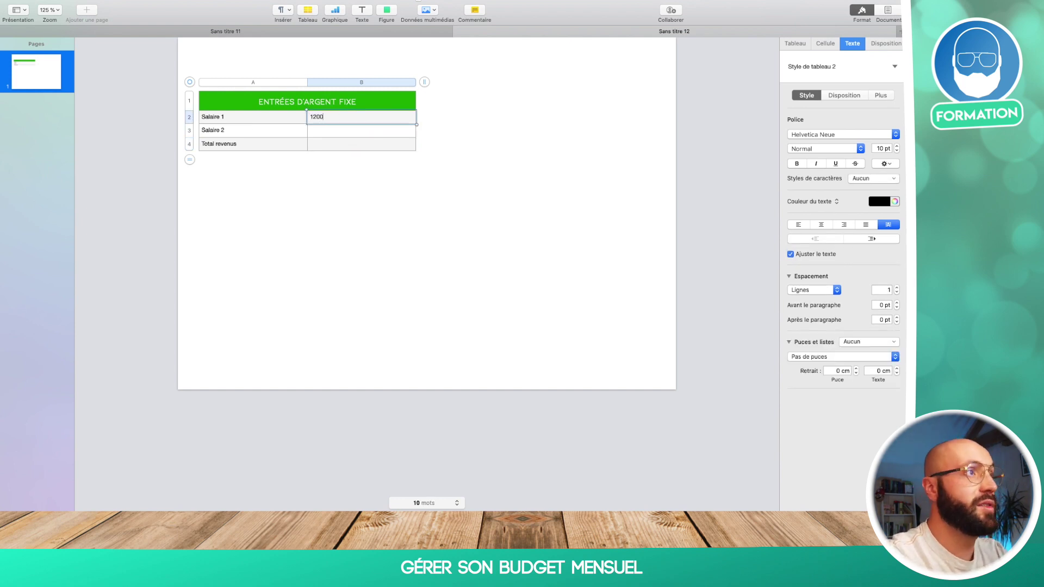
{"action": "left_click", "coordinate": [367, 126]}
{"action": "type", "text": "1200"}
{"action": "left_click", "coordinate": [485, 148]}
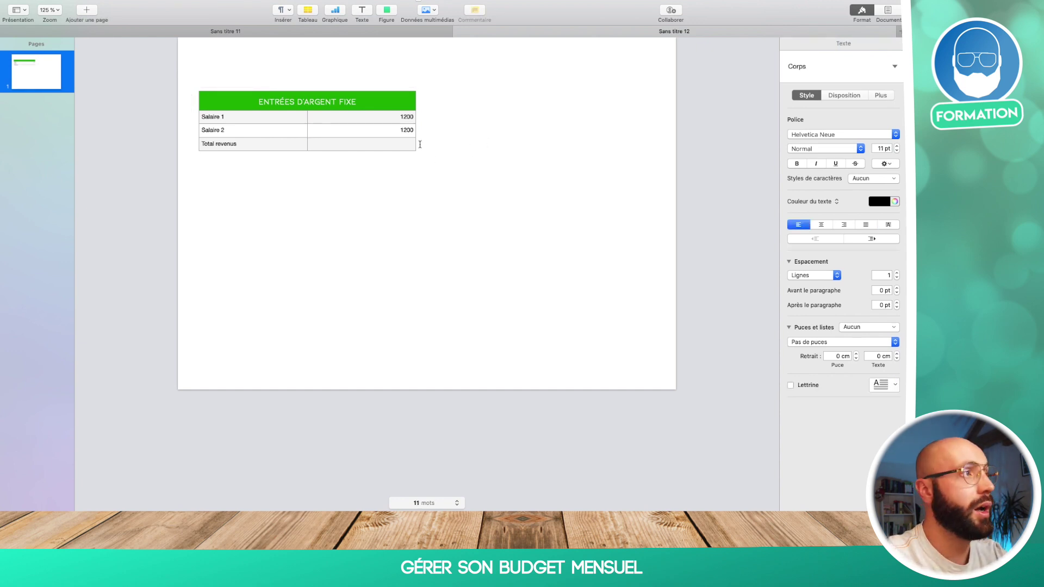
- Enter a formula in the Total revenus amount cell that adds the two salaries, B2 + B3
{"action": "double_click", "coordinate": [396, 148]}
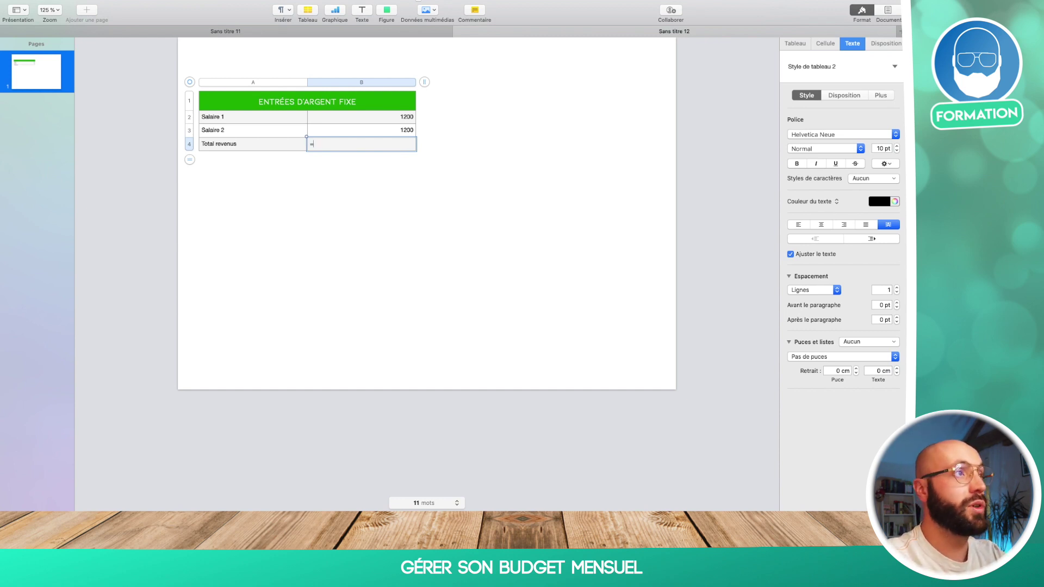
{"action": "type", "text": "="}
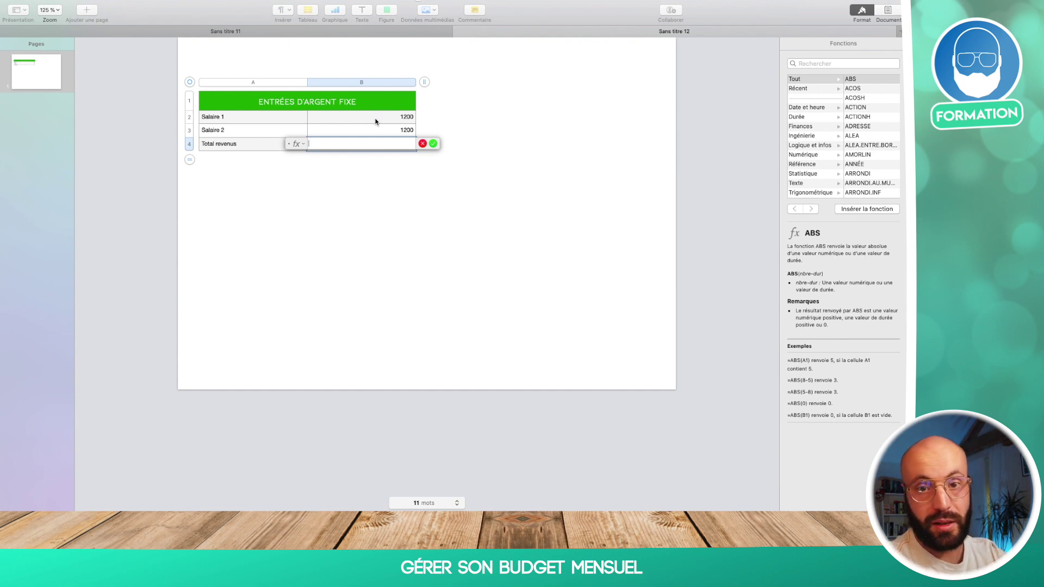
{"action": "left_click", "coordinate": [375, 121]}
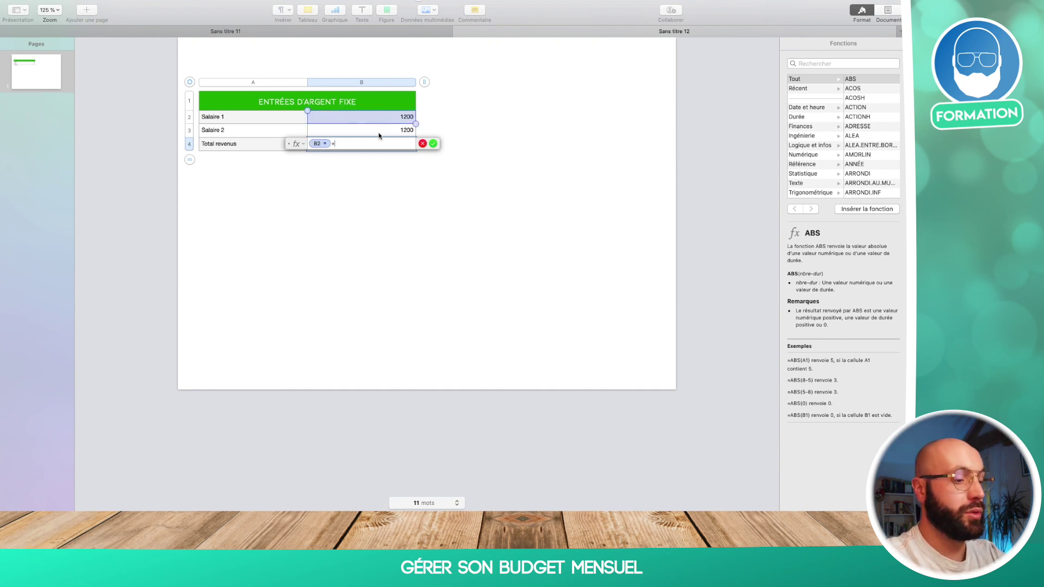
{"action": "type", "text": "+"}
{"action": "left_click", "coordinate": [388, 132]}
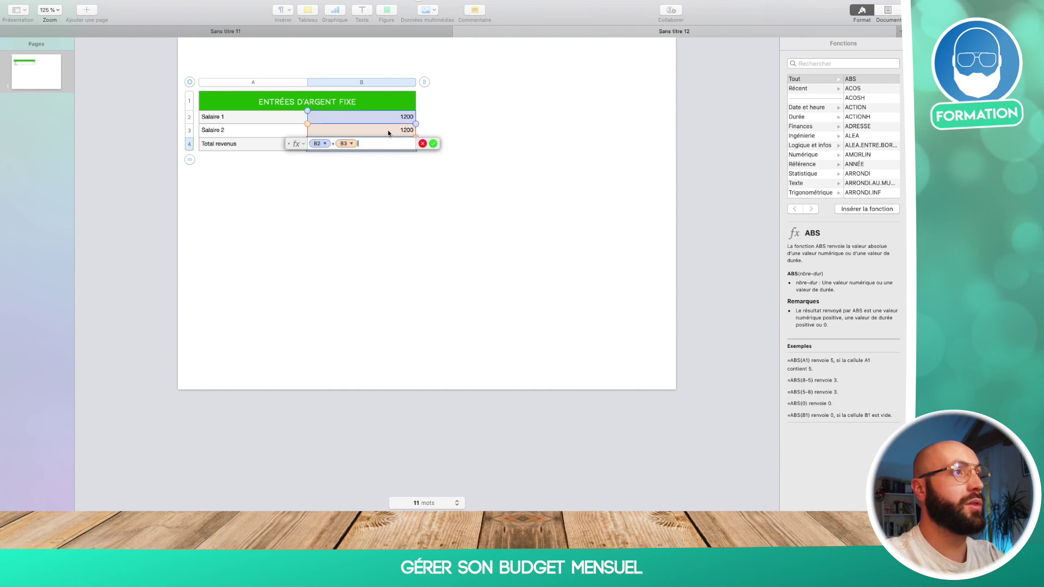
{"action": "left_click", "coordinate": [432, 144]}
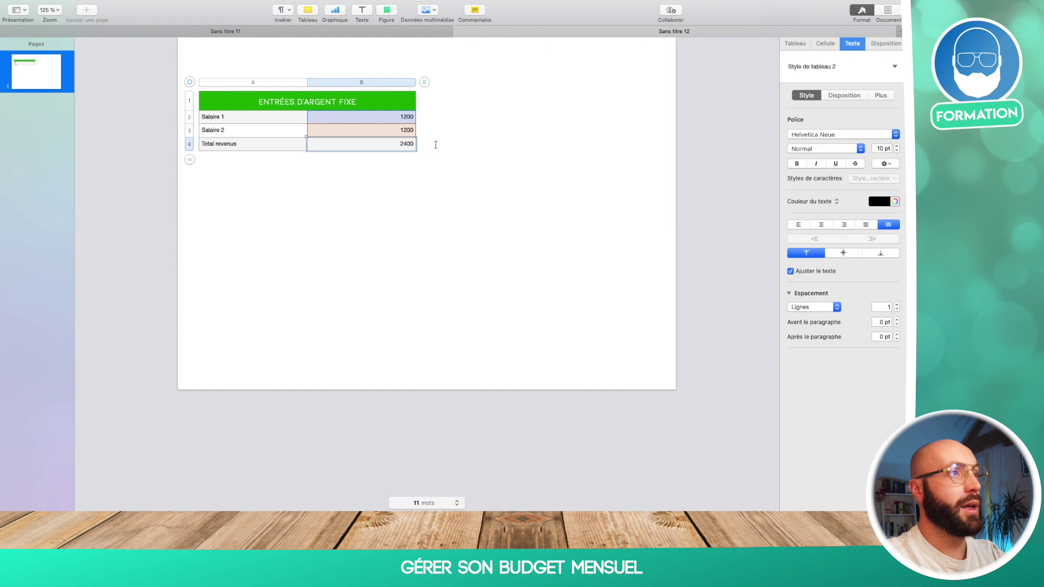
{"action": "left_click", "coordinate": [442, 154]}
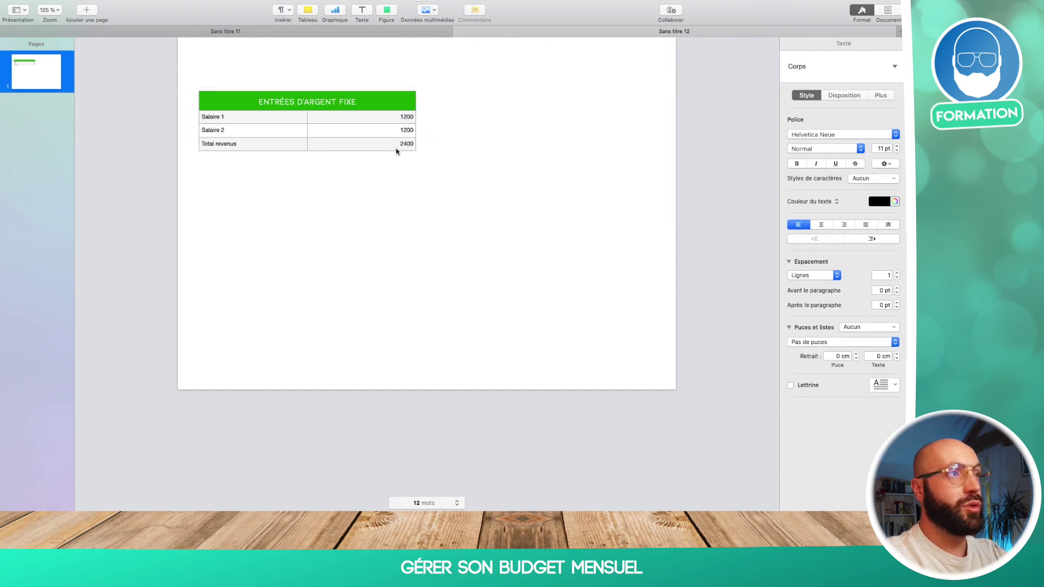
- Shift the income table slightly up and left, then duplicate it and place the copy directly below, aligned with the original
{"action": "left_click", "coordinate": [397, 149]}
{"action": "left_click", "coordinate": [440, 155]}
{"action": "left_click_drag", "start_coordinate": [369, 129], "coordinate": [361, 126]}
{"action": "key", "text": "super+d"}
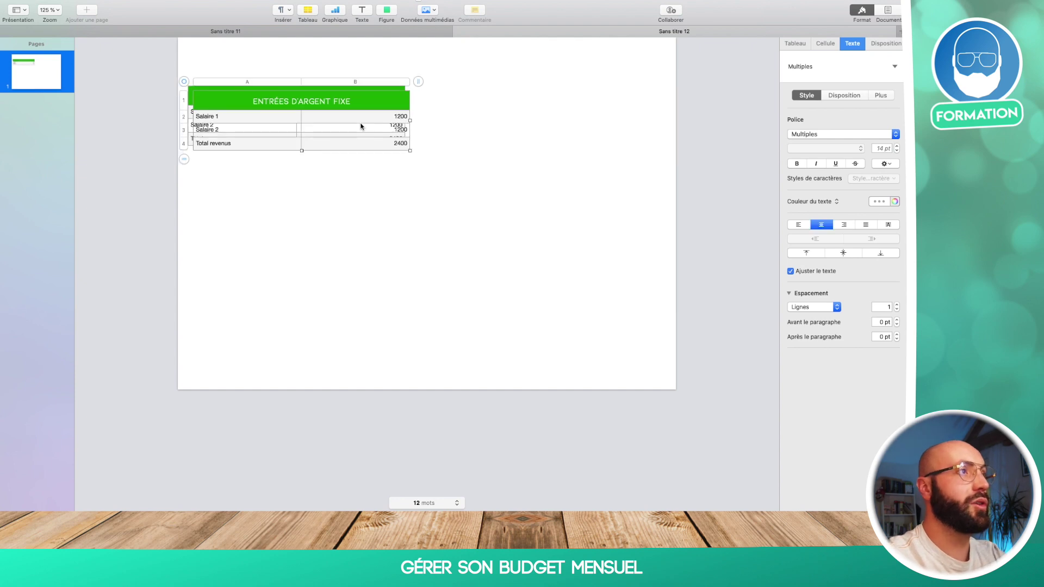
{"action": "left_click_drag", "start_coordinate": [360, 126], "coordinate": [362, 178]}
{"action": "left_click_drag", "start_coordinate": [350, 205], "coordinate": [355, 192]}
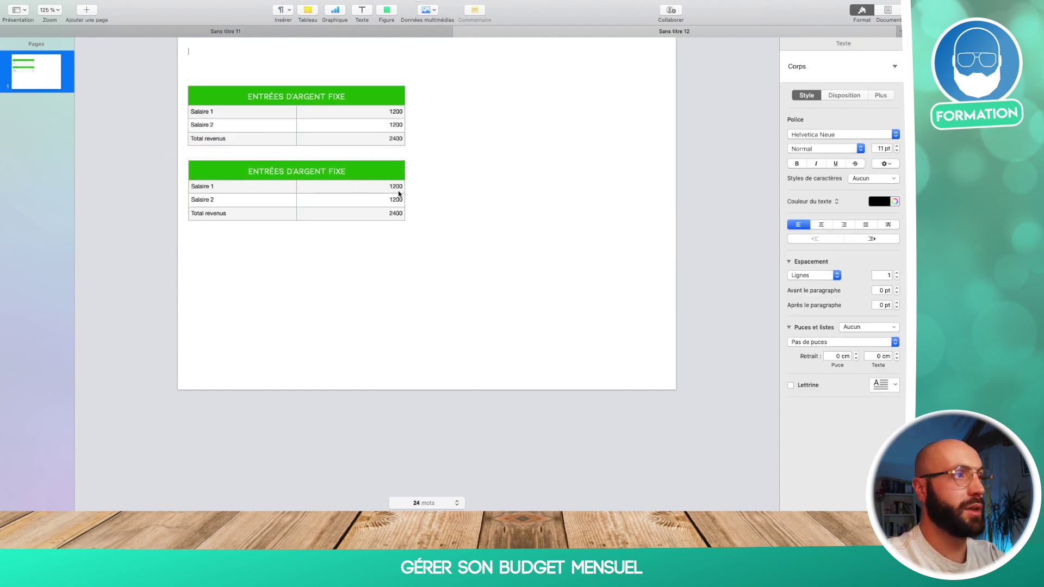
- Replace the heading of the duplicated table with "DÉPENSES D'ARGENT FIXE"
{"action": "left_click", "coordinate": [314, 174]}
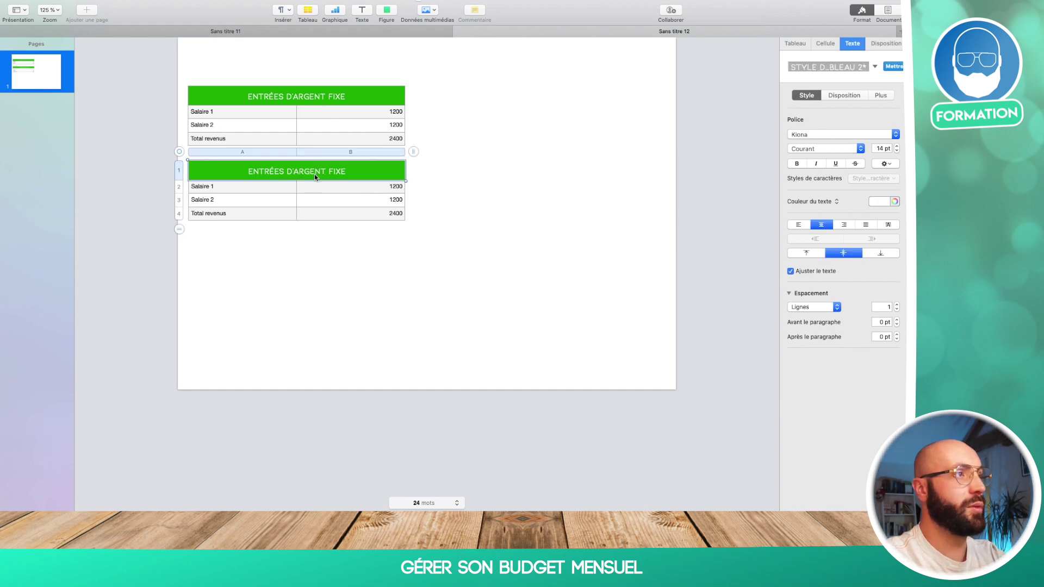
{"action": "double_click", "coordinate": [334, 168]}
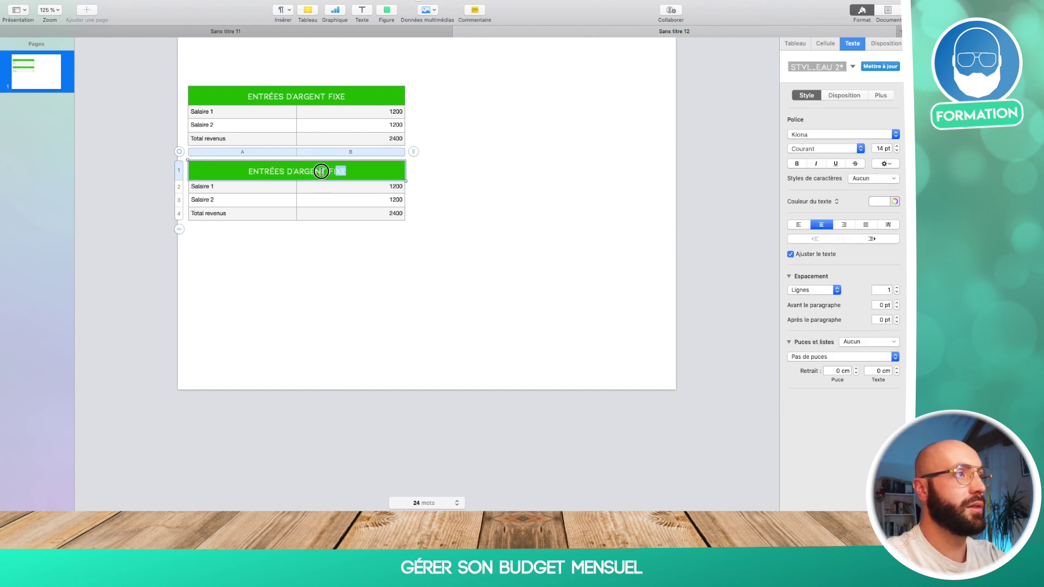
{"action": "left_click_drag", "start_coordinate": [334, 169], "coordinate": [199, 170]}
{"action": "type", "text": "DÉPOE"}
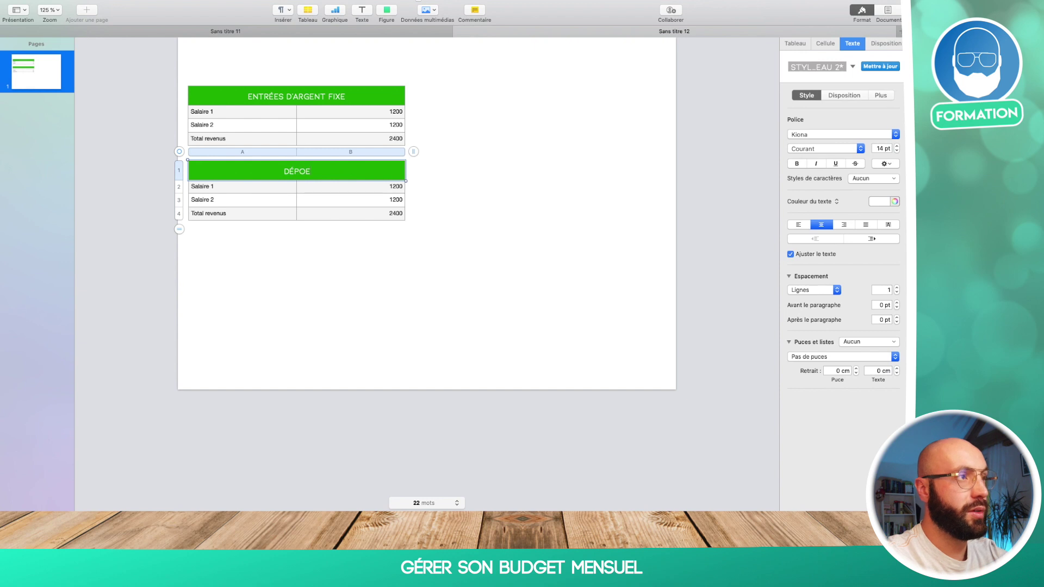
{"action": "key", "text": "BackSpace"}
{"action": "key", "text": "BackSpace"}
{"action": "type", "text": "ENSE"}
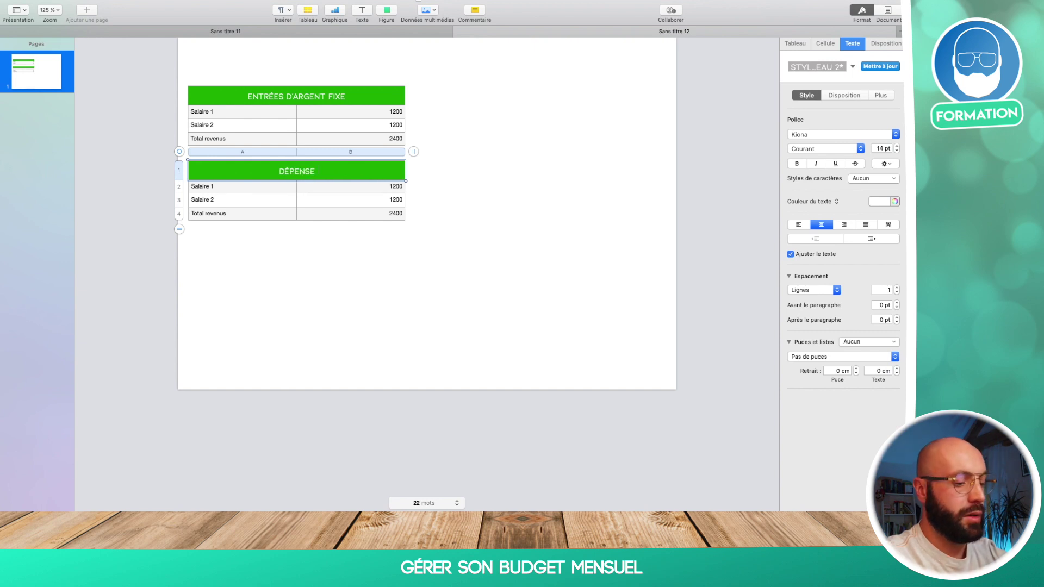
{"action": "type", "text": "S D'ARGENT"}
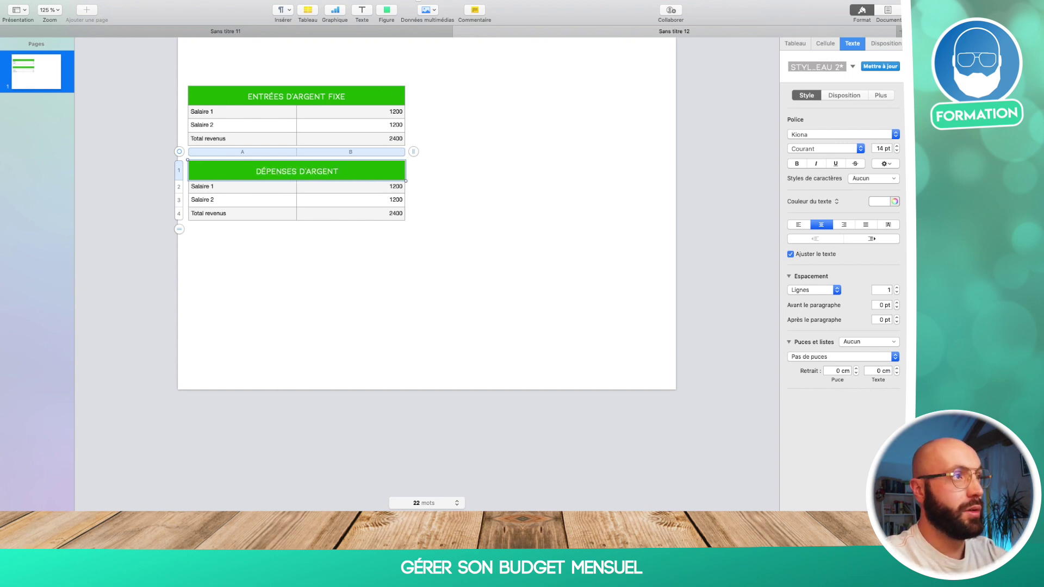
{"action": "type", "text": " FIXE"}
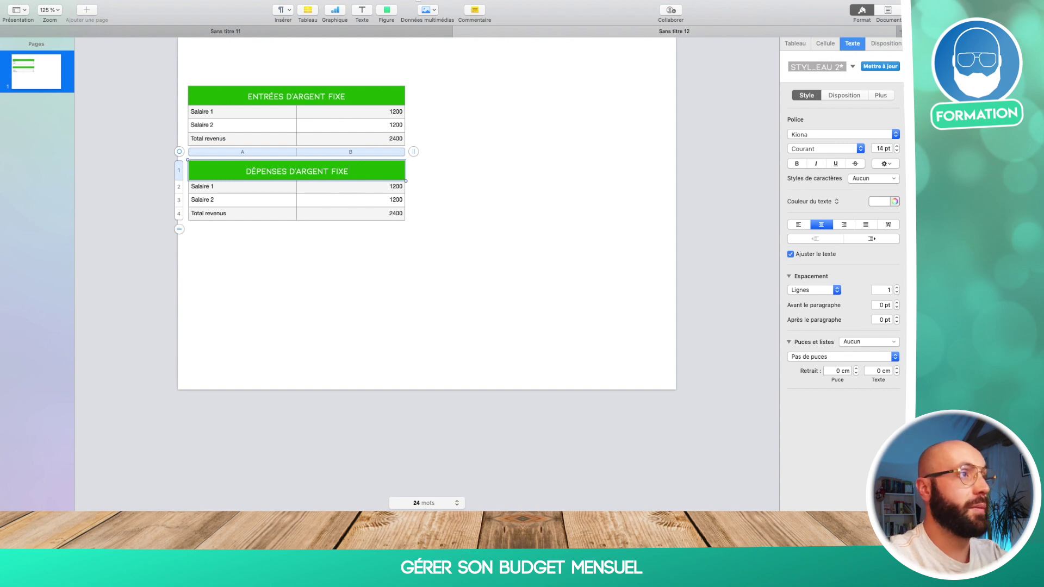
{"action": "left_click", "coordinate": [407, 171]}
- Change the fill color of the DÉPENSES D'ARGENT FIXE heading row from the color palette to red
{"action": "left_click", "coordinate": [397, 170]}
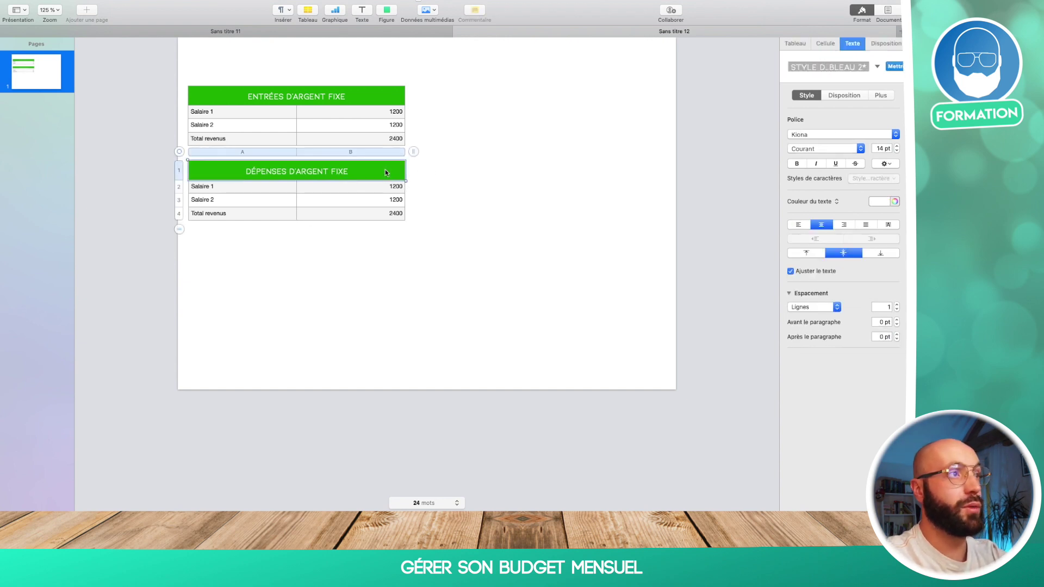
{"action": "left_click", "coordinate": [825, 43]}
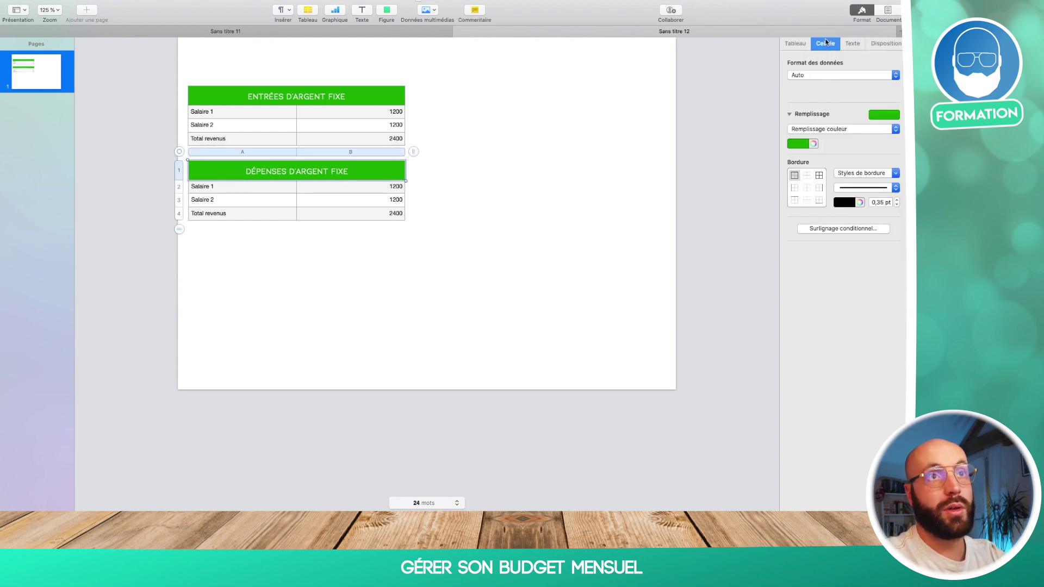
{"action": "left_click", "coordinate": [885, 116]}
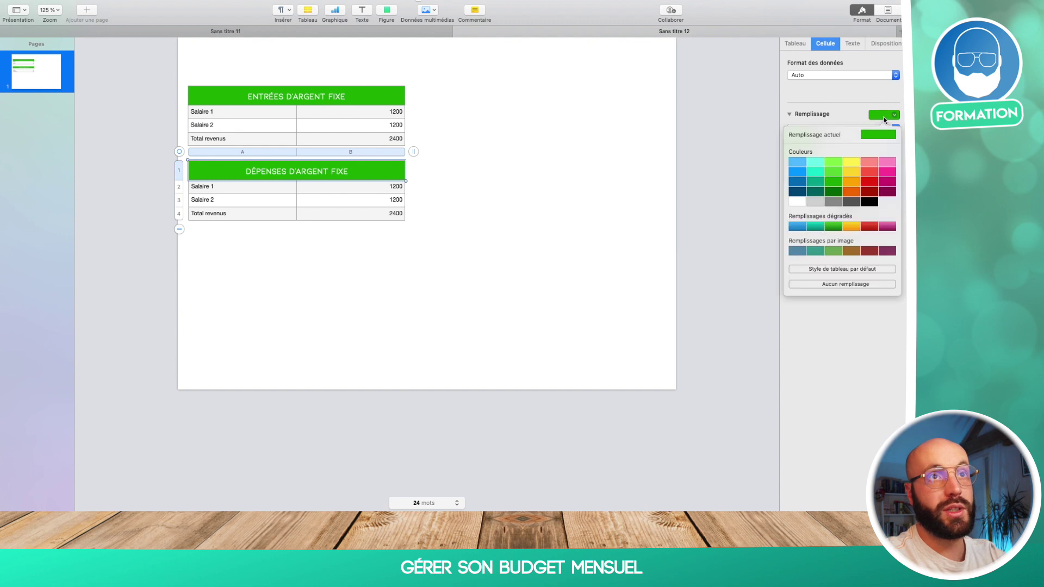
{"action": "left_click", "coordinate": [875, 172]}
{"action": "left_click", "coordinate": [768, 216]}
- Replace the three row labels of the expenses table with "Loyer", "Electricité" and "Essence"
{"action": "left_click", "coordinate": [227, 190]}
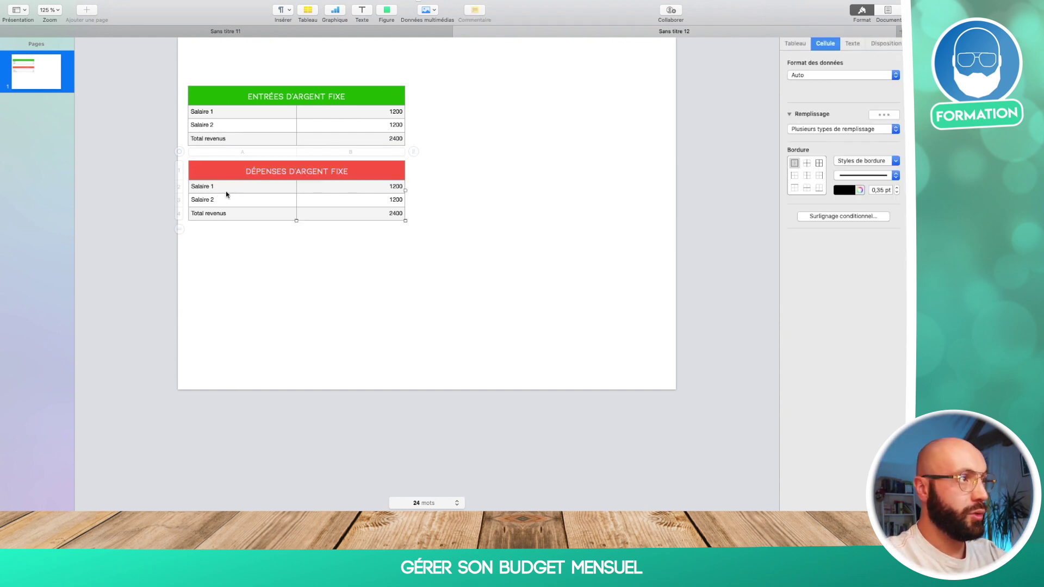
{"action": "left_click_drag", "start_coordinate": [227, 190], "coordinate": [137, 181]}
{"action": "type", "text": "Loyer"}
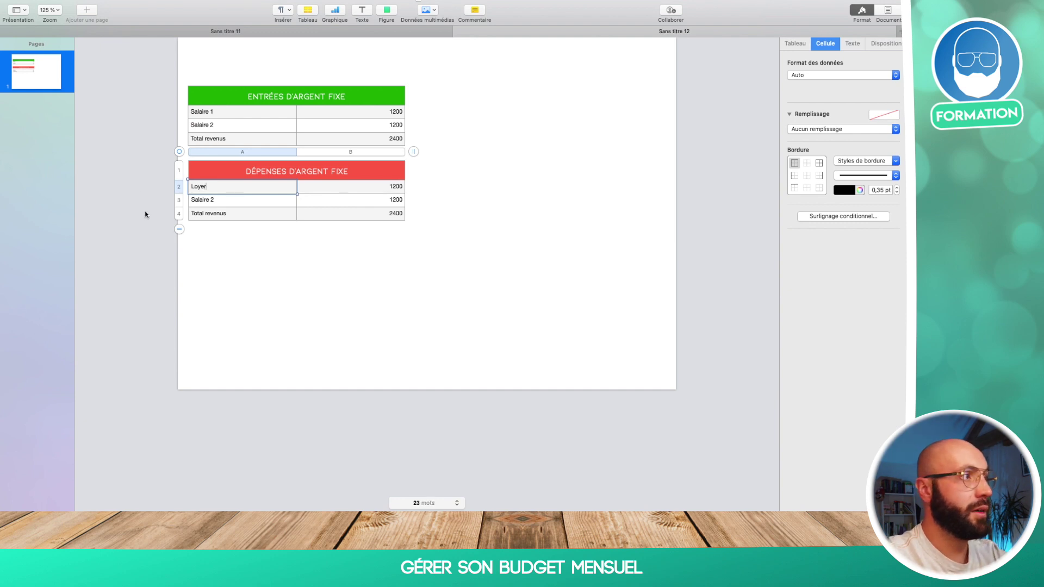
{"action": "left_click", "coordinate": [214, 201]}
{"action": "left_click_drag", "start_coordinate": [215, 200], "coordinate": [131, 199]}
{"action": "type", "text": "Electricité"}
{"action": "left_click", "coordinate": [224, 214]}
{"action": "triple_click", "coordinate": [244, 215]}
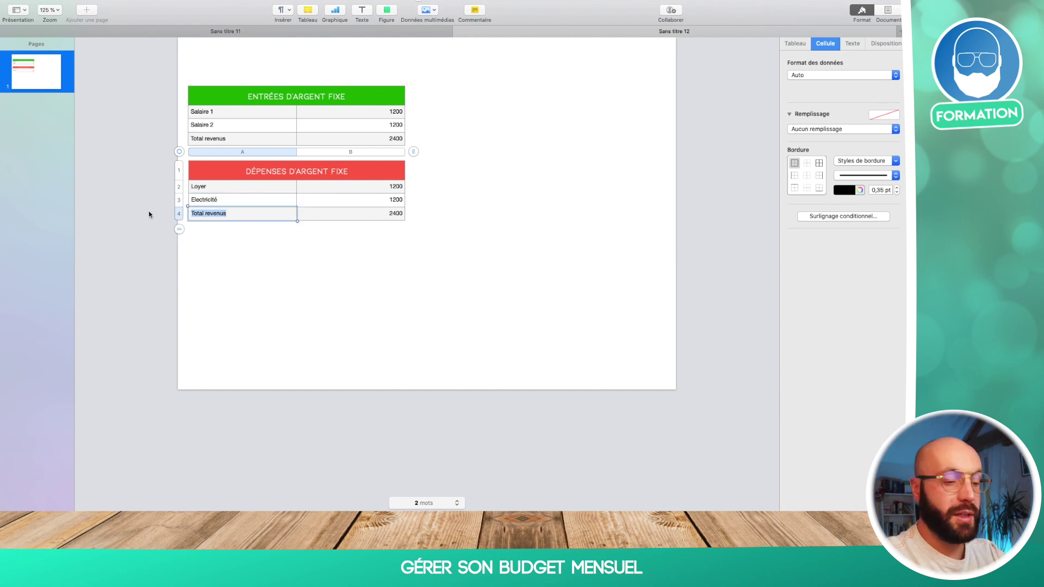
{"action": "type", "text": "Essence"}
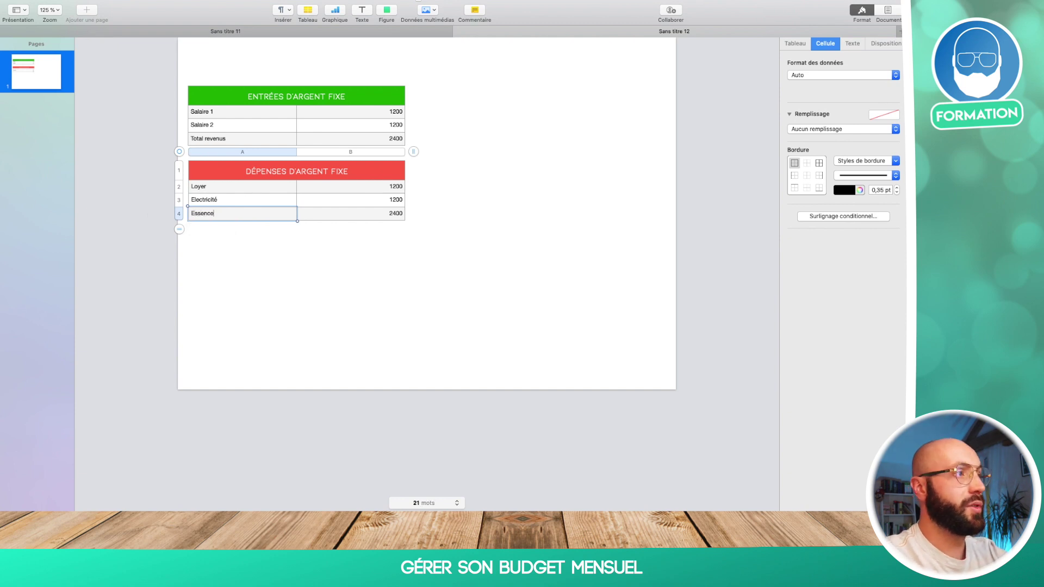
{"action": "left_click", "coordinate": [252, 262]}
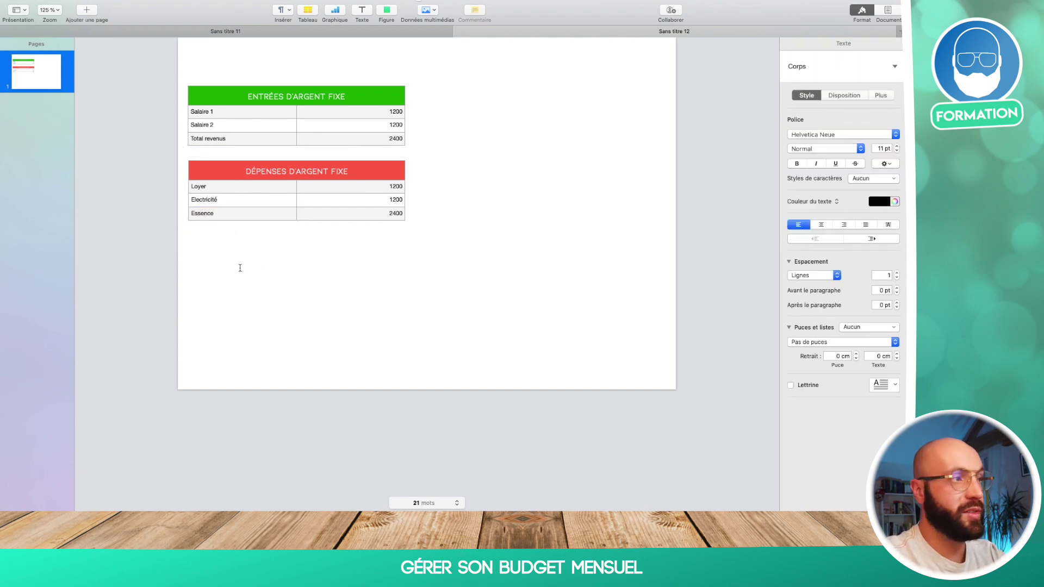
- Add a row at the end of the expenses table and label it "Total dépenses fixes"
{"action": "left_click", "coordinate": [206, 215]}
{"action": "left_click", "coordinate": [179, 228]}
{"action": "left_click", "coordinate": [181, 229]}
{"action": "left_click", "coordinate": [225, 226]}
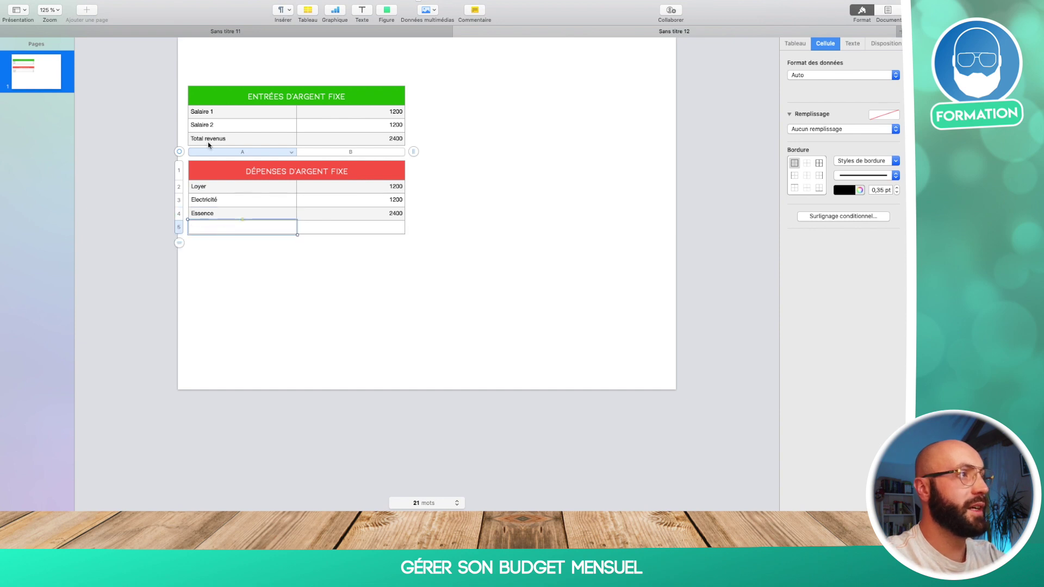
{"action": "left_click", "coordinate": [212, 222]}
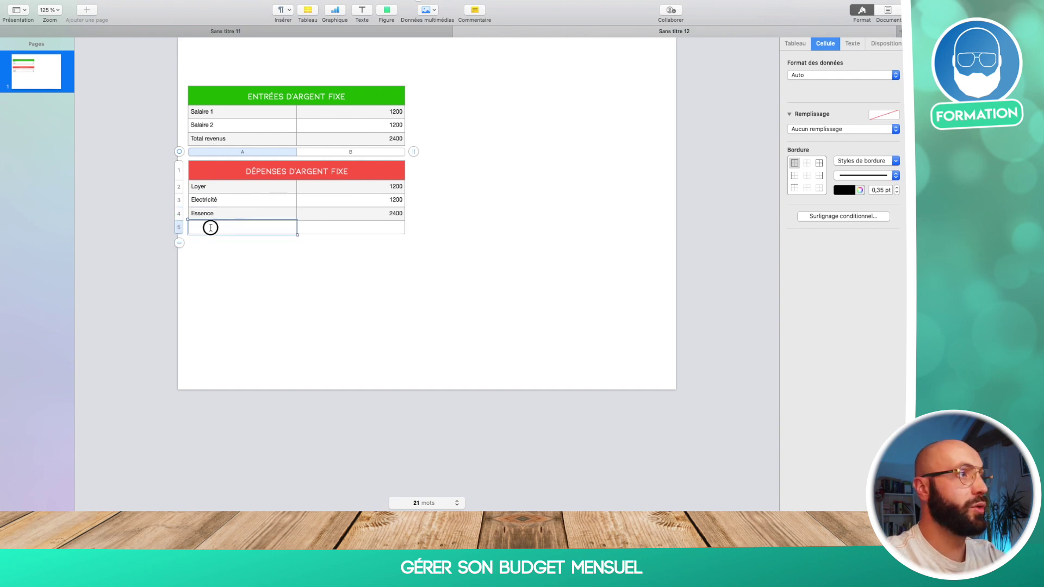
{"action": "type", "text": "Total dé"}
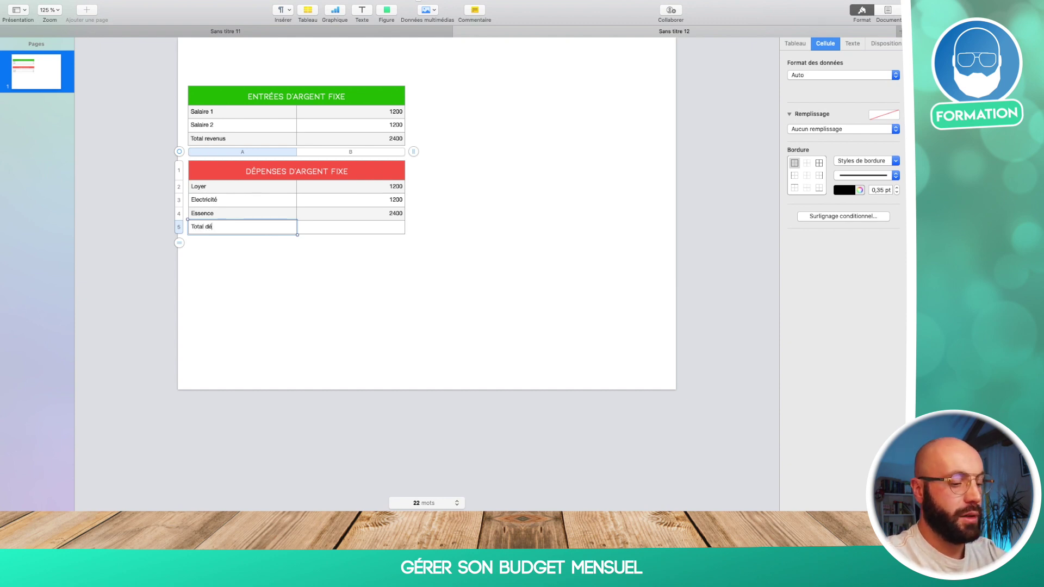
{"action": "type", "text": "penses fixes"}
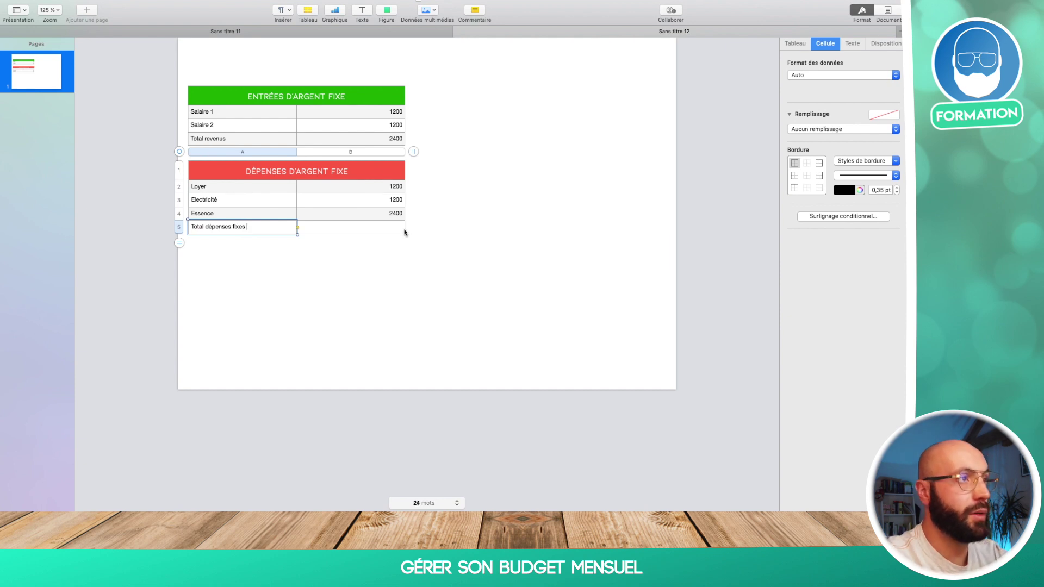
- Enter a SOMME formula in the Total dépenses fixes amount cell that adds B2, B3 and B4
{"action": "double_click", "coordinate": [397, 226]}
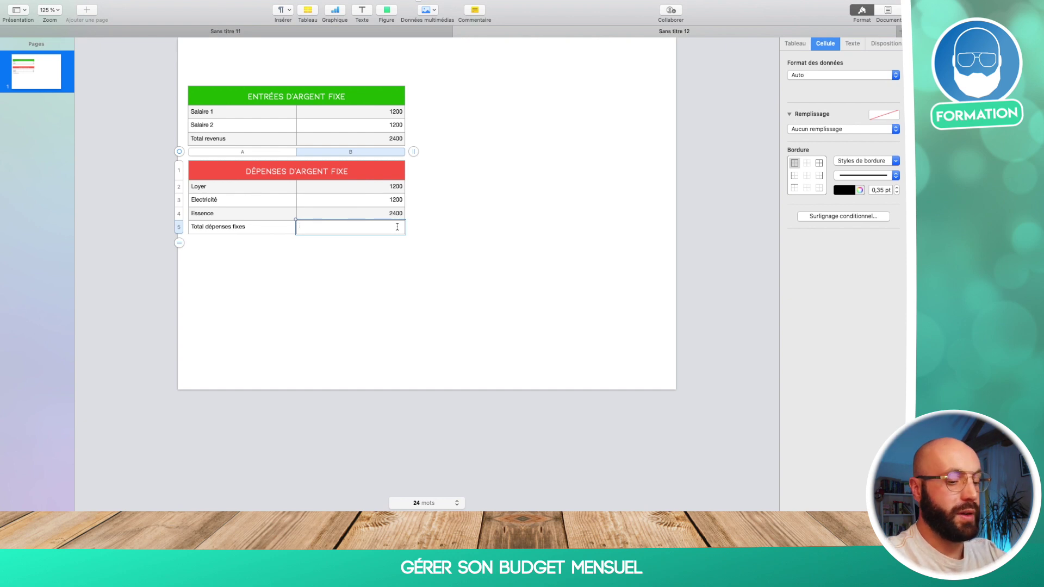
{"action": "type", "text": "=so"}
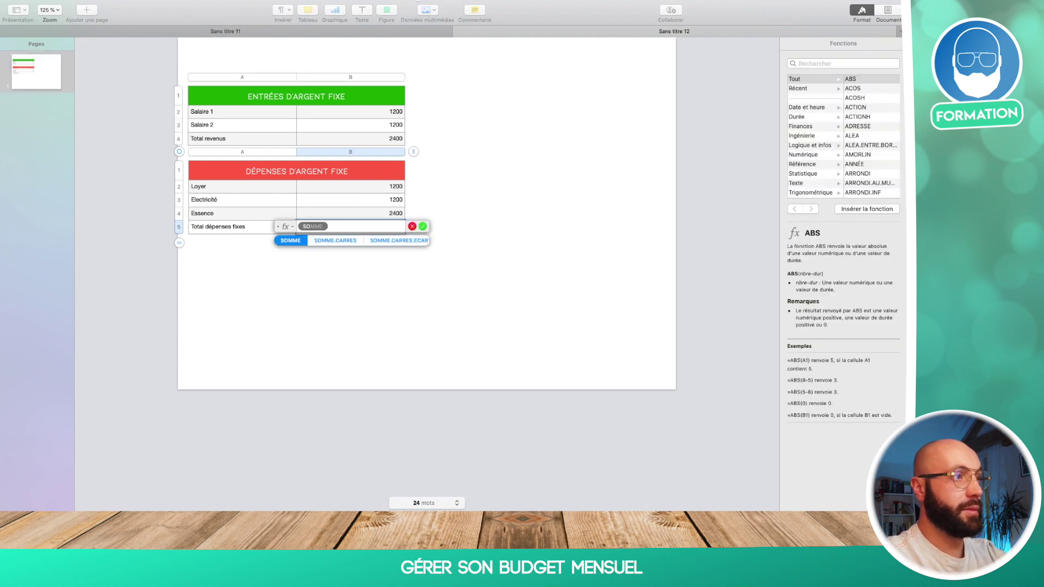
{"action": "left_click", "coordinate": [292, 240]}
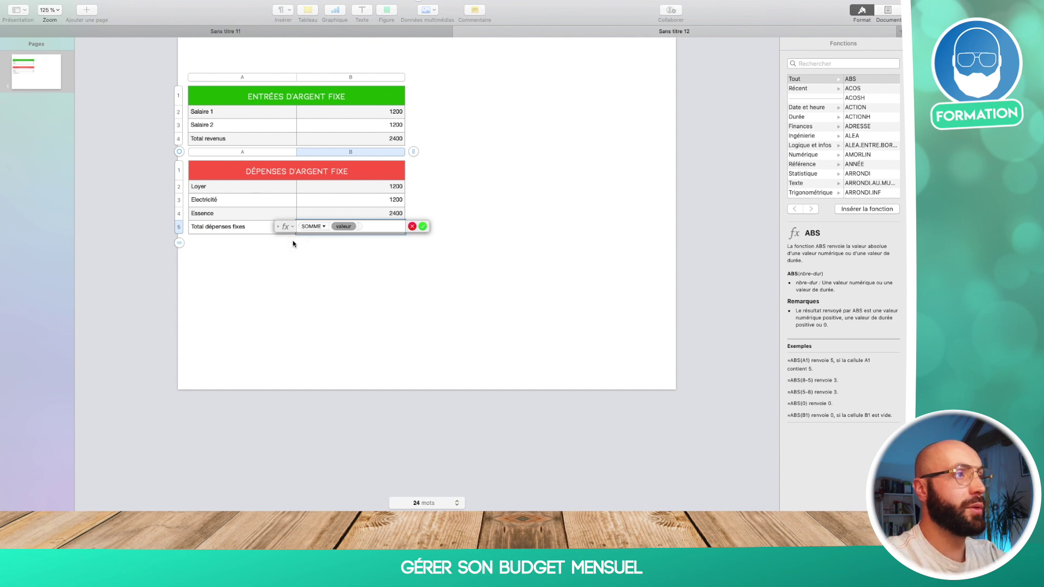
{"action": "left_click", "coordinate": [392, 188]}
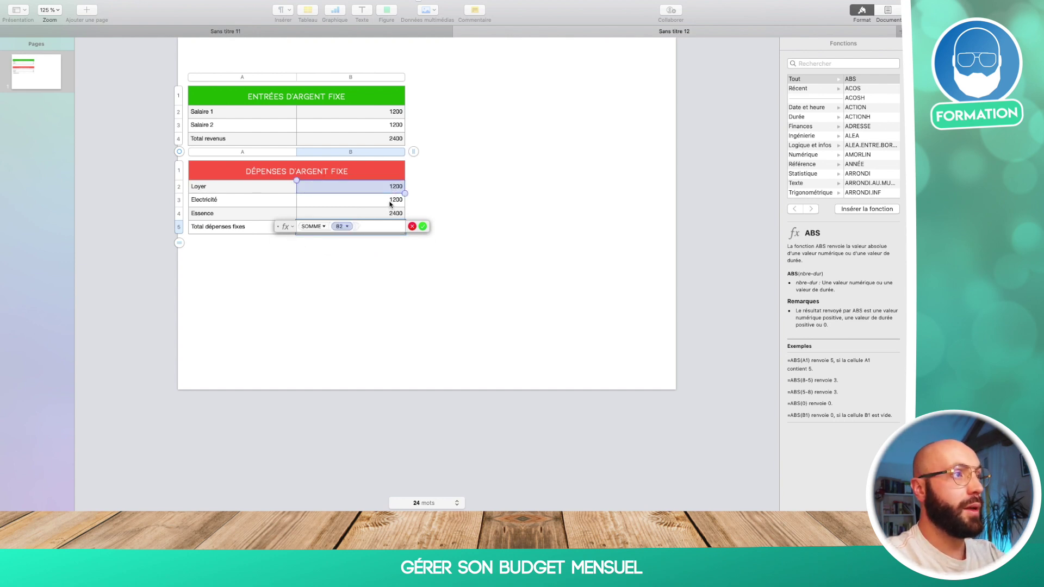
{"action": "left_click", "coordinate": [390, 202]}
{"action": "left_click", "coordinate": [390, 215]}
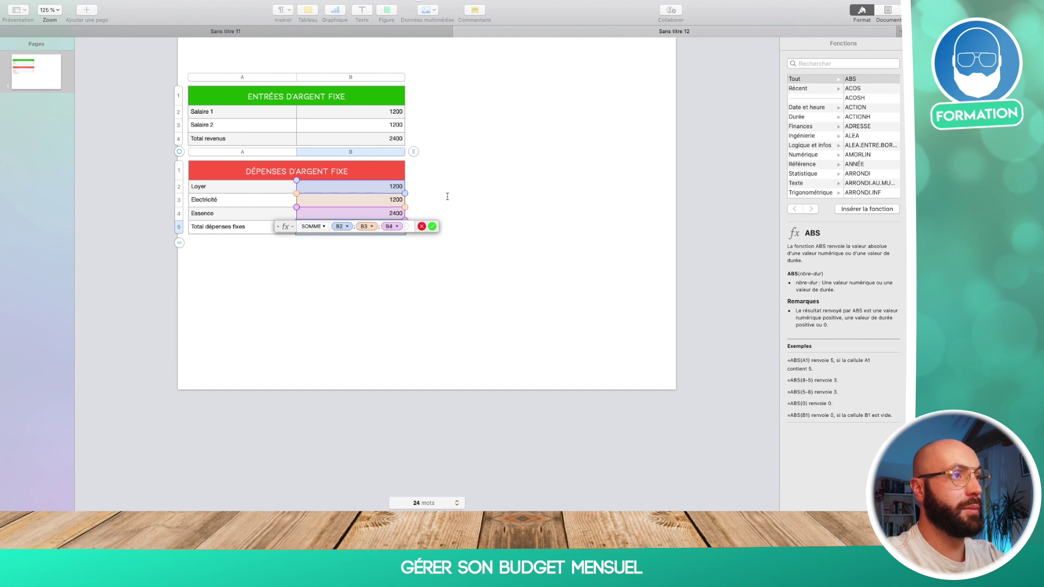
{"action": "key", "text": "Return"}
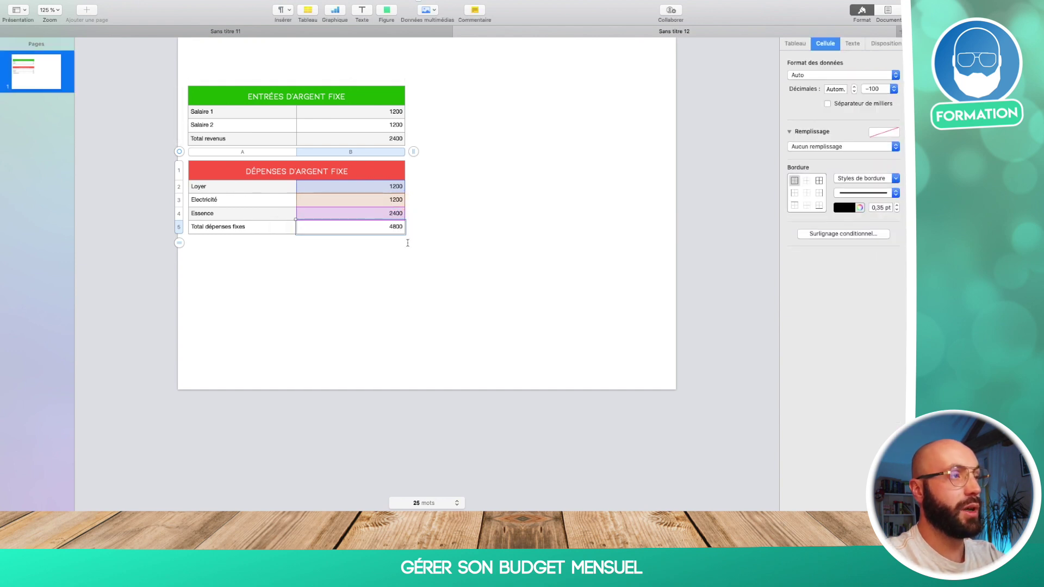
{"action": "left_click", "coordinate": [407, 247]}
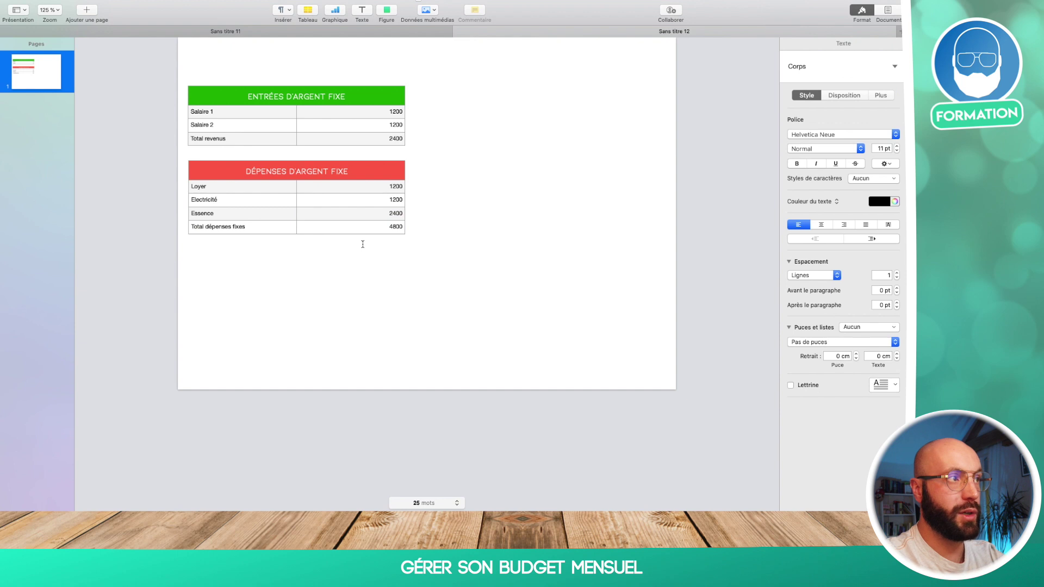
- Set the Loyer amount to 700 and the Electricité amount to 100 in the expenses table
{"action": "double_click", "coordinate": [394, 192]}
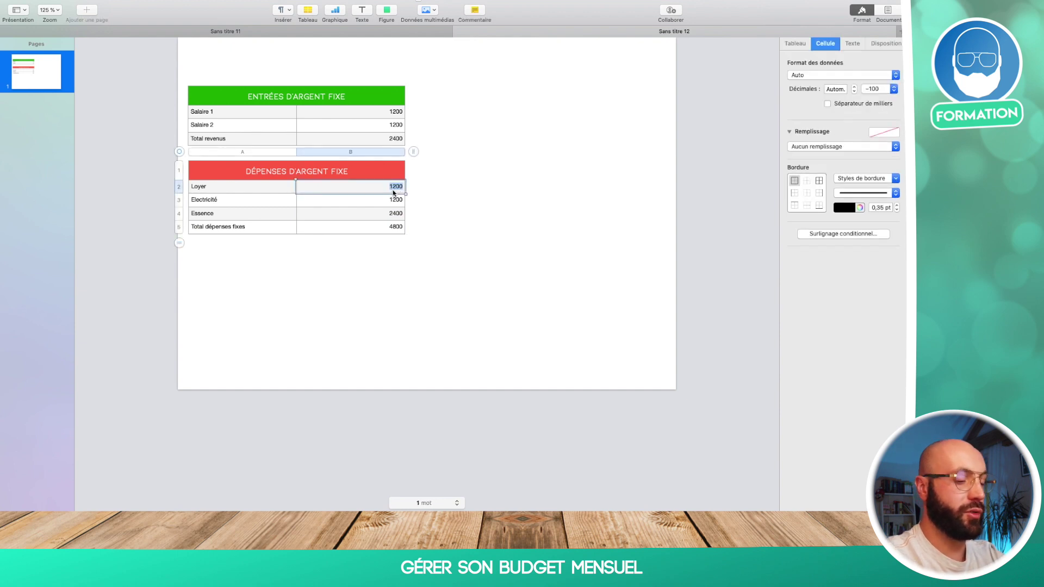
{"action": "type", "text": "7"}
{"action": "left_click", "coordinate": [396, 201]}
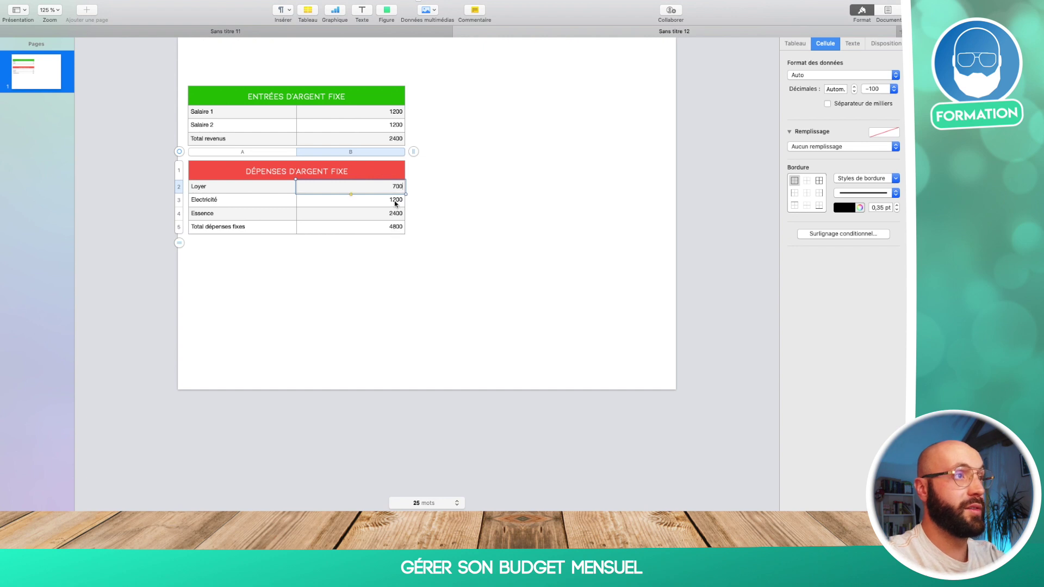
{"action": "left_click", "coordinate": [395, 201]}
{"action": "type", "text": "1"}
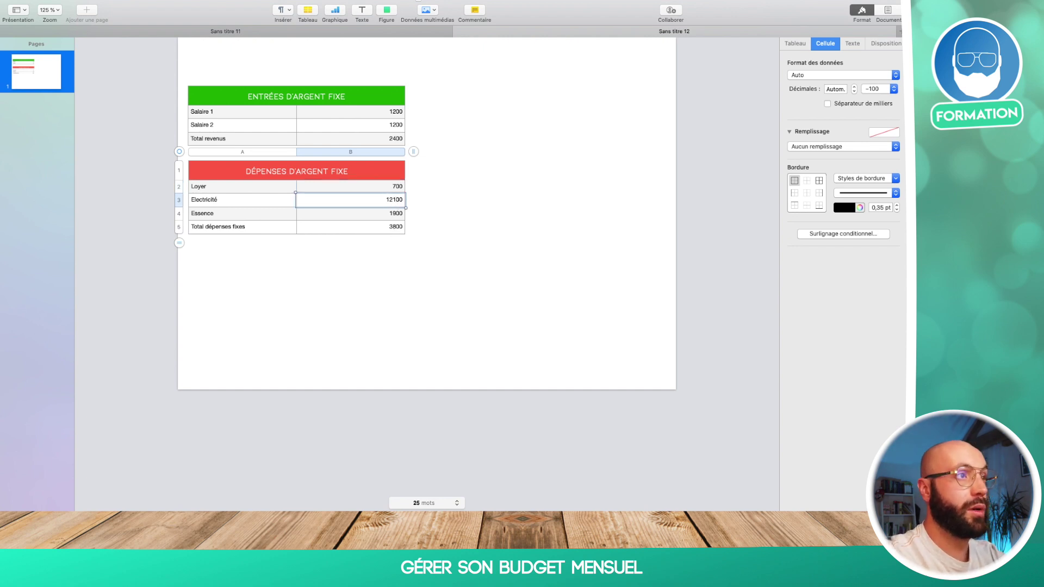
{"action": "left_click", "coordinate": [396, 215]}
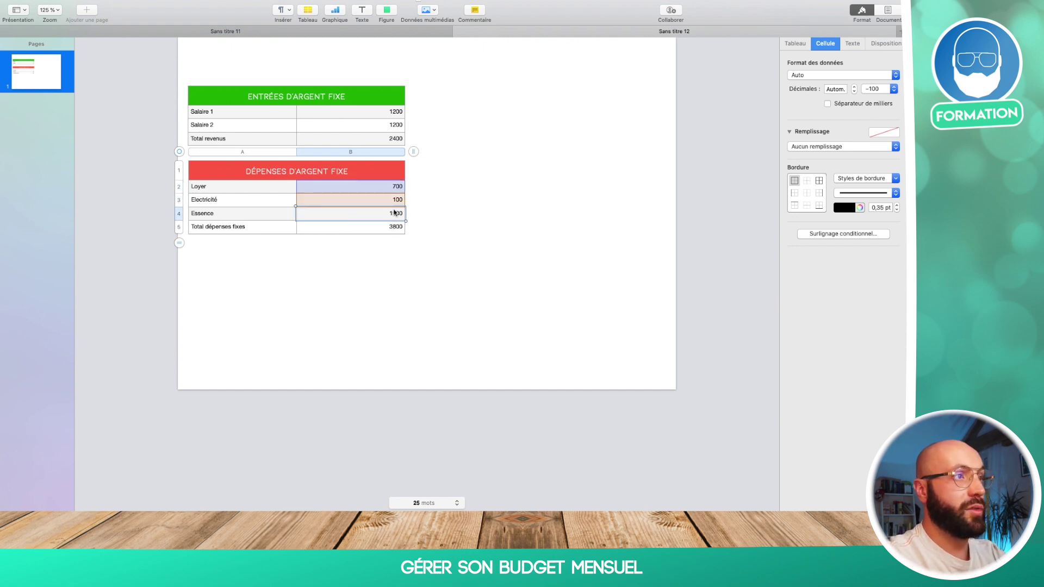
{"action": "double_click", "coordinate": [396, 214]}
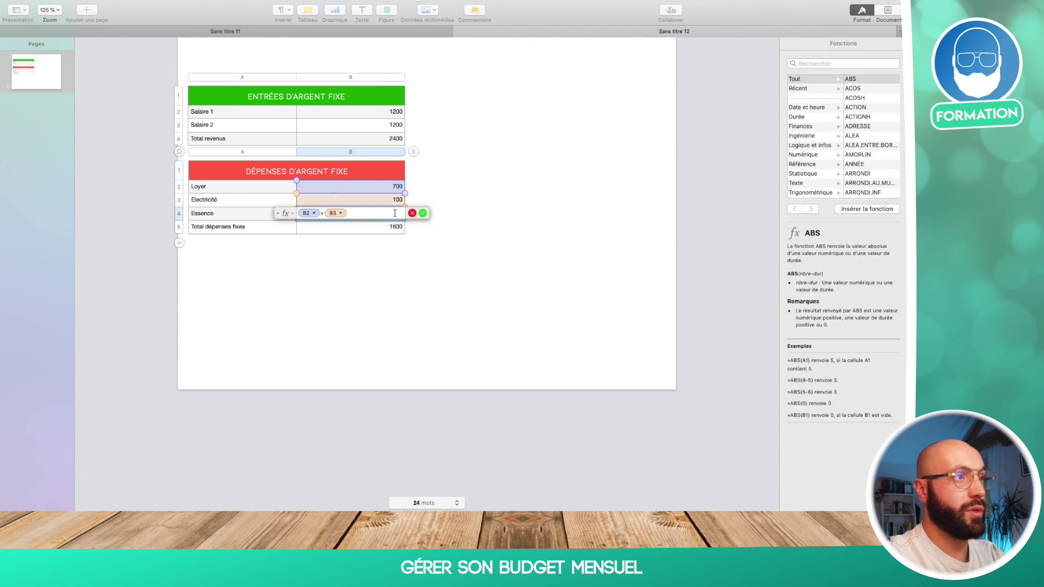
{"action": "left_click", "coordinate": [423, 213]}
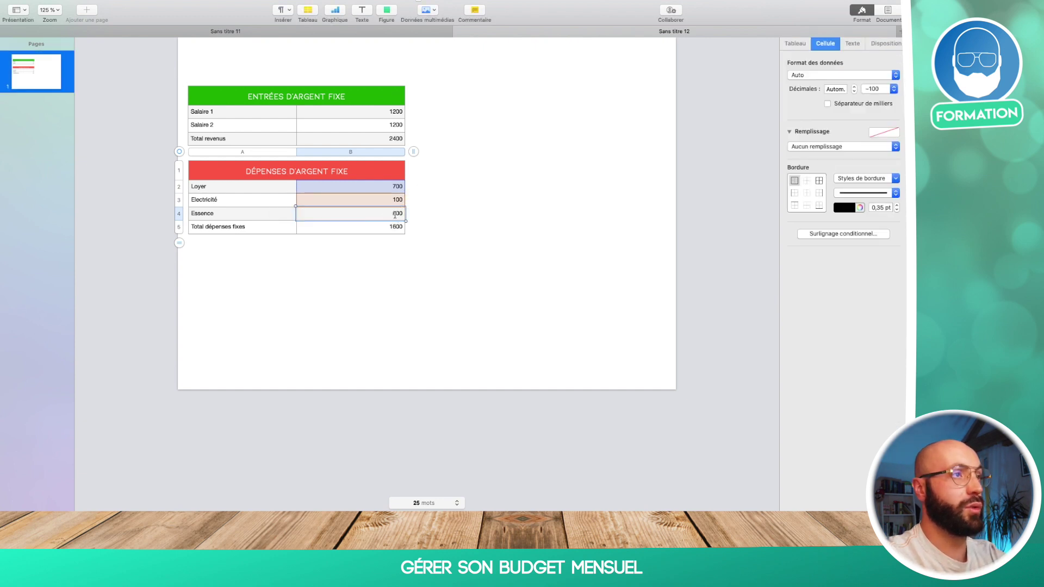
{"action": "double_click", "coordinate": [395, 215]}
{"action": "left_click", "coordinate": [443, 172]}
{"action": "left_click", "coordinate": [395, 218]}
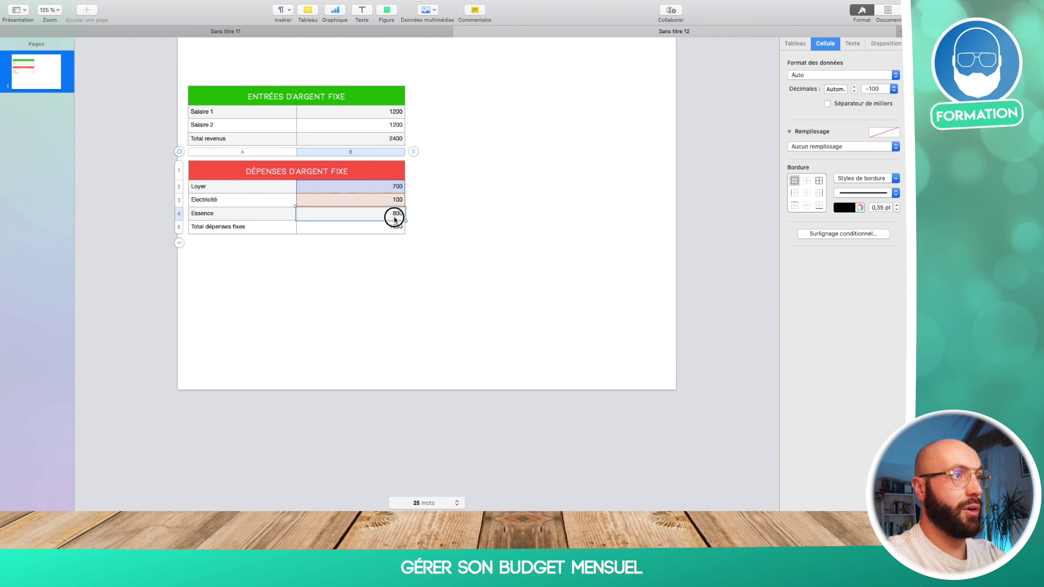
{"action": "double_click", "coordinate": [395, 218]}
{"action": "left_click", "coordinate": [416, 212]}
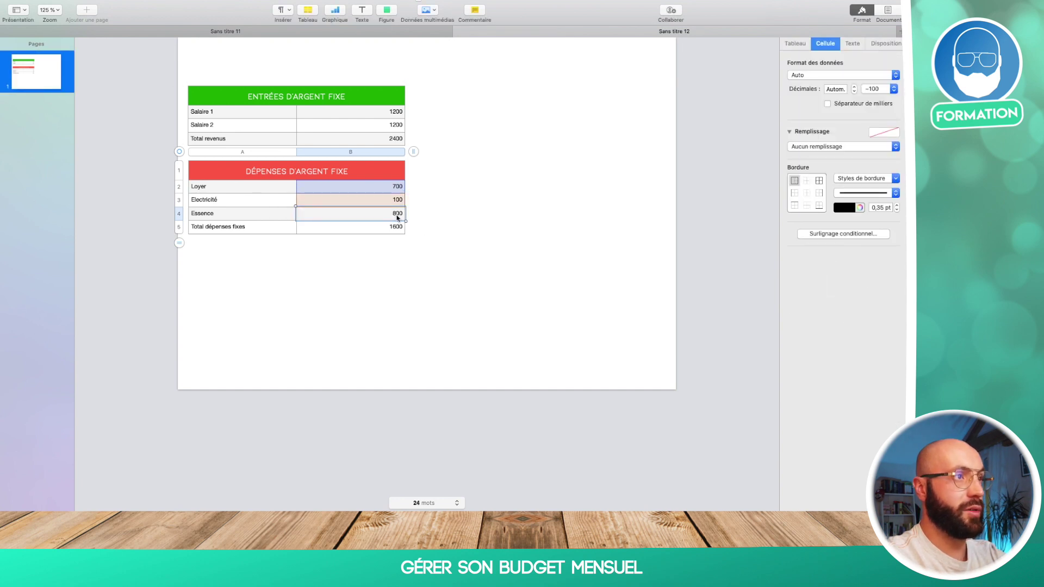
- Clear the inherited B2 + B3 formula from the Essence amount cell and enter 200 instead
{"action": "double_click", "coordinate": [397, 217]}
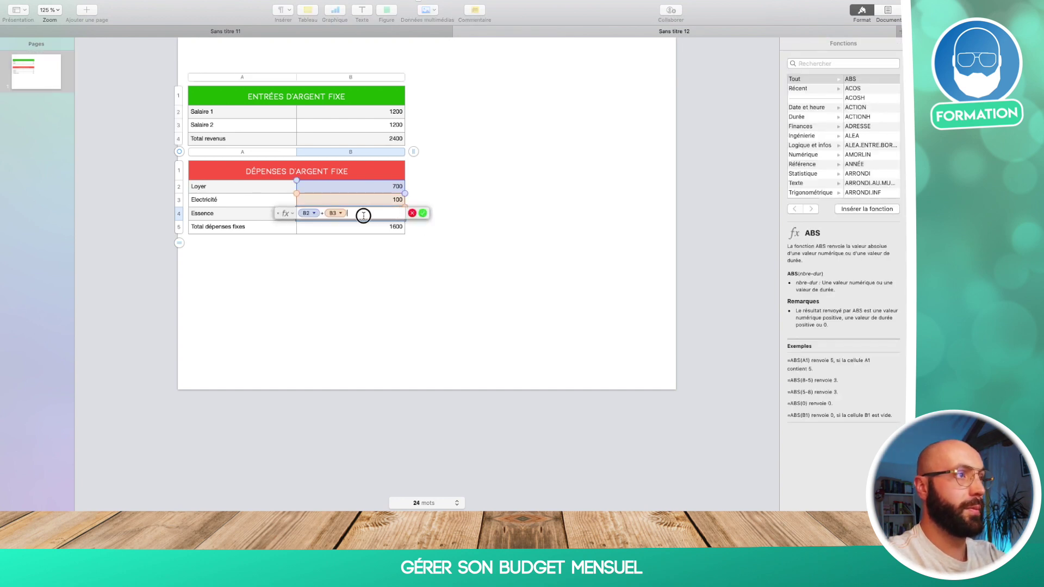
{"action": "key", "text": "BackSpace"}
{"action": "key", "text": "BackSpace"}
{"action": "key", "text": "BackSpace"}
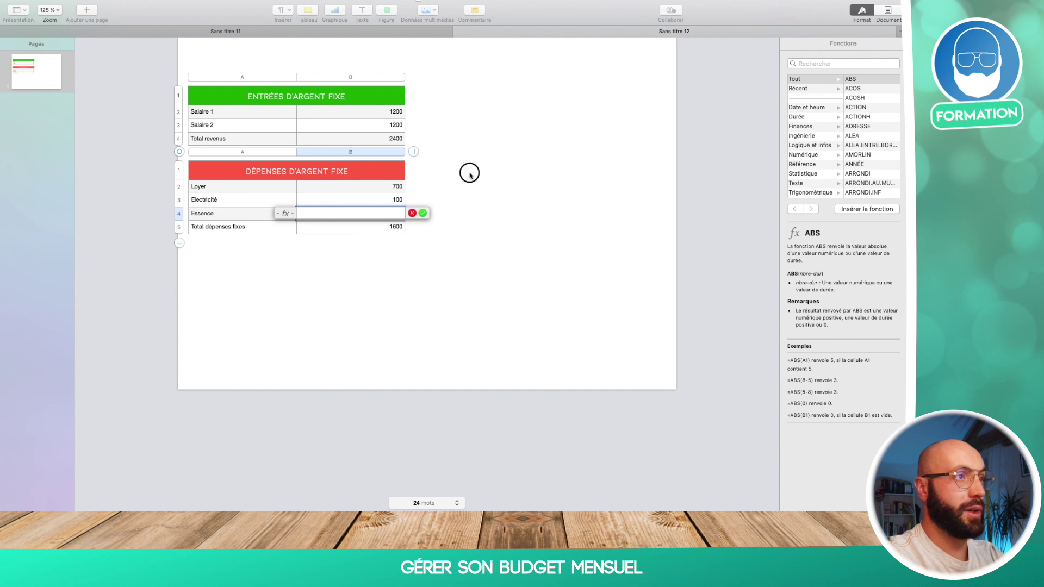
{"action": "key", "text": "Return"}
{"action": "double_click", "coordinate": [398, 213]}
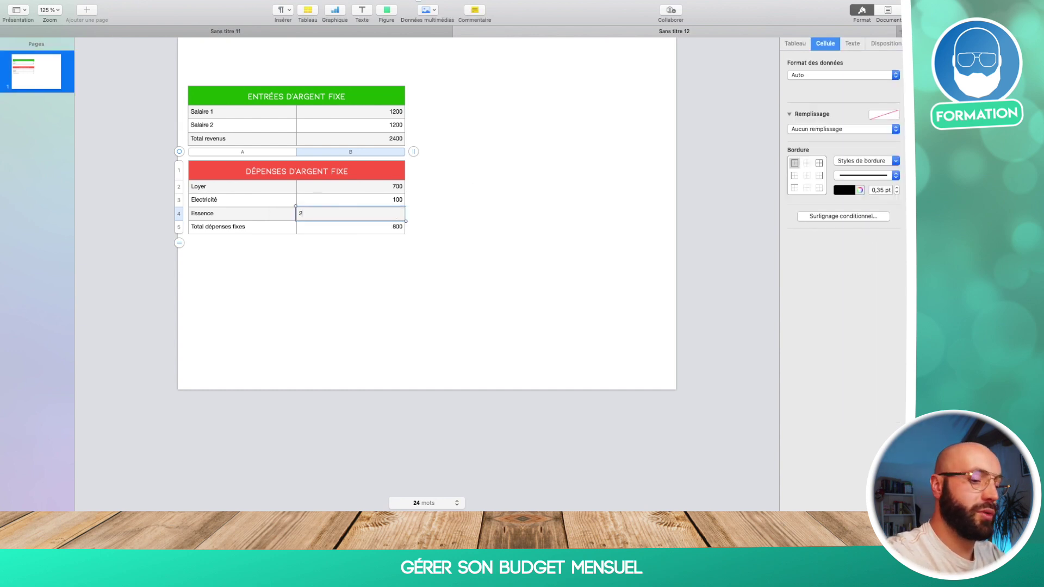
{"action": "left_click", "coordinate": [499, 215]}
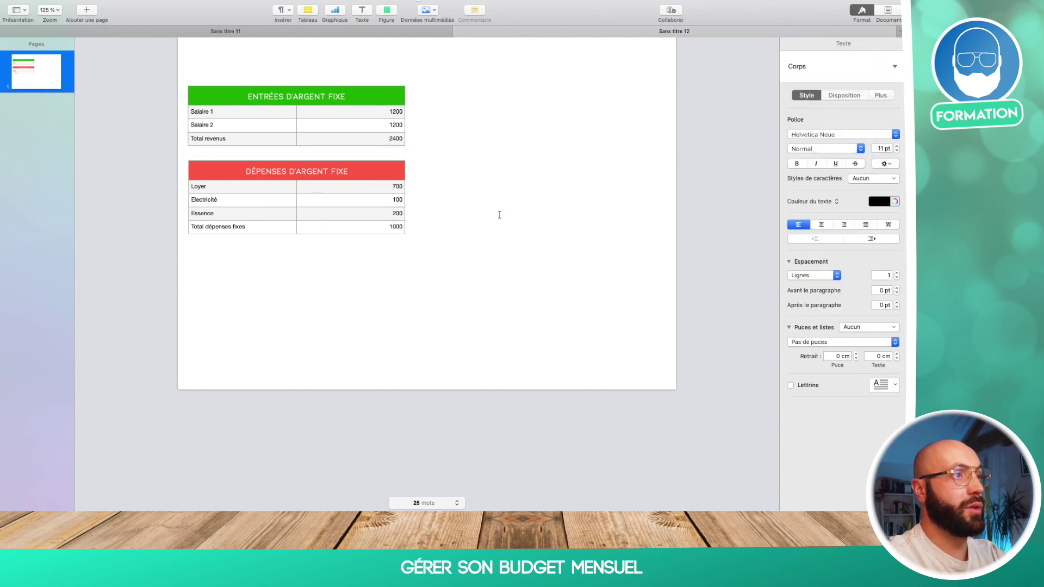
{"action": "left_click", "coordinate": [397, 233]}
{"action": "left_click", "coordinate": [396, 232]}
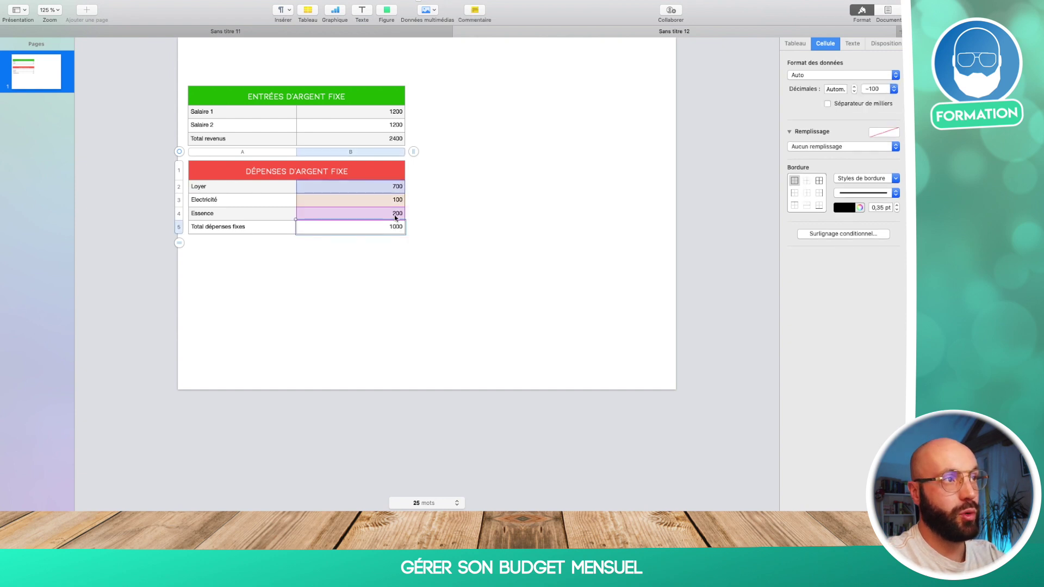
{"action": "left_click", "coordinate": [403, 346]}
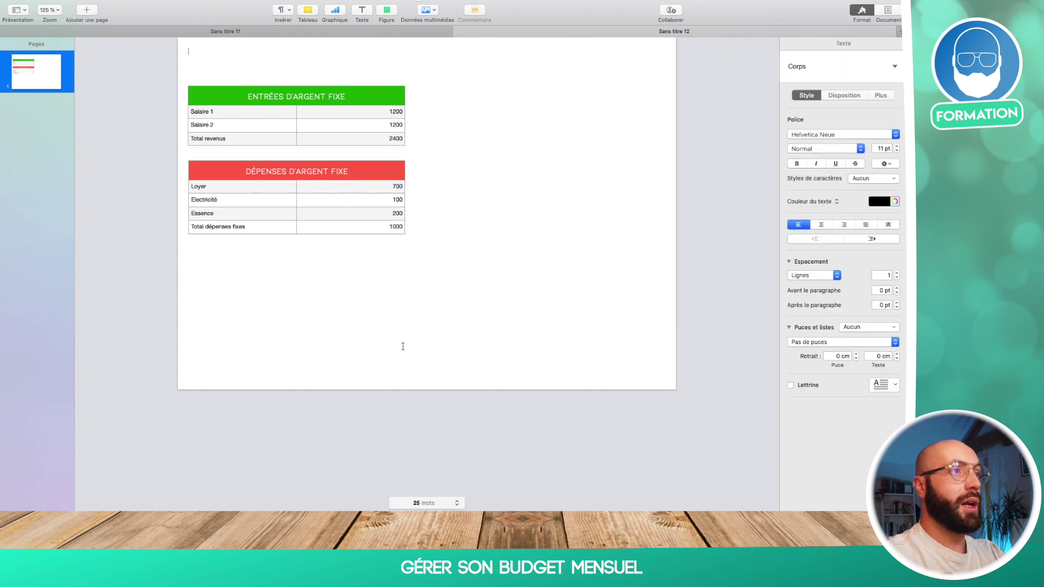
- Duplicate the ENTRÉES D'ARGENT FIXE table, placing the copy to the right of the original, and select the copy's heading cell
{"action": "left_click", "coordinate": [338, 127]}
{"action": "left_click_drag", "start_coordinate": [339, 127], "coordinate": [584, 126]}
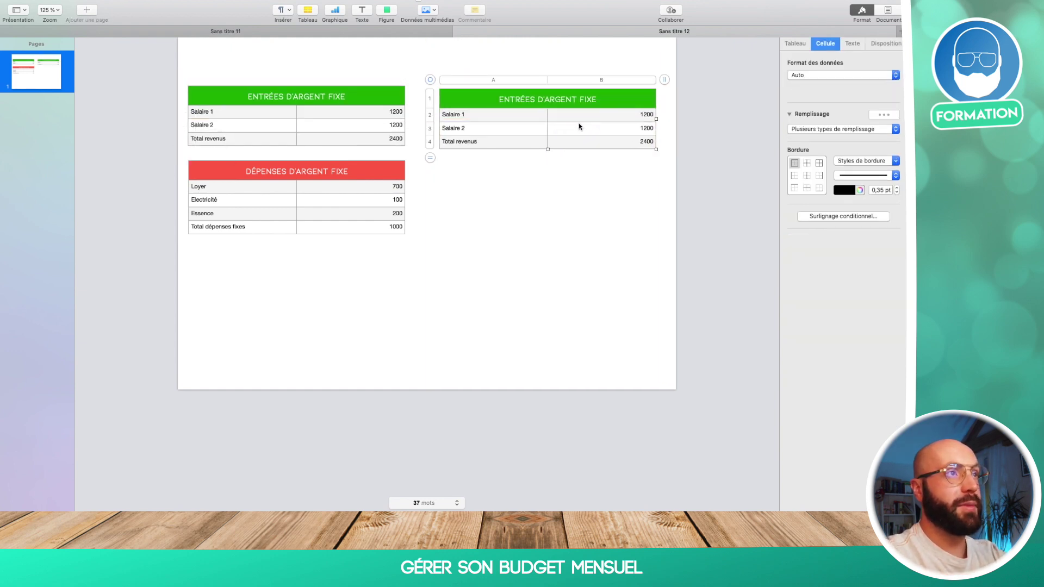
{"action": "left_click", "coordinate": [514, 128]}
{"action": "left_click", "coordinate": [562, 100]}
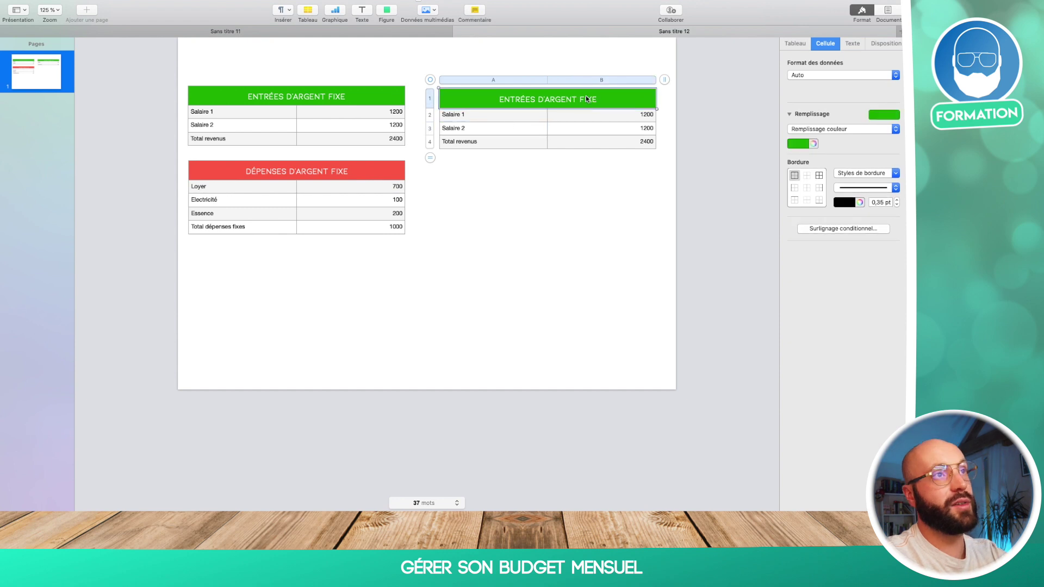
- Retitle the copied income table ENTRÉES D'ARGENT PONCTUELLES and change its Salaire 1 row to Prime with an amount of 200
{"action": "left_click_drag", "start_coordinate": [601, 99], "coordinate": [577, 98]}
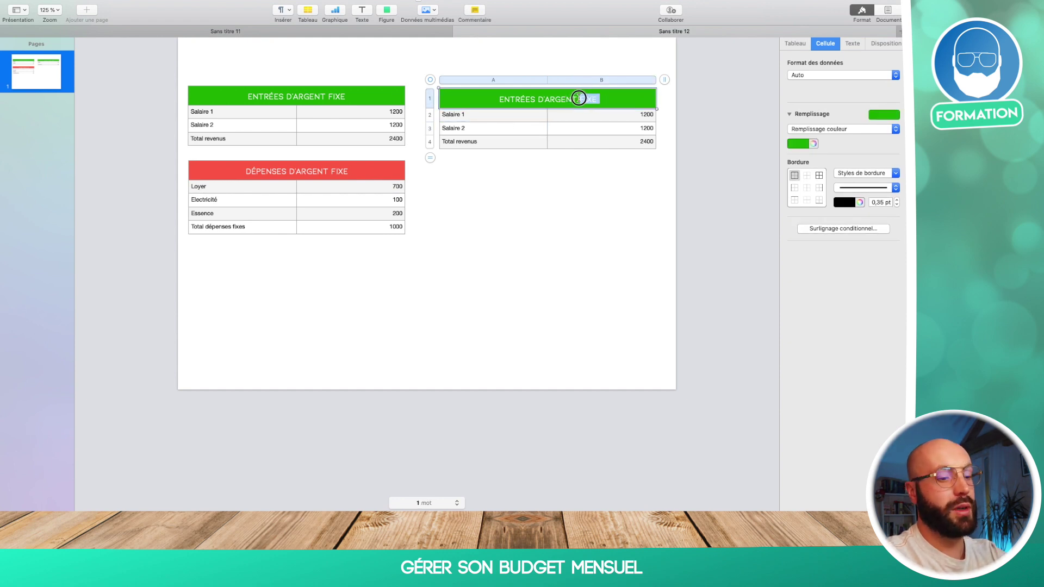
{"action": "type", "text": "PONCTUELLES"}
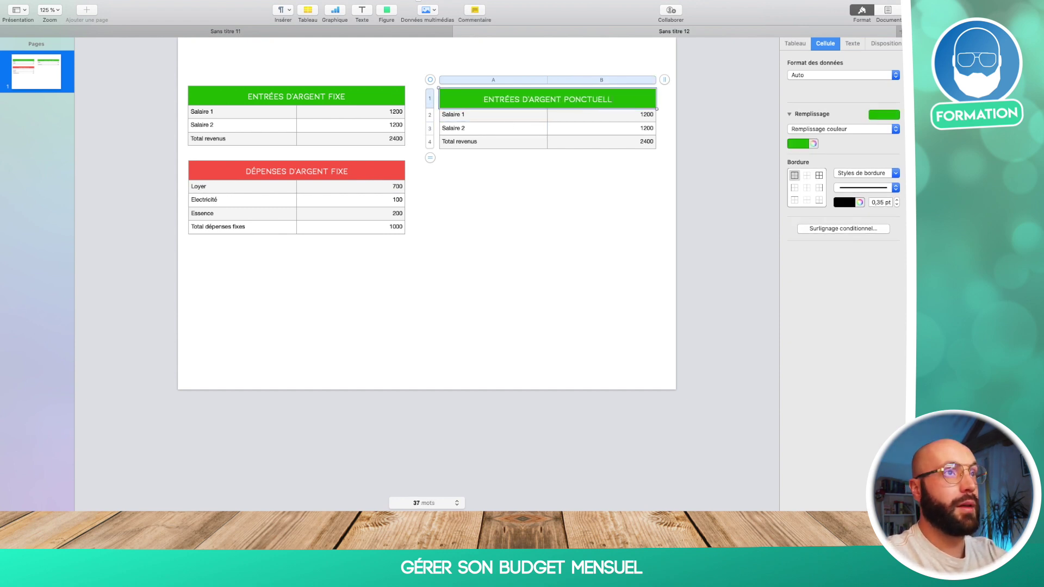
{"action": "left_click", "coordinate": [529, 118]}
{"action": "left_click", "coordinate": [529, 118]}
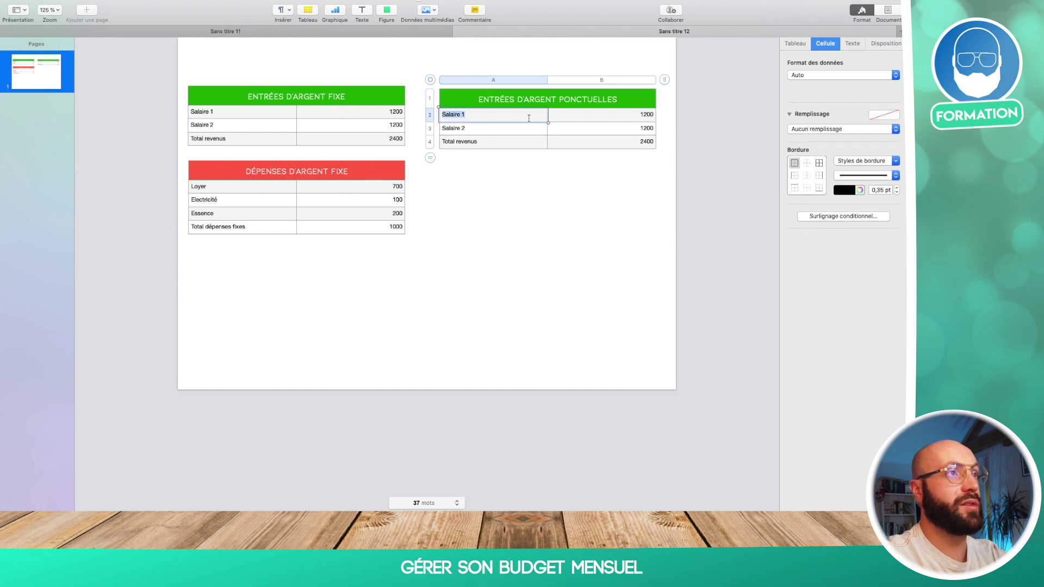
{"action": "key", "text": "BackSpace"}
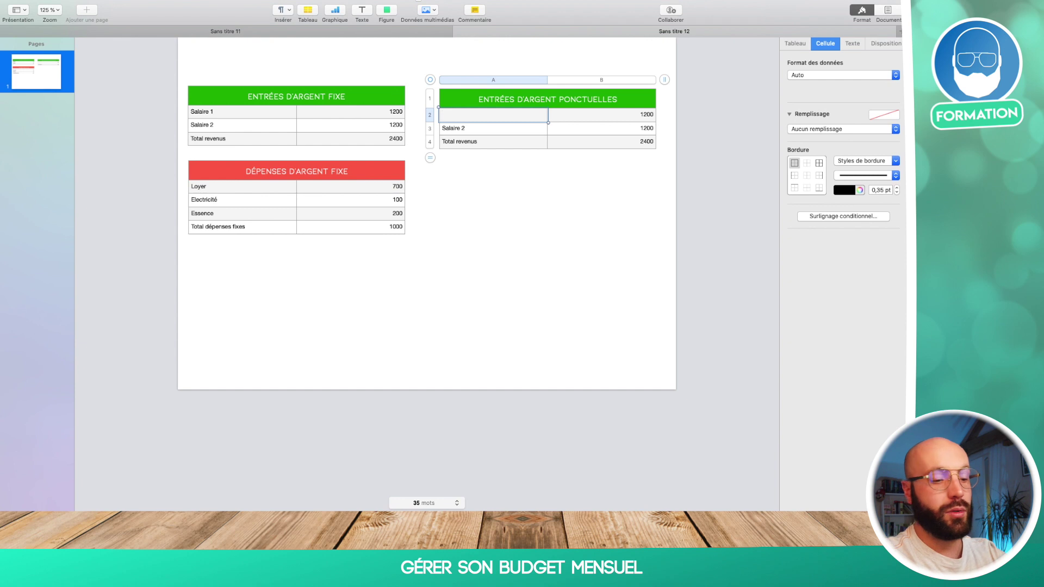
{"action": "type", "text": "Prime"}
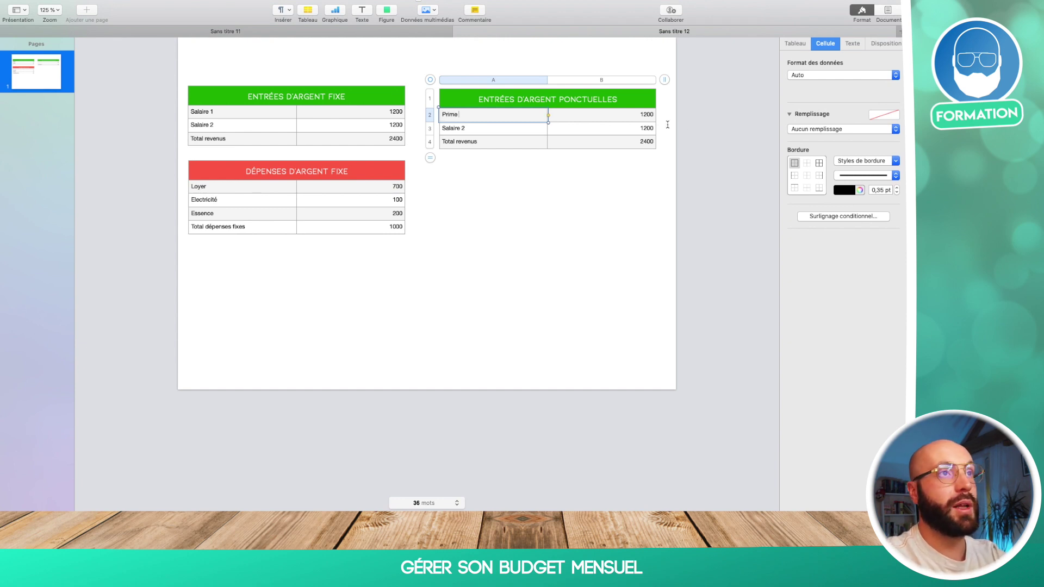
{"action": "double_click", "coordinate": [648, 113]}
{"action": "type", "text": "200"}
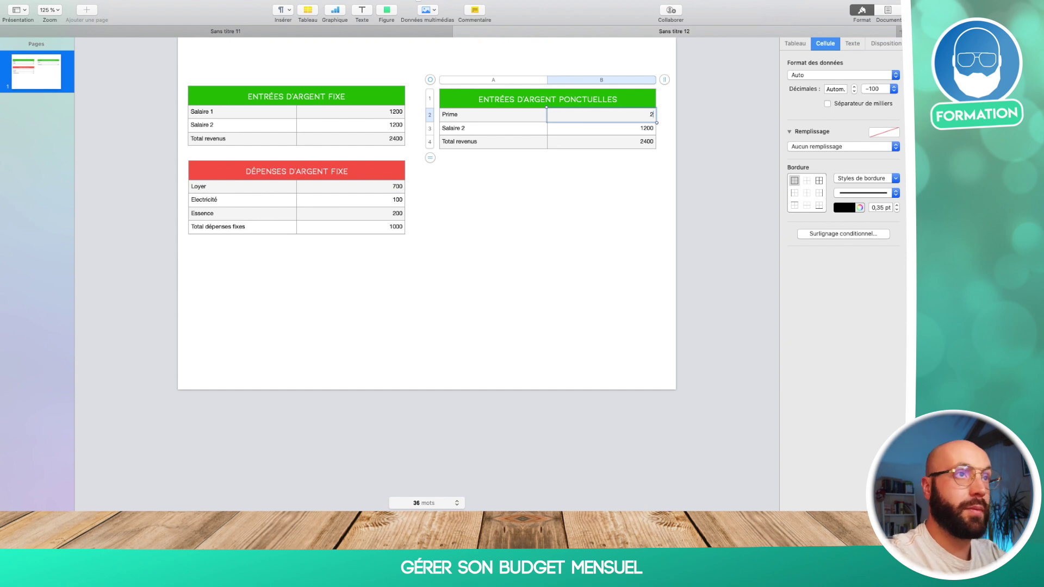
- Clear the Salaire 2 label in the ENTRÉES D'ARGENT PONCTUELLES table and delete that row
{"action": "left_click", "coordinate": [467, 131]}
{"action": "left_click_drag", "start_coordinate": [477, 129], "coordinate": [425, 128]}
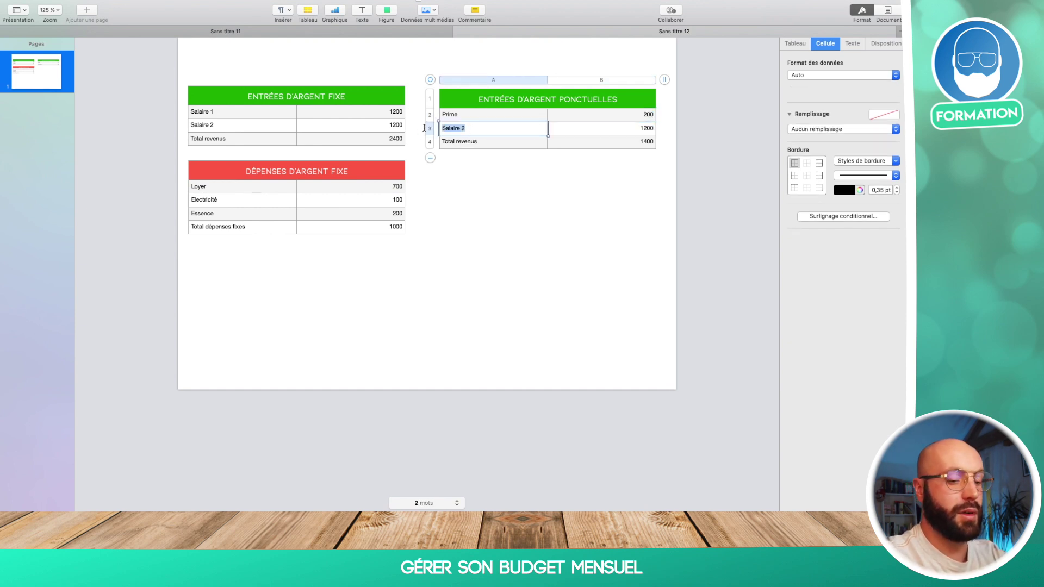
{"action": "key", "text": "BackSpace"}
{"action": "left_click", "coordinate": [506, 174]}
{"action": "left_click", "coordinate": [497, 131]}
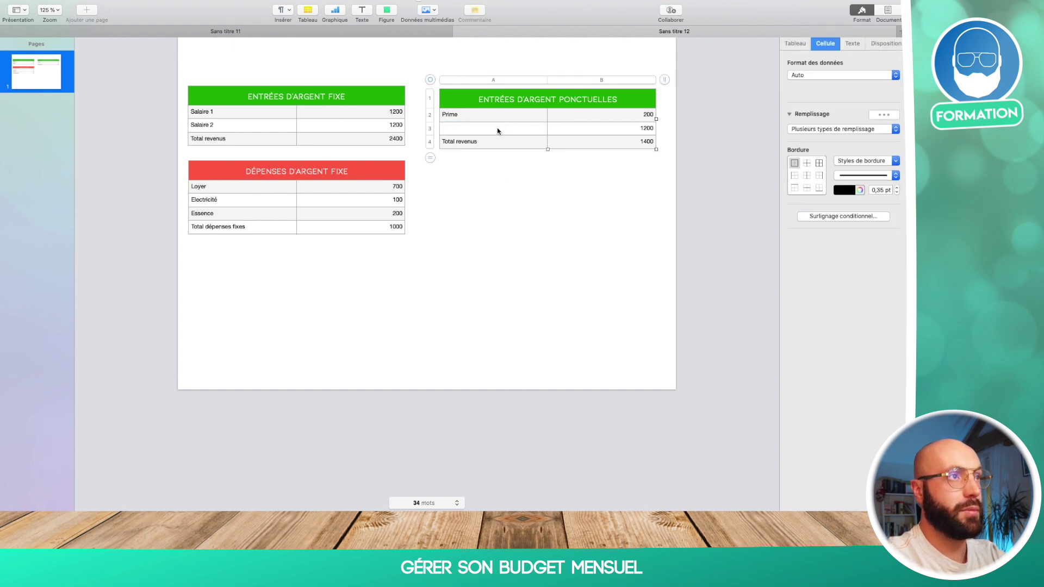
{"action": "left_click", "coordinate": [497, 129]}
{"action": "left_click", "coordinate": [497, 128]}
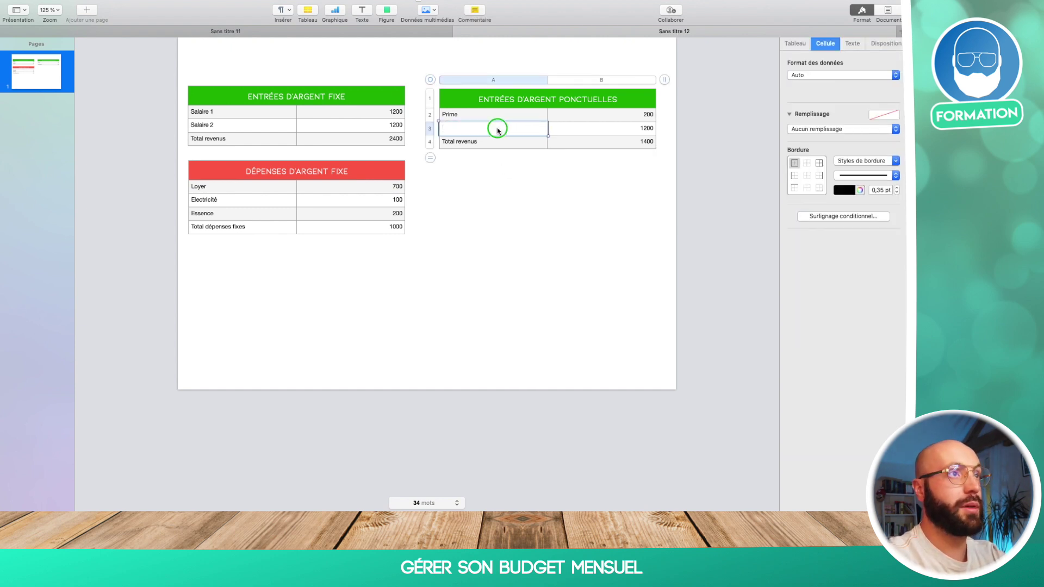
{"action": "right_click", "coordinate": [497, 128]}
{"action": "key", "text": "Escape"}
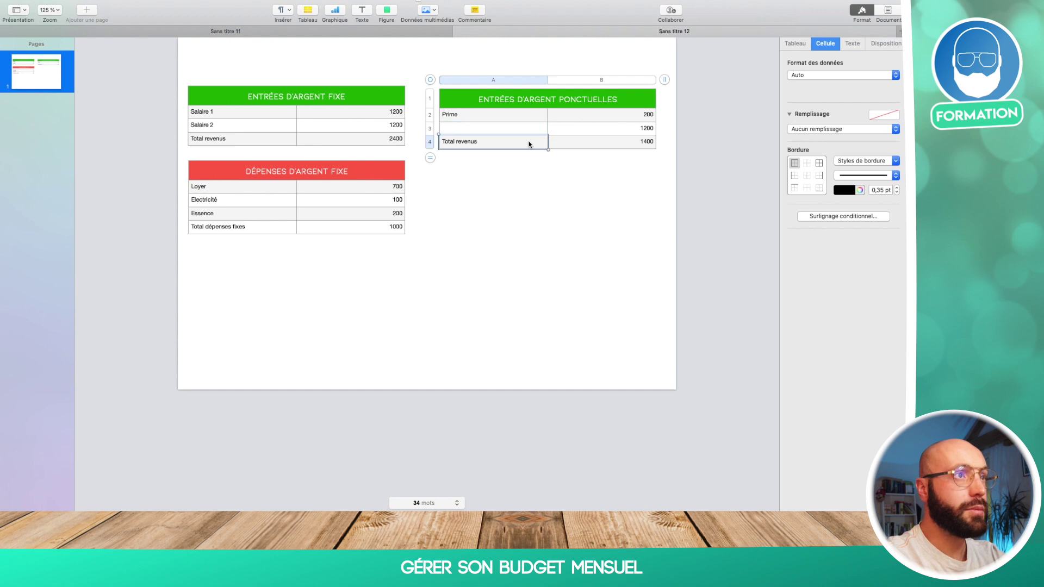
{"action": "right_click", "coordinate": [524, 131]}
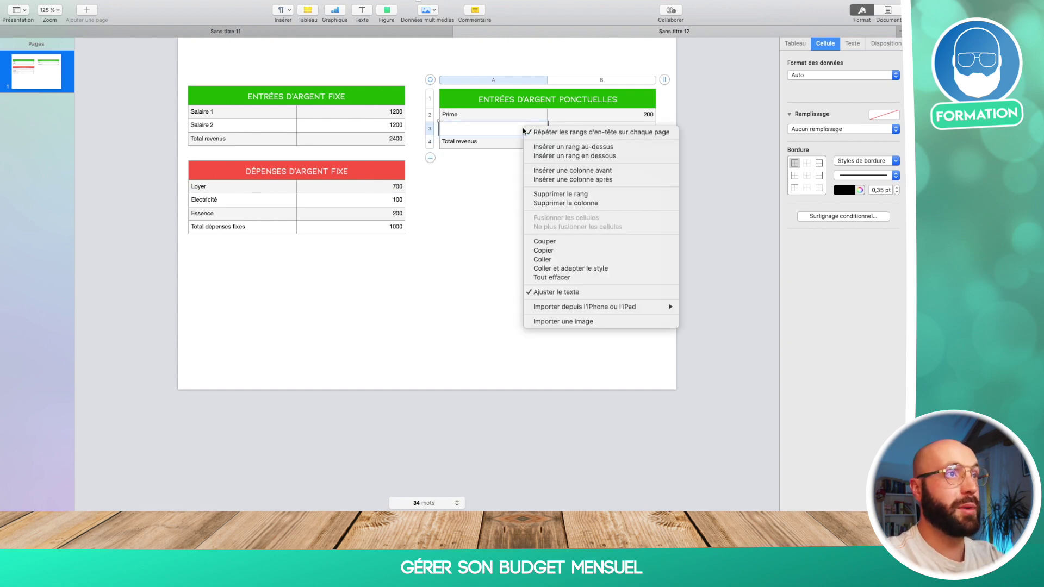
{"action": "left_click", "coordinate": [563, 194]}
{"action": "left_click", "coordinate": [624, 134]}
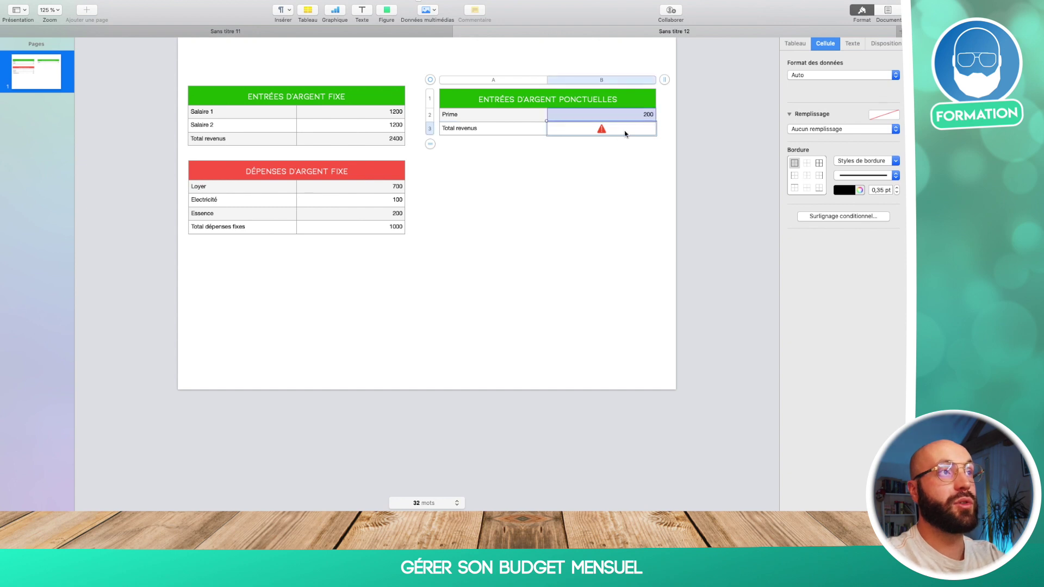
{"action": "left_click", "coordinate": [625, 134]}
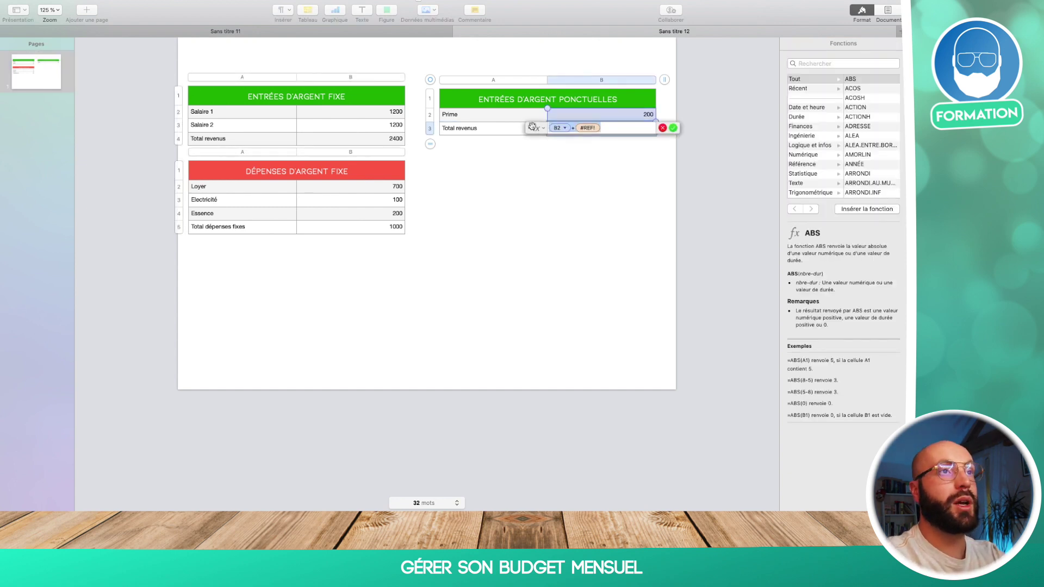
{"action": "left_click", "coordinate": [662, 128]}
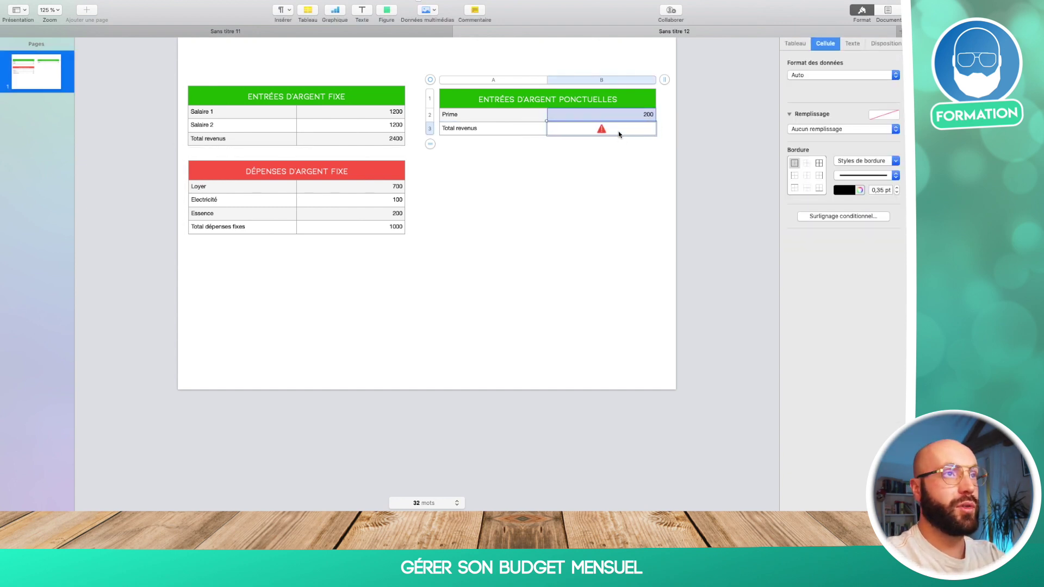
- Try to replace the Total revenus formula in the ENTRÉES D'ARGENT PONCTUELLES table with a SOMME of cell B2
{"action": "left_click", "coordinate": [619, 131]}
{"action": "key", "text": "BackSpace"}
{"action": "key", "text": "BackSpace"}
{"action": "key", "text": "BackSpace"}
{"action": "key", "text": "BackSpace"}
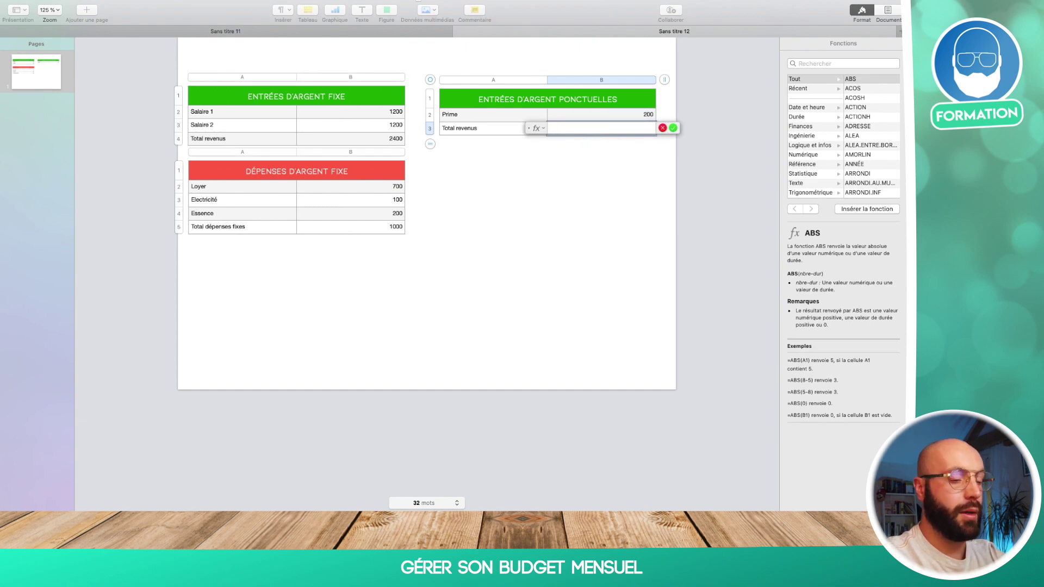
{"action": "type", "text": "somme"}
{"action": "left_click", "coordinate": [648, 114]}
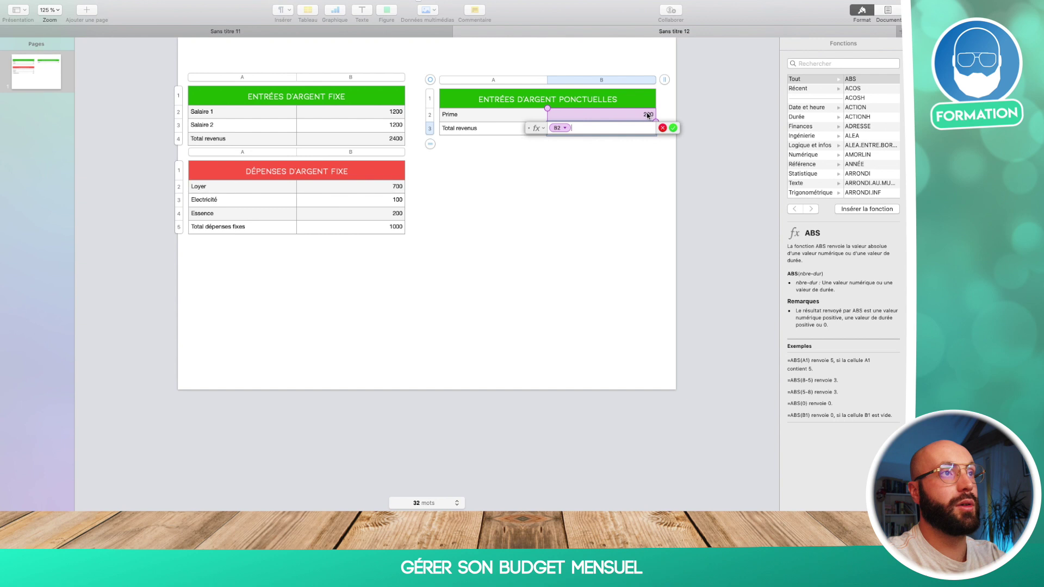
{"action": "key", "text": "Return"}
{"action": "left_click", "coordinate": [506, 132]}
{"action": "left_click_drag", "start_coordinate": [514, 124], "coordinate": [422, 124]}
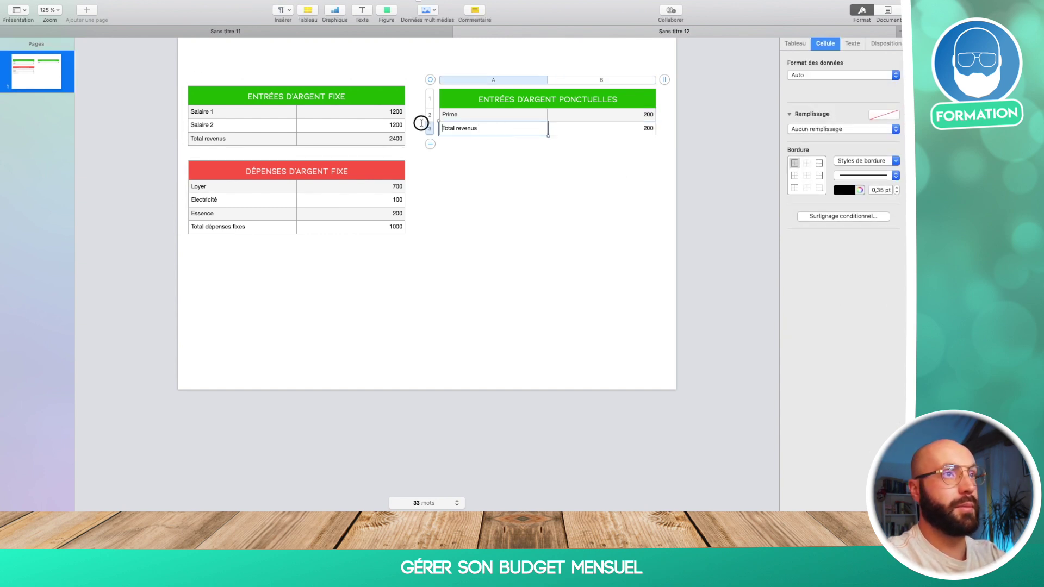
- Set the Total revenus amount in the ENTRÉES D'ARGENT PONCTUELLES table to a SOMME formula on cell B2
{"action": "left_click", "coordinate": [616, 125]}
{"action": "left_click", "coordinate": [617, 124]}
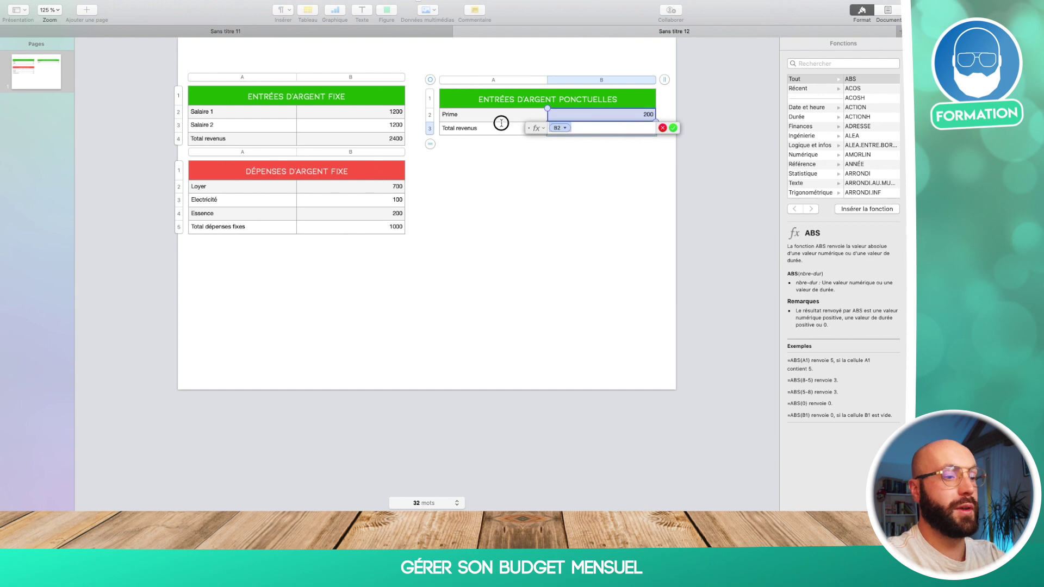
{"action": "type", "text": "SOMME"}
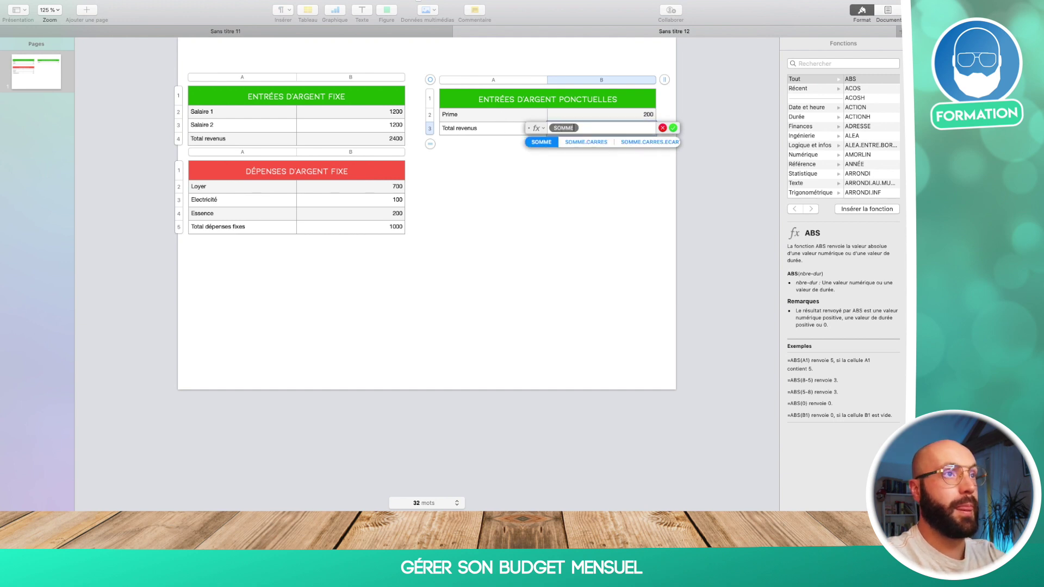
{"action": "left_click", "coordinate": [532, 143]}
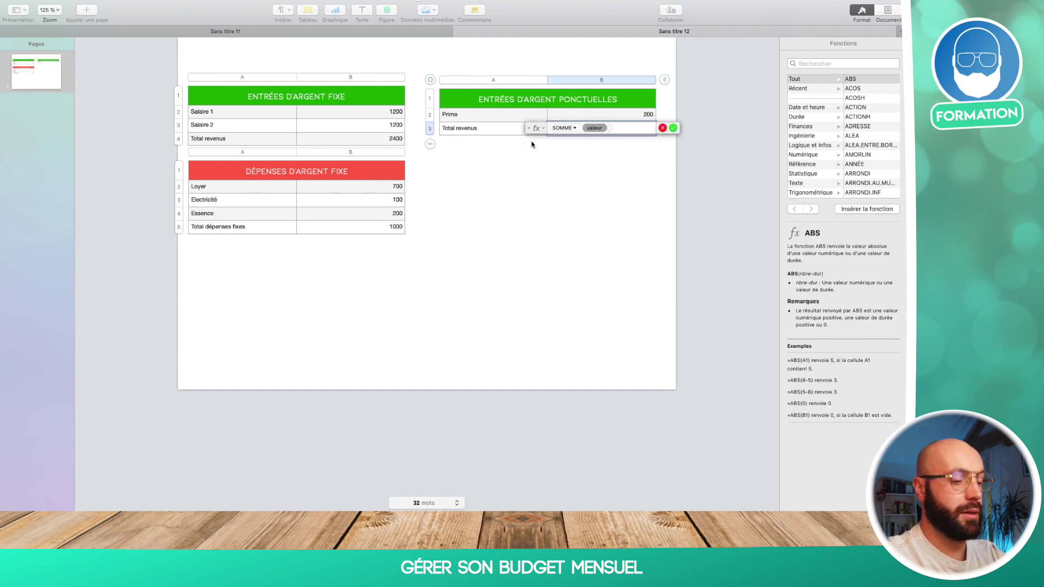
{"action": "left_click", "coordinate": [620, 115]}
{"action": "key", "text": "Return"}
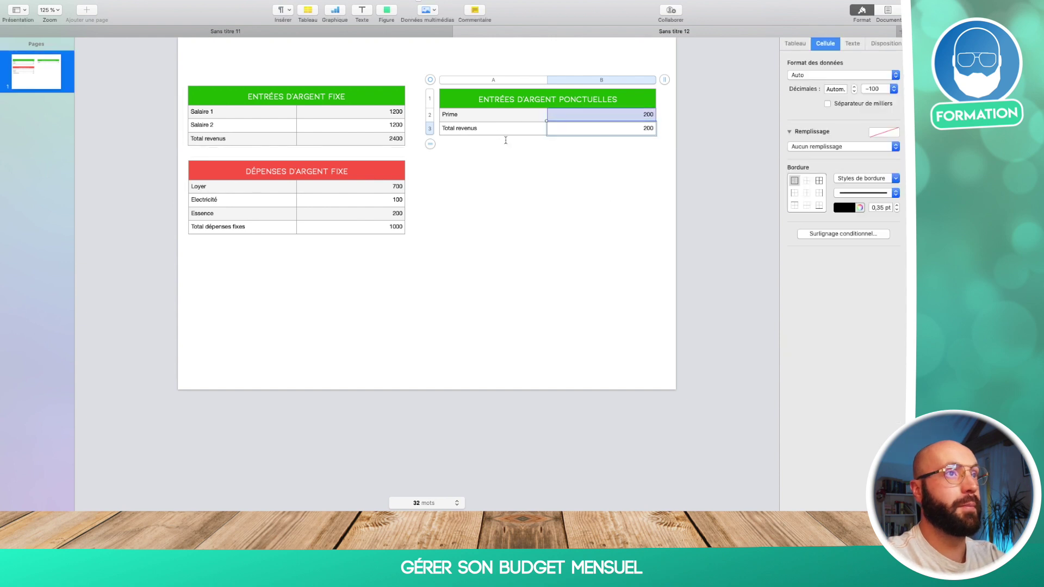
- Rename the Total revenus label in the ENTRÉES D'ARGENT PONCTUELLES table as Total revenus ponctuels
{"action": "left_click", "coordinate": [478, 128]}
{"action": "mouse_move", "coordinate": [477, 128]}
{"action": "left_mouse_down"}
{"action": "mouse_move", "coordinate": [438, 128]}
{"action": "mouse_move", "coordinate": [478, 129]}
{"action": "left_mouse_up"}
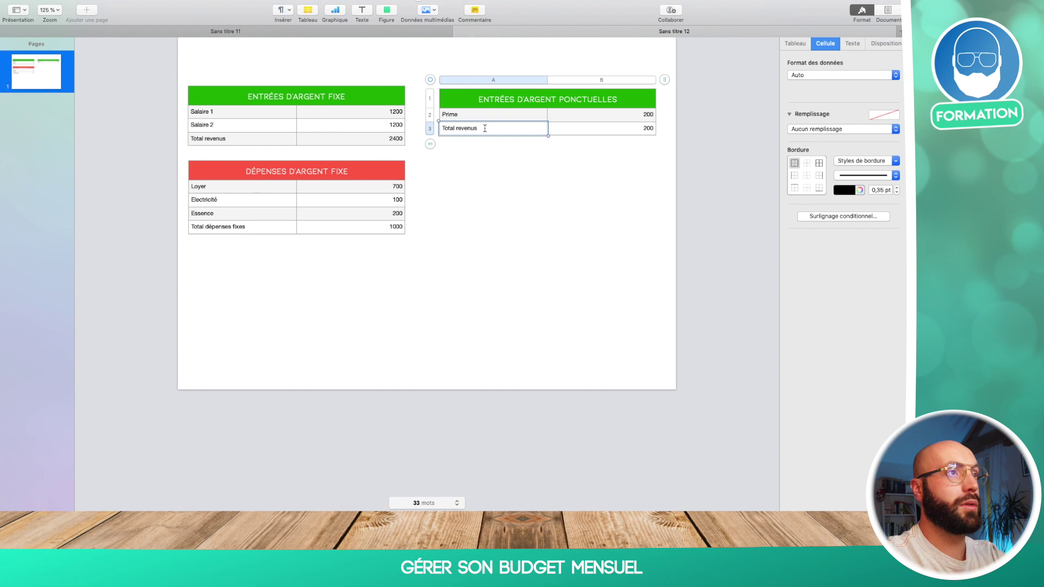
{"action": "double_click", "coordinate": [485, 129]}
{"action": "key", "text": "BackSpace"}
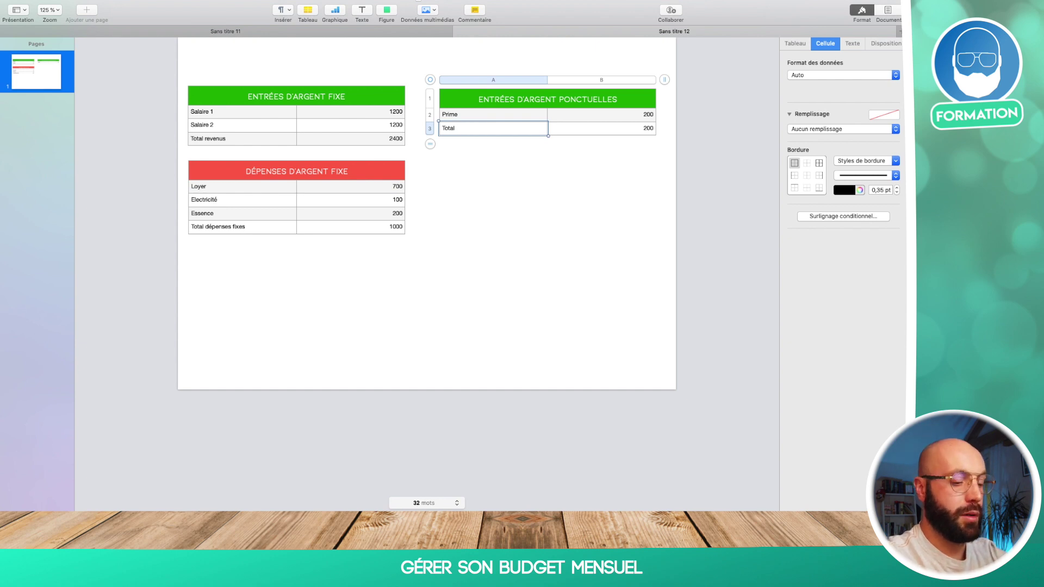
{"action": "type", "text": "revnus"}
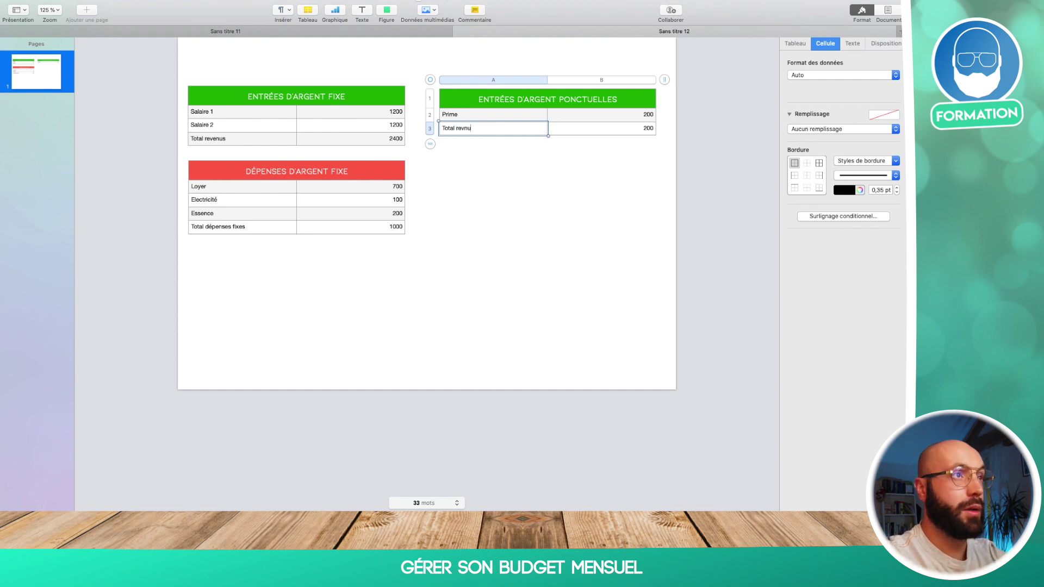
{"action": "key", "text": "BackSpace"}
{"action": "key", "text": "BackSpace"}
{"action": "key", "text": "BackSpace"}
{"action": "type", "text": "enus ponctuels"}
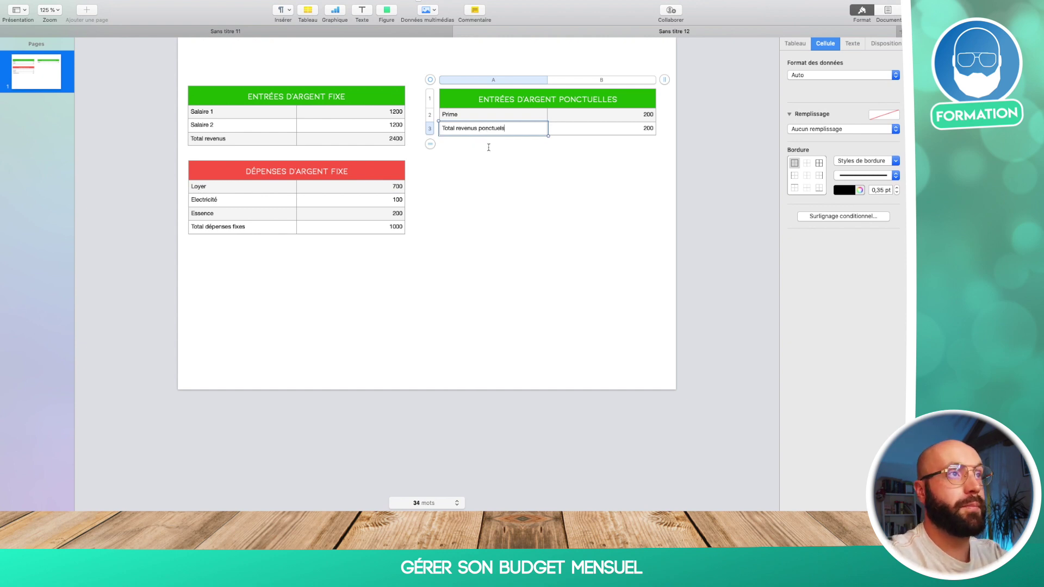
- Duplicate the DÉPENSES D'ARGENT FIXE table below the ENTRÉES D'ARGENT PONCTUELLES table and retitle the copy DÉPENSES D'ARGENT EXCEPTIONNELLES
{"action": "left_click", "coordinate": [543, 217]}
{"action": "left_click_drag", "start_coordinate": [371, 216], "coordinate": [581, 164]}
{"action": "left_click", "coordinate": [597, 165]}
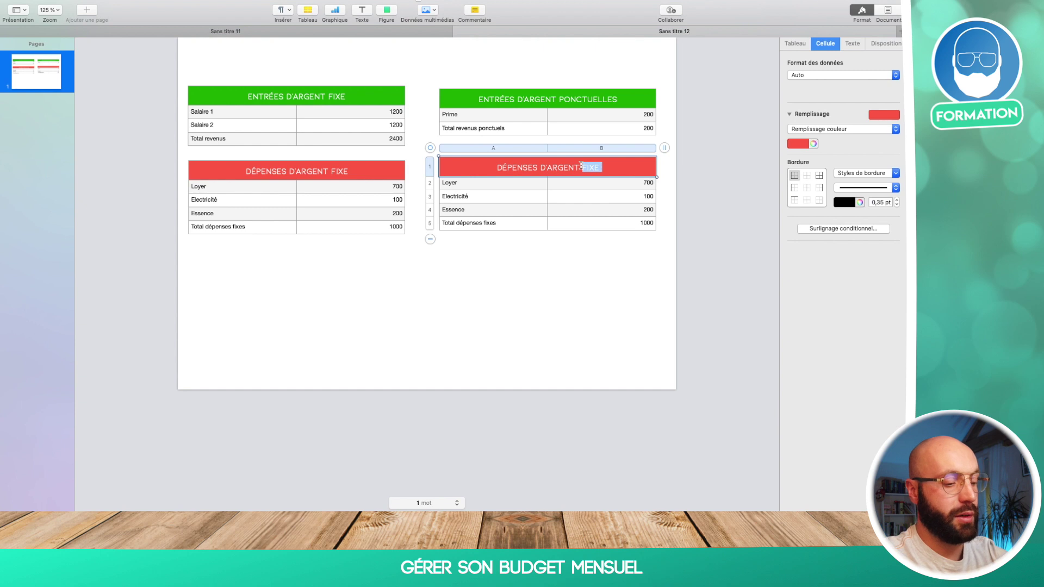
{"action": "type", "text": "EXCPETI"}
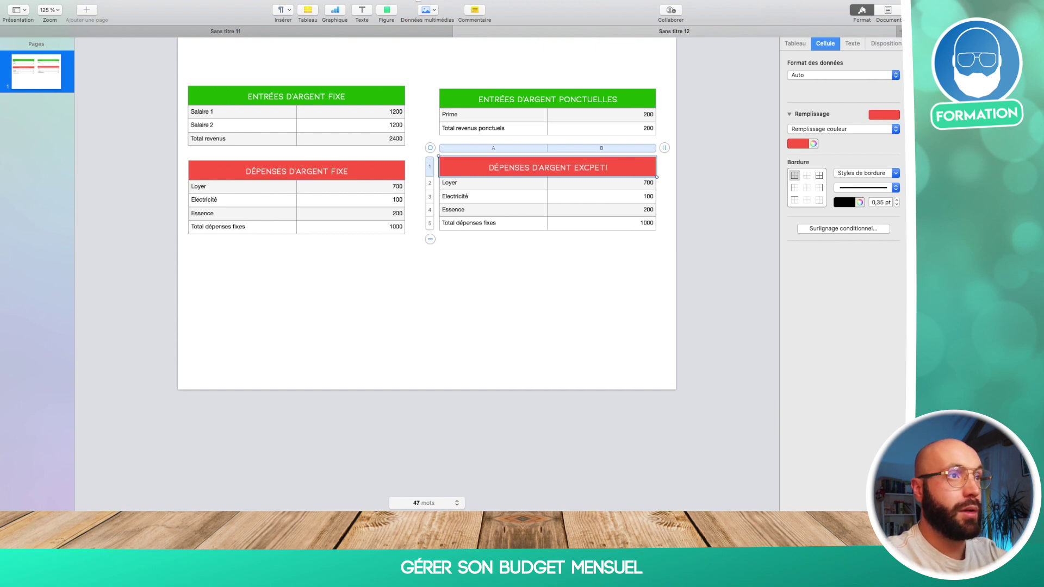
{"action": "type", "text": "ONNELles"}
{"action": "left_click", "coordinate": [530, 282]}
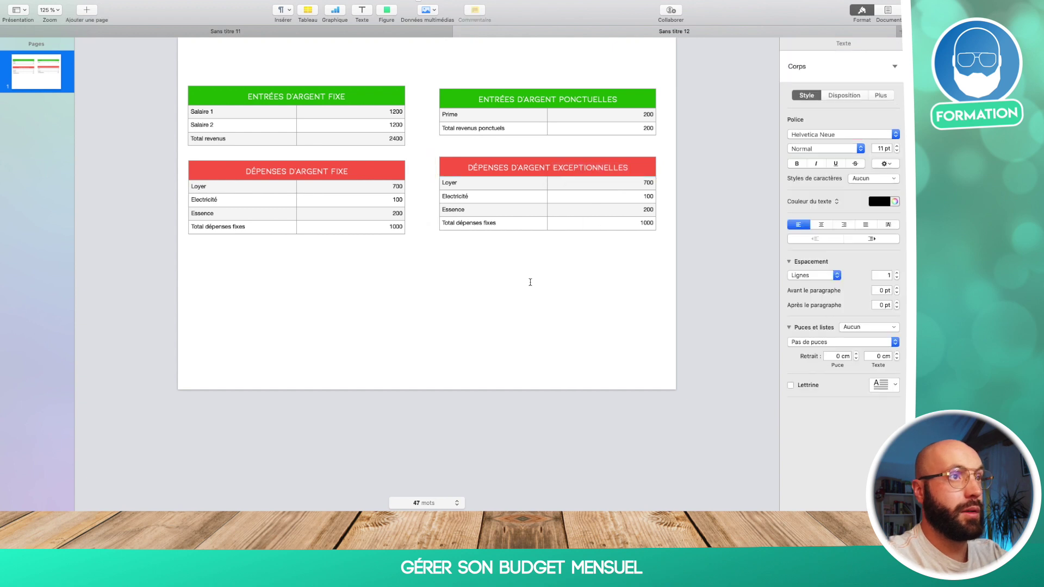
- Pluralize the two original table headings to DÉPENSES D'ARGENT FIXES and ENTRÉES D'ARGENT FIXES
{"action": "left_click", "coordinate": [347, 169]}
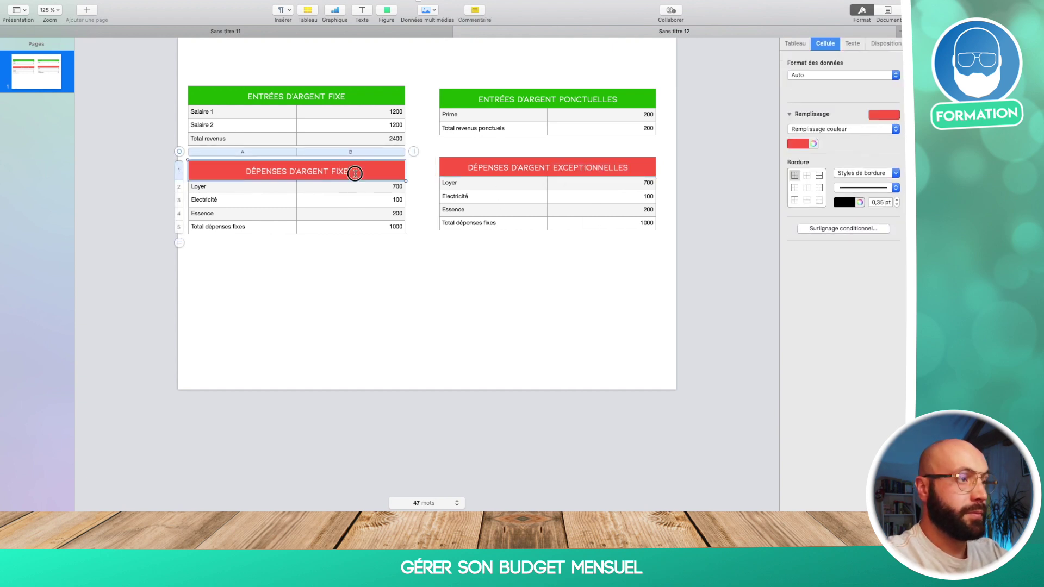
{"action": "type", "text": "S"}
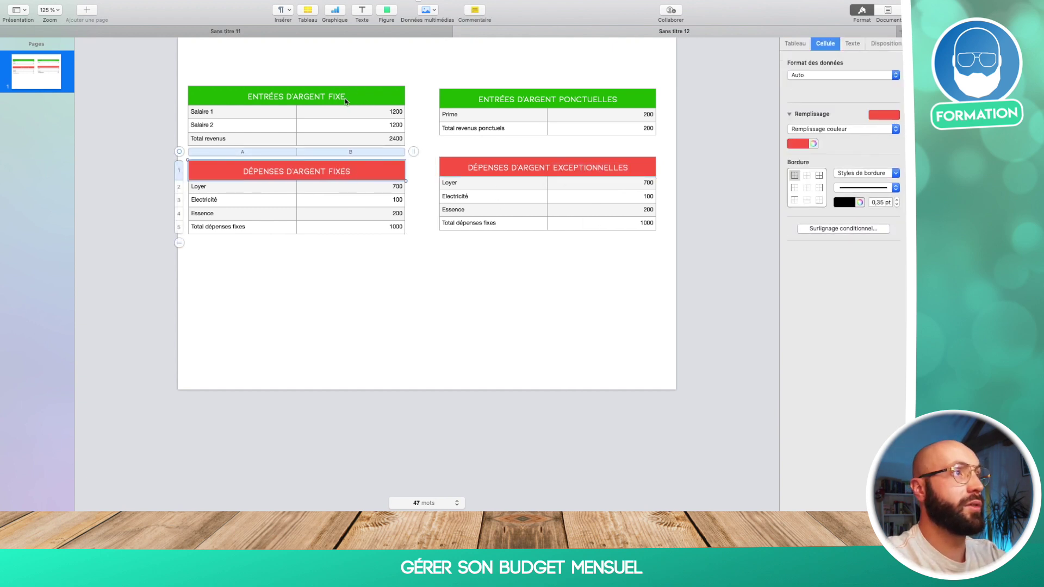
{"action": "left_click", "coordinate": [346, 97]}
{"action": "type", "text": "S"}
- Replace the Loyer label in the DÉPENSES D'ARGENT EXCEPTIONNELLES table with cadeau
{"action": "left_click", "coordinate": [564, 261]}
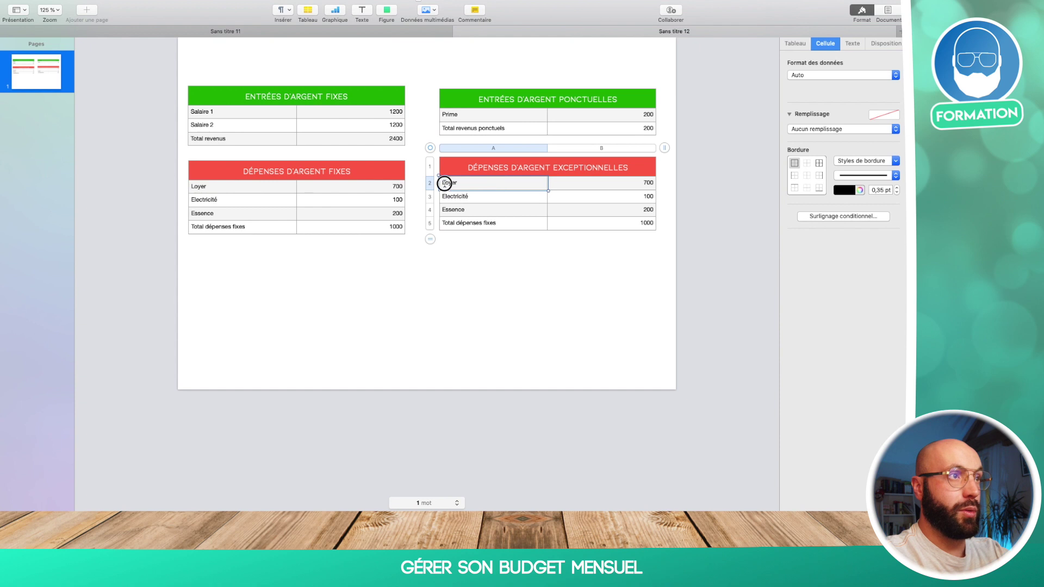
{"action": "type", "text": "cadeau"}
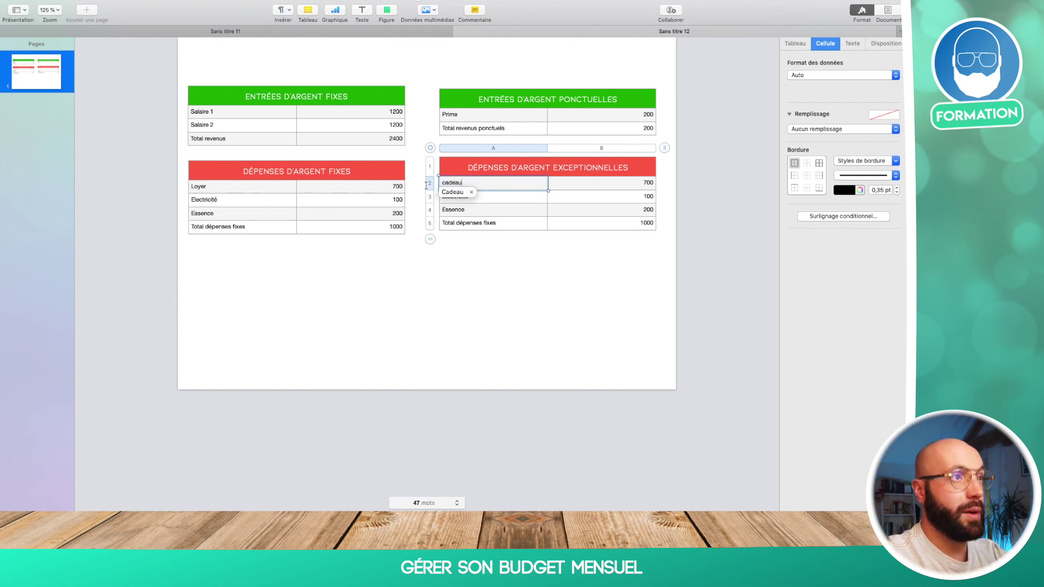
- Delete the Electricité, Essence and Total dépenses fixes rows from the Dépenses d'argent exceptionnelles table
{"action": "left_click", "coordinate": [472, 200]}
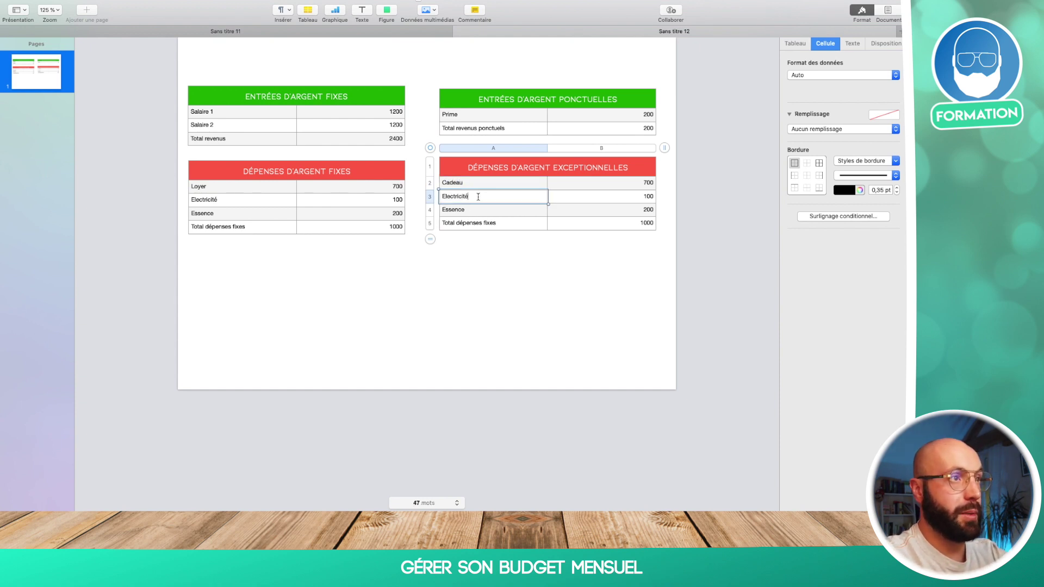
{"action": "left_click", "coordinate": [499, 221]}
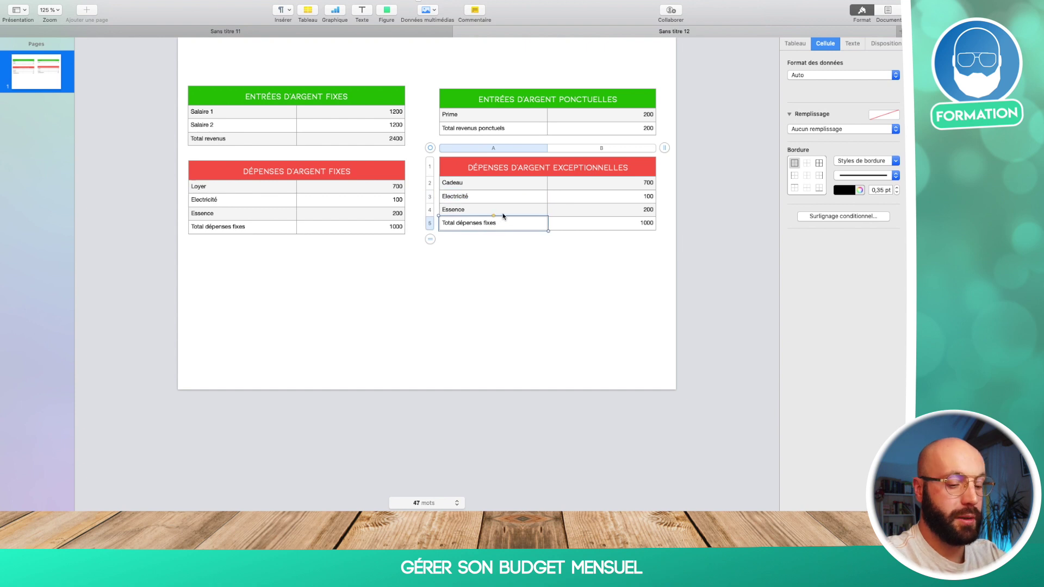
{"action": "key", "text": "shift+Up"}
{"action": "key", "text": "shift+Up"}
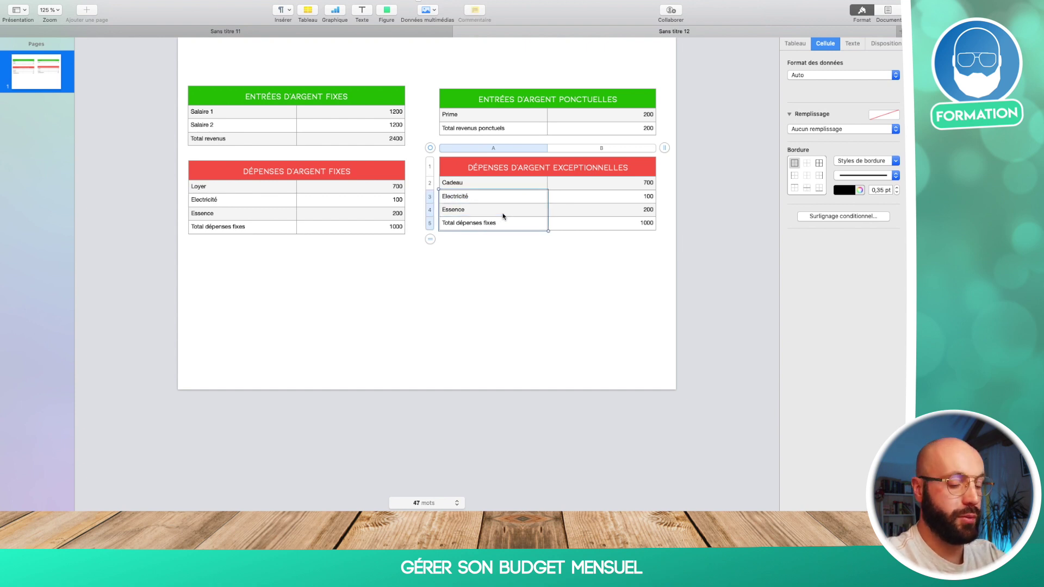
{"action": "right_click", "coordinate": [503, 216]}
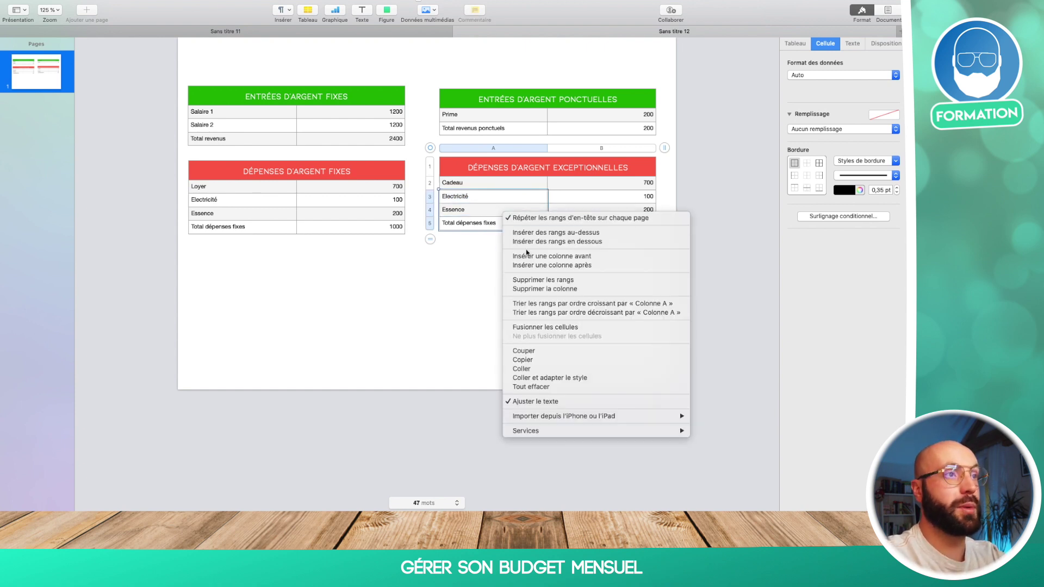
{"action": "left_click", "coordinate": [539, 279]}
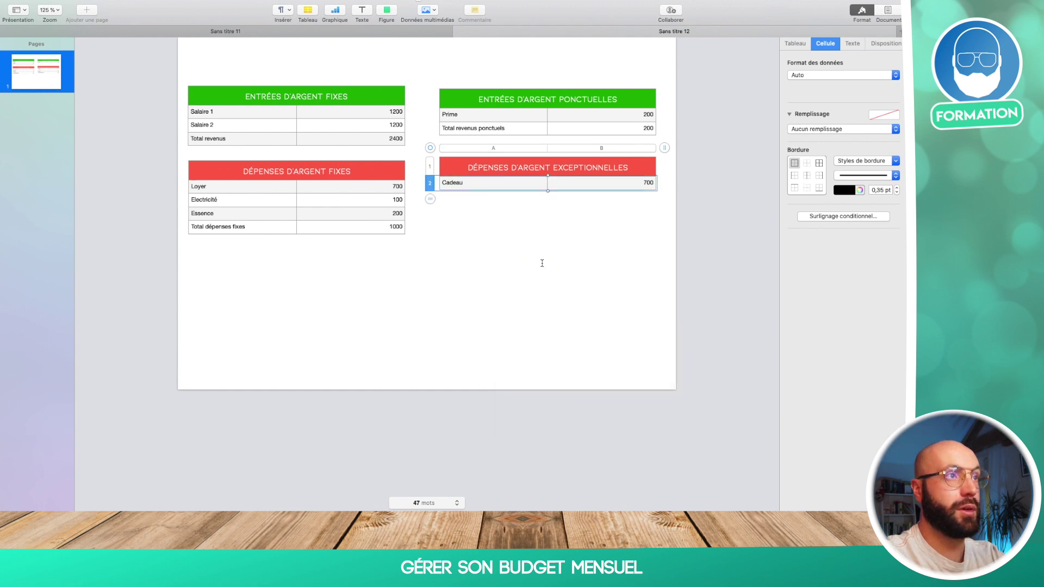
- Set the Cadeau amount to 60 in the Dépenses d'argent exceptionnelles table
{"action": "left_click", "coordinate": [592, 193]}
{"action": "left_click", "coordinate": [596, 190]}
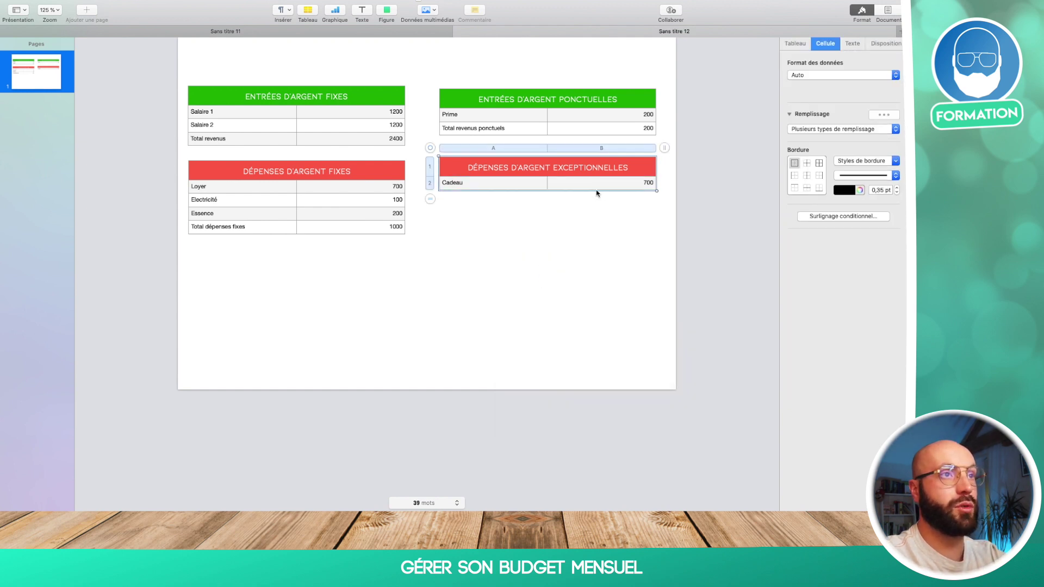
{"action": "left_click", "coordinate": [625, 181]}
{"action": "type", "text": "60"}
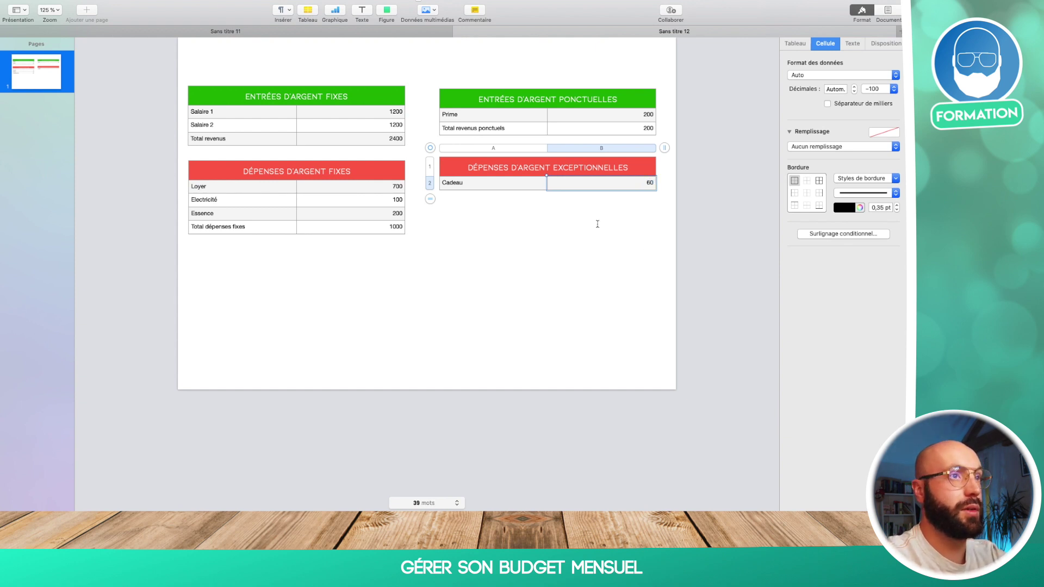
{"action": "left_click", "coordinate": [597, 224]}
- Add a row below Cadeau in the exceptional expenses table, labelled Téléphone with an amount of 700
{"action": "left_click", "coordinate": [447, 188]}
{"action": "left_click", "coordinate": [431, 199]}
{"action": "left_click", "coordinate": [432, 199]}
{"action": "left_click", "coordinate": [465, 198]}
{"action": "left_click", "coordinate": [467, 196]}
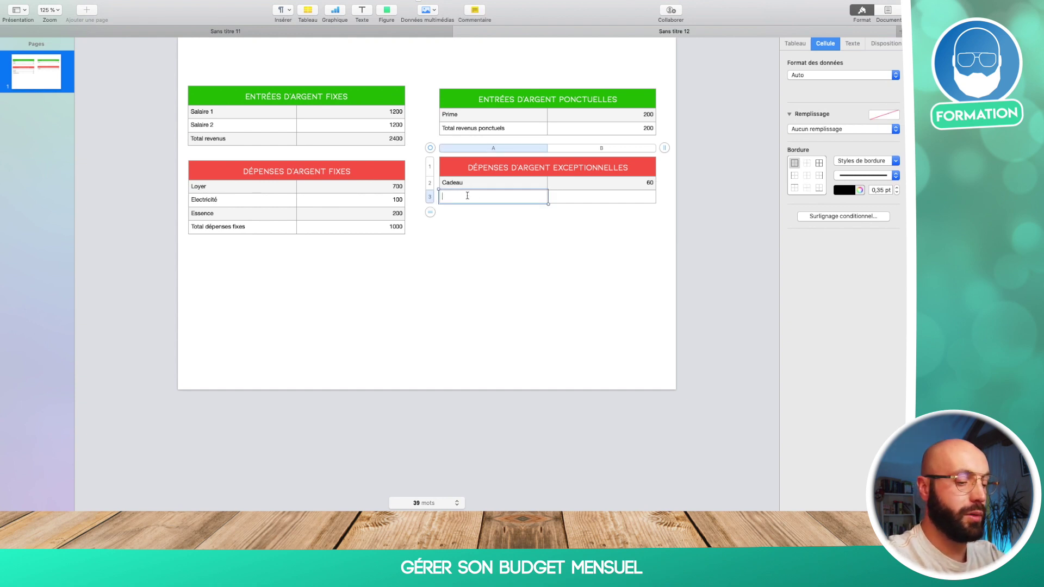
{"action": "type", "text": "Téléphone"}
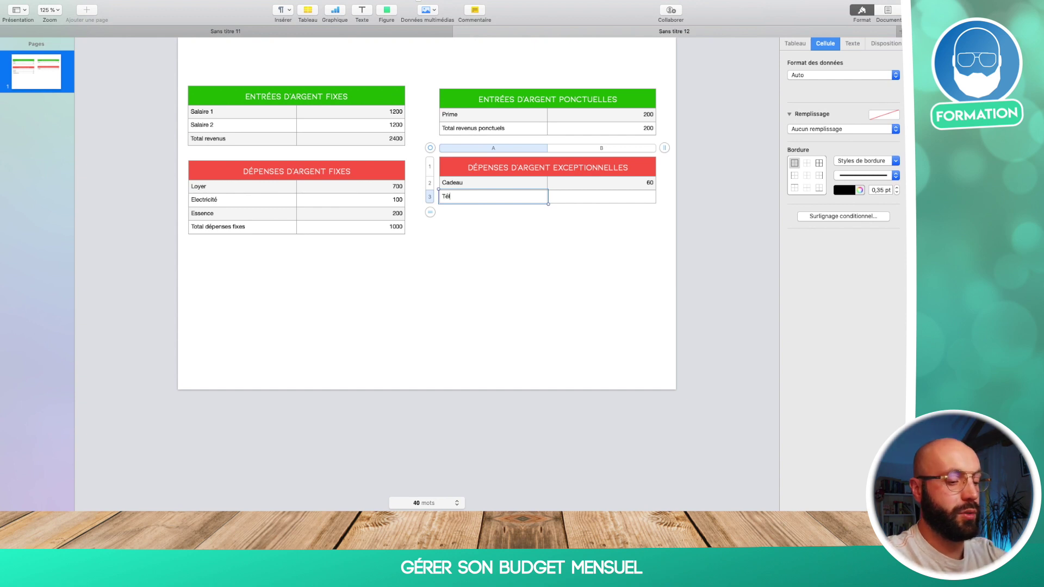
{"action": "left_click", "coordinate": [633, 195]}
{"action": "type", "text": "700"}
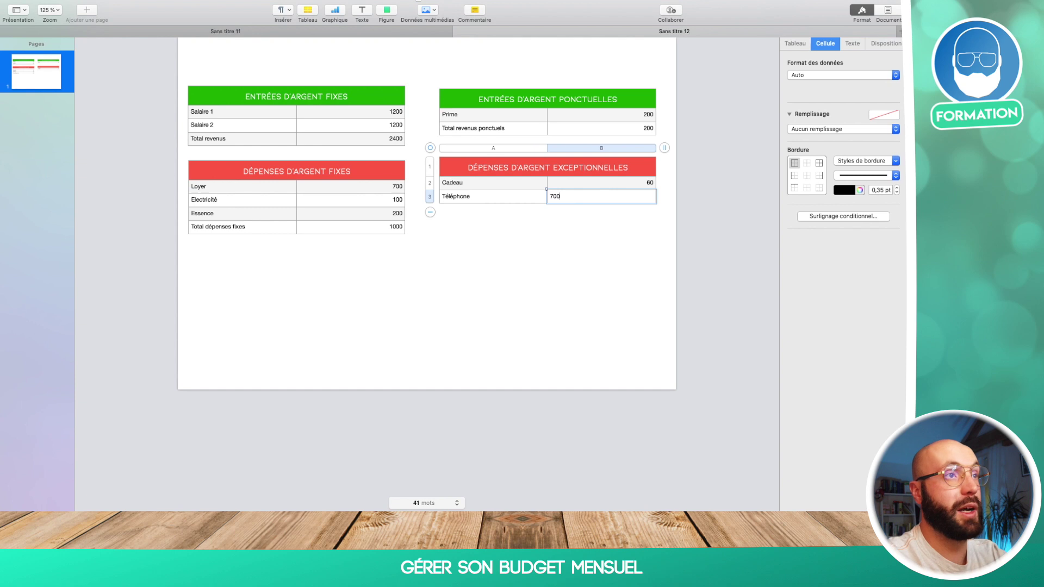
{"action": "left_click", "coordinate": [525, 246]}
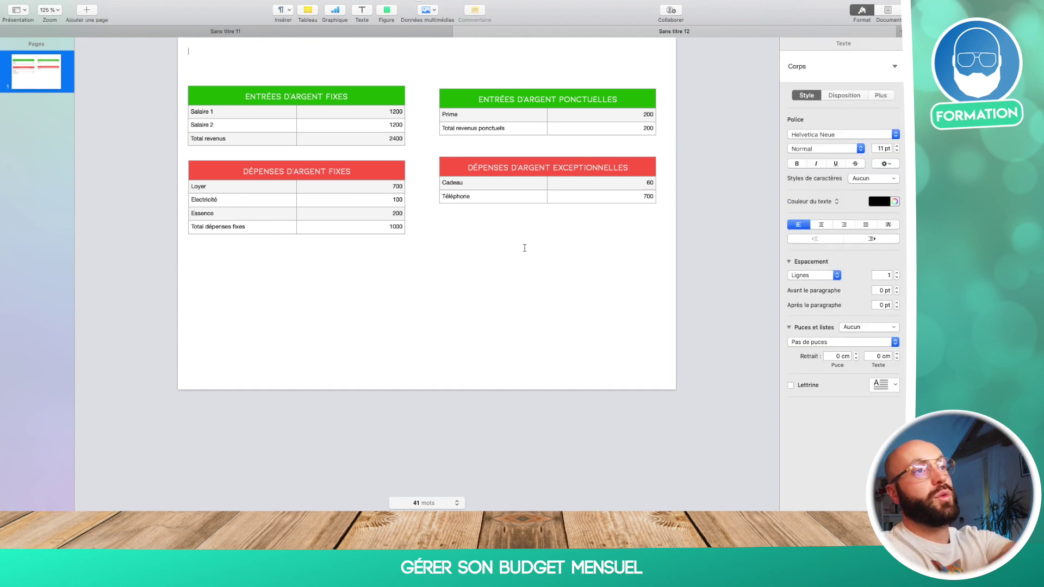
- Add a row at the end of the exceptional expenses table and label it "Total dépenses exceptionnelles"
{"action": "left_click", "coordinate": [519, 190]}
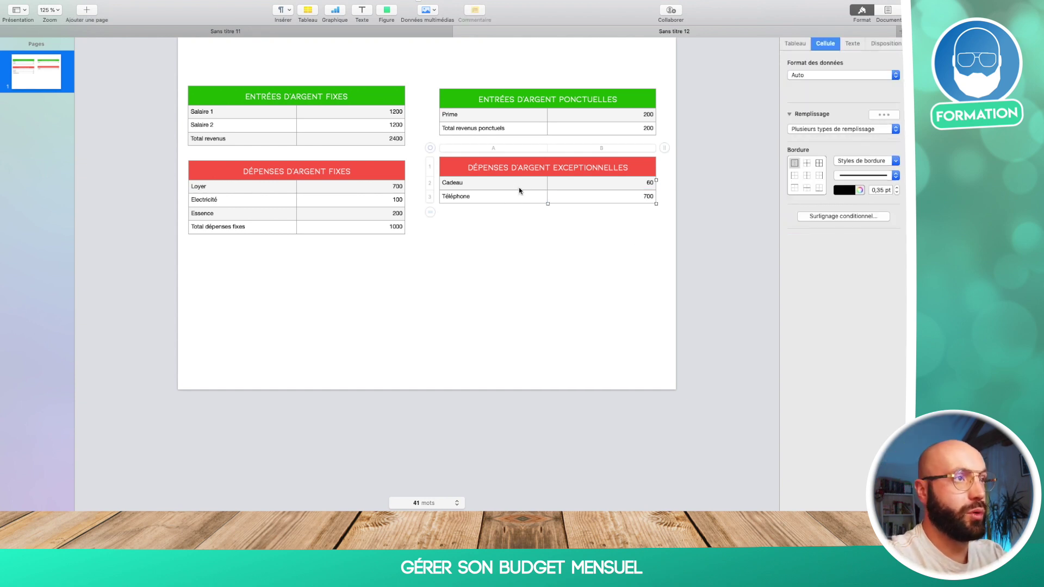
{"action": "left_click", "coordinate": [430, 212]}
{"action": "left_click", "coordinate": [431, 214]}
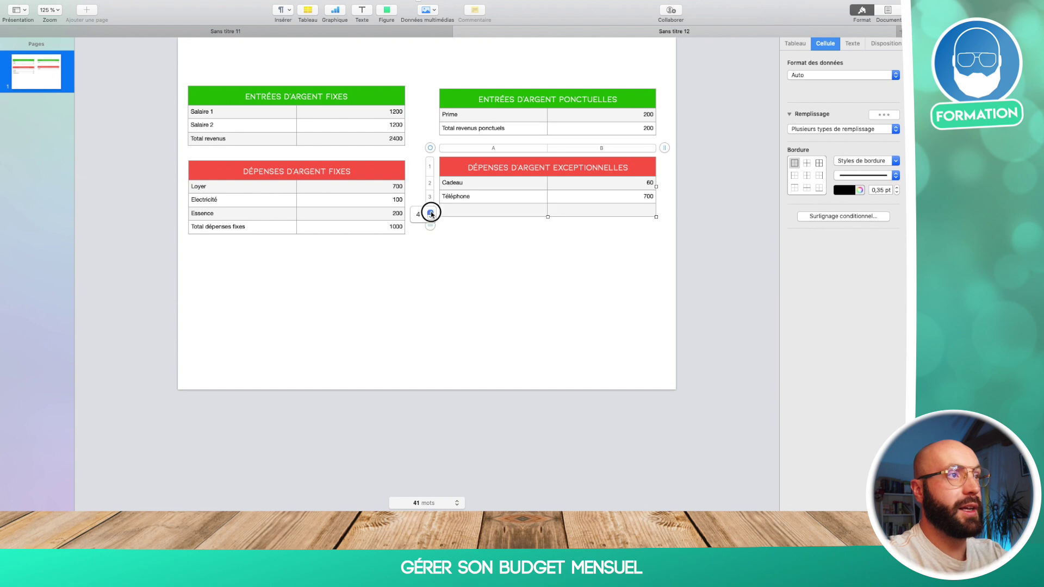
{"action": "left_click", "coordinate": [465, 211]}
{"action": "type", "text": "T"}
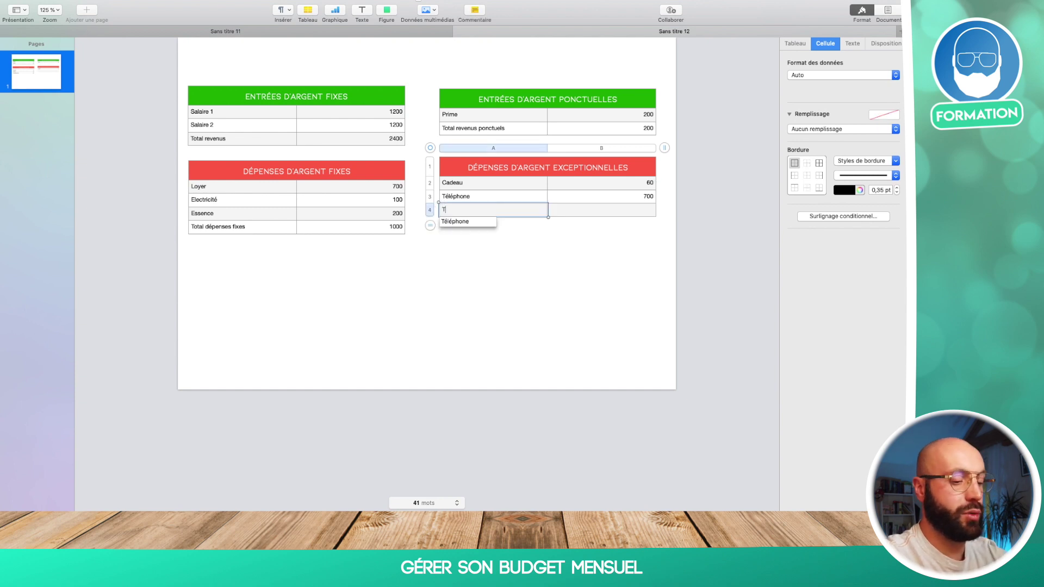
{"action": "type", "text": "otal "}
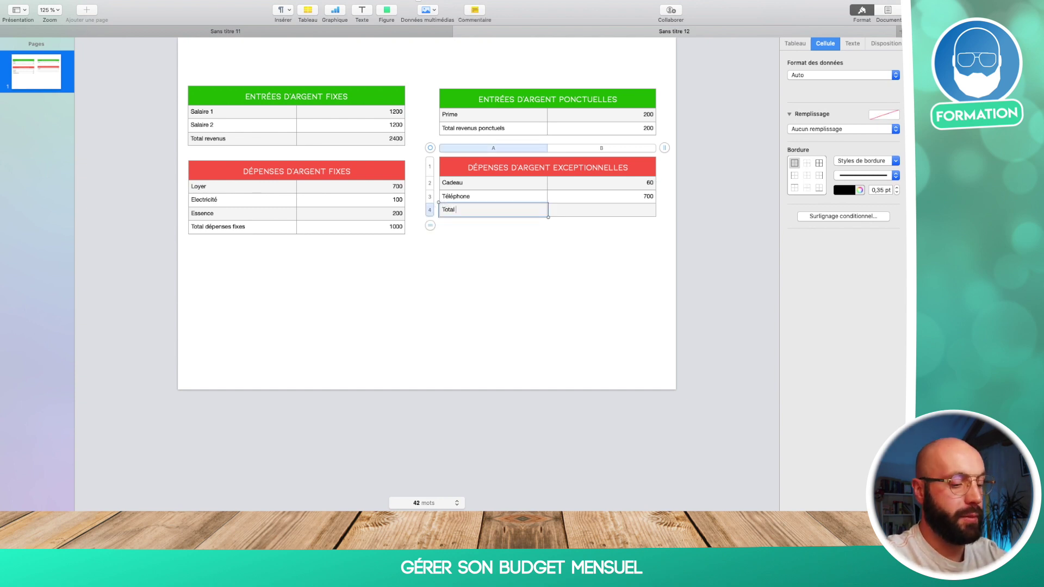
{"action": "type", "text": "dépenses exception"}
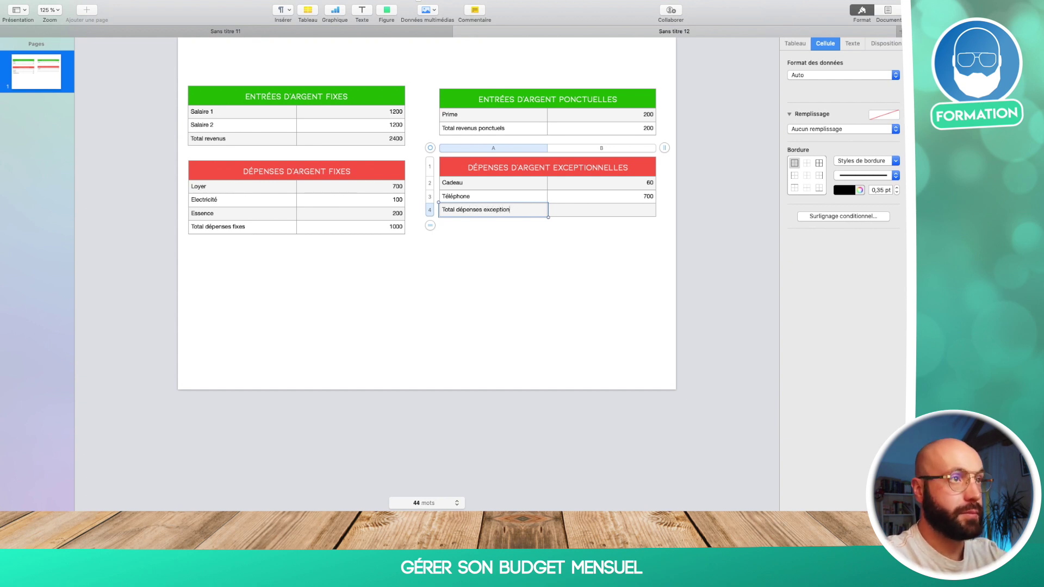
{"action": "type", "text": "nelles"}
{"action": "left_click", "coordinate": [633, 223]}
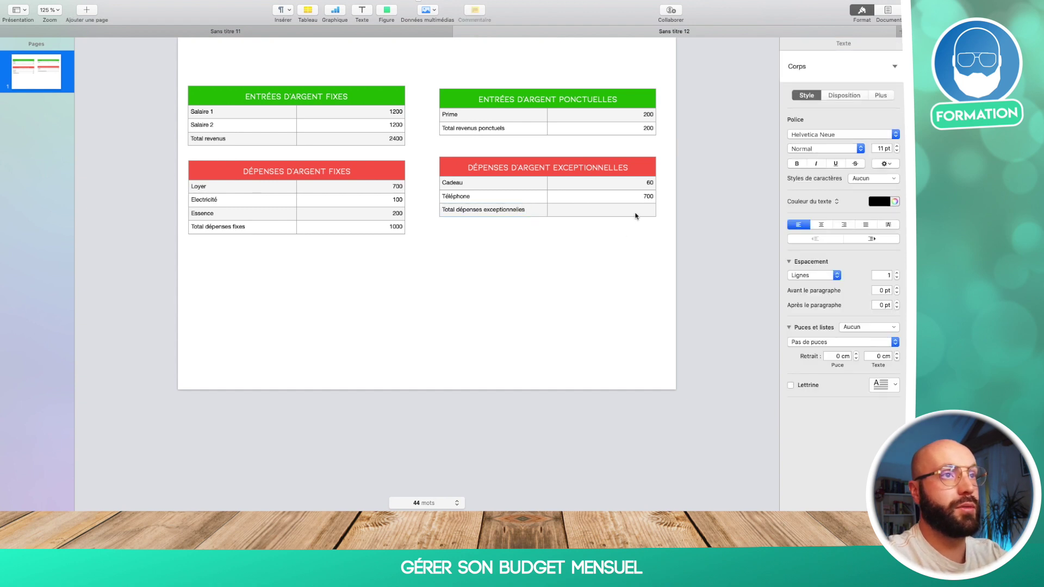
- Enter a SOMME formula adding cells B2 and B3 as the amount for Total dépenses exceptionnelles
{"action": "double_click", "coordinate": [635, 216]}
{"action": "type", "text": "="}
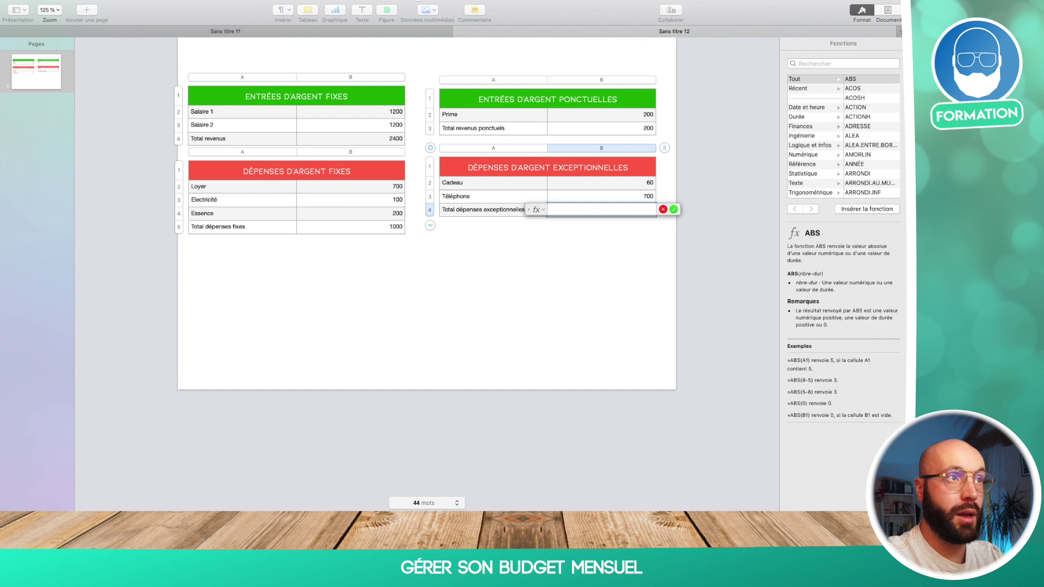
{"action": "type", "text": "somme"}
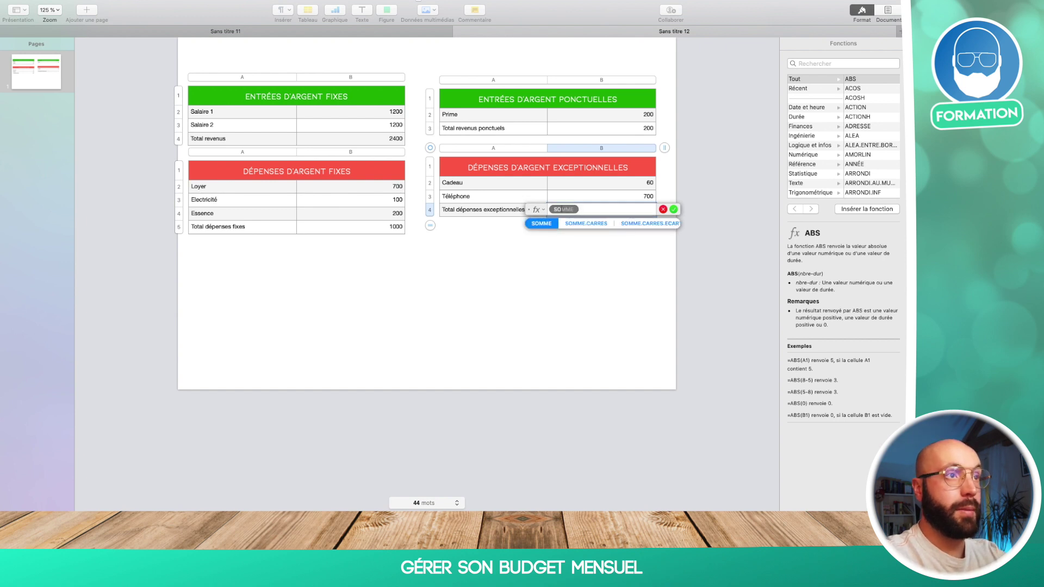
{"action": "left_click", "coordinate": [544, 224]}
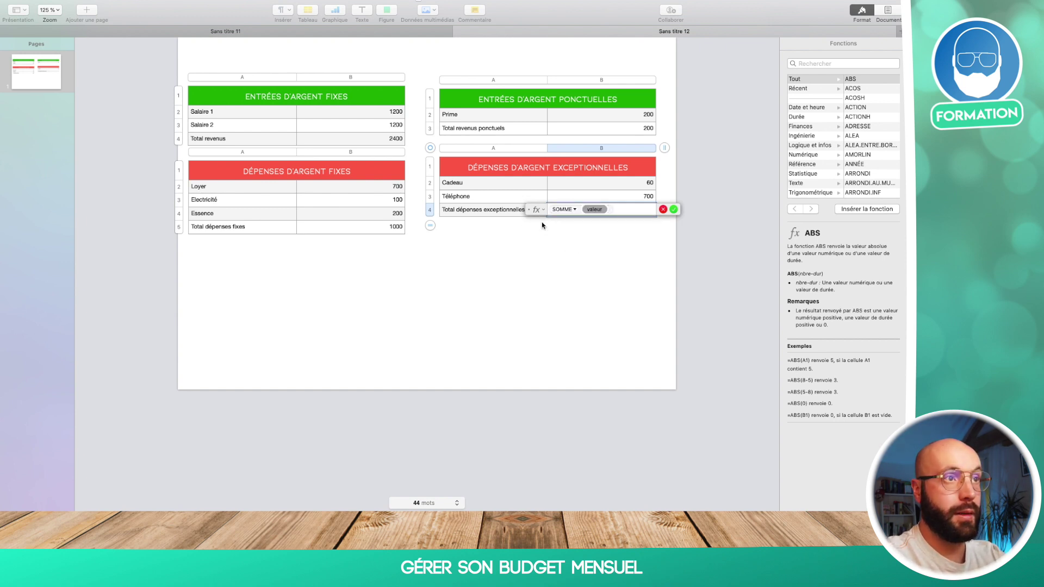
{"action": "left_click", "coordinate": [640, 185]}
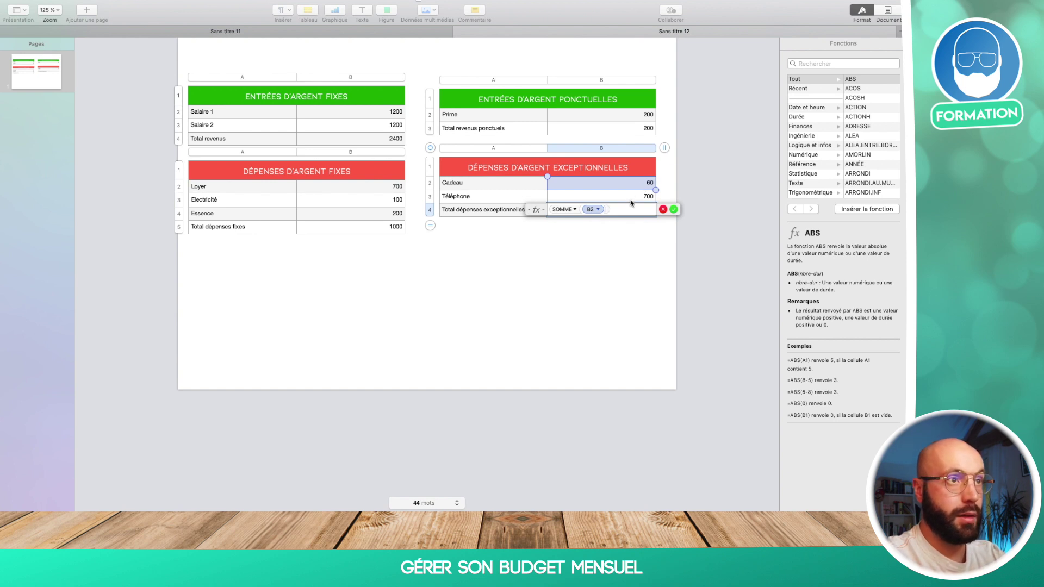
{"action": "left_click", "coordinate": [629, 197], "text": "shift"}
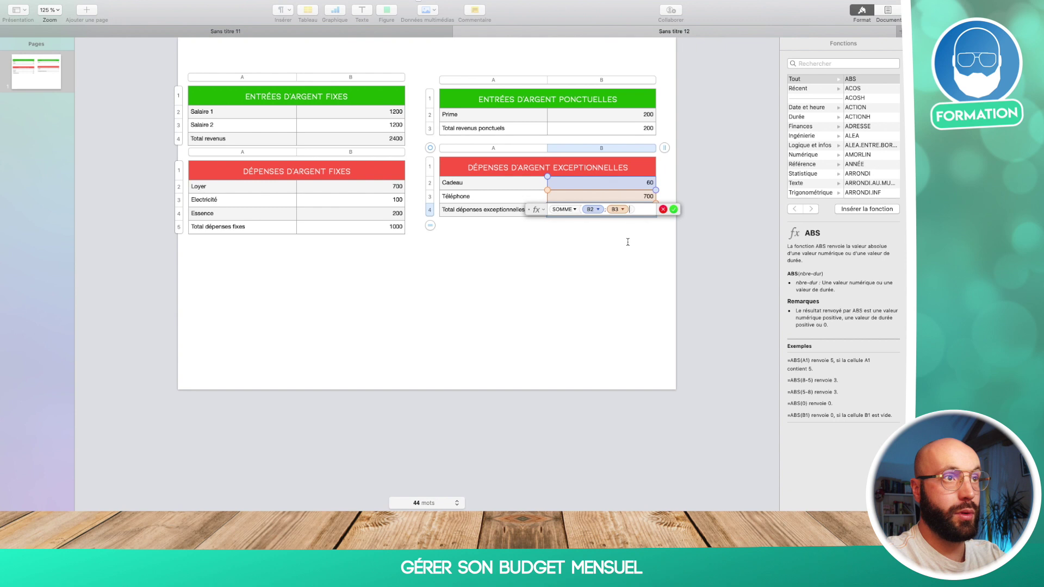
{"action": "key", "text": "Return"}
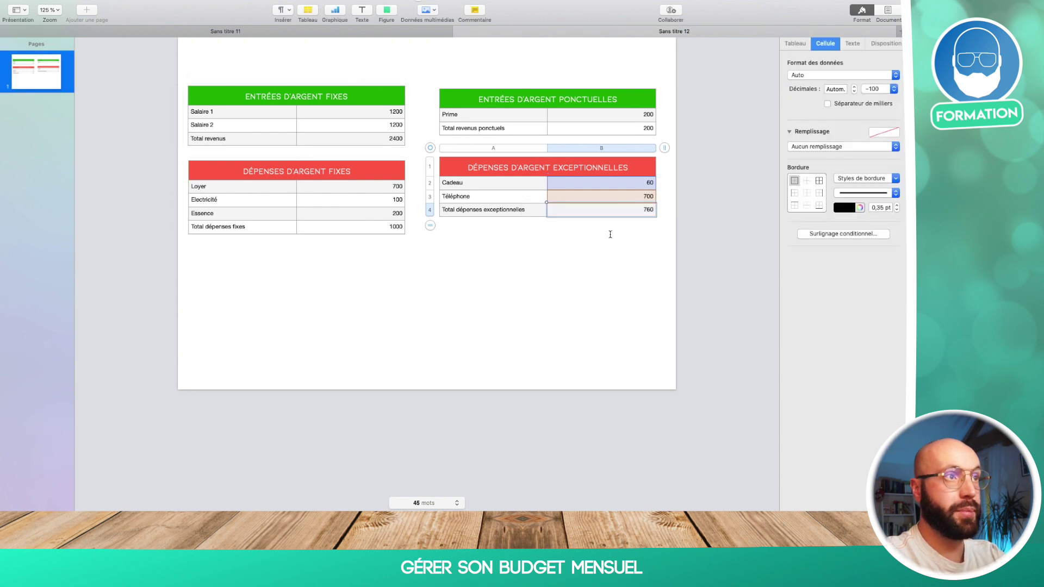
{"action": "key", "text": "Escape"}
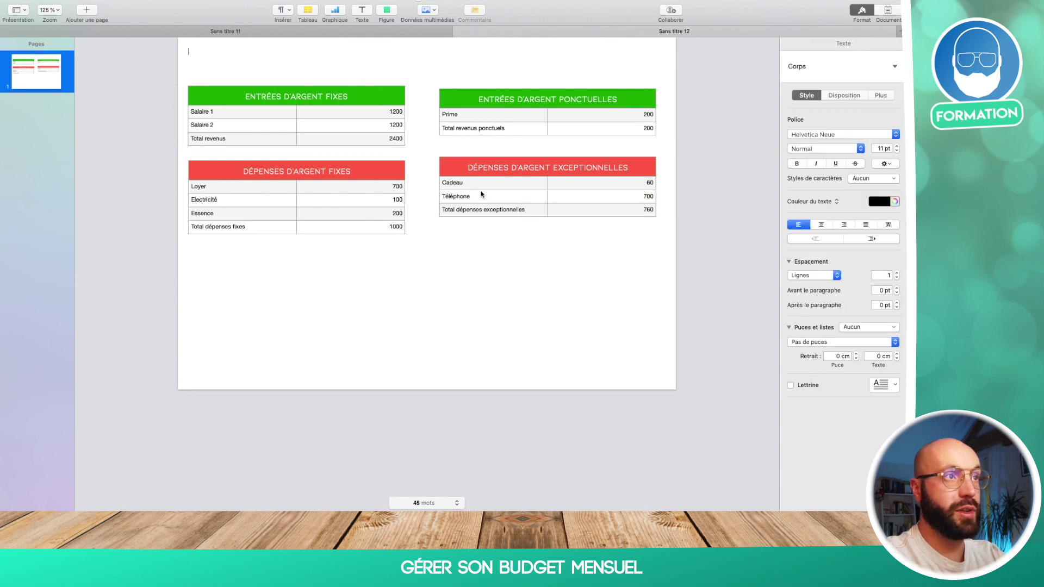
- Insert an empty row directly below Cadeau in the exceptional expenses table
{"action": "left_click", "coordinate": [501, 181]}
{"action": "left_click", "coordinate": [498, 185]}
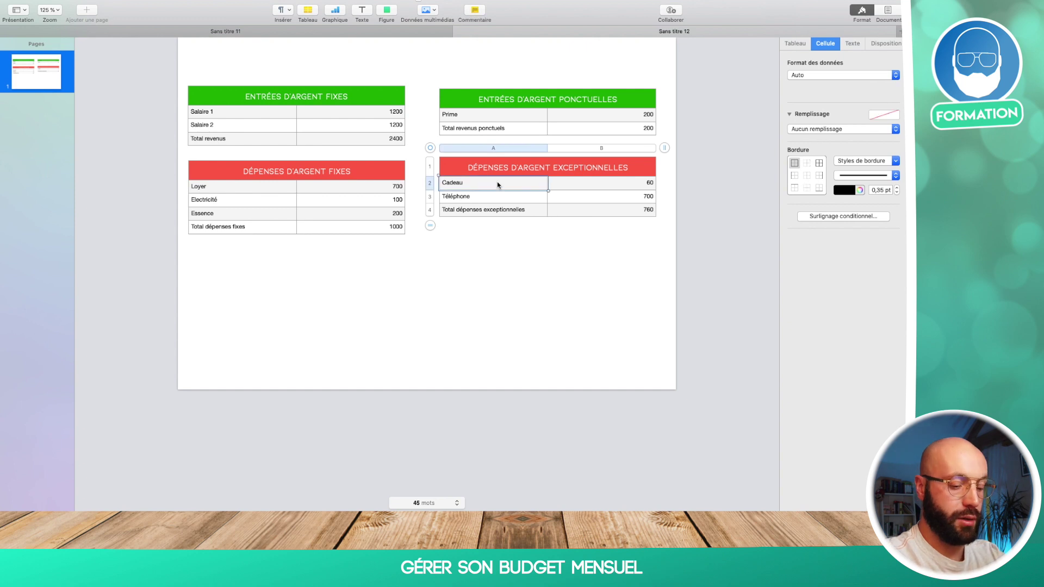
{"action": "right_click", "coordinate": [498, 185]}
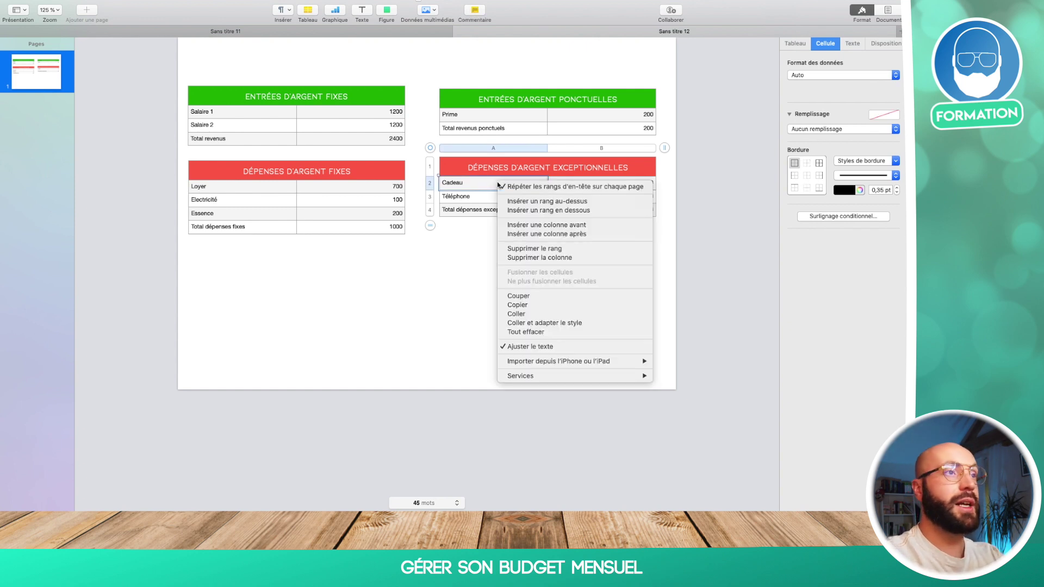
{"action": "left_click", "coordinate": [525, 210]}
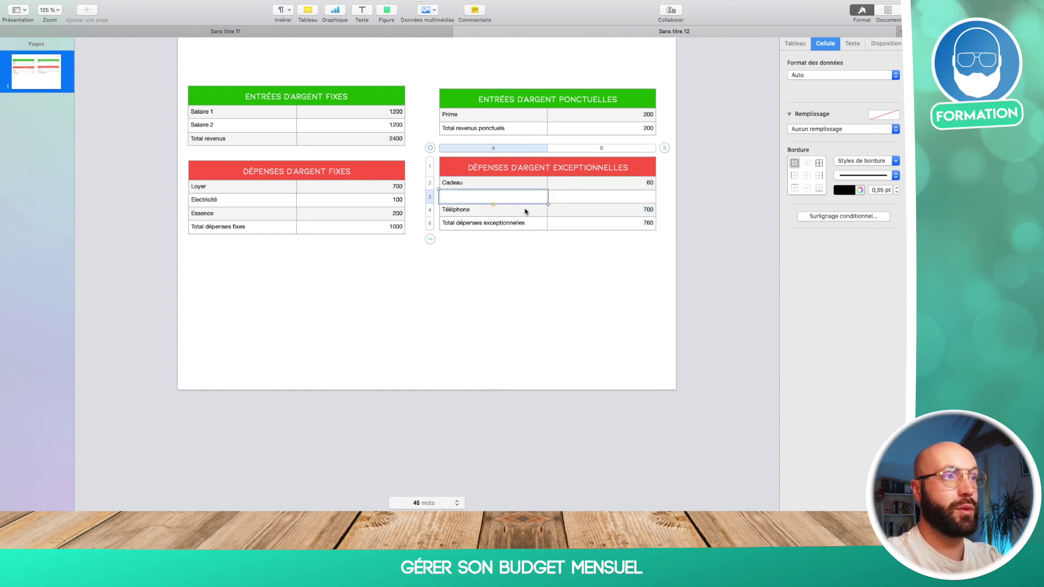
- Change the SOMME formula of Total dépenses exceptionnelles so it sums the whole range B2:B4
{"action": "double_click", "coordinate": [602, 224]}
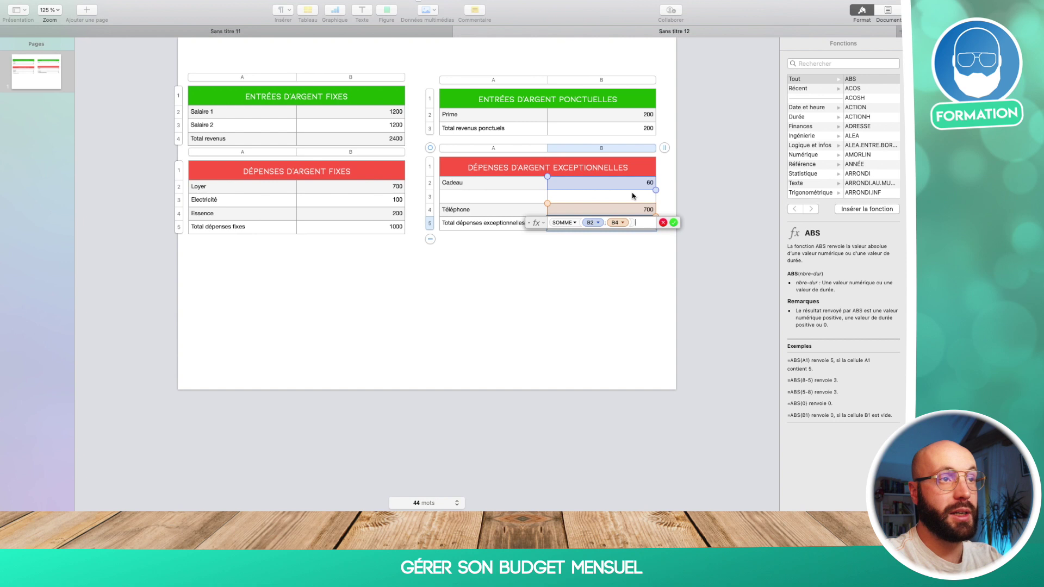
{"action": "key", "text": "BackSpace"}
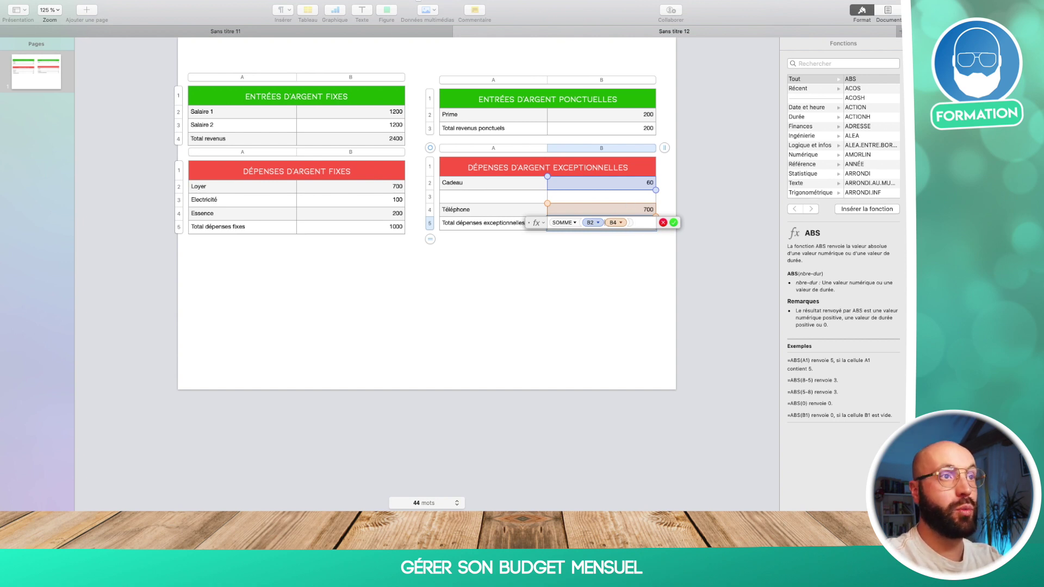
{"action": "type", "text": ":"}
{"action": "key", "text": "Return"}
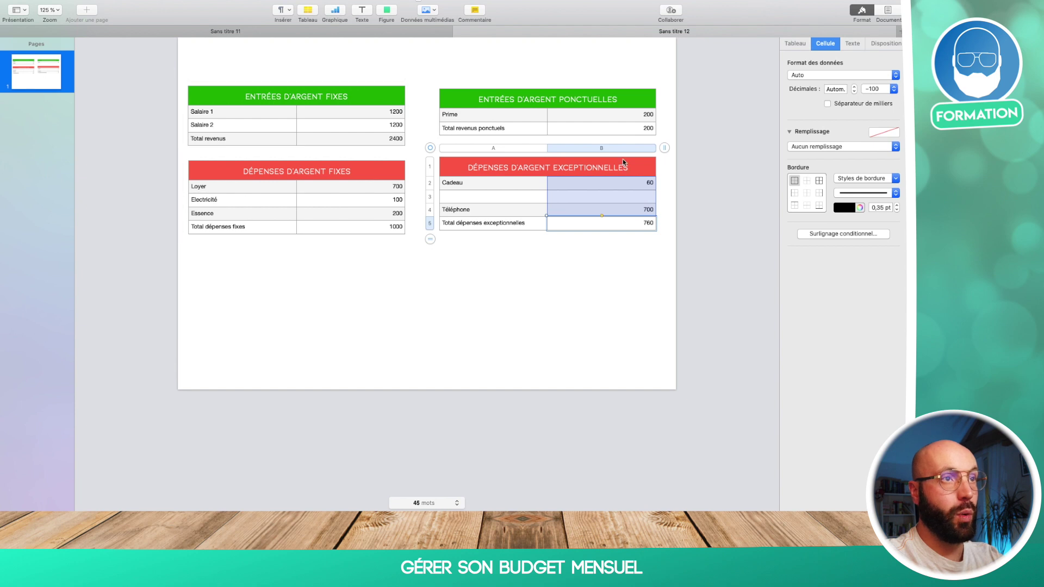
{"action": "double_click", "coordinate": [624, 226]}
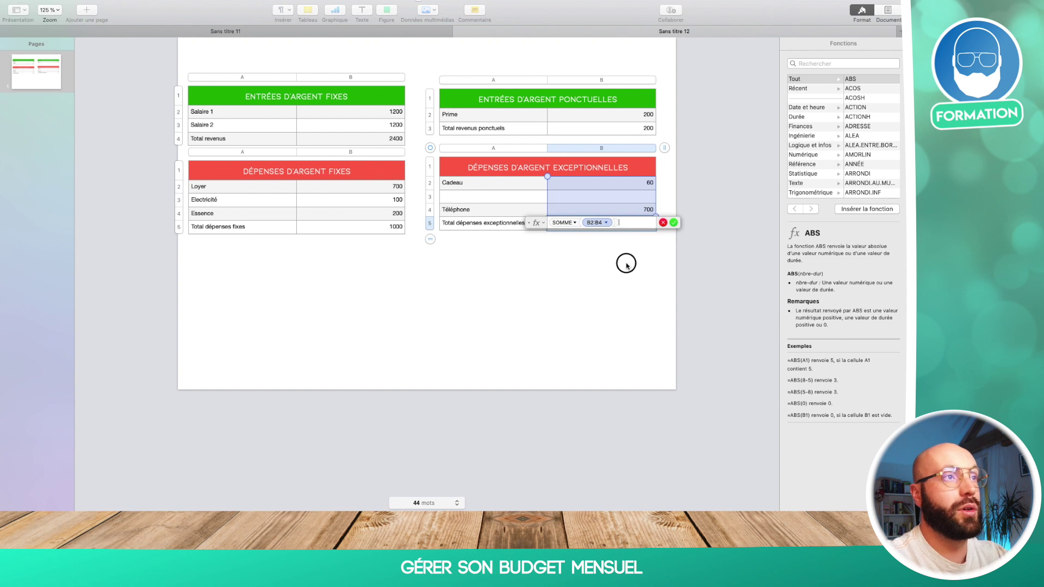
{"action": "key", "text": "Return"}
- Fill the empty row of the exceptional expenses table with the label Courses and the amount 150
{"action": "left_click", "coordinate": [490, 199]}
{"action": "left_click", "coordinate": [490, 196]}
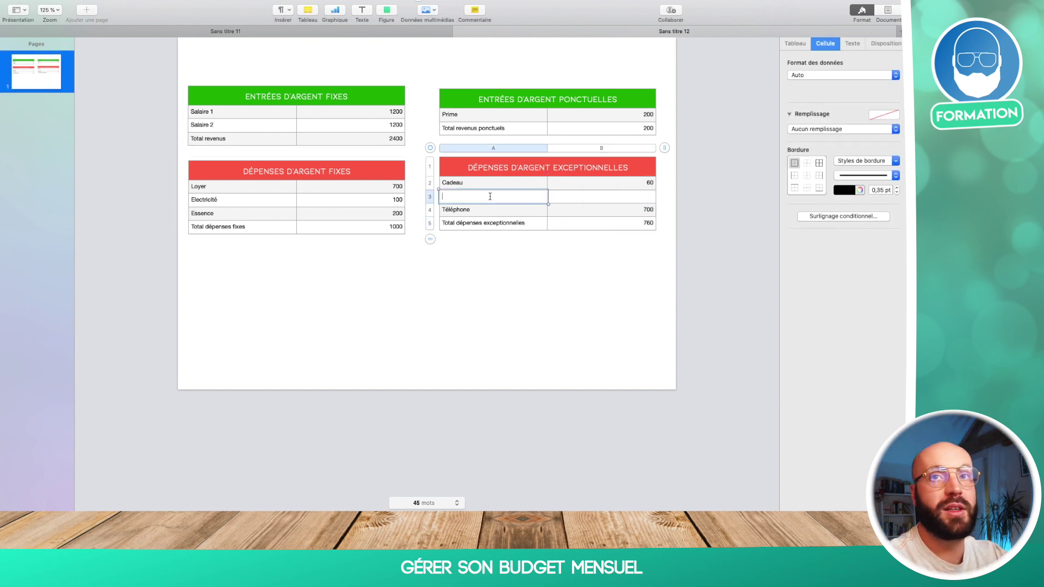
{"action": "type", "text": "courses"}
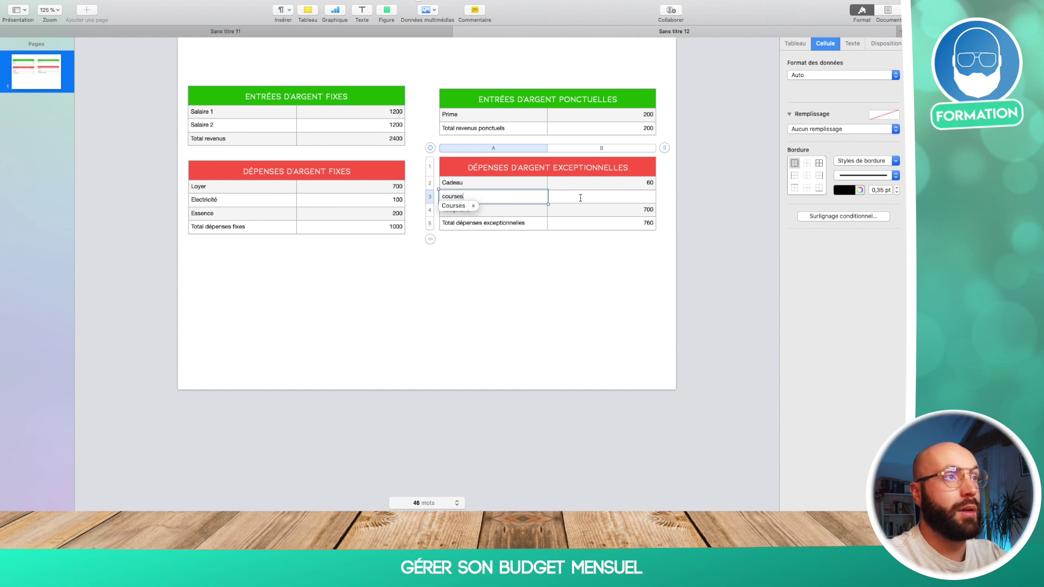
{"action": "key", "text": "Tab"}
{"action": "type", "text": "15"}
{"action": "left_click", "coordinate": [664, 291]}
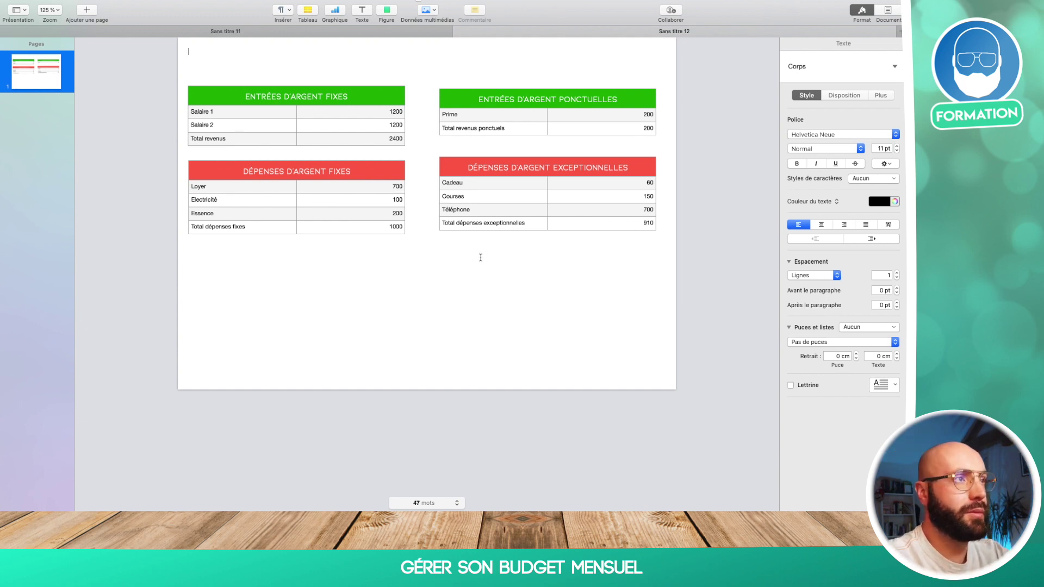
- Copy the header and Loyer row of the Dépenses d'argent fixes table as a new table, placed centred below the four tables
{"action": "left_click", "coordinate": [337, 173]}
{"action": "left_click", "coordinate": [338, 174]}
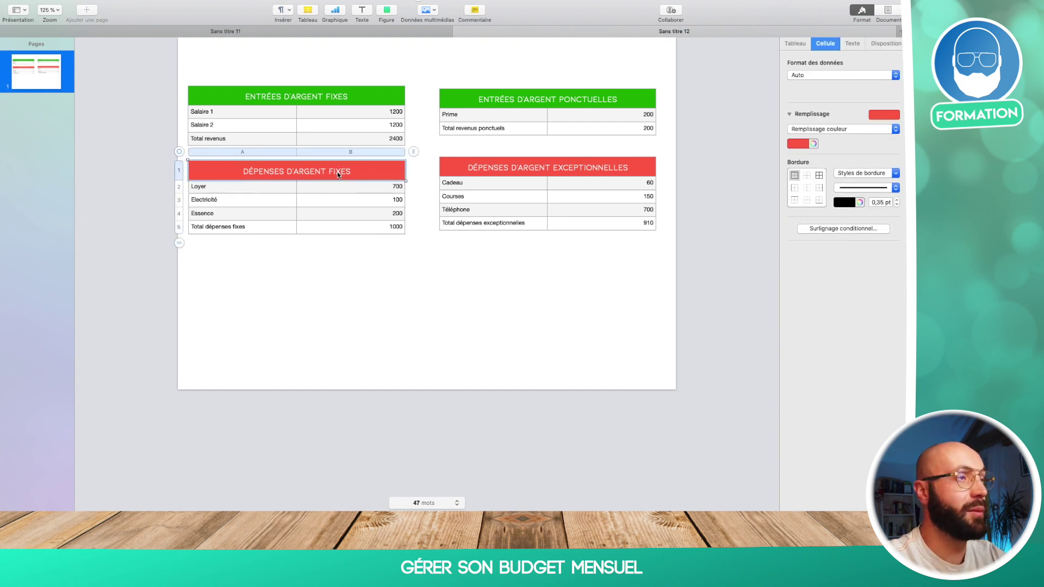
{"action": "key", "text": "shift+Down"}
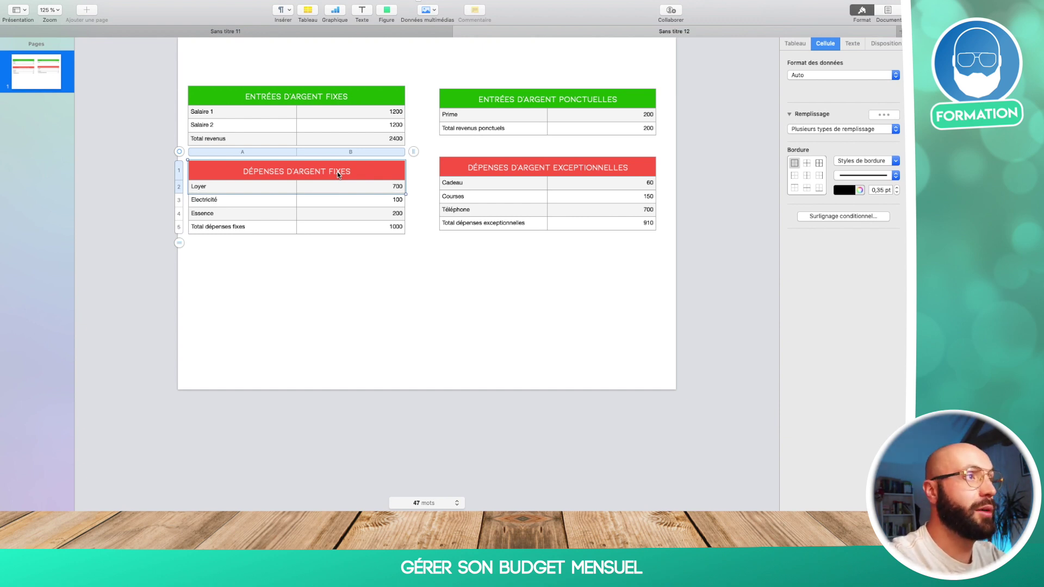
{"action": "left_click", "coordinate": [472, 311]}
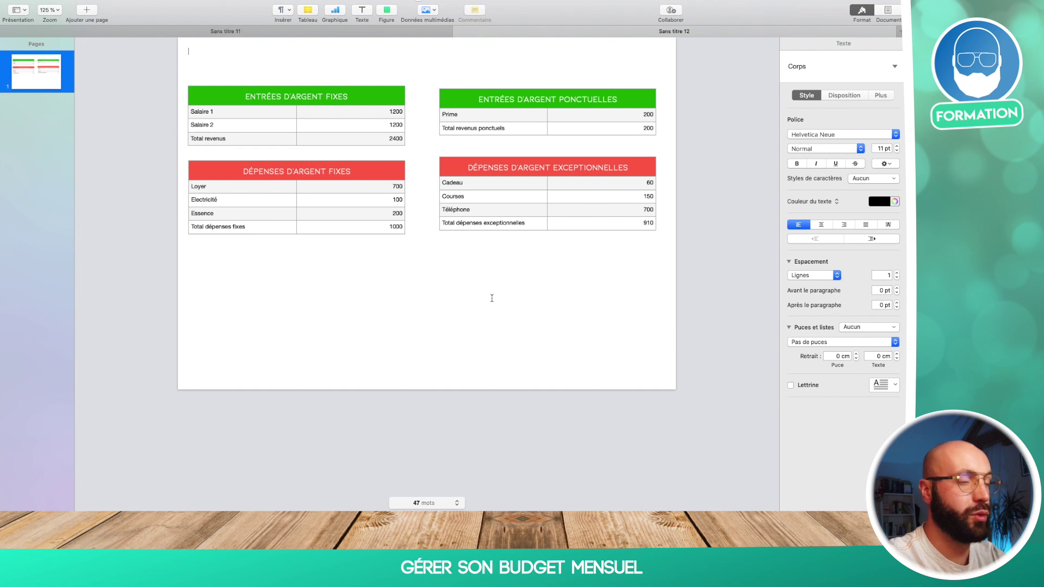
{"action": "key", "text": "super+z"}
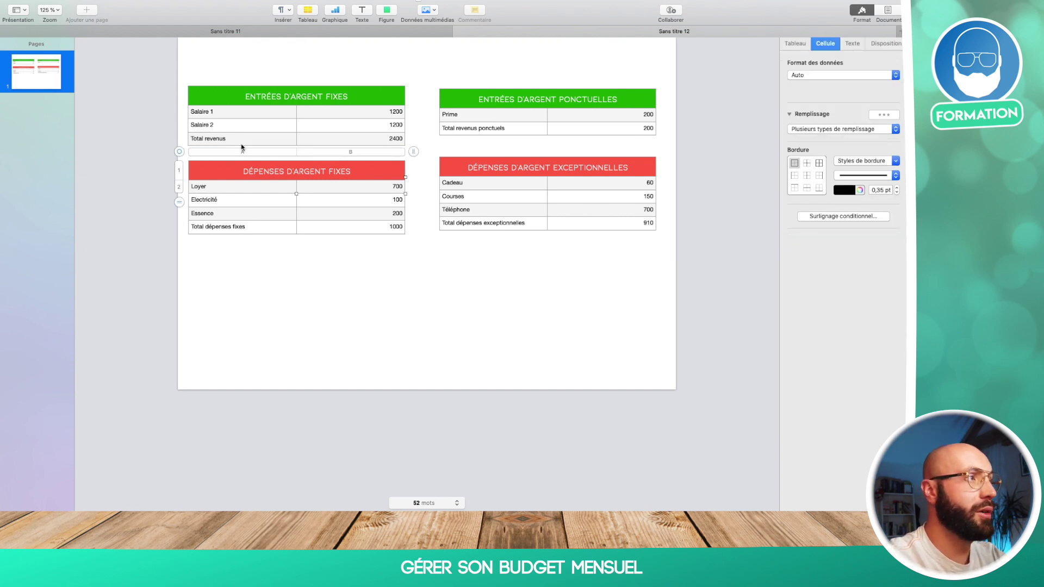
{"action": "left_click_drag", "start_coordinate": [179, 152], "coordinate": [344, 282]}
{"action": "left_click", "coordinate": [478, 302]}
{"action": "left_click", "coordinate": [641, 307]}
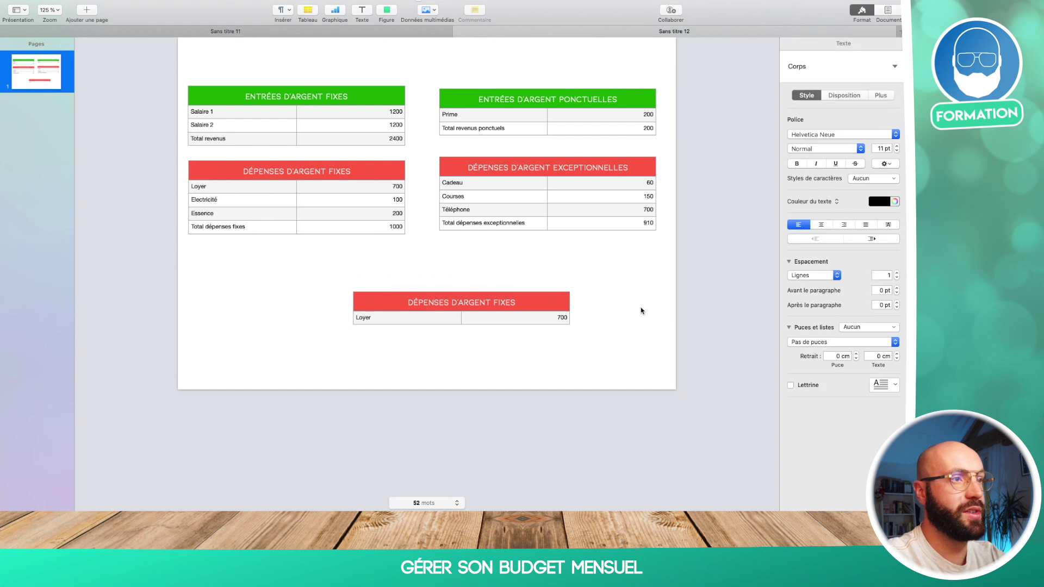
- Replace the header text of the new two-row table with ARGENT RESTANT
{"action": "double_click", "coordinate": [520, 303]}
{"action": "type", "text": "A"}
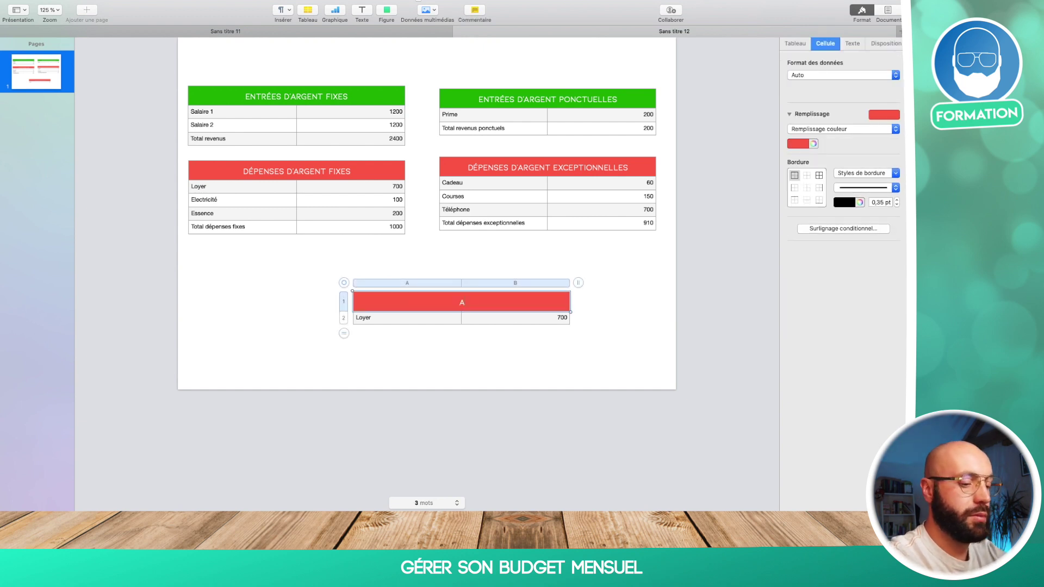
{"action": "type", "text": "RGENT RESTANT"}
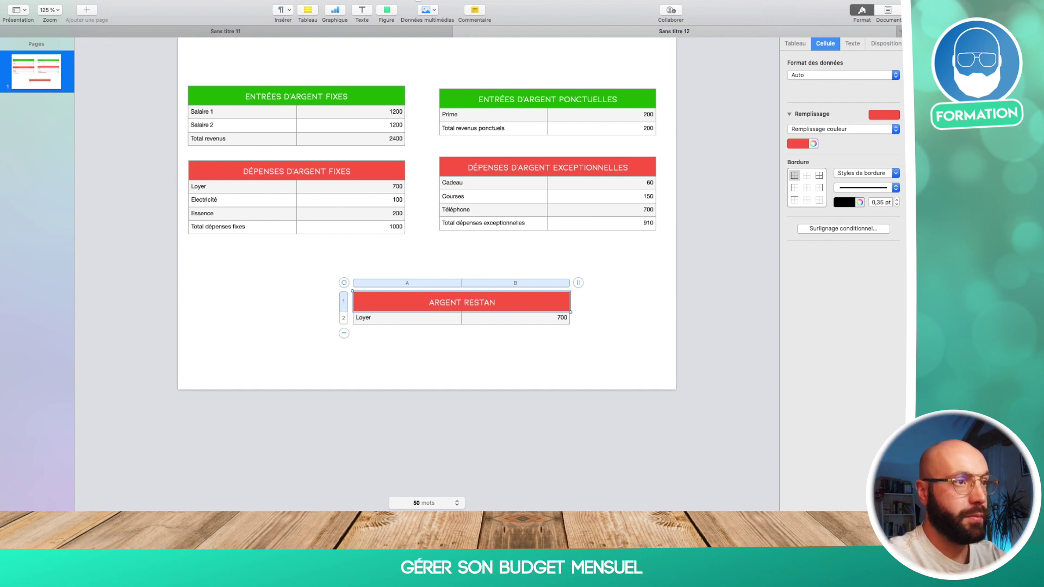
{"action": "left_click", "coordinate": [571, 345]}
- Change the fill colour of the ARGENT RESTANT header to dark blue
{"action": "left_click", "coordinate": [533, 298]}
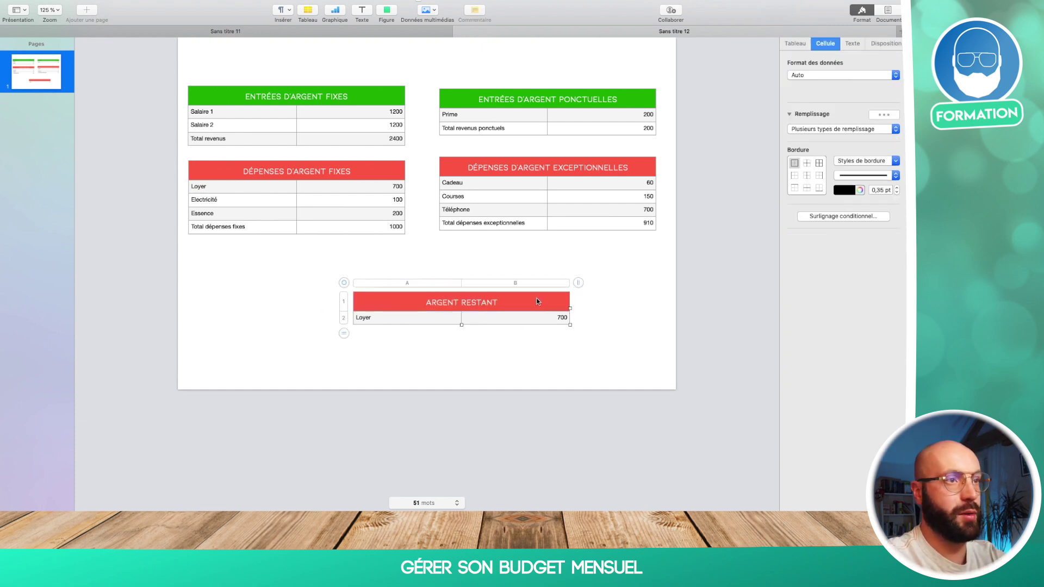
{"action": "left_click", "coordinate": [805, 143]}
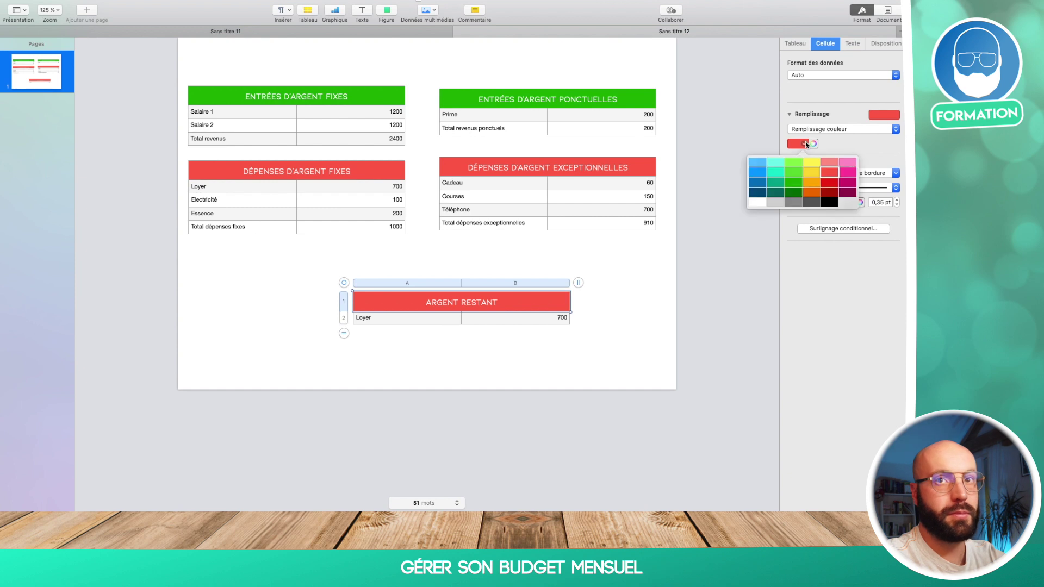
{"action": "left_click", "coordinate": [762, 182]}
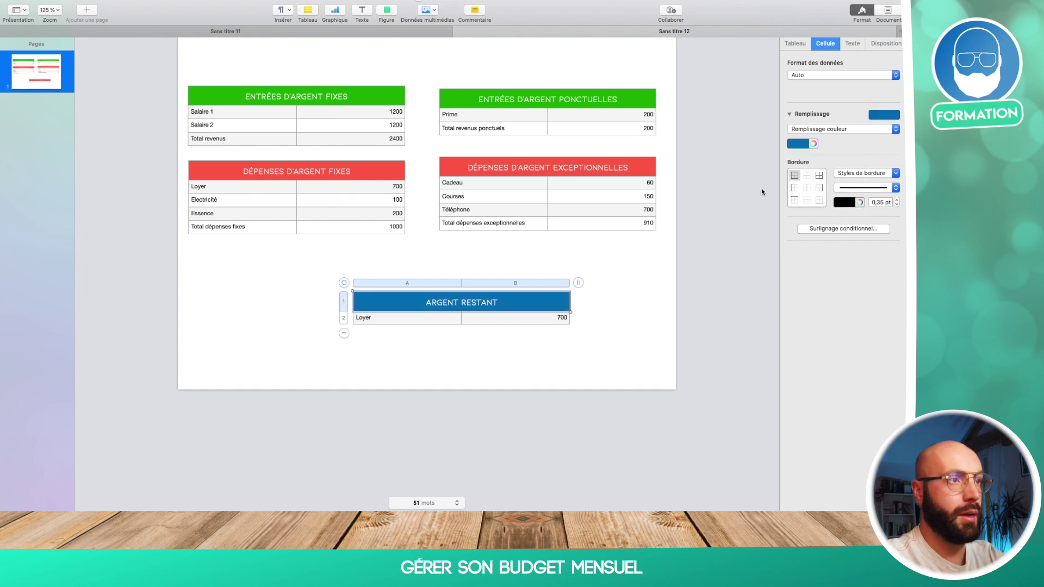
{"action": "left_click", "coordinate": [642, 327]}
- Delete column B of the ARGENT RESTANT table
{"action": "left_click", "coordinate": [423, 319]}
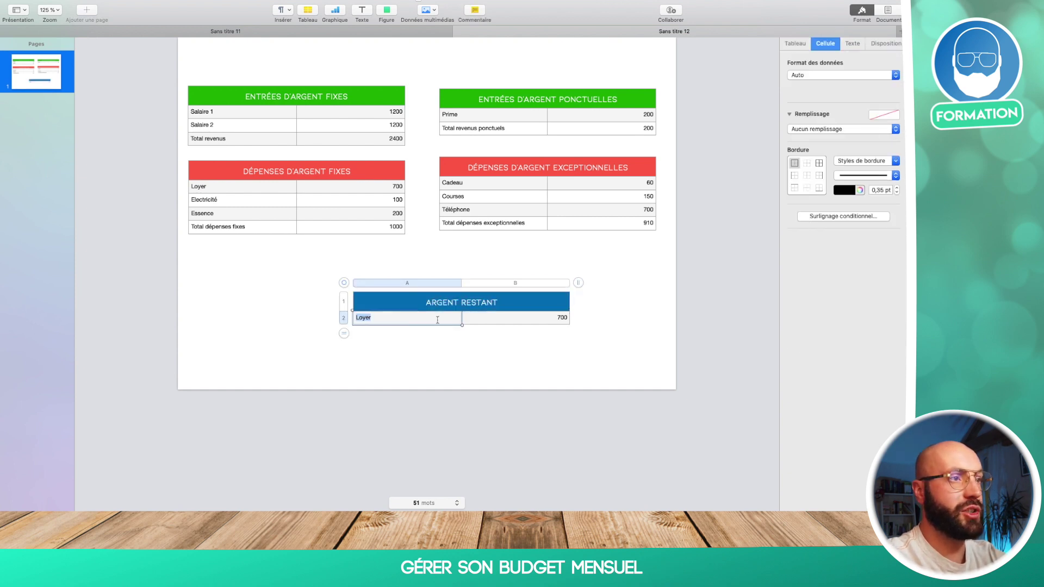
{"action": "left_click", "coordinate": [512, 314]}
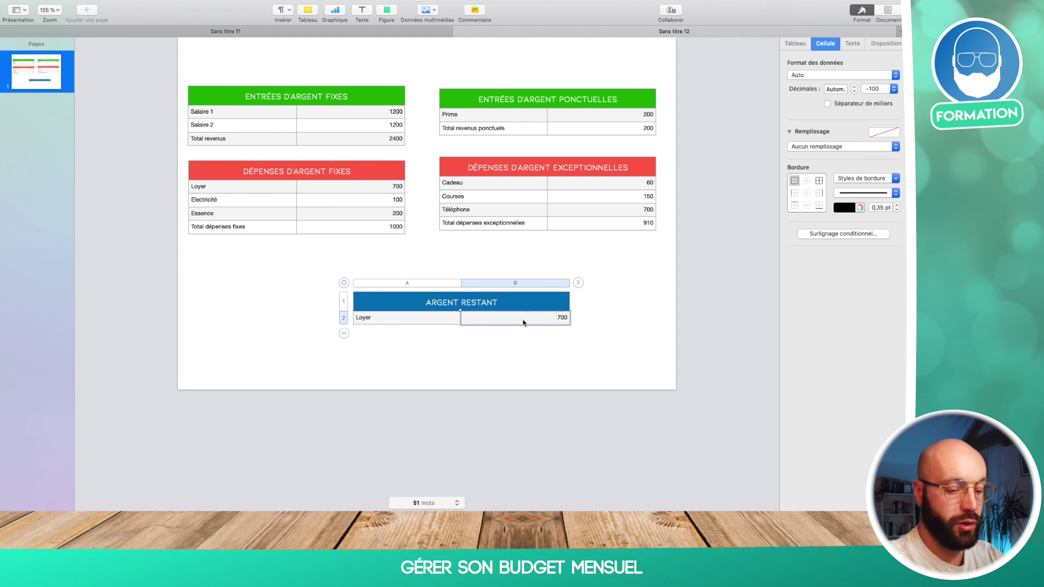
{"action": "right_click", "coordinate": [523, 318]}
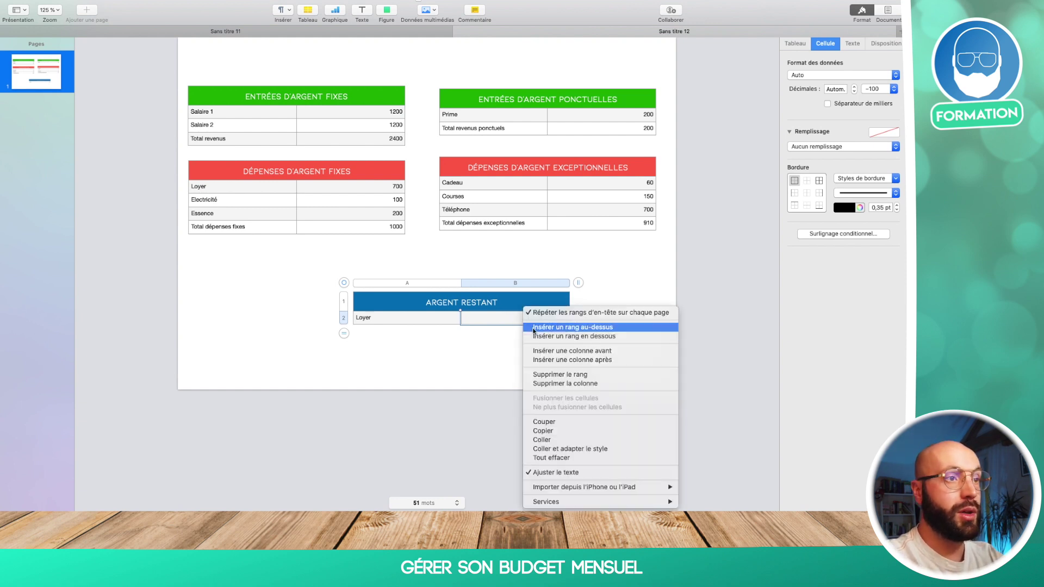
{"action": "left_click", "coordinate": [553, 383]}
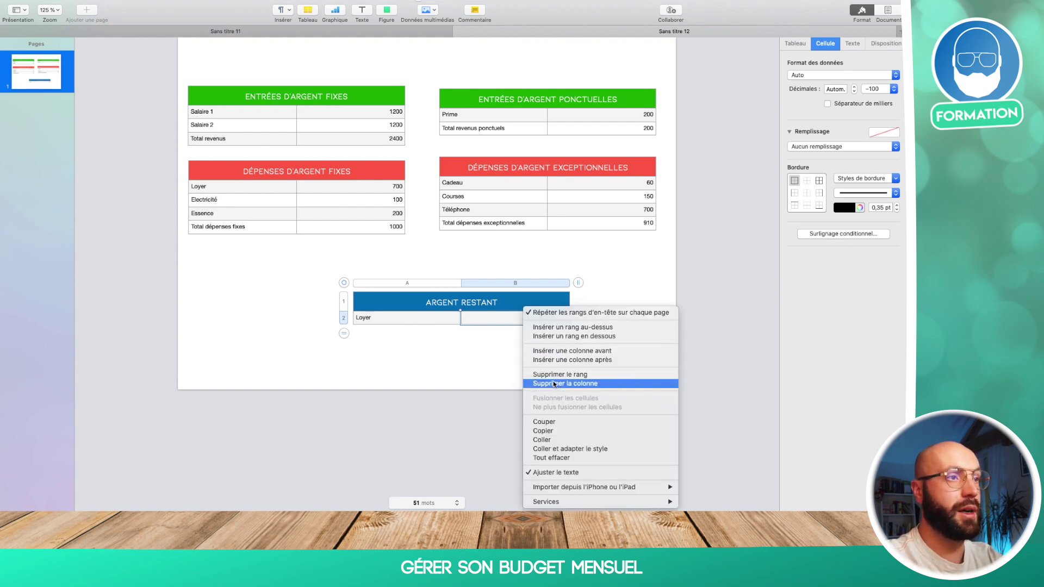
- Replace Loyer under ARGENT RESTANT with a formula that opens a parenthesis and adds the Total revenu and Total revenus ponctuels amounts
{"action": "left_click", "coordinate": [480, 320]}
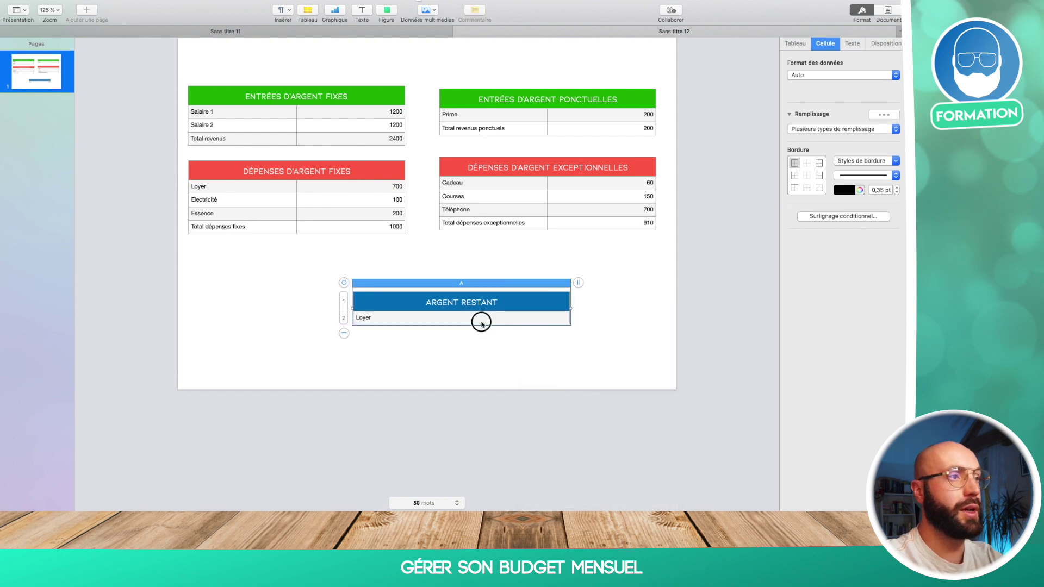
{"action": "key", "text": "super+a"}
{"action": "key", "text": "BackSpace"}
{"action": "type", "text": "="}
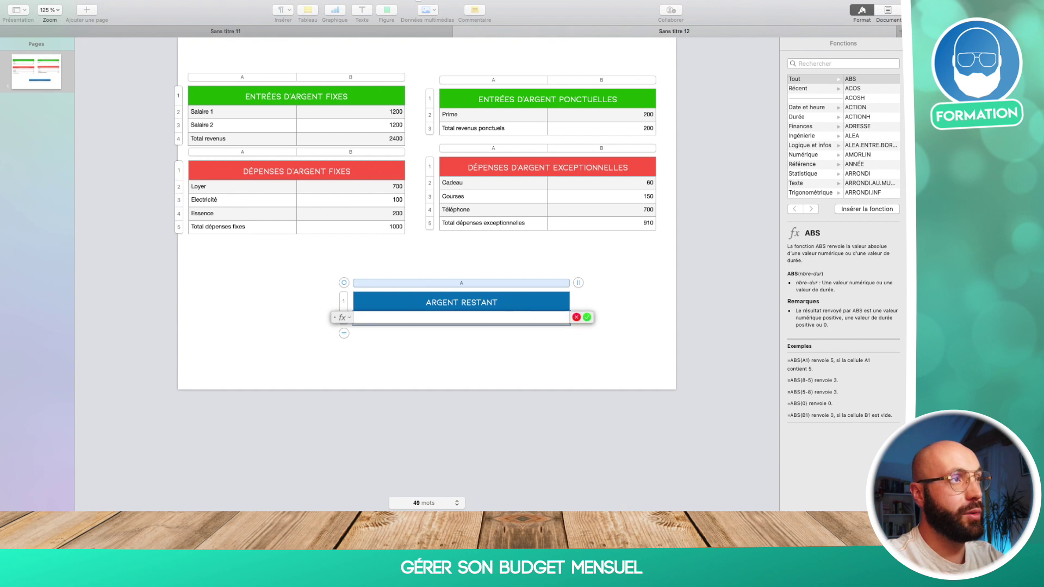
{"action": "left_click", "coordinate": [360, 141]}
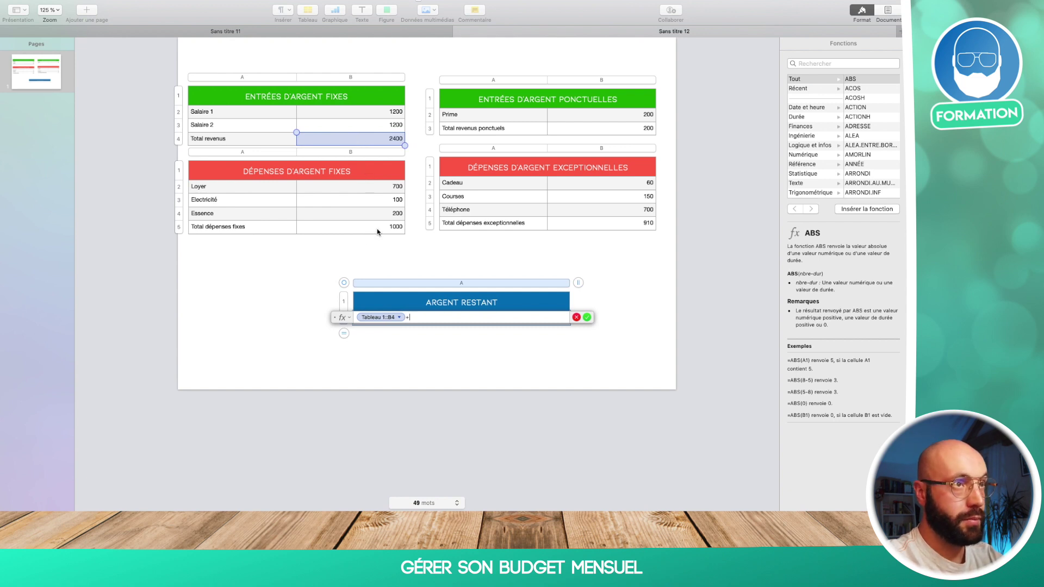
{"action": "left_click", "coordinate": [643, 133]}
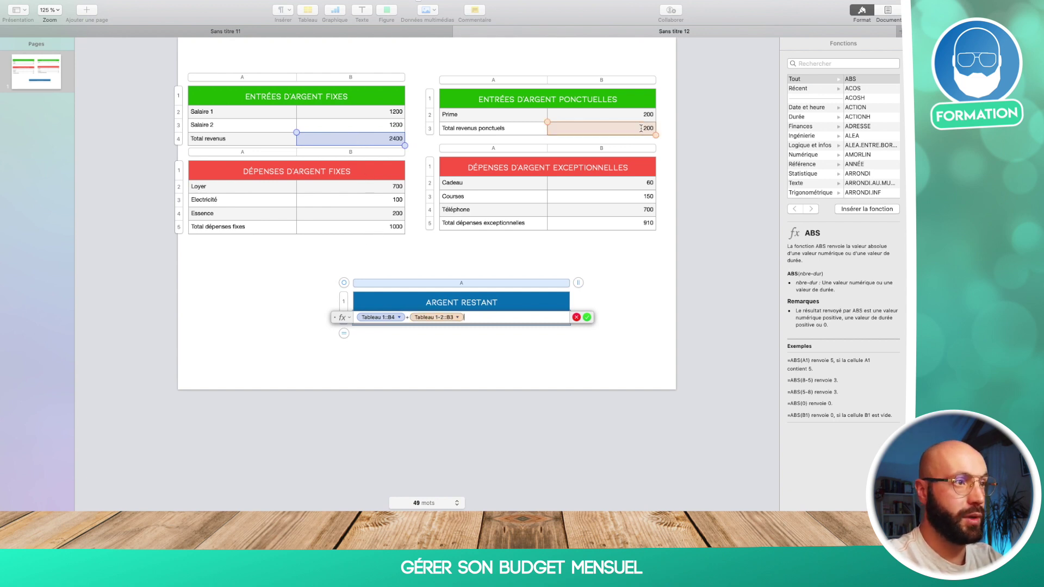
{"action": "left_click", "coordinate": [357, 318]}
{"action": "type", "text": "("}
{"action": "left_click", "coordinate": [484, 316]}
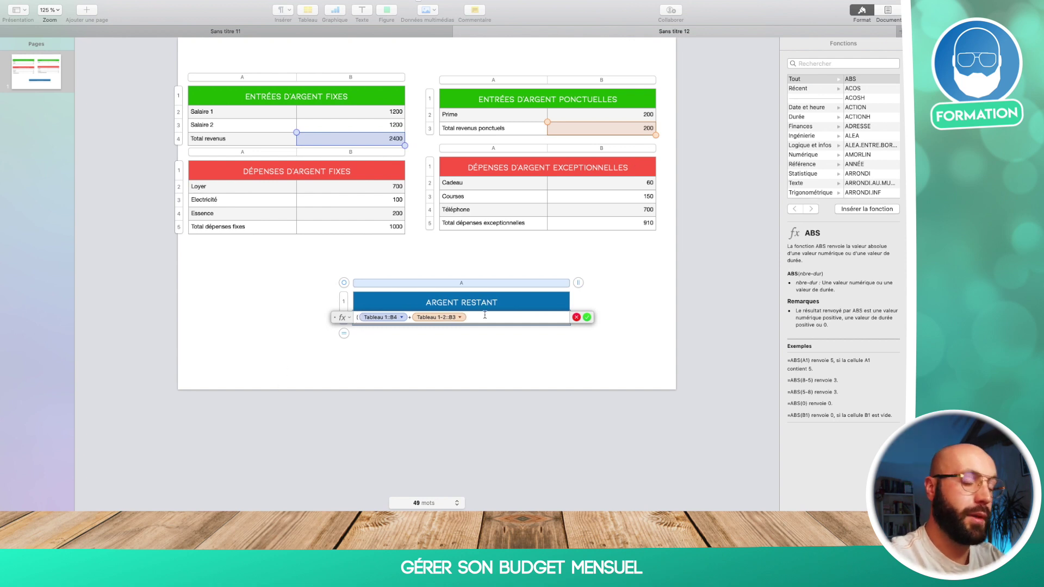
- Complete the ARGENT RESTANT formula by subtracting the parenthesised sum of the Total dépenses fixes and Total dépenses exceptionnelles amounts
{"action": "type", "text": "- Tableau 1-1::B5"}
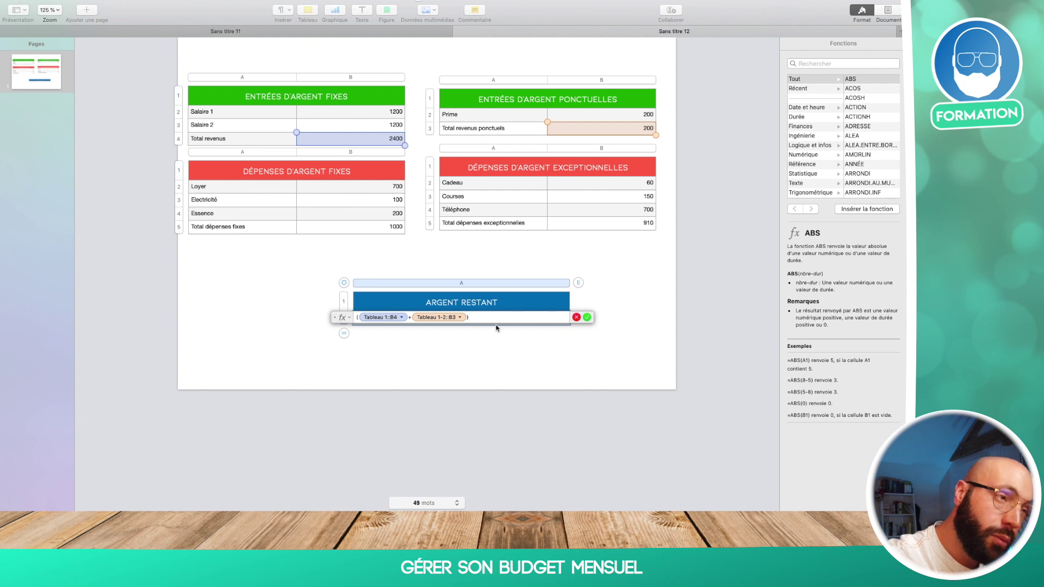
{"action": "left_click", "coordinate": [360, 227]}
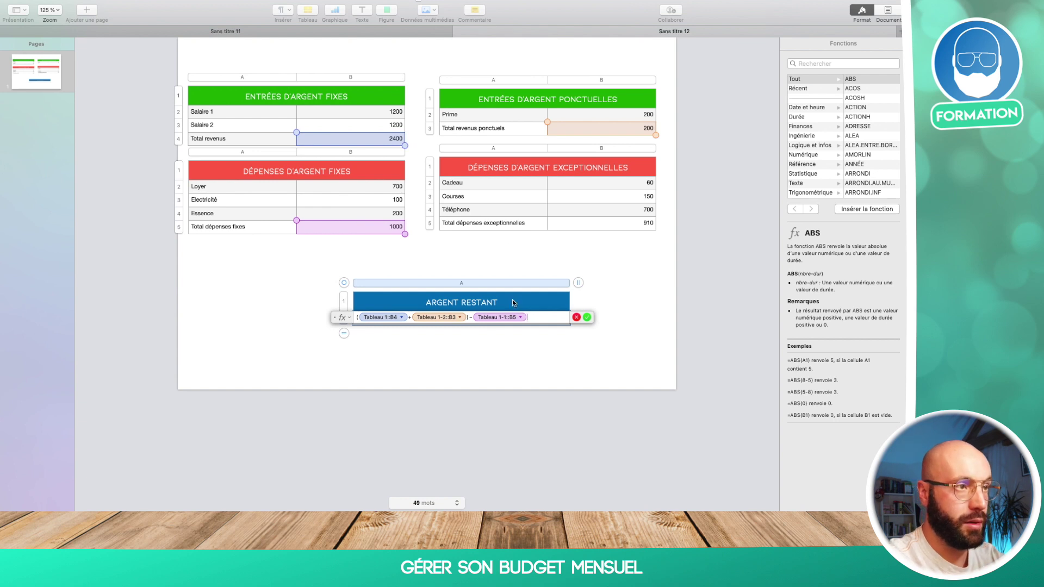
{"action": "left_click", "coordinate": [474, 317]}
{"action": "type", "text": "("}
{"action": "left_click", "coordinate": [549, 319]}
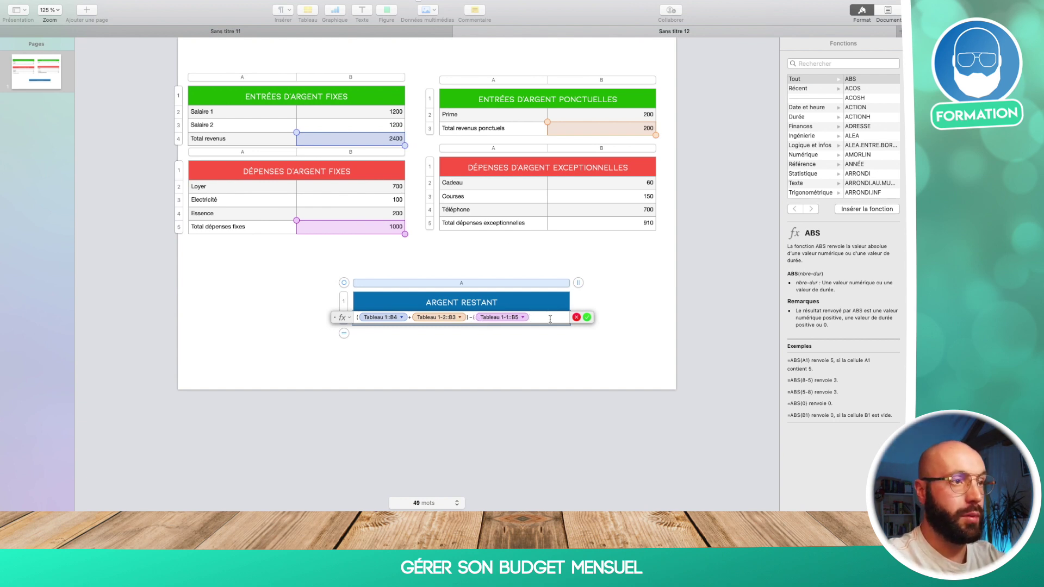
{"action": "type", "text": "+"}
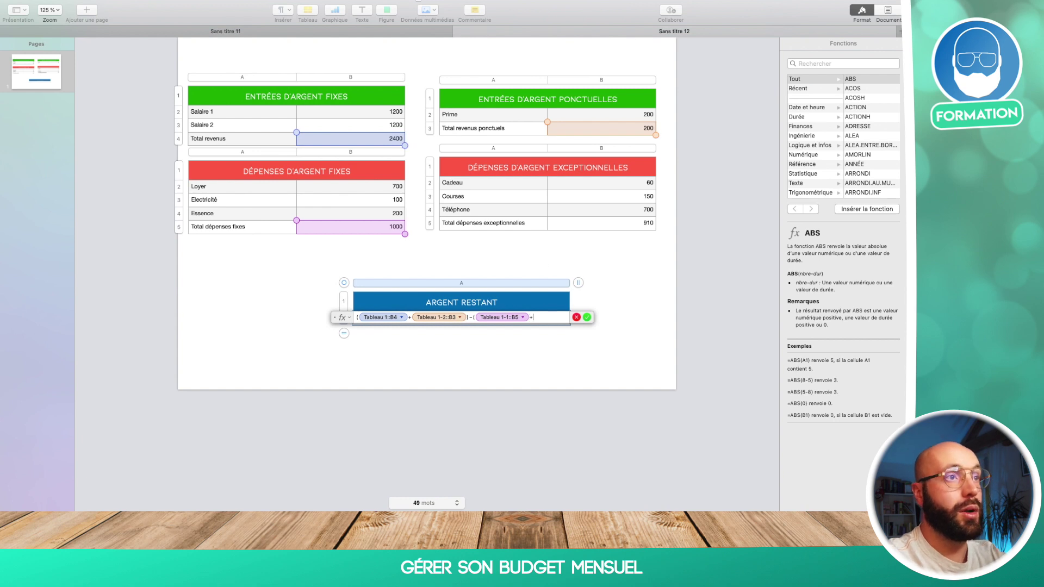
{"action": "left_click", "coordinate": [608, 224]}
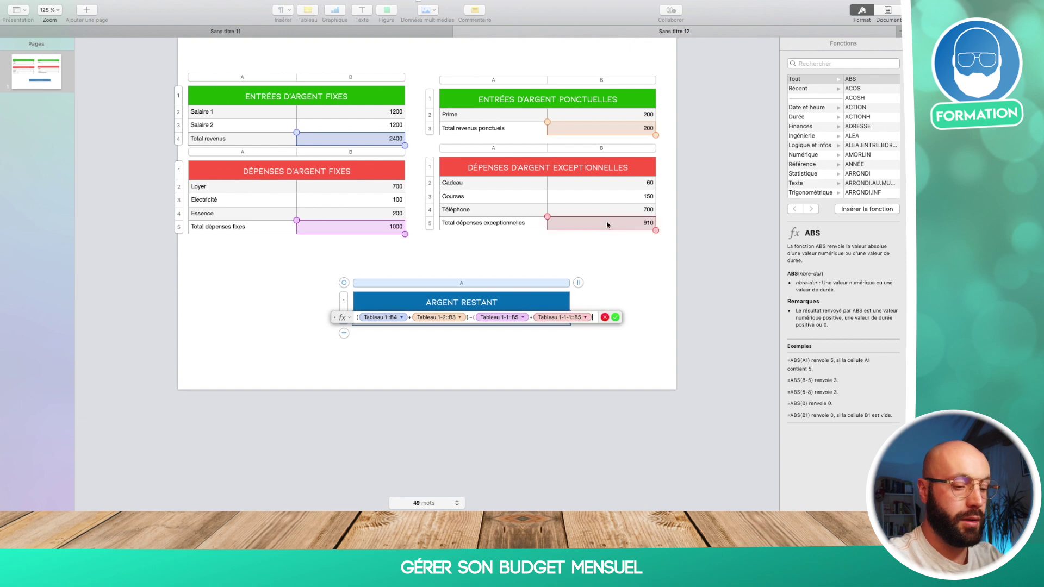
{"action": "type", "text": ")"}
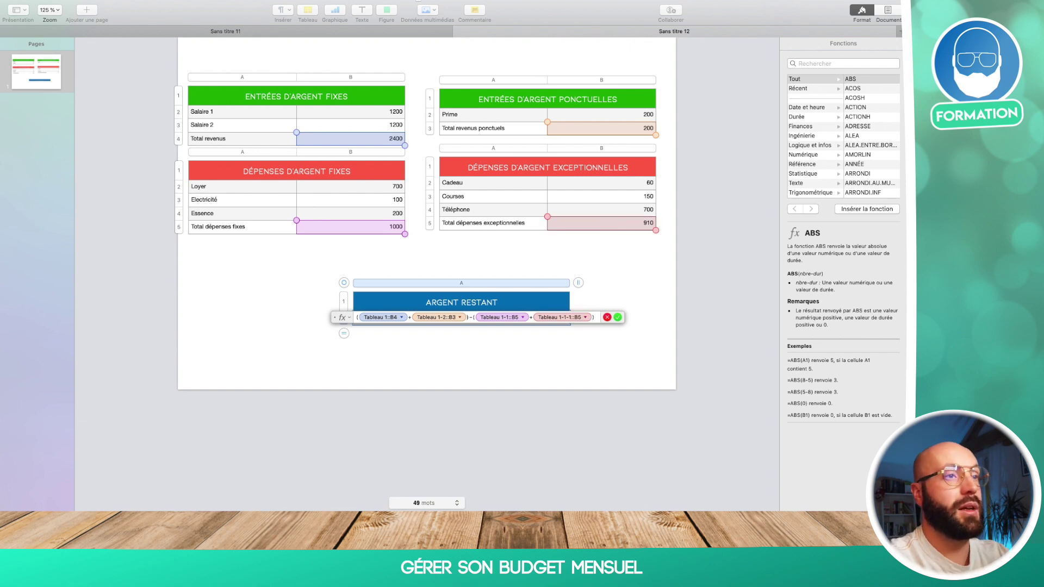
{"action": "left_click", "coordinate": [618, 317]}
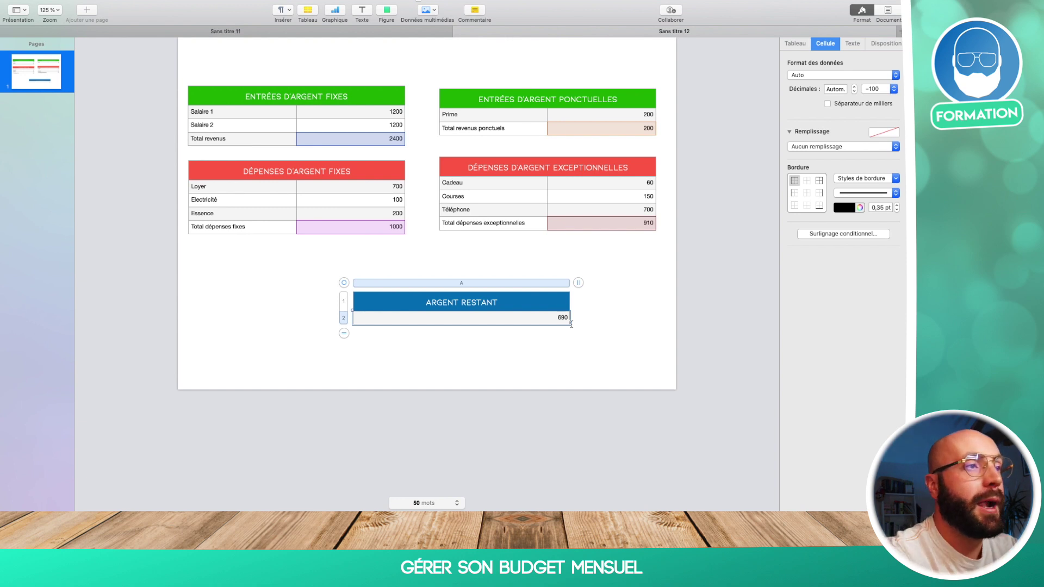
{"action": "left_click", "coordinate": [571, 324]}
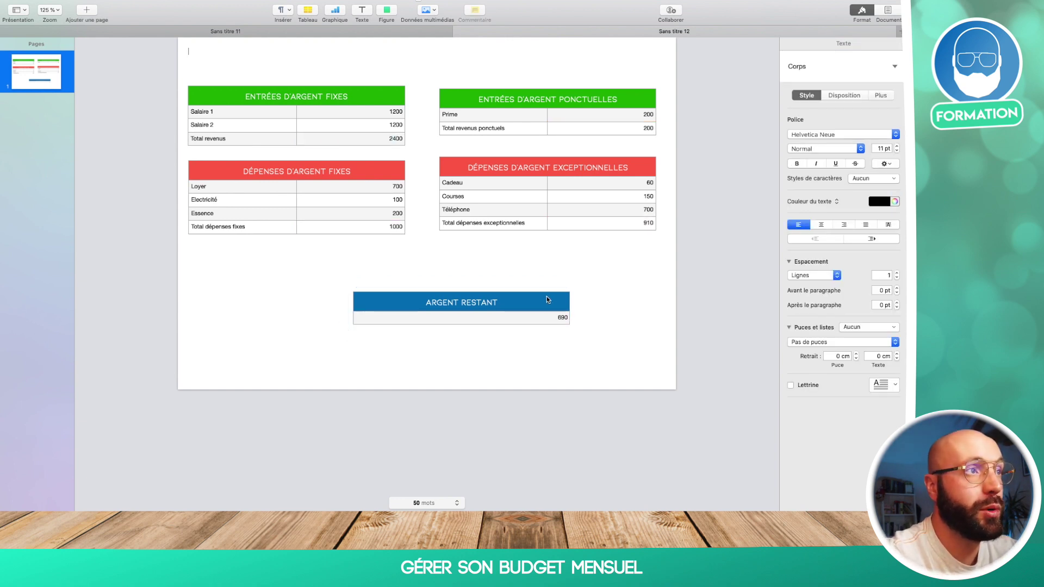
- Insert an empty row directly below Courses in the exceptional expenses table
{"action": "left_click", "coordinate": [547, 202]}
{"action": "left_click", "coordinate": [518, 199]}
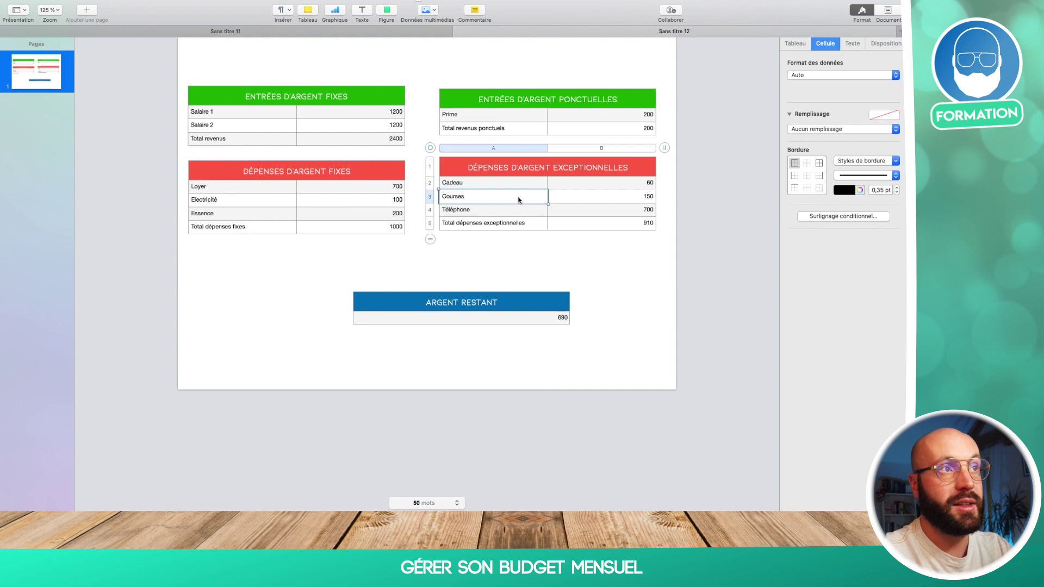
{"action": "right_click", "coordinate": [519, 200]}
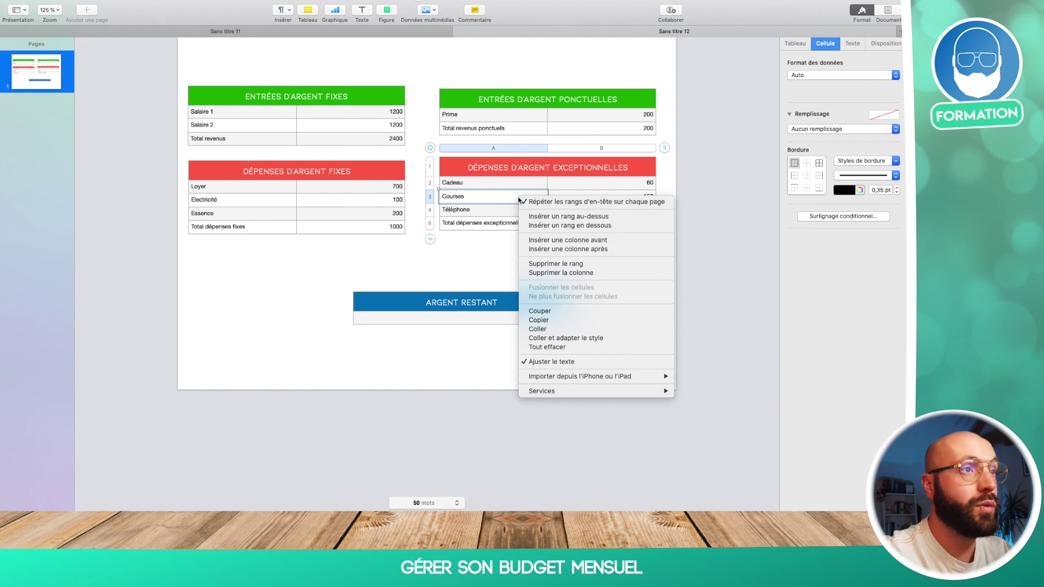
{"action": "left_click", "coordinate": [539, 231]}
- Fill the empty row below Courses with the label Pain and the amount 5
{"action": "left_click", "coordinate": [488, 211]}
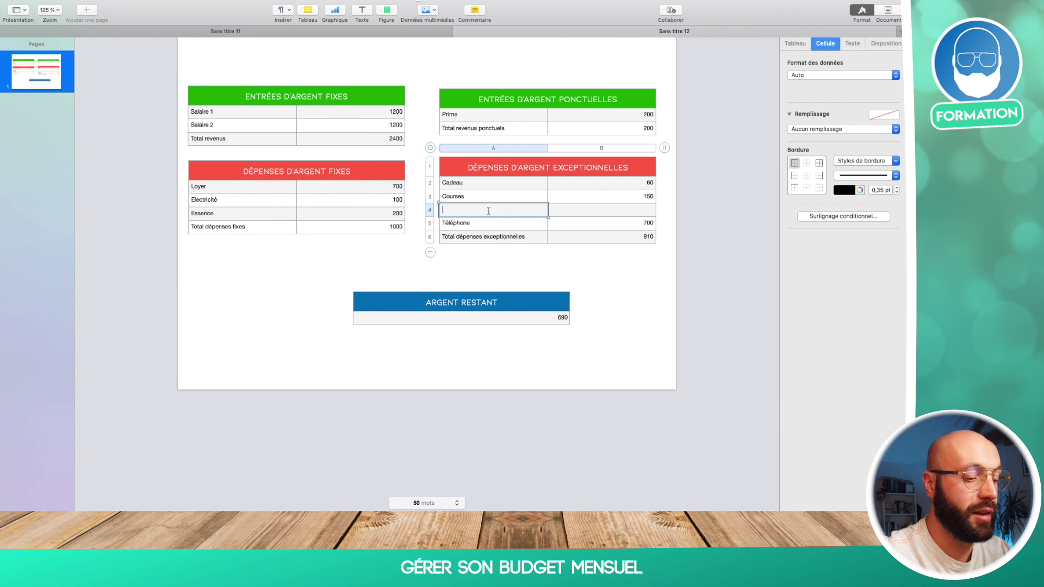
{"action": "type", "text": "Pain"}
{"action": "left_click", "coordinate": [627, 212]}
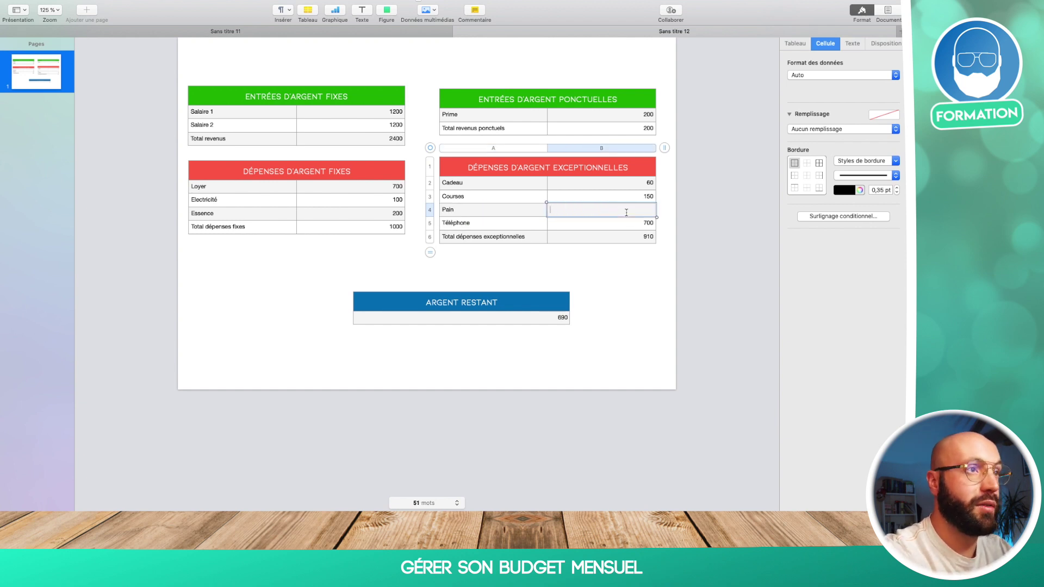
{"action": "type", "text": "5"}
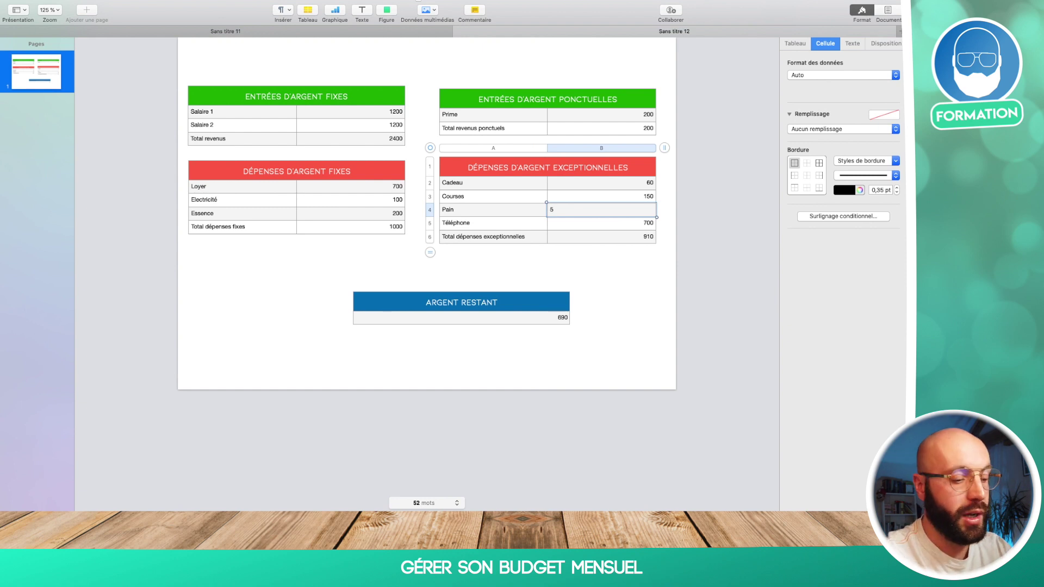
{"action": "key", "text": "Return"}
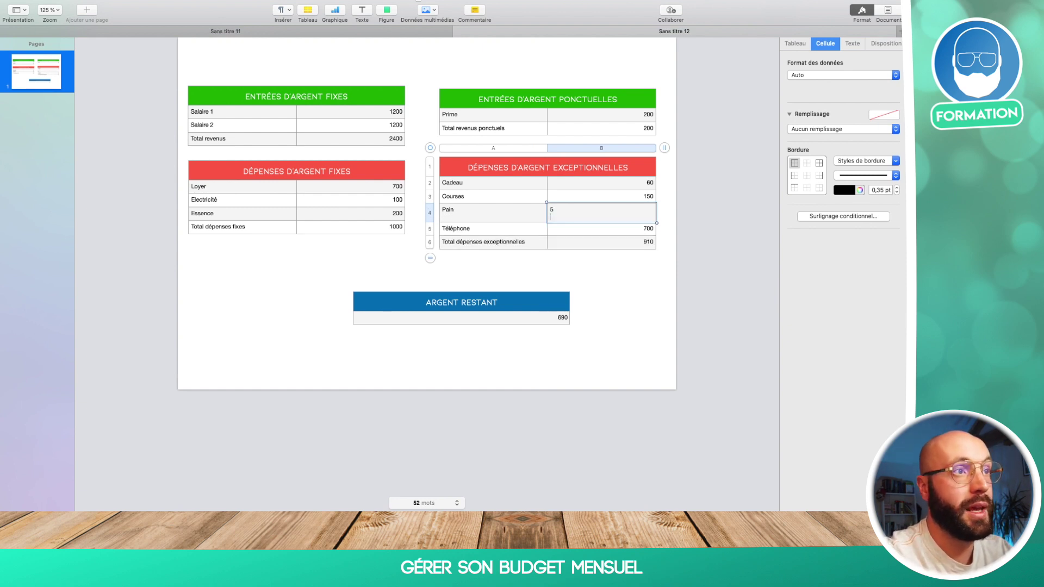
{"action": "key", "text": "BackSpace"}
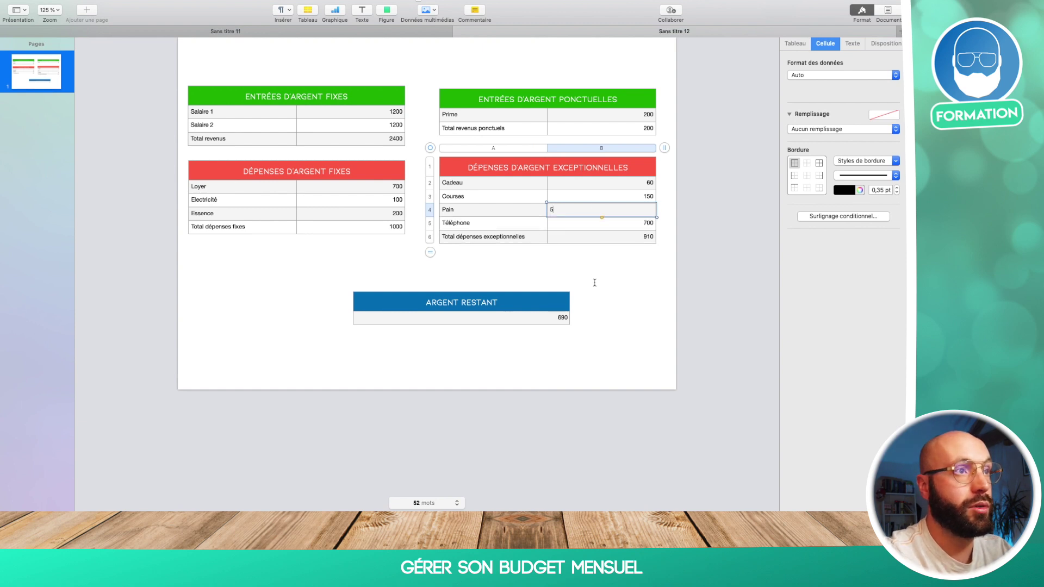
{"action": "left_click", "coordinate": [594, 279]}
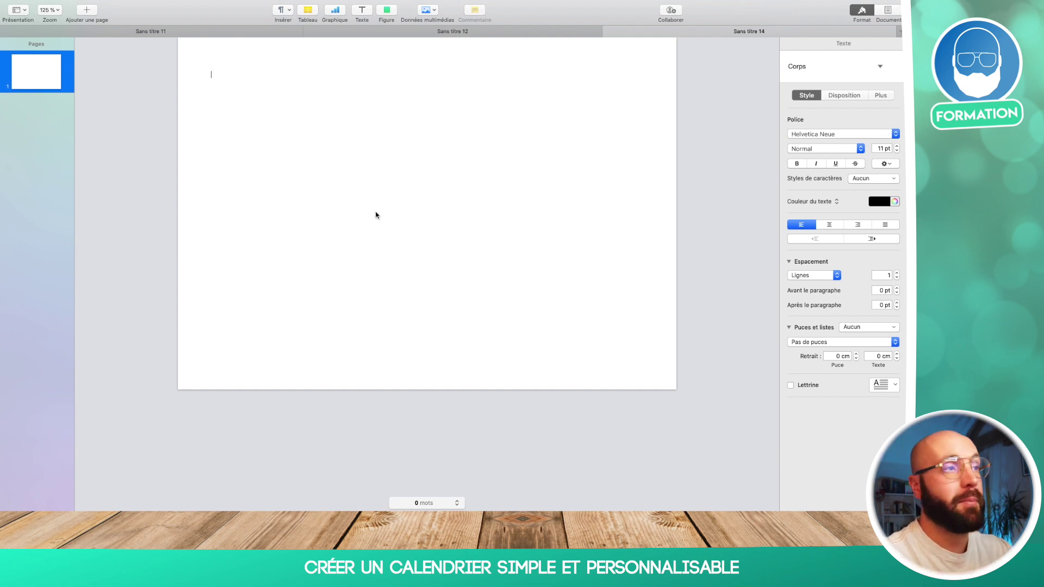
{"action": "left_click", "coordinate": [362, 12]}
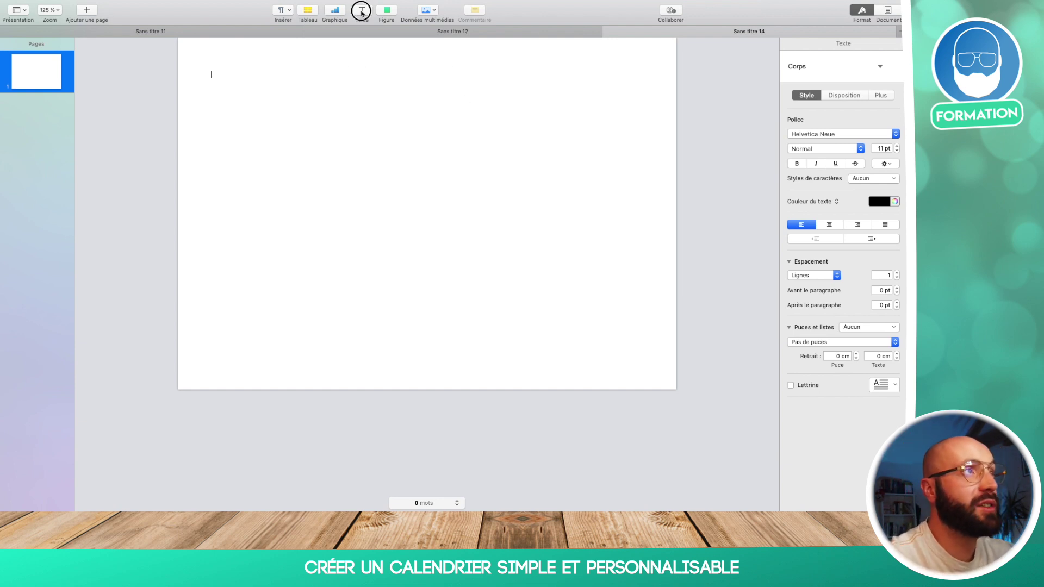
{"action": "left_click", "coordinate": [608, 135]}
{"action": "left_click", "coordinate": [456, 124]}
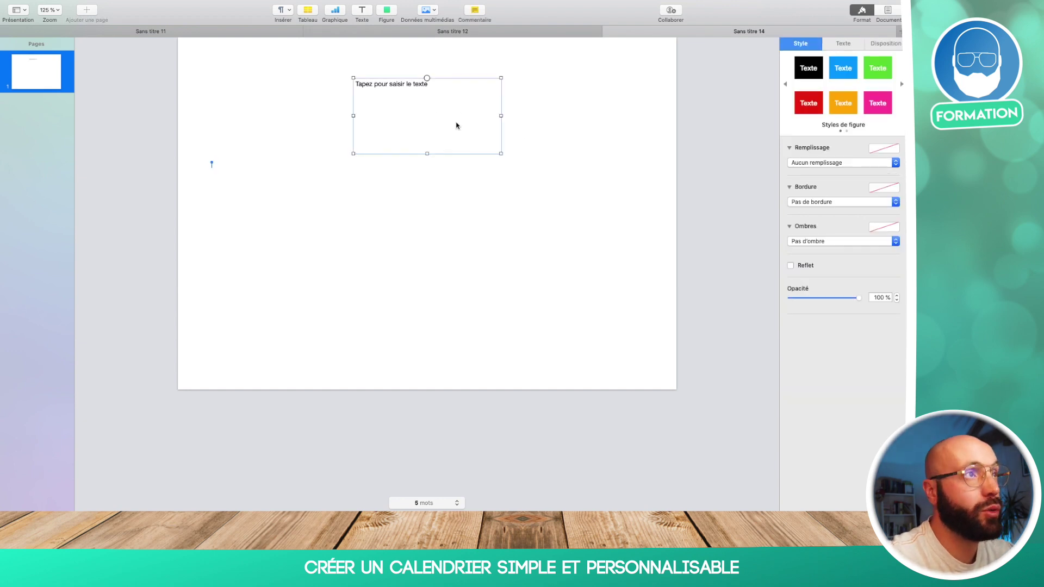
{"action": "key", "text": "Delete"}
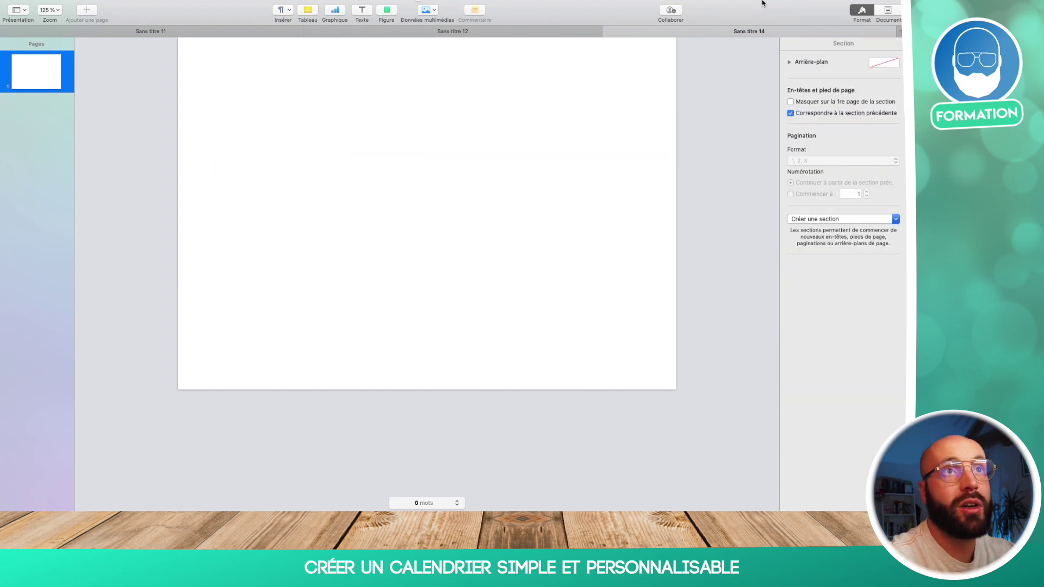
- Turn off the header and footer and set the document margins to 0,63 cm top, bottom and right, and 1,27 cm left
{"action": "left_click", "coordinate": [882, 27]}
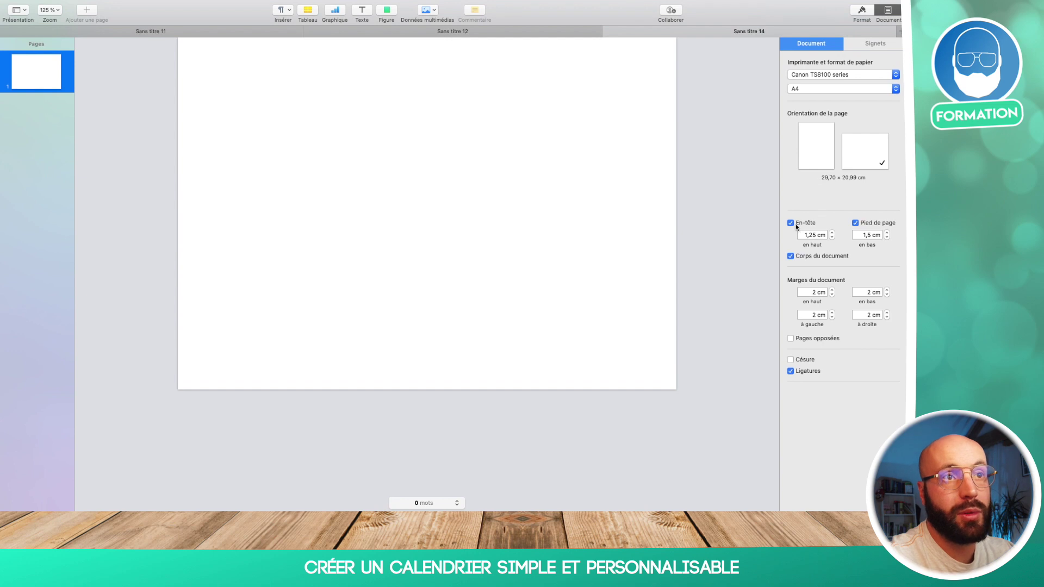
{"action": "left_click", "coordinate": [790, 223]}
{"action": "left_click", "coordinate": [856, 223]}
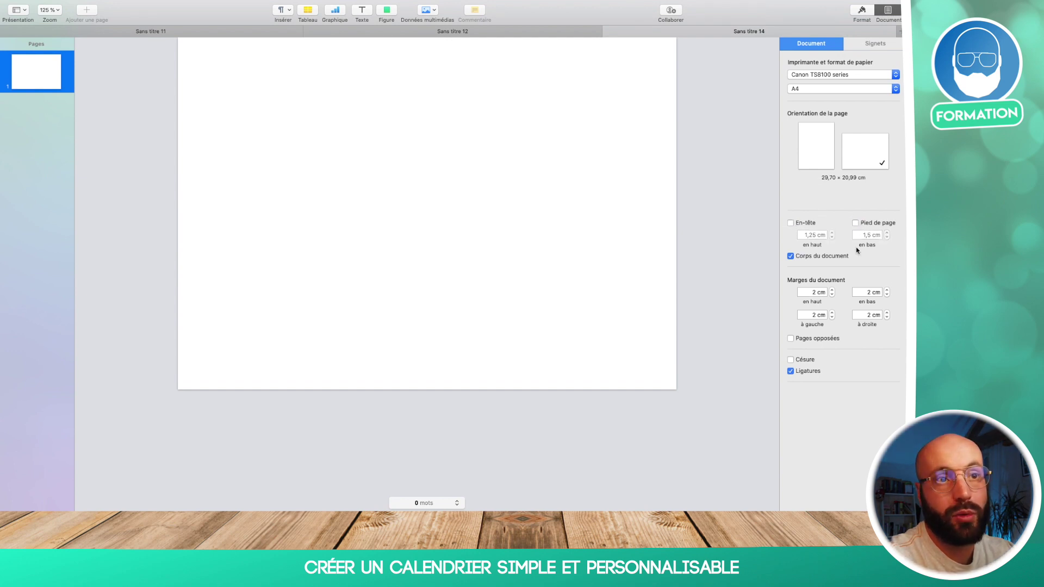
{"action": "left_click", "coordinate": [832, 294]}
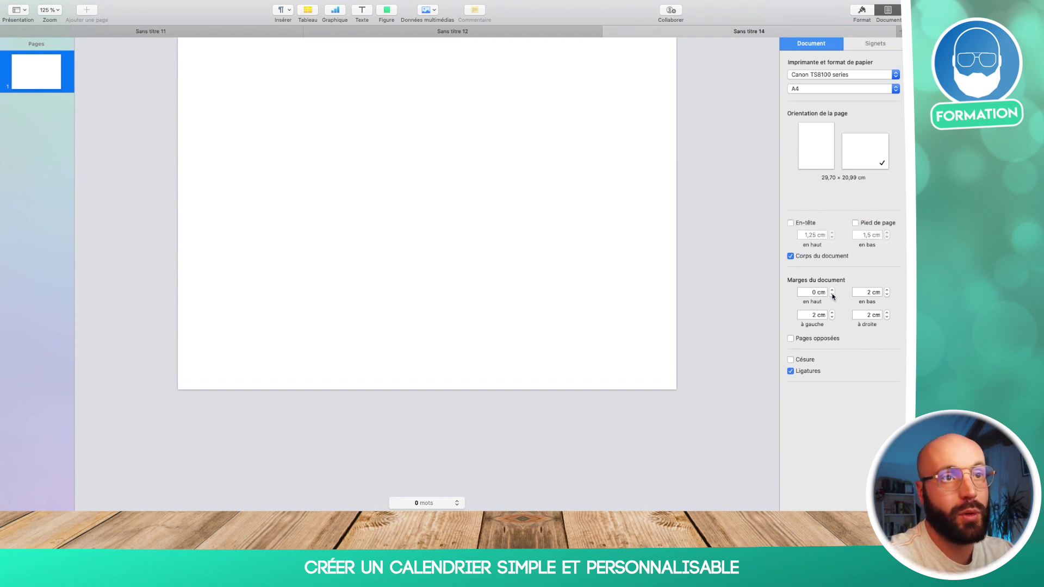
{"action": "left_click", "coordinate": [887, 294]}
{"action": "left_click", "coordinate": [887, 318]}
{"action": "left_click", "coordinate": [833, 318]}
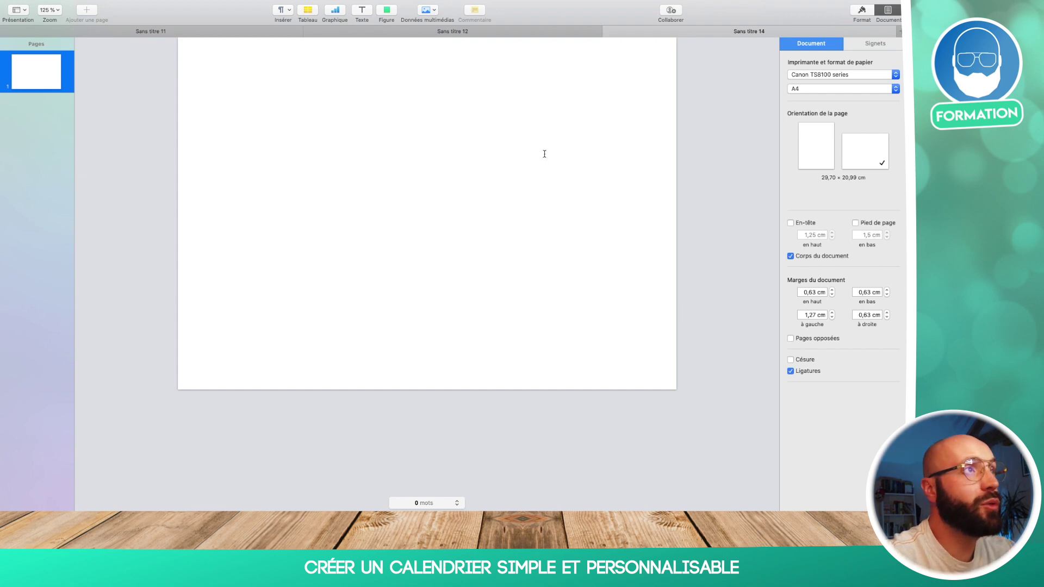
- Add a text box near the top of the page containing the title JUILLET 2020
{"action": "left_click", "coordinate": [363, 11]}
{"action": "left_click", "coordinate": [422, 82]}
{"action": "left_click", "coordinate": [261, 57]}
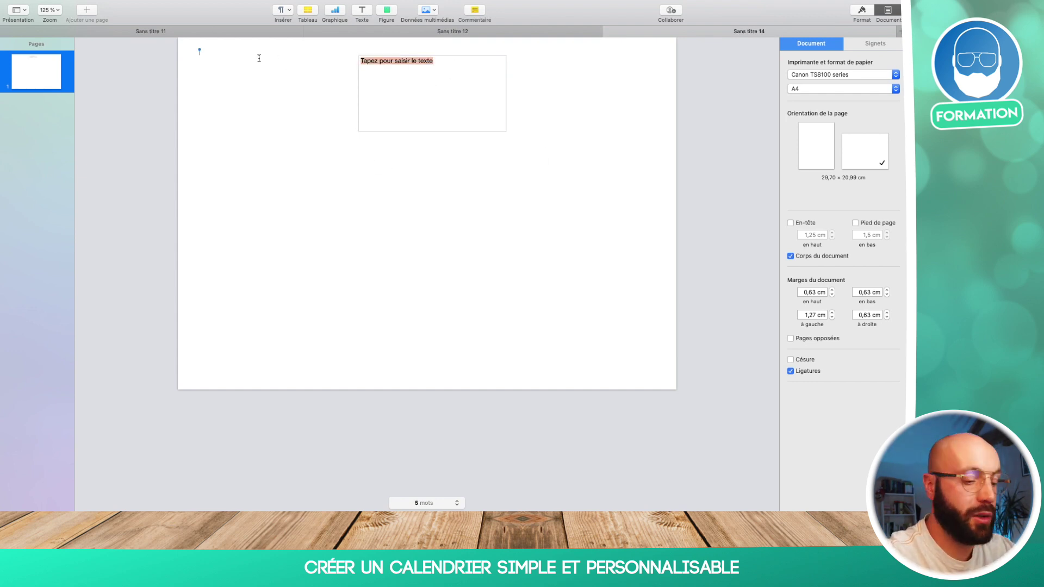
{"action": "type", "text": "JUILL"}
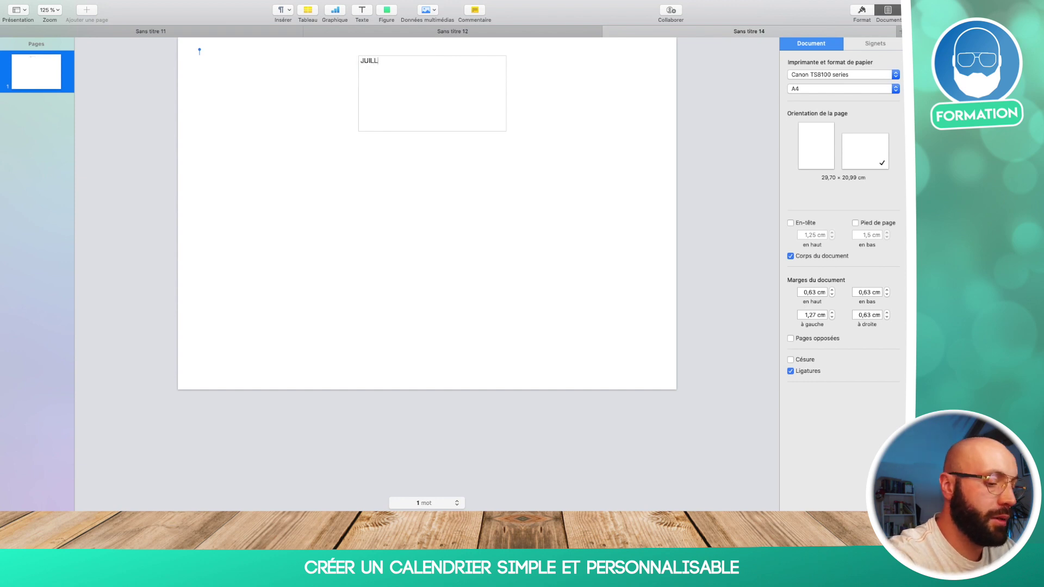
{"action": "type", "text": "ET 2020"}
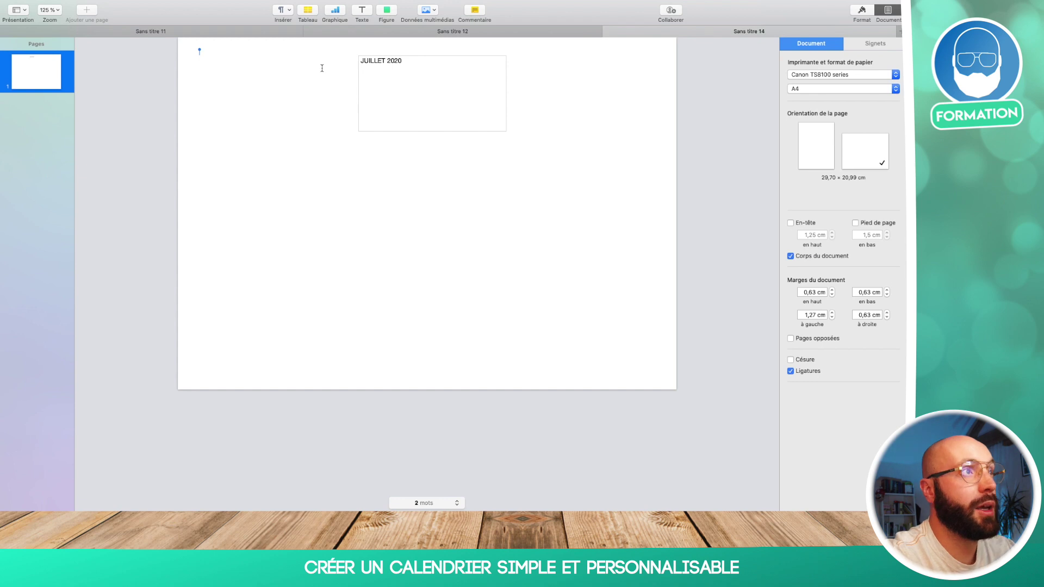
- Move the JUILLET 2020 text box to about X 11,15 cm, Y 2,55 cm and set its text wrap to Aucun
{"action": "triple_click", "coordinate": [414, 62]}
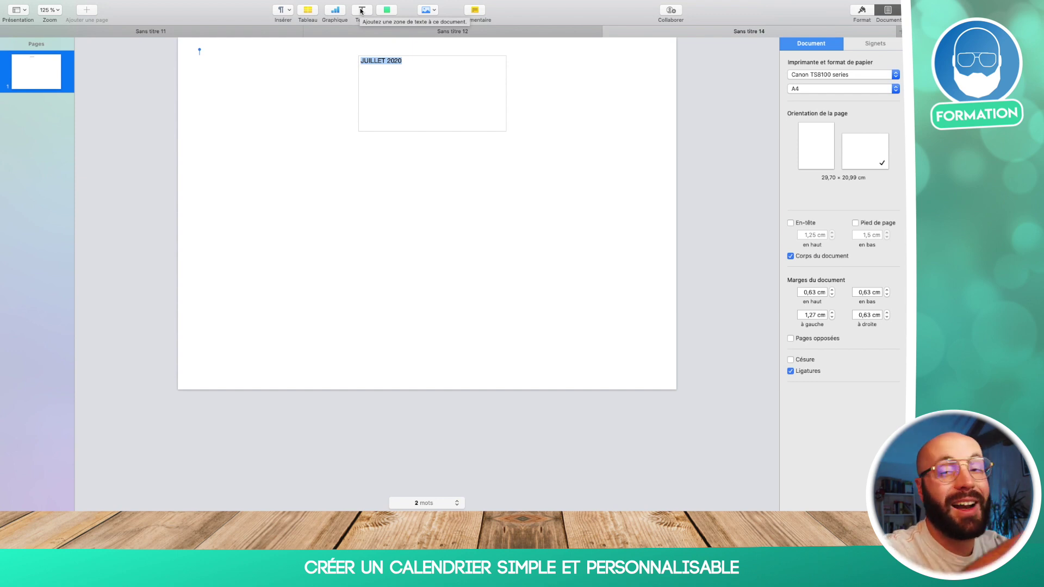
{"action": "left_click", "coordinate": [608, 142]}
{"action": "left_click", "coordinate": [406, 64]}
{"action": "double_click", "coordinate": [394, 60]}
{"action": "left_click", "coordinate": [576, 116]}
{"action": "left_click_drag", "start_coordinate": [439, 82], "coordinate": [415, 110]}
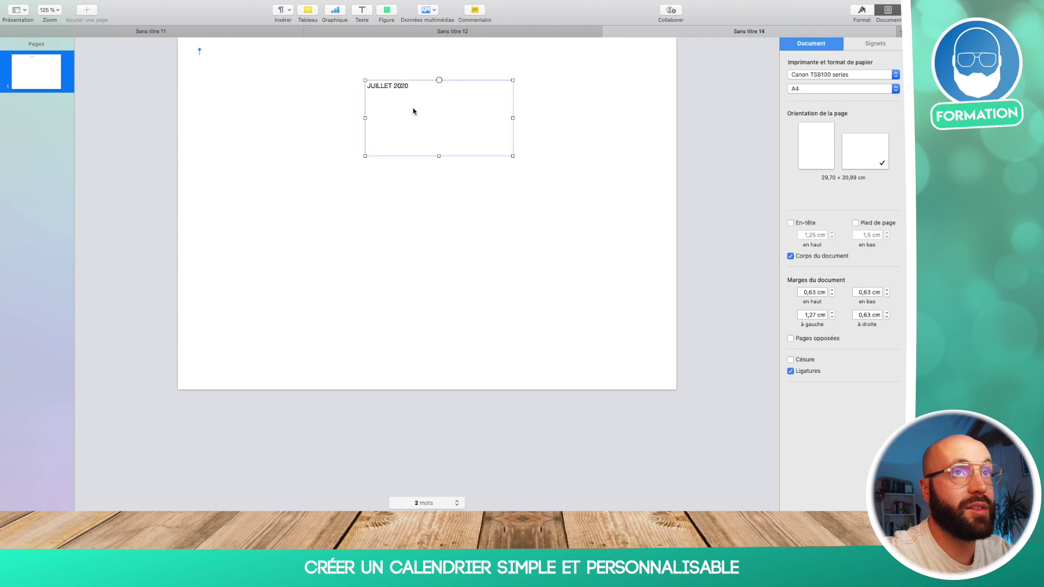
{"action": "left_click", "coordinate": [869, 15]}
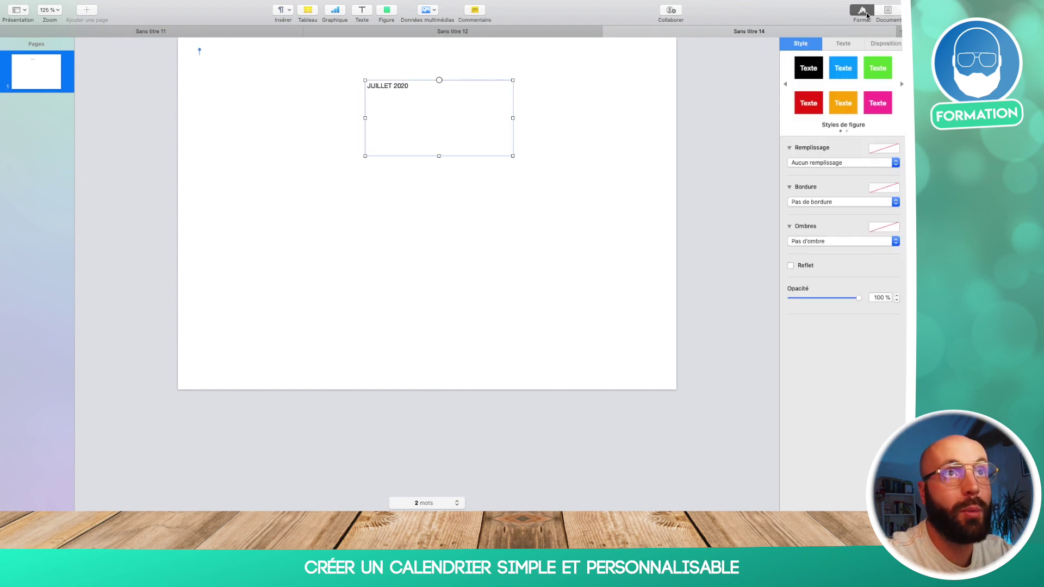
{"action": "left_click", "coordinate": [882, 45]}
{"action": "left_click", "coordinate": [842, 102]}
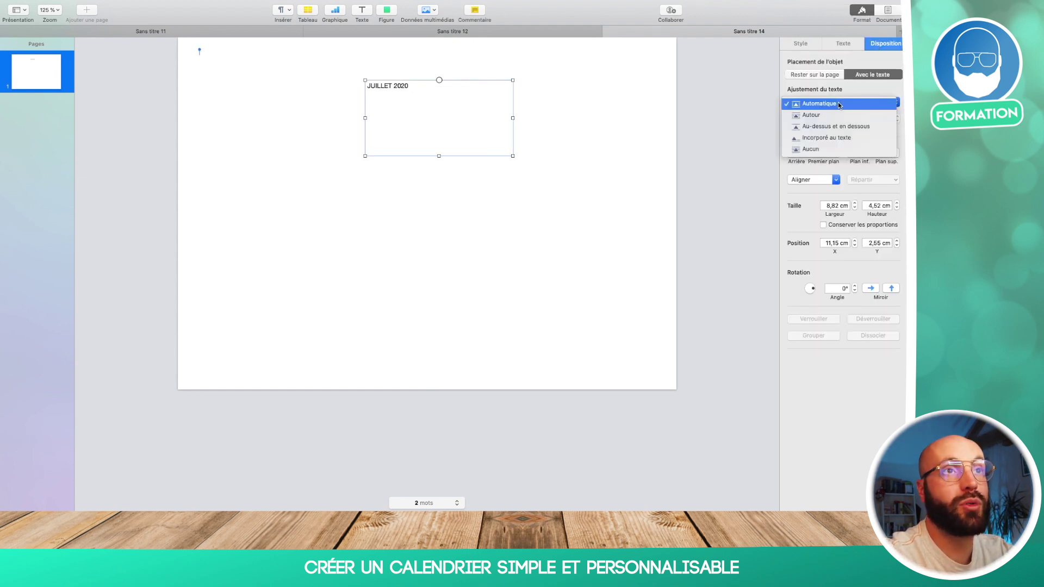
{"action": "left_click", "coordinate": [810, 149]}
- Centre the JUILLET 2020 title horizontally and vertically within its text box
{"action": "double_click", "coordinate": [484, 110]}
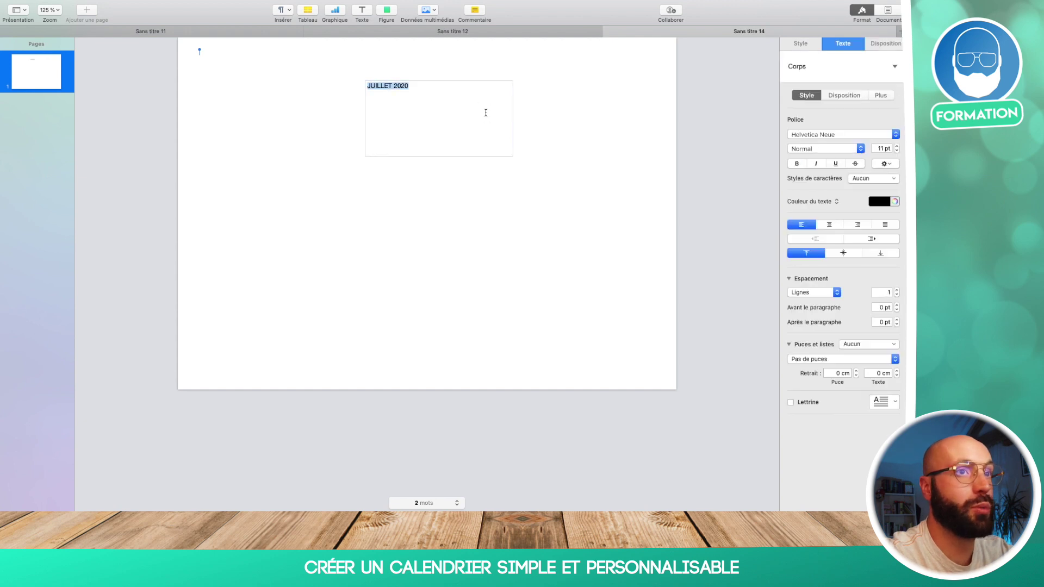
{"action": "left_click", "coordinate": [827, 226]}
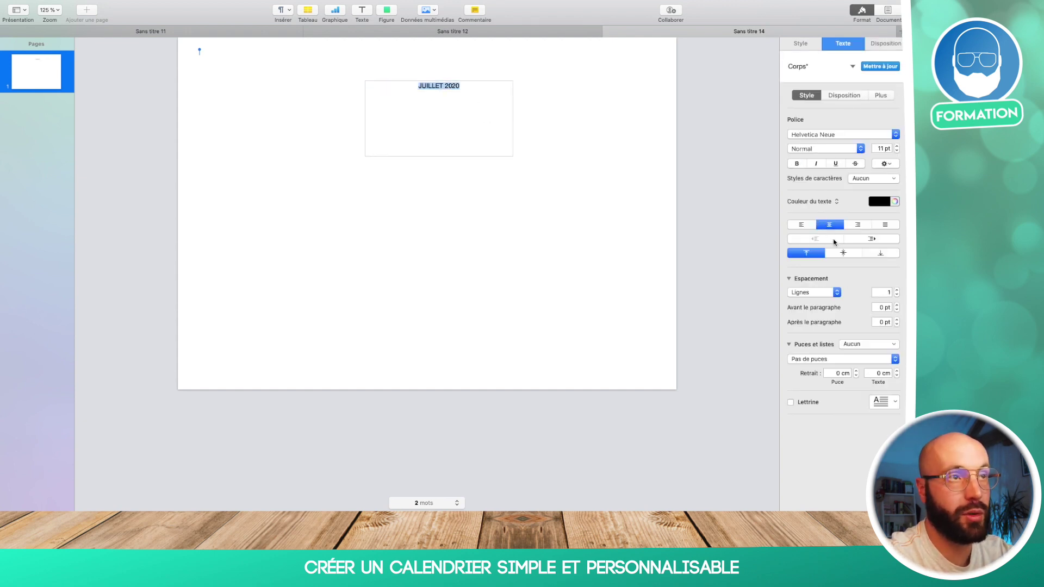
{"action": "left_click", "coordinate": [838, 253]}
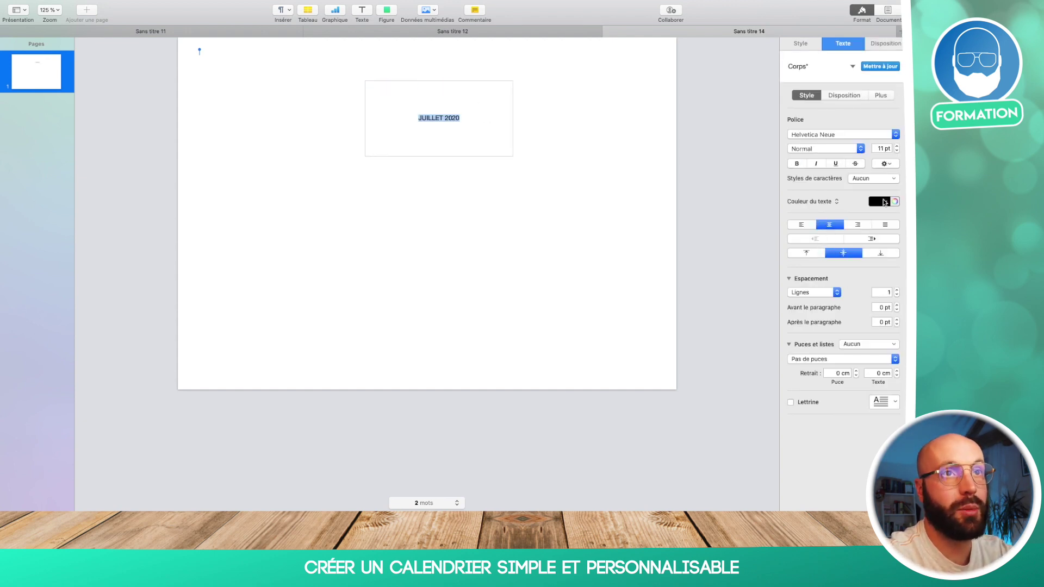
- Format the JUILLET 2020 title in Century Gothic at 19 pt
{"action": "left_click", "coordinate": [897, 146]}
{"action": "left_click", "coordinate": [898, 146]}
{"action": "left_click", "coordinate": [897, 145]}
{"action": "left_click", "coordinate": [898, 146]}
{"action": "left_click", "coordinate": [897, 146]}
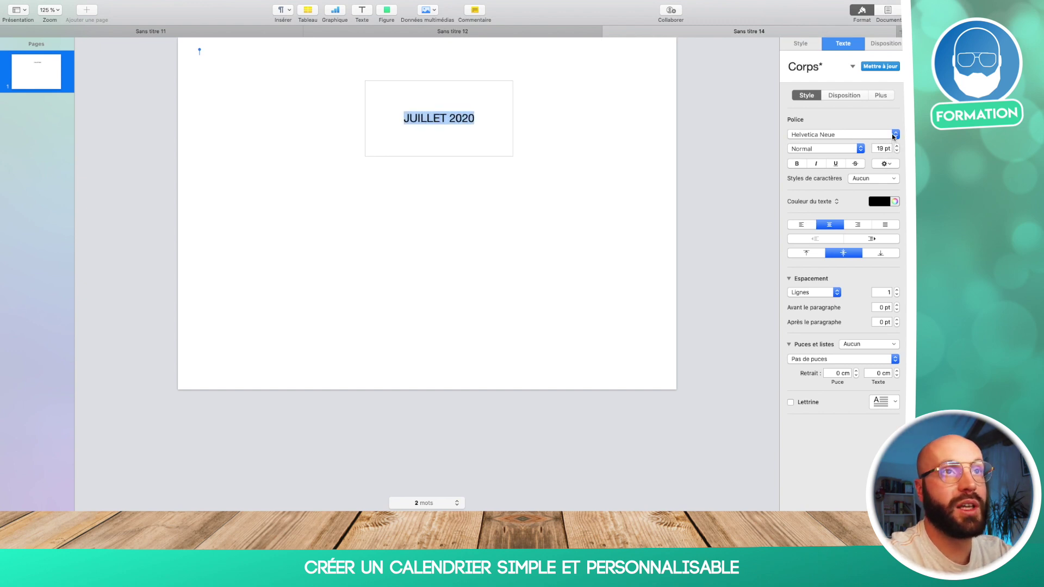
{"action": "left_click", "coordinate": [892, 134]}
{"action": "scroll", "coordinate": [892, 136], "scroll_direction": "up", "scroll_amount": 5}
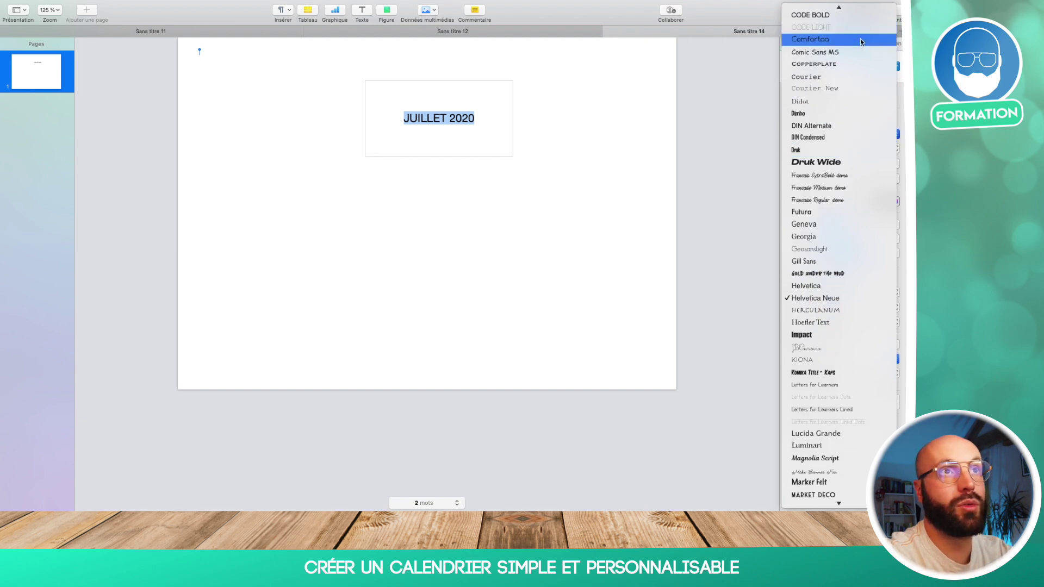
{"action": "scroll", "coordinate": [860, 67], "scroll_direction": "up", "scroll_amount": 5}
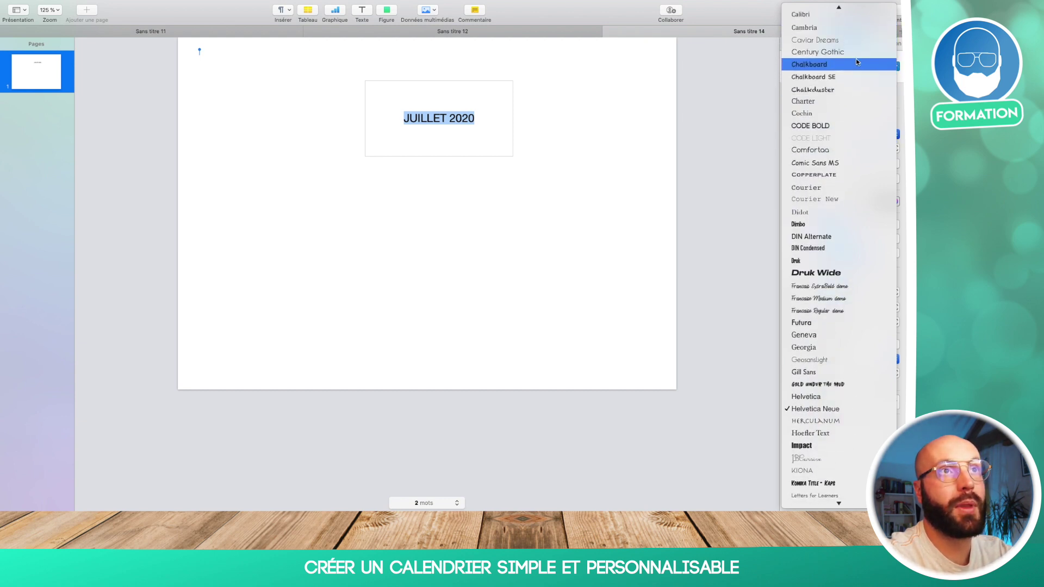
{"action": "left_click", "coordinate": [857, 56]}
{"action": "left_click", "coordinate": [492, 119]}
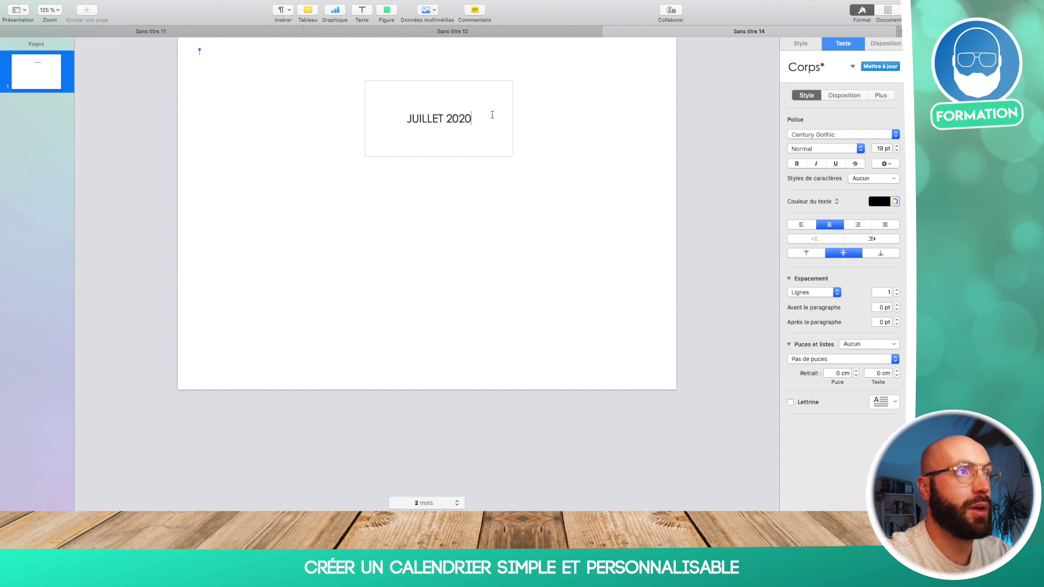
{"action": "left_click", "coordinate": [567, 121]}
- Reduce the height of the JUILLET 2020 text box so it fits closely around the title
{"action": "left_click", "coordinate": [479, 128]}
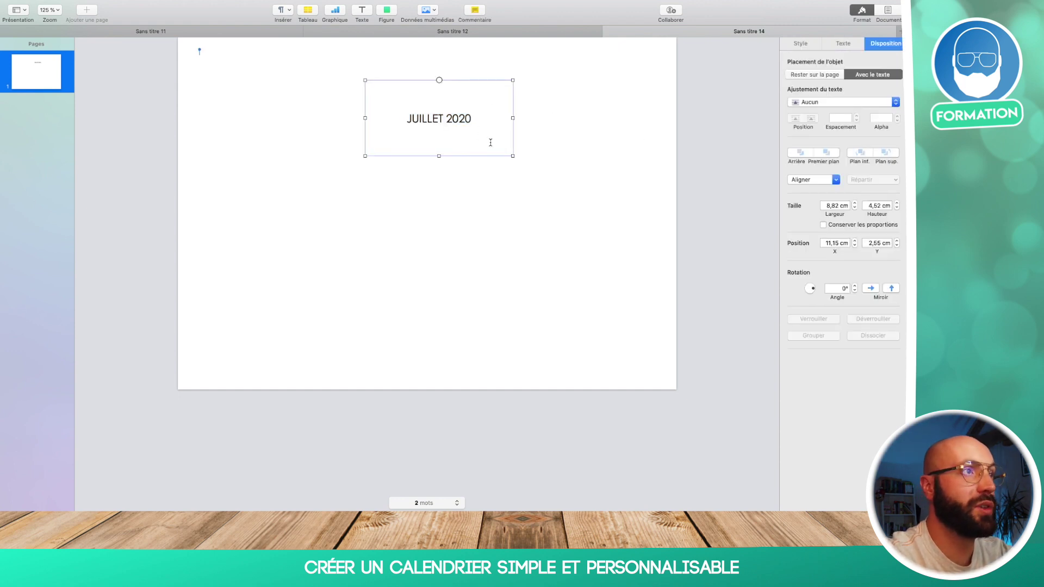
{"action": "left_click_drag", "start_coordinate": [438, 156], "coordinate": [439, 153]}
{"action": "left_click_drag", "start_coordinate": [440, 113], "coordinate": [439, 107]}
- Increase the JUILLET 2020 title's font size to 25 pt
{"action": "left_click", "coordinate": [842, 43]}
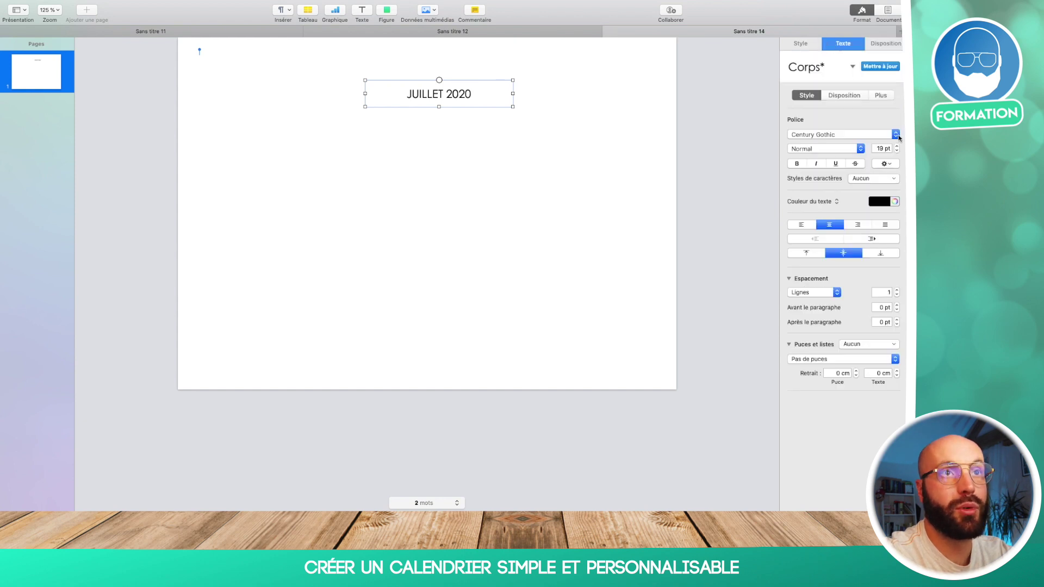
{"action": "left_click", "coordinate": [897, 145]}
{"action": "left_click", "coordinate": [897, 146]}
{"action": "left_click", "coordinate": [896, 146]}
{"action": "left_click", "coordinate": [897, 146]}
{"action": "left_click", "coordinate": [896, 146]}
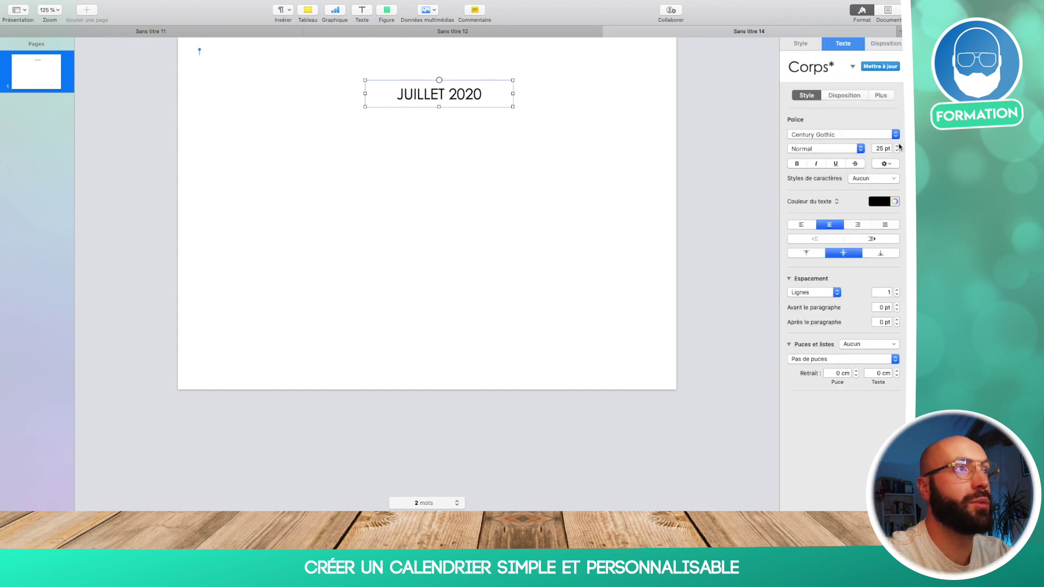
{"action": "left_click", "coordinate": [896, 146]}
{"action": "left_click", "coordinate": [718, 171]}
- Move the title box to the page's horizontal centre against the top margin, at X 10,44 cm and Y 0,63 cm
{"action": "left_click_drag", "start_coordinate": [431, 105], "coordinate": [433, 63]}
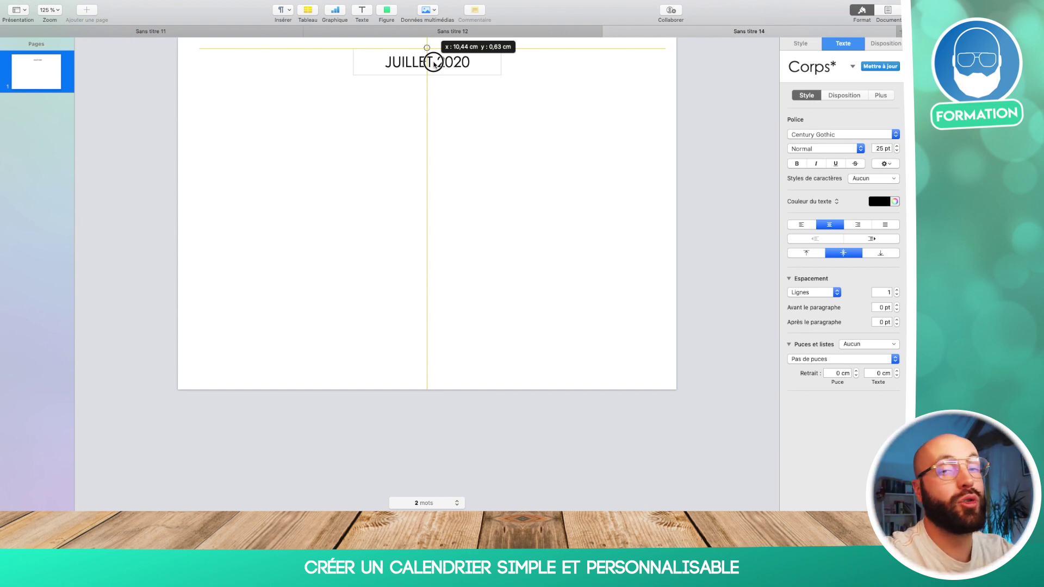
{"action": "left_click_drag", "start_coordinate": [433, 63], "coordinate": [433, 63]}
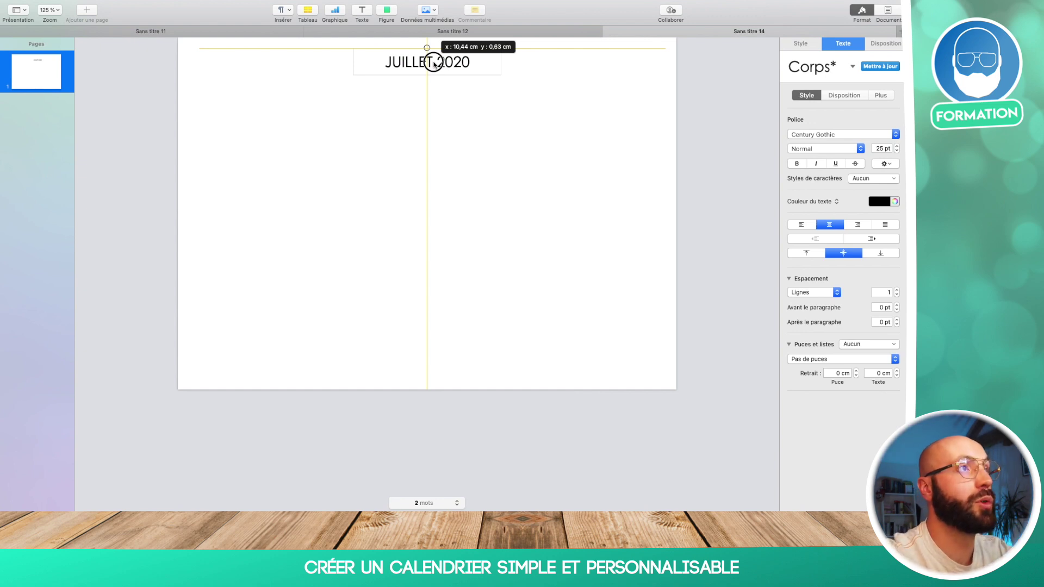
{"action": "left_click_drag", "start_coordinate": [433, 63], "coordinate": [433, 63]}
{"action": "left_click", "coordinate": [452, 122]}
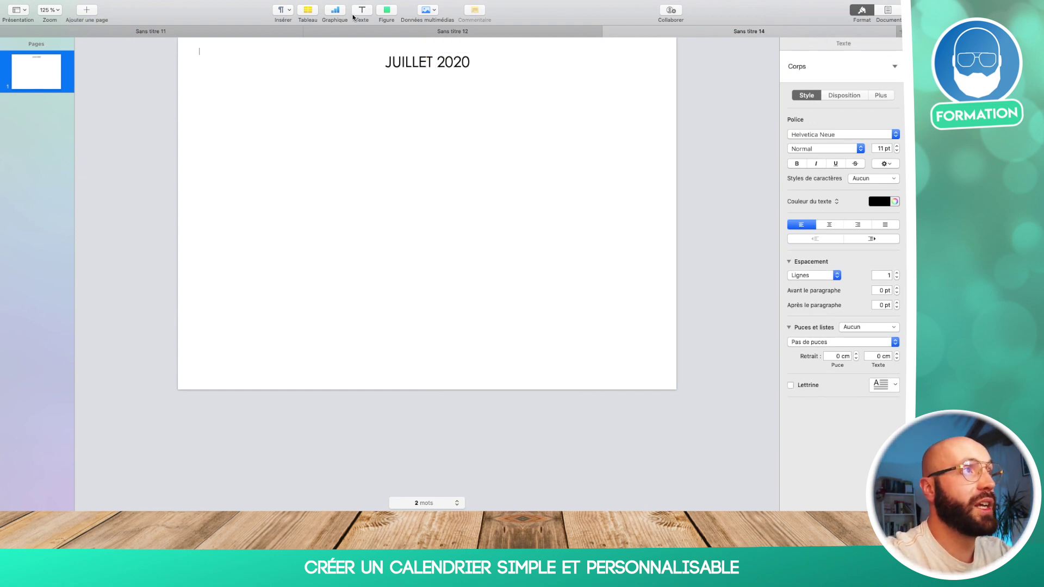
- Insert a plain table without headers, set its text wrap to Aucun, and place it below the title at about Y 5,41 cm
{"action": "left_click", "coordinate": [308, 12]}
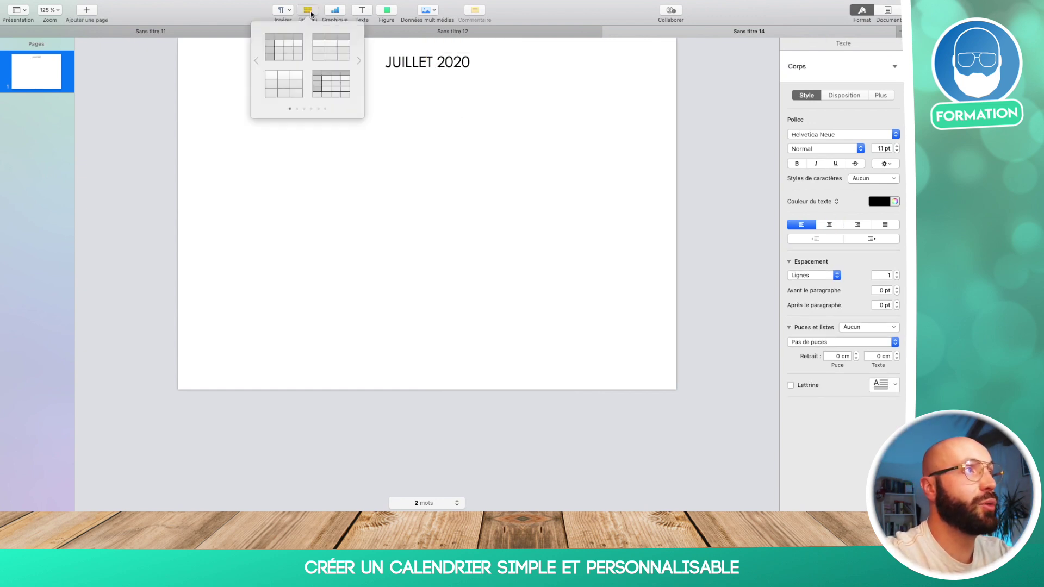
{"action": "left_click", "coordinate": [295, 93]}
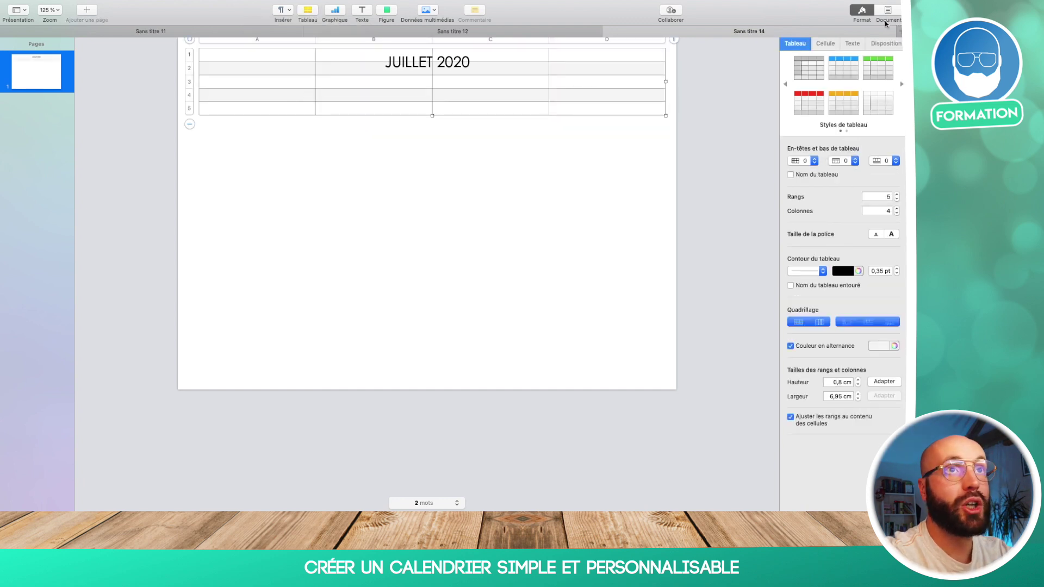
{"action": "left_click", "coordinate": [883, 44]}
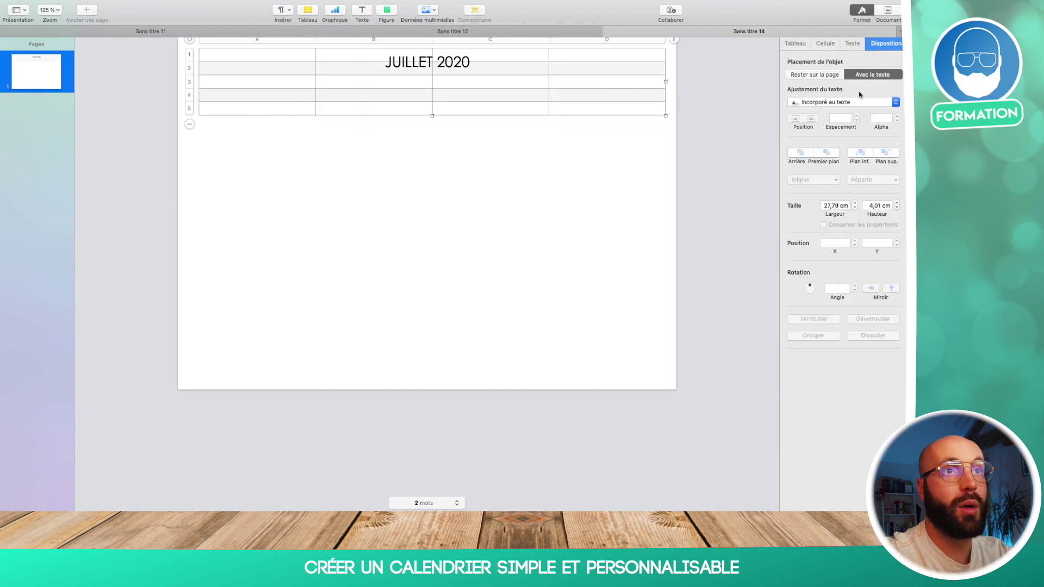
{"action": "left_click", "coordinate": [857, 102]}
{"action": "left_click", "coordinate": [850, 115]}
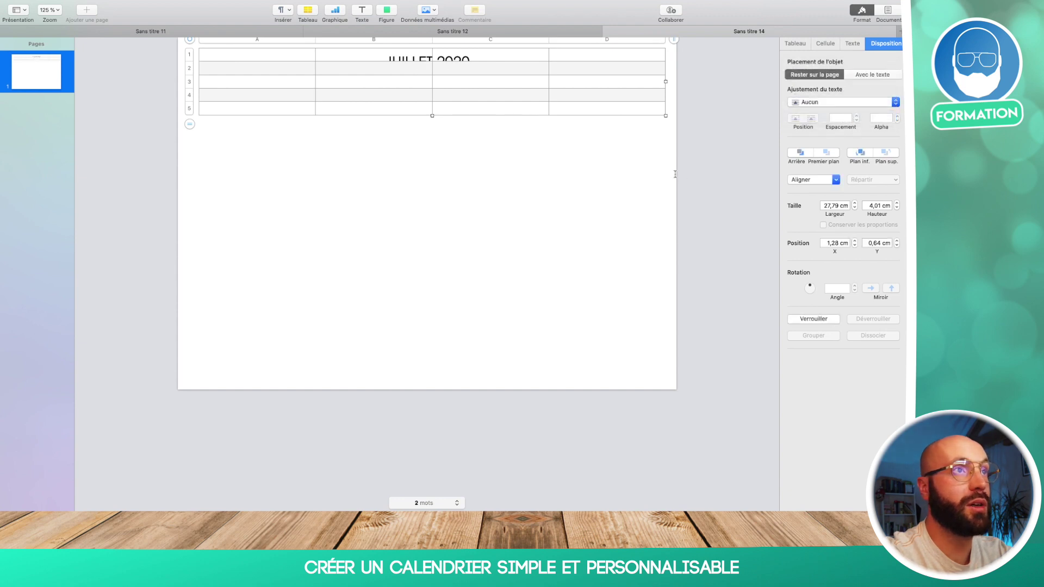
{"action": "left_click_drag", "start_coordinate": [599, 77], "coordinate": [602, 161]}
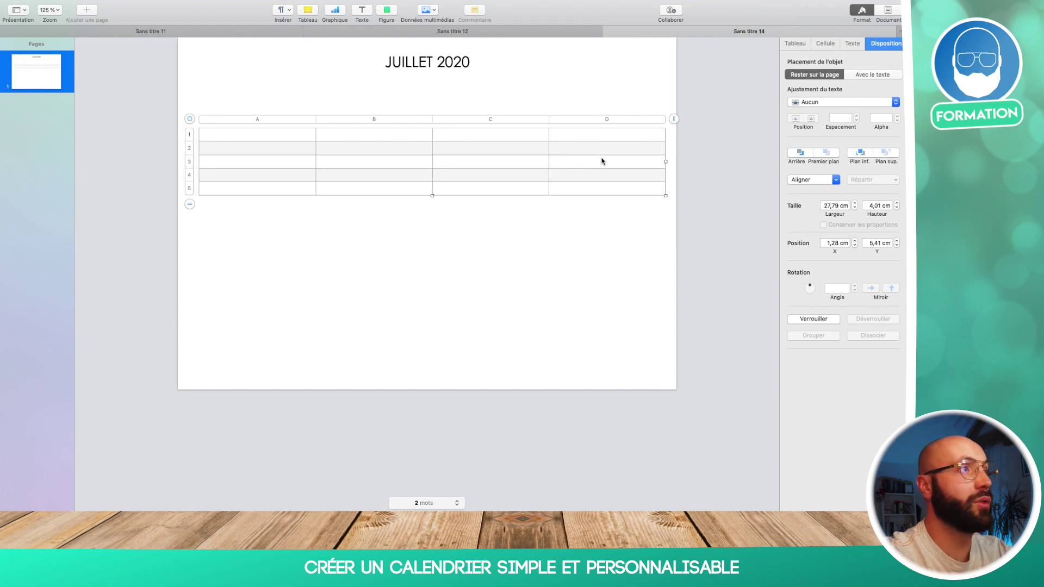
- Increase the table's column count to 8
{"action": "left_click", "coordinate": [677, 118]}
{"action": "left_click", "coordinate": [677, 118]}
{"action": "left_click", "coordinate": [676, 118]}
{"action": "left_click", "coordinate": [677, 117]}
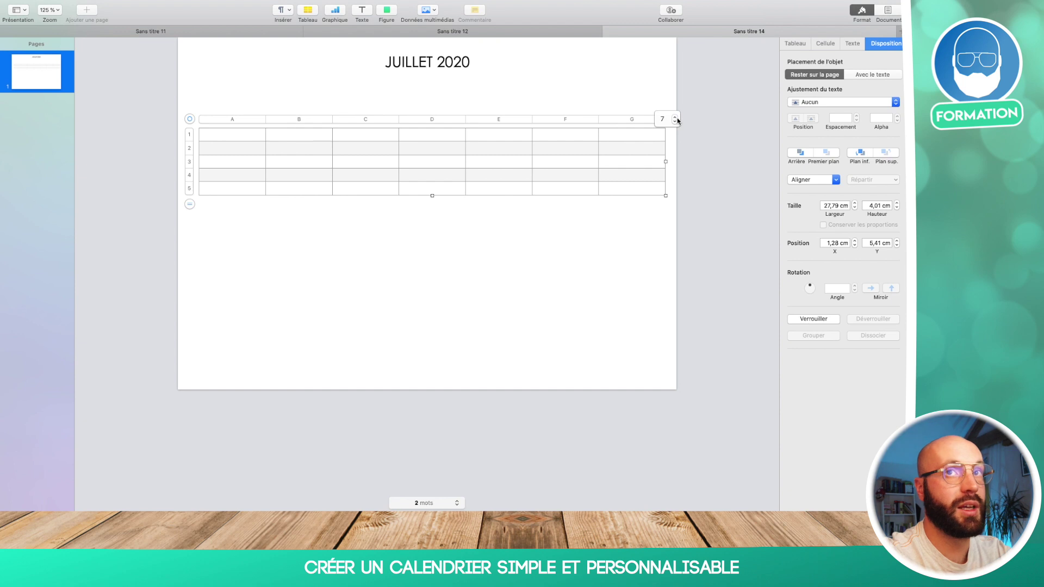
{"action": "left_click", "coordinate": [676, 117]}
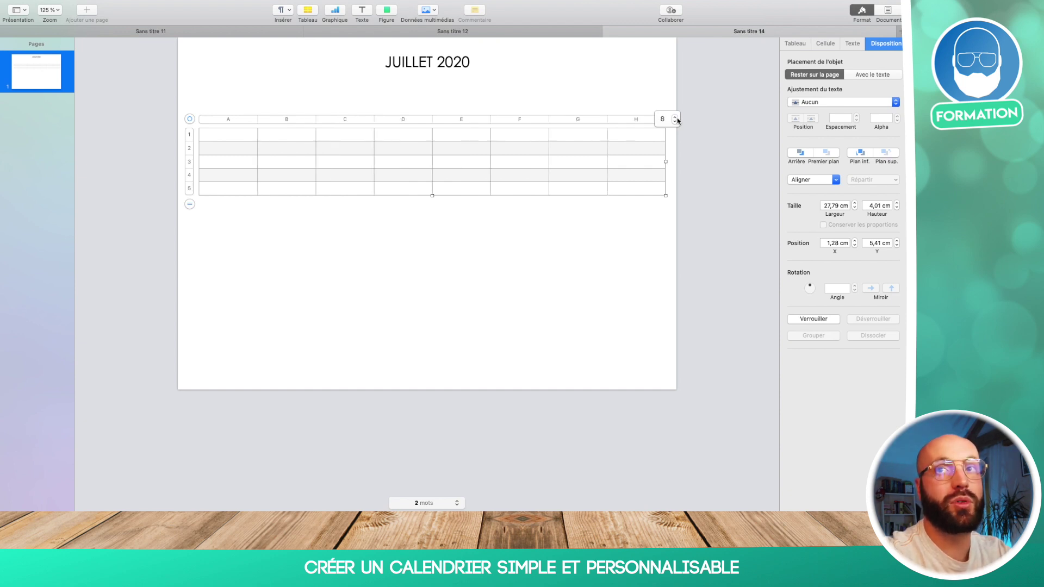
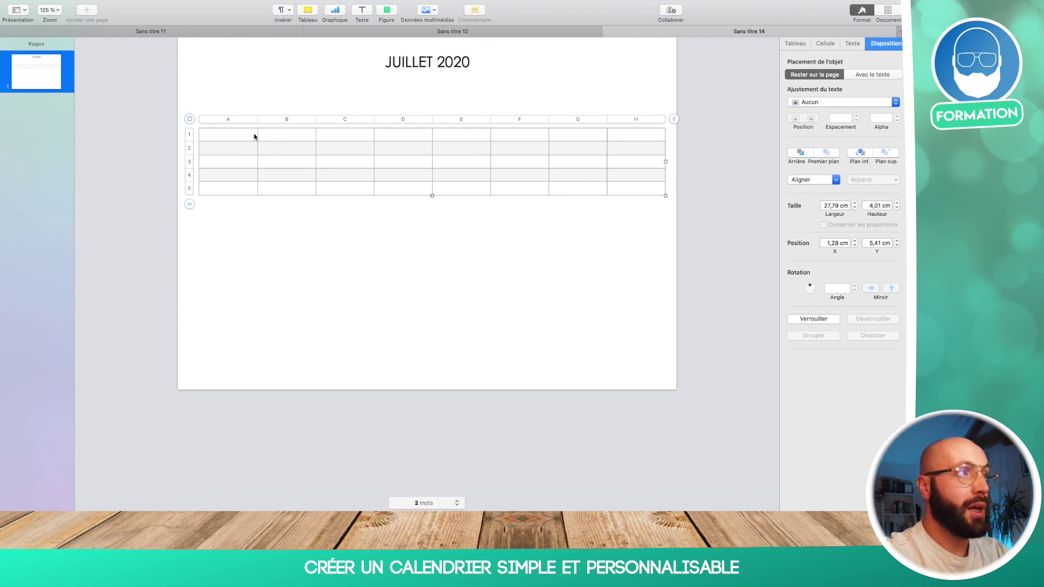
- Enter LUNDI, MARDI and MERCREDI in the first three cells of the table's first row
{"action": "left_click", "coordinate": [245, 135]}
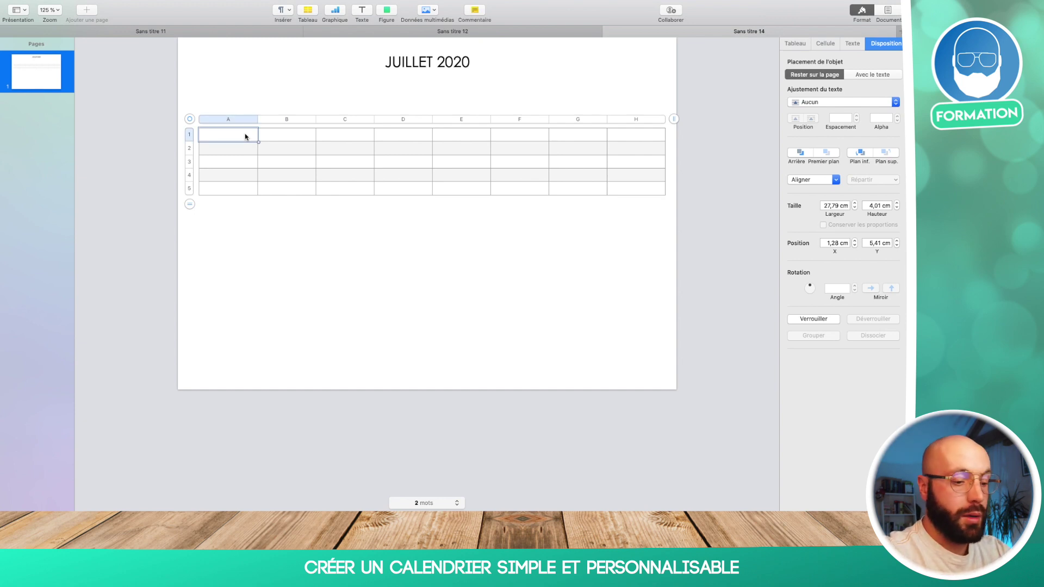
{"action": "type", "text": "LUNDI"}
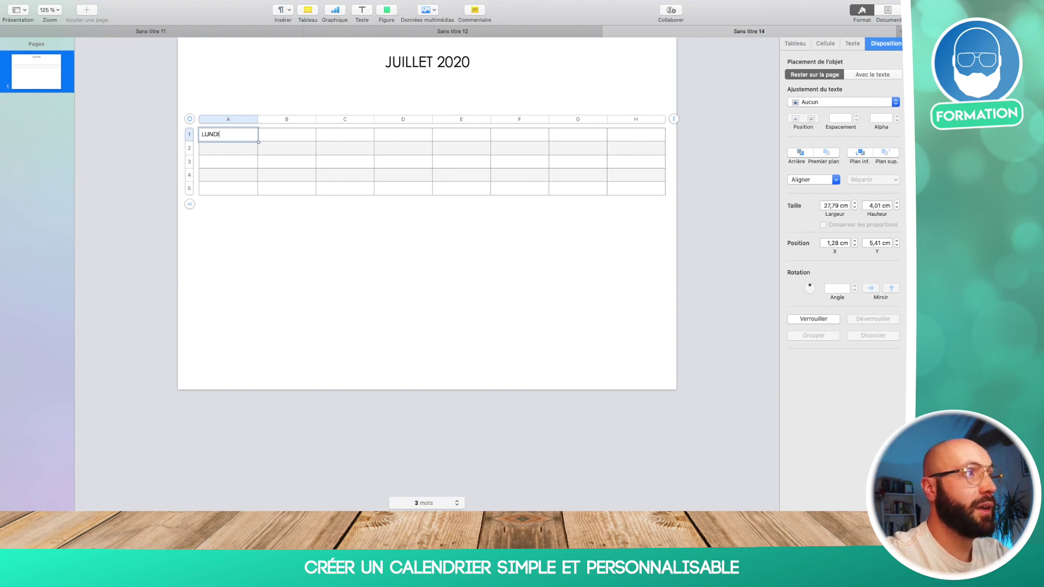
{"action": "left_click", "coordinate": [303, 137]}
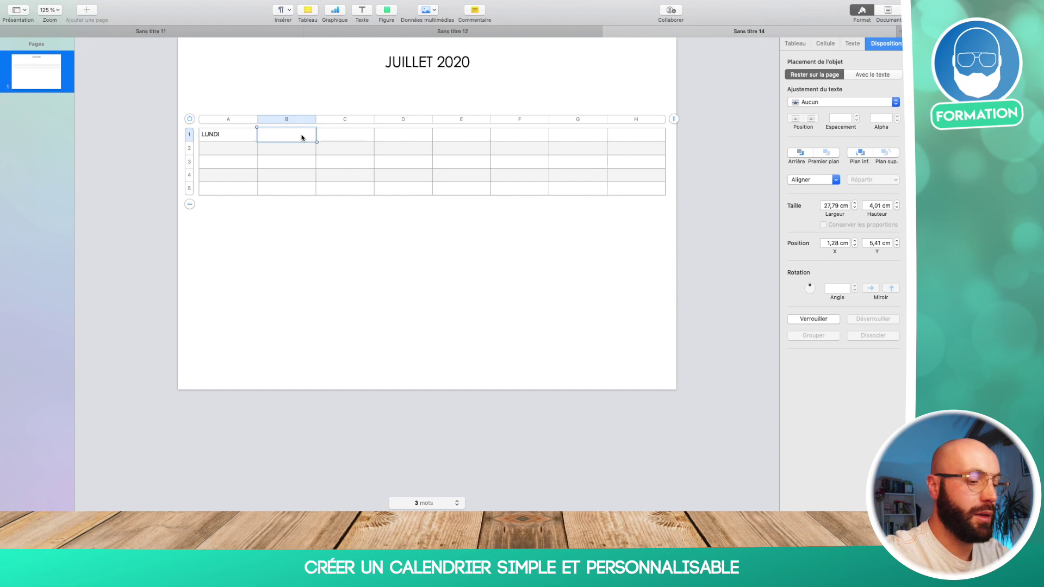
{"action": "type", "text": "MARDI"}
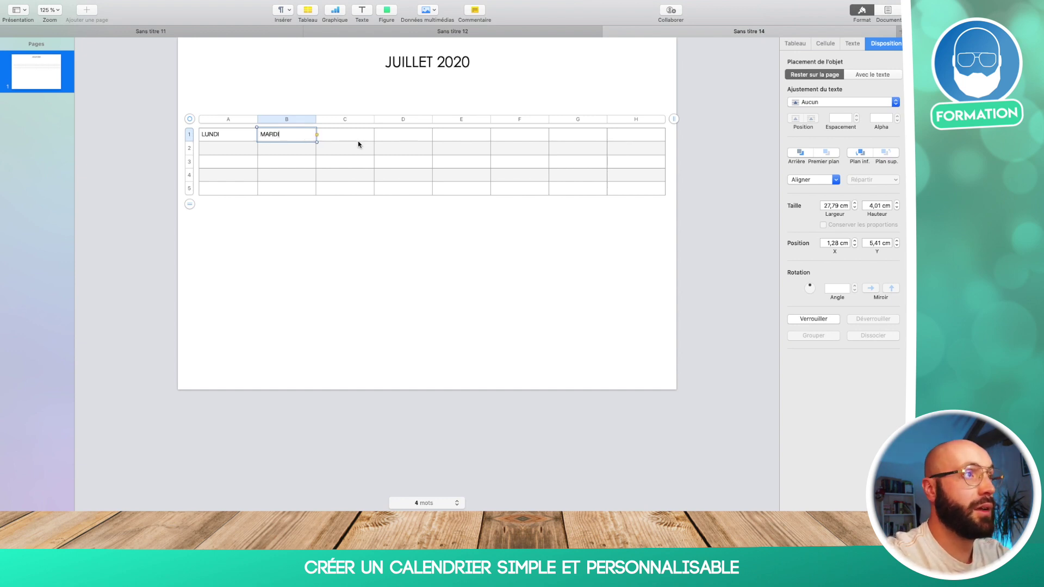
{"action": "left_click", "coordinate": [359, 140]}
{"action": "type", "text": "ME"}
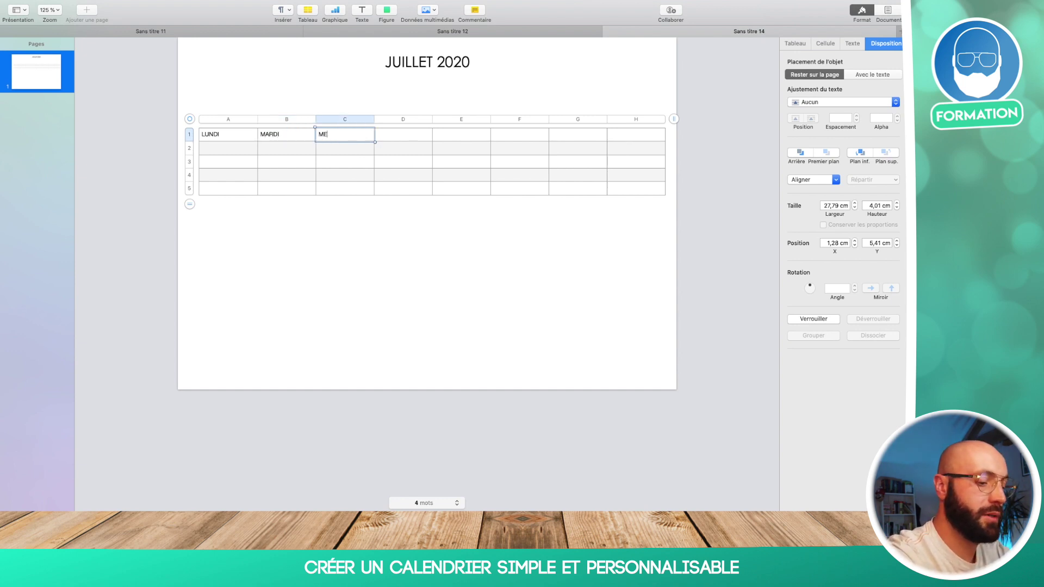
{"action": "type", "text": "RDCR"}
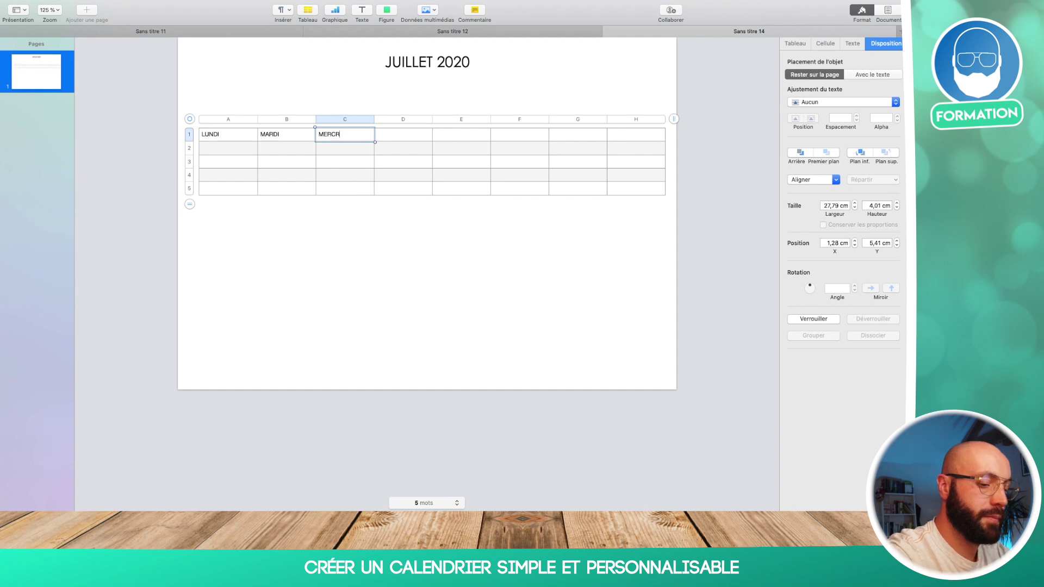
{"action": "type", "text": "EDI"}
- Enter JEUDI, VENDREDI and SAMEDI in cells D1 to F1 of the weekday row
{"action": "left_click", "coordinate": [393, 140]}
{"action": "type", "text": "JEUD"}
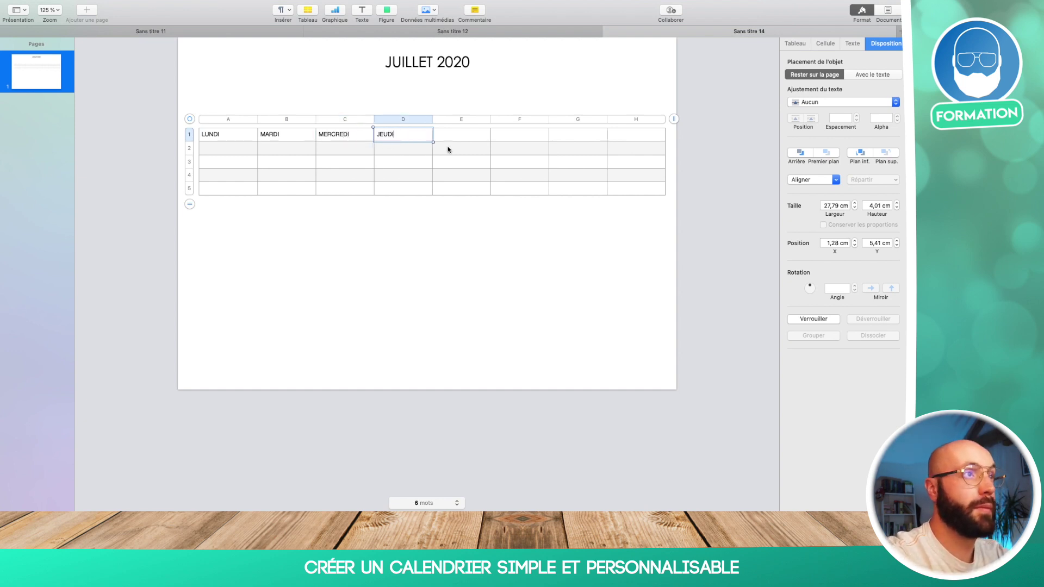
{"action": "type", "text": "I"}
{"action": "left_click", "coordinate": [470, 136]}
{"action": "type", "text": "VEN"}
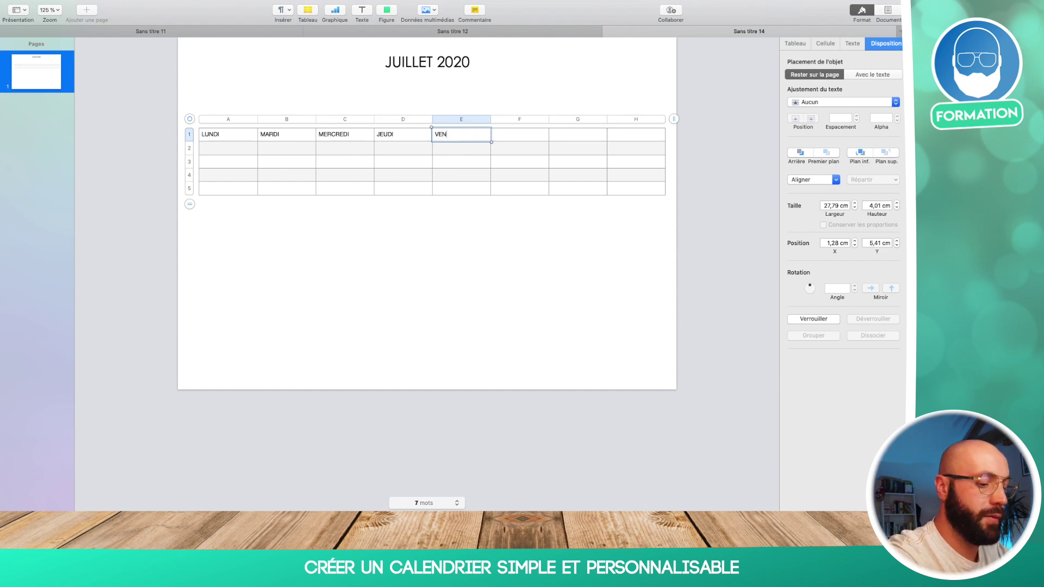
{"action": "type", "text": "DREDI"}
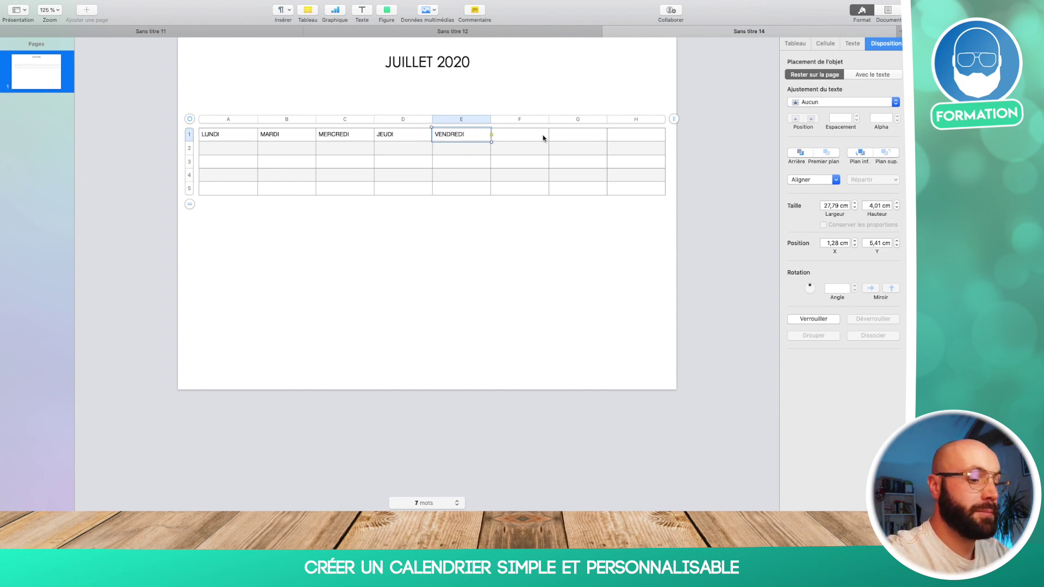
{"action": "left_click", "coordinate": [542, 138]}
{"action": "type", "text": "SAMEDI"}
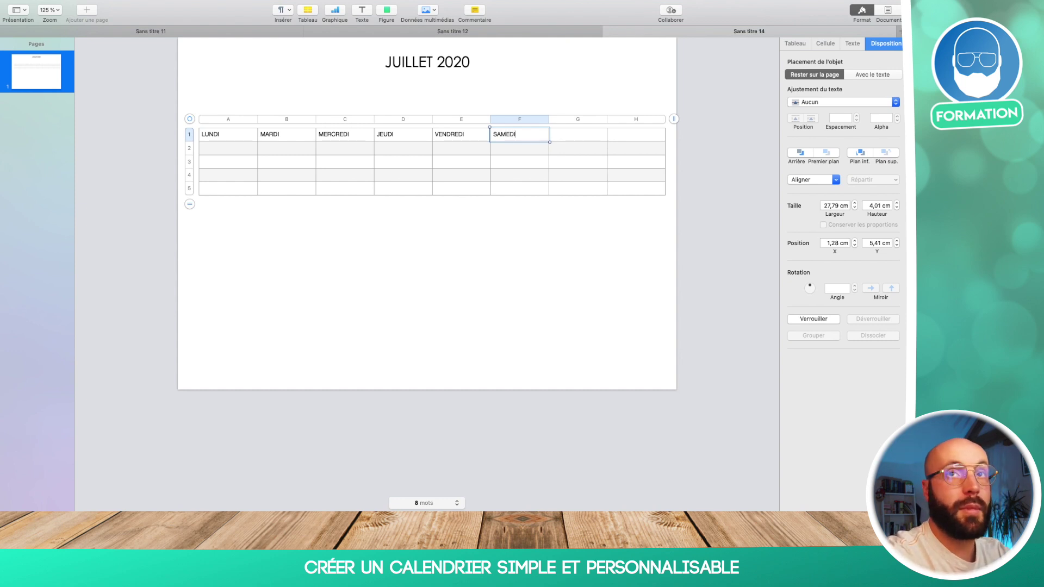
- Enter DIMANCHE in cell G1, correcting the mistyped letter before HE
{"action": "left_click", "coordinate": [570, 138]}
{"action": "type", "text": "DIMAN"}
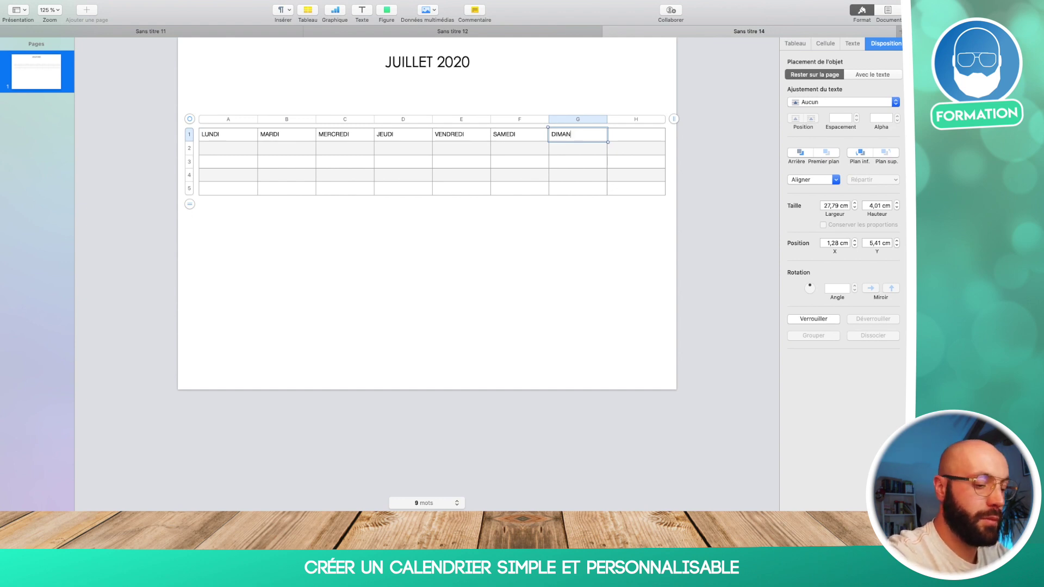
{"action": "type", "text": "CHE"}
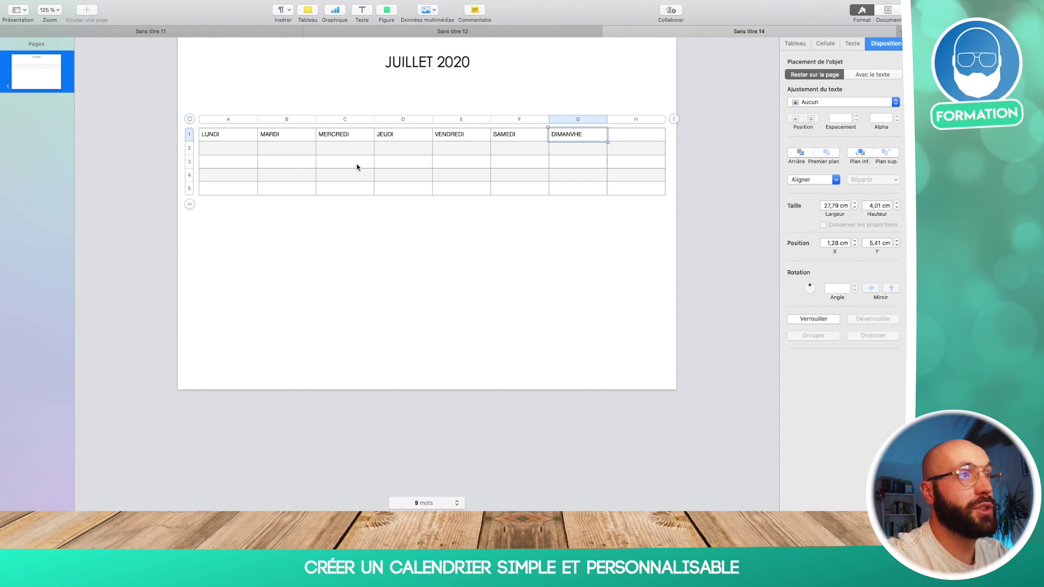
{"action": "left_click", "coordinate": [620, 221]}
{"action": "left_click", "coordinate": [639, 146]}
{"action": "left_click", "coordinate": [576, 138]}
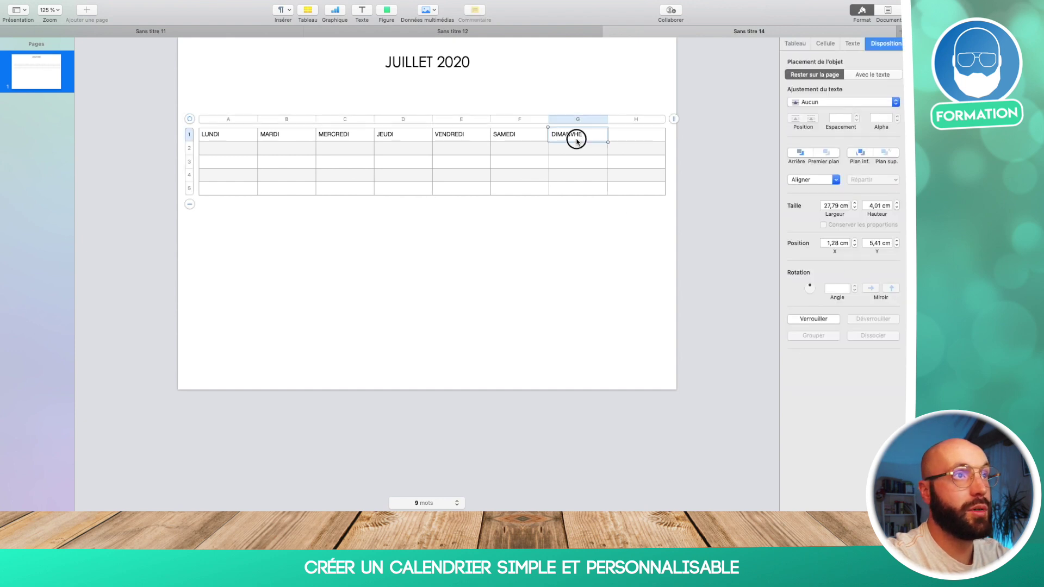
{"action": "key", "text": "BackSpace"}
{"action": "type", "text": "C"}
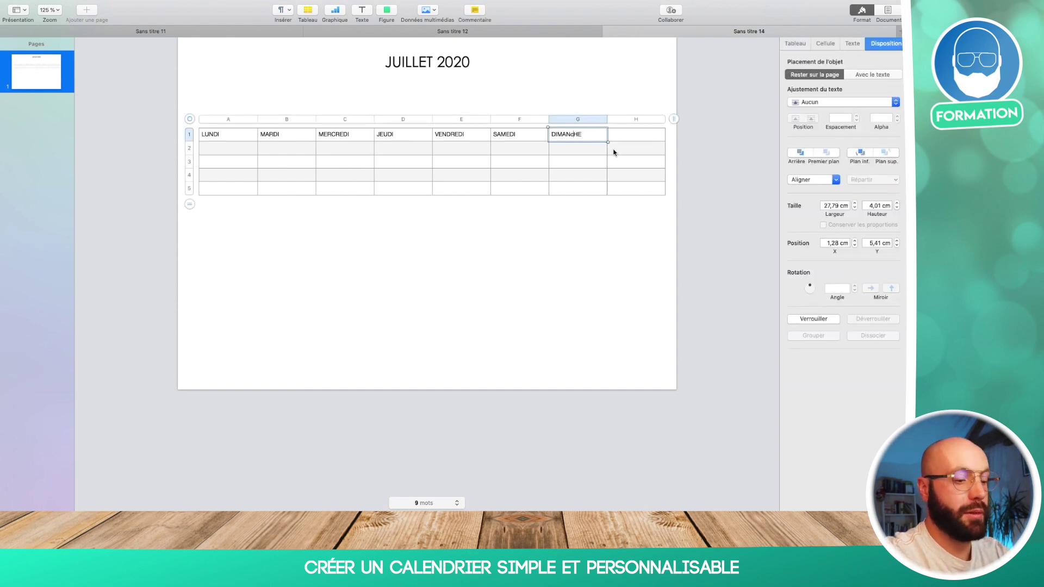
- Reduce the table's column count to 7, removing the empty column after DIMANCHE
{"action": "left_click", "coordinate": [674, 118]}
{"action": "left_click", "coordinate": [675, 122]}
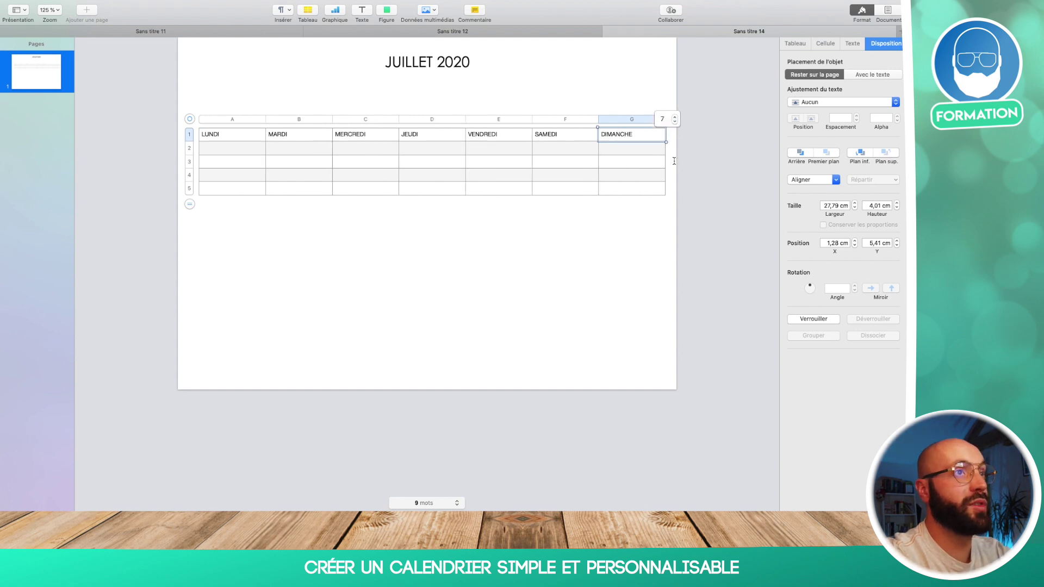
{"action": "left_click", "coordinate": [706, 173]}
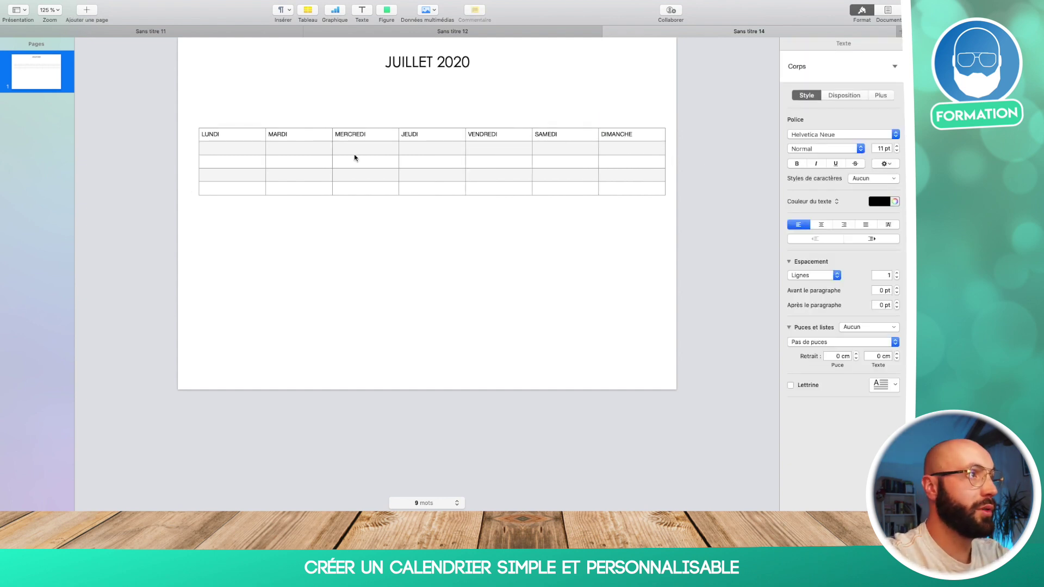
- Select the weekday cells from LUNDI to DIMANCHE and turn off the table's alternating row colour
{"action": "left_click", "coordinate": [244, 141]}
{"action": "left_click", "coordinate": [244, 139]}
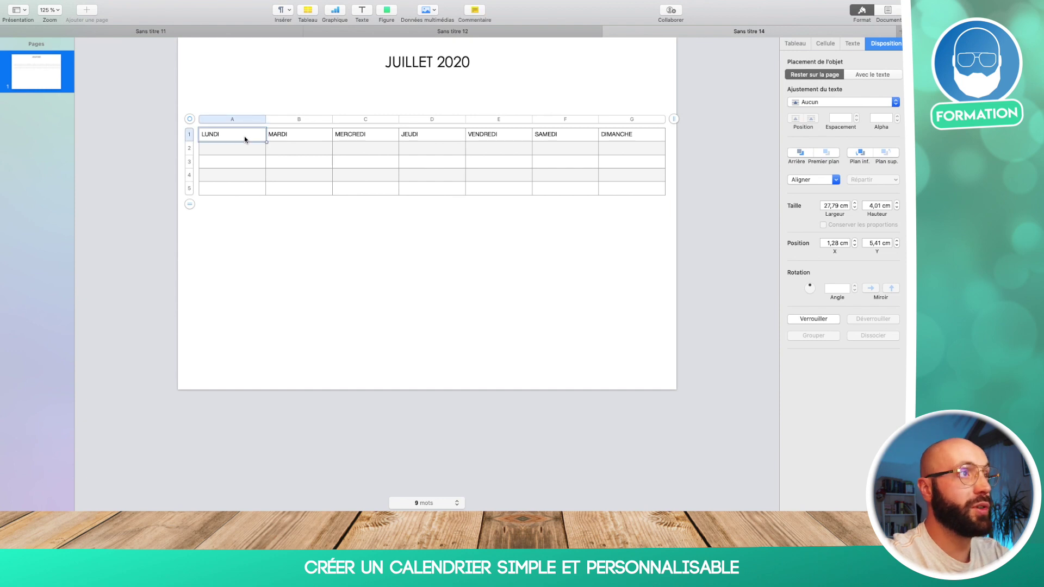
{"action": "key", "text": "shift+Right"}
{"action": "key", "text": "shift+Right"}
{"action": "key", "text": "shift+Right"}
{"action": "key", "text": "shift+Right"}
{"action": "key", "text": "shift+Right"}
{"action": "key", "text": "shift+Right"}
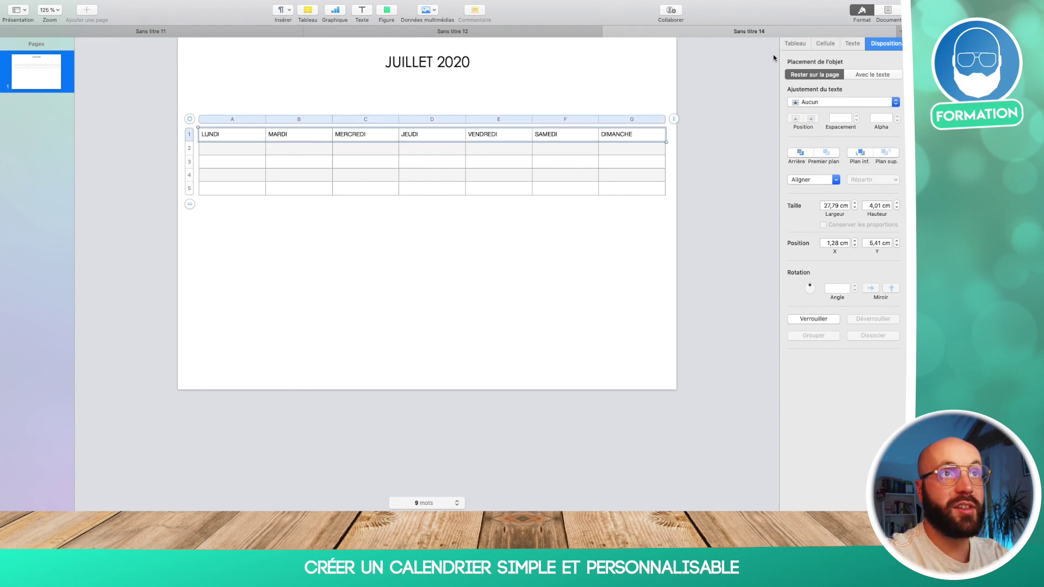
{"action": "left_click", "coordinate": [804, 44]}
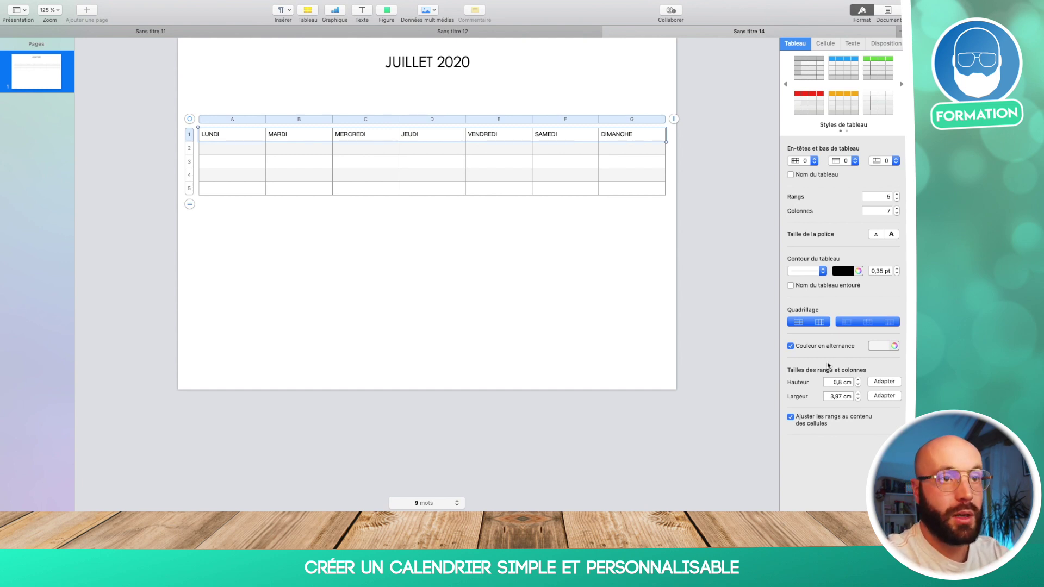
{"action": "left_click", "coordinate": [791, 346]}
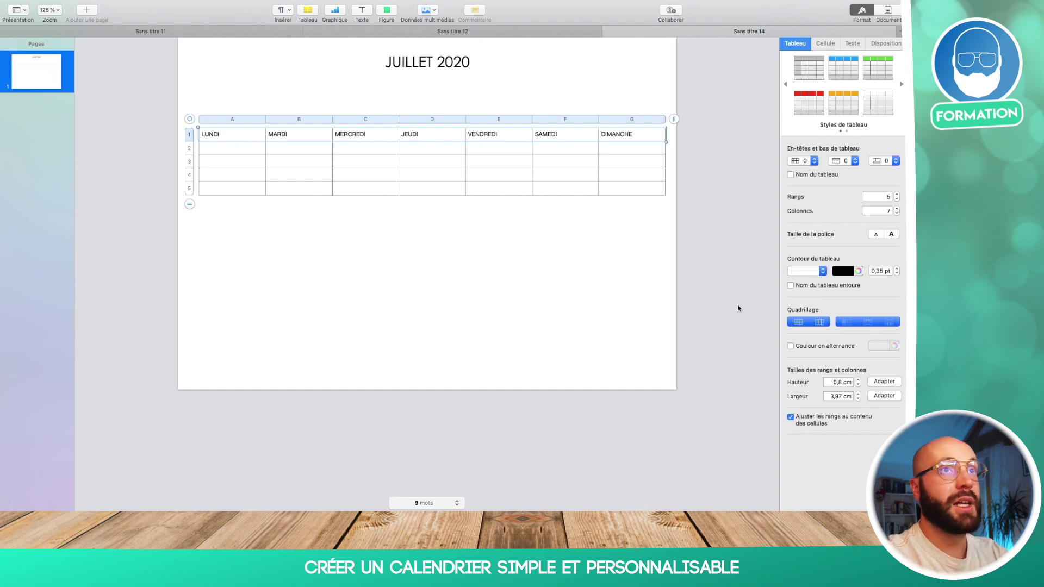
- Fill the selected weekday cells with the medium teal-green colour
{"action": "left_click", "coordinate": [826, 48]}
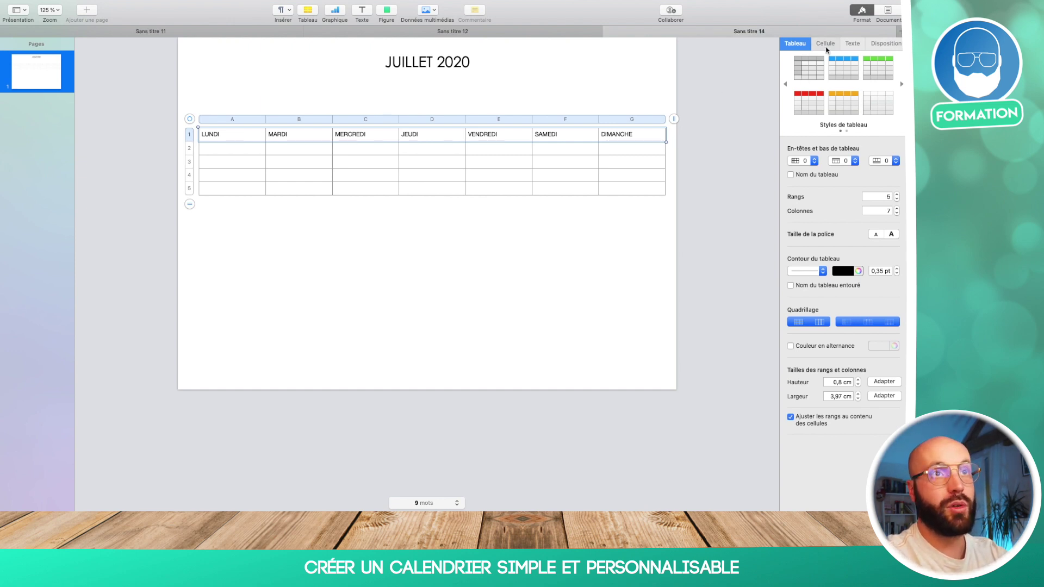
{"action": "left_click", "coordinate": [885, 115]}
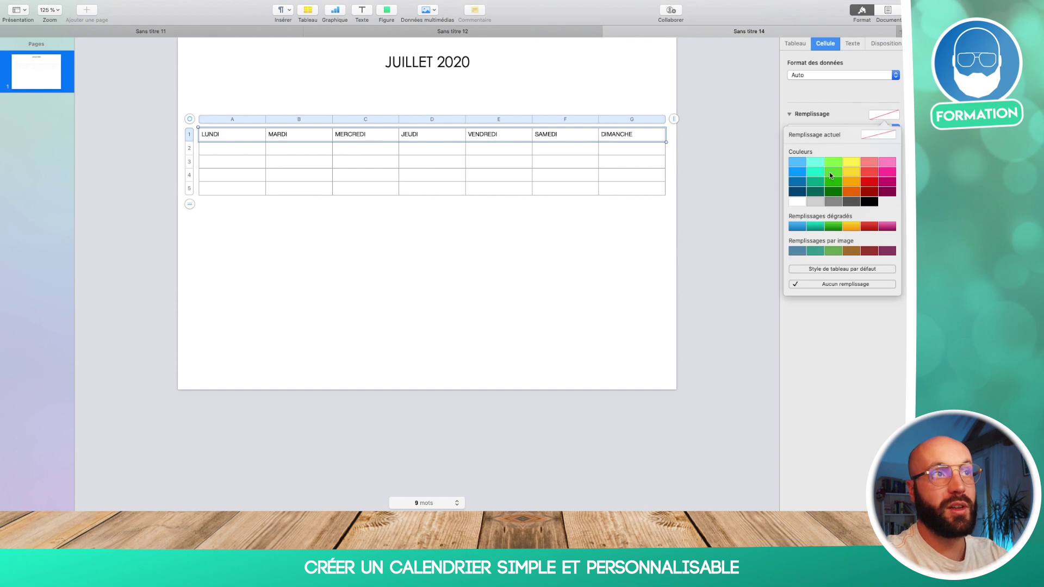
{"action": "left_click", "coordinate": [817, 182]}
- Set the weekday names' font to Futura, after trying Impact, and make their text white
{"action": "left_click", "coordinate": [845, 43]}
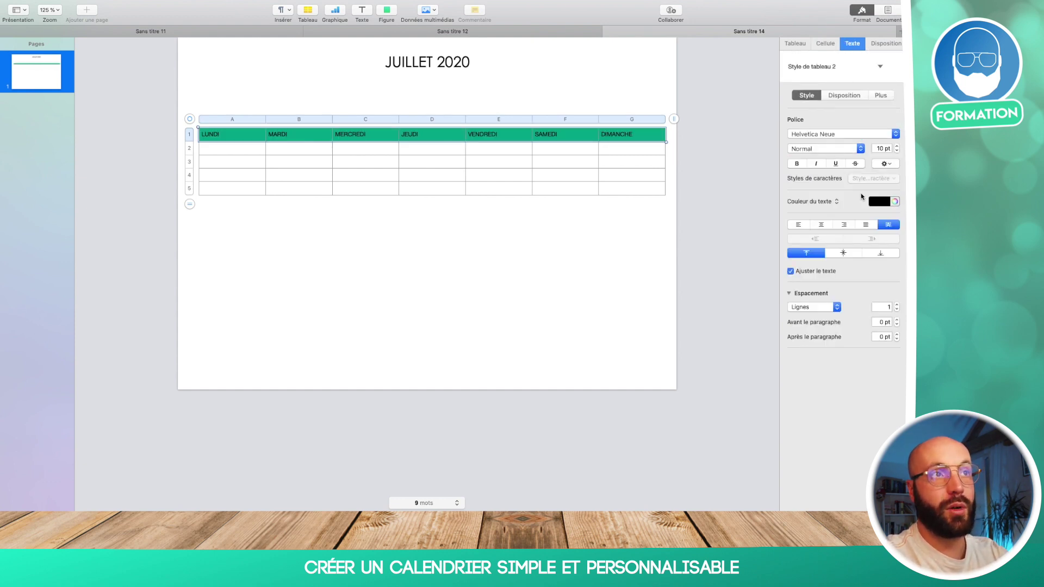
{"action": "left_click", "coordinate": [865, 135]}
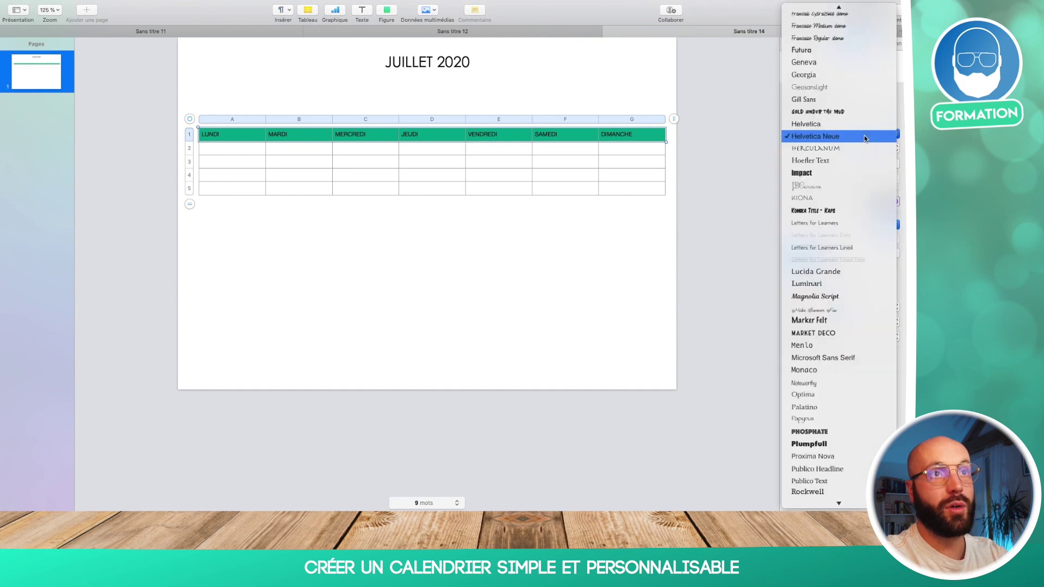
{"action": "left_click", "coordinate": [862, 172]}
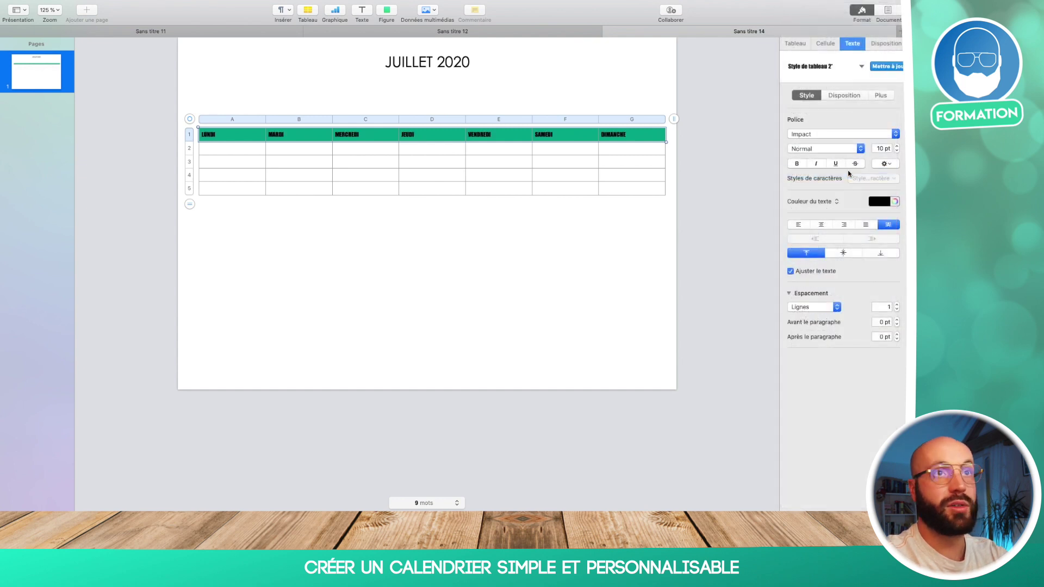
{"action": "left_click", "coordinate": [860, 136]}
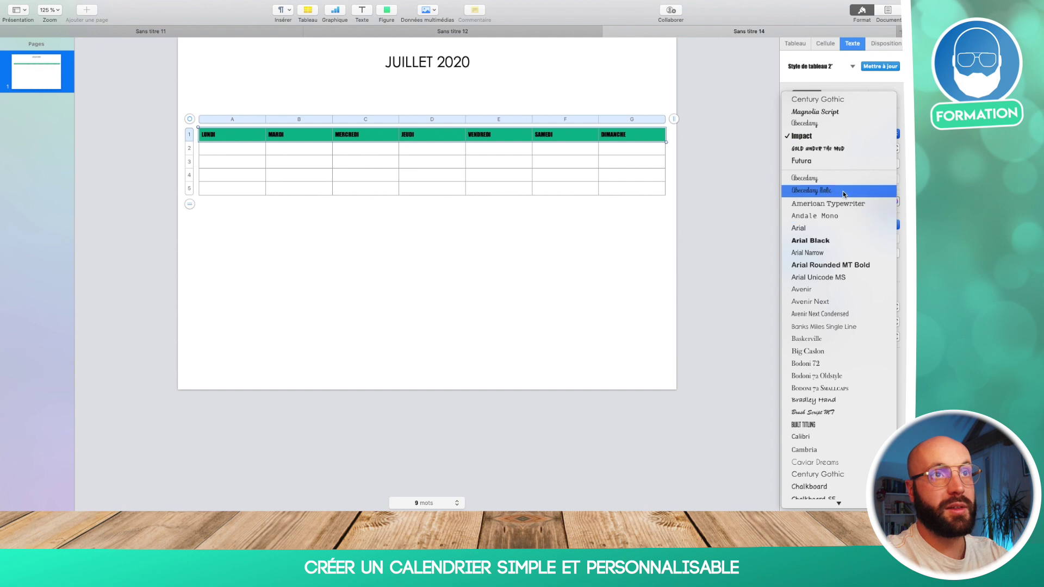
{"action": "left_click", "coordinate": [846, 161]}
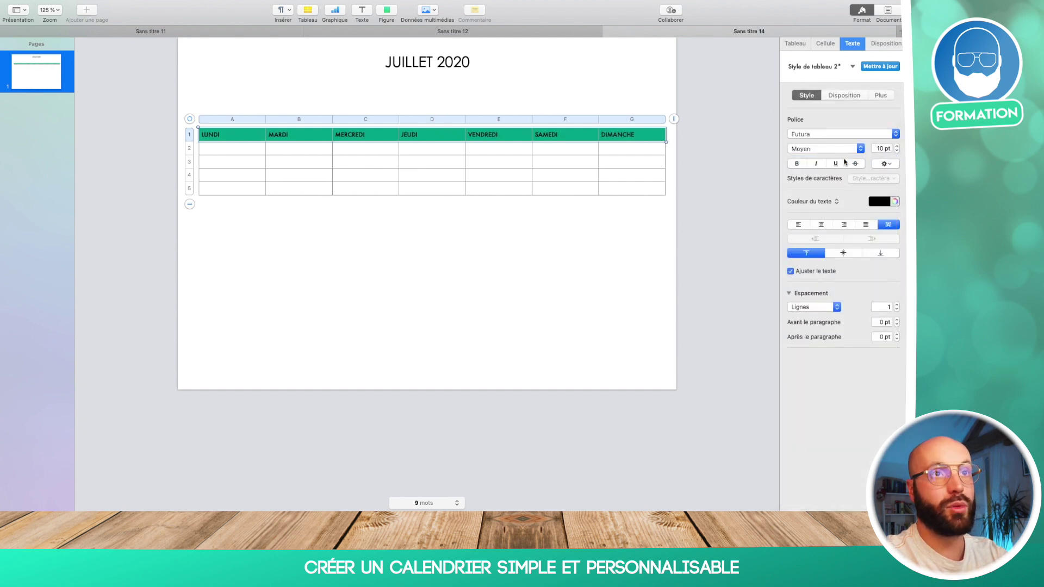
{"action": "left_click", "coordinate": [883, 210]}
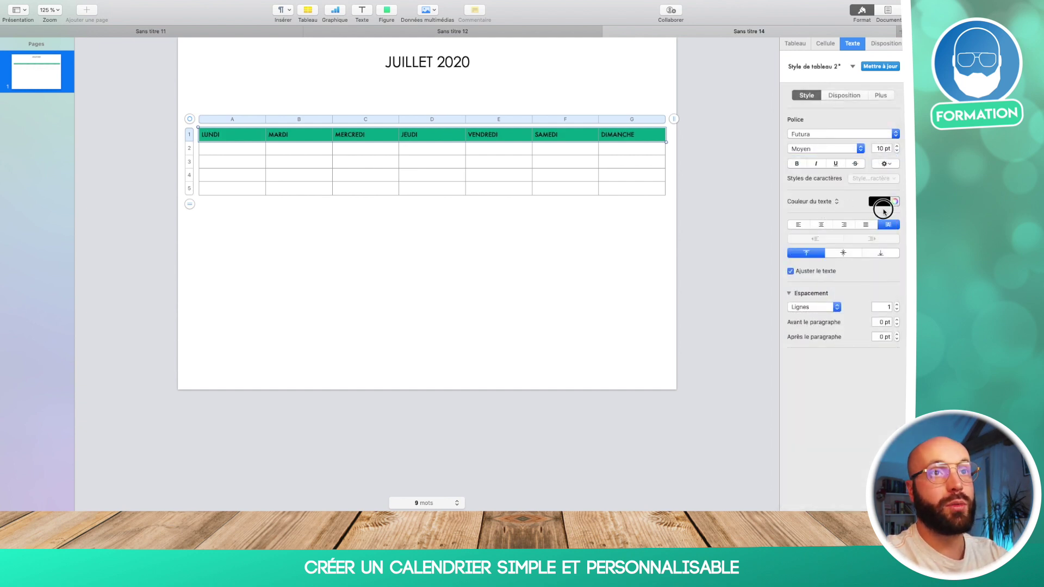
{"action": "left_click", "coordinate": [809, 259]}
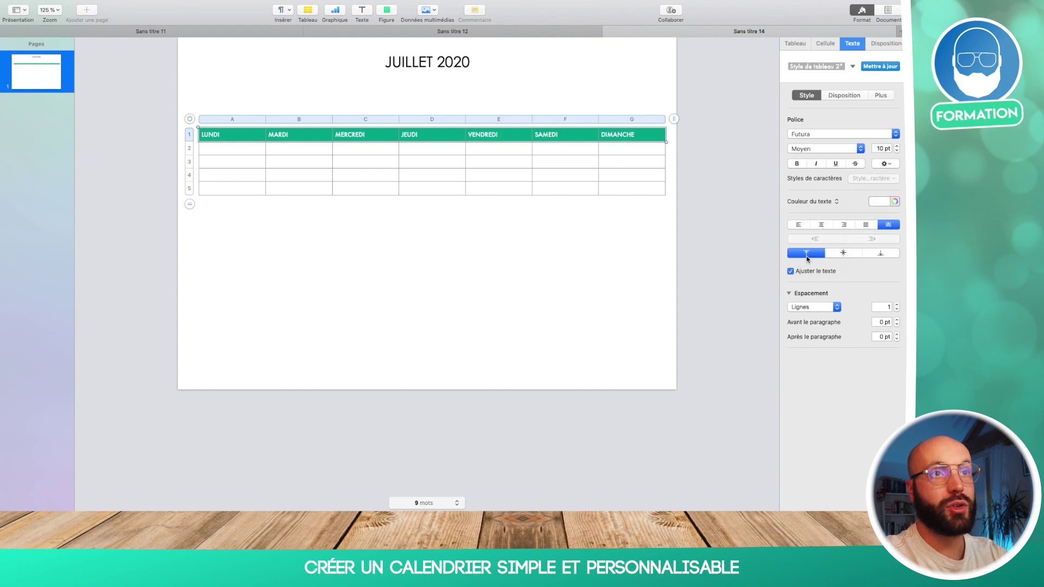
- Centre the weekday names both vertically and horizontally in their cells
{"action": "left_click", "coordinate": [843, 253]}
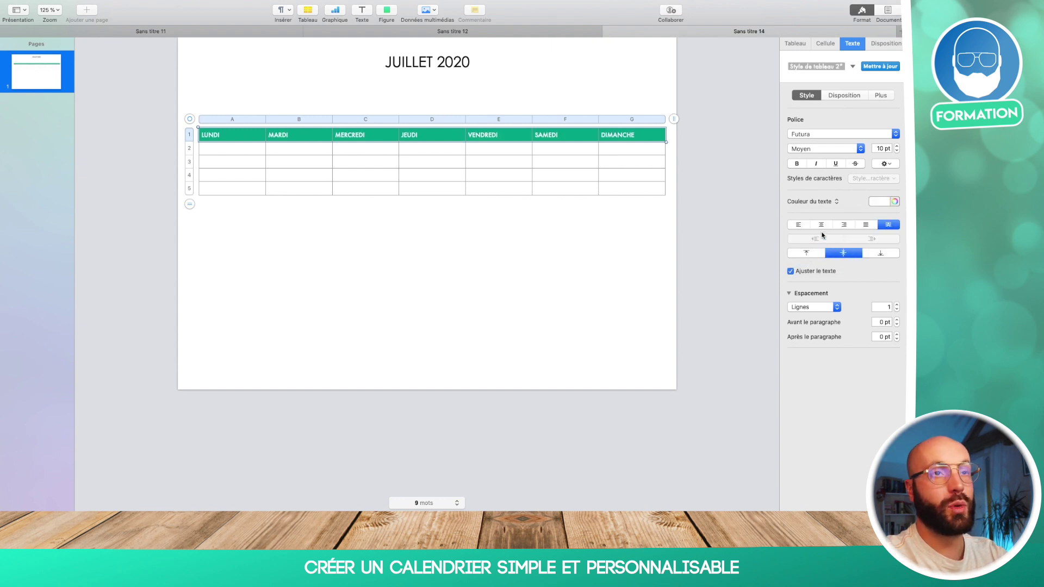
{"action": "left_click", "coordinate": [821, 225]}
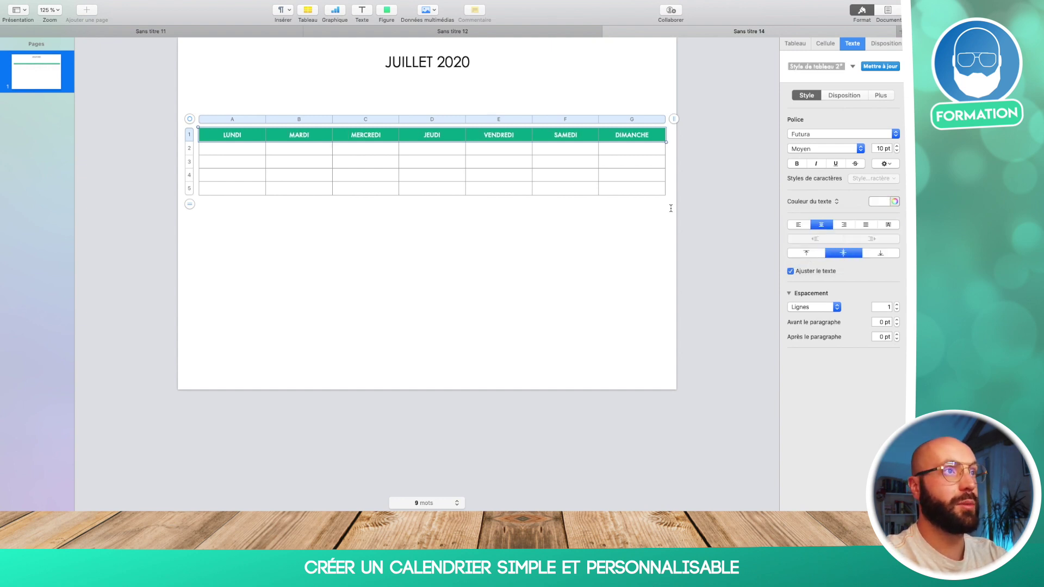
{"action": "left_click", "coordinate": [709, 216]}
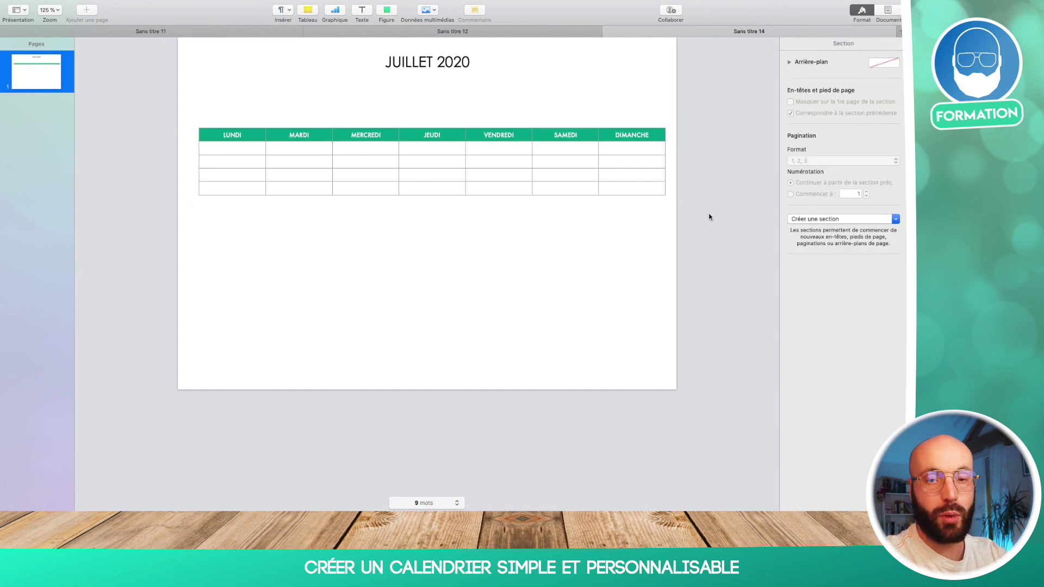
- Move the table up to just below the JUILLET 2020 title, horizontally centred on the page at about X 0,96 cm
{"action": "left_click", "coordinate": [353, 192]}
{"action": "left_click_drag", "start_coordinate": [373, 166], "coordinate": [373, 122]}
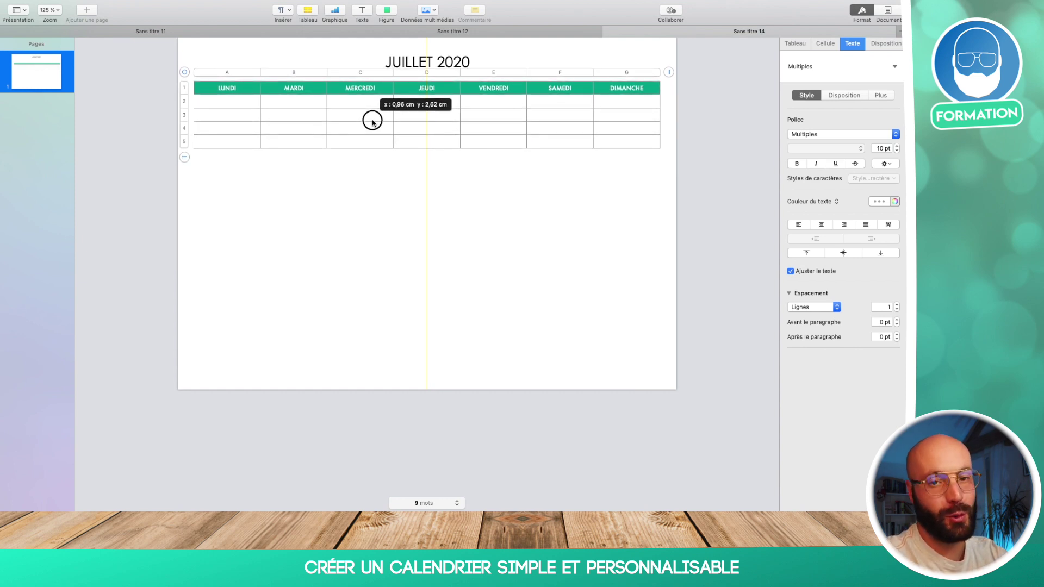
{"action": "left_click_drag", "start_coordinate": [373, 122], "coordinate": [374, 120]}
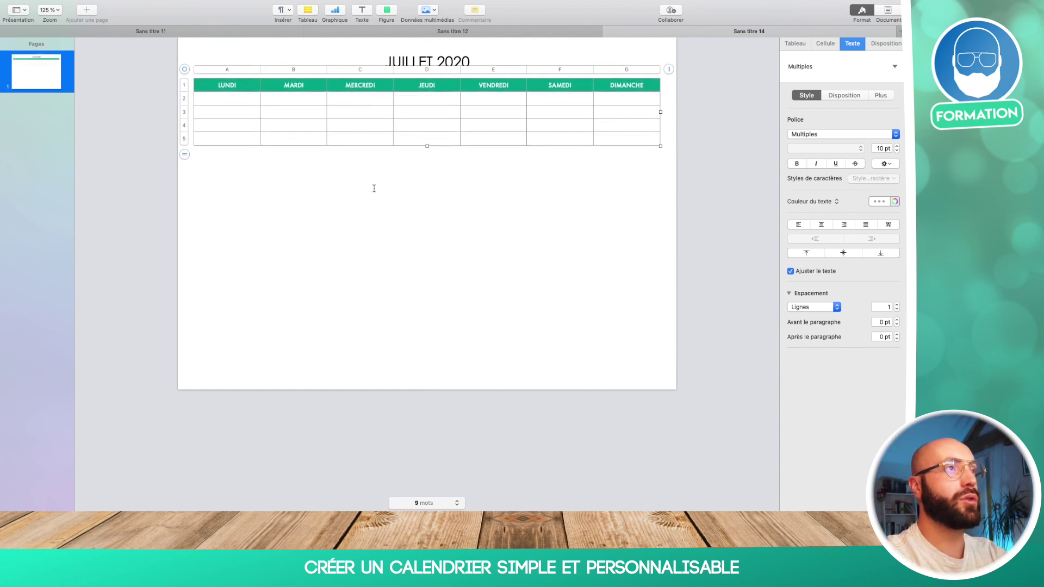
{"action": "left_click", "coordinate": [290, 156]}
{"action": "left_click", "coordinate": [237, 136]}
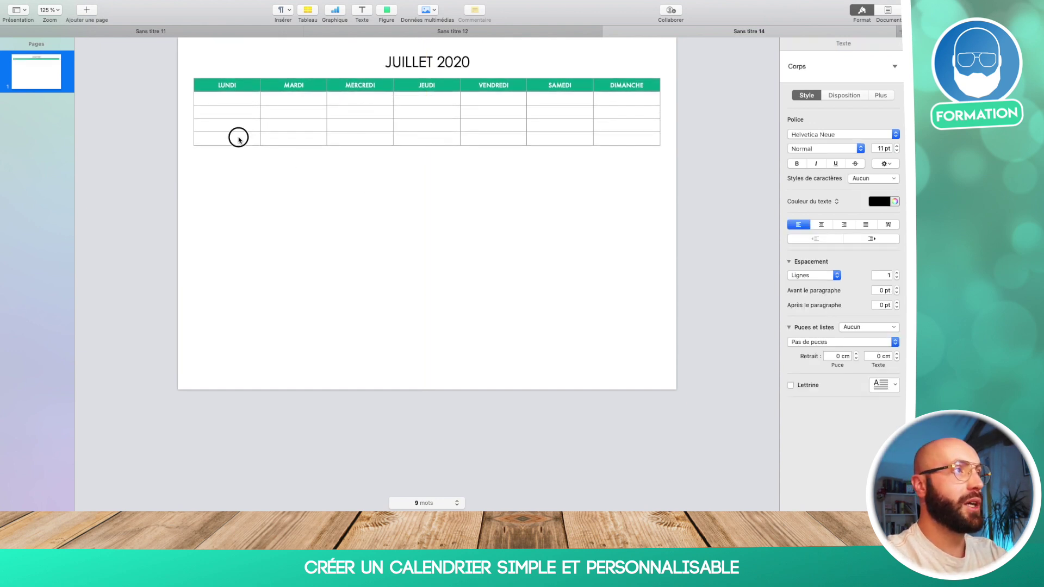
- Set the height of the four empty rows below the weekday header to 4,3 cm
{"action": "left_click", "coordinate": [234, 100]}
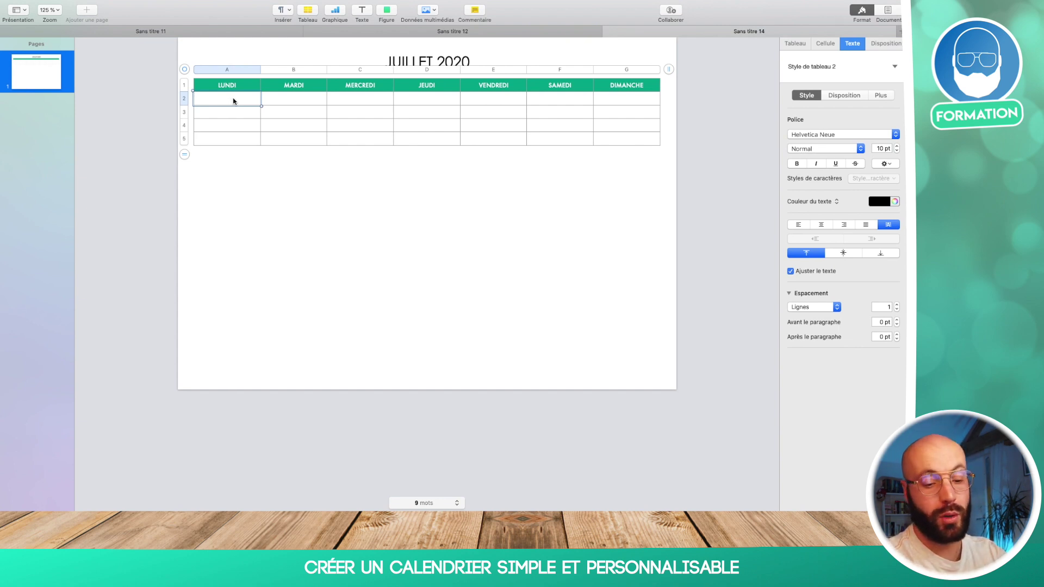
{"action": "key", "text": "shift+Down"}
{"action": "key", "text": "shift+Down"}
{"action": "key", "text": "shift+Down"}
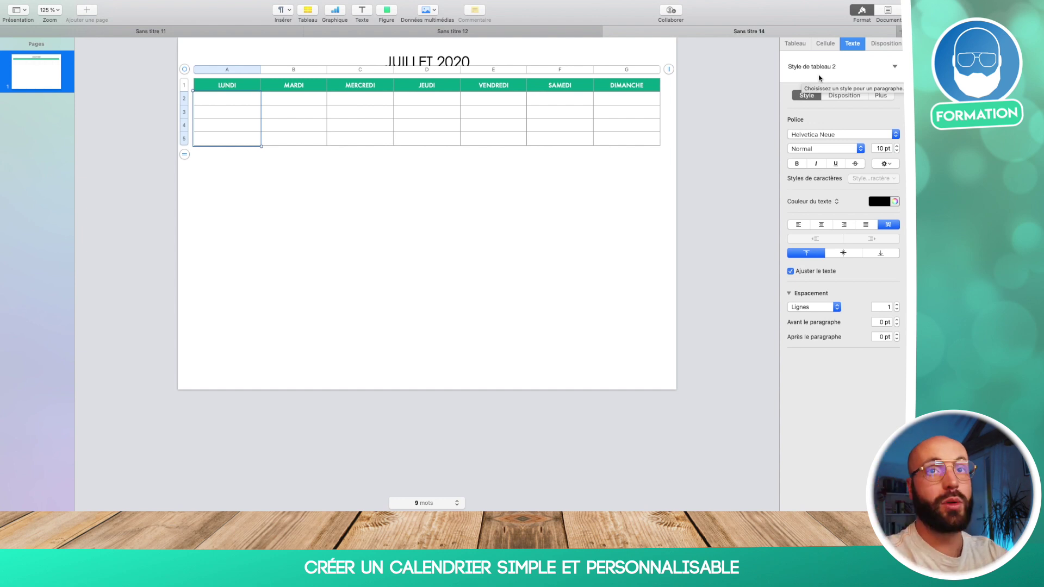
{"action": "left_click", "coordinate": [808, 43]}
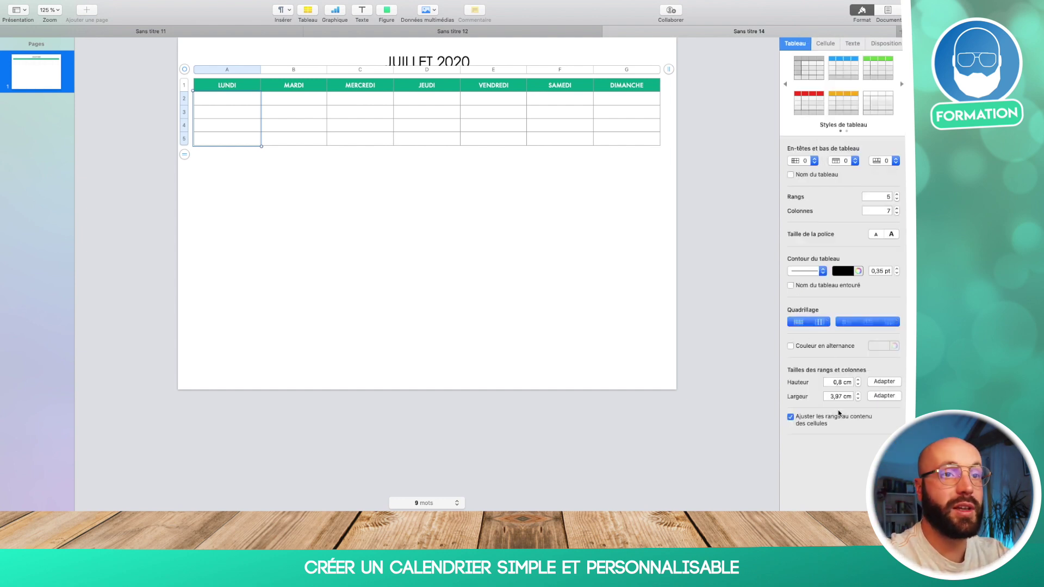
{"action": "left_click", "coordinate": [858, 380]}
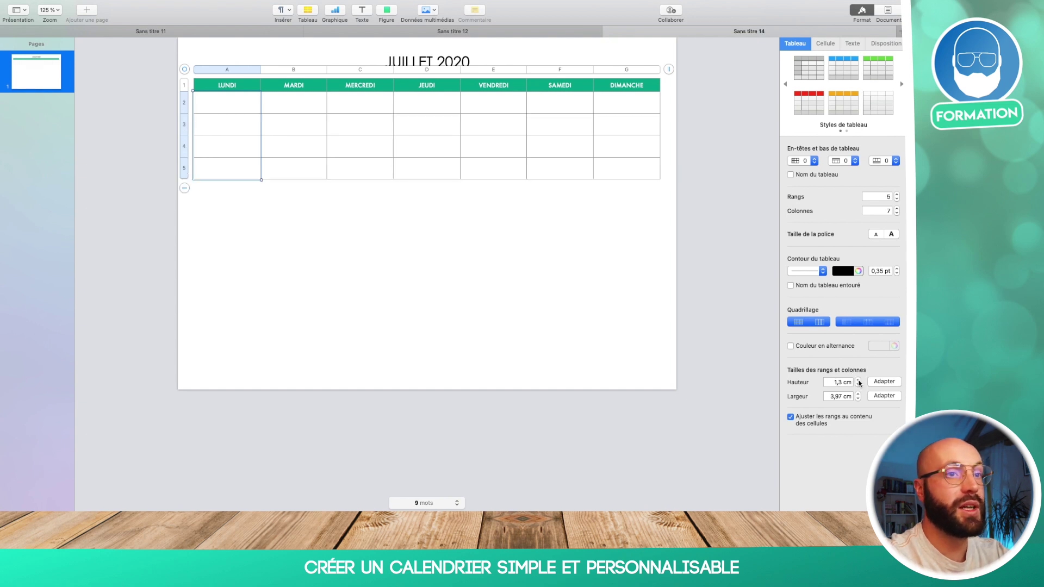
{"action": "left_click", "coordinate": [858, 380]}
{"action": "left_click", "coordinate": [858, 380]}
{"action": "left_click", "coordinate": [858, 380]}
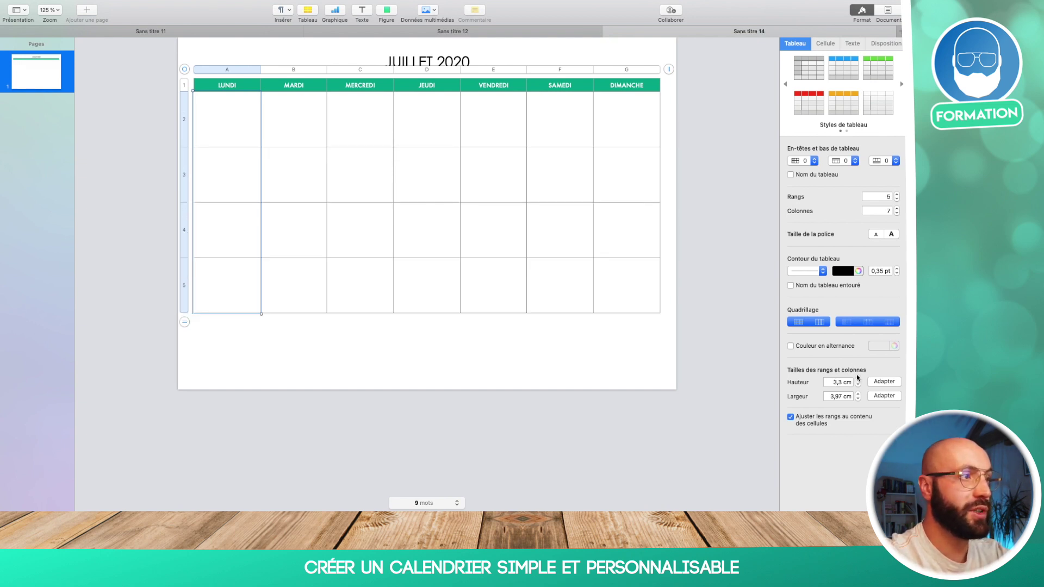
{"action": "left_click", "coordinate": [859, 381]}
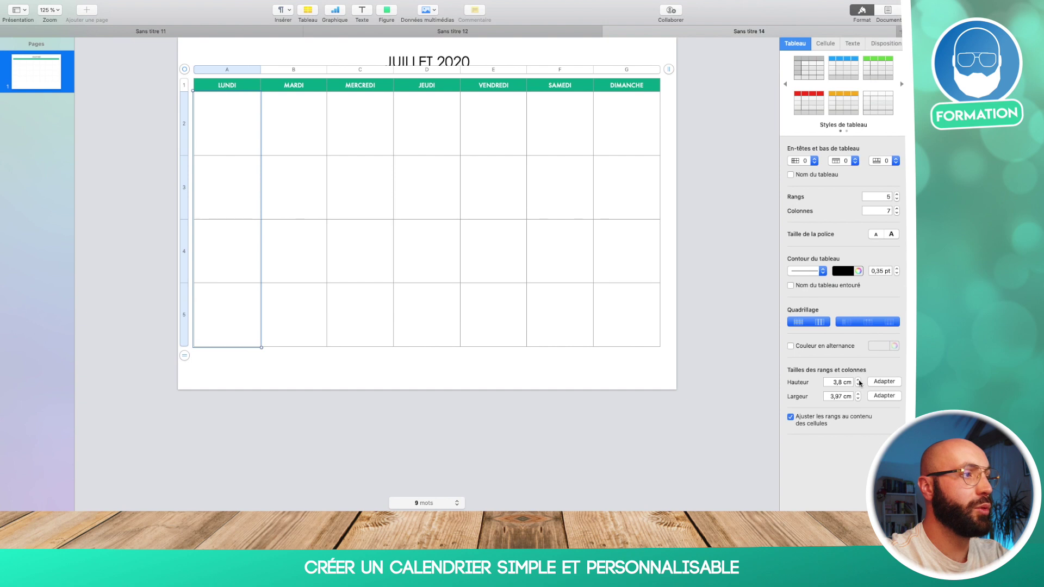
{"action": "left_click", "coordinate": [859, 381]}
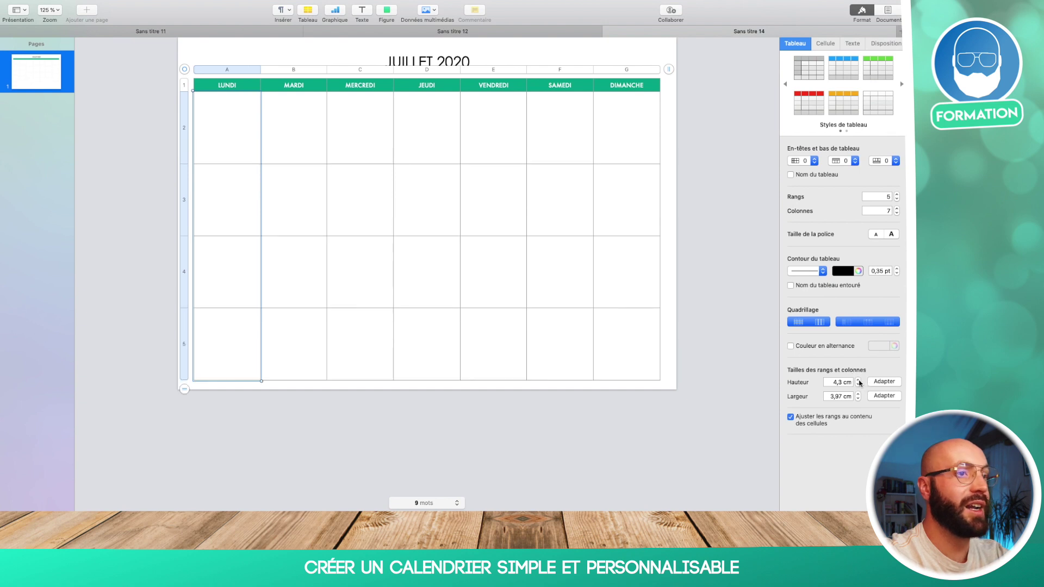
{"action": "left_click", "coordinate": [648, 446]}
- Add a sixth row to the table and shrink the table vertically to fit the page, with week rows about 3,43 cm high
{"action": "left_click", "coordinate": [246, 347]}
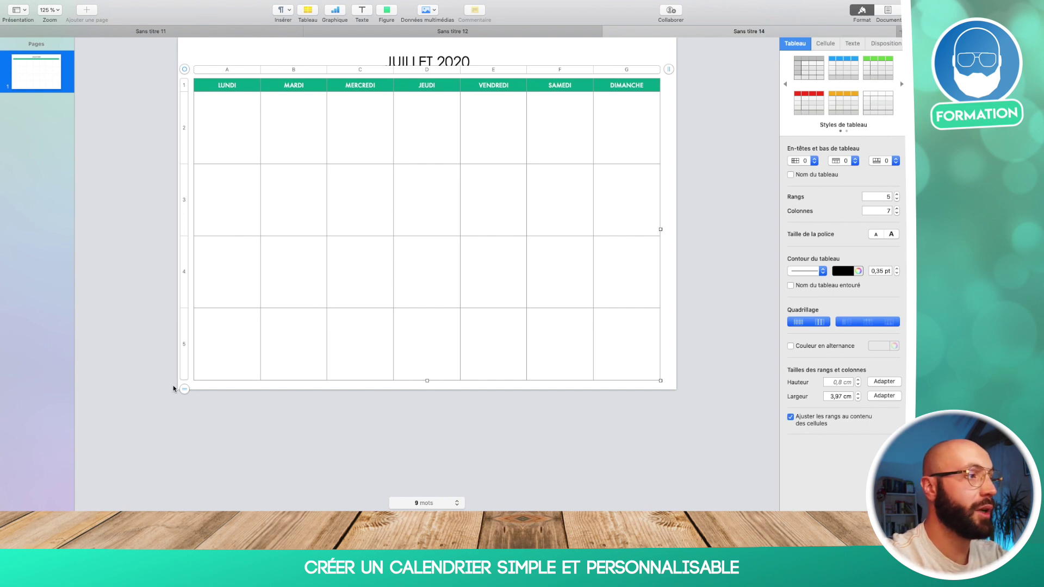
{"action": "left_click_drag", "start_coordinate": [185, 390], "coordinate": [364, 475]}
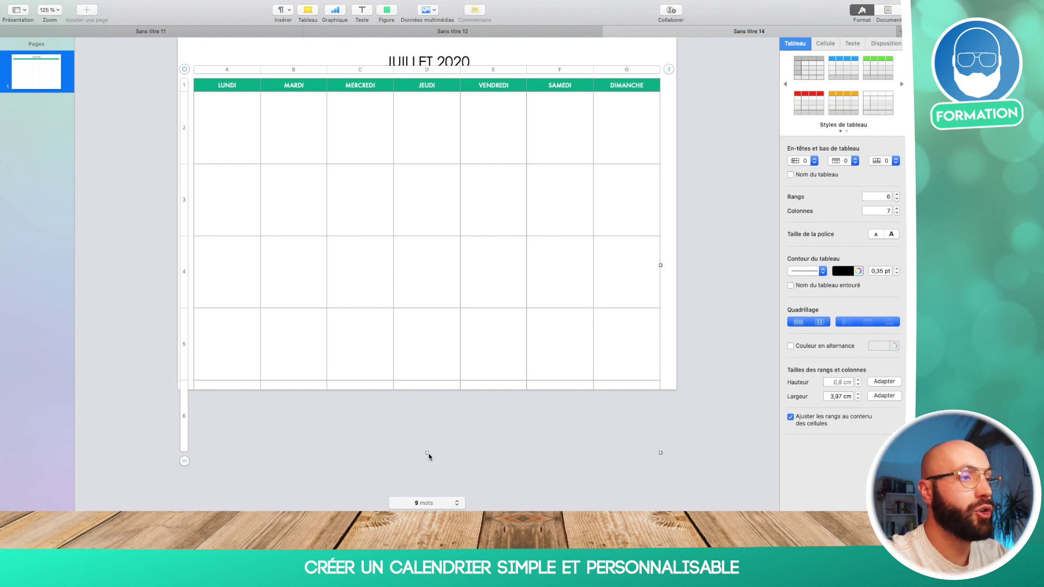
{"action": "left_click_drag", "start_coordinate": [426, 452], "coordinate": [429, 384]}
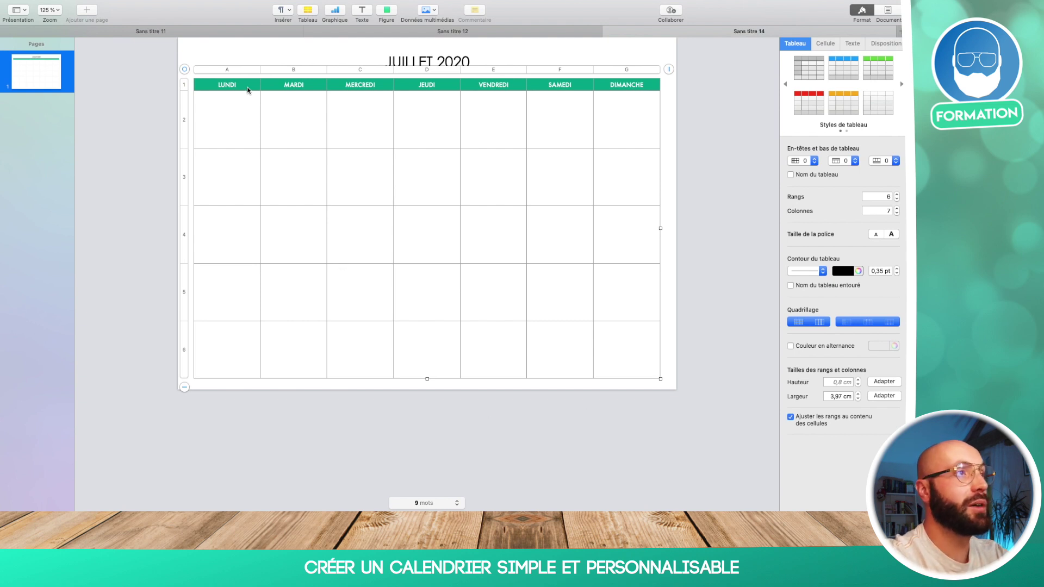
{"action": "left_click", "coordinate": [714, 271]}
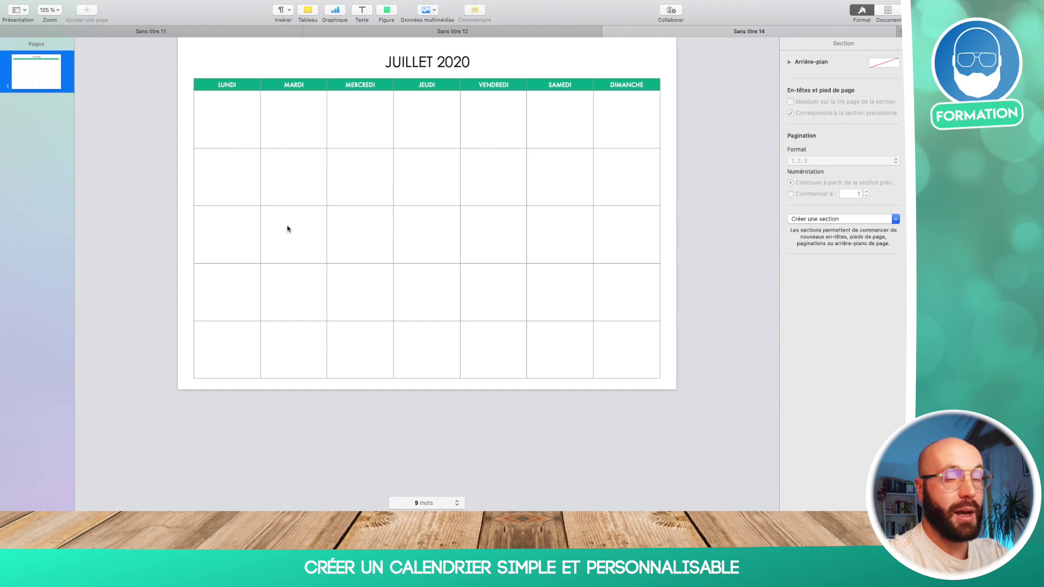
- Enter 1 under MERCREDI and 2 under JEUDI in the first week row, and autofill the series through 5 under DIMANCHE
{"action": "left_click", "coordinate": [352, 116]}
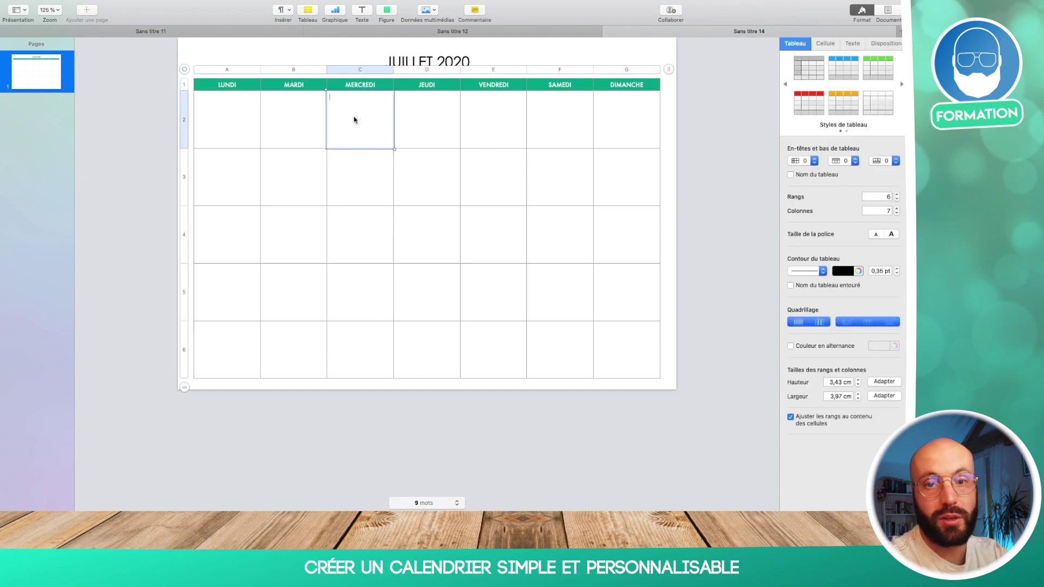
{"action": "left_click", "coordinate": [300, 130]}
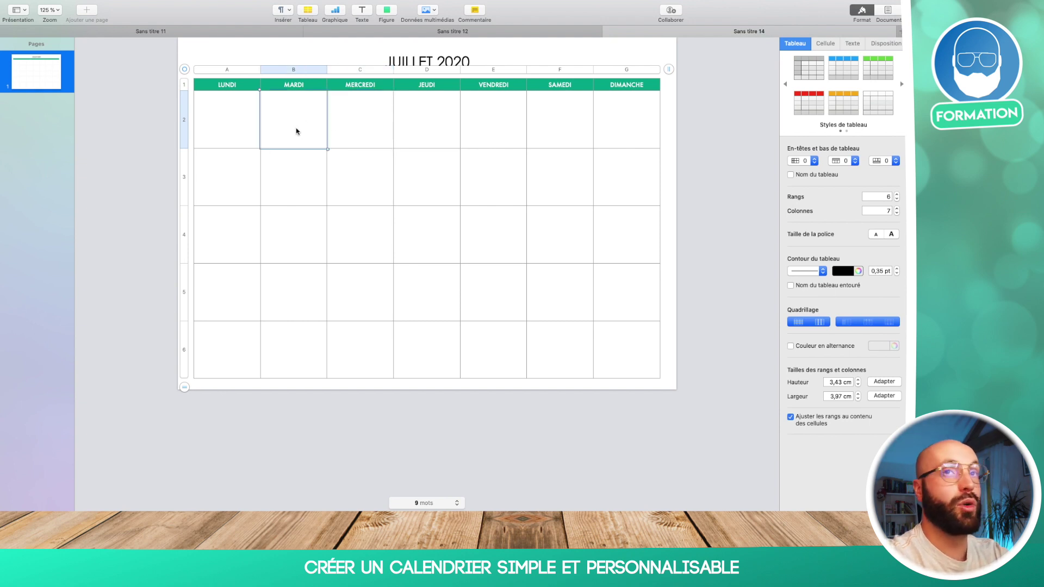
{"action": "left_click", "coordinate": [216, 117]}
{"action": "left_click", "coordinate": [328, 145]}
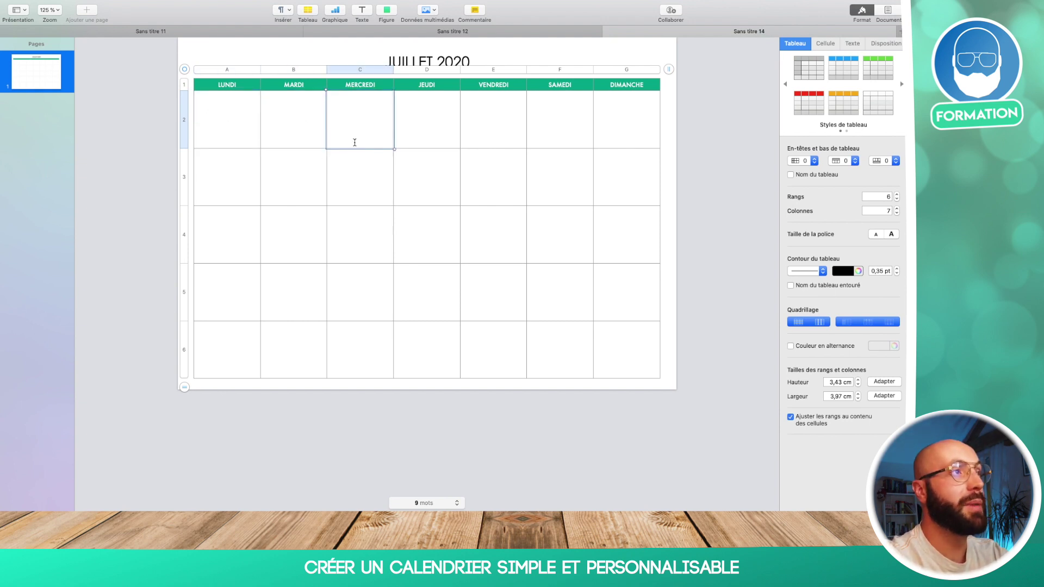
{"action": "left_click", "coordinate": [356, 140]}
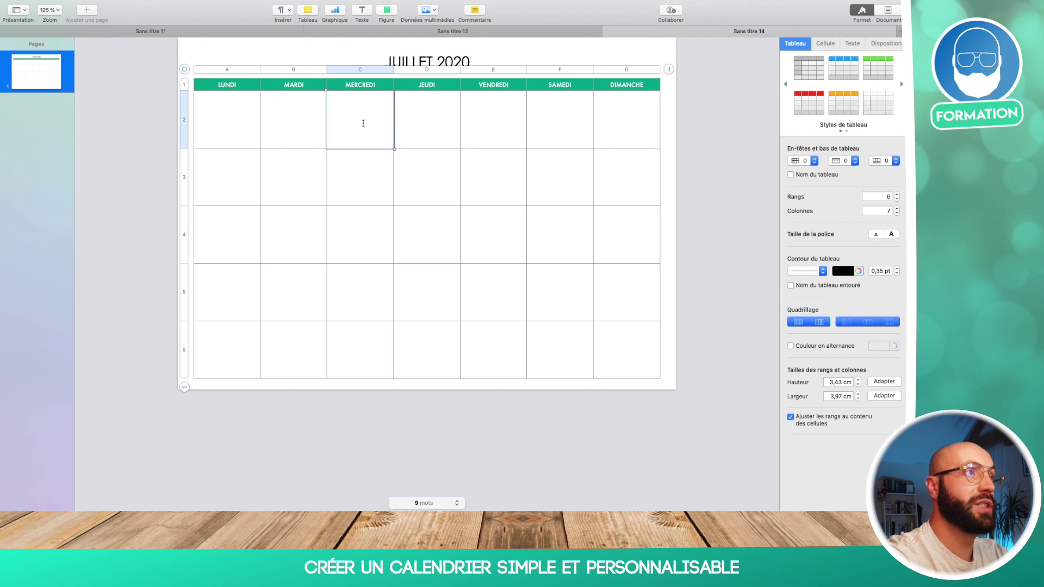
{"action": "left_click", "coordinate": [413, 127]}
{"action": "left_click", "coordinate": [424, 117]}
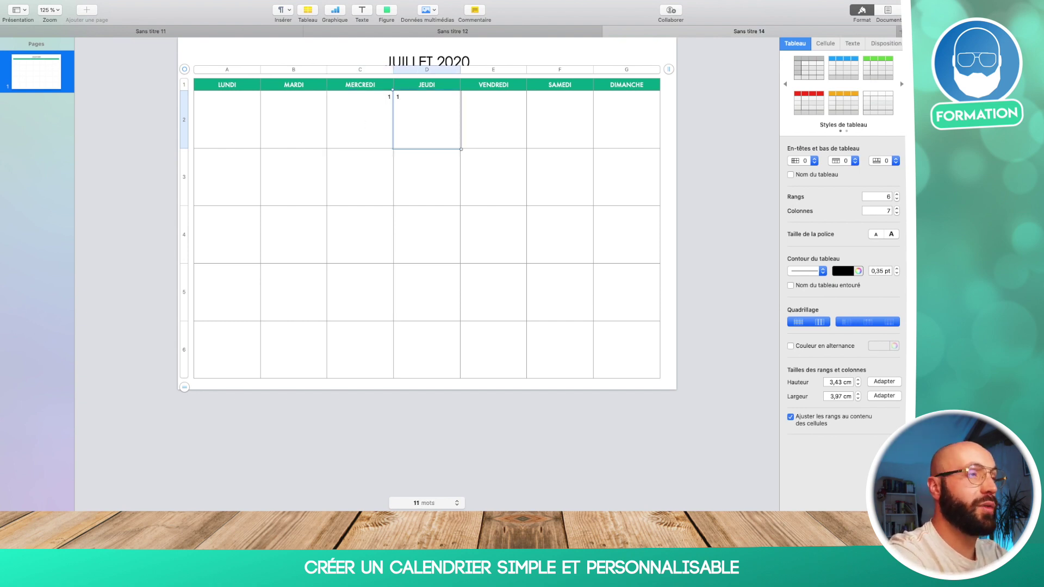
{"action": "type", "text": "2"}
{"action": "left_click", "coordinate": [525, 150]}
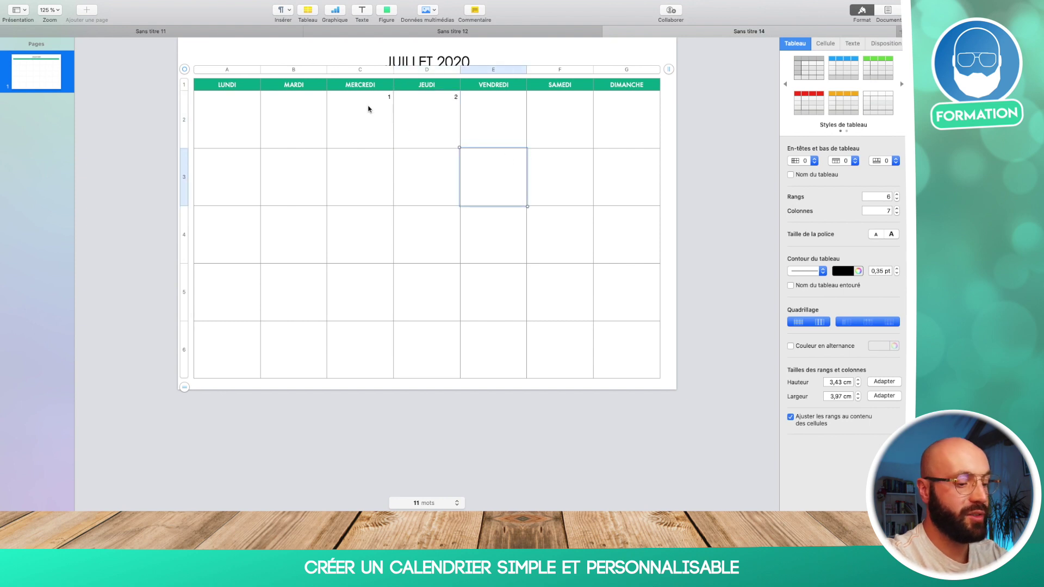
{"action": "left_click", "coordinate": [393, 121]}
{"action": "left_click_drag", "start_coordinate": [394, 121], "coordinate": [625, 108]}
- Enter 6 and 7 under LUNDI and MARDI in the second week row, and autofill the series through 12 under DIMANCHE
{"action": "left_click", "coordinate": [242, 191]}
{"action": "left_click", "coordinate": [241, 189]}
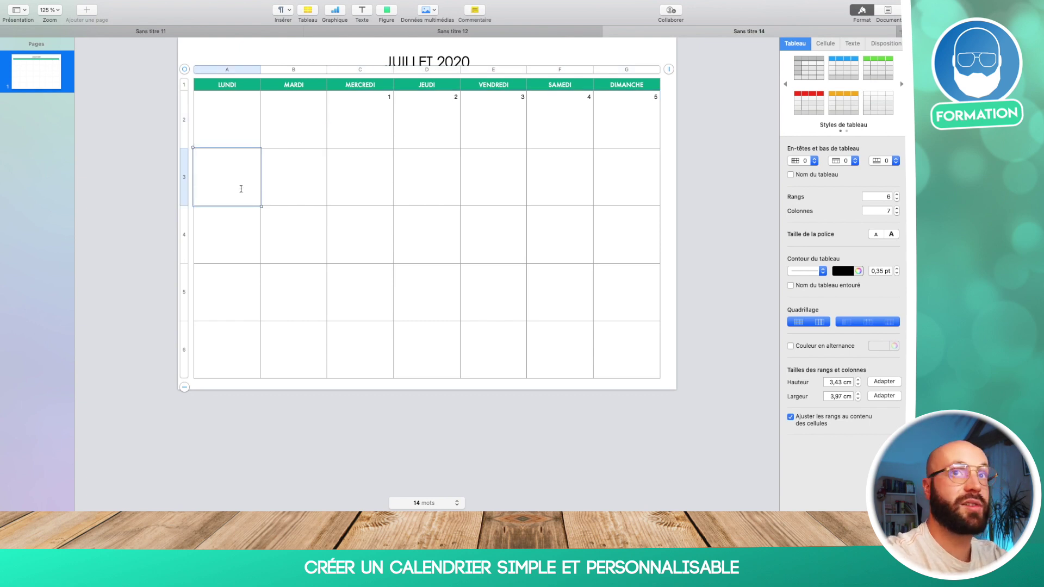
{"action": "type", "text": "6"}
{"action": "double_click", "coordinate": [292, 194]}
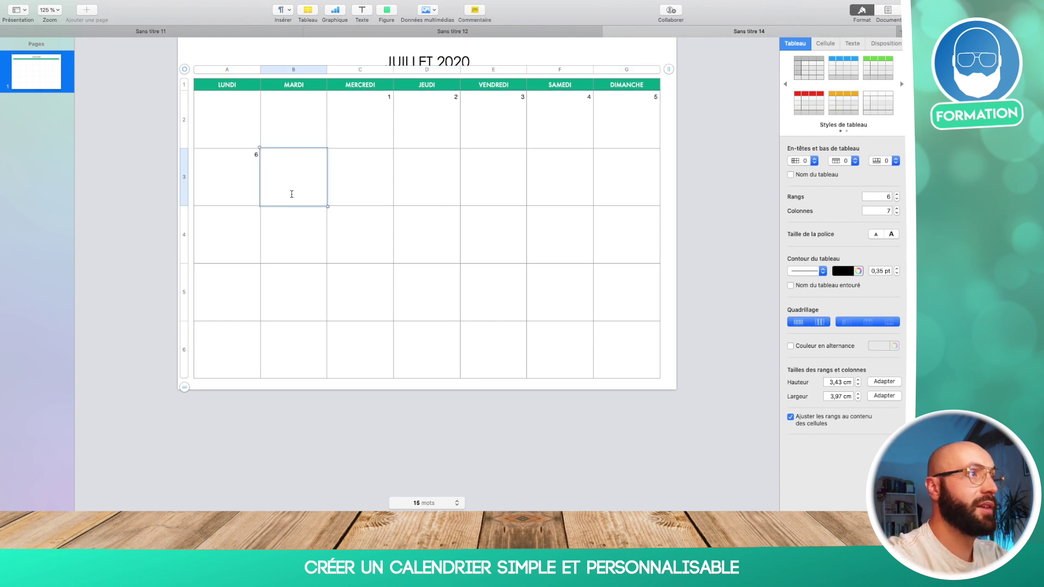
{"action": "type", "text": "7"}
{"action": "left_click", "coordinate": [357, 188]}
{"action": "left_click", "coordinate": [232, 187]}
{"action": "left_click", "coordinate": [302, 185]}
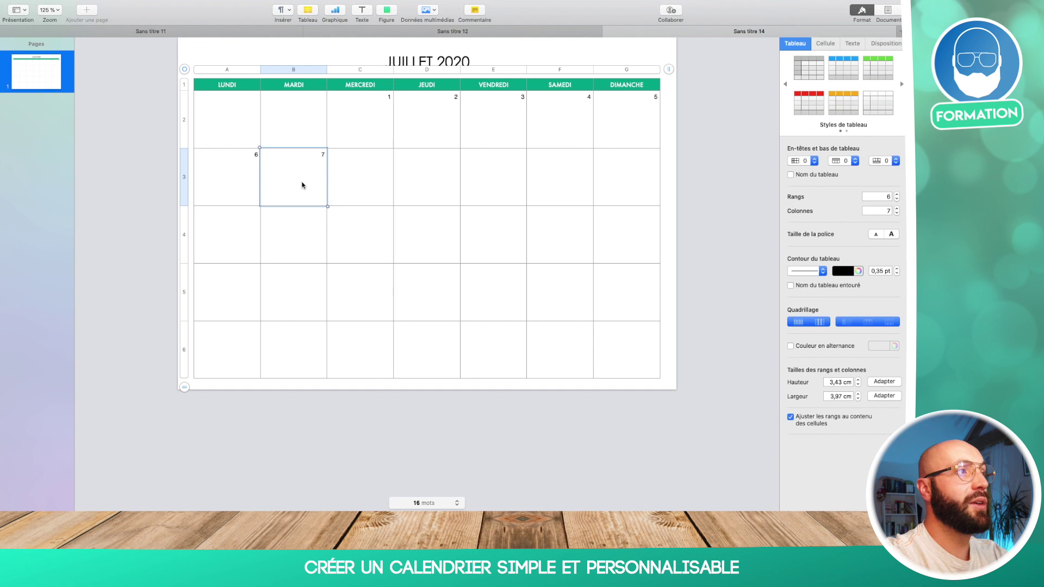
{"action": "key", "text": "Escape"}
{"action": "left_click_drag", "start_coordinate": [234, 191], "coordinate": [282, 190]}
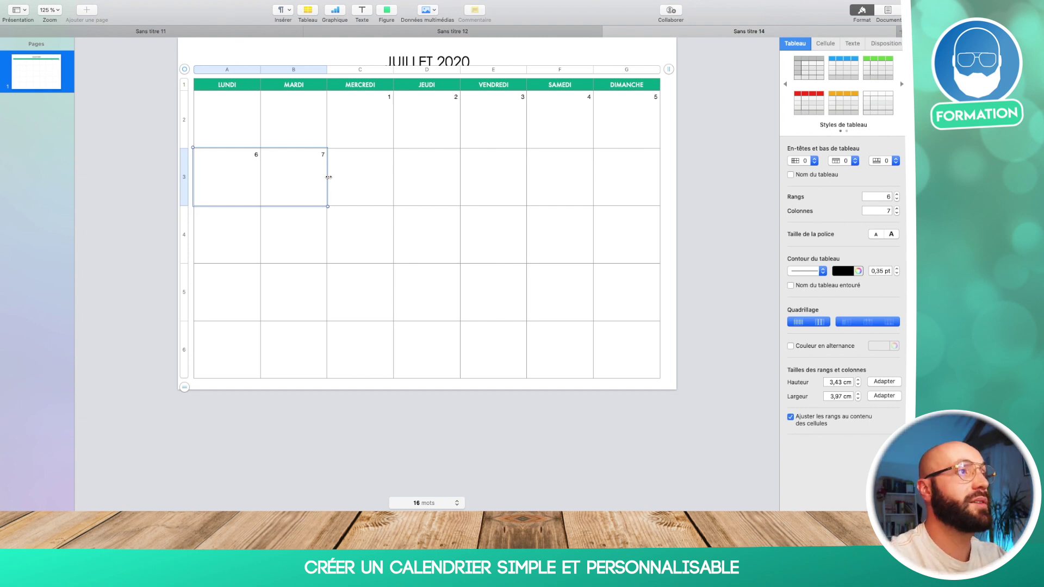
{"action": "left_click_drag", "start_coordinate": [328, 177], "coordinate": [625, 170]}
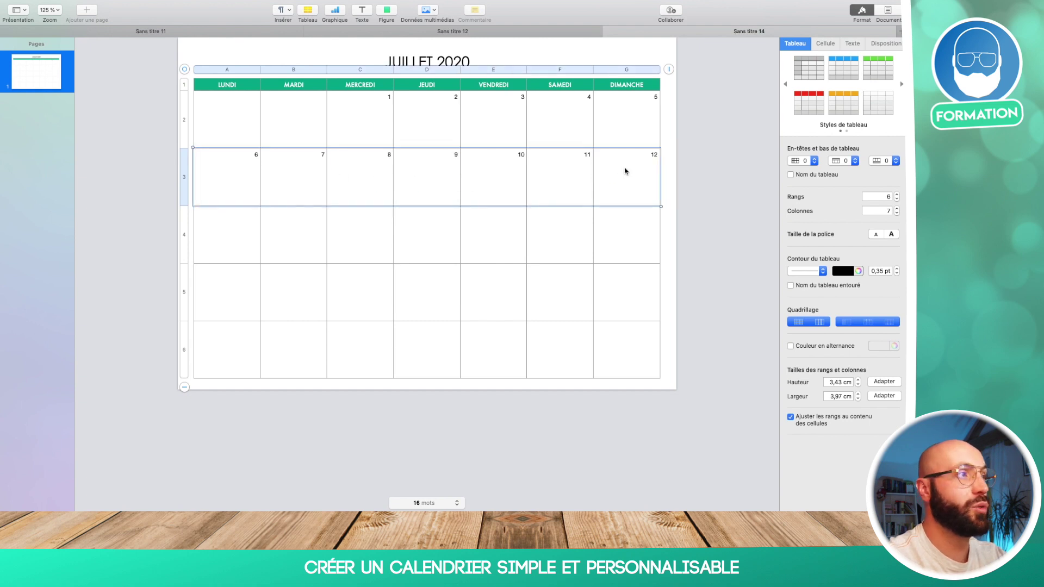
- Enter 13 and 14 at the start of the third week row, and autofill the series through 19 under DIMANCHE
{"action": "double_click", "coordinate": [243, 249]}
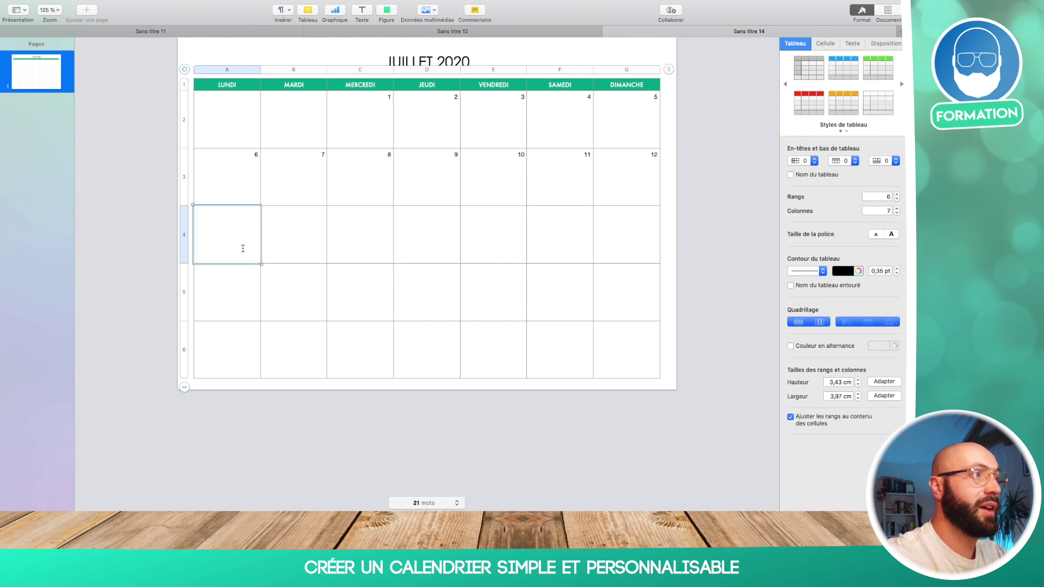
{"action": "double_click", "coordinate": [315, 253]}
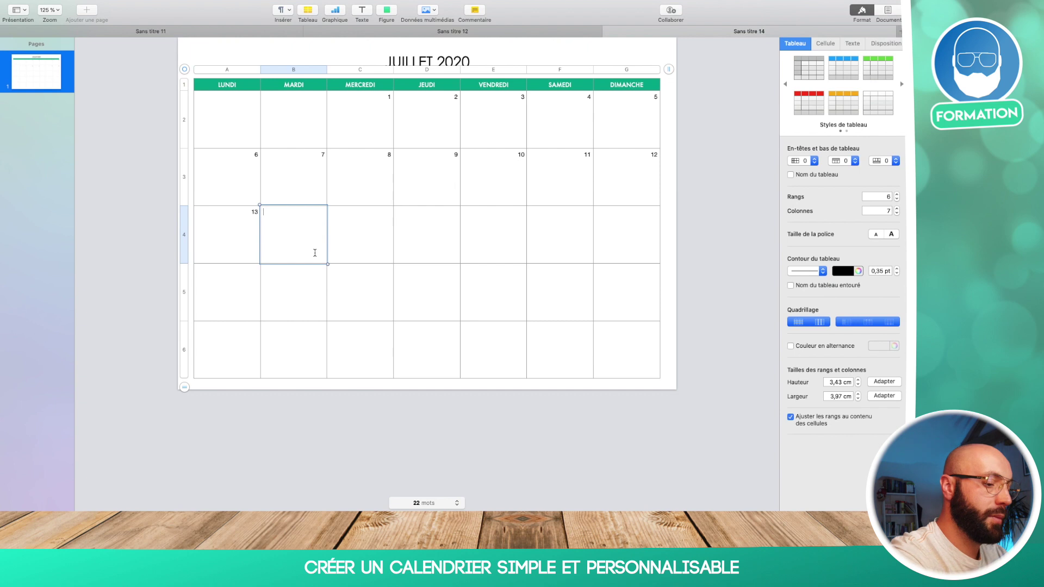
{"action": "left_click", "coordinate": [214, 245]}
{"action": "left_click", "coordinate": [289, 237]}
{"action": "left_click_drag", "start_coordinate": [245, 238], "coordinate": [649, 239]}
- Enter 20 and 21 at the start of the fourth week row, and autofill the series through 26 under DIMANCHE
{"action": "left_click", "coordinate": [233, 301]}
{"action": "left_click", "coordinate": [234, 302]}
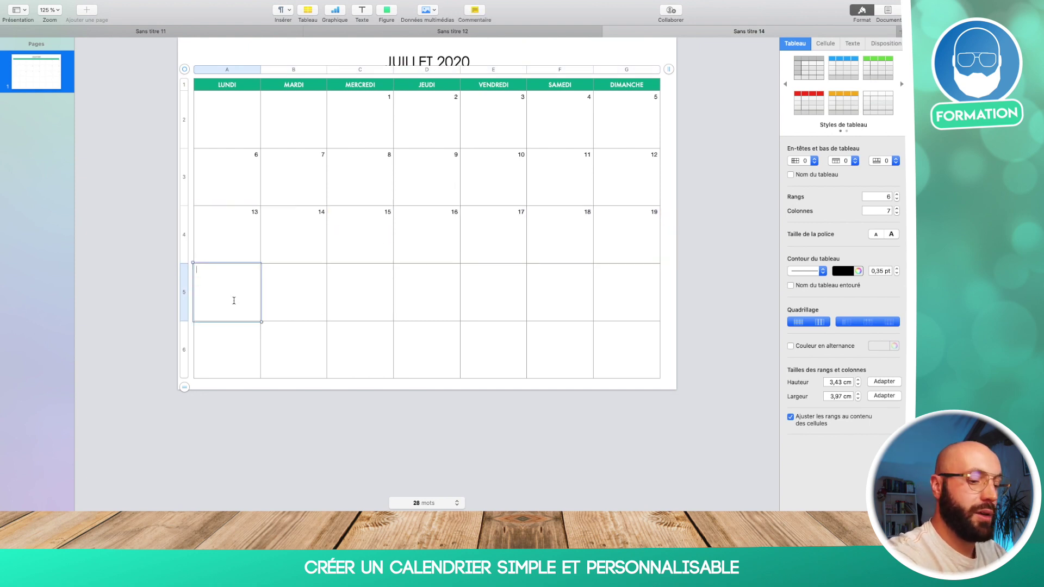
{"action": "type", "text": "20"}
{"action": "left_click", "coordinate": [290, 306]}
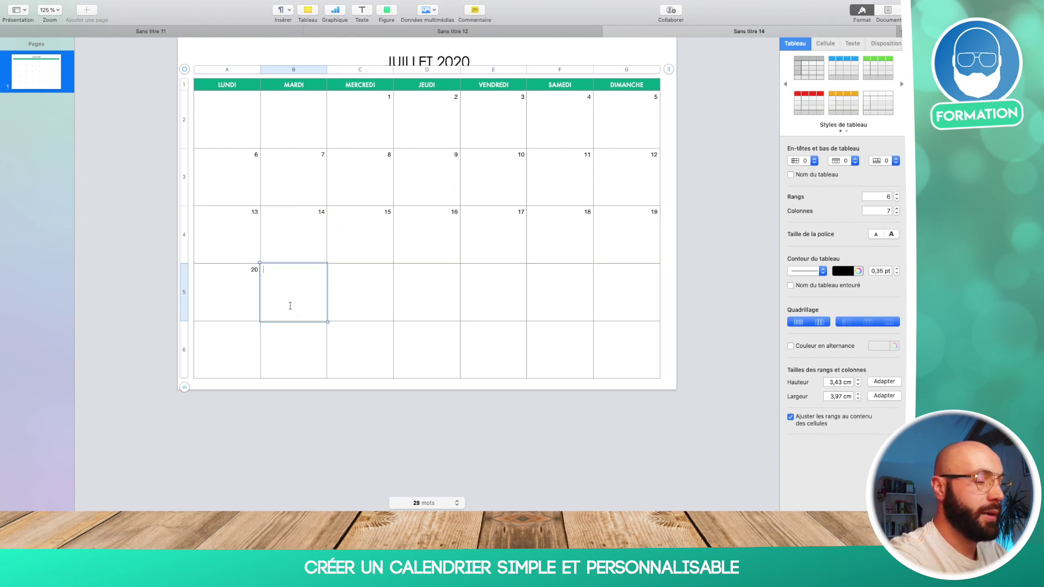
{"action": "type", "text": "21"}
{"action": "left_click", "coordinate": [375, 294]}
{"action": "left_click", "coordinate": [253, 297]}
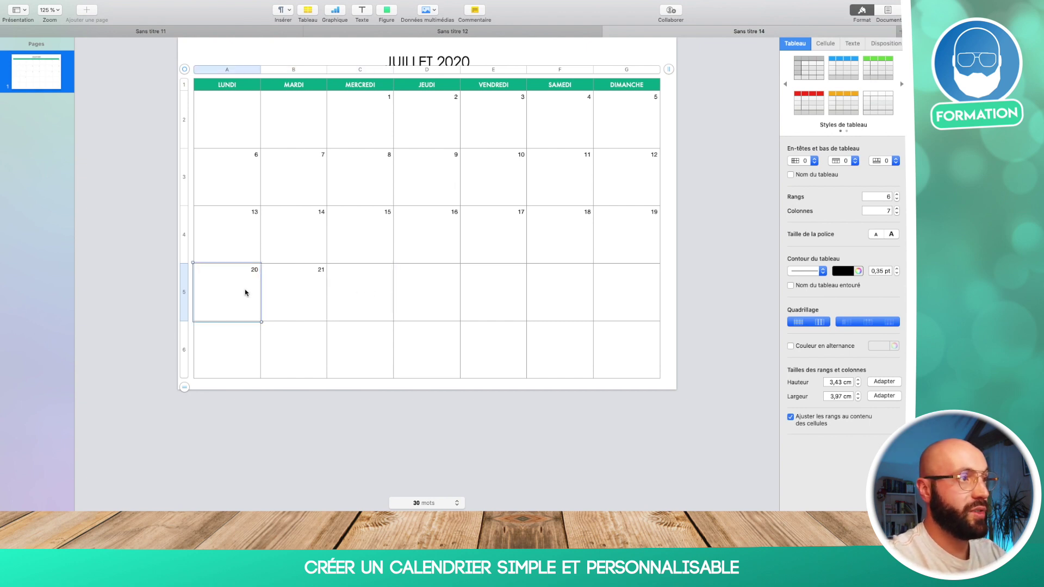
{"action": "left_click", "coordinate": [313, 305], "text": "shift"}
{"action": "left_click_drag", "start_coordinate": [327, 294], "coordinate": [647, 294]}
- Enter 27 and 28 at the start of the last week row, and autofill the series through 31 under VENDREDI
{"action": "left_click", "coordinate": [241, 354]}
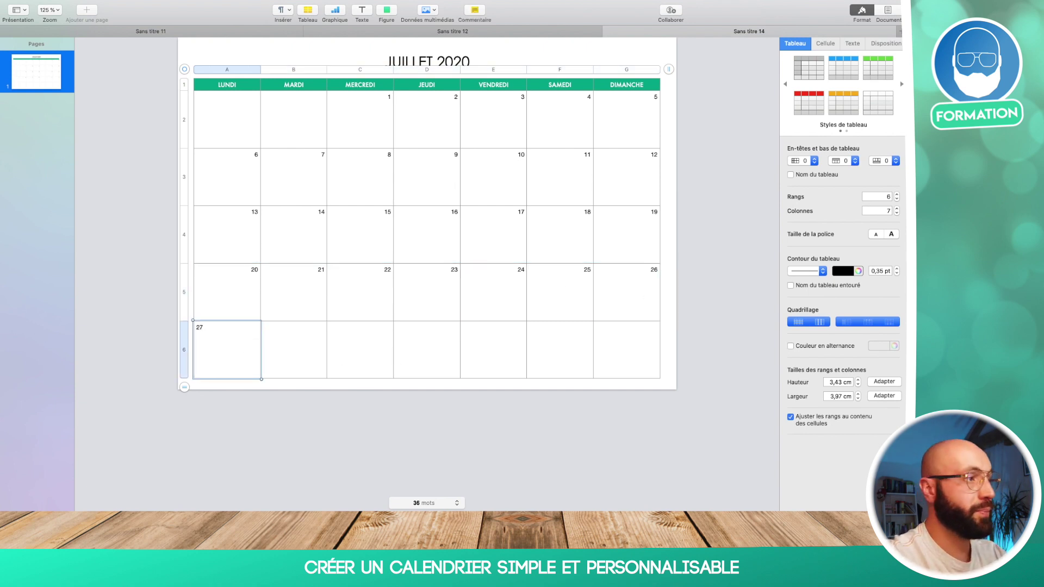
{"action": "type", "text": "27"}
{"action": "left_click", "coordinate": [276, 347]}
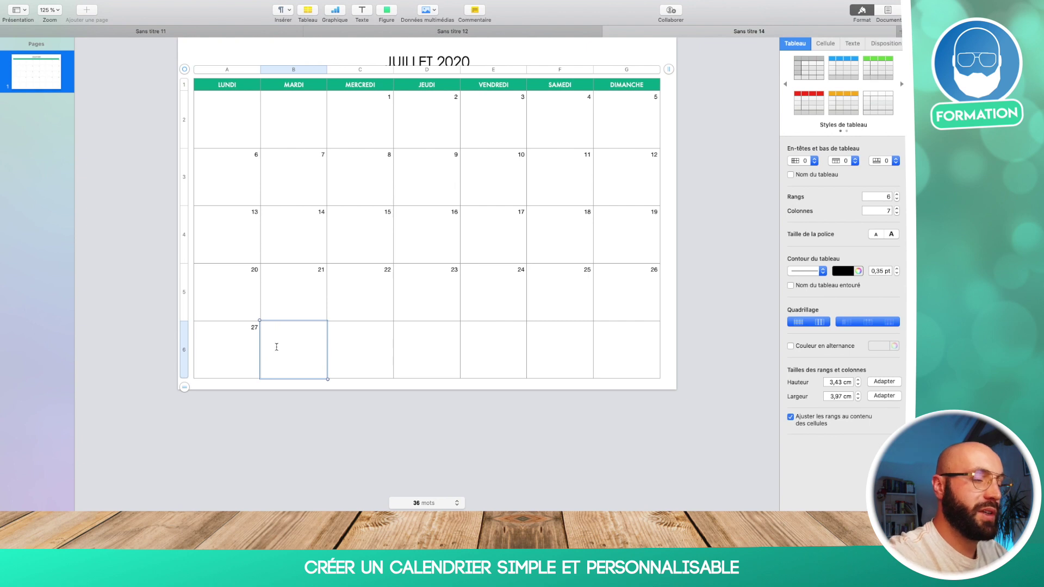
{"action": "type", "text": "28"}
{"action": "left_click", "coordinate": [375, 346]}
{"action": "left_click", "coordinate": [205, 366]}
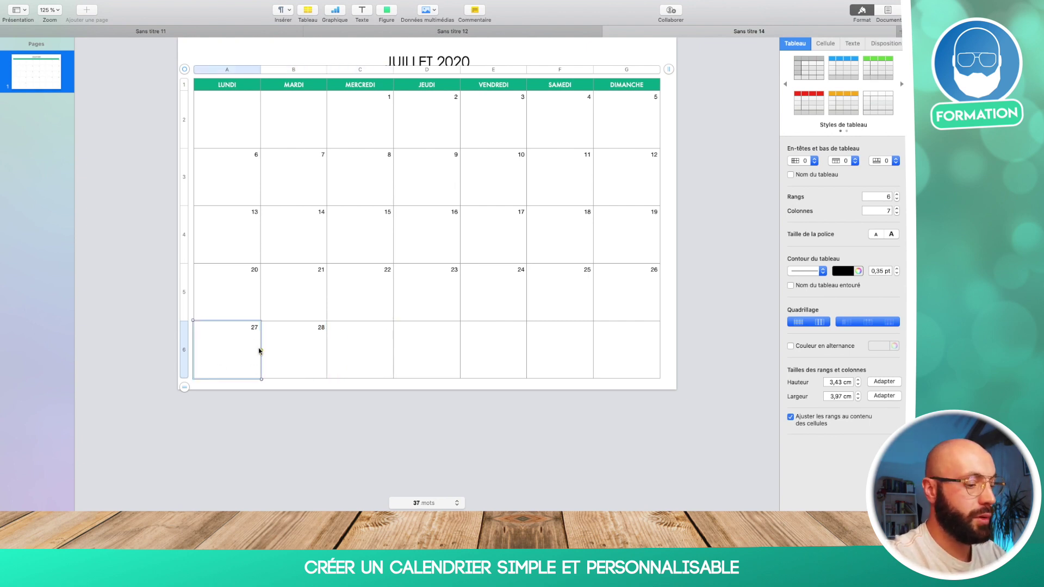
{"action": "left_click", "coordinate": [297, 342], "text": "shift"}
{"action": "left_click_drag", "start_coordinate": [329, 353], "coordinate": [483, 343]}
{"action": "left_click", "coordinate": [535, 402]}
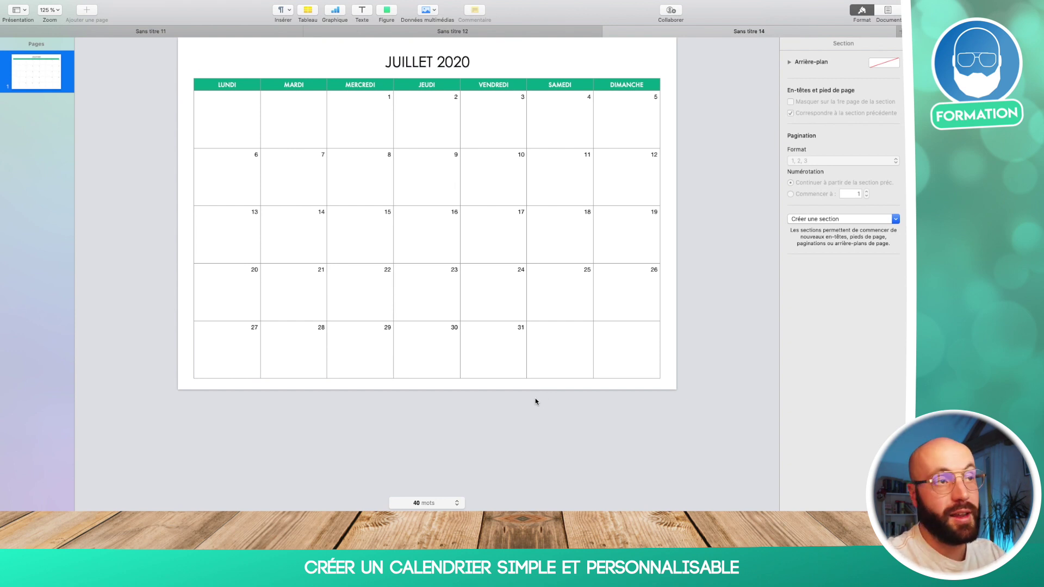
{"action": "left_click", "coordinate": [246, 113]}
{"action": "left_click", "coordinate": [244, 123]}
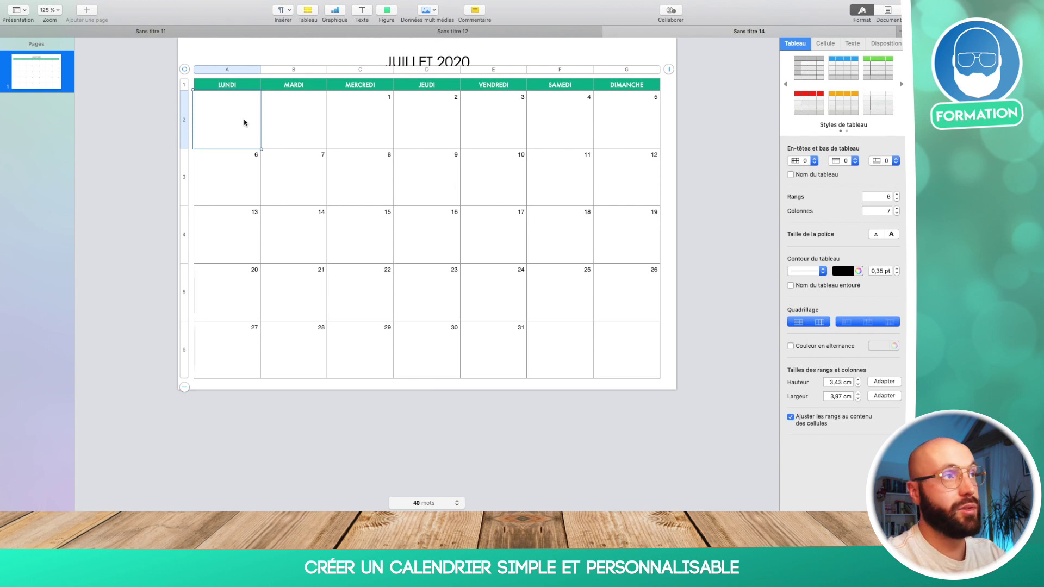
{"action": "left_click", "coordinate": [289, 124], "text": "shift"}
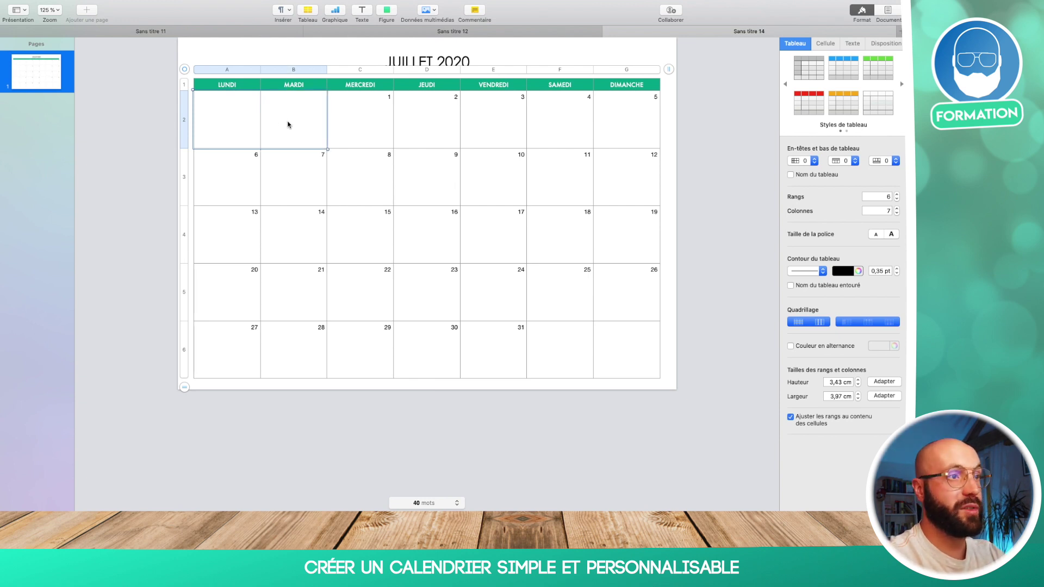
{"action": "left_click", "coordinate": [567, 353]}
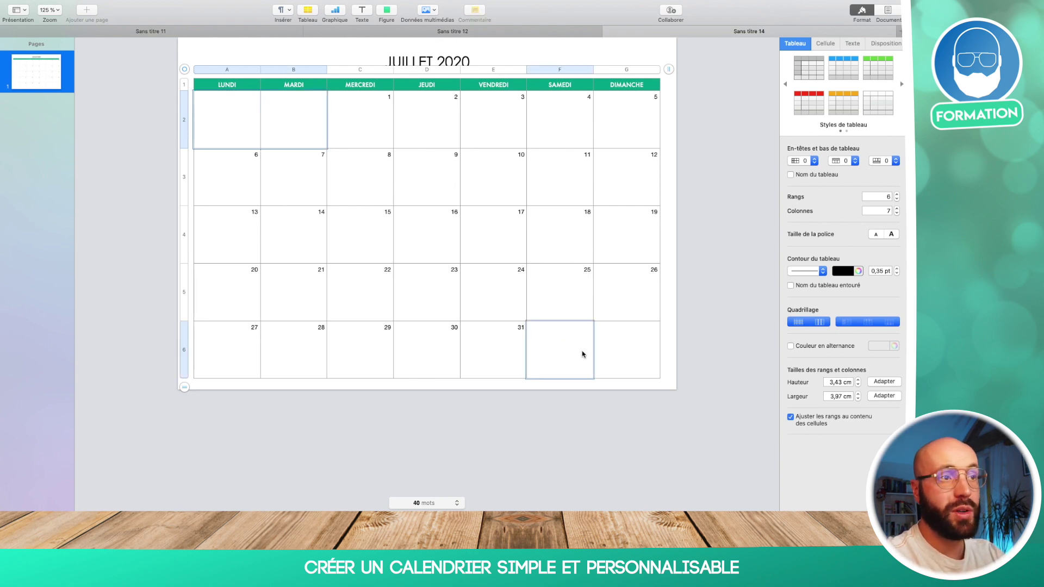
{"action": "left_click", "coordinate": [622, 354], "text": "shift"}
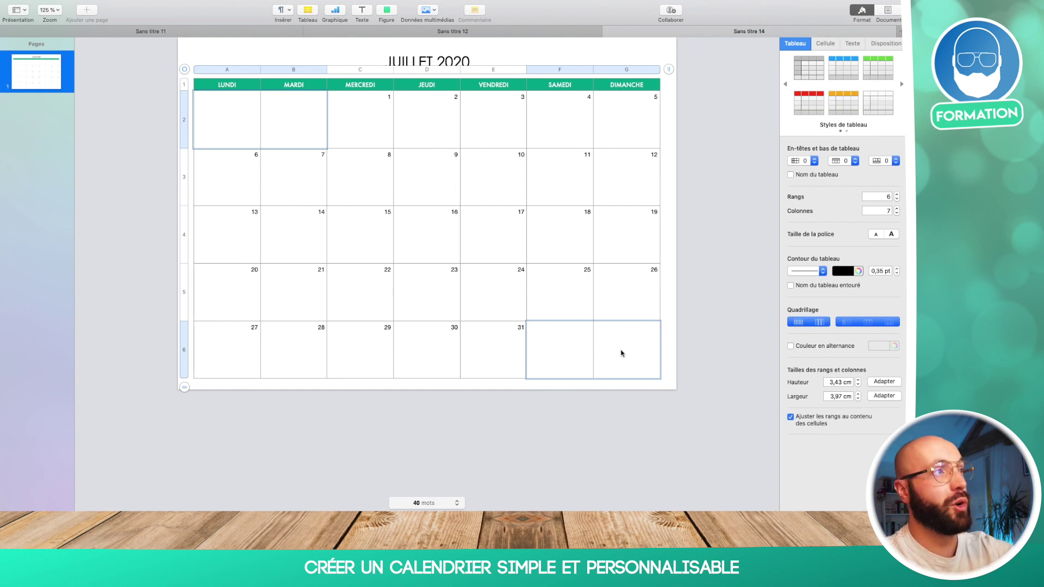
- Fill the four empty day cells, two before day 1 and two after day 31, with light grey
{"action": "left_click", "coordinate": [315, 112]}
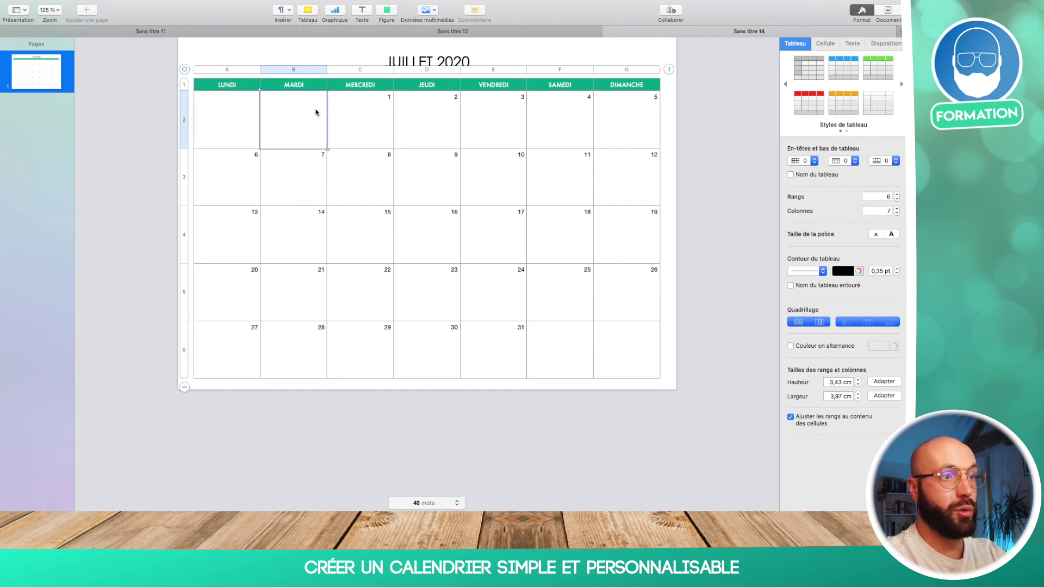
{"action": "left_click", "coordinate": [237, 120], "text": "super"}
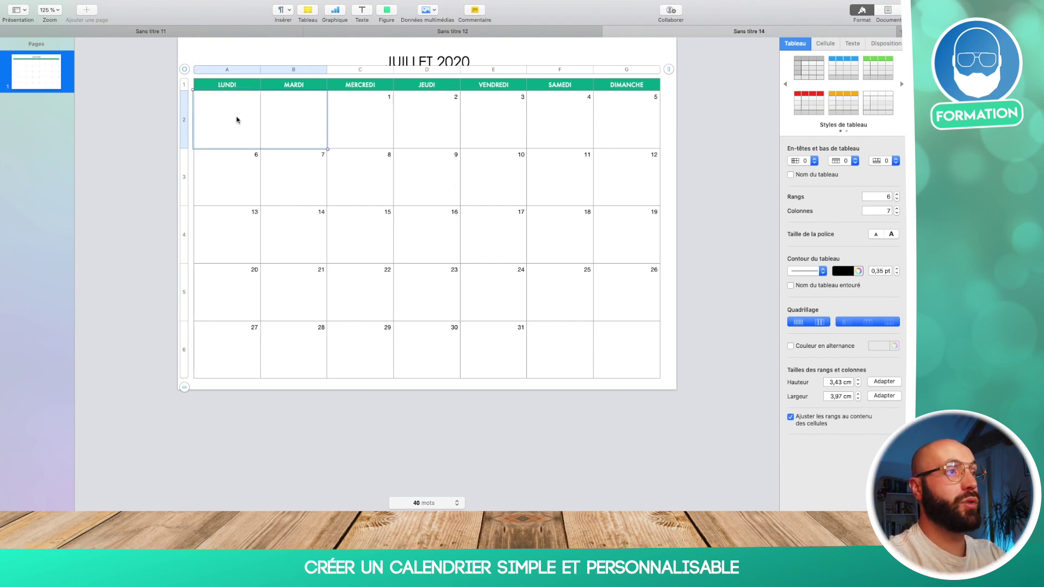
{"action": "left_click", "coordinate": [554, 347], "text": "super"}
{"action": "left_click", "coordinate": [625, 348], "text": "super"}
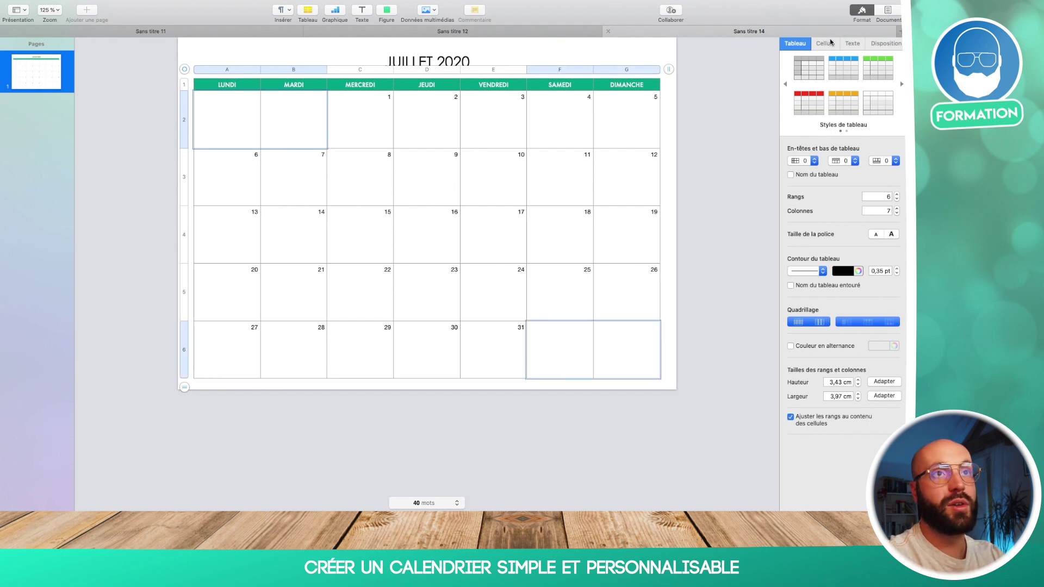
{"action": "left_click", "coordinate": [826, 44]}
{"action": "left_click", "coordinate": [884, 114]}
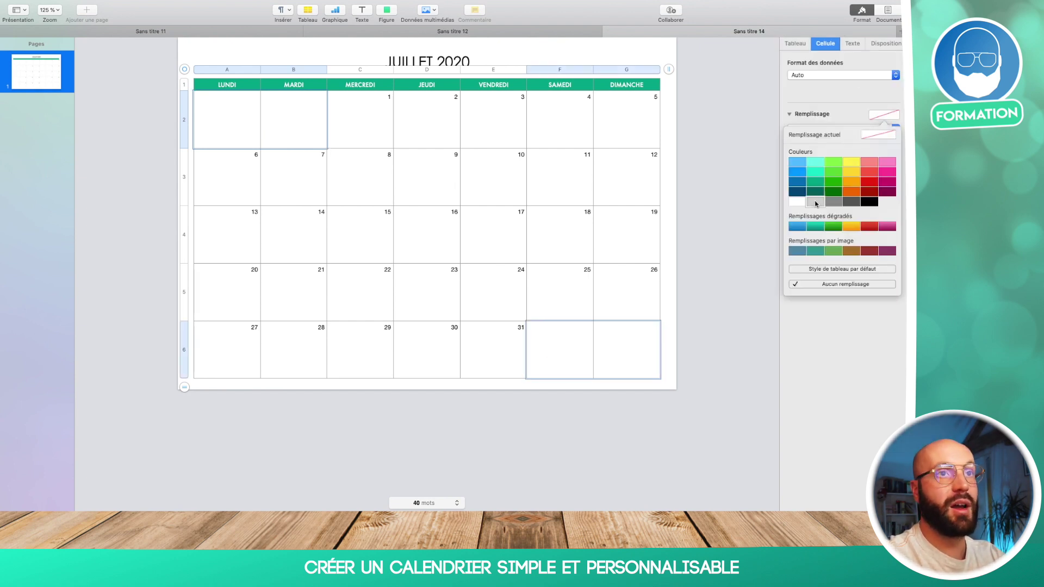
{"action": "left_click", "coordinate": [815, 202]}
- Reduce the opacity of the empty cells' grey fill to 19 % and deselect the table
{"action": "left_click", "coordinate": [813, 143]}
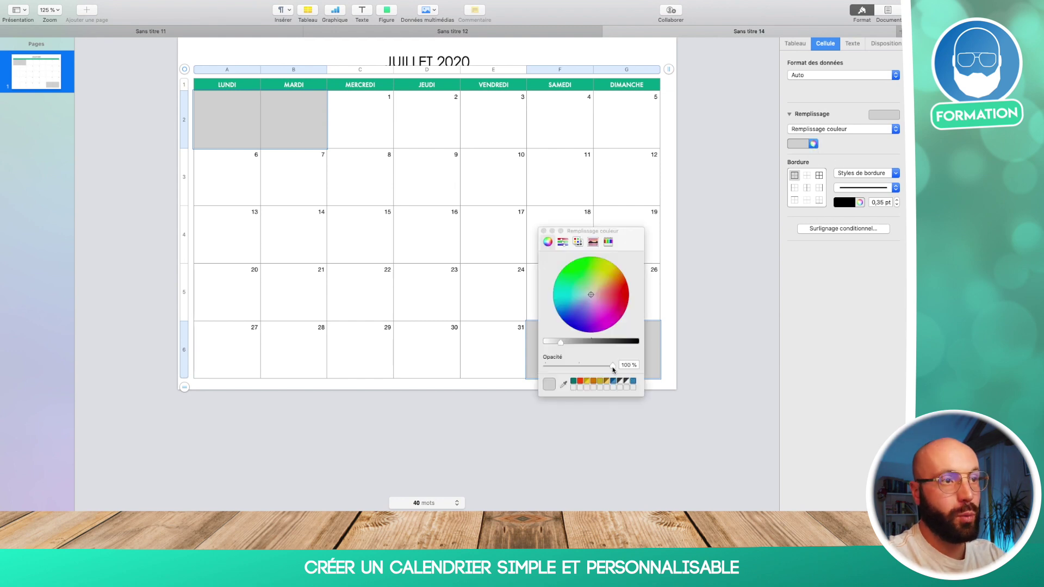
{"action": "left_click_drag", "start_coordinate": [613, 370], "coordinate": [558, 367]}
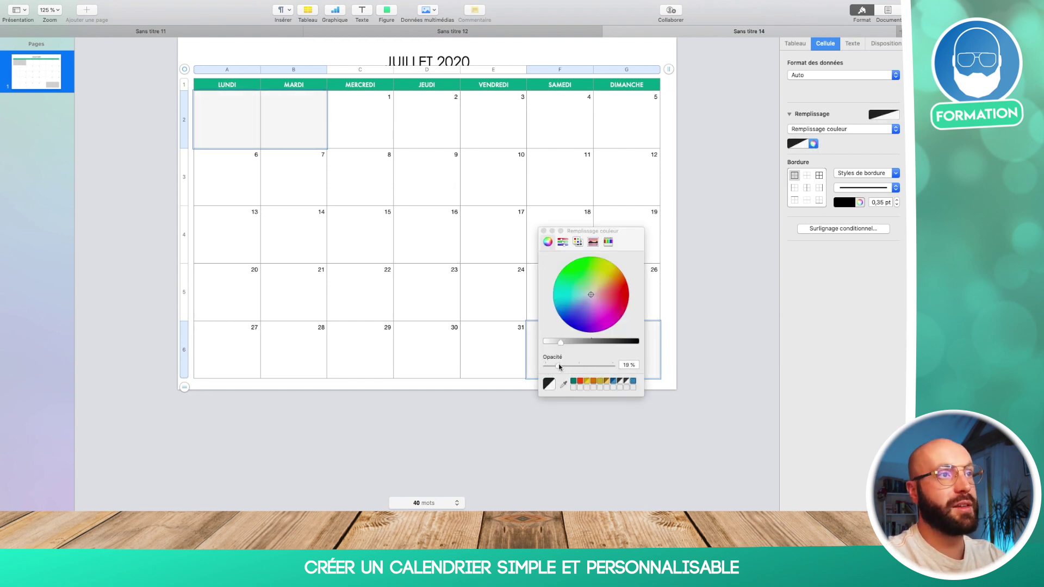
{"action": "left_click", "coordinate": [544, 231]}
{"action": "left_click", "coordinate": [716, 233]}
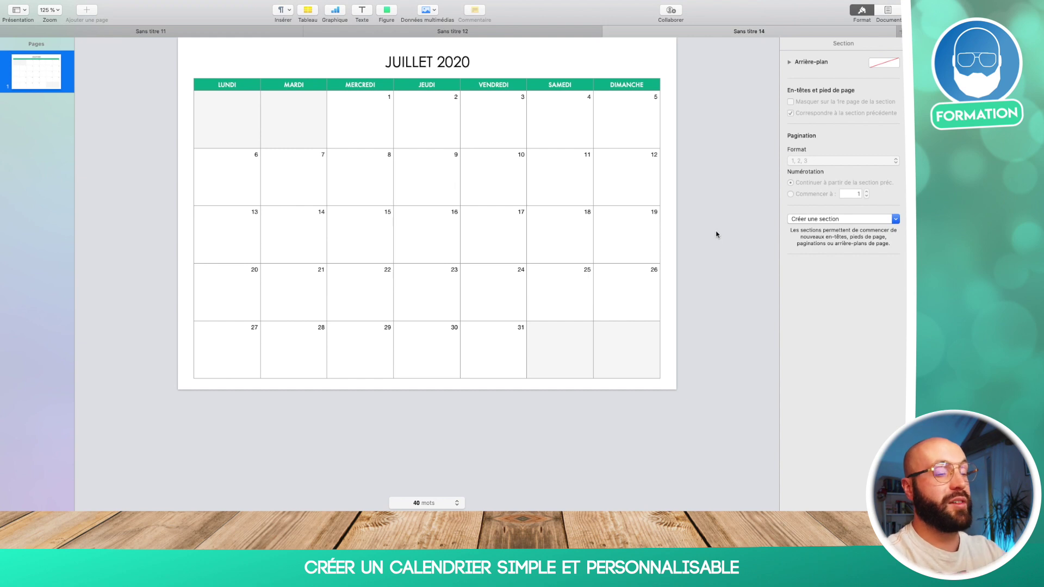
- Left-align the text of all day cells in the five week rows below the weekday header
{"action": "left_click", "coordinate": [375, 123]}
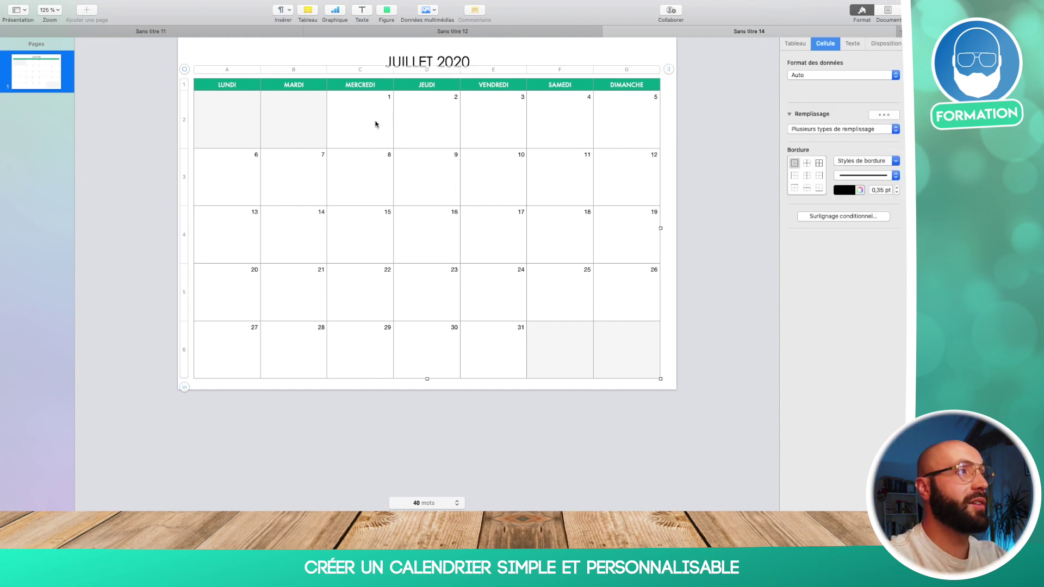
{"action": "left_click", "coordinate": [228, 114]}
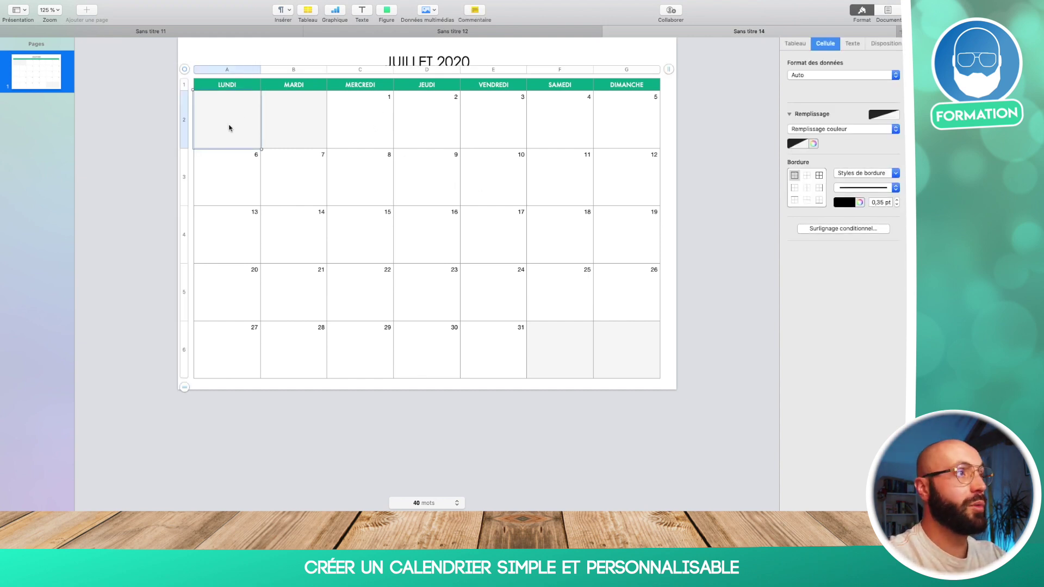
{"action": "key", "text": "shift+Down"}
{"action": "key", "text": "shift+Right"}
{"action": "key", "text": "shift+Right"}
{"action": "key", "text": "shift+Right"}
{"action": "key", "text": "shift+Right"}
{"action": "key", "text": "shift+Right"}
{"action": "key", "text": "shift+Right"}
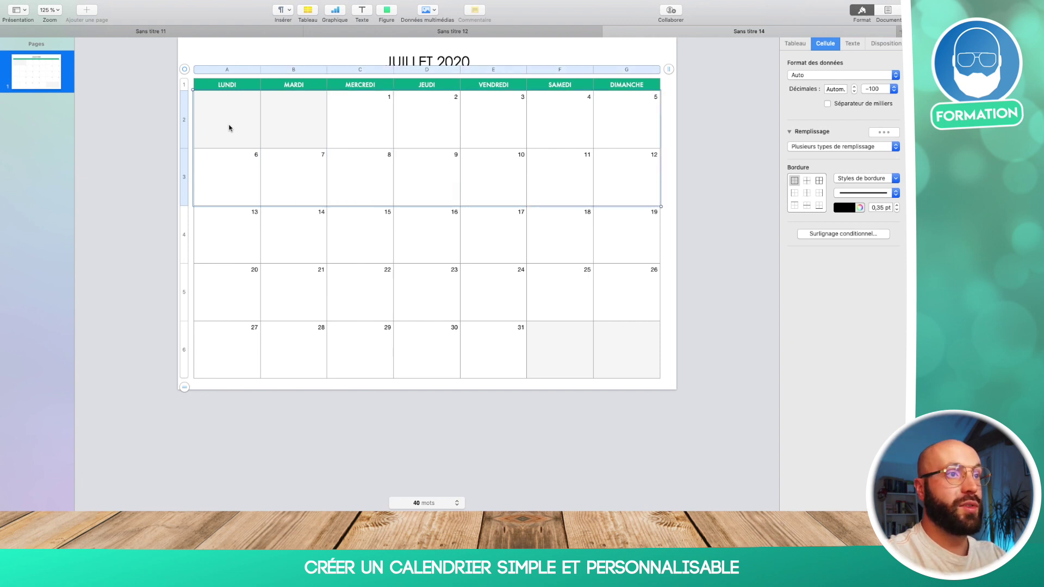
{"action": "key", "text": "shift+Down"}
{"action": "key", "text": "shift+Down"}
{"action": "key", "text": "shift+Down"}
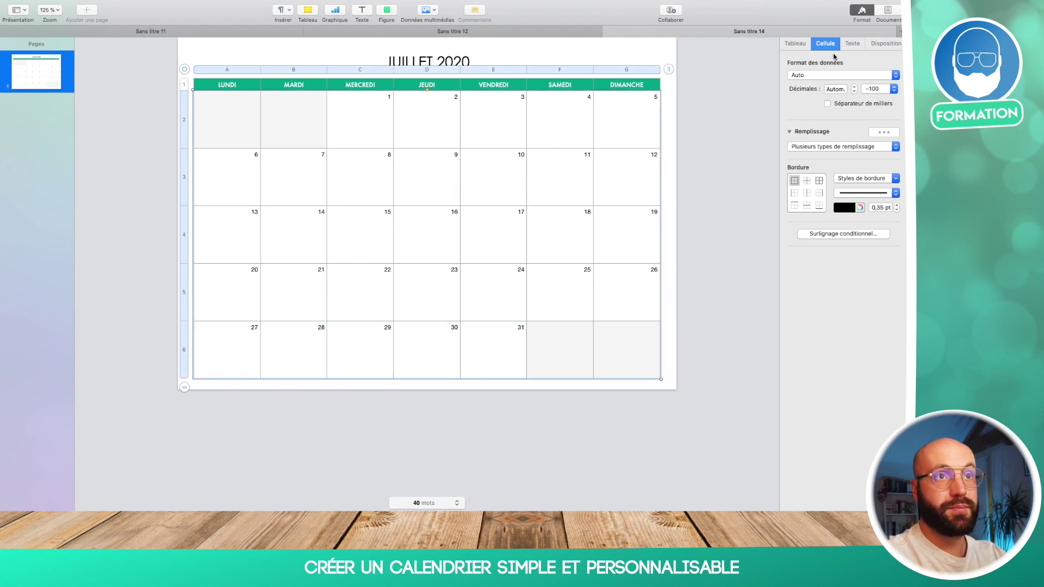
{"action": "left_click", "coordinate": [853, 43]}
{"action": "left_click", "coordinate": [799, 225]}
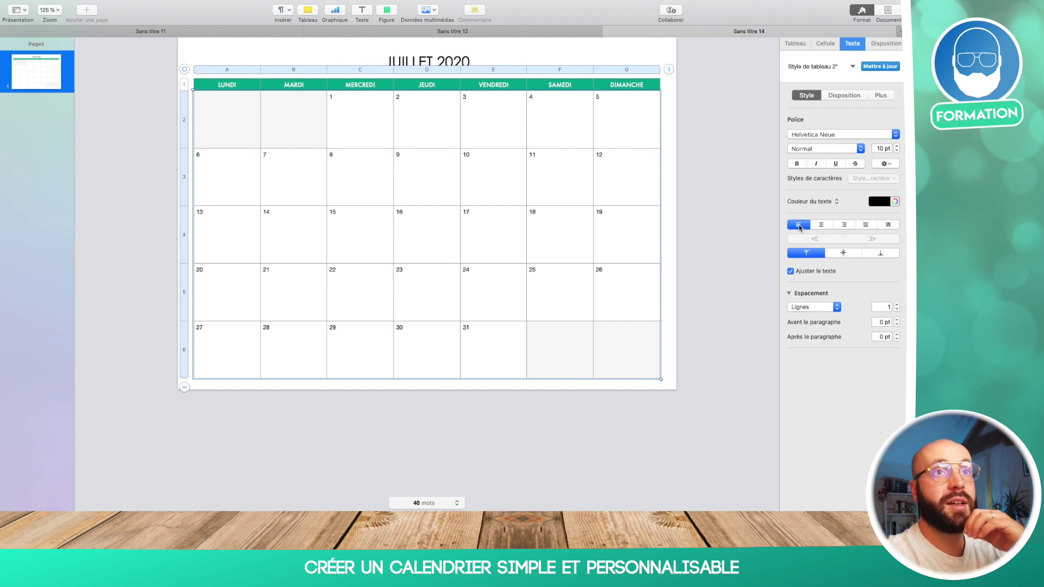
- Set the day numbers to 12 pt in the Herculanum font and deselect the table
{"action": "left_click", "coordinate": [897, 146]}
{"action": "left_click", "coordinate": [897, 146]}
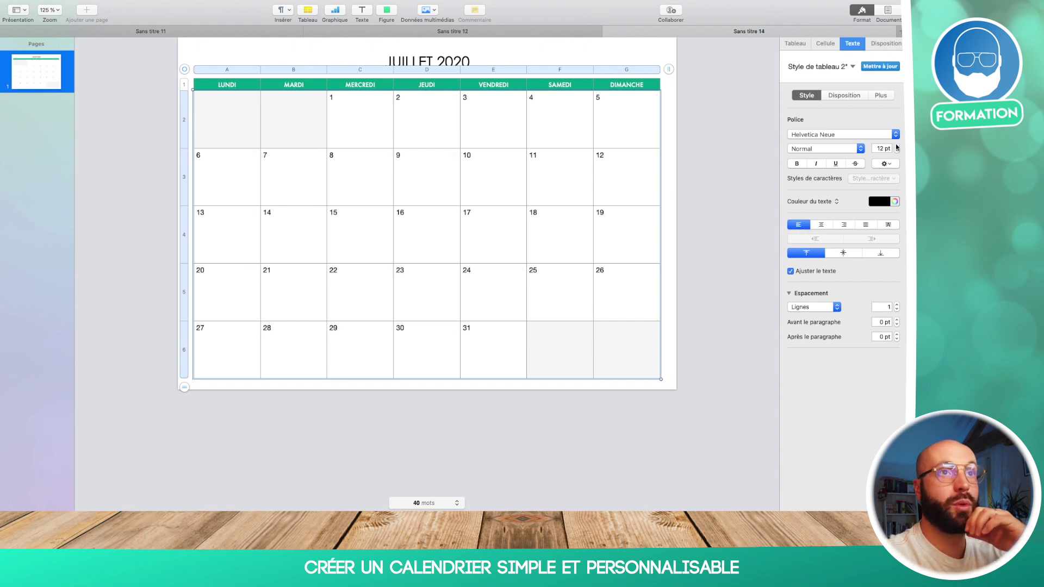
{"action": "left_click", "coordinate": [851, 135]}
{"action": "left_click", "coordinate": [847, 143]}
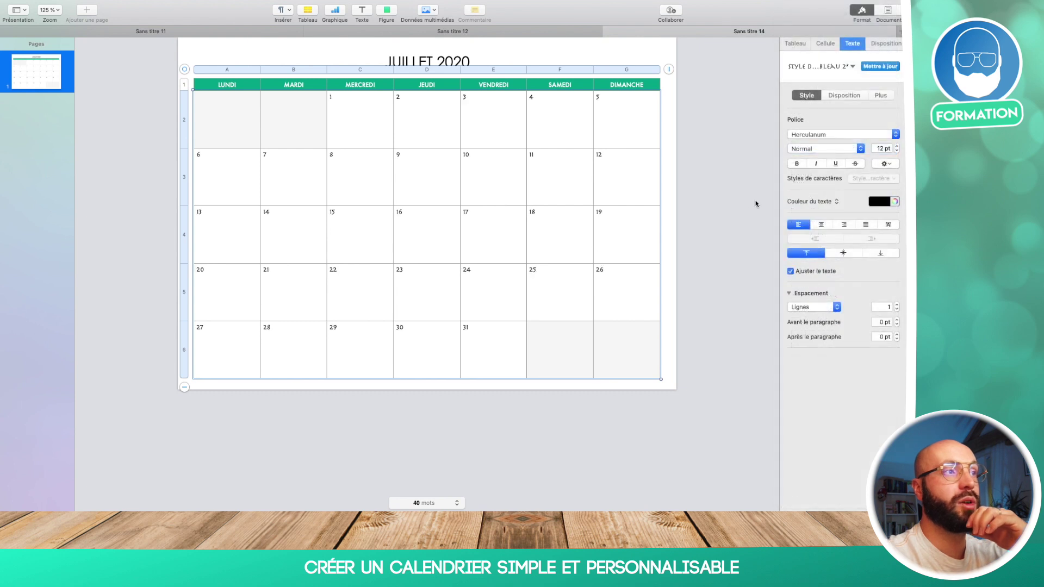
{"action": "left_click", "coordinate": [756, 204]}
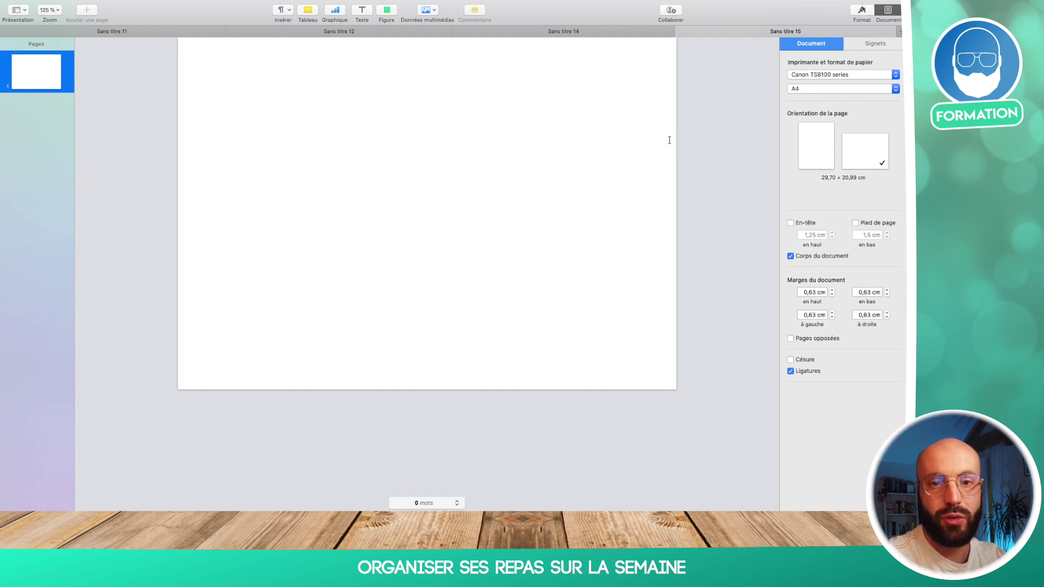
- Insert a plain table without header row or column on the blank landscape A4 page
{"action": "mouse_move", "coordinate": [381, 4]}
{"action": "left_click", "coordinate": [310, 29]}
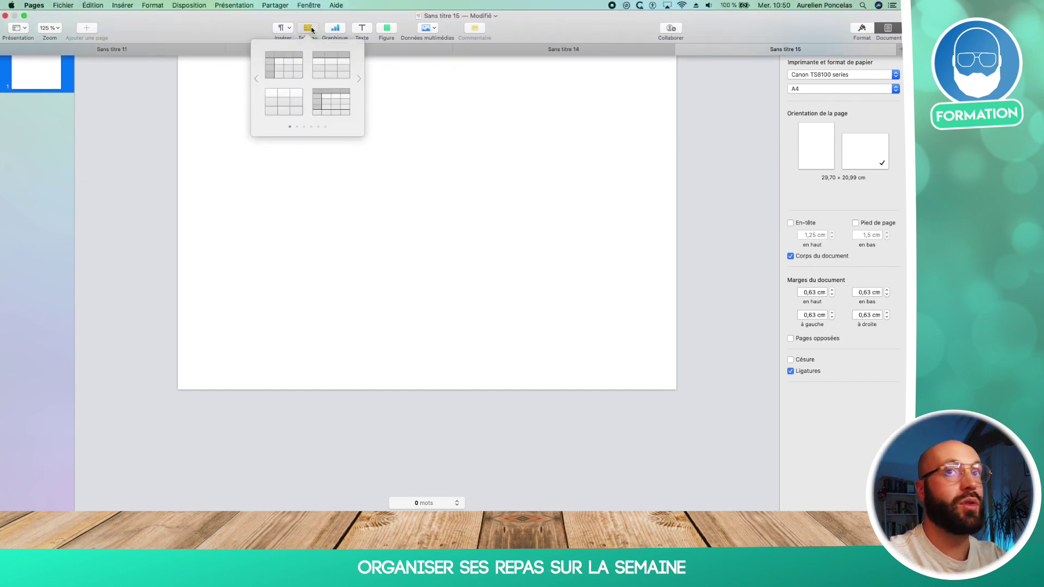
{"action": "left_click", "coordinate": [291, 104]}
- Set the new table's text wrap to Aucun and move it down to a vertical position of about 2,87 cm
{"action": "left_click", "coordinate": [862, 10]}
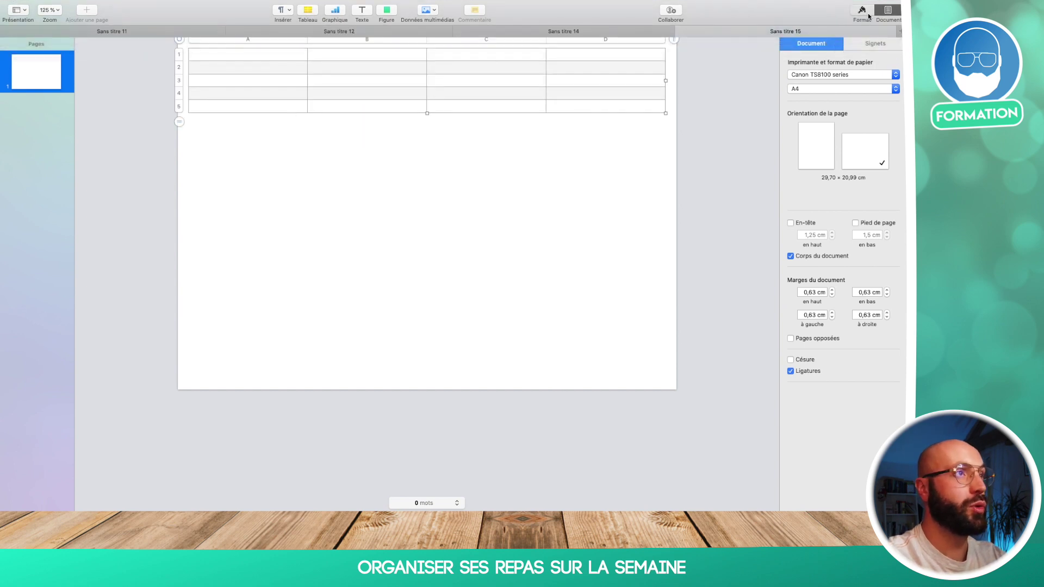
{"action": "left_click", "coordinate": [887, 44]}
{"action": "left_click", "coordinate": [860, 103]}
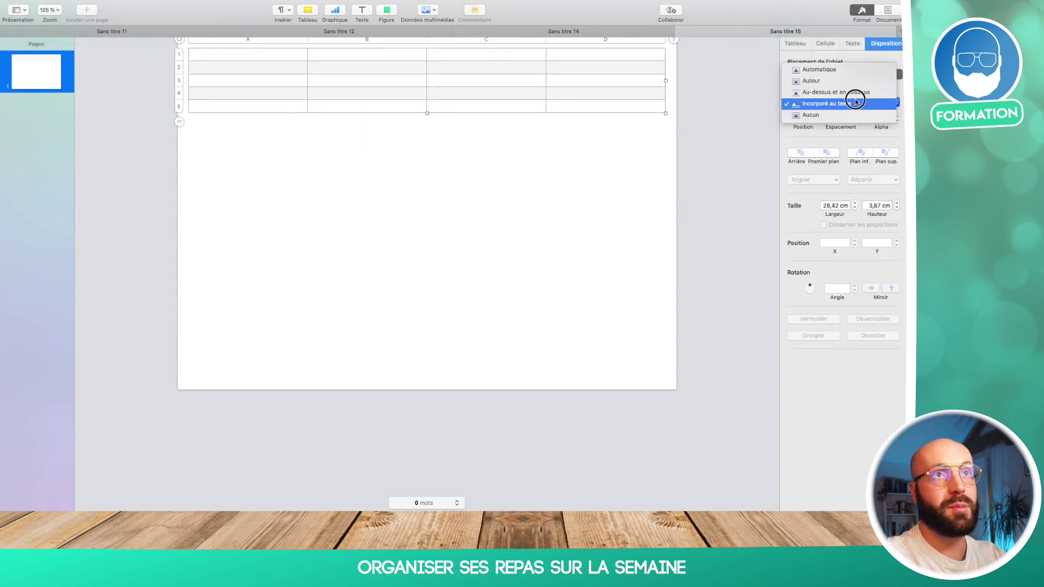
{"action": "left_click", "coordinate": [849, 114]}
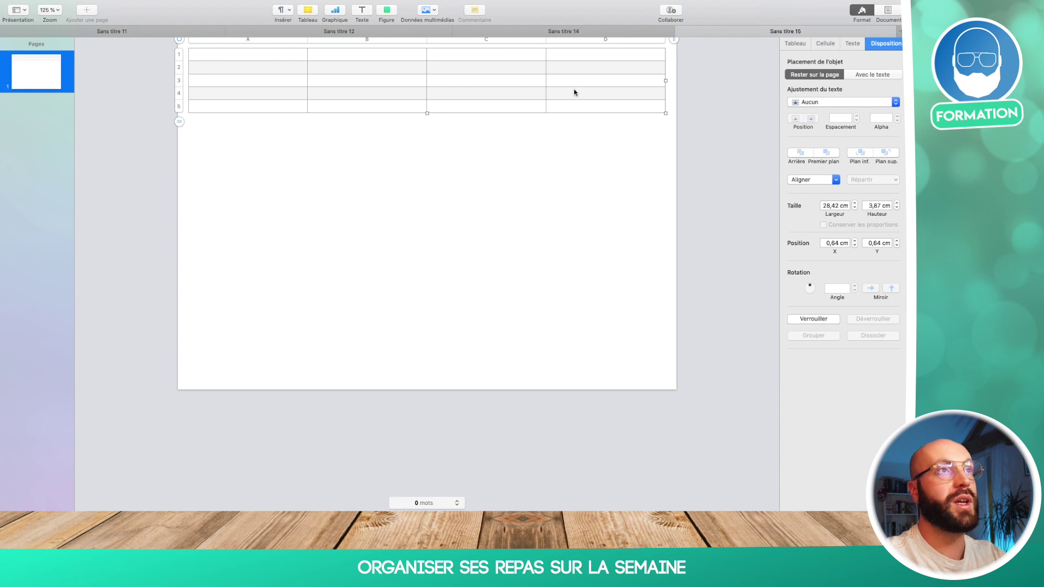
{"action": "left_click_drag", "start_coordinate": [575, 91], "coordinate": [575, 129]}
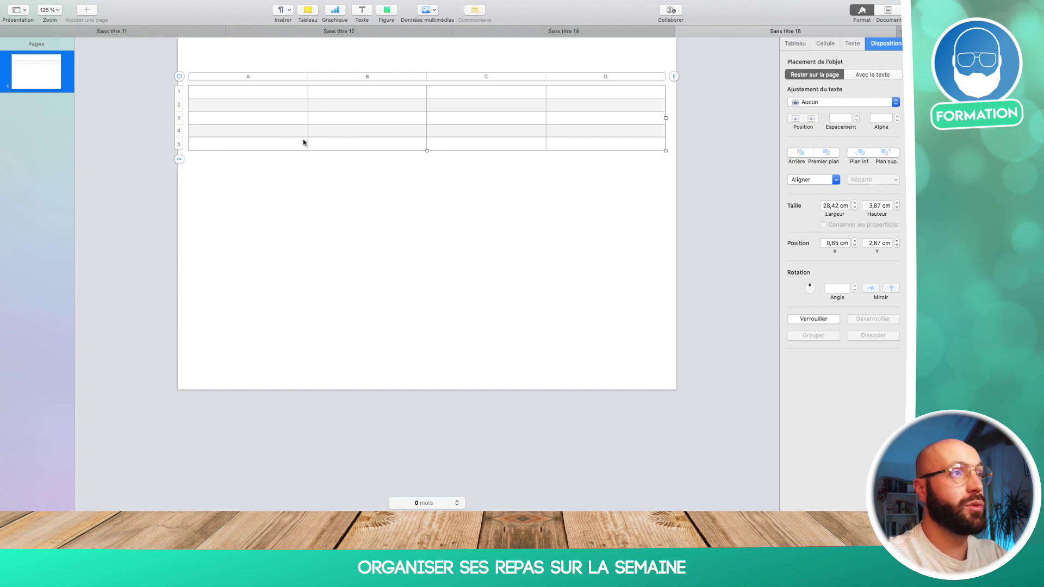
- Enter LUNDI, MARDI, MERCREDI and JEUDI in capitals across the four cells of the table's first row
{"action": "left_click", "coordinate": [274, 89]}
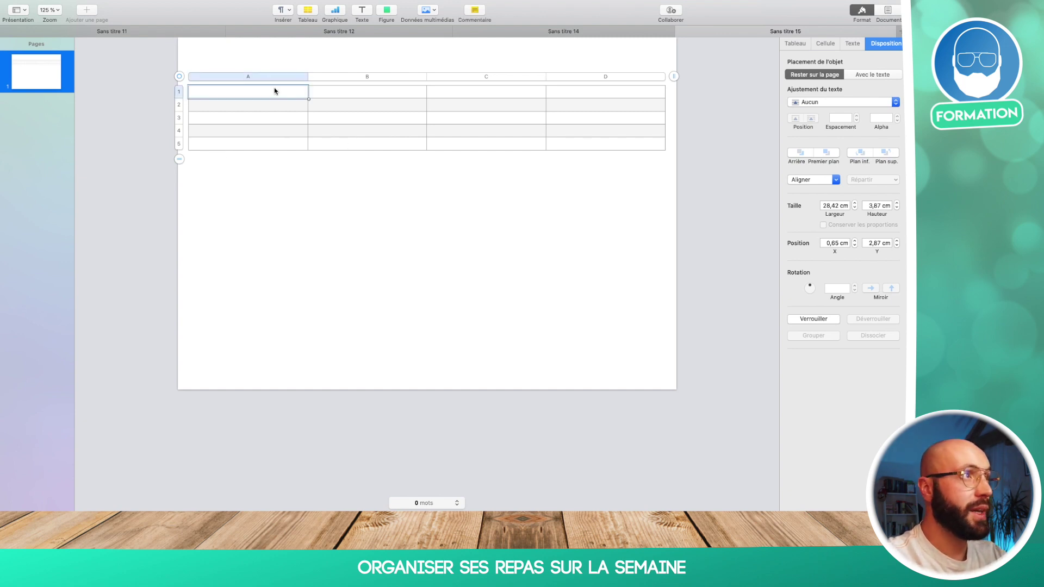
{"action": "type", "text": "Lundi"}
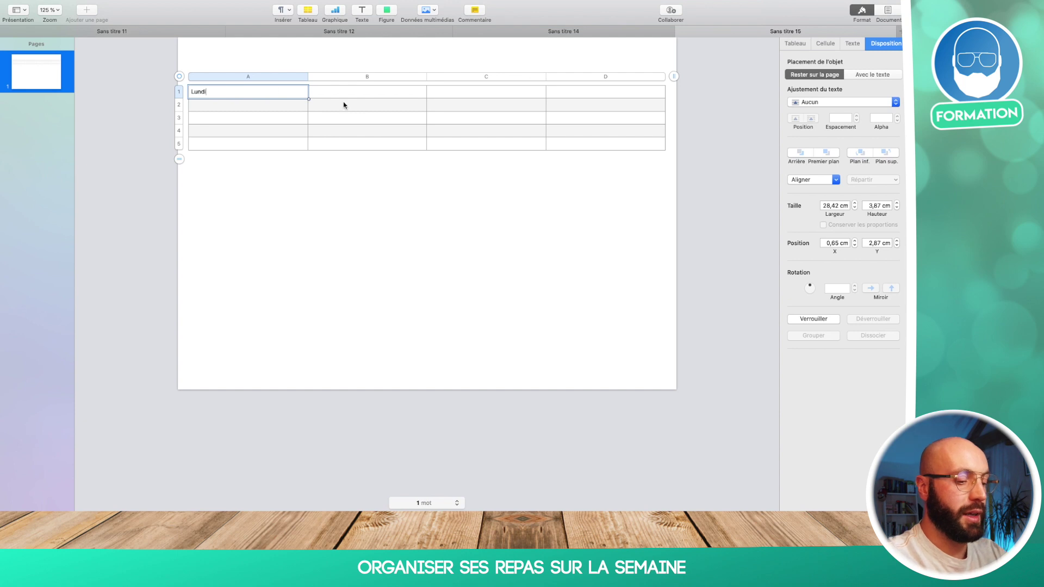
{"action": "left_click_drag", "start_coordinate": [262, 88], "coordinate": [116, 90]}
{"action": "type", "text": "LUNDI"}
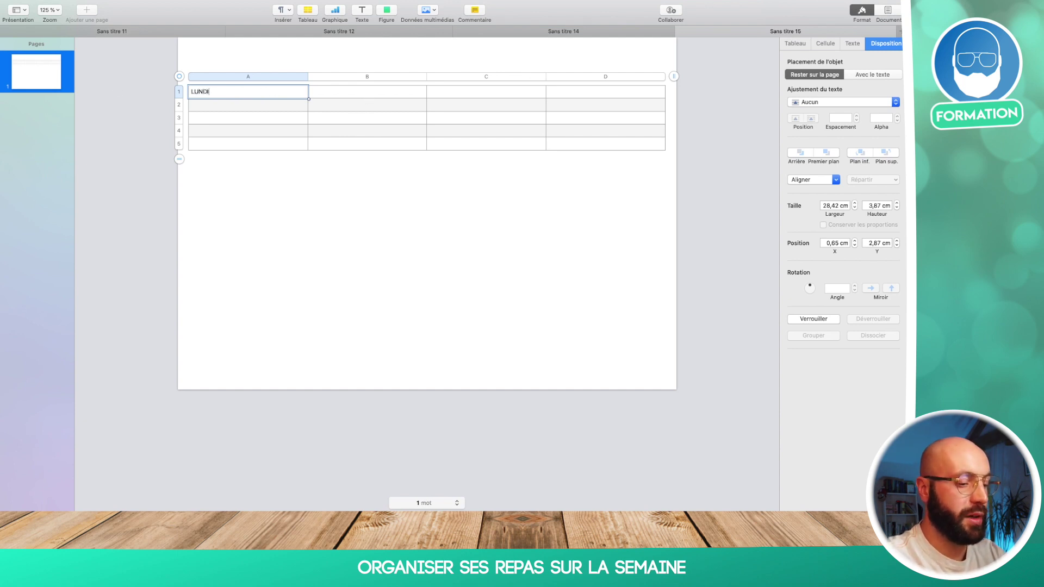
{"action": "key", "text": "Tab"}
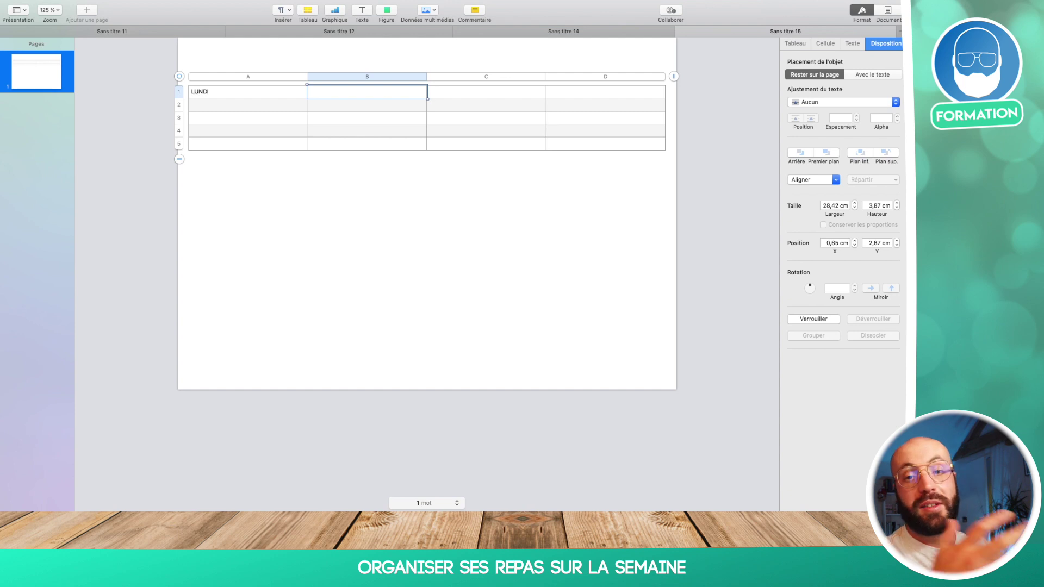
{"action": "left_click", "coordinate": [486, 91]}
{"action": "left_click", "coordinate": [367, 92]}
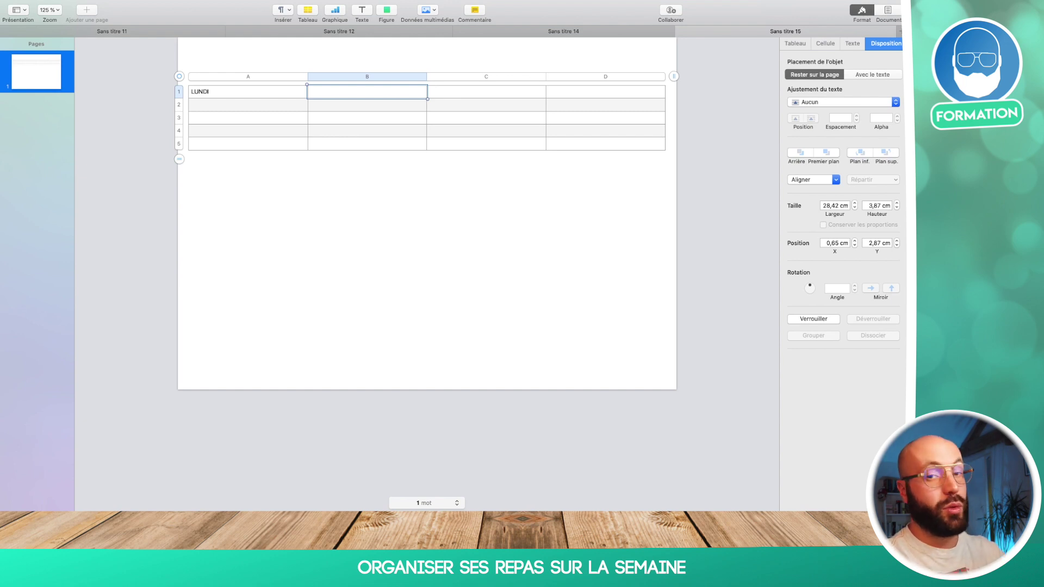
{"action": "type", "text": "MARDI"}
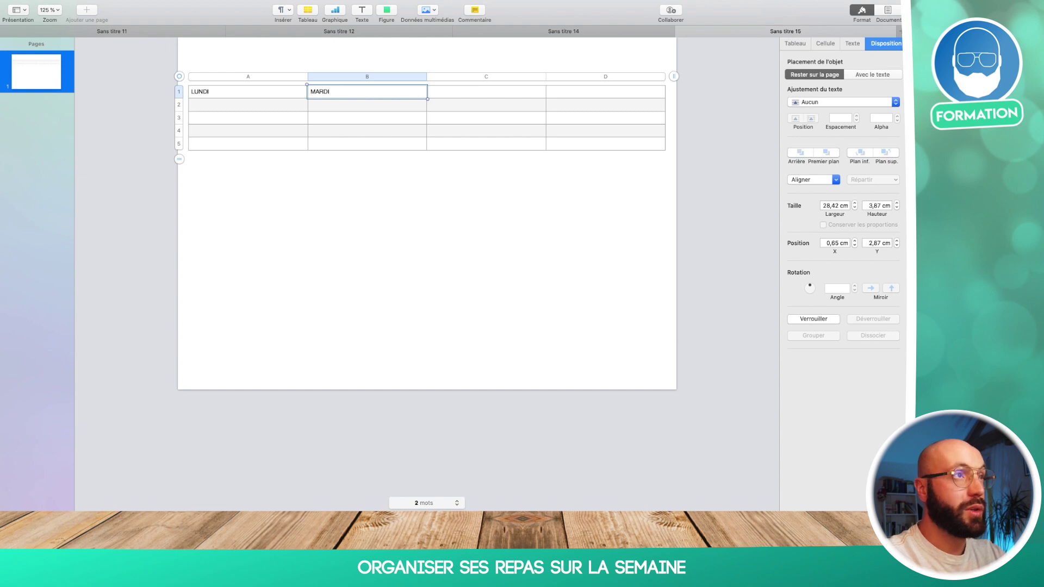
{"action": "key", "text": "Tab"}
{"action": "type", "text": "MERCRED"}
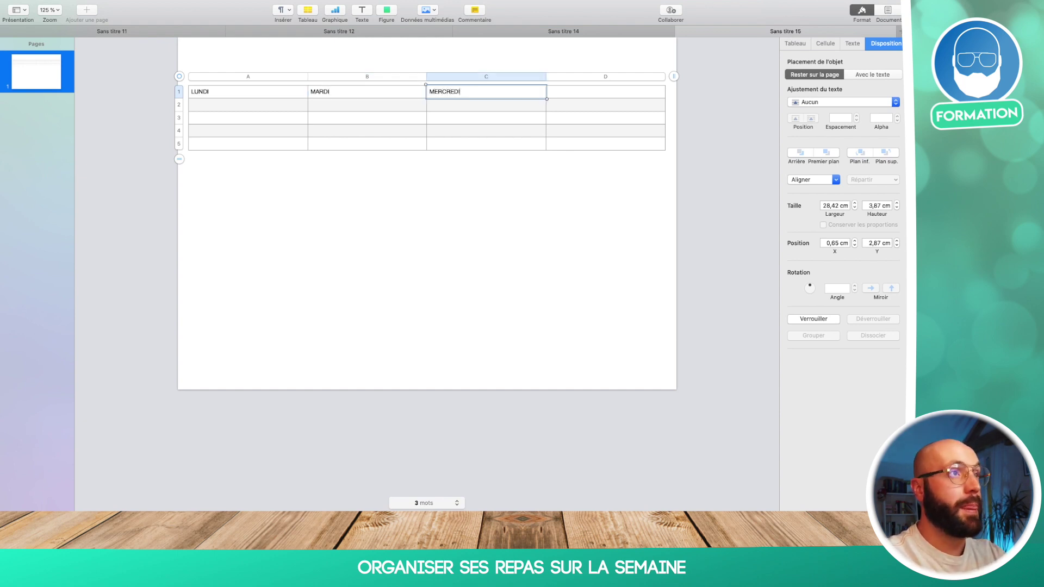
{"action": "key", "text": "Tab"}
{"action": "type", "text": "JEUDI"}
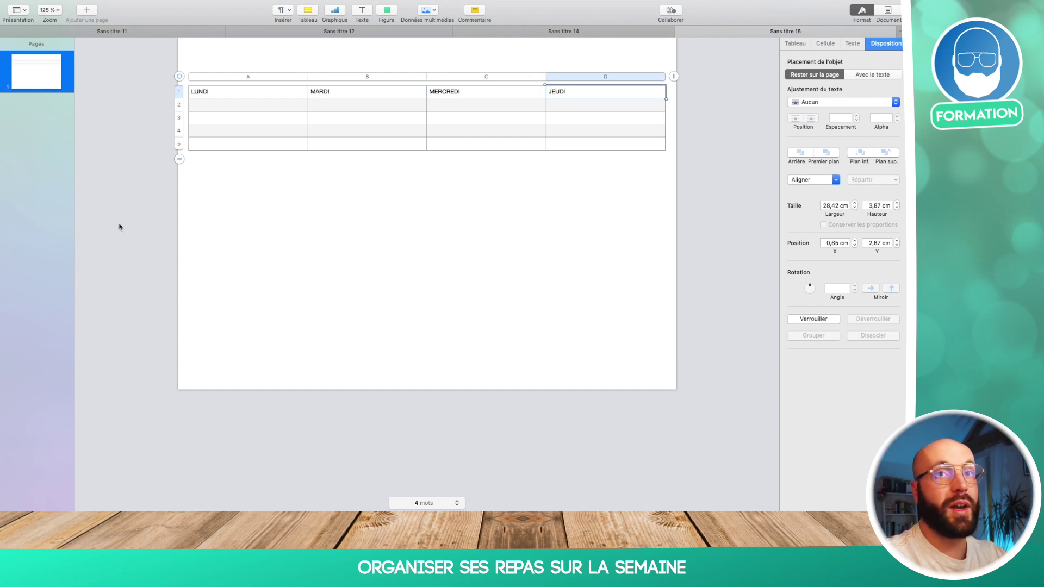
- Enter "- Déjeuner -" in the second row and "- Dîner -" in the fourth row of the LUNDI column
{"action": "left_click", "coordinate": [255, 104]}
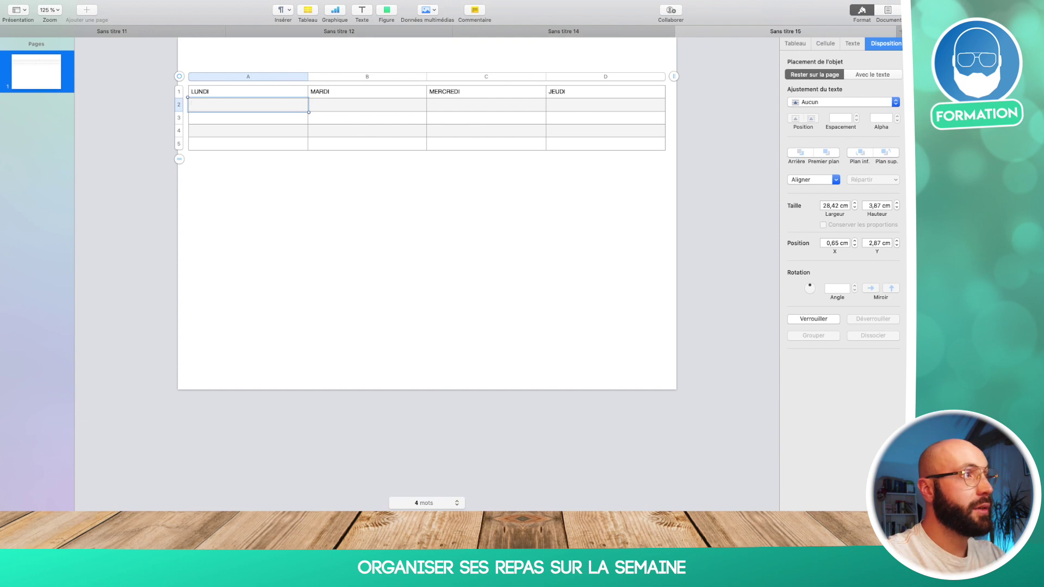
{"action": "type", "text": "- Déjeuner -"}
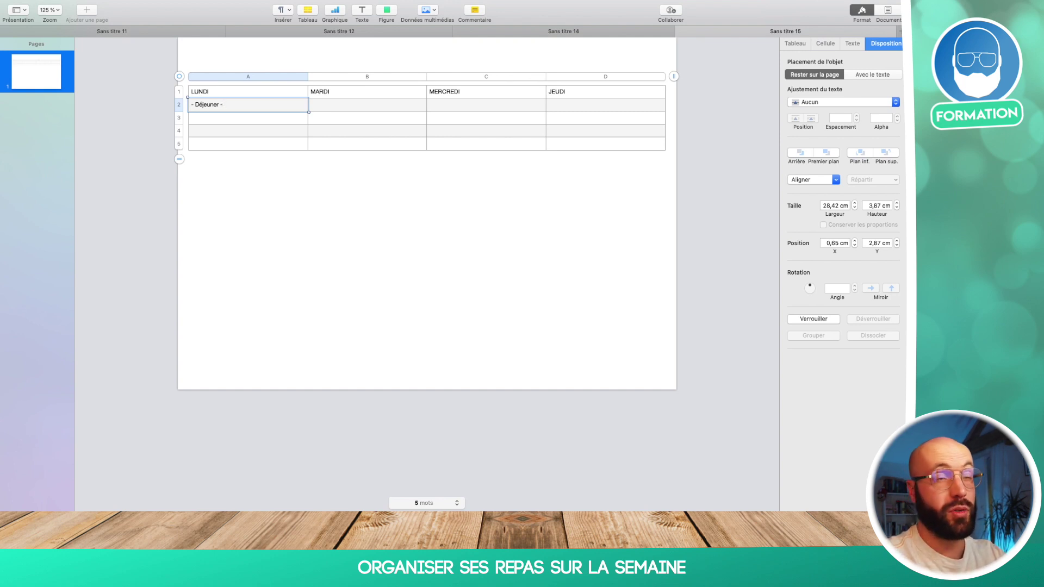
{"action": "left_click", "coordinate": [238, 133]}
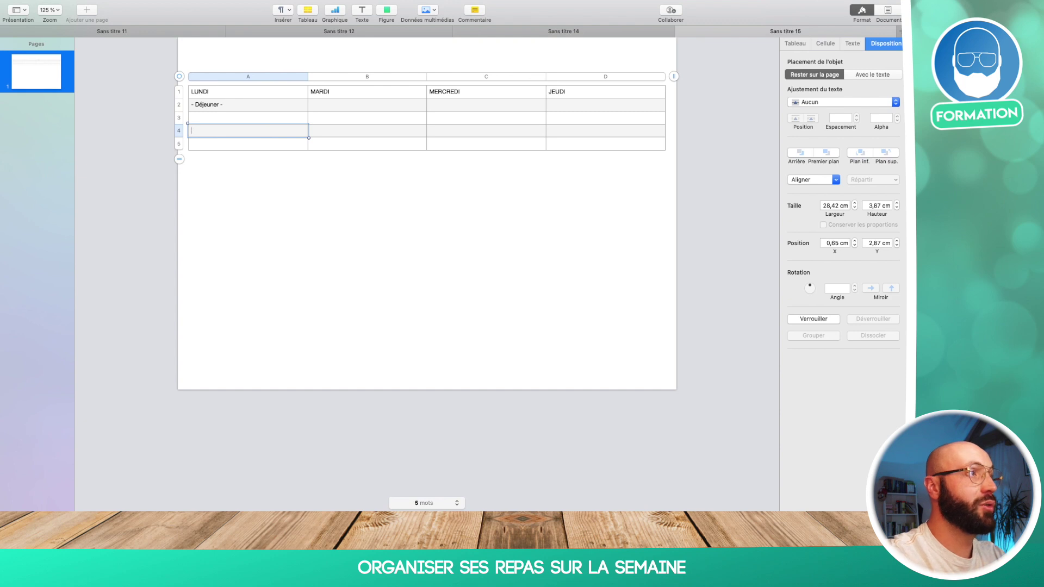
{"action": "type", "text": "- D"}
{"action": "type", "text": "îne"}
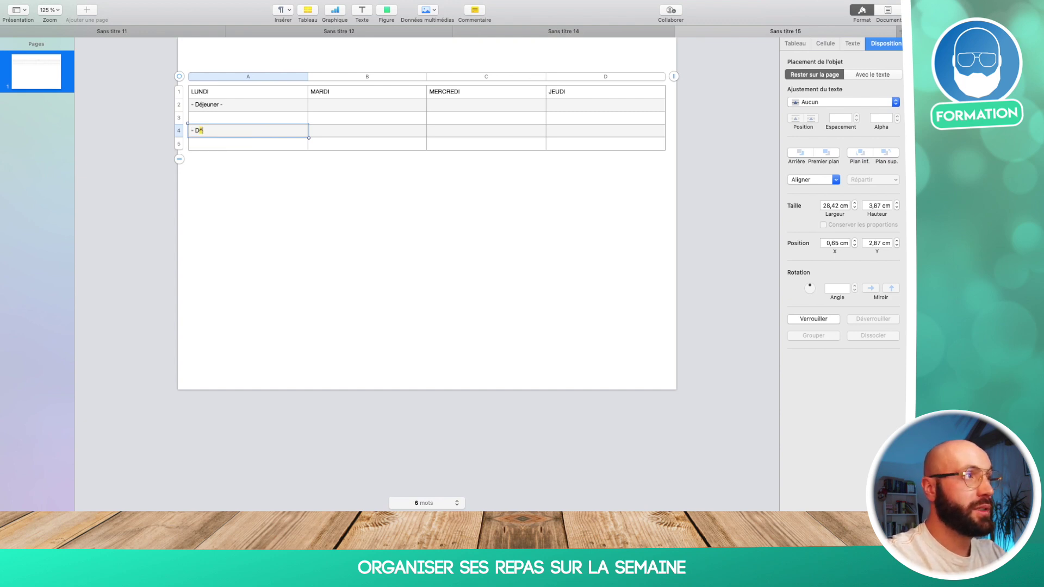
{"action": "type", "text": "r -"}
- Autofill the Déjeuner and Dîner labels from the LUNDI column across the MARDI, MERCREDI and JEUDI columns, and deselect the table
{"action": "left_click", "coordinate": [257, 107]}
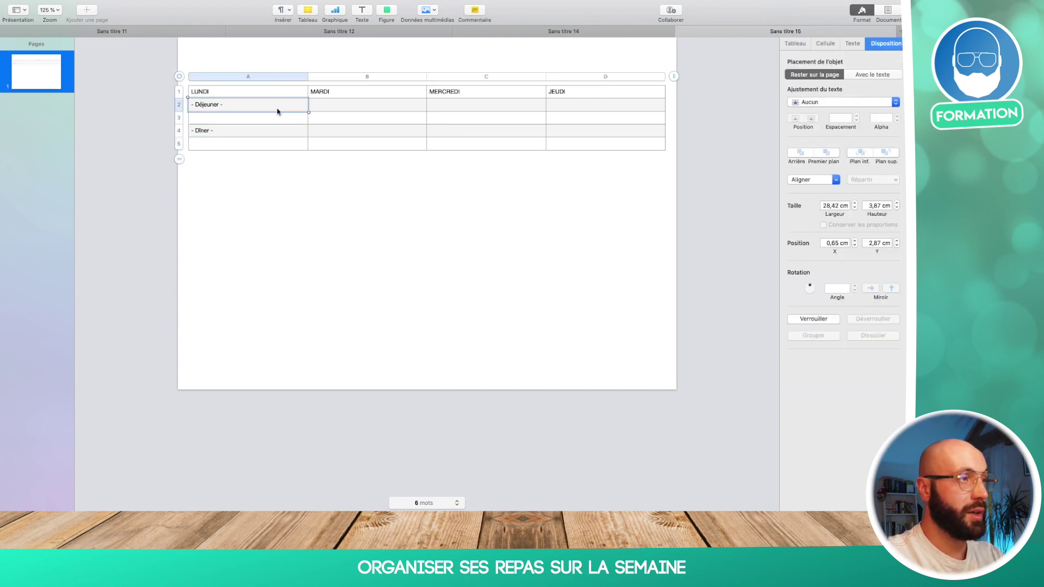
{"action": "left_click_drag", "start_coordinate": [309, 103], "coordinate": [619, 105]}
{"action": "left_click", "coordinate": [204, 132]}
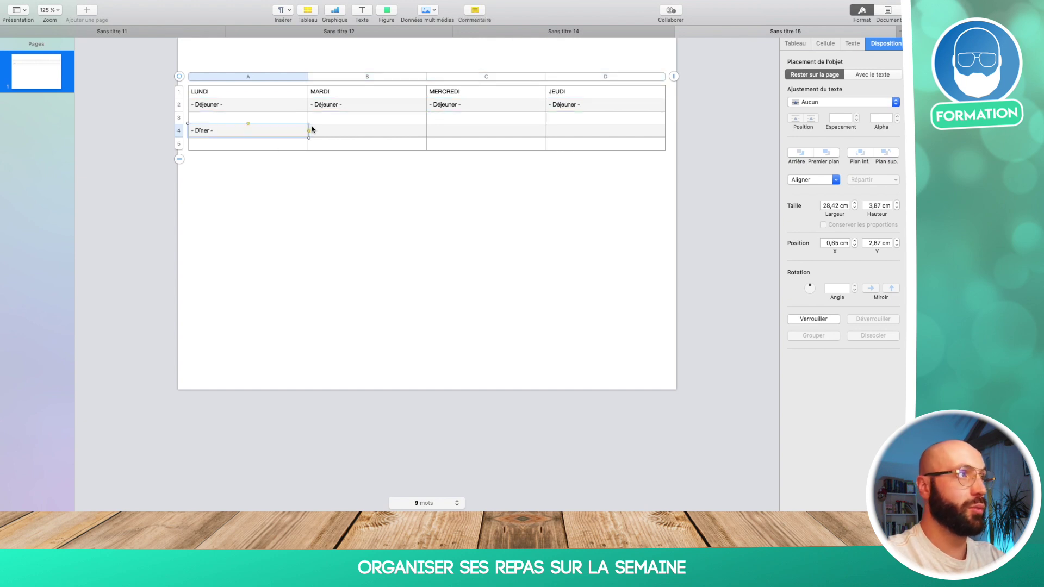
{"action": "left_click_drag", "start_coordinate": [309, 130], "coordinate": [625, 125]}
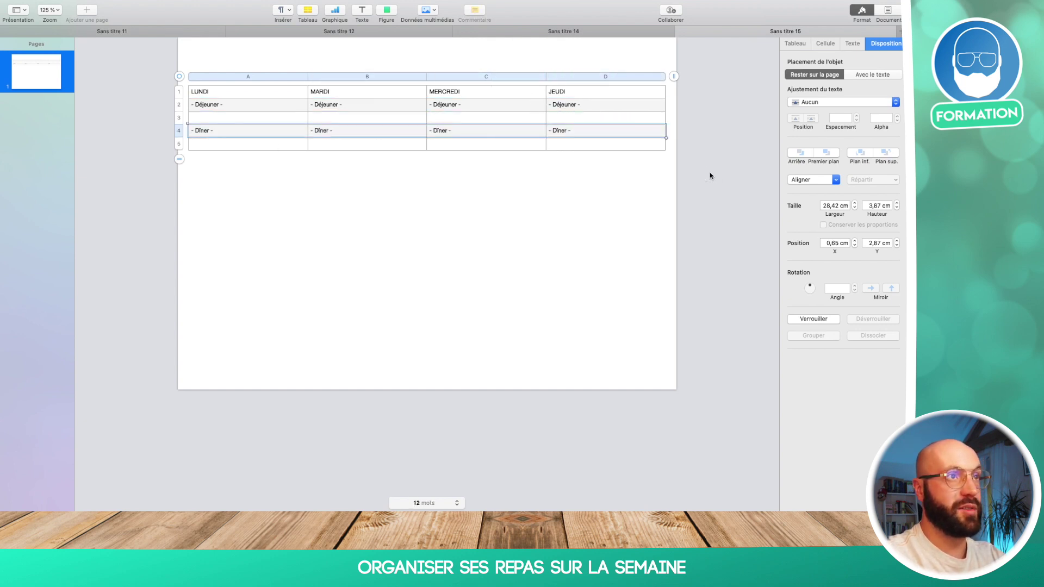
{"action": "left_click", "coordinate": [709, 172]}
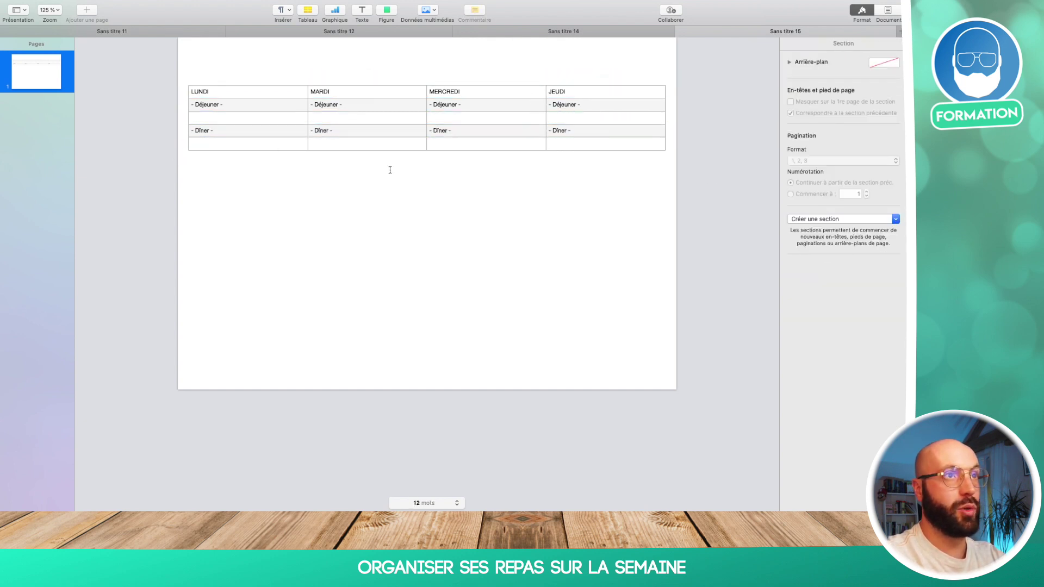
- Fill the LUNDI heading cell with solid red
{"action": "left_click", "coordinate": [258, 113]}
{"action": "left_click", "coordinate": [232, 94]}
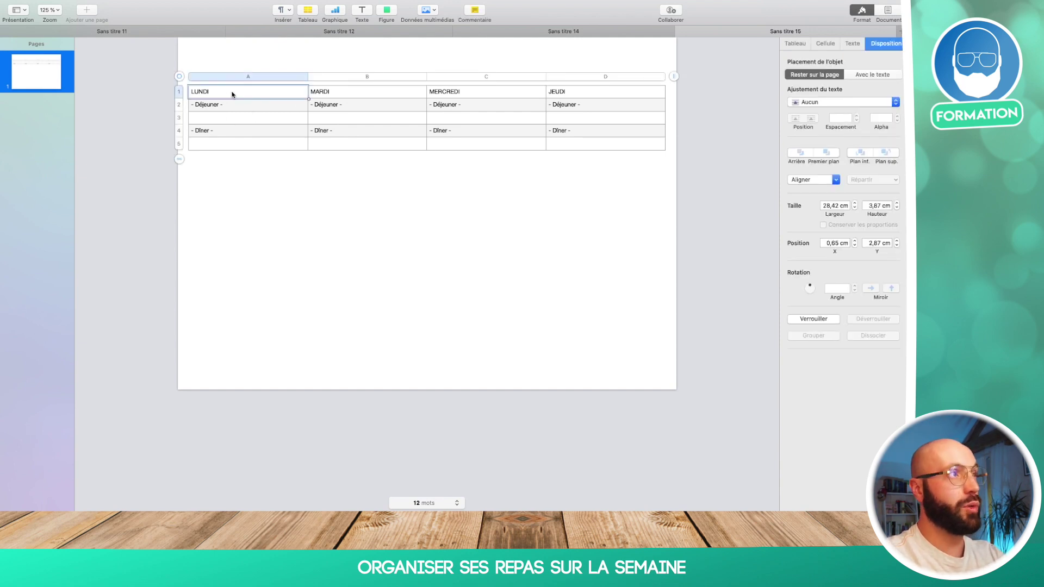
{"action": "left_click", "coordinate": [825, 43]}
{"action": "left_click", "coordinate": [883, 114]}
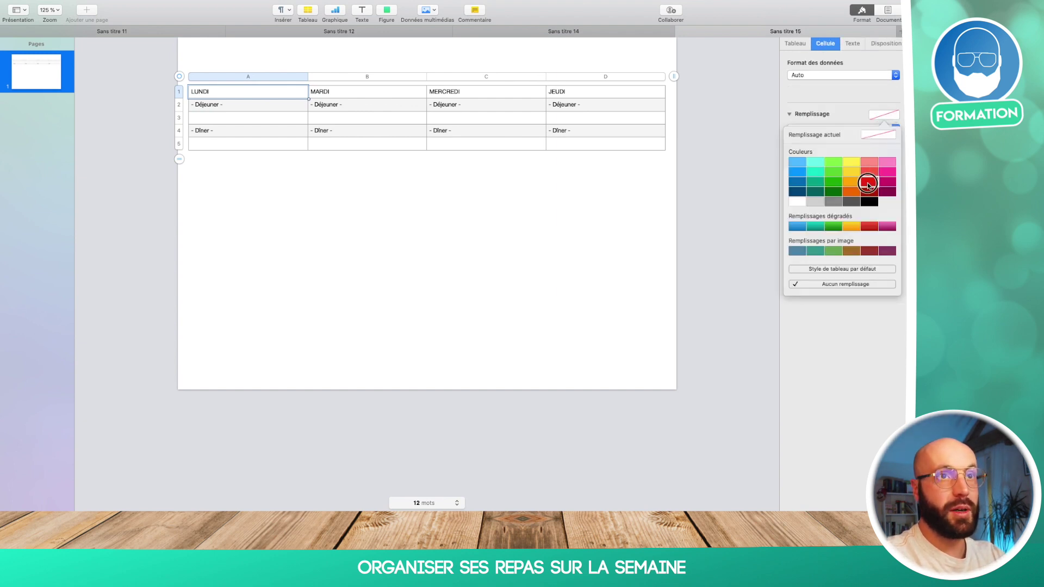
{"action": "left_click", "coordinate": [869, 183]}
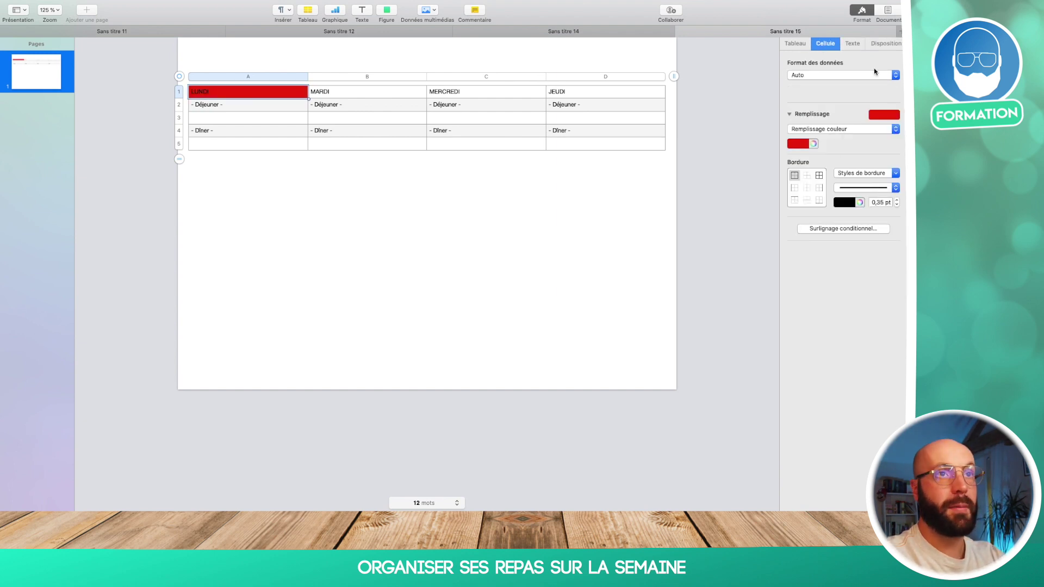
- Make the LUNDI heading text white and bold, and centre it horizontally and vertically in its cell
{"action": "left_click", "coordinate": [852, 44]}
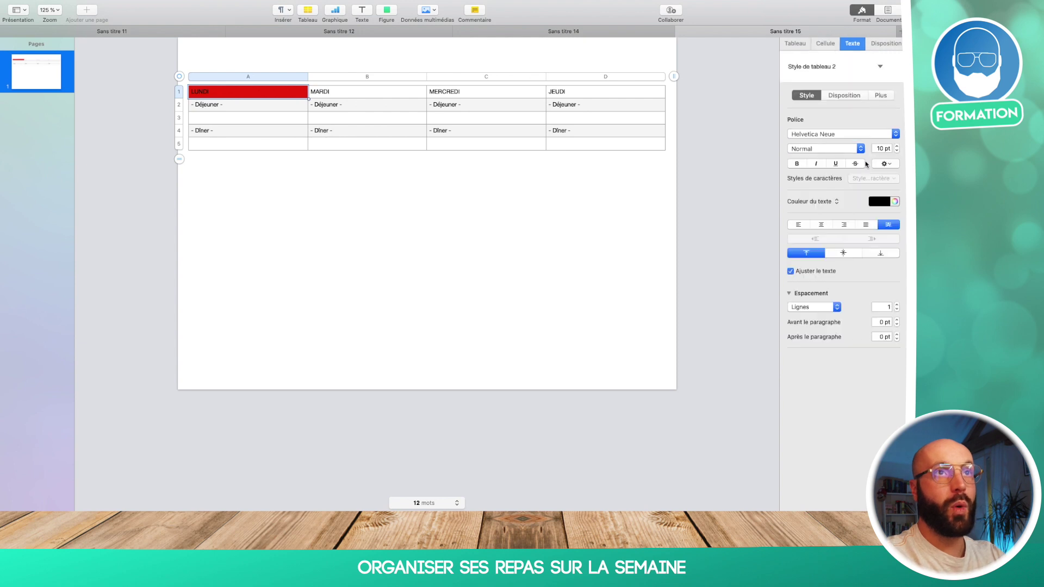
{"action": "left_click", "coordinate": [878, 203]}
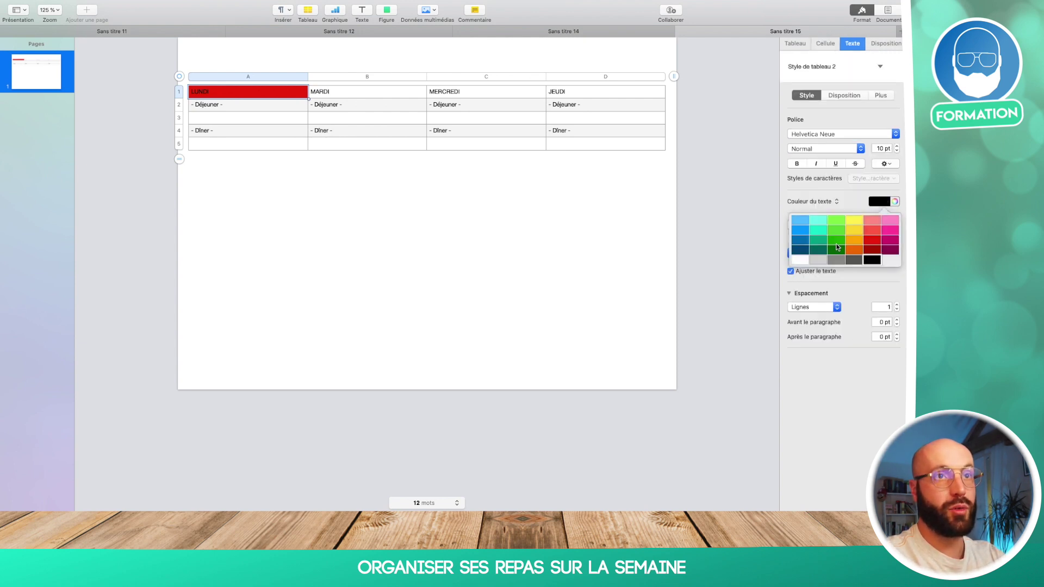
{"action": "left_click", "coordinate": [806, 260]}
{"action": "left_click", "coordinate": [849, 136]}
{"action": "left_click", "coordinate": [848, 137]}
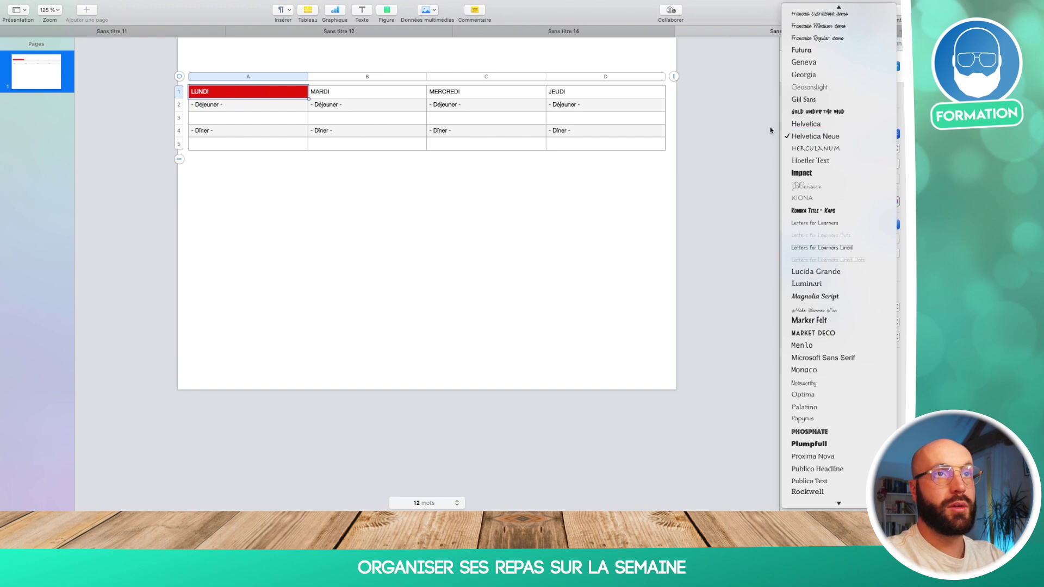
{"action": "key", "text": "super+b"}
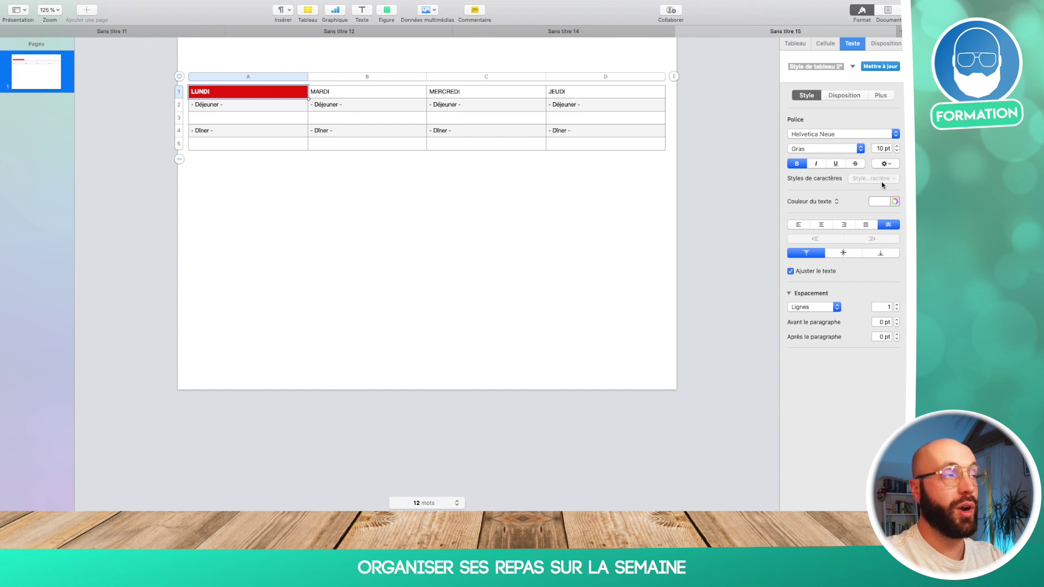
{"action": "left_click", "coordinate": [824, 225]}
{"action": "left_click", "coordinate": [836, 253]}
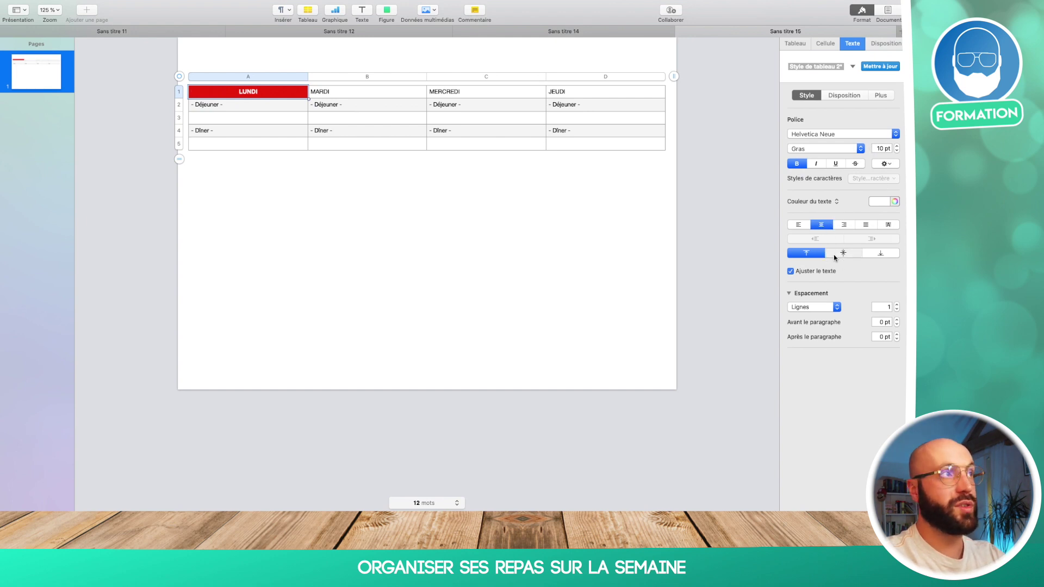
- Fill both the Déjeuner and Dîner cells of the LUNDI column with light red
{"action": "left_click", "coordinate": [268, 117]}
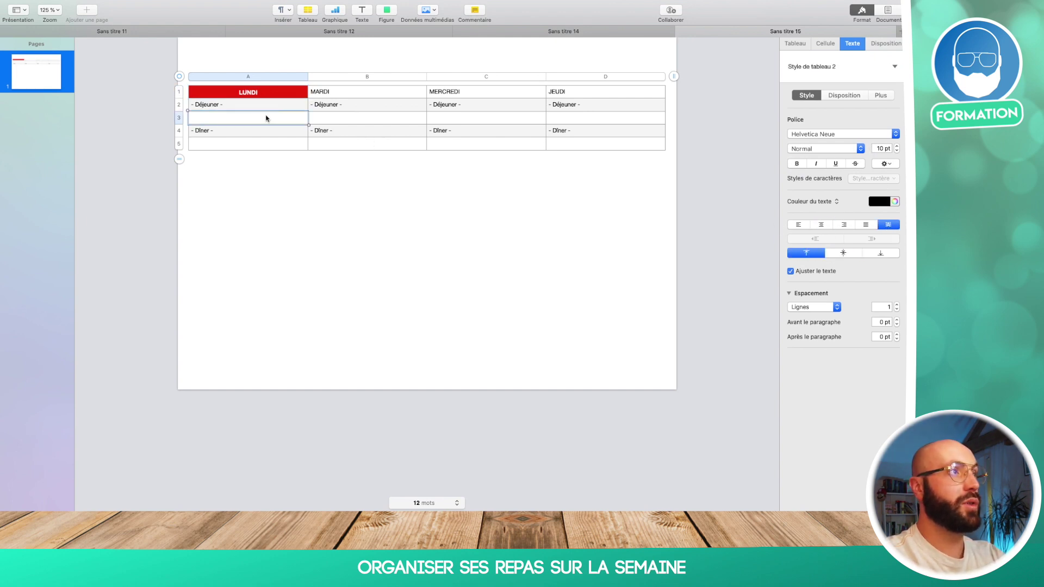
{"action": "left_click", "coordinate": [256, 91]}
{"action": "left_click", "coordinate": [242, 105]}
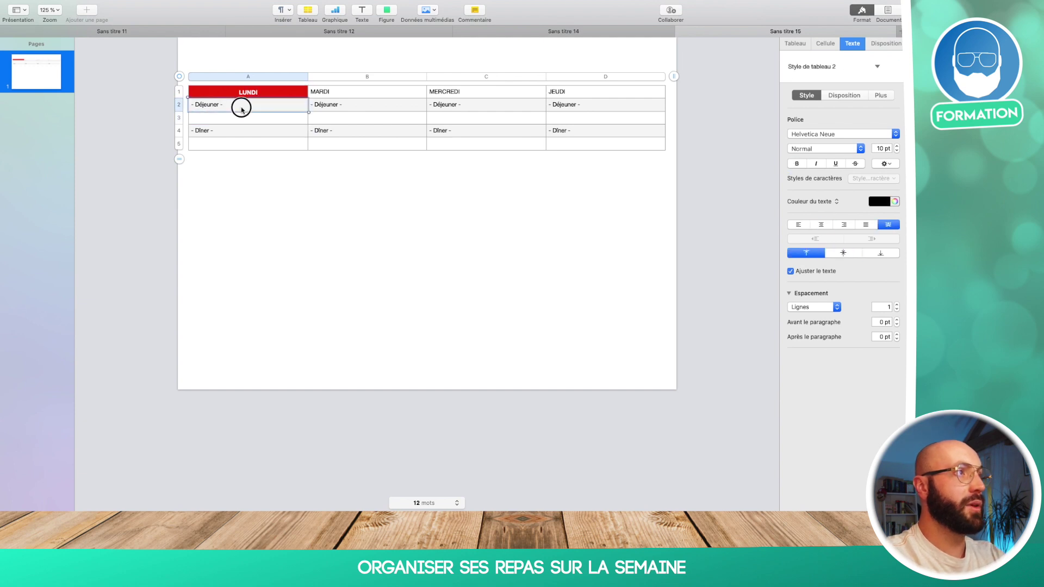
{"action": "left_click", "coordinate": [244, 120]}
{"action": "left_click", "coordinate": [256, 104]}
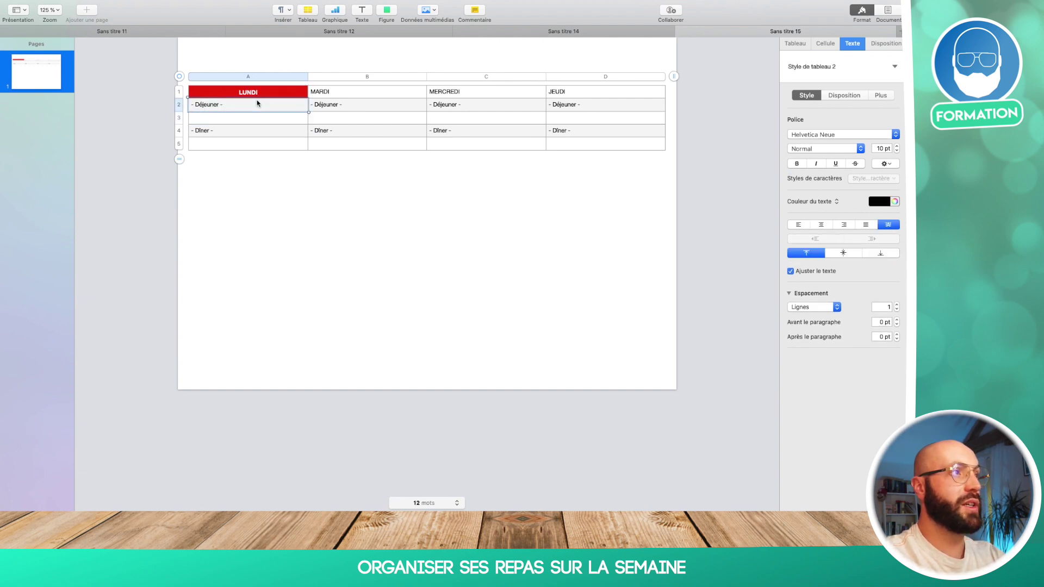
{"action": "left_click", "coordinate": [254, 130], "text": "super"}
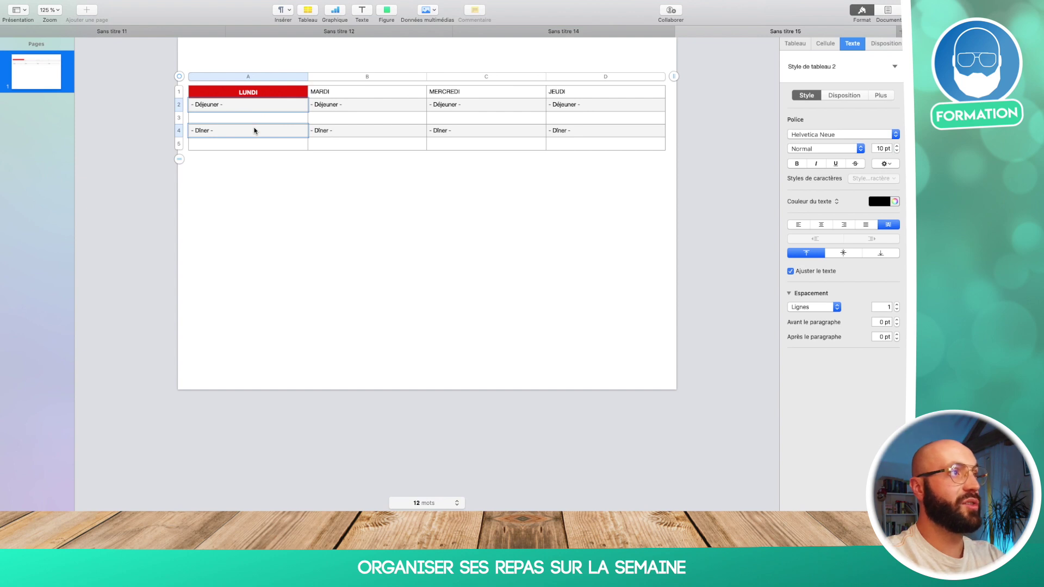
{"action": "left_click", "coordinate": [830, 44]}
{"action": "left_click", "coordinate": [882, 115]}
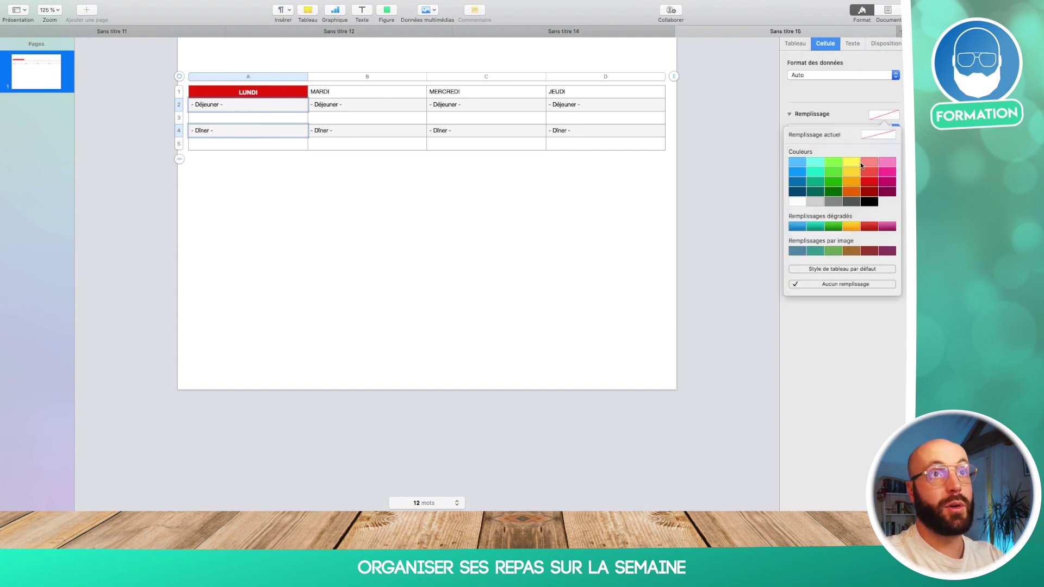
{"action": "left_click", "coordinate": [867, 163]}
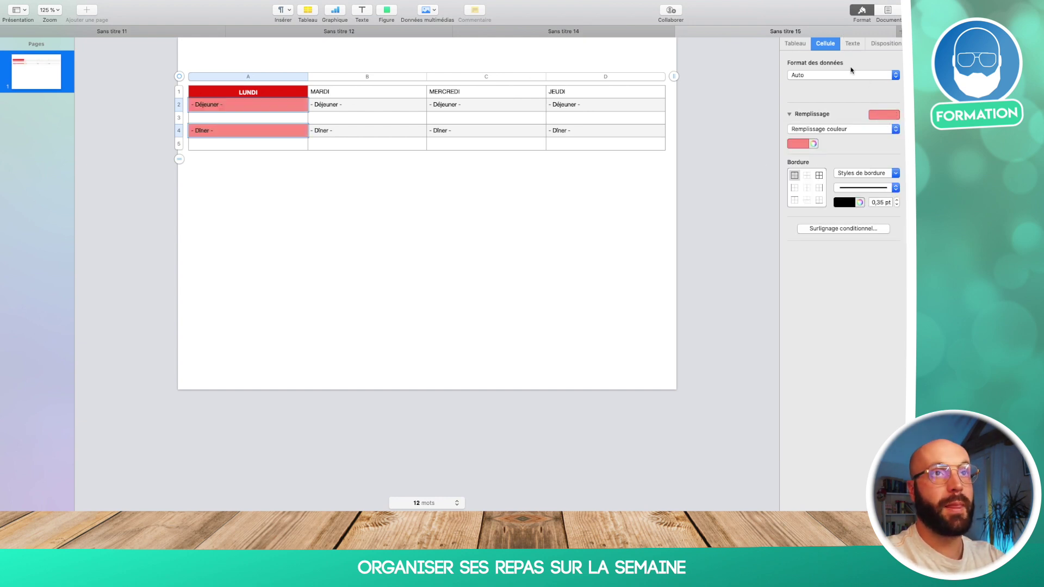
- Centre the LUNDI column's Déjeuner and Dîner labels horizontally and vertically, and set their font to Magnolia Script
{"action": "left_click", "coordinate": [852, 44]}
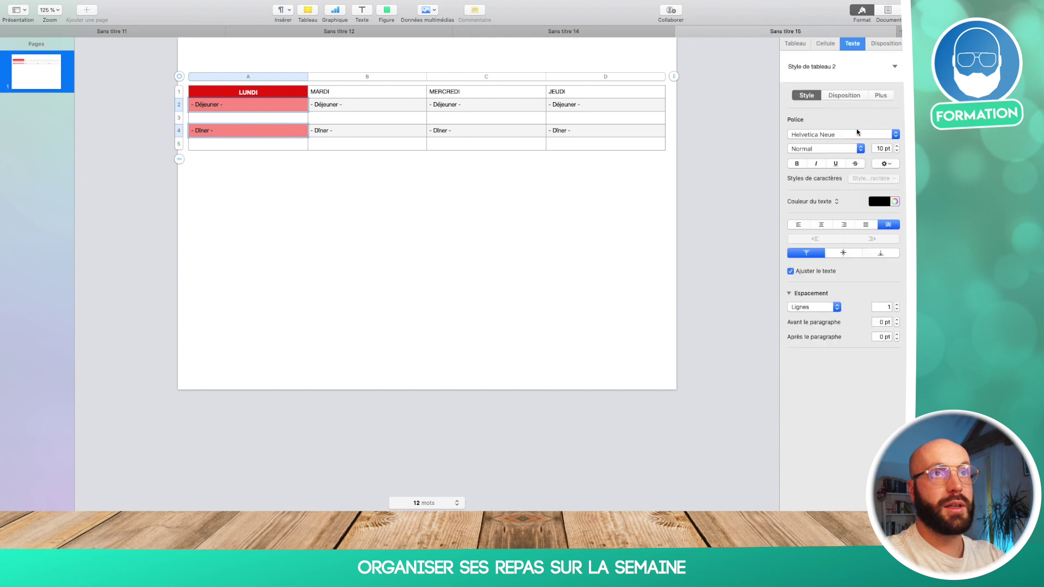
{"action": "left_click", "coordinate": [826, 224]}
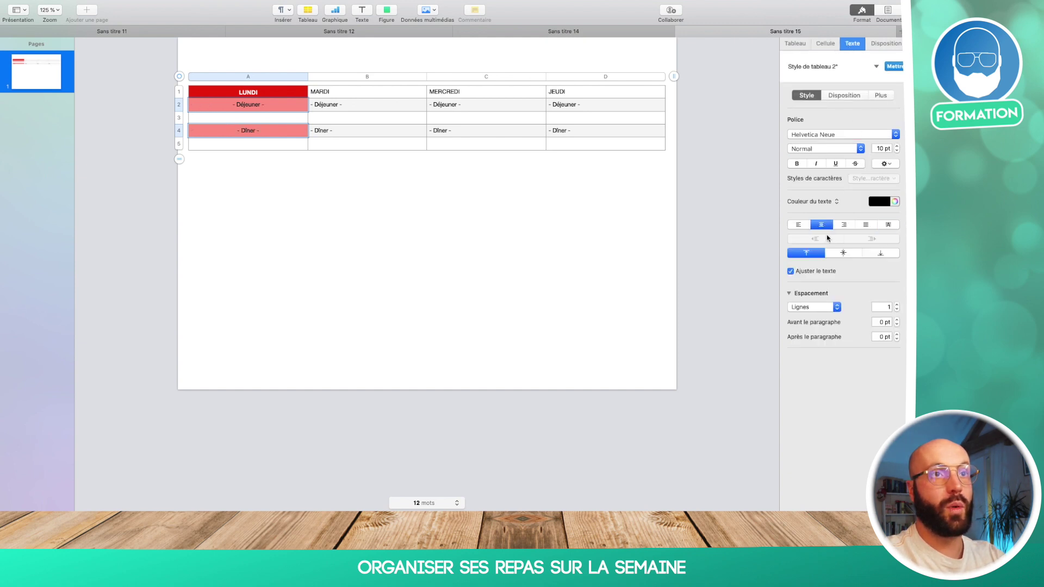
{"action": "left_click", "coordinate": [836, 253]}
{"action": "left_click", "coordinate": [858, 136]}
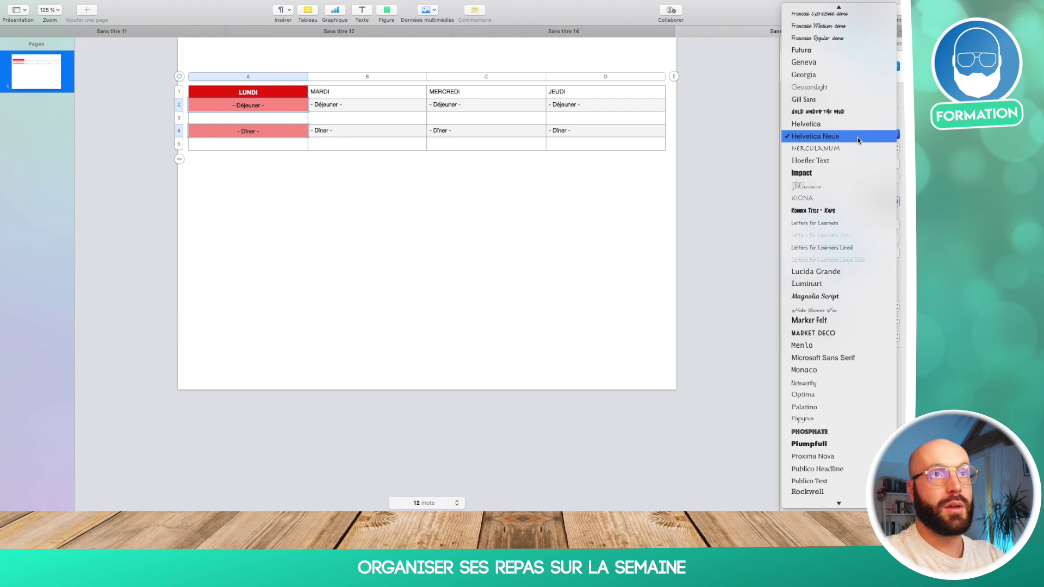
{"action": "left_click", "coordinate": [831, 296]}
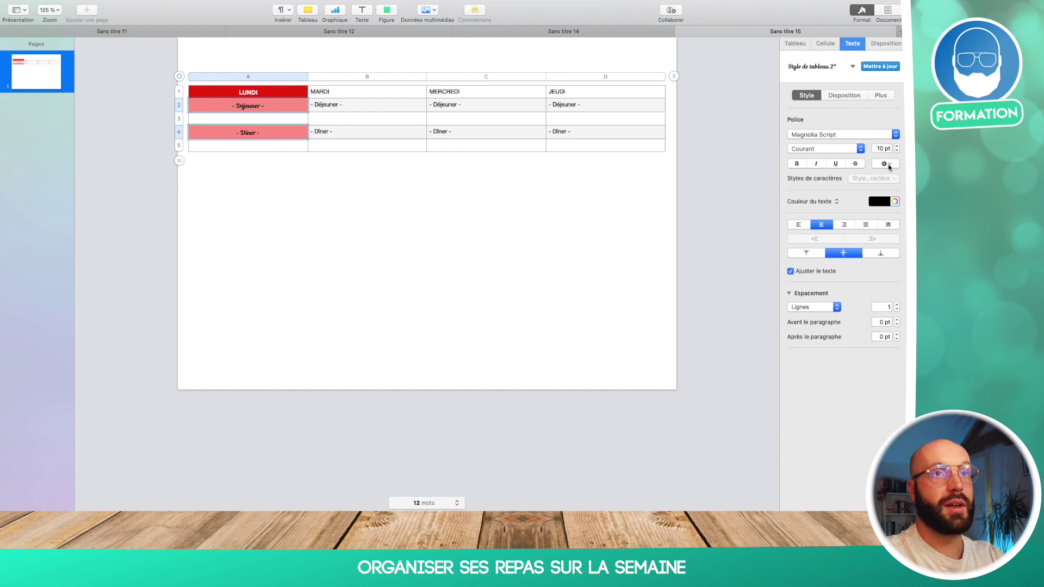
- Set the Déjeuner and Dîner text colour to the red sampled from the LUNDI heading cell, and close the colour picker
{"action": "left_click", "coordinate": [882, 207]}
{"action": "left_click", "coordinate": [890, 195]}
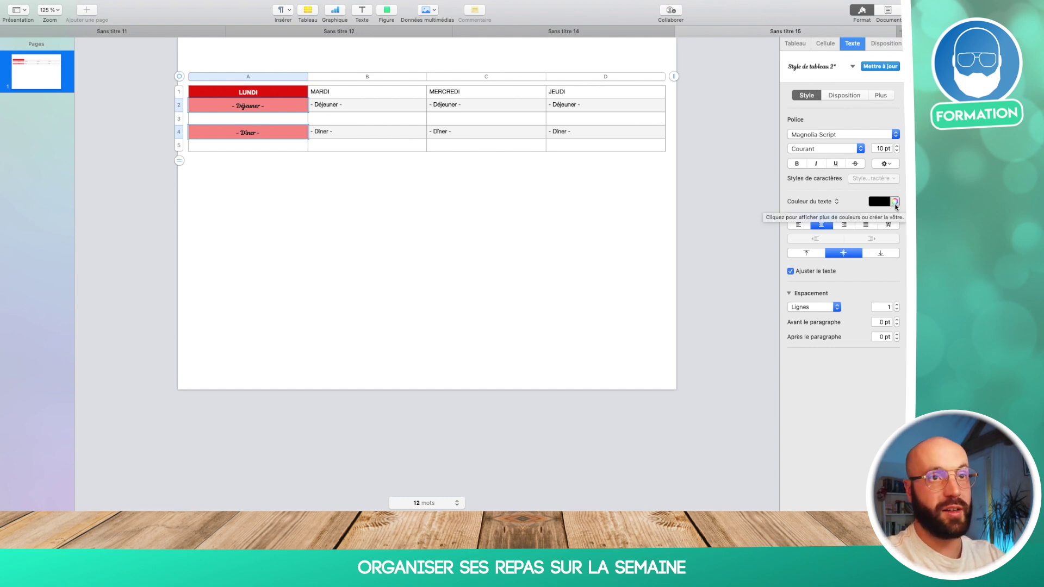
{"action": "left_click", "coordinate": [895, 203]}
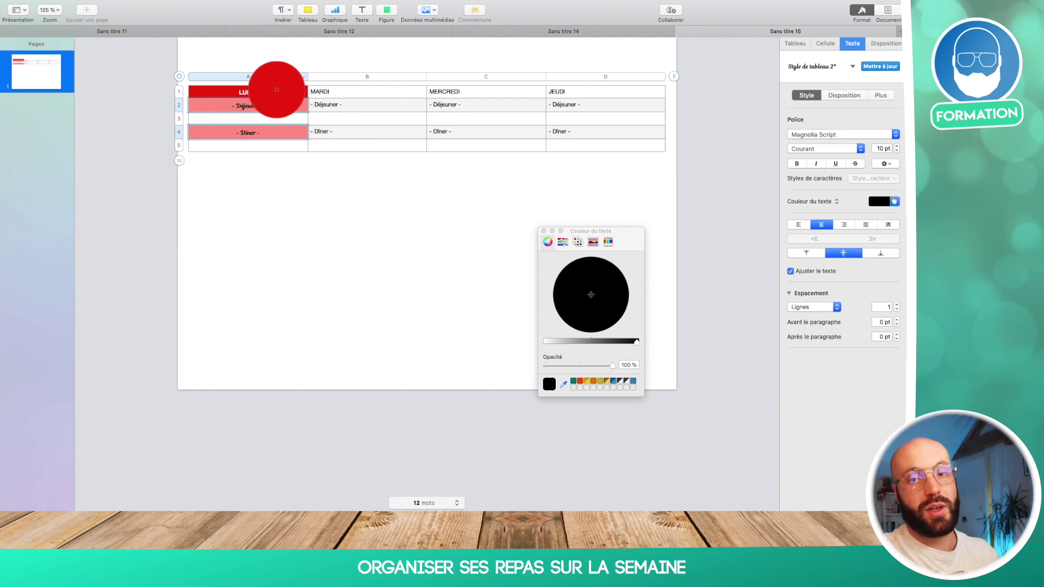
{"action": "left_click", "coordinate": [277, 90]}
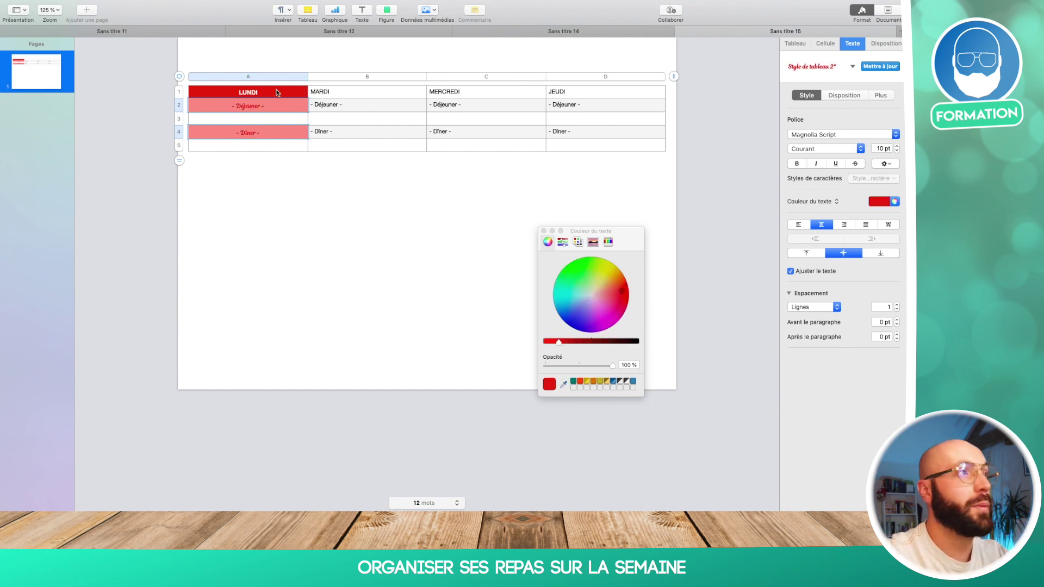
{"action": "left_click", "coordinate": [291, 112]}
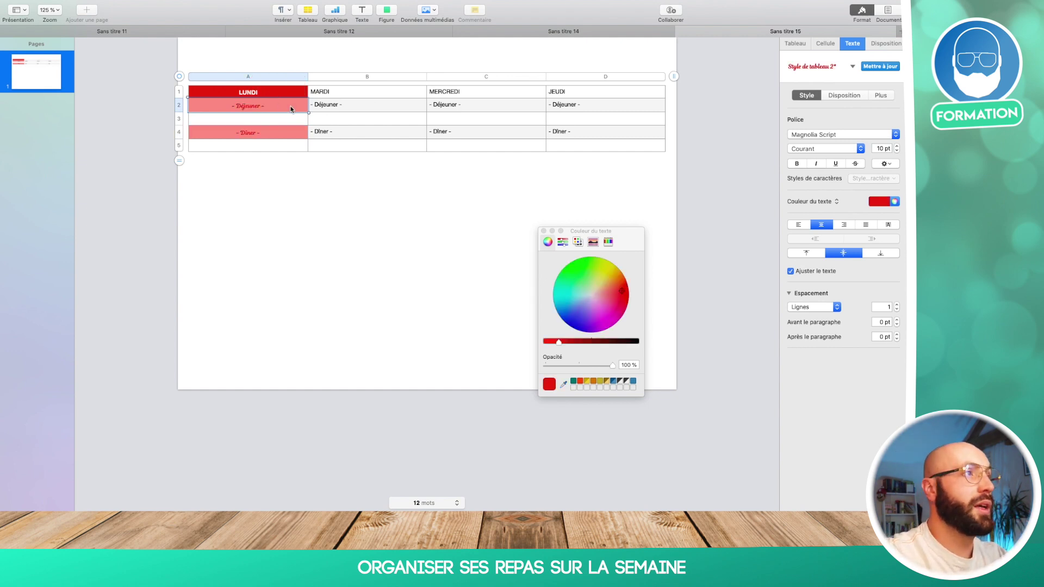
{"action": "left_click", "coordinate": [296, 134], "text": "super"}
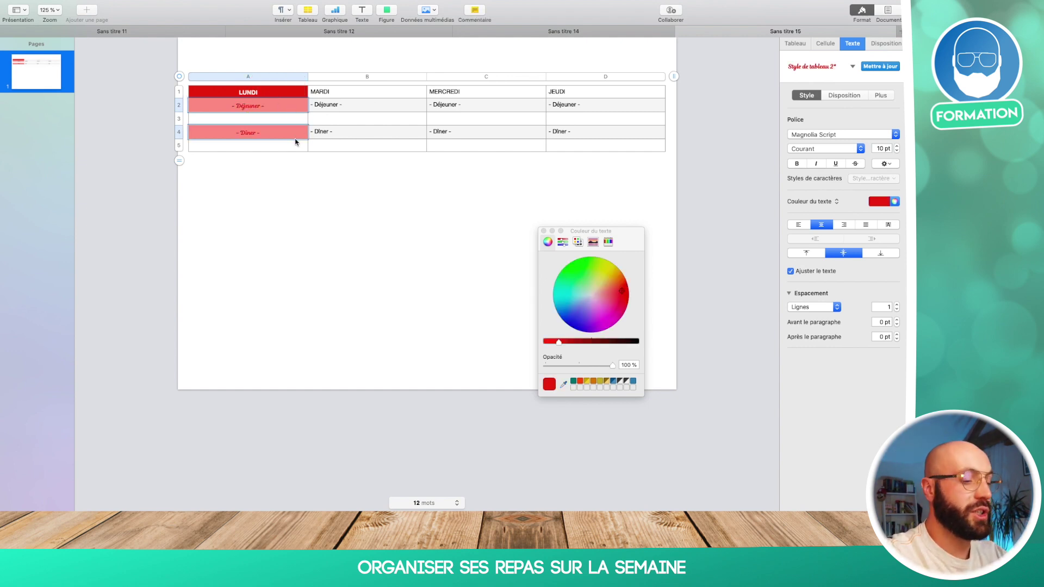
{"action": "left_click", "coordinate": [543, 231]}
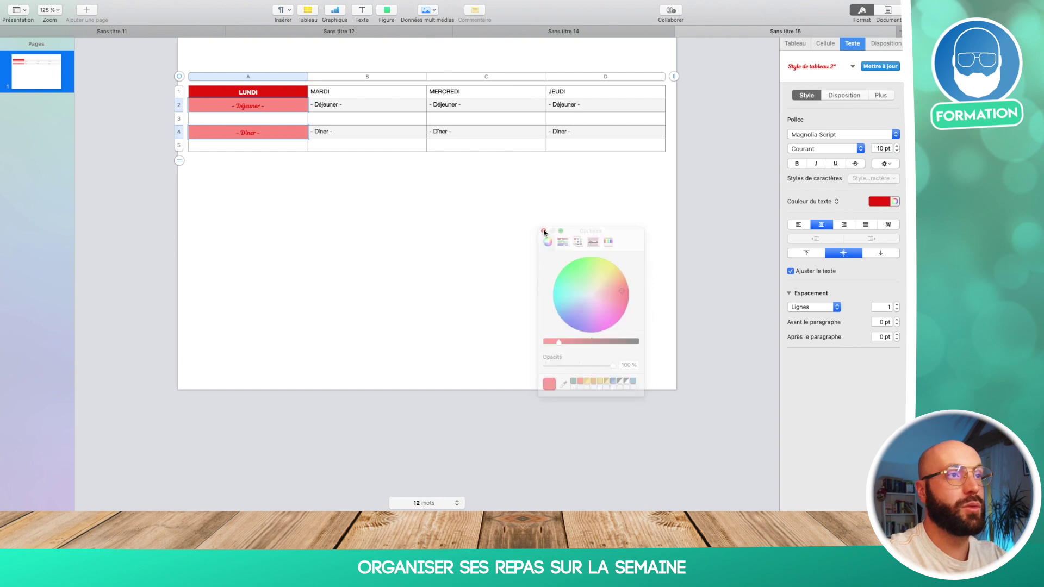
- Reduce the fill opacity of the LUNDI column's Déjeuner and Dîner cells to 21 % and deselect them
{"action": "left_click", "coordinate": [825, 43]}
{"action": "left_click", "coordinate": [813, 144]}
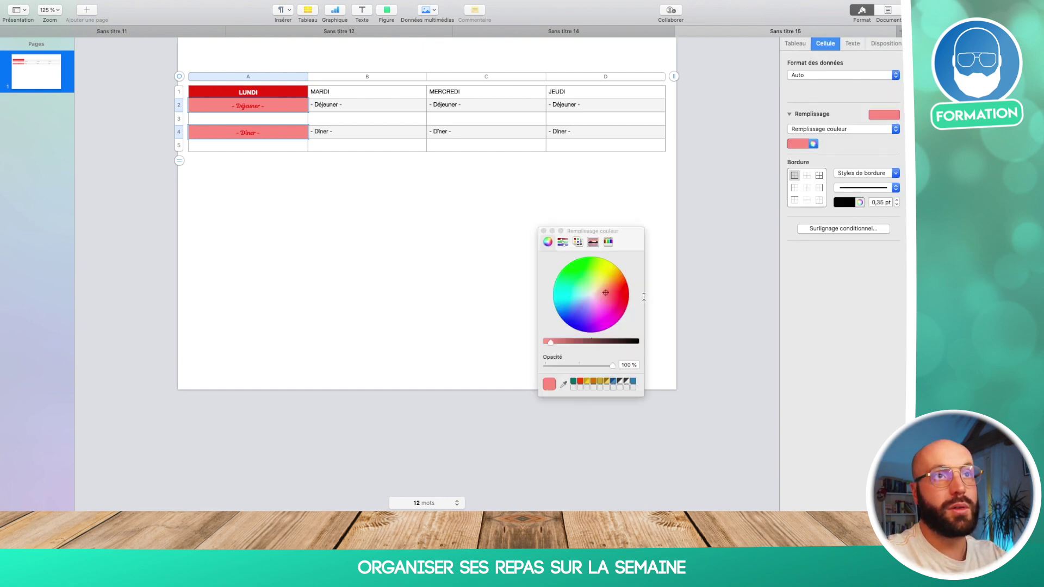
{"action": "left_click_drag", "start_coordinate": [612, 365], "coordinate": [559, 366]}
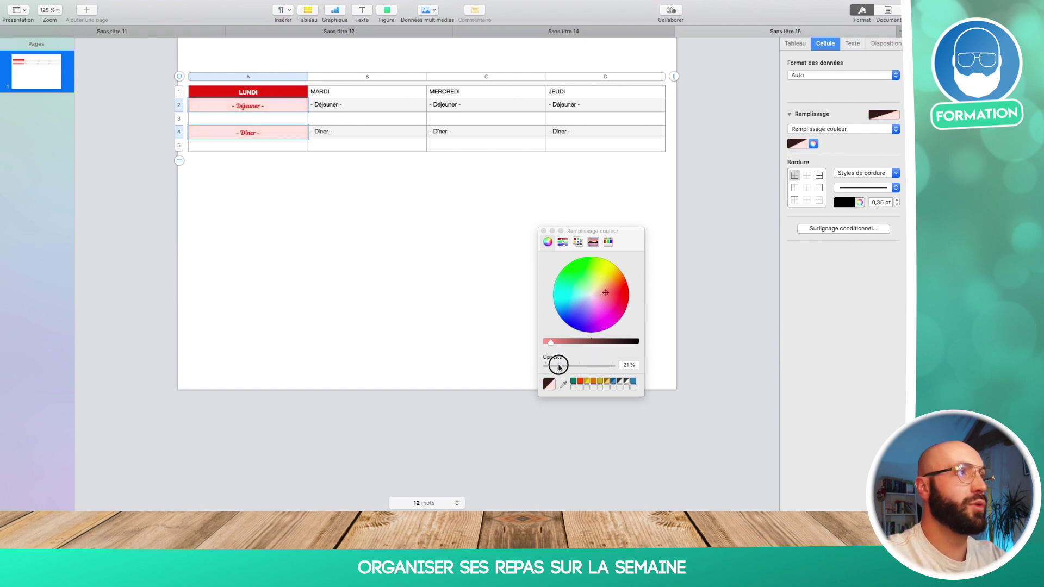
{"action": "left_click", "coordinate": [283, 132]}
{"action": "left_click", "coordinate": [282, 153]}
{"action": "left_click", "coordinate": [283, 121]}
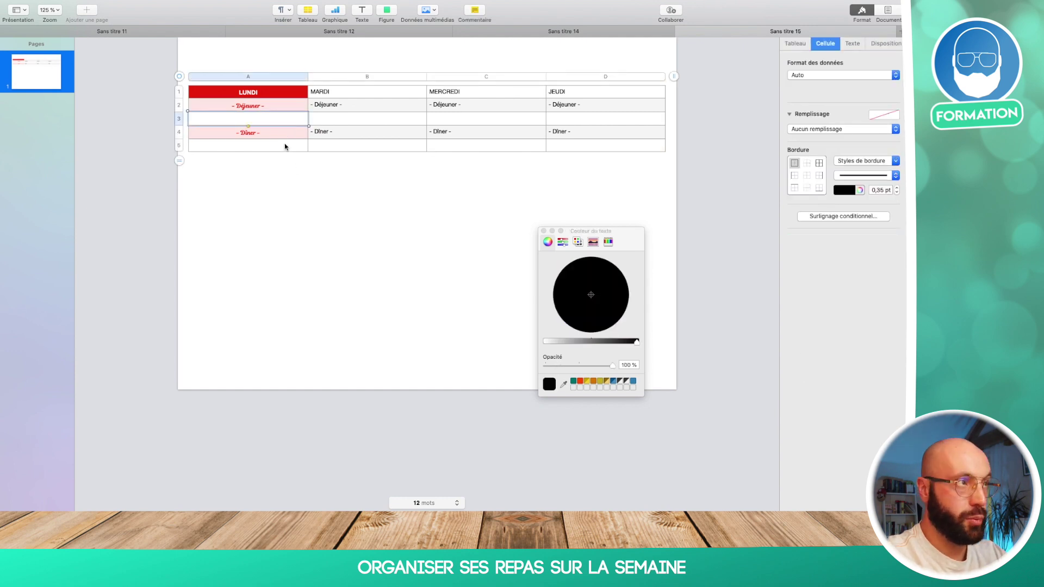
- Increase the height of the empty rows beneath the Déjeuner and Dîner rows equally, and close the colour picker
{"action": "left_click", "coordinate": [284, 146], "text": "super"}
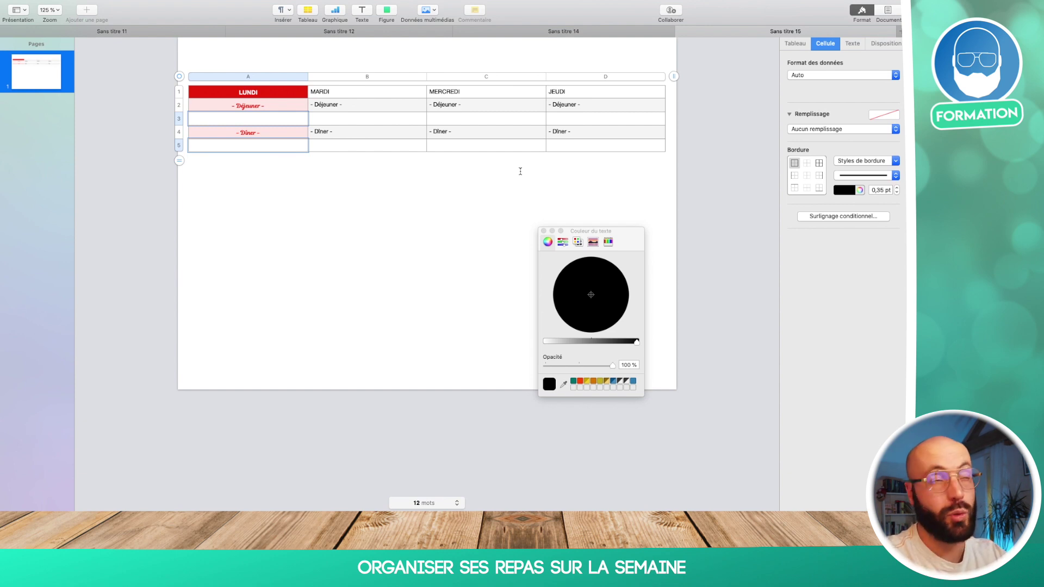
{"action": "left_click", "coordinate": [800, 46]}
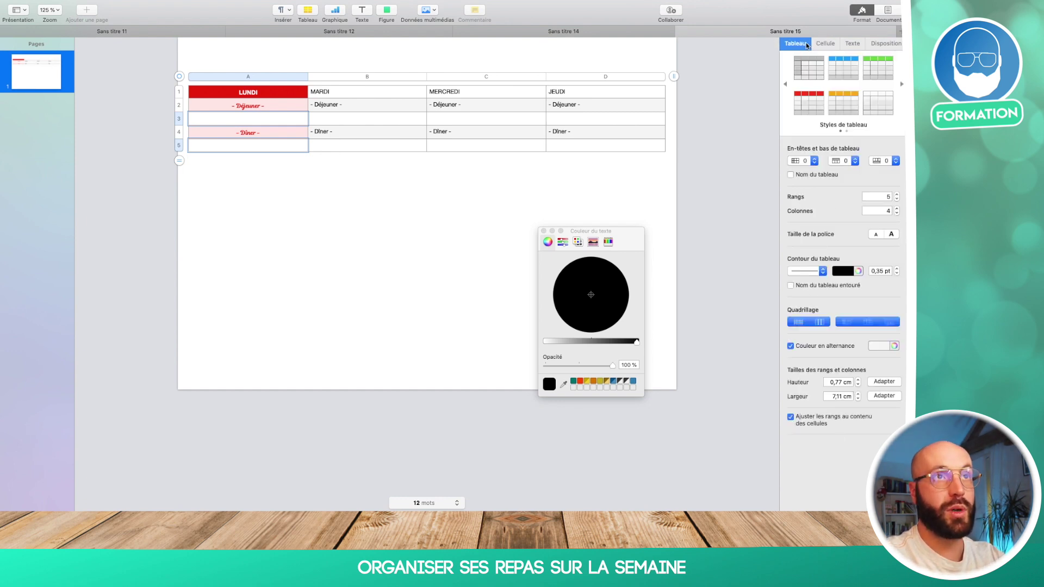
{"action": "left_click", "coordinate": [859, 380]}
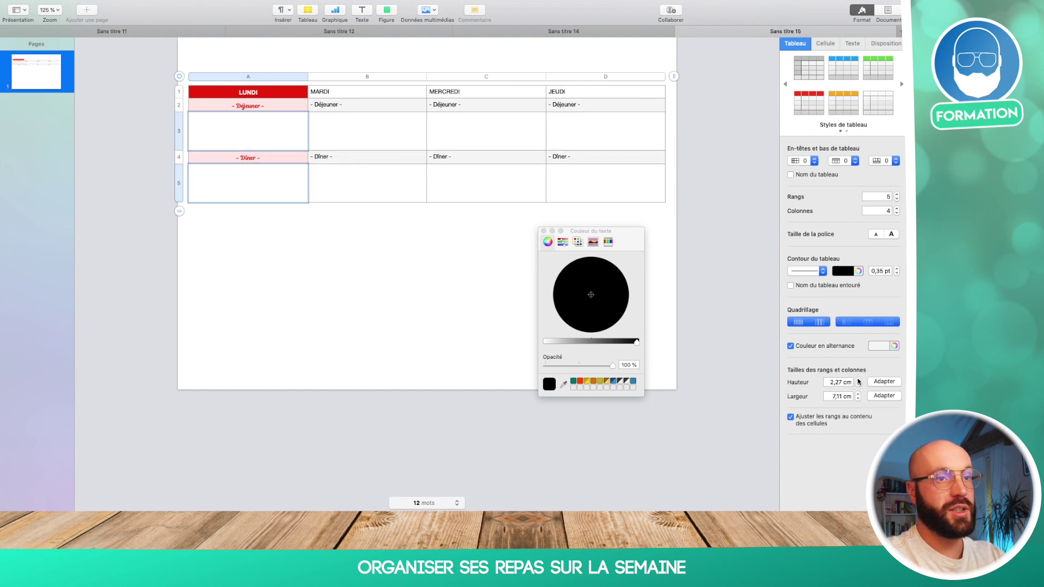
{"action": "left_click", "coordinate": [721, 289]}
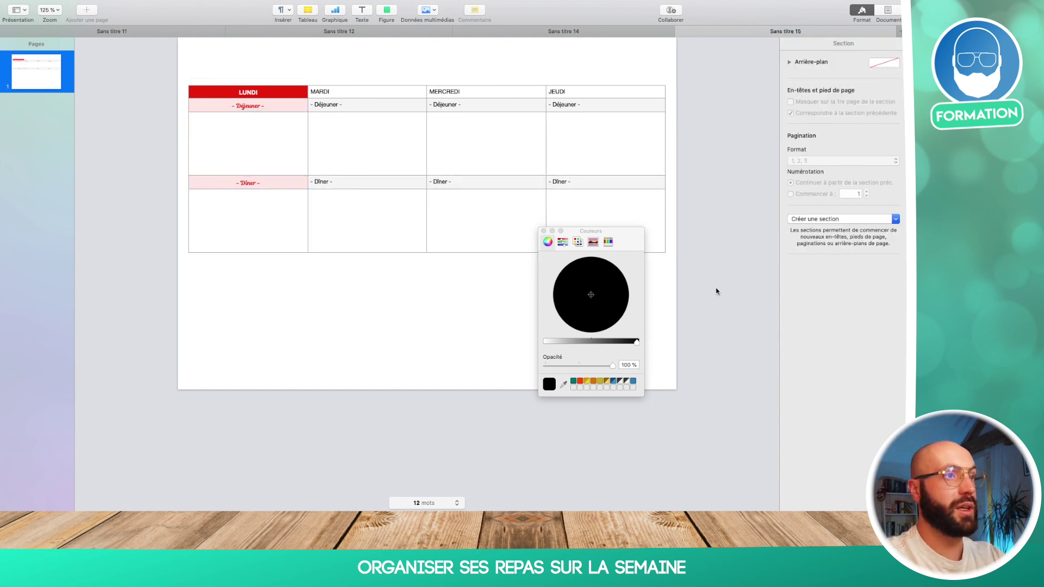
{"action": "left_click", "coordinate": [544, 231]}
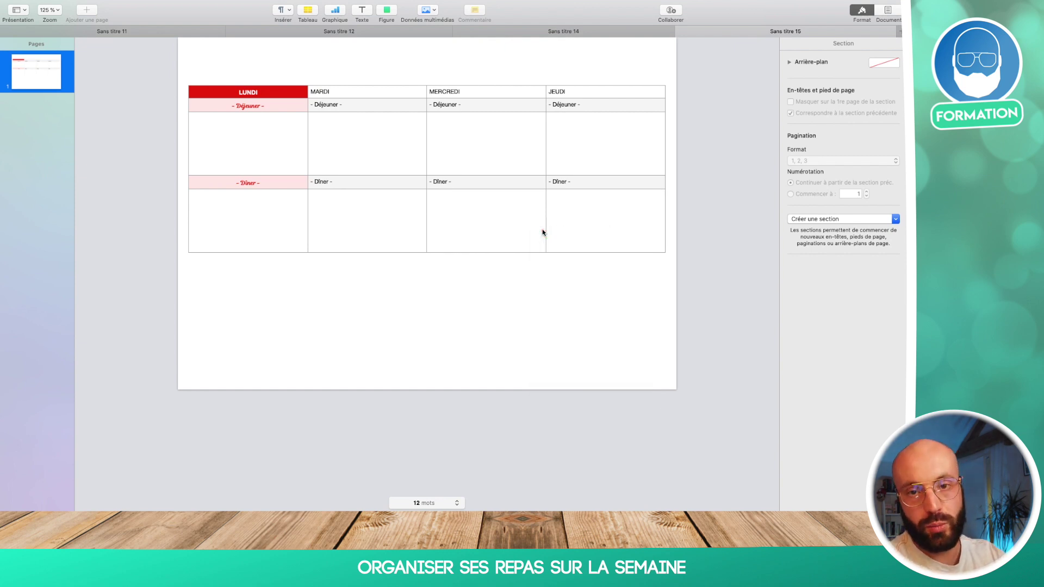
- Copy the LUNDI heading cell's style onto the MARDI, MERCREDI and JEUDI heading cells
{"action": "left_click", "coordinate": [277, 101]}
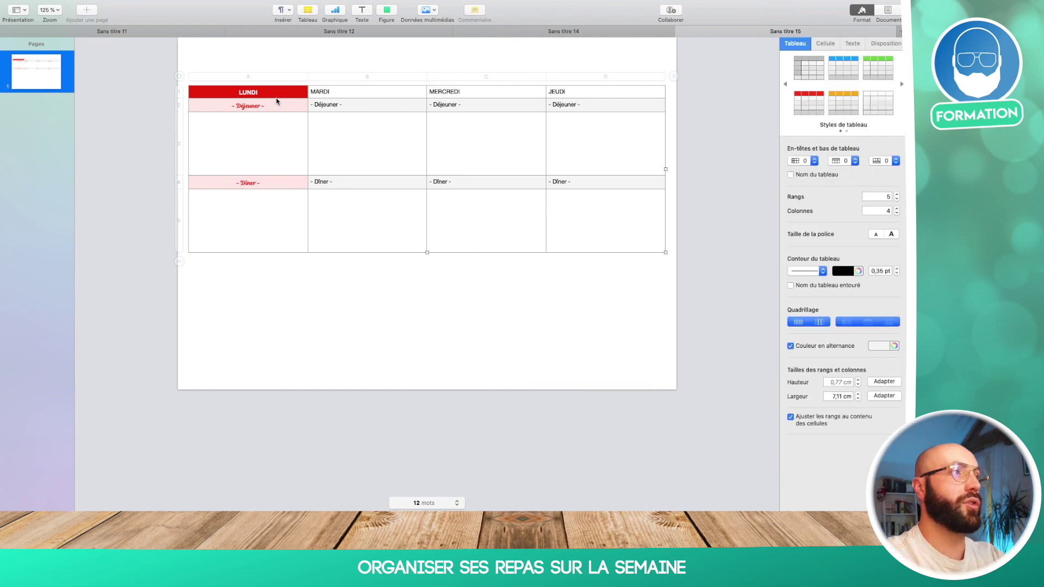
{"action": "left_click", "coordinate": [289, 95]}
{"action": "left_click", "coordinate": [327, 95]}
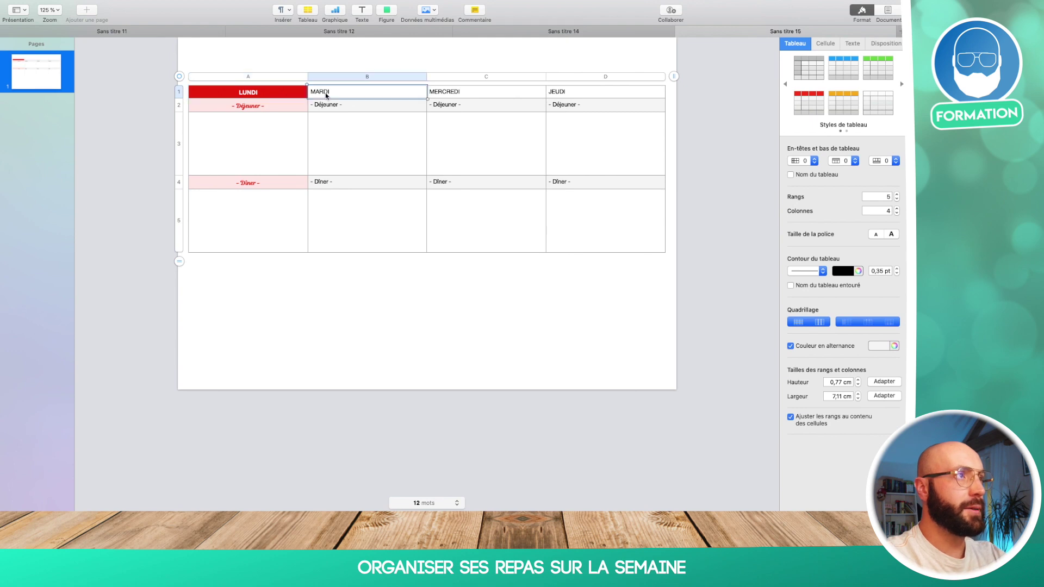
{"action": "left_click", "coordinate": [281, 92]}
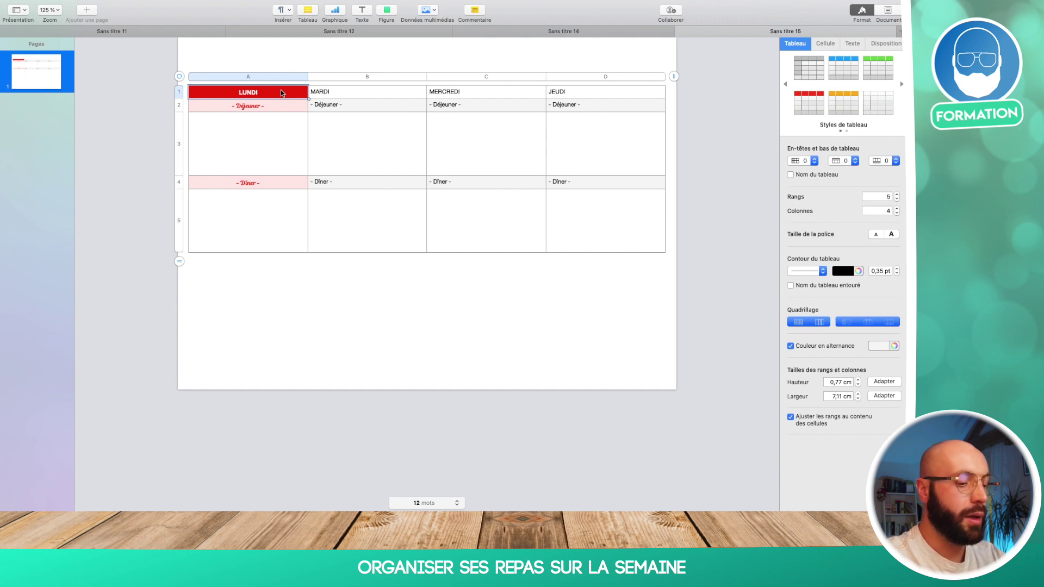
{"action": "left_click", "coordinate": [374, 100]}
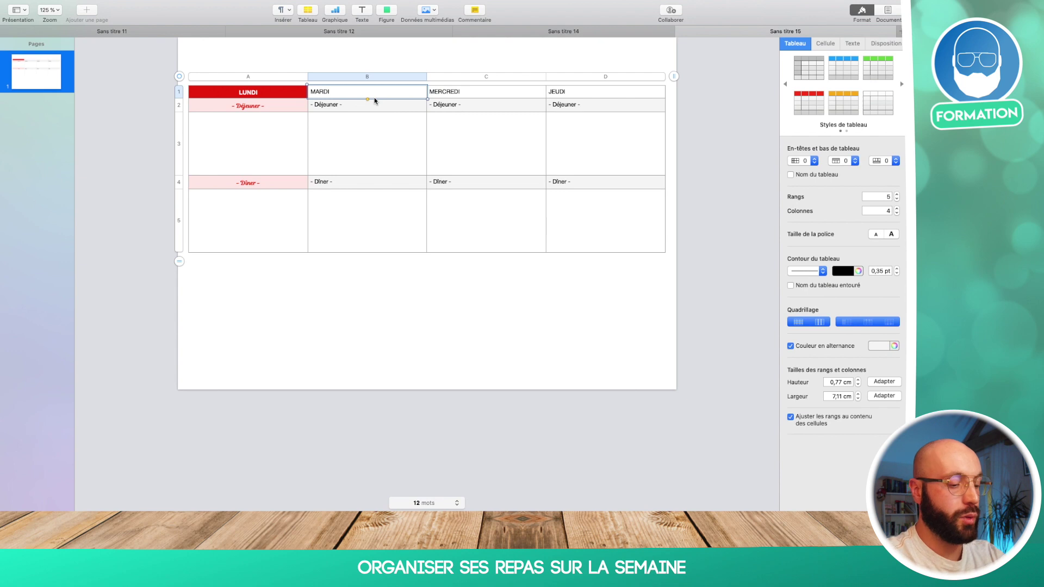
{"action": "key", "text": "super+alt+v"}
{"action": "left_click", "coordinate": [435, 90]}
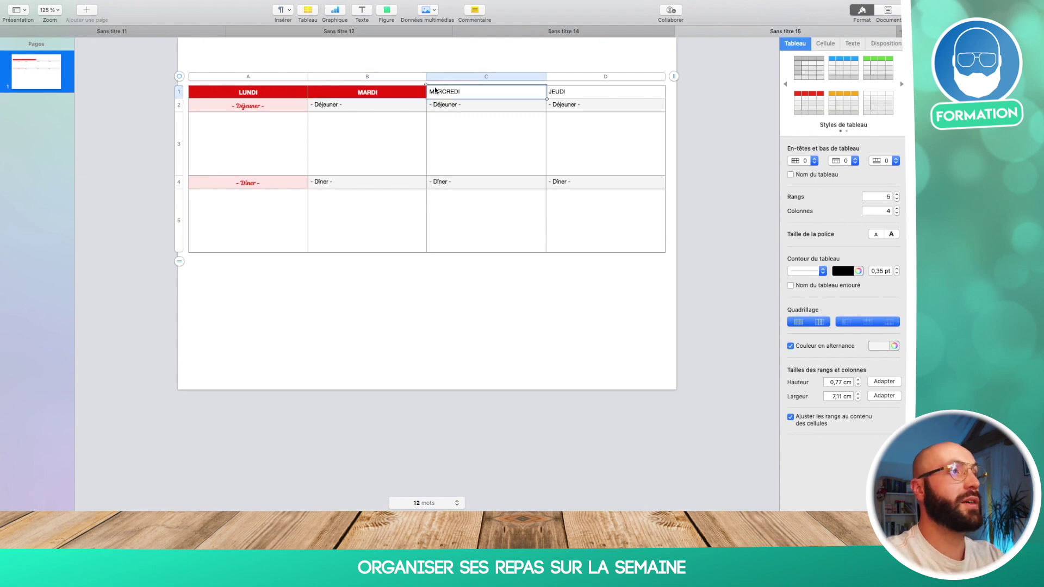
{"action": "key", "text": "super+alt+v"}
{"action": "left_click", "coordinate": [562, 97]}
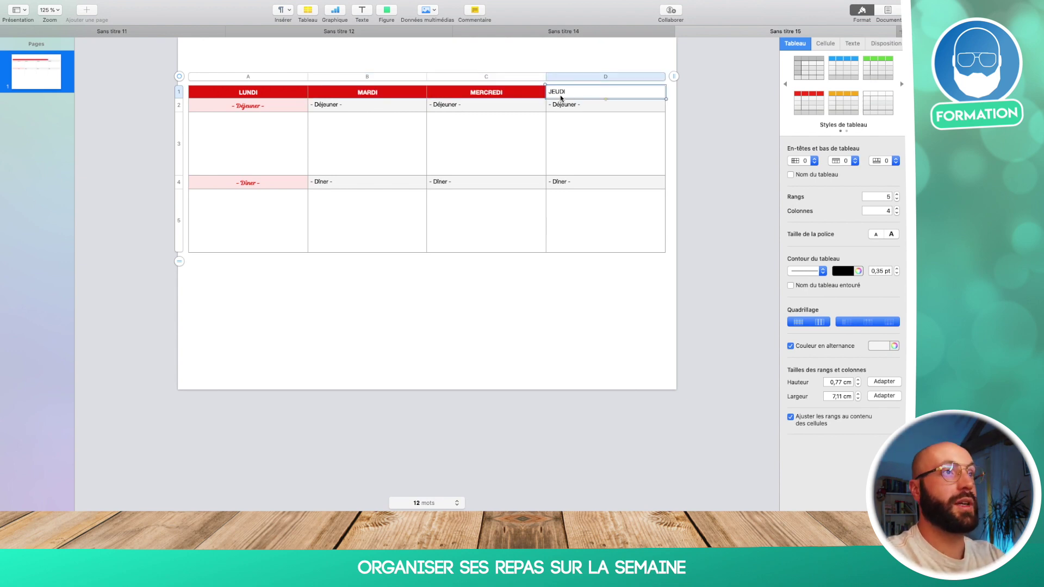
{"action": "key", "text": "super+alt+v"}
- Copy the style of all five cells in the LUNDI column
{"action": "left_click", "coordinate": [213, 92]}
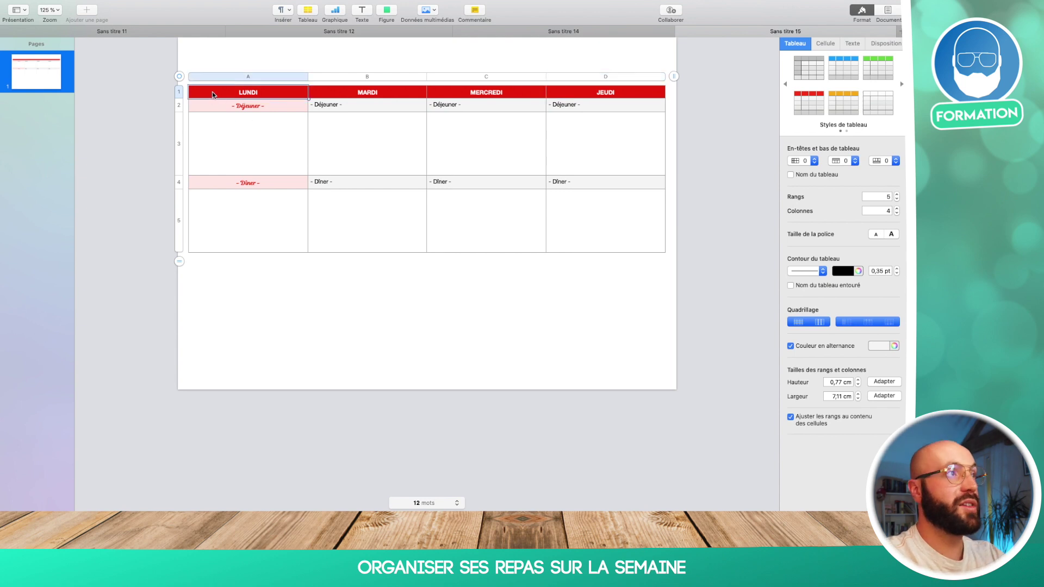
{"action": "key", "text": "shift+Down"}
{"action": "key", "text": "shift+Down"}
{"action": "key", "text": "shift+Down"}
{"action": "key", "text": "shift+Down"}
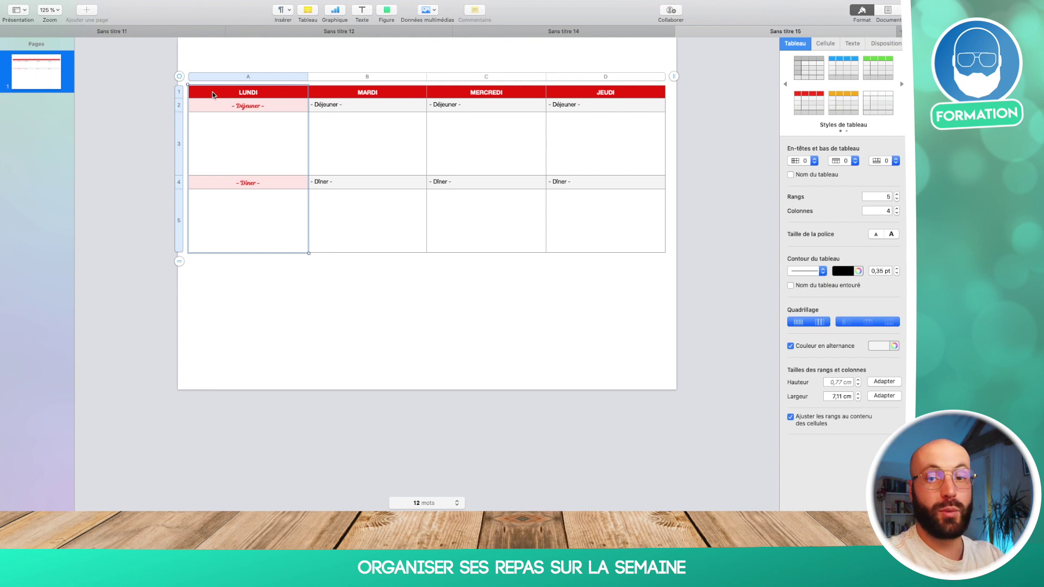
{"action": "left_click", "coordinate": [345, 98]}
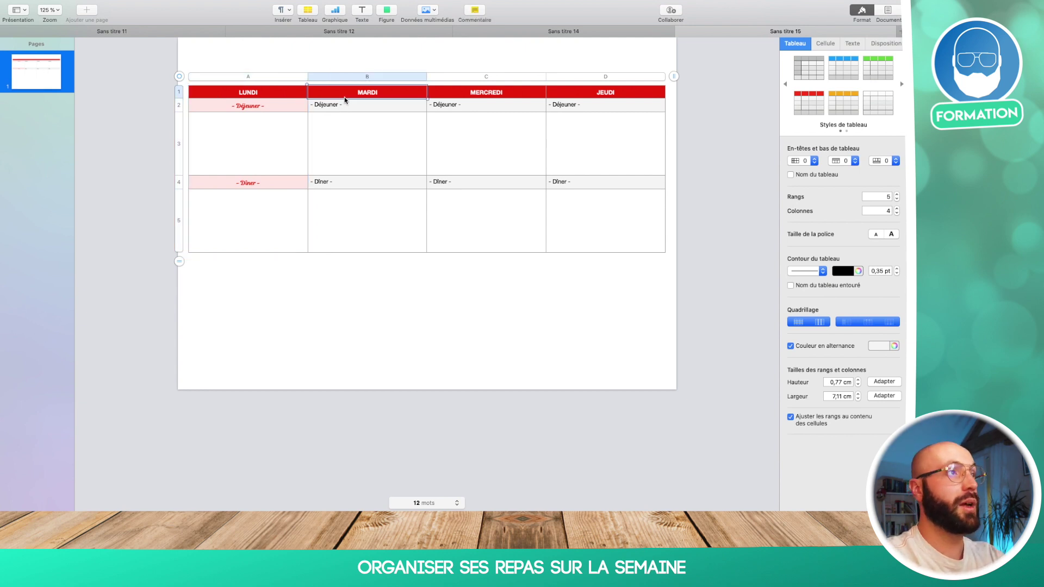
{"action": "key", "text": "shift+Right"}
{"action": "key", "text": "shift+Down"}
{"action": "key", "text": "shift+Down"}
{"action": "key", "text": "shift+Down"}
{"action": "key", "text": "shift+Right"}
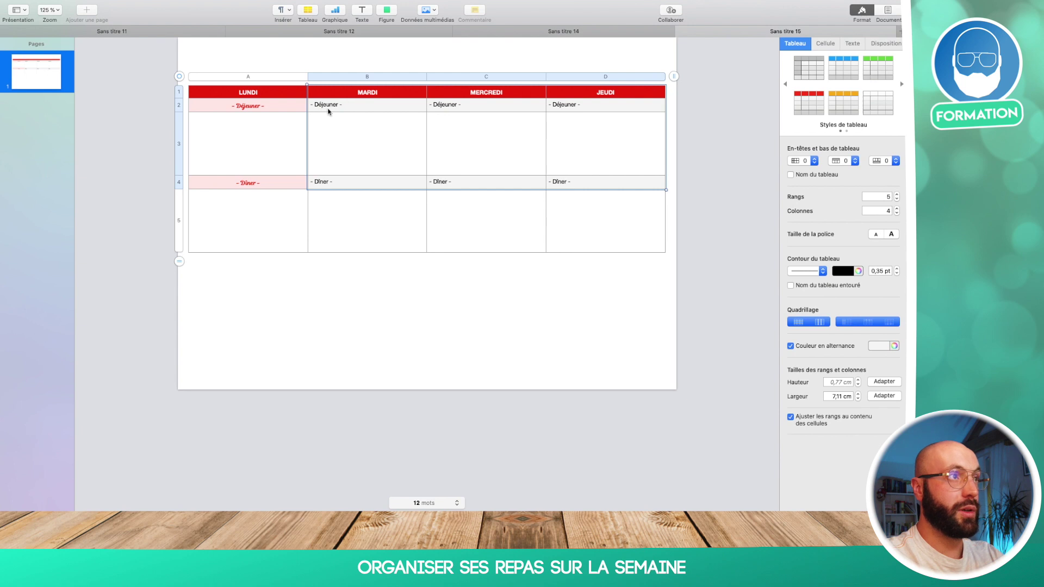
{"action": "left_click", "coordinate": [364, 140]}
- Paste the LUNDI column's style onto the full MARDI, MERCREDI and JEUDI columns, and deselect the table
{"action": "left_click", "coordinate": [279, 102]}
{"action": "left_click", "coordinate": [354, 94]}
{"action": "key", "text": "shift+Down"}
{"action": "key", "text": "shift+Down"}
{"action": "key", "text": "shift+Down"}
{"action": "key", "text": "shift+Down"}
{"action": "key", "text": "super+alt+v"}
{"action": "left_click", "coordinate": [490, 78]}
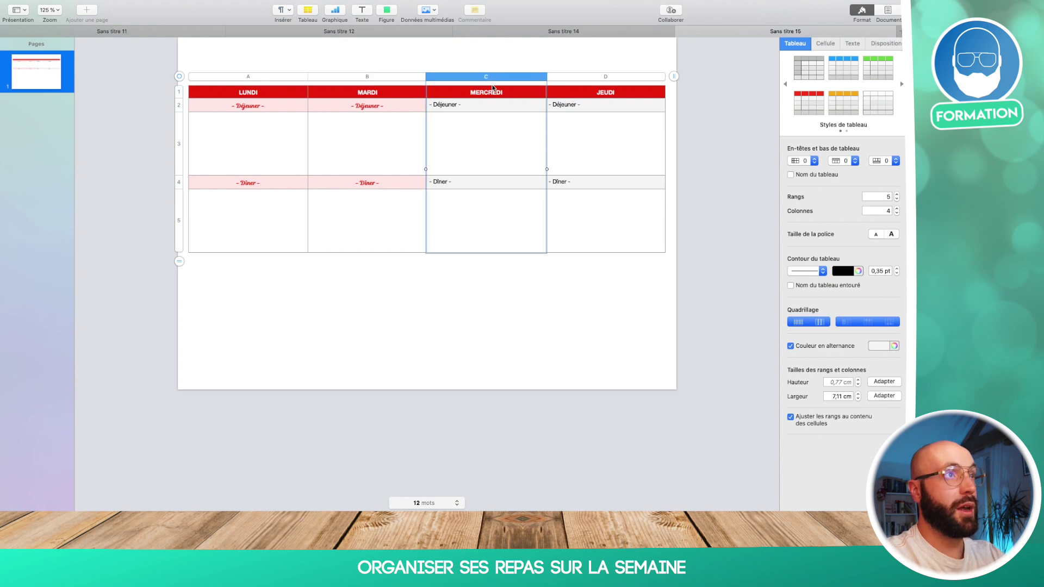
{"action": "key", "text": "shift+Right"}
{"action": "key", "text": "super+alt+v"}
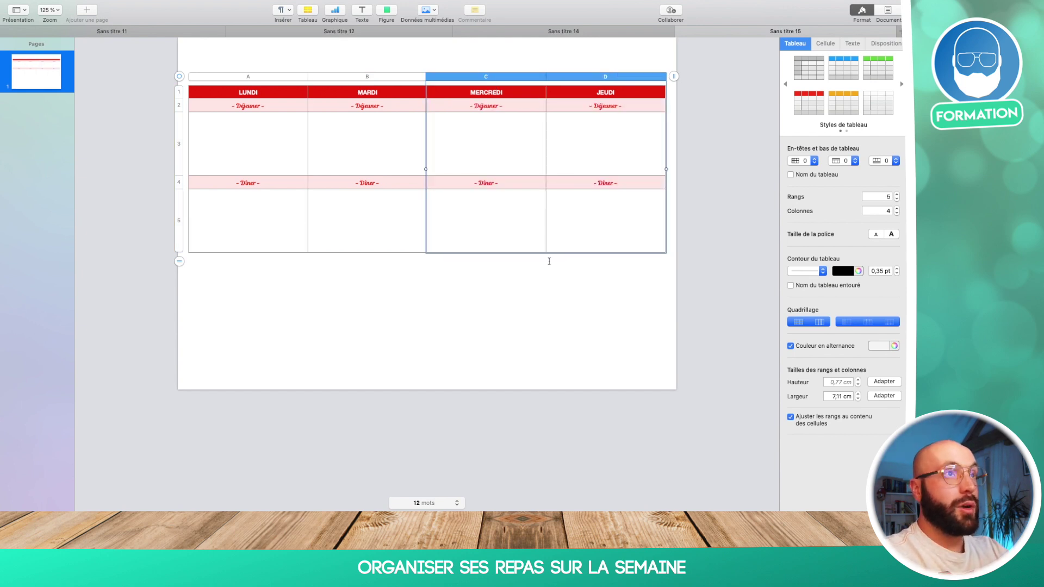
{"action": "left_click", "coordinate": [547, 347]}
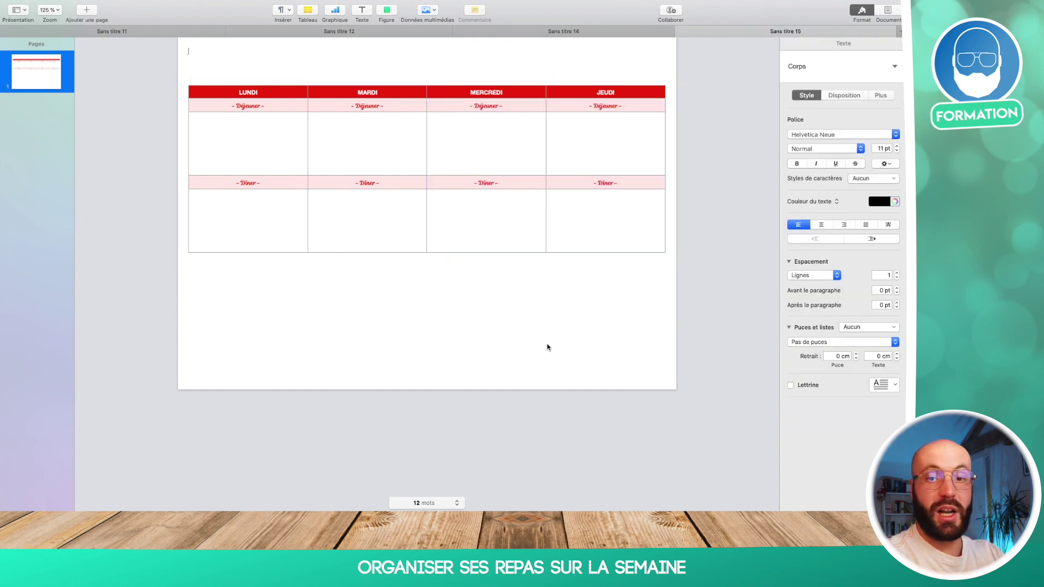
- Fill the MARDI heading cell with the medium green from the preset colours
{"action": "left_click", "coordinate": [386, 91]}
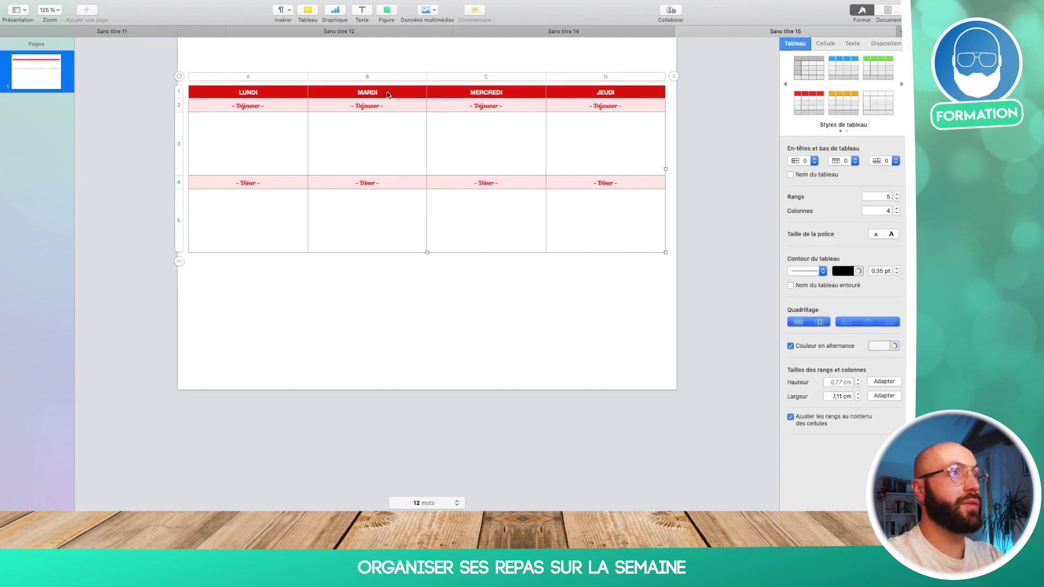
{"action": "left_click", "coordinate": [825, 43]}
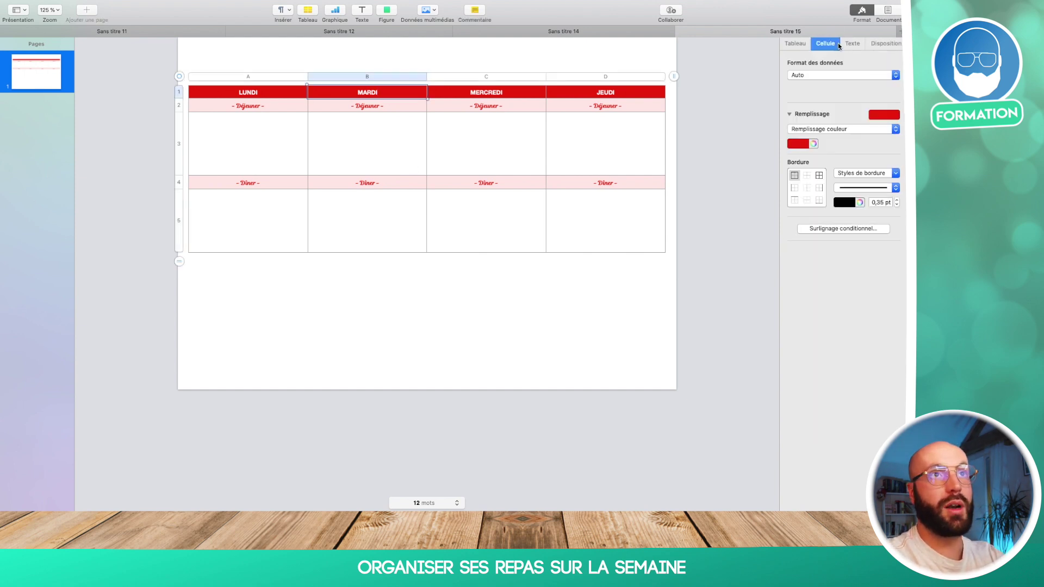
{"action": "left_click", "coordinate": [890, 119]}
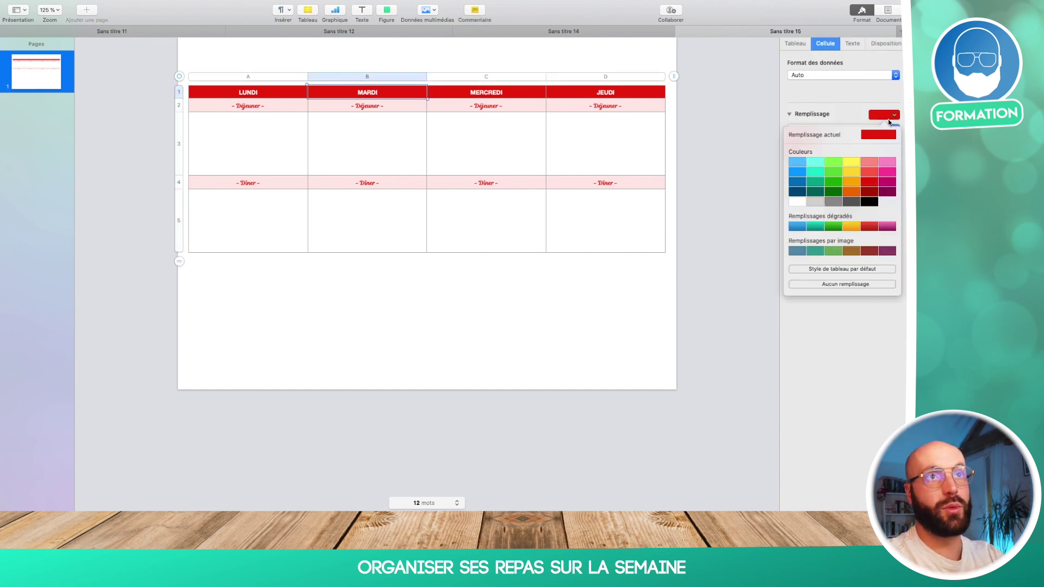
{"action": "left_click", "coordinate": [833, 191]}
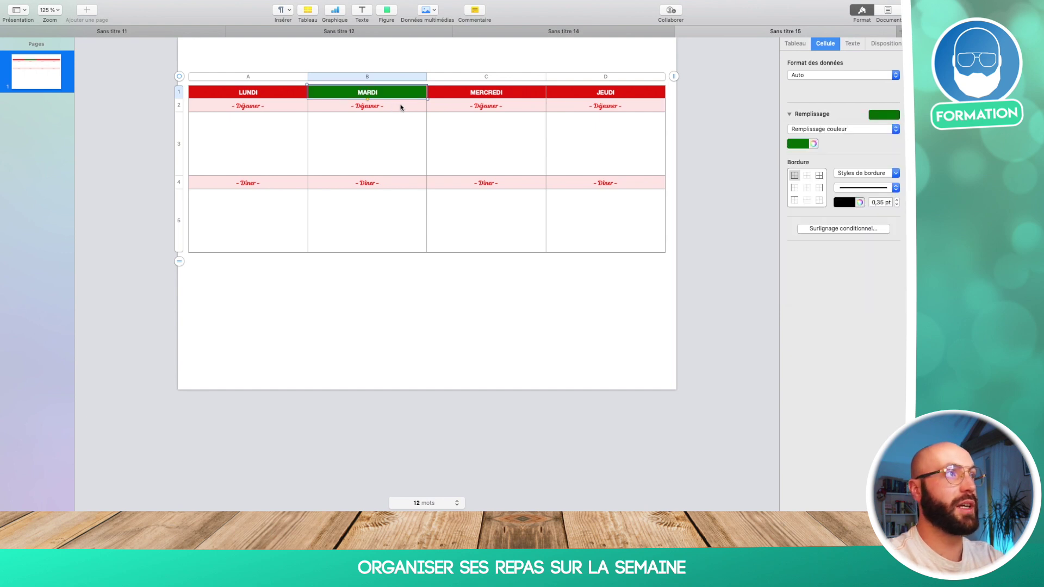
{"action": "left_click", "coordinate": [885, 117]}
{"action": "left_click", "coordinate": [834, 181]}
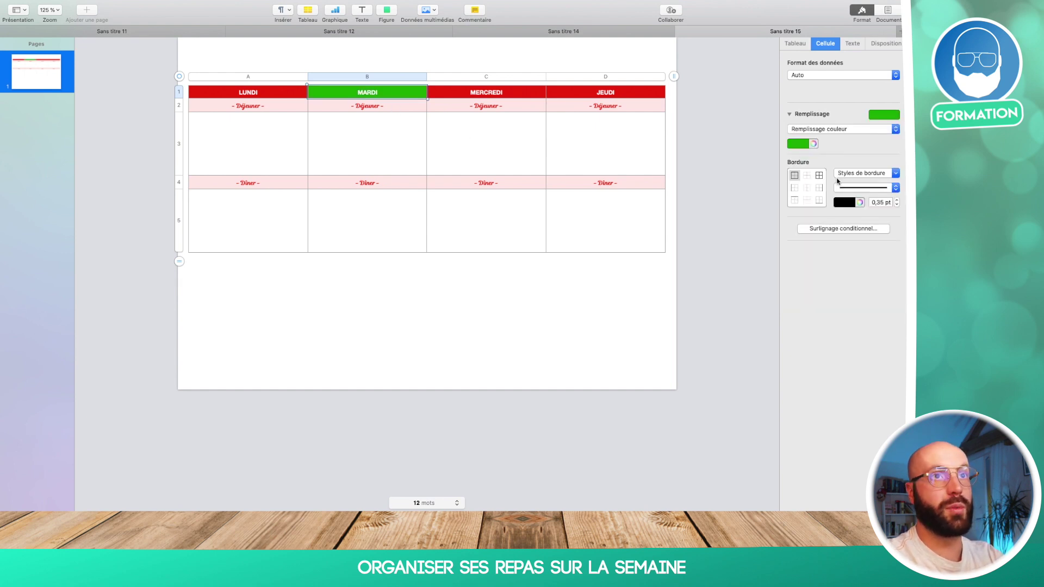
{"action": "left_click", "coordinate": [694, 167]}
- Fill the MARDI column's Déjeuner and Dîner cells with bright green at 18 % opacity
{"action": "left_click", "coordinate": [393, 107]}
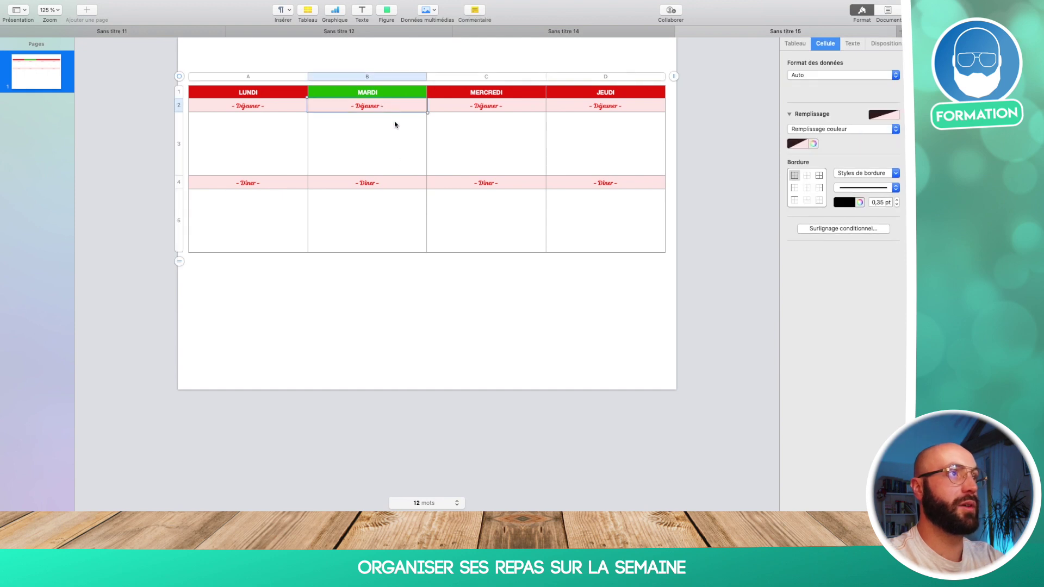
{"action": "left_click", "coordinate": [395, 185], "text": "super"}
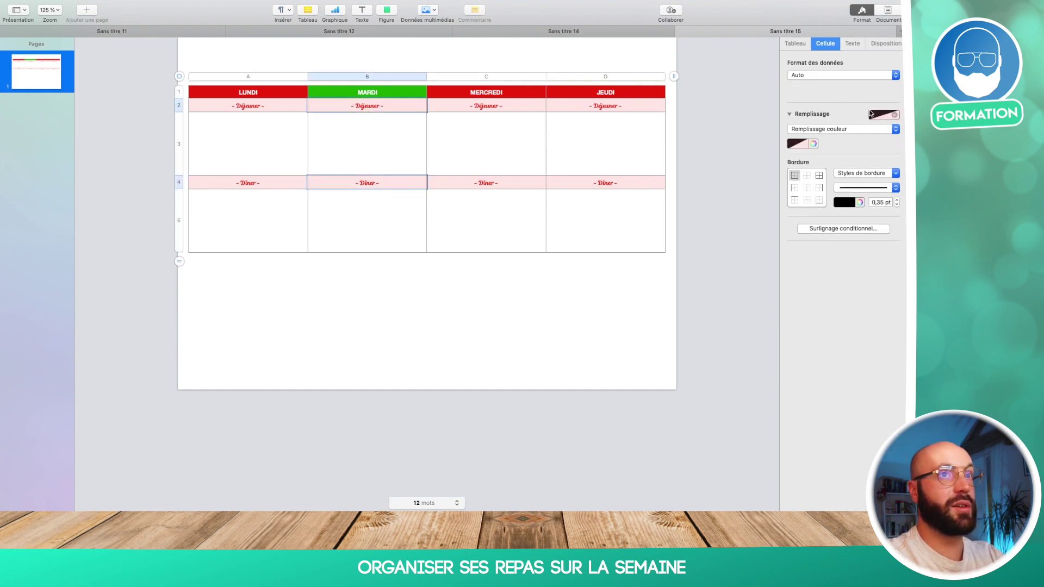
{"action": "left_click", "coordinate": [884, 115]}
{"action": "left_click", "coordinate": [834, 177]}
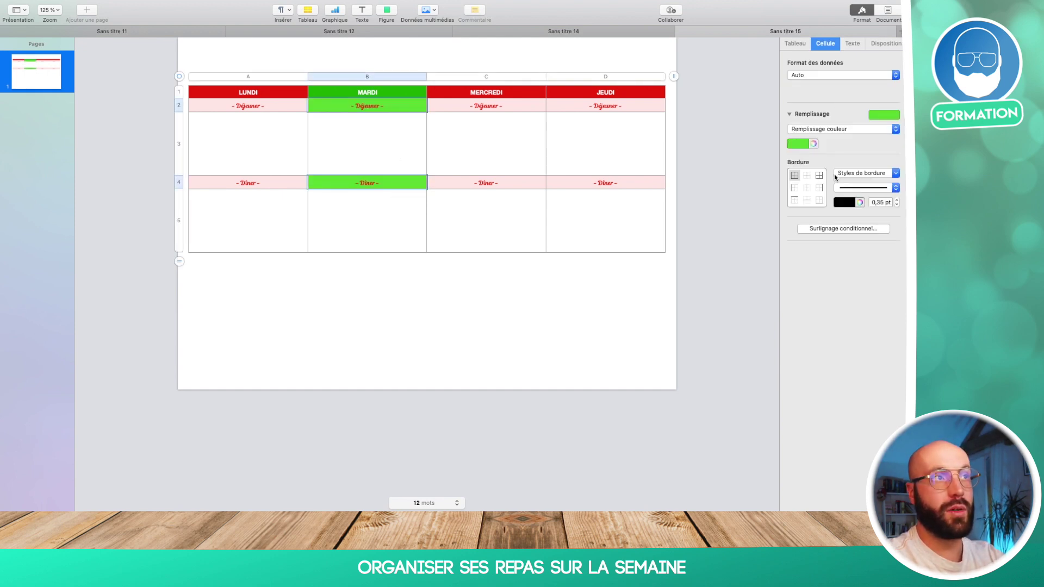
{"action": "left_click", "coordinate": [813, 144]}
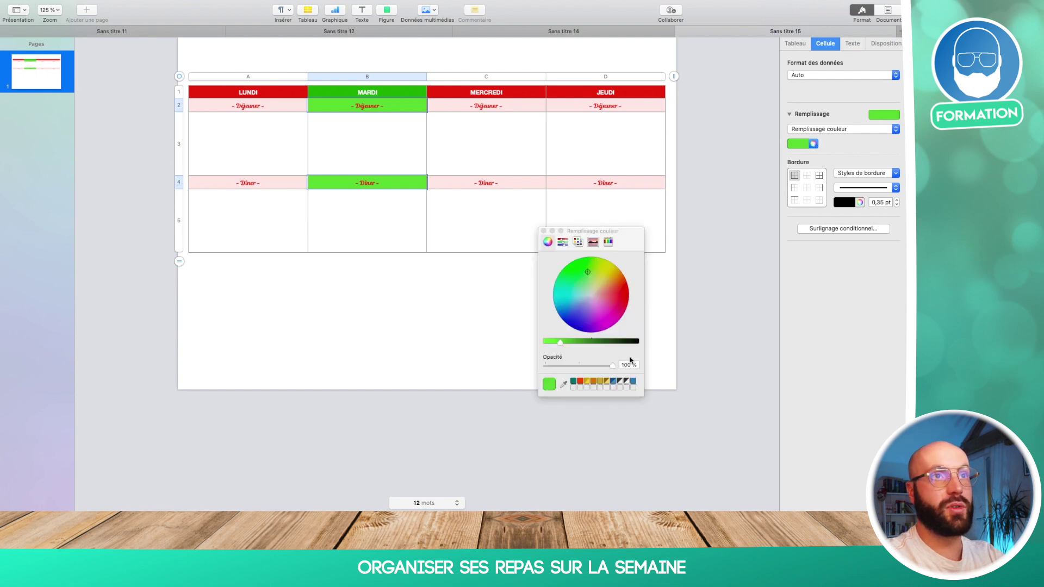
{"action": "left_click_drag", "start_coordinate": [613, 370], "coordinate": [558, 367]}
- Set the MARDI column's Déjeuner and Dîner text colour to the green sampled from its heading cell, and close the colour picker
{"action": "left_click", "coordinate": [853, 43]}
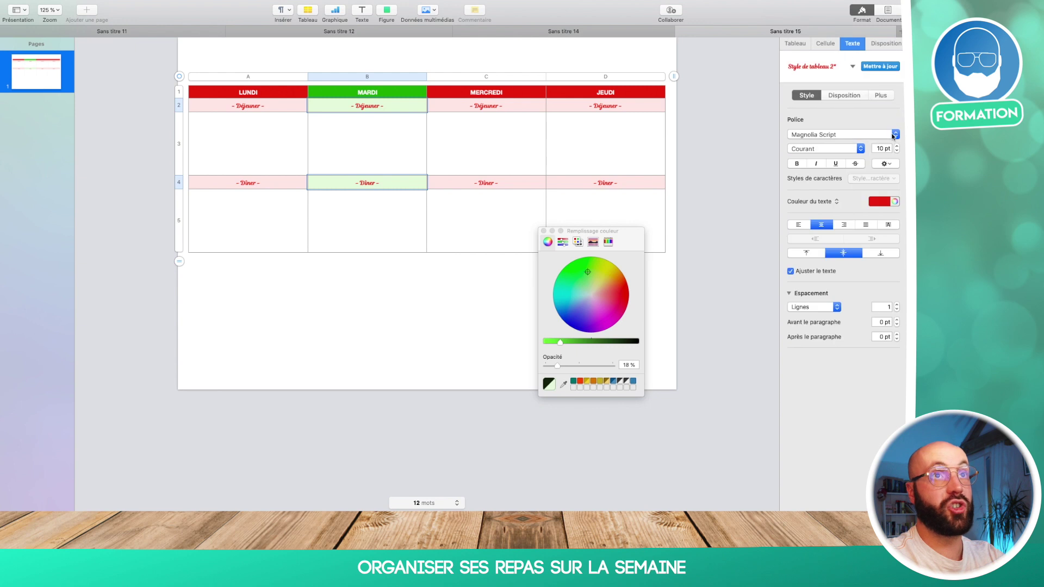
{"action": "left_click", "coordinate": [896, 202]}
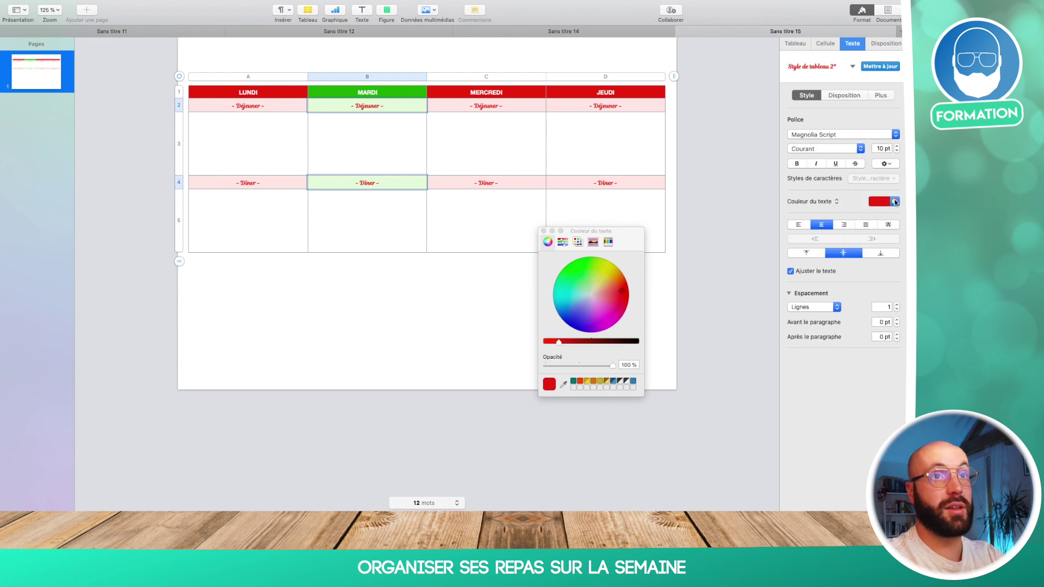
{"action": "left_click", "coordinate": [564, 385]}
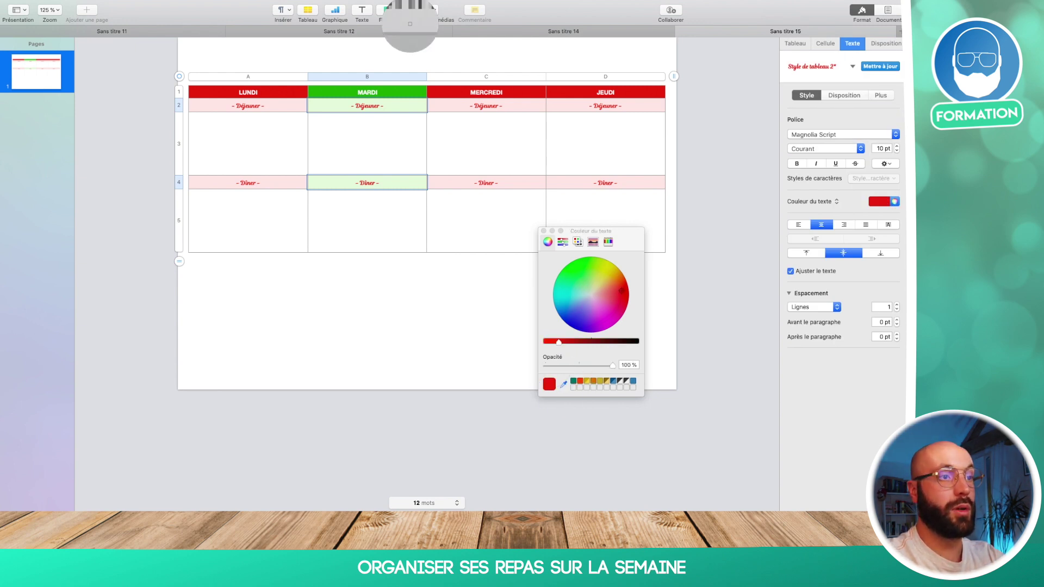
{"action": "left_click", "coordinate": [401, 92]}
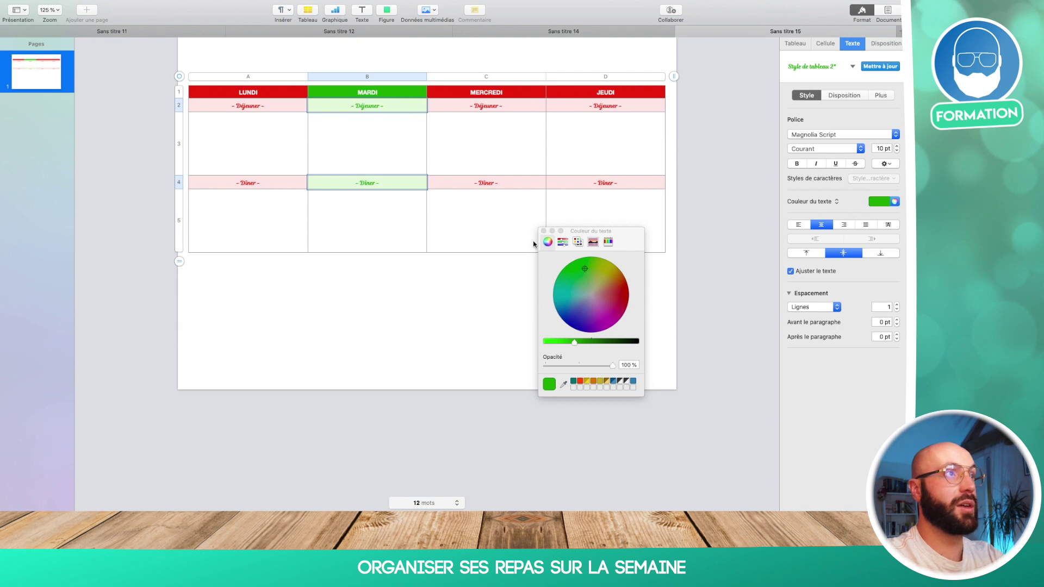
{"action": "left_click", "coordinate": [543, 232]}
- Fill the MERCREDI heading cell with teal green from the preset colours
{"action": "left_click", "coordinate": [489, 132]}
{"action": "left_click", "coordinate": [476, 95]}
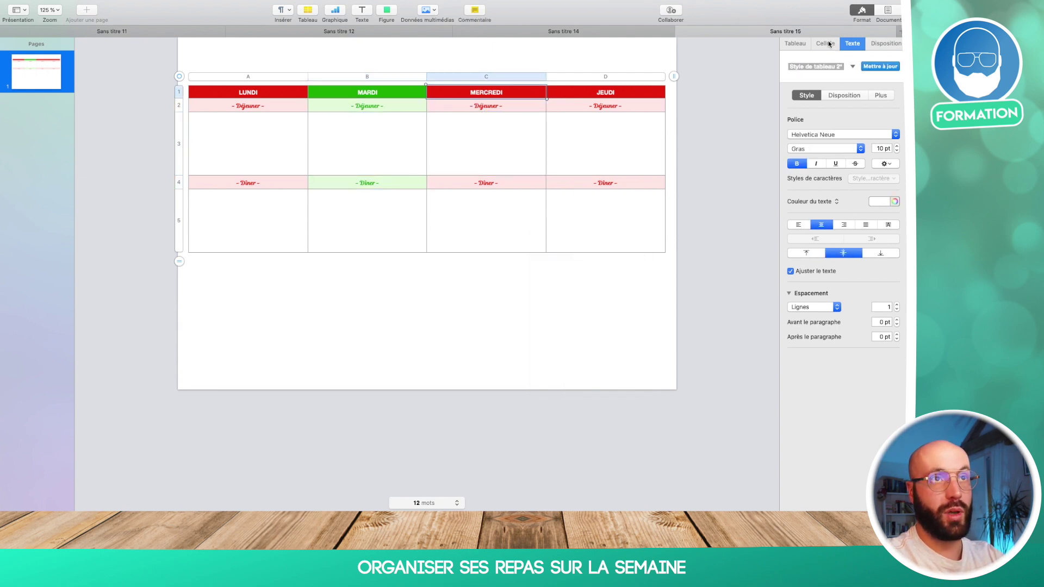
{"action": "left_click", "coordinate": [827, 43]}
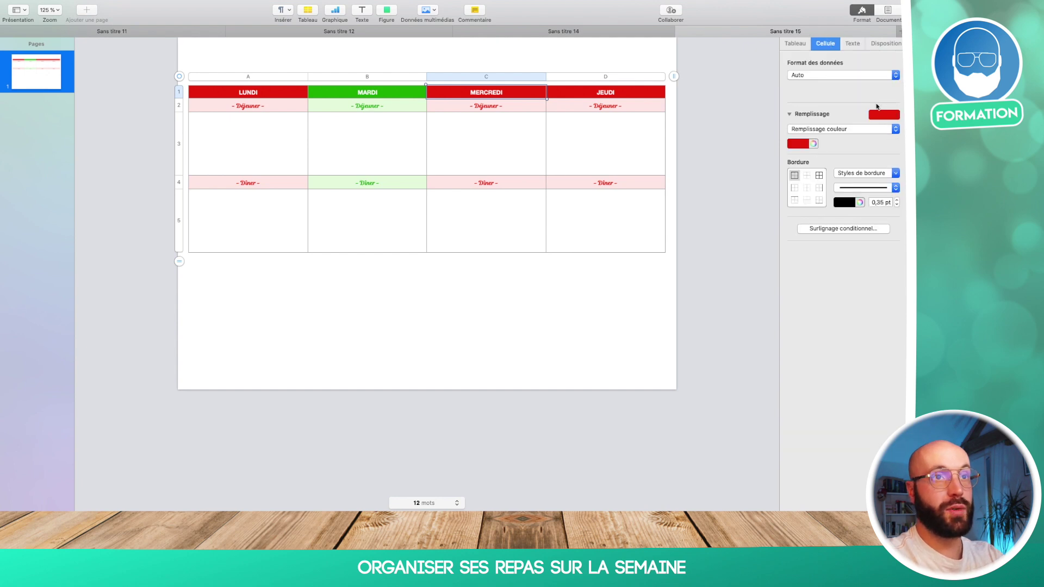
{"action": "left_click", "coordinate": [881, 116]}
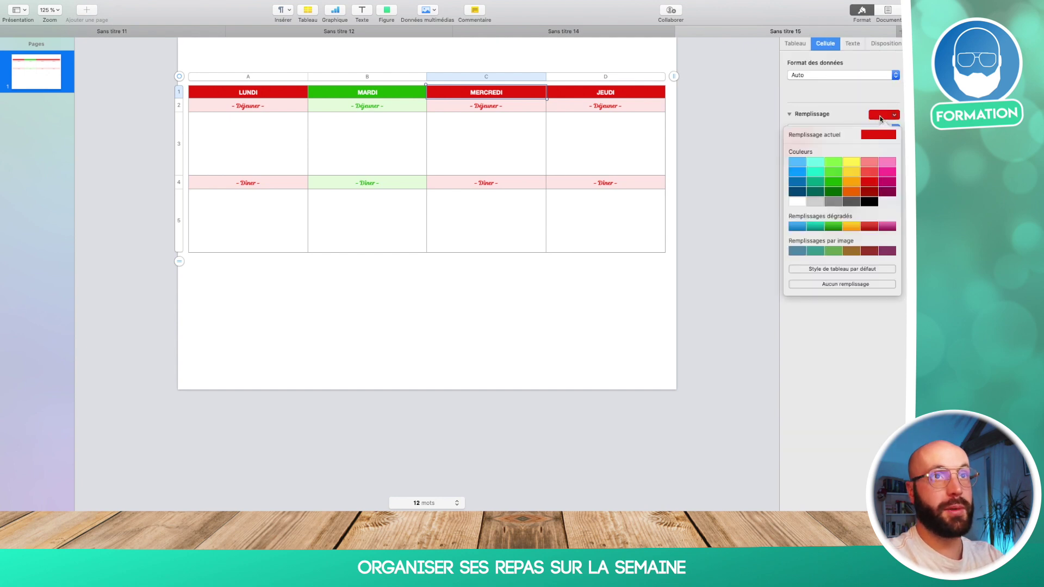
{"action": "left_click", "coordinate": [812, 187]}
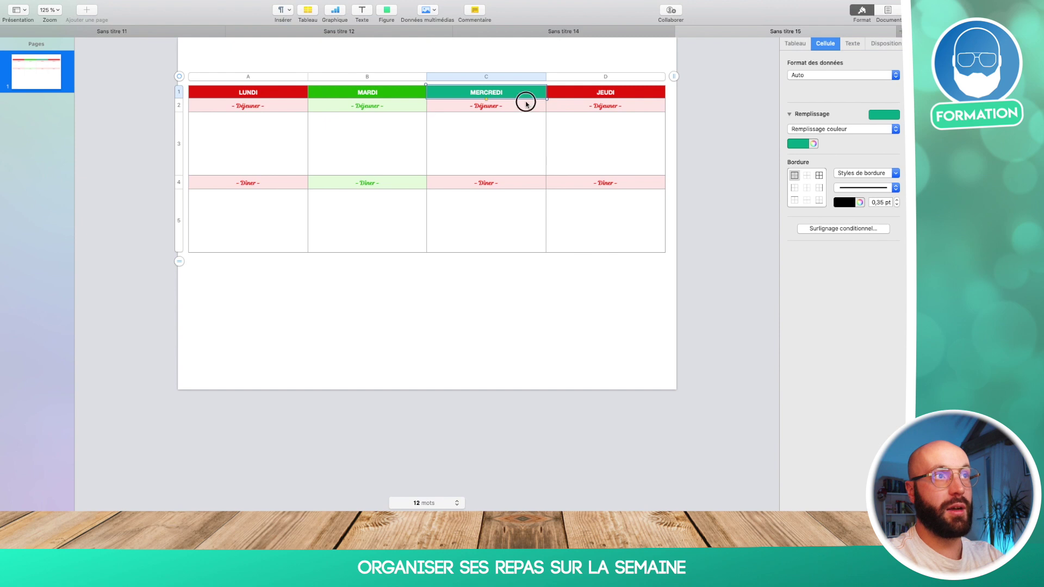
- Fill the MERCREDI column's Déjeuner and Dîner cells with teal green at 23 % opacity
{"action": "left_click", "coordinate": [526, 104]}
{"action": "left_click", "coordinate": [527, 183], "text": "super"}
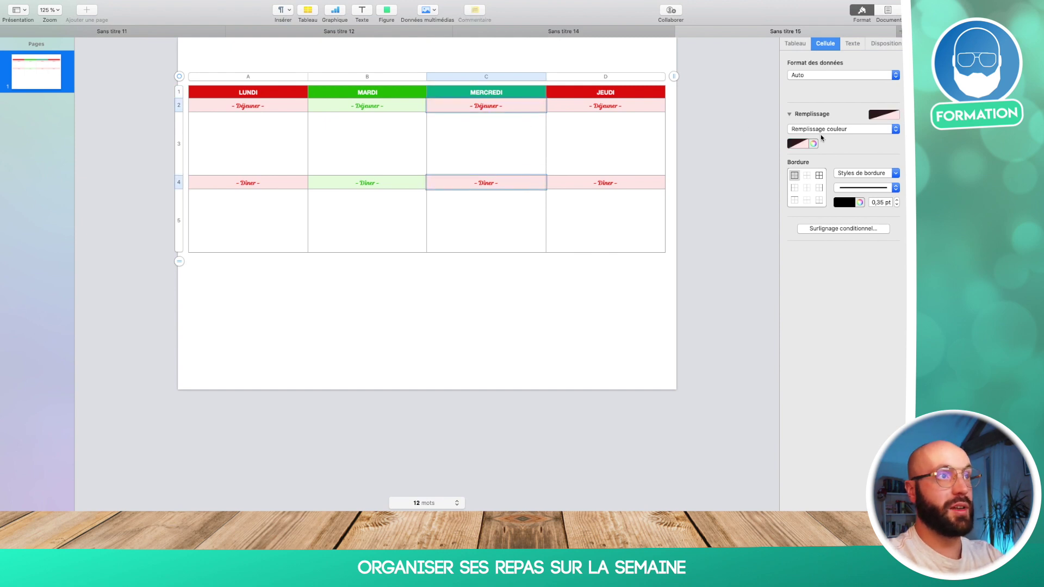
{"action": "left_click", "coordinate": [797, 144]}
{"action": "left_click", "coordinate": [777, 185]}
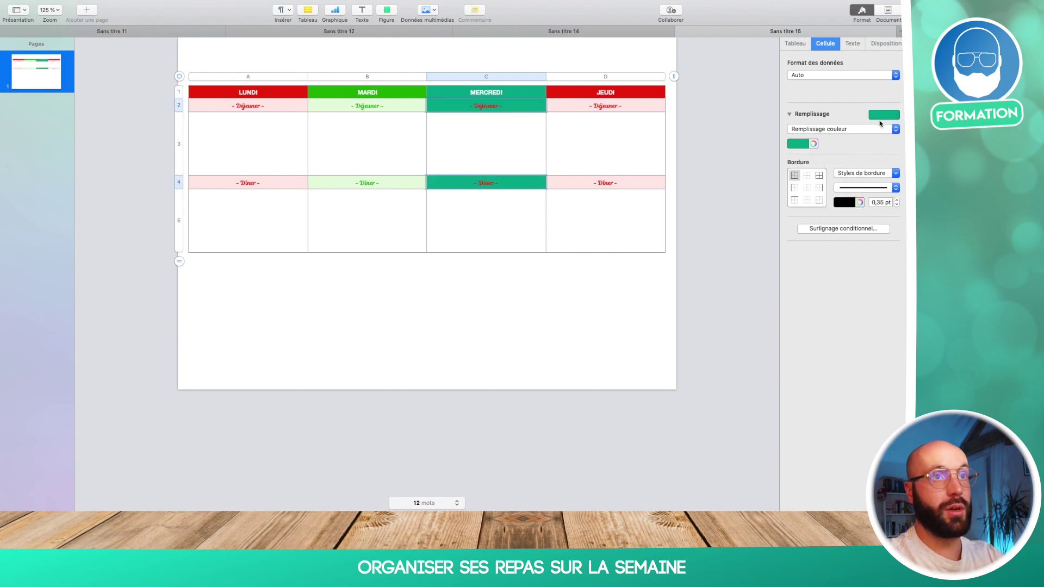
{"action": "left_click", "coordinate": [813, 143]}
{"action": "left_click_drag", "start_coordinate": [612, 366], "coordinate": [562, 371]}
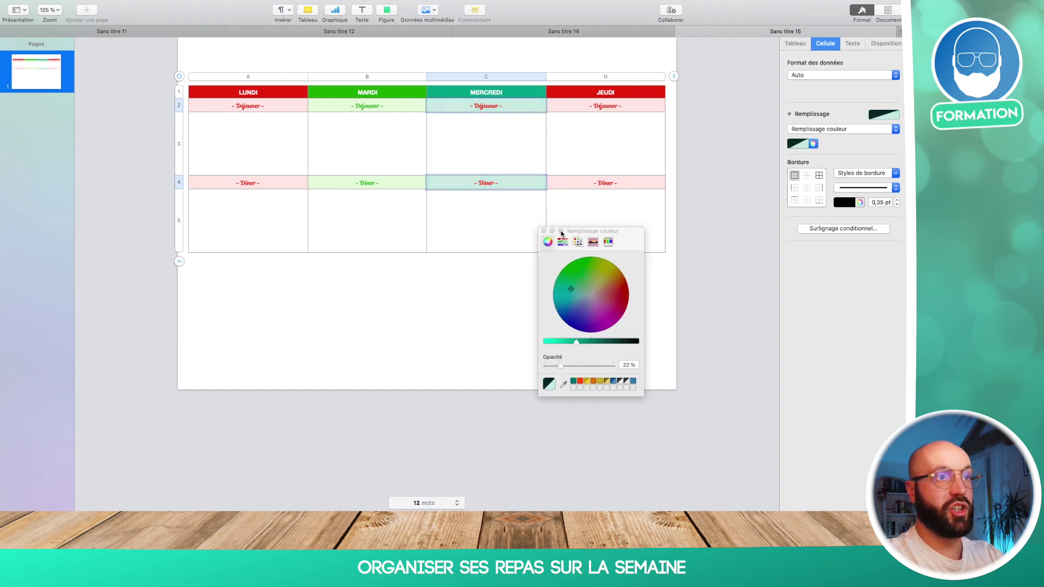
- Set the MERCREDI column's Déjeuner and Dîner text colour to the teal green sampled from its heading cell
{"action": "left_click", "coordinate": [847, 43]}
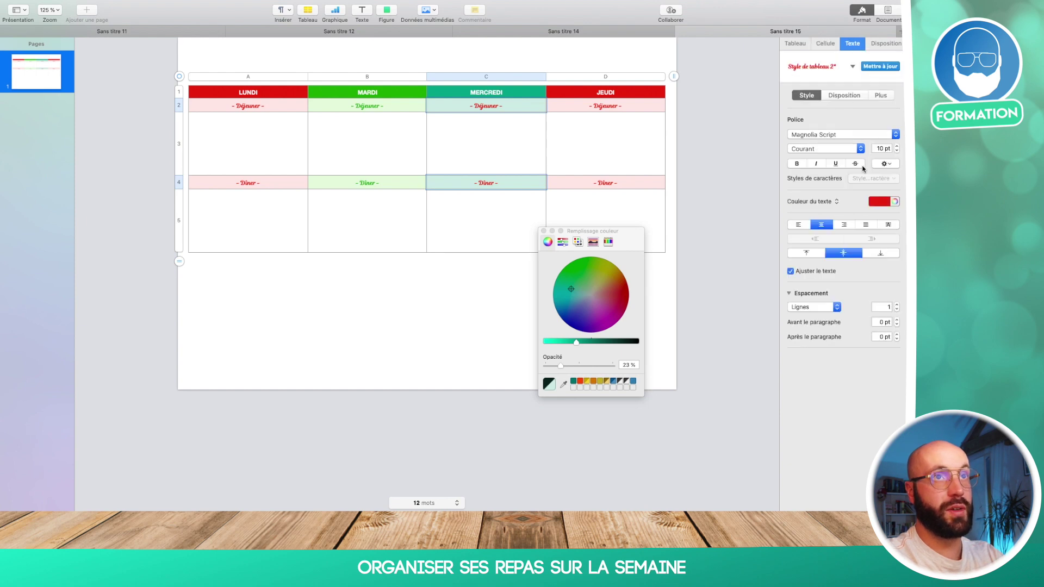
{"action": "left_click", "coordinate": [895, 202]}
{"action": "left_click", "coordinate": [563, 386]}
{"action": "left_click", "coordinate": [511, 93]}
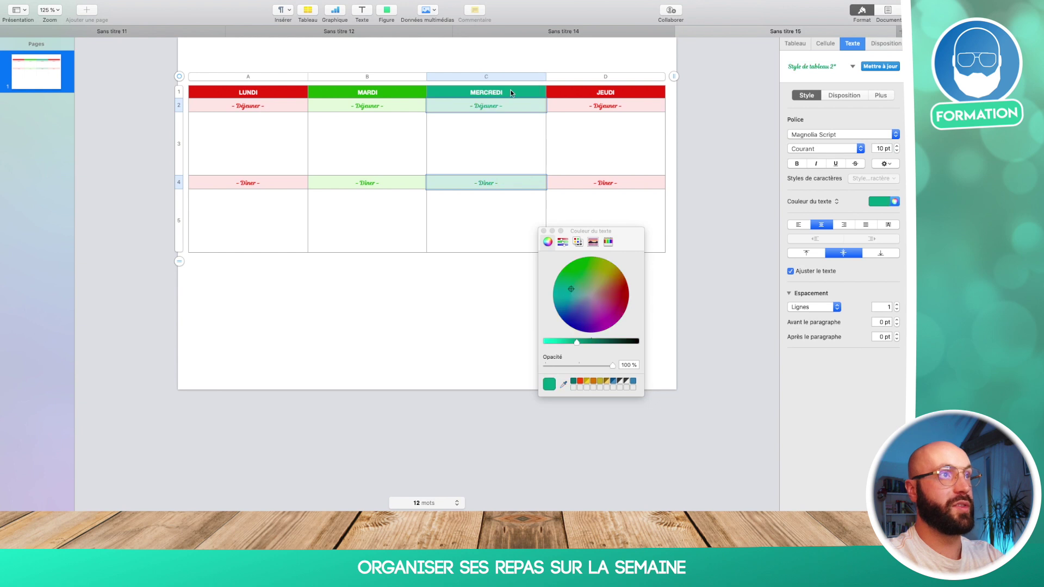
- Fill the JEUDI heading cell with dark orange from the preset colours
{"action": "left_click", "coordinate": [599, 56]}
{"action": "left_click", "coordinate": [623, 94]}
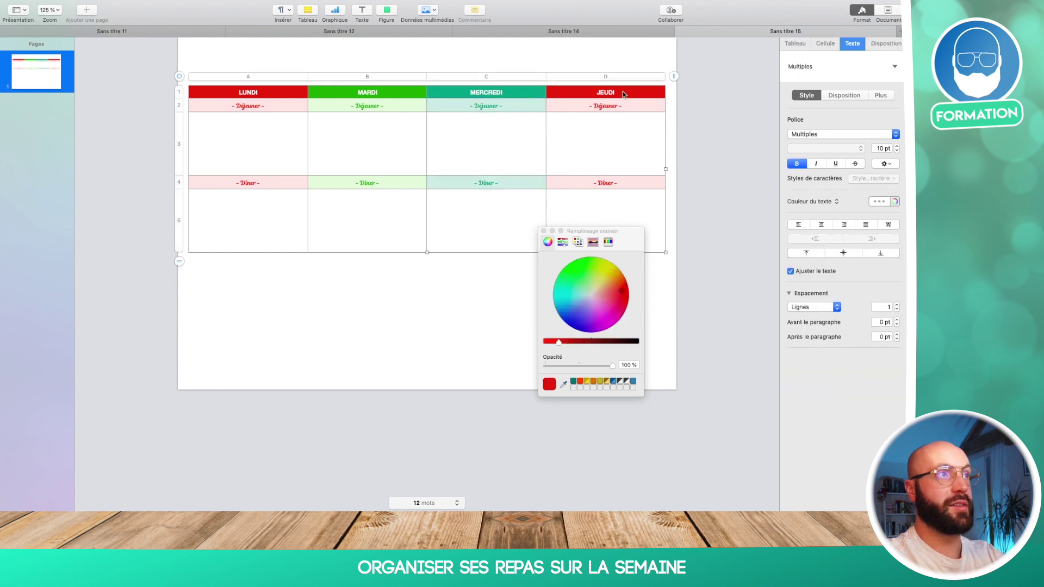
{"action": "left_click", "coordinate": [624, 95]}
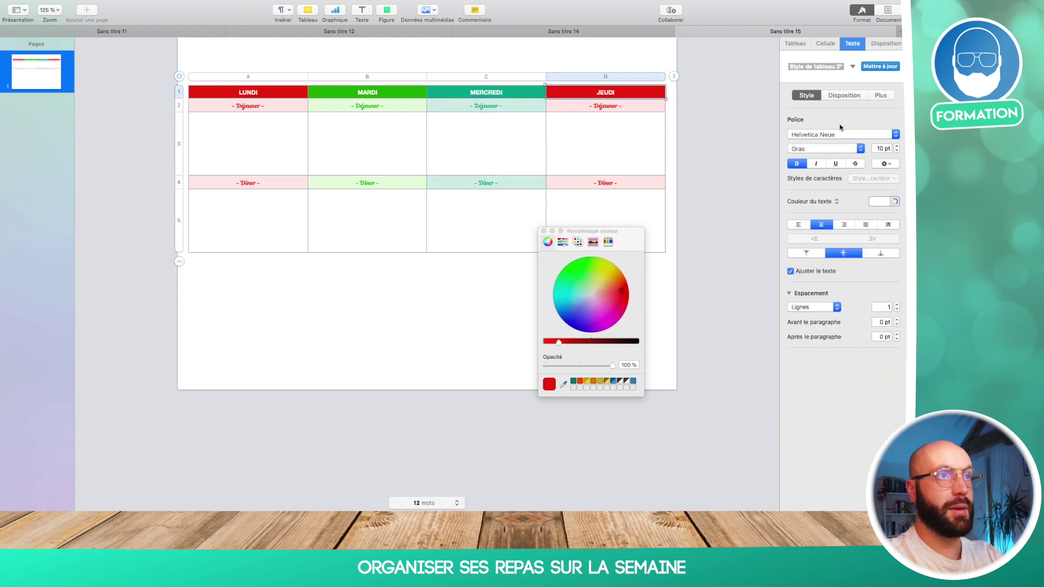
{"action": "left_click", "coordinate": [887, 135]}
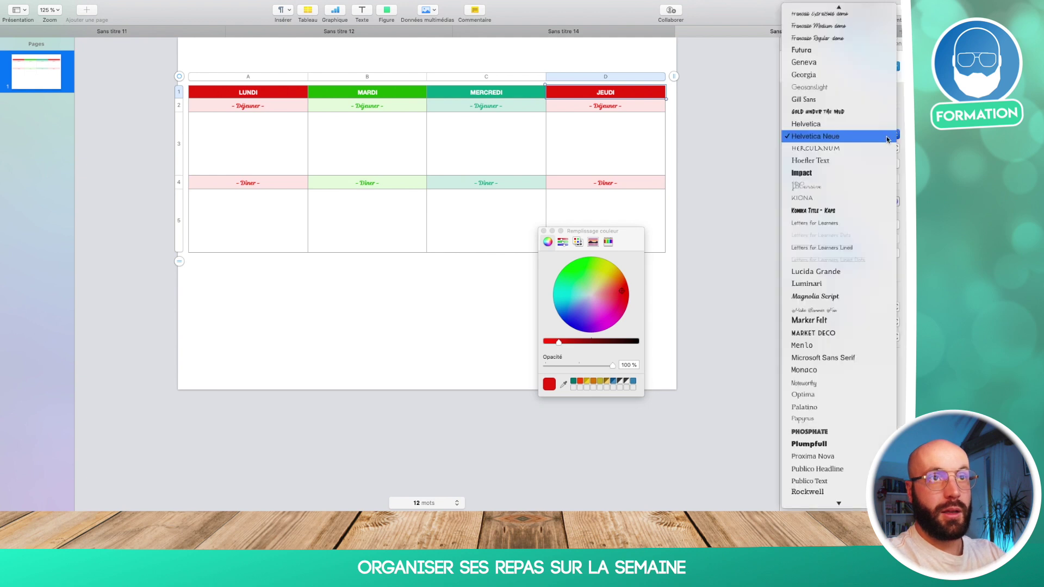
{"action": "left_click", "coordinate": [662, 92]}
{"action": "left_click", "coordinate": [825, 43]}
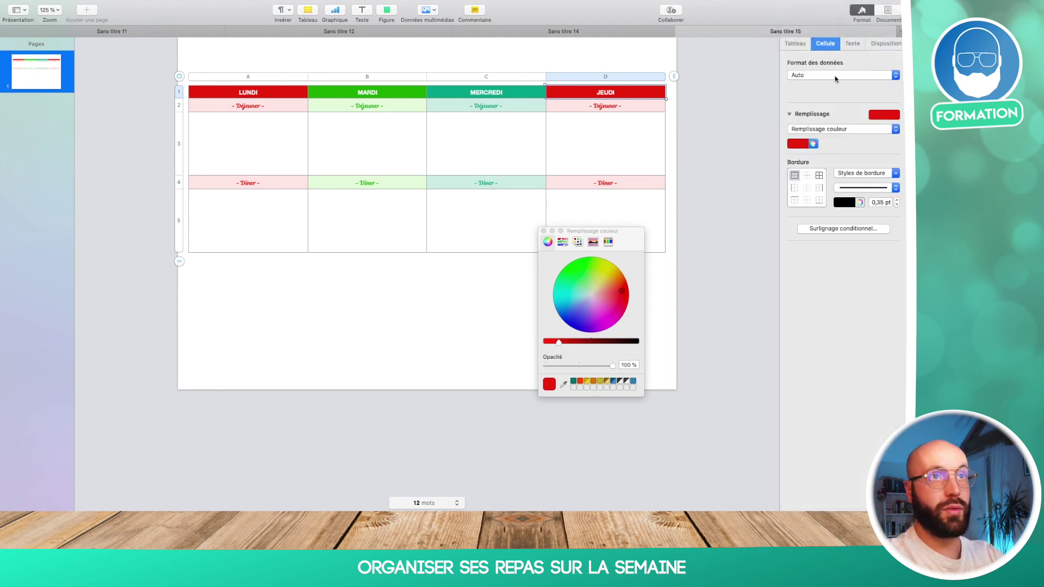
{"action": "left_click", "coordinate": [893, 118]}
{"action": "left_click", "coordinate": [852, 195]}
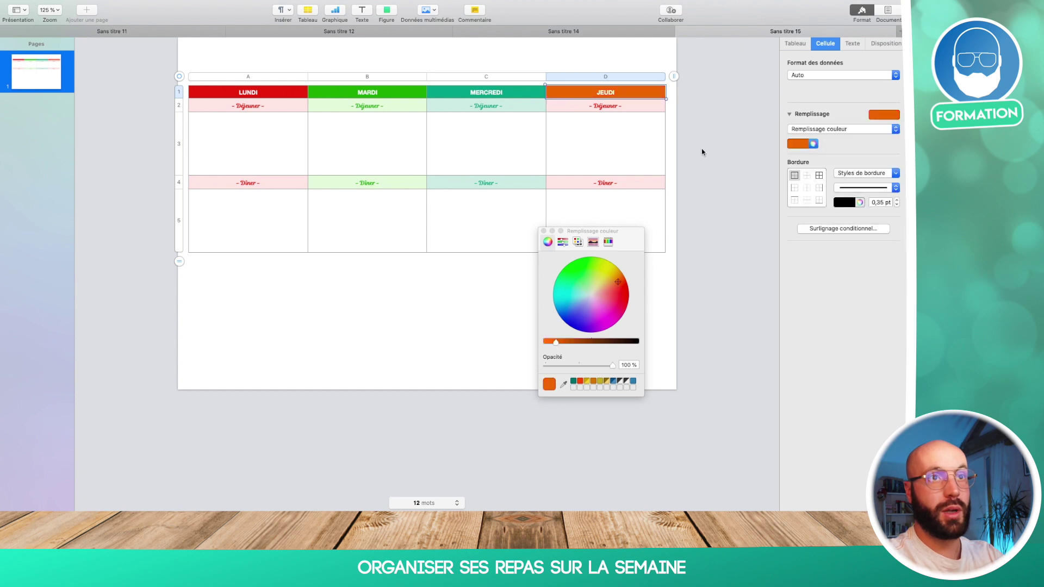
- Fill the JEUDI column's Déjeuner and Dîner cells with dark orange at 25 % opacity
{"action": "left_click", "coordinate": [719, 161]}
{"action": "left_click", "coordinate": [628, 104]}
{"action": "left_click", "coordinate": [627, 107]}
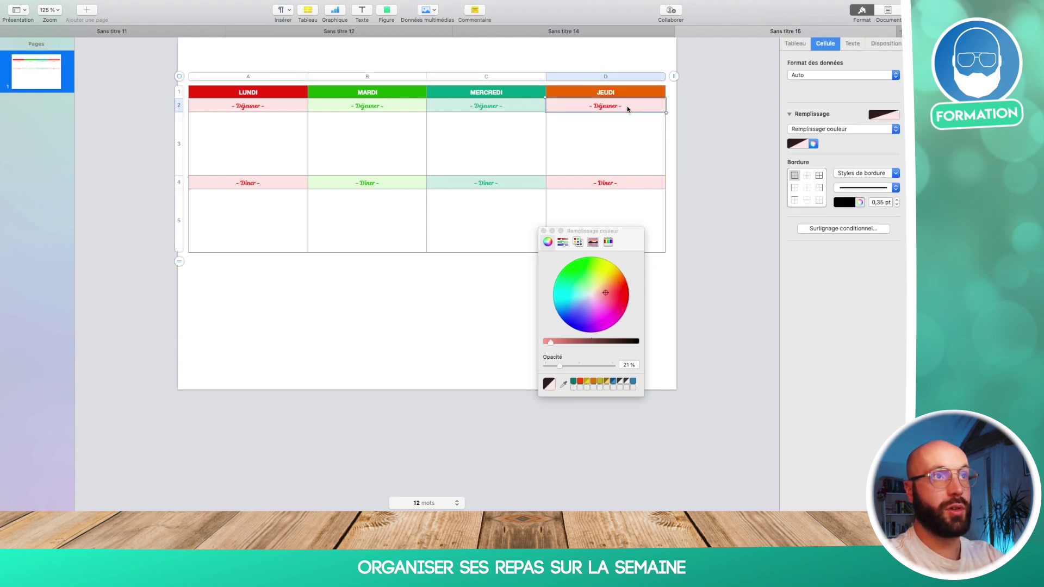
{"action": "left_click", "coordinate": [627, 185], "text": "super"}
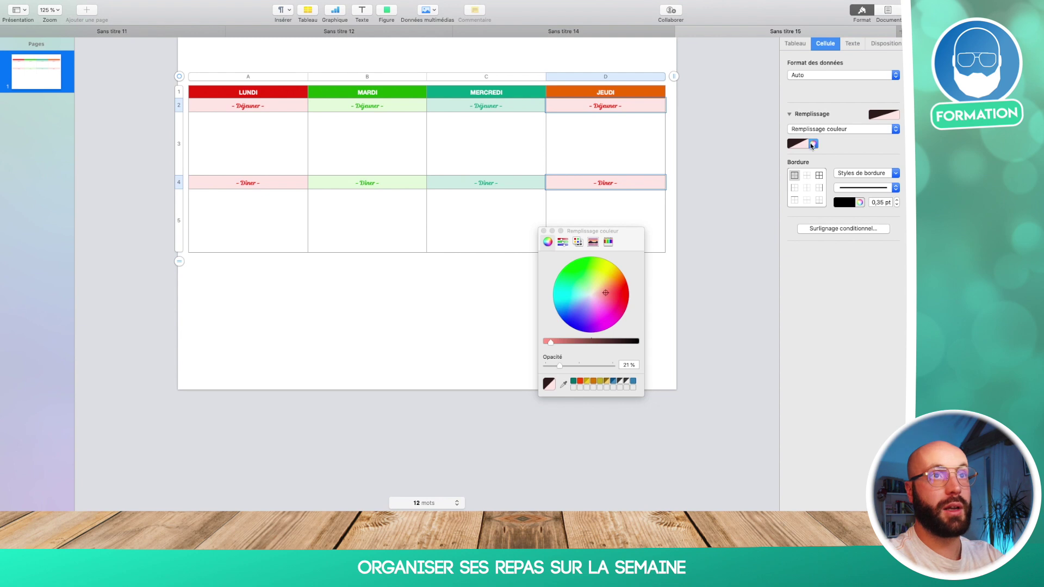
{"action": "left_click", "coordinate": [801, 145]}
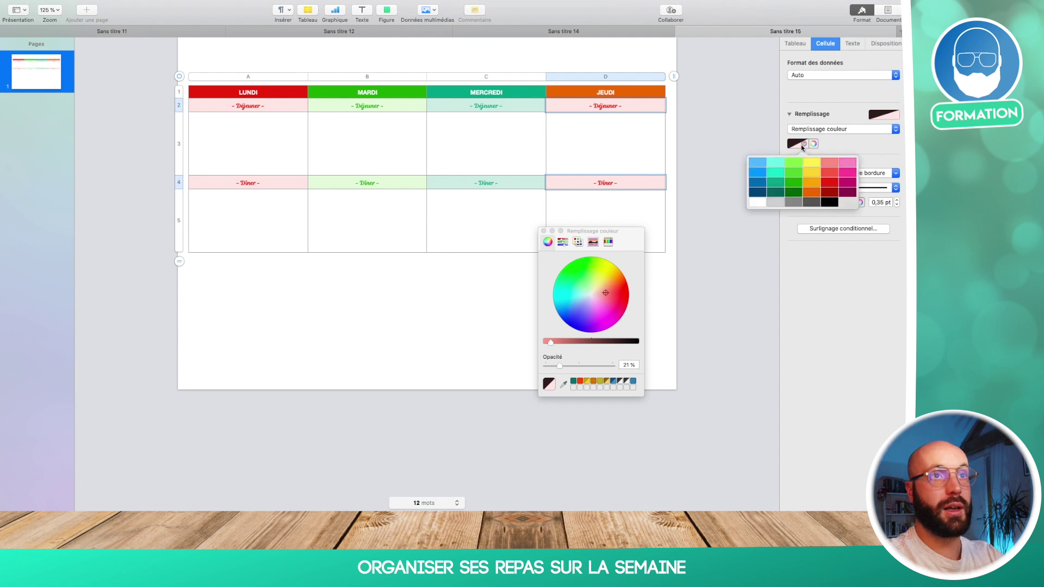
{"action": "left_click", "coordinate": [811, 192]}
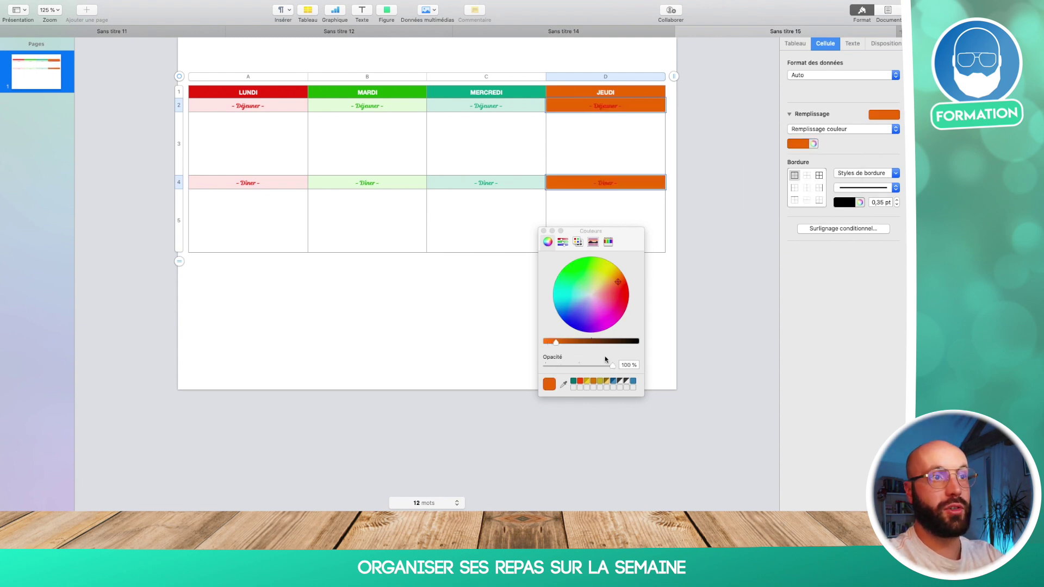
{"action": "left_click_drag", "start_coordinate": [614, 366], "coordinate": [559, 368]}
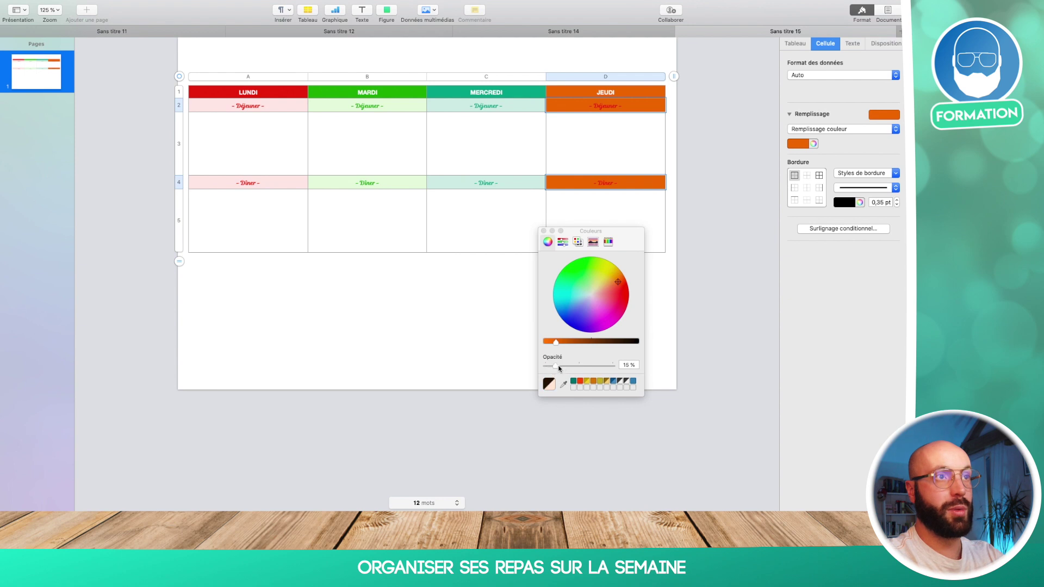
{"action": "left_click", "coordinate": [543, 231]}
{"action": "left_click", "coordinate": [813, 143]}
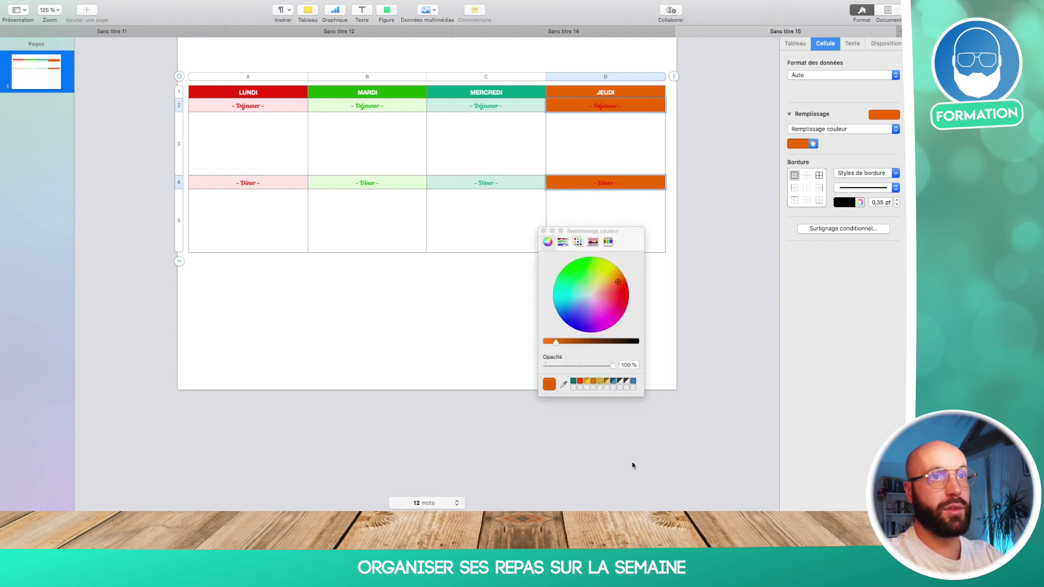
{"action": "left_click_drag", "start_coordinate": [613, 365], "coordinate": [562, 366]}
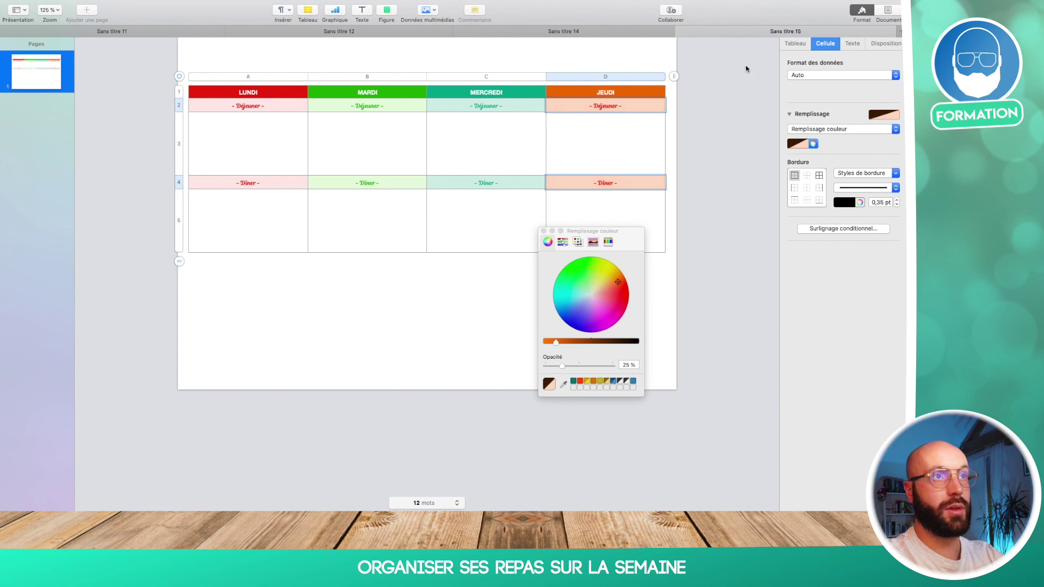
- Set the JEUDI column's Déjeuner and Dîner text colour to the orange sampled from its heading cell, and close the colour picker
{"action": "left_click", "coordinate": [852, 44]}
{"action": "left_click", "coordinate": [893, 202]}
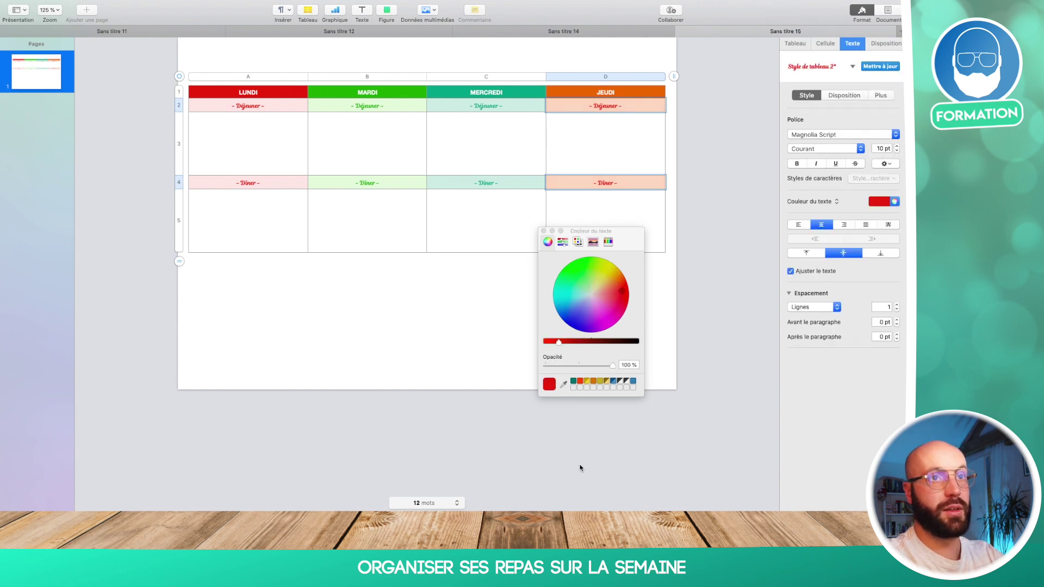
{"action": "left_click", "coordinate": [563, 385]}
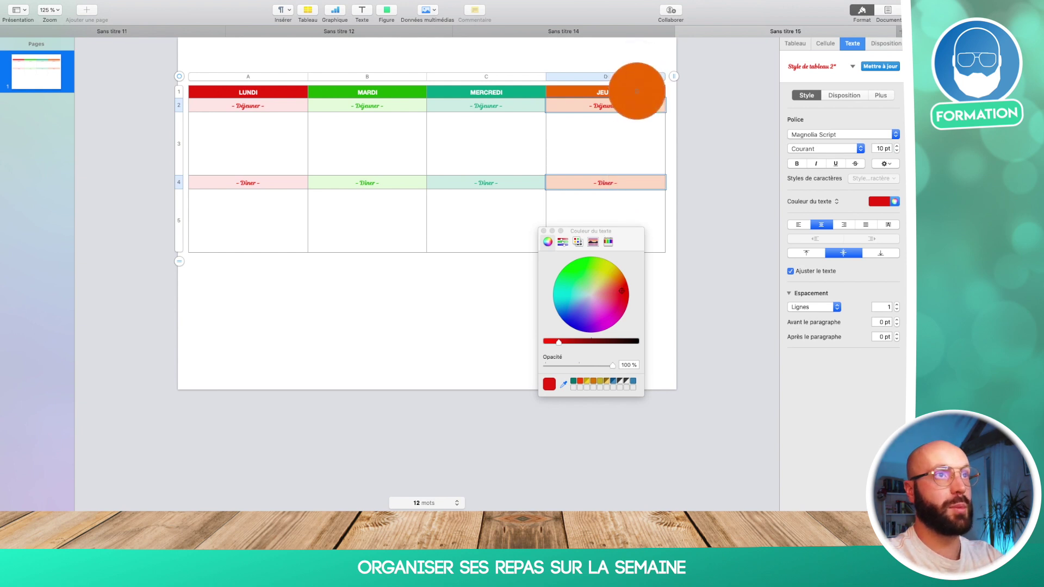
{"action": "left_click", "coordinate": [637, 80]}
{"action": "left_click", "coordinate": [728, 172]}
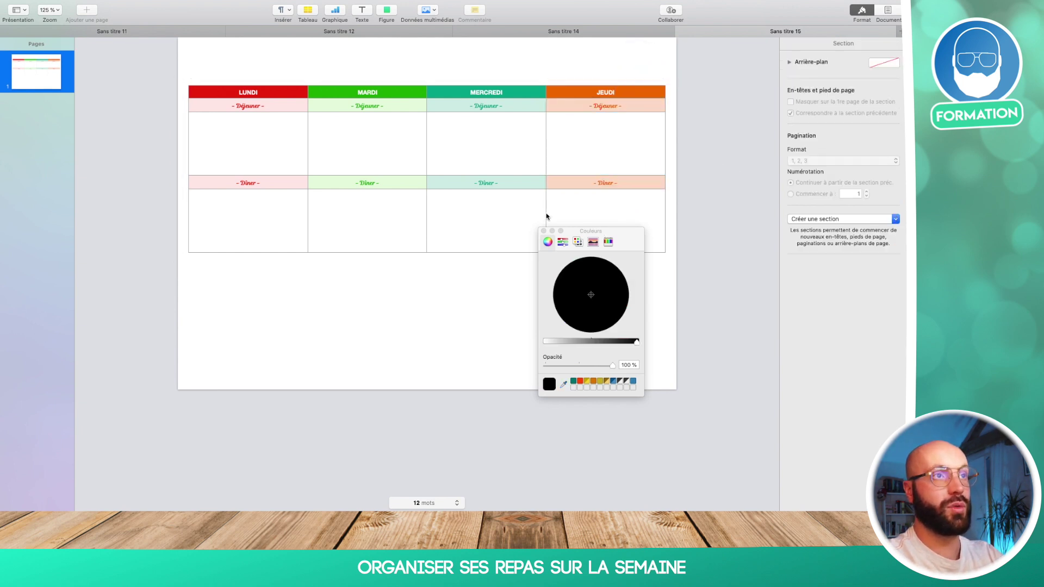
{"action": "left_click", "coordinate": [544, 231]}
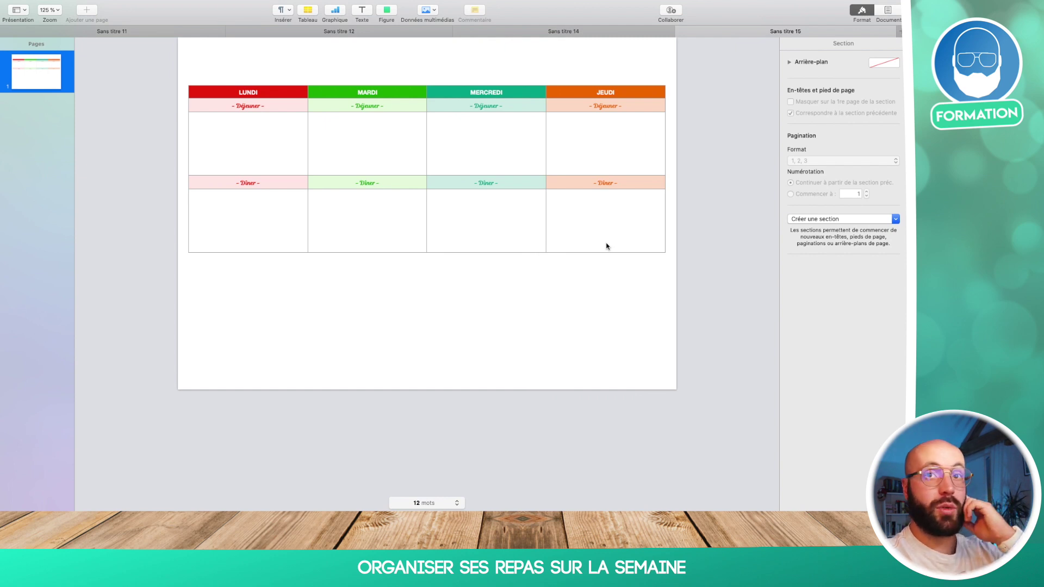
- Set all inner and outer borders of the whole table to dark grey from the preset colours
{"action": "left_click", "coordinate": [370, 140]}
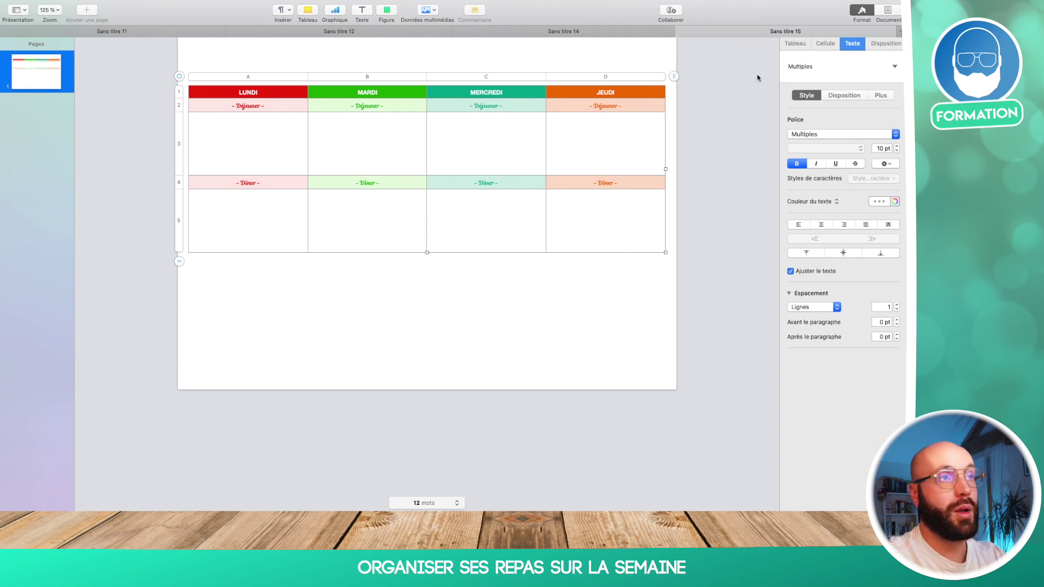
{"action": "left_click", "coordinate": [834, 43]}
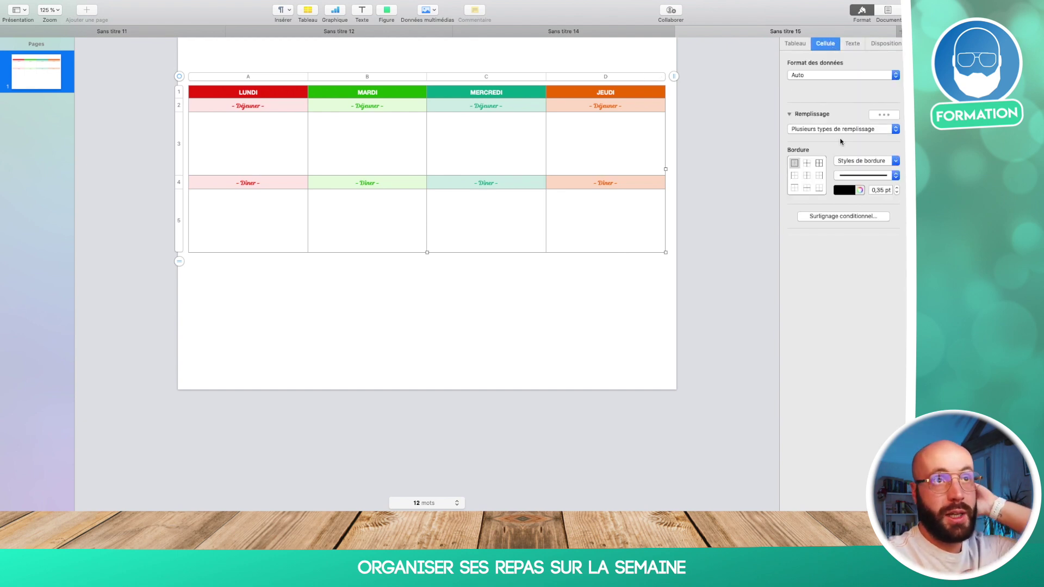
{"action": "left_click", "coordinate": [819, 163]}
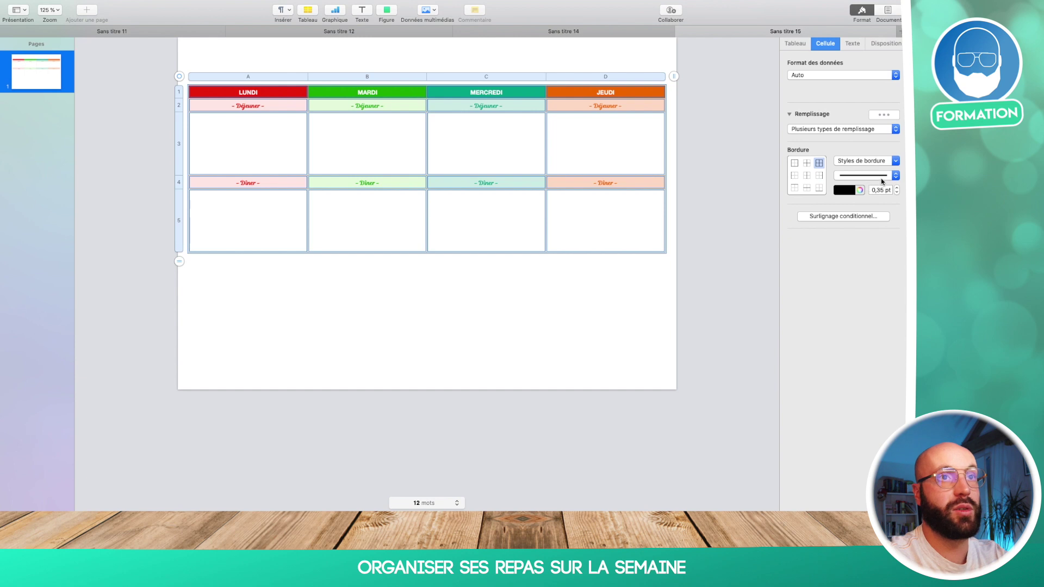
{"action": "left_click", "coordinate": [852, 190]}
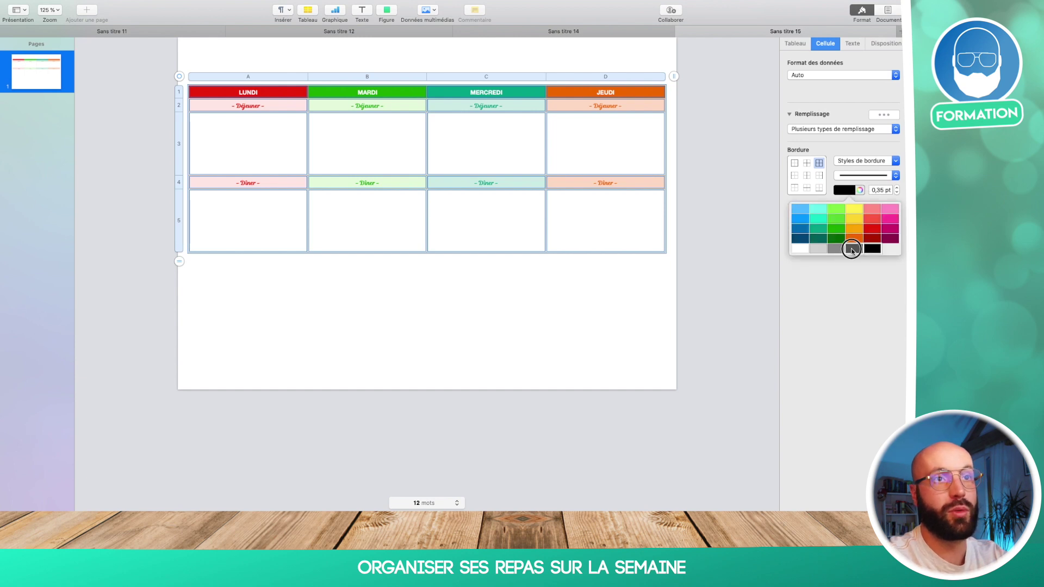
{"action": "left_click", "coordinate": [853, 248]}
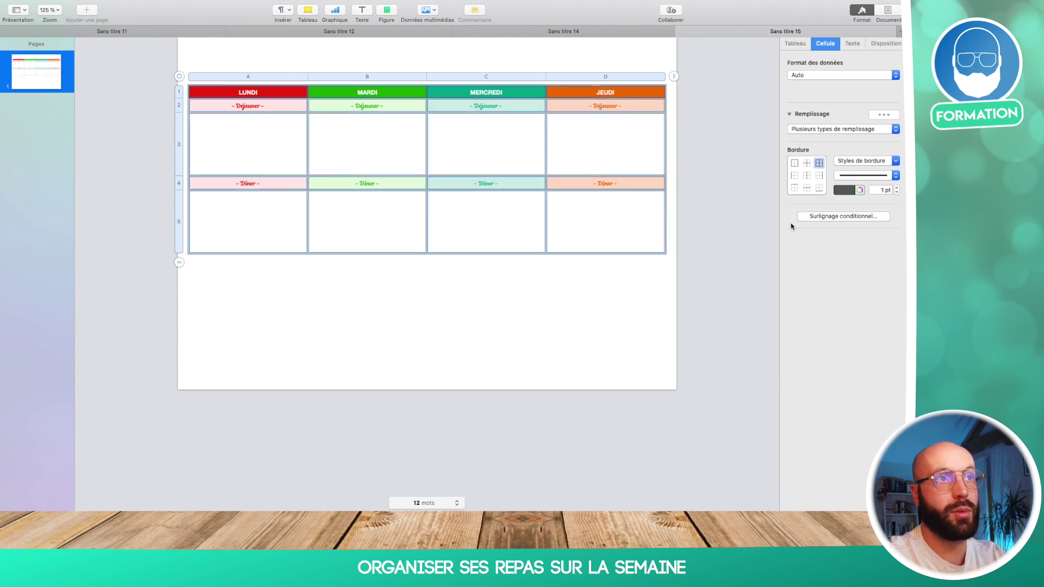
- Move the whole table slightly higher on the page
{"action": "left_click", "coordinate": [720, 235]}
{"action": "left_click_drag", "start_coordinate": [576, 174], "coordinate": [571, 159]}
{"action": "left_click", "coordinate": [534, 156]}
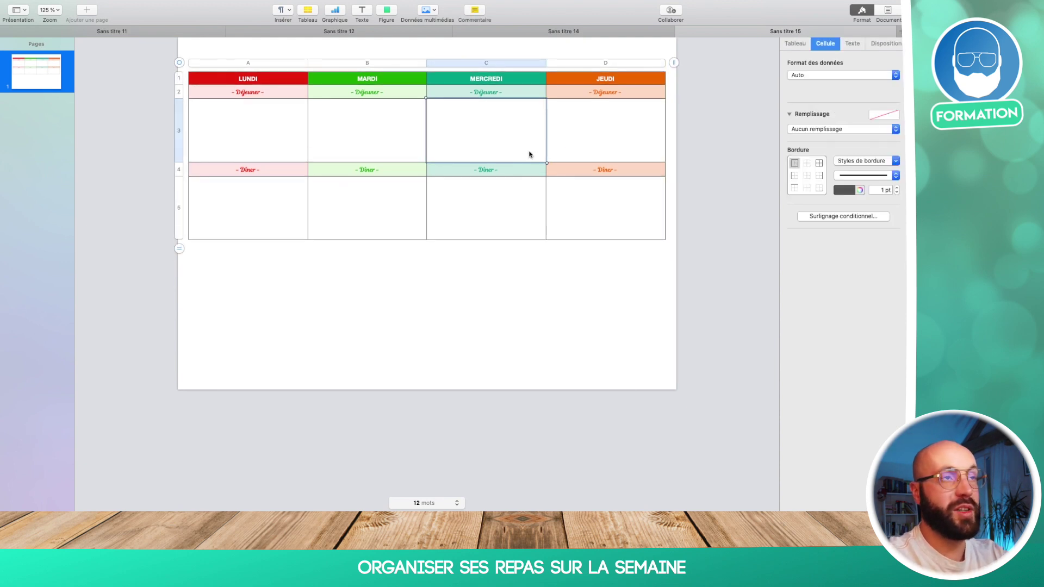
- Fill the two empty meal cells in the LUNDI column with light red at 12 % opacity, and close the colour picker
{"action": "left_click", "coordinate": [280, 140]}
{"action": "left_click", "coordinate": [280, 203], "text": "super"}
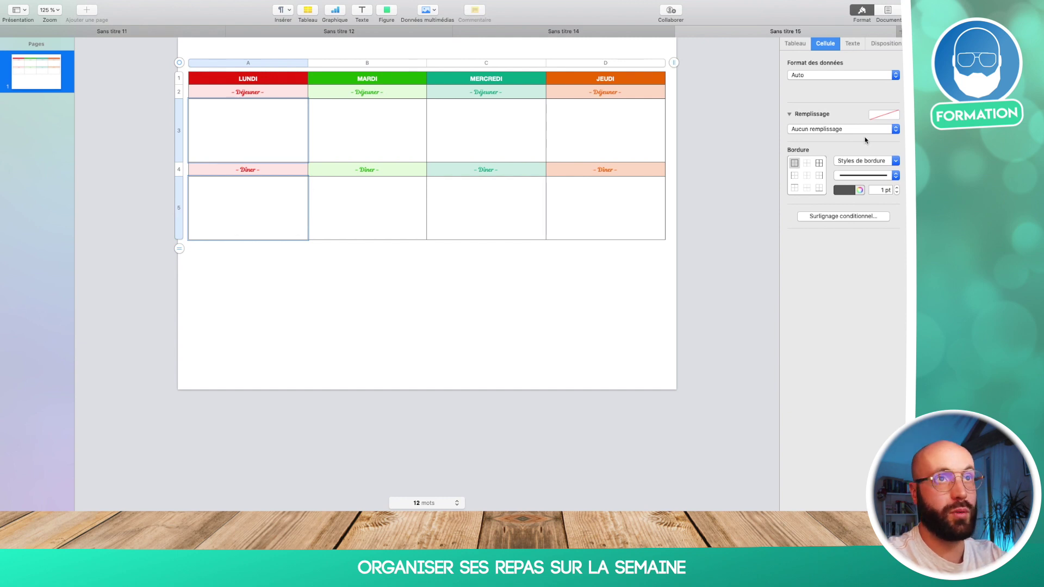
{"action": "left_click", "coordinate": [885, 115]}
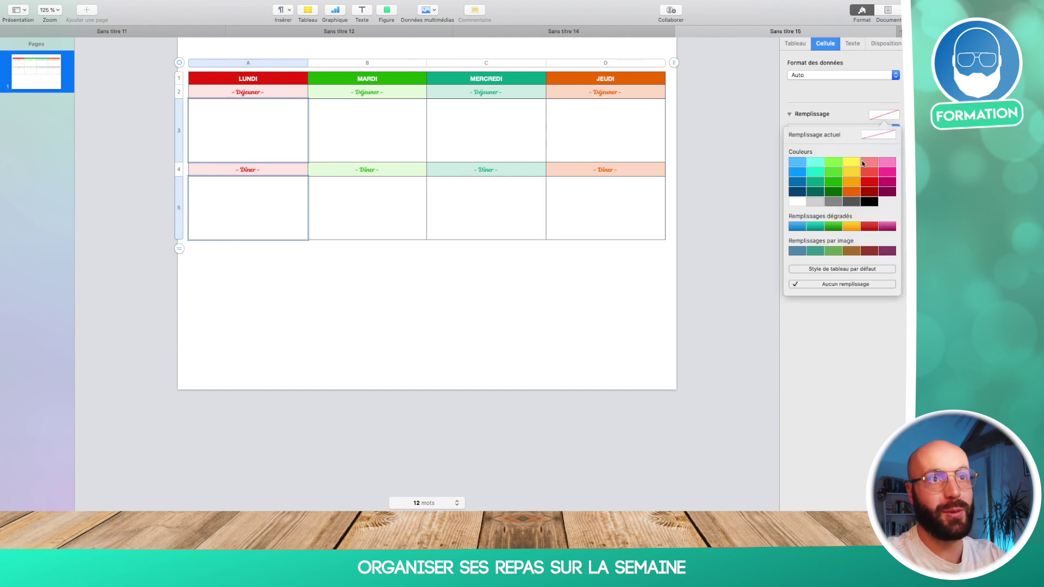
{"action": "left_click", "coordinate": [864, 163]}
{"action": "left_click", "coordinate": [813, 143]}
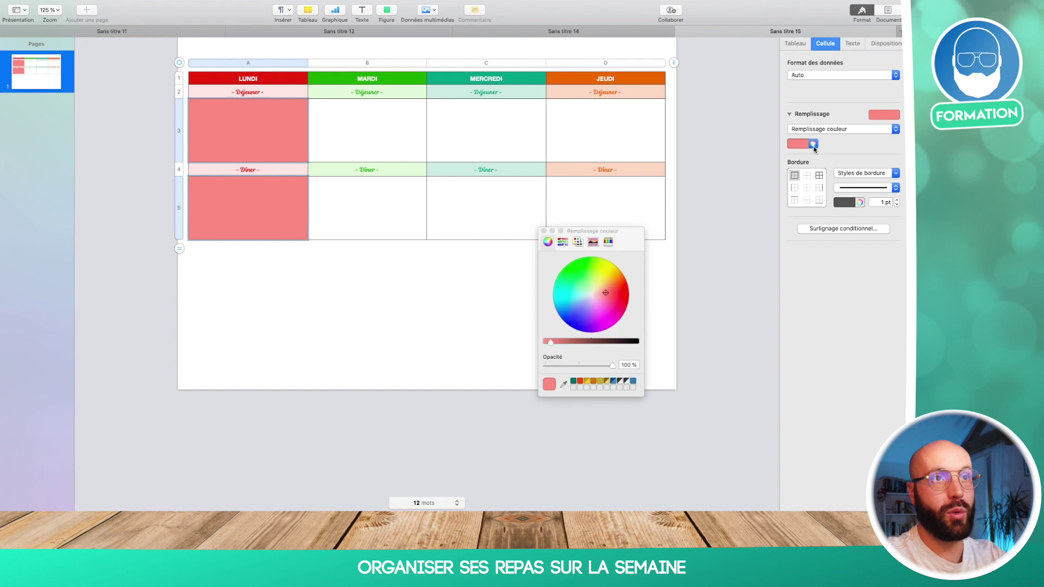
{"action": "left_click_drag", "start_coordinate": [615, 372], "coordinate": [554, 368]}
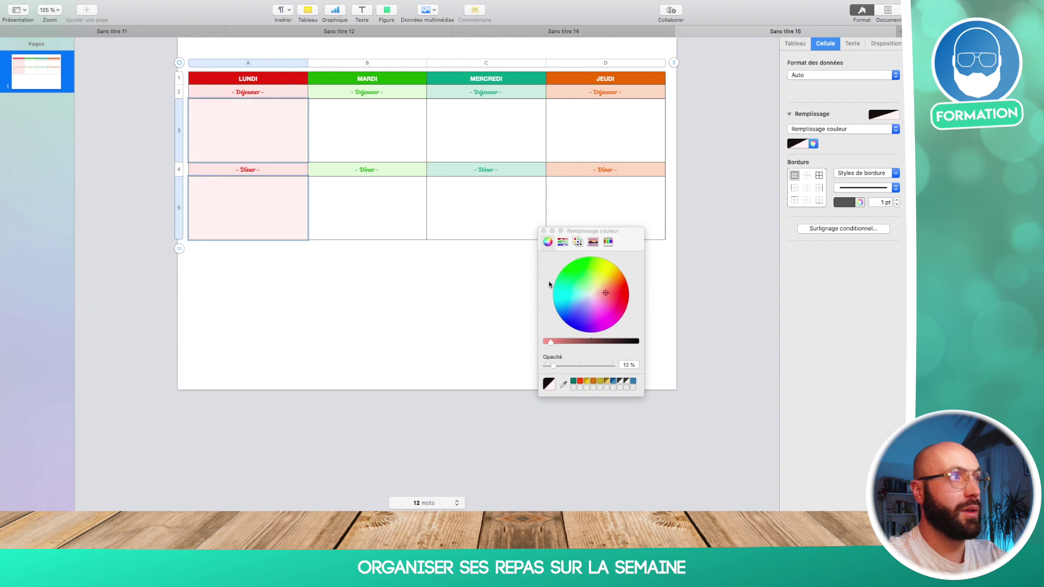
{"action": "left_click", "coordinate": [543, 230]}
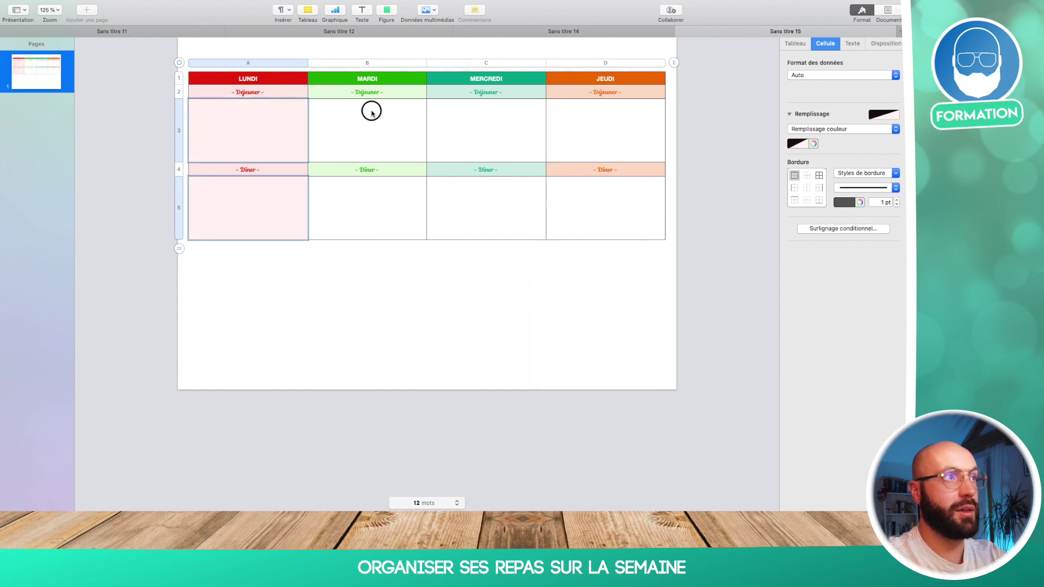
- Fill the two empty meal cells in the MARDI column with bright green at 8 % opacity, and close the colour picker
{"action": "left_click", "coordinate": [385, 109]}
{"action": "left_click", "coordinate": [398, 189], "text": "super"}
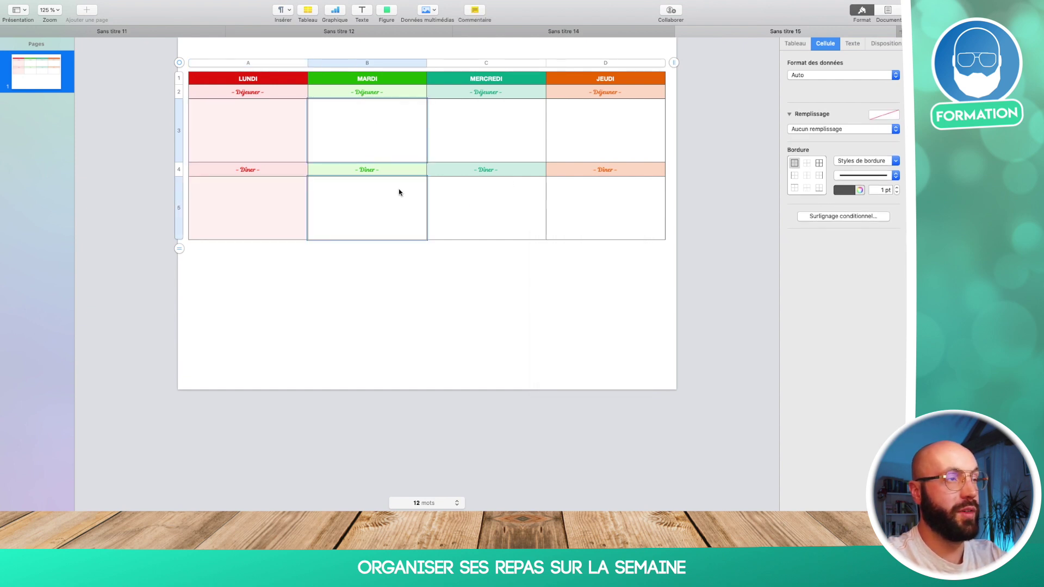
{"action": "left_click", "coordinate": [885, 115]}
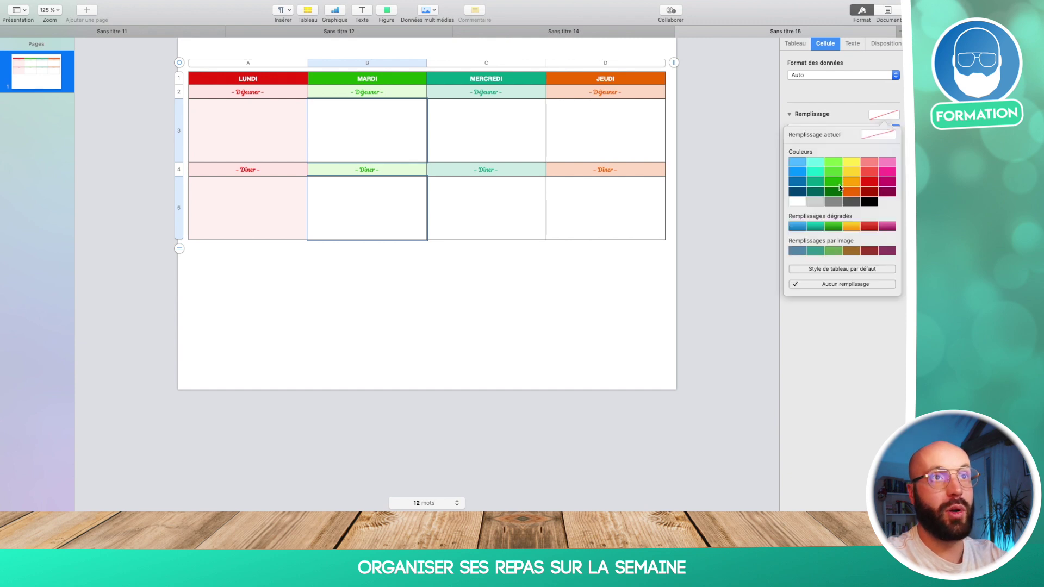
{"action": "left_click", "coordinate": [840, 188]}
{"action": "left_click", "coordinate": [815, 145]}
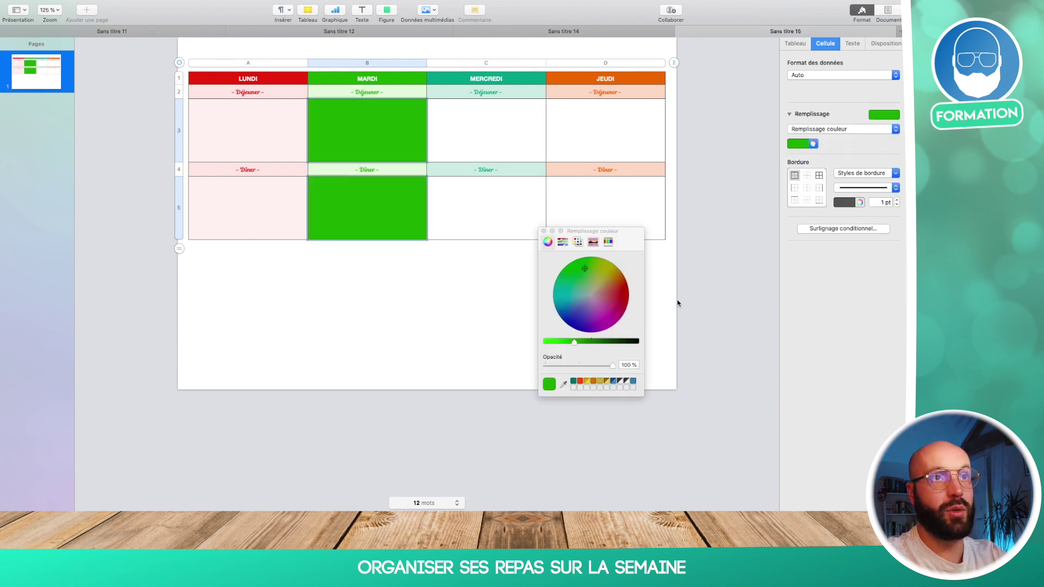
{"action": "left_click_drag", "start_coordinate": [574, 343], "coordinate": [532, 345]}
{"action": "left_click_drag", "start_coordinate": [620, 366], "coordinate": [553, 369]}
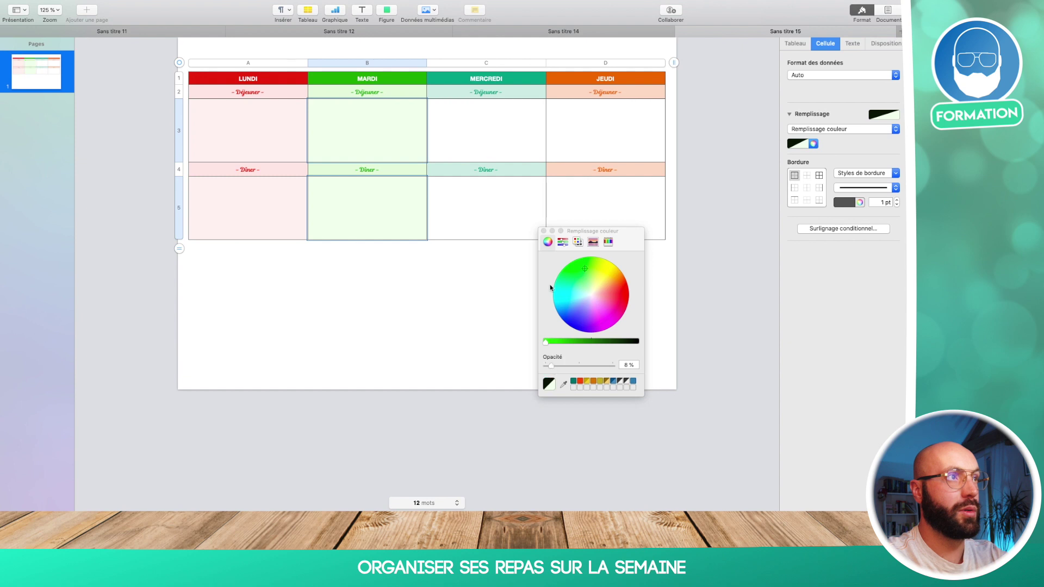
{"action": "left_click", "coordinate": [543, 232]}
- Fill the two empty meal cells in the MERCREDI column with light turquoise at 10 % opacity, and close the colour picker
{"action": "left_click", "coordinate": [508, 137]}
{"action": "left_click", "coordinate": [511, 214], "text": "super"}
{"action": "left_click", "coordinate": [883, 114]}
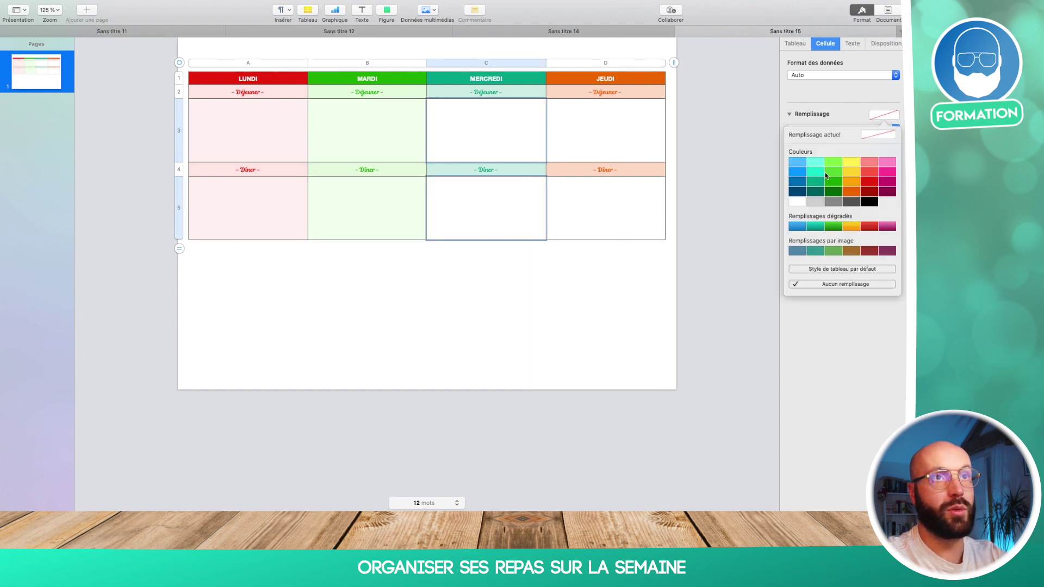
{"action": "left_click", "coordinate": [822, 173]}
{"action": "left_click", "coordinate": [813, 143]}
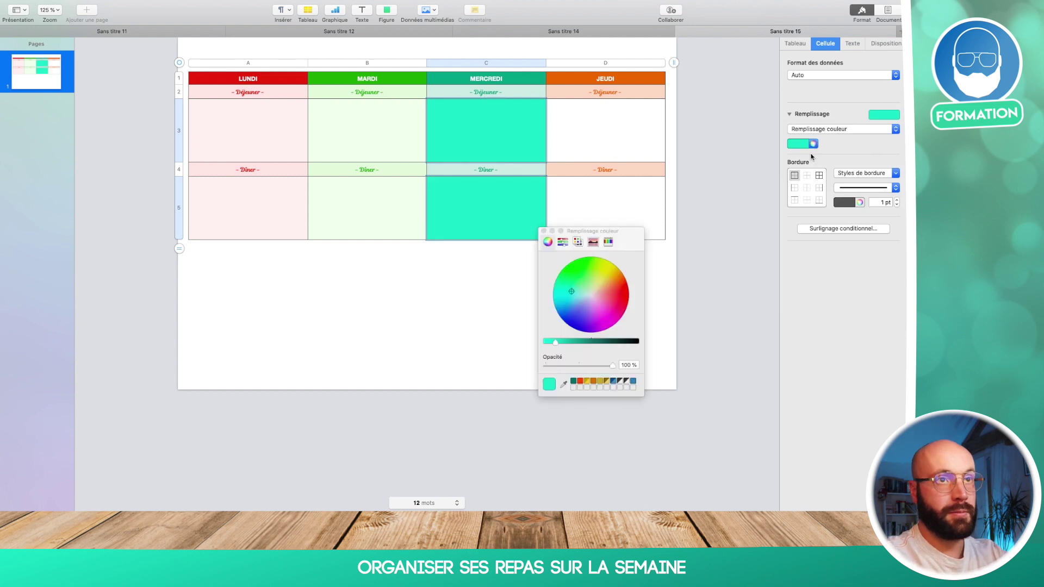
{"action": "left_click_drag", "start_coordinate": [609, 365], "coordinate": [553, 366]}
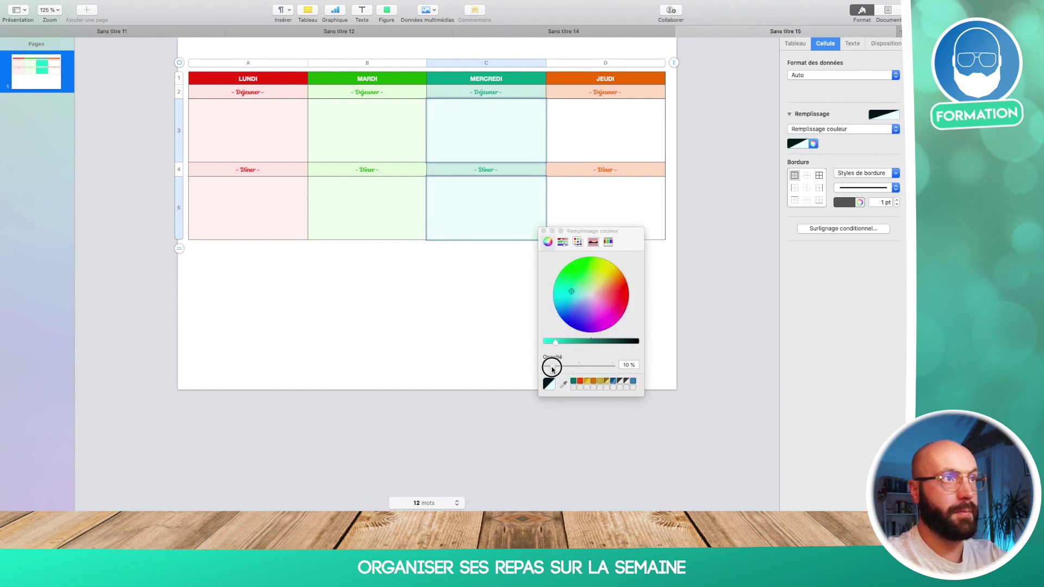
{"action": "left_click", "coordinate": [541, 230]}
- Fill the two empty meal cells in the JEUDI column with the dark orange preset, and open the custom fill colour picker
{"action": "left_click", "coordinate": [624, 125]}
{"action": "left_click", "coordinate": [624, 192], "text": "super"}
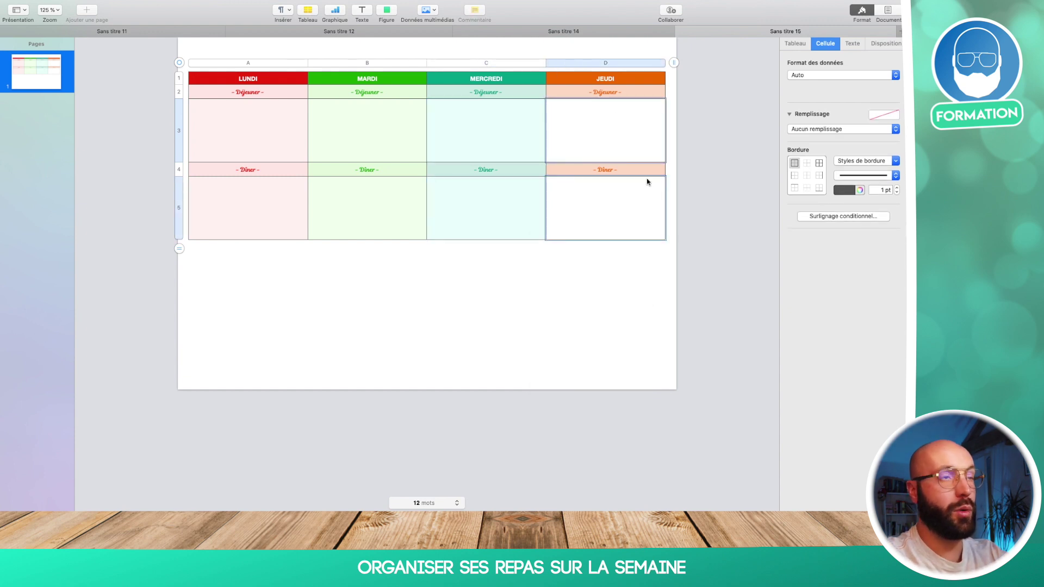
{"action": "left_click", "coordinate": [878, 117]}
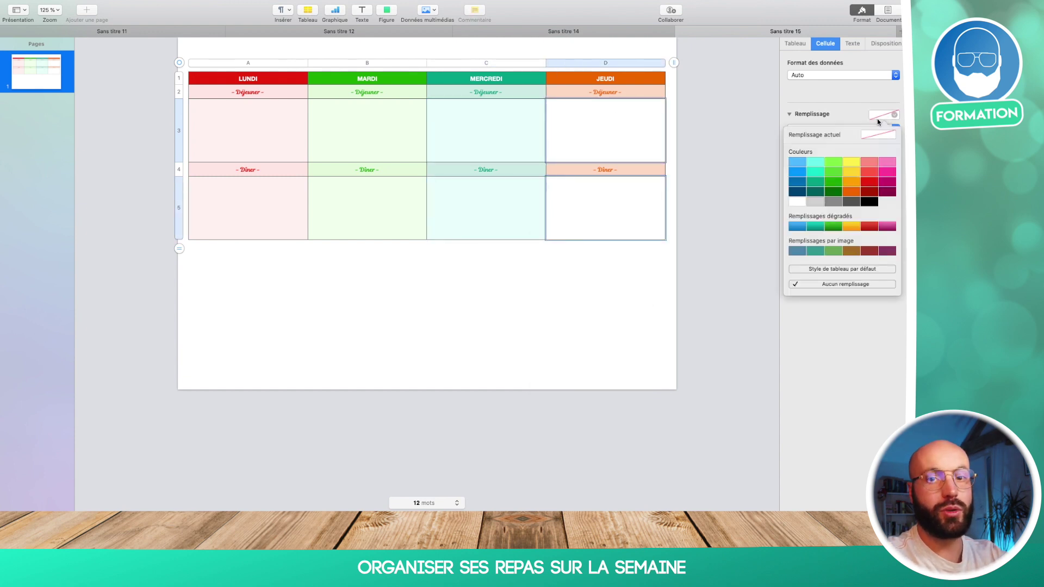
{"action": "left_click", "coordinate": [853, 194]}
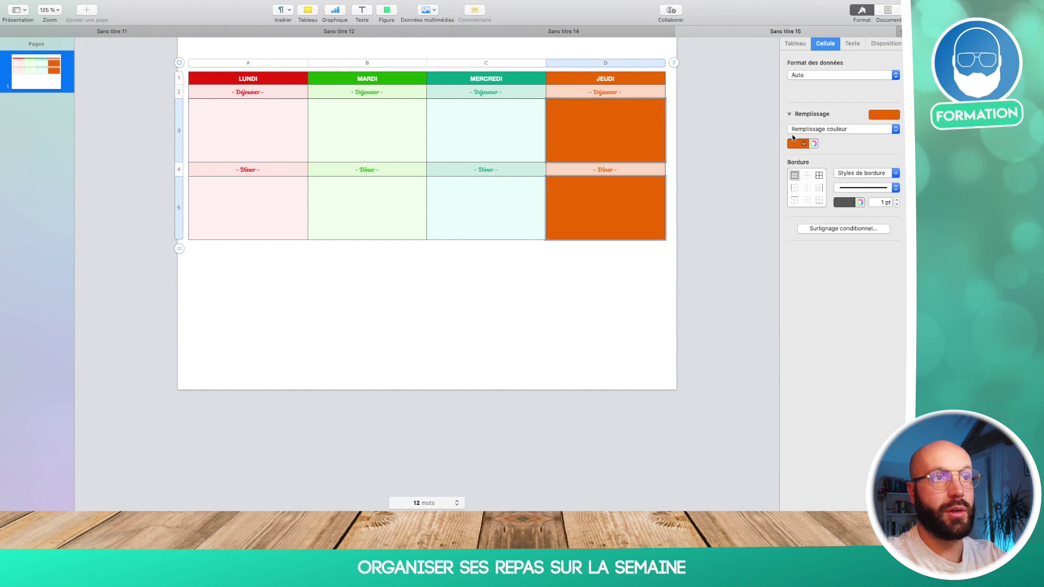
{"action": "left_click", "coordinate": [813, 145]}
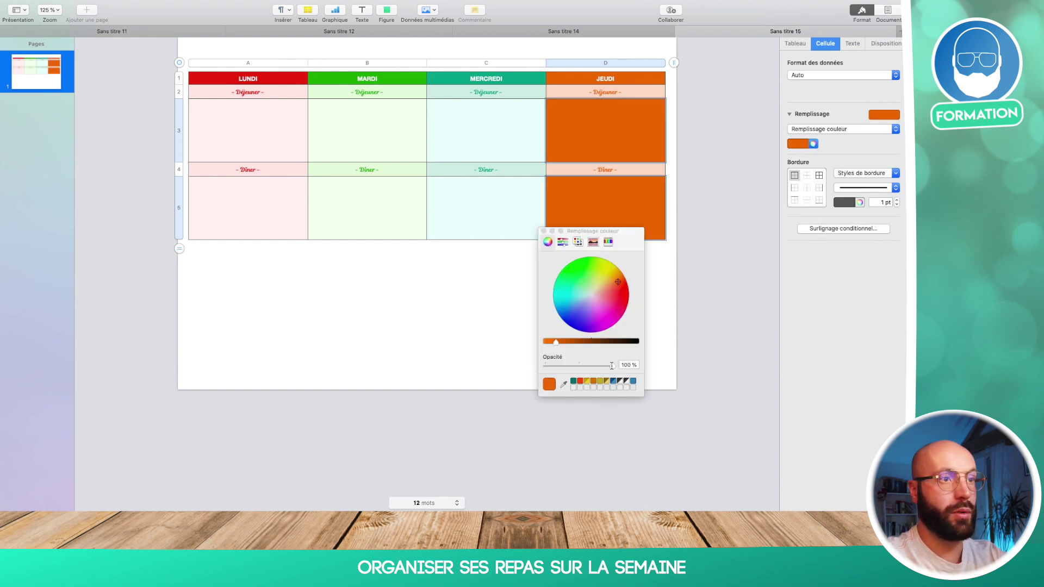
{"action": "left_click", "coordinate": [668, 348]}
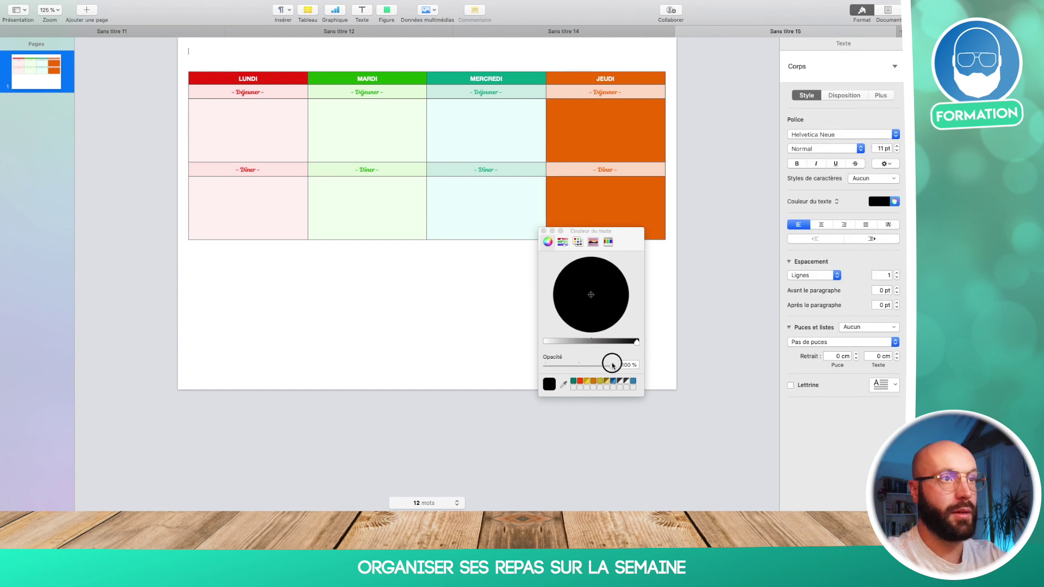
{"action": "left_click_drag", "start_coordinate": [612, 366], "coordinate": [566, 366]}
{"action": "left_click", "coordinate": [544, 231]}
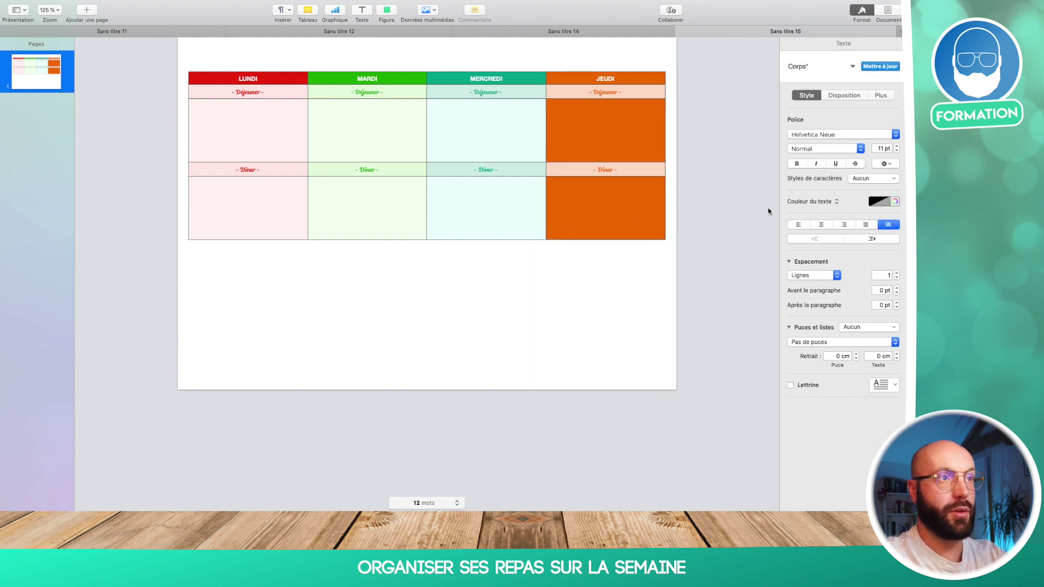
- Lower the opacity of the orange fill in both JEUDI meal cells to a pale tint, and close the colour picker
{"action": "left_click", "coordinate": [592, 227]}
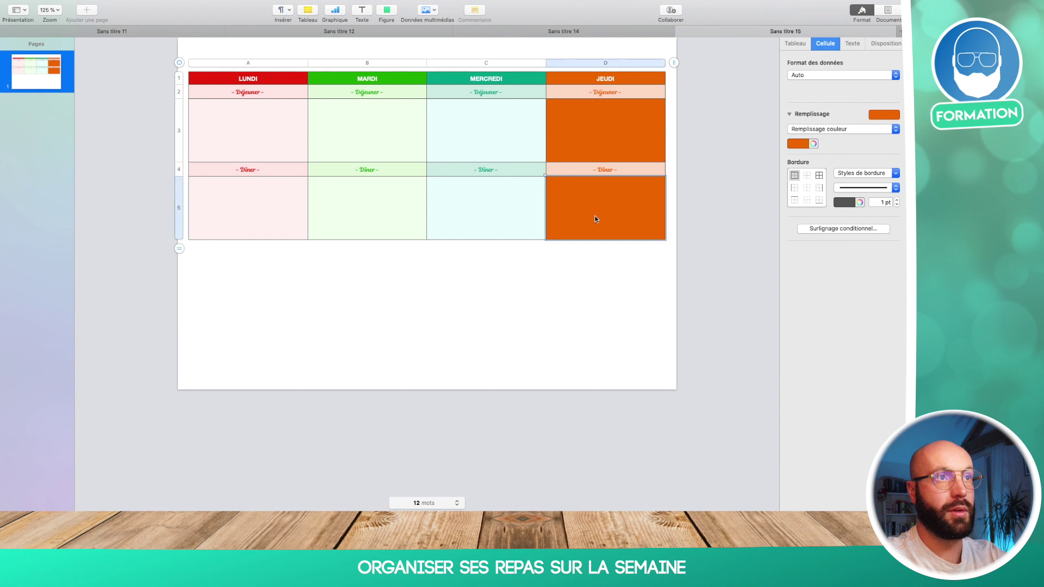
{"action": "left_click", "coordinate": [615, 136], "text": "super"}
{"action": "left_click", "coordinate": [813, 145]}
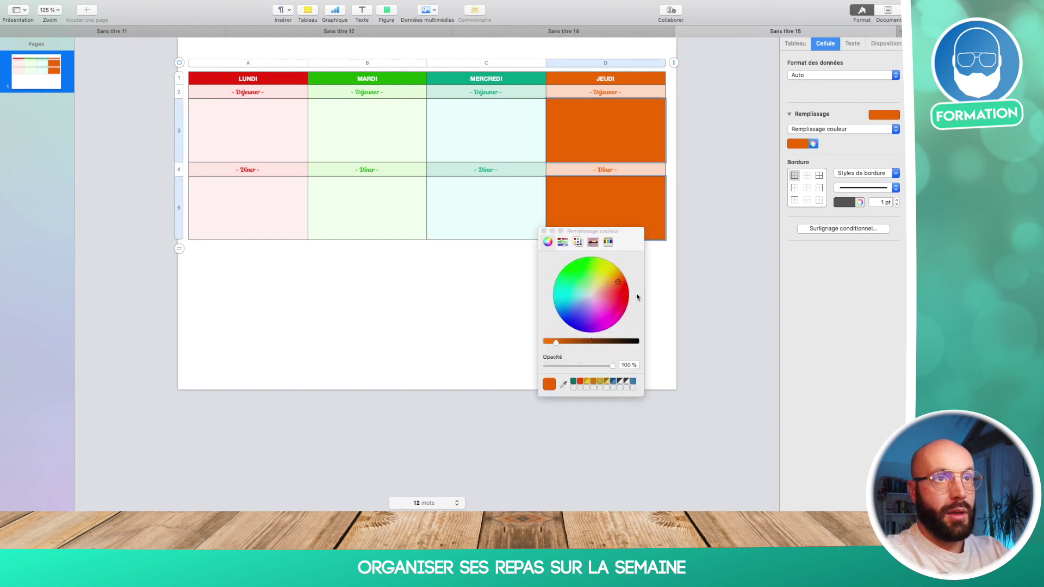
{"action": "left_click_drag", "start_coordinate": [612, 365], "coordinate": [554, 367]}
{"action": "left_click", "coordinate": [543, 233]}
- Set all inner and outer borders of the whole table to white with a 4 pt thickness, and deselect the table
{"action": "left_click", "coordinate": [548, 194]}
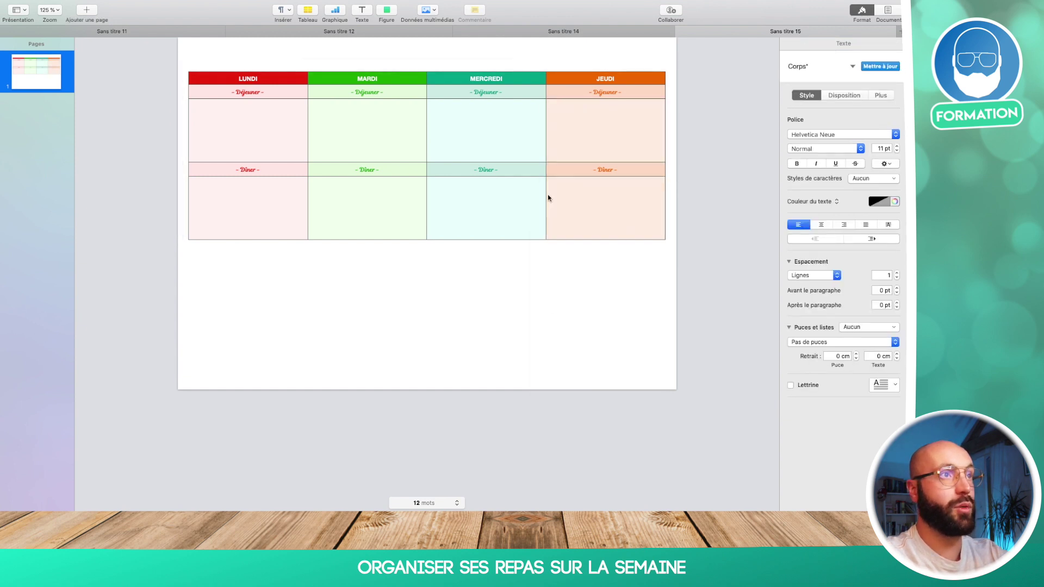
{"action": "left_click", "coordinate": [818, 175]}
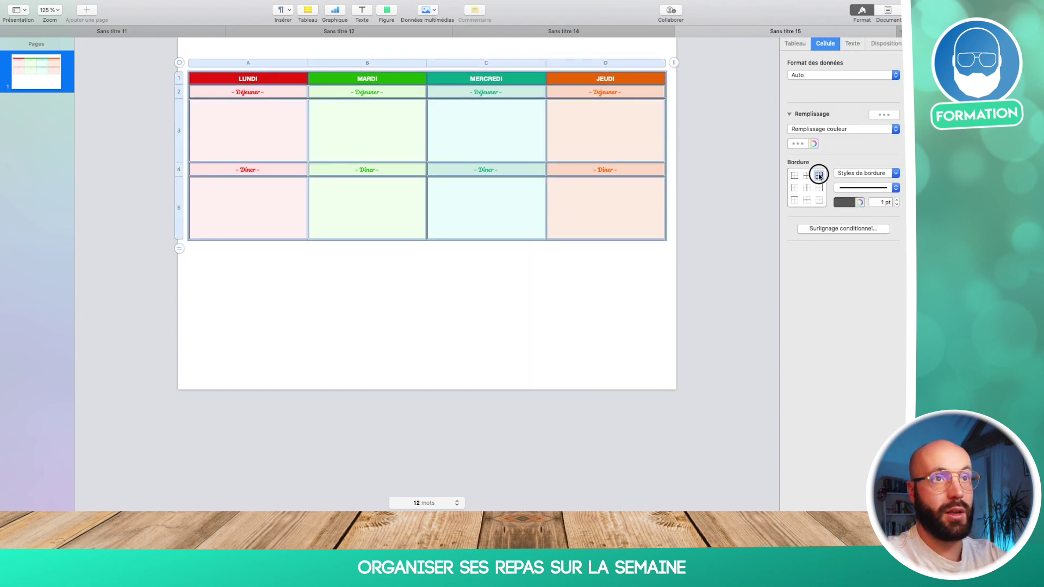
{"action": "left_click", "coordinate": [876, 187]}
{"action": "left_click", "coordinate": [864, 188]}
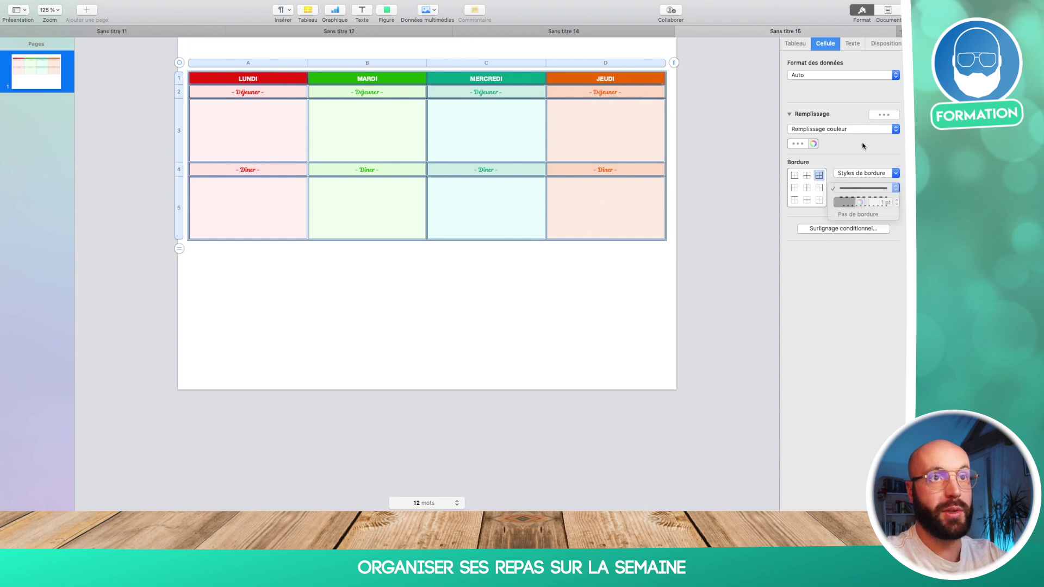
{"action": "left_click", "coordinate": [862, 173]}
{"action": "left_click", "coordinate": [864, 229]}
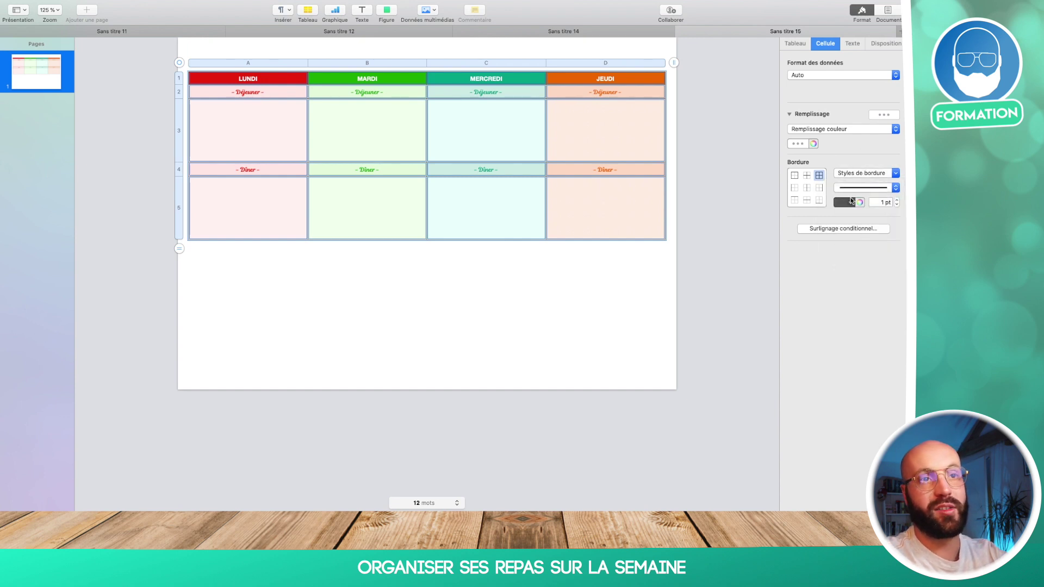
{"action": "left_click", "coordinate": [848, 202]}
{"action": "left_click", "coordinate": [803, 261]}
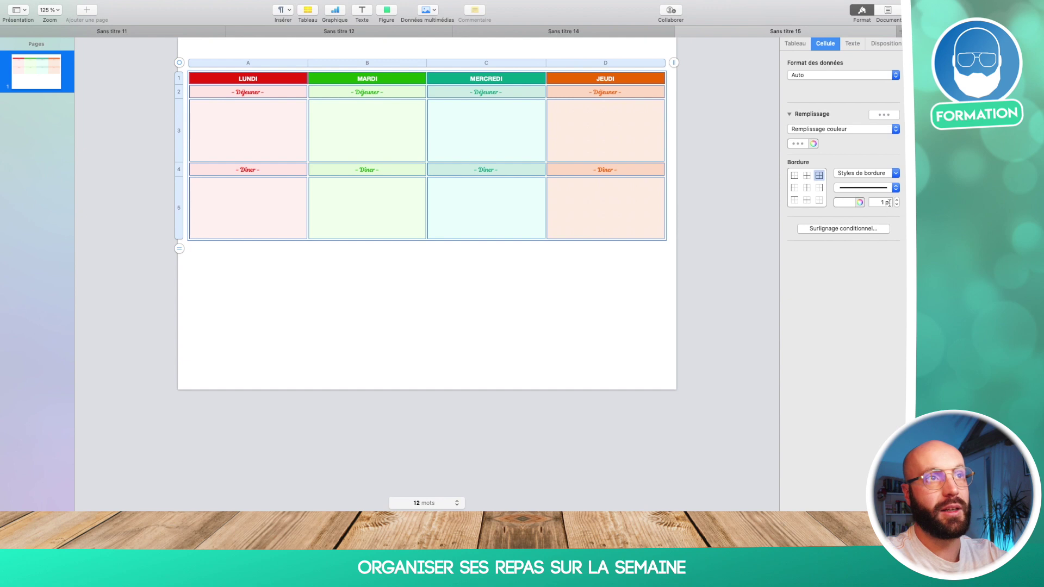
{"action": "left_click", "coordinate": [896, 201]}
{"action": "left_click", "coordinate": [895, 200]}
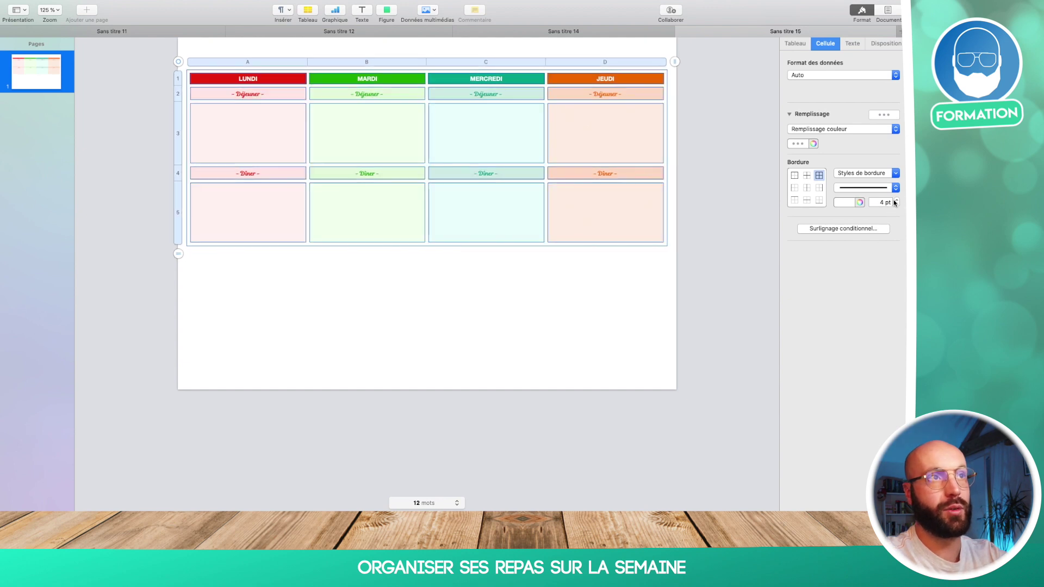
{"action": "left_click", "coordinate": [708, 250]}
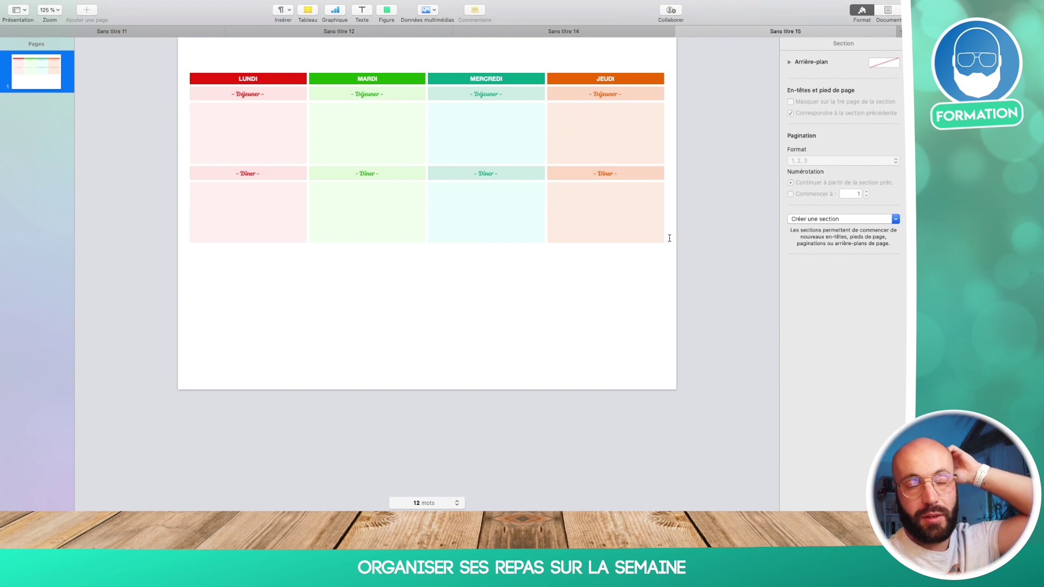
- Reduce the table's height so two tables fit on the page, and place a duplicate of it below the original
{"action": "left_click_drag", "start_coordinate": [559, 169], "coordinate": [557, 332]}
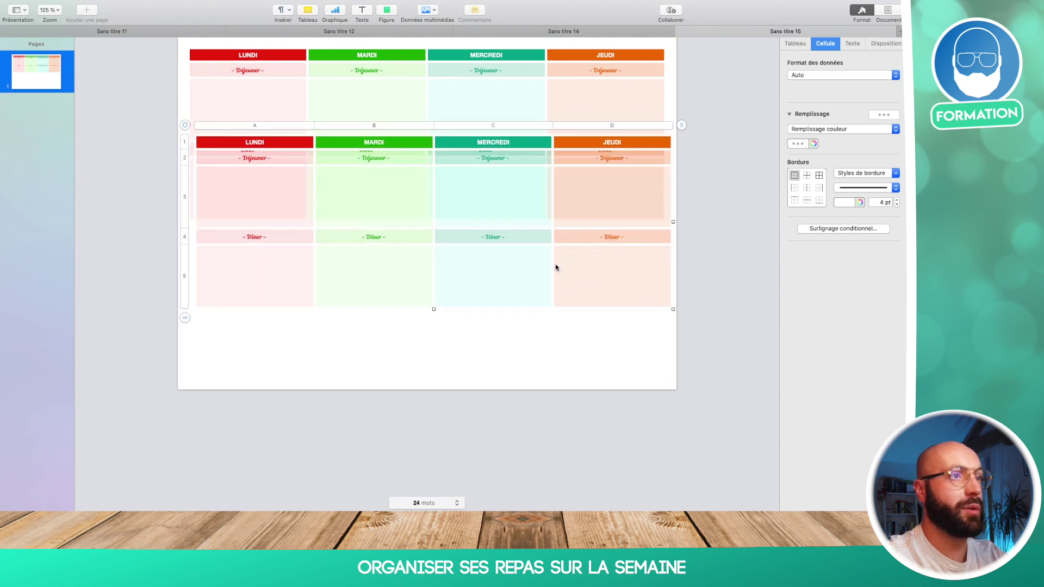
{"action": "key", "text": "BackSpace"}
{"action": "left_click", "coordinate": [431, 196]}
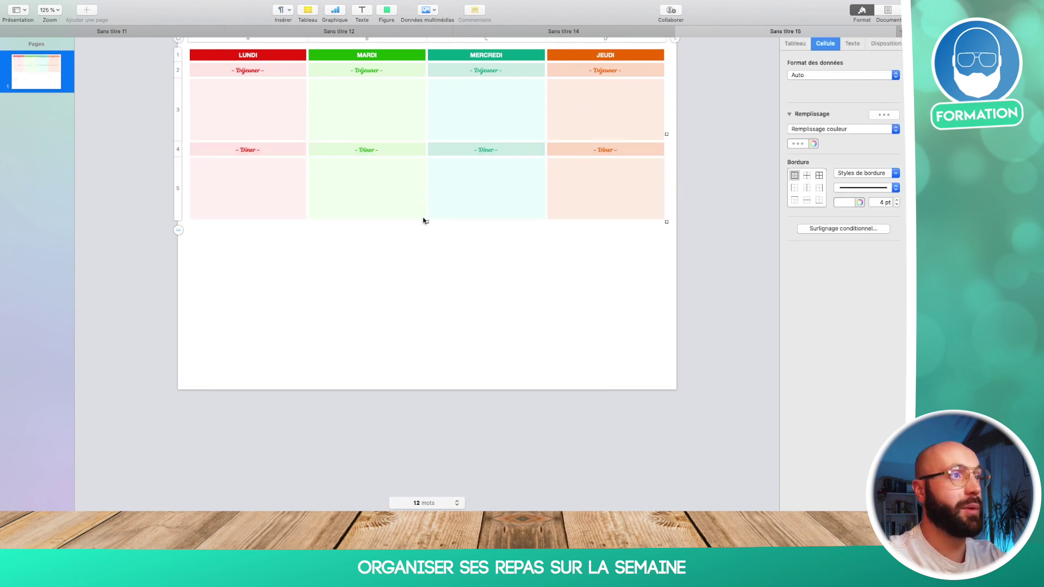
{"action": "left_click_drag", "start_coordinate": [426, 219], "coordinate": [448, 335]}
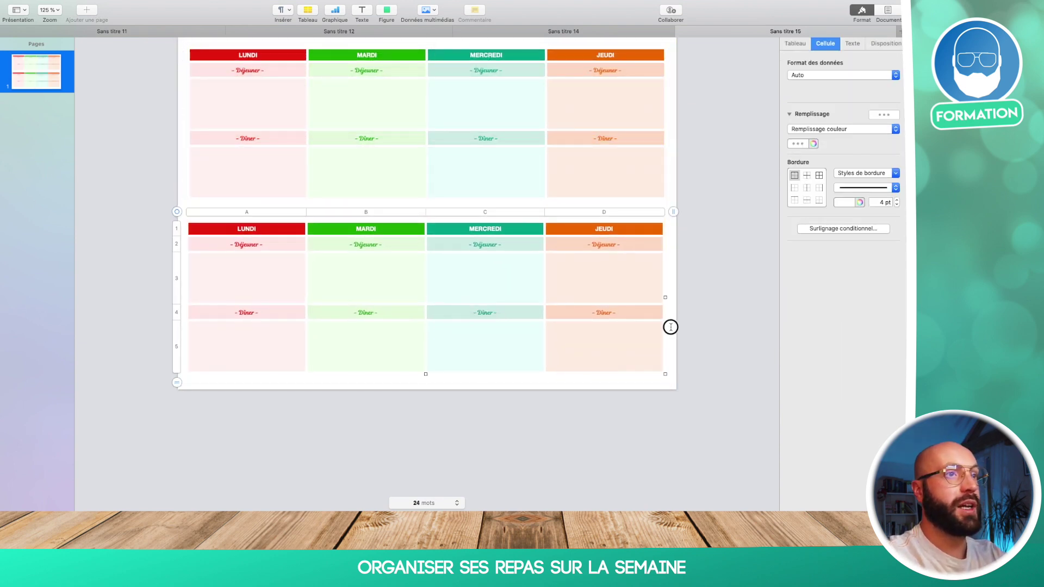
{"action": "left_click", "coordinate": [724, 329]}
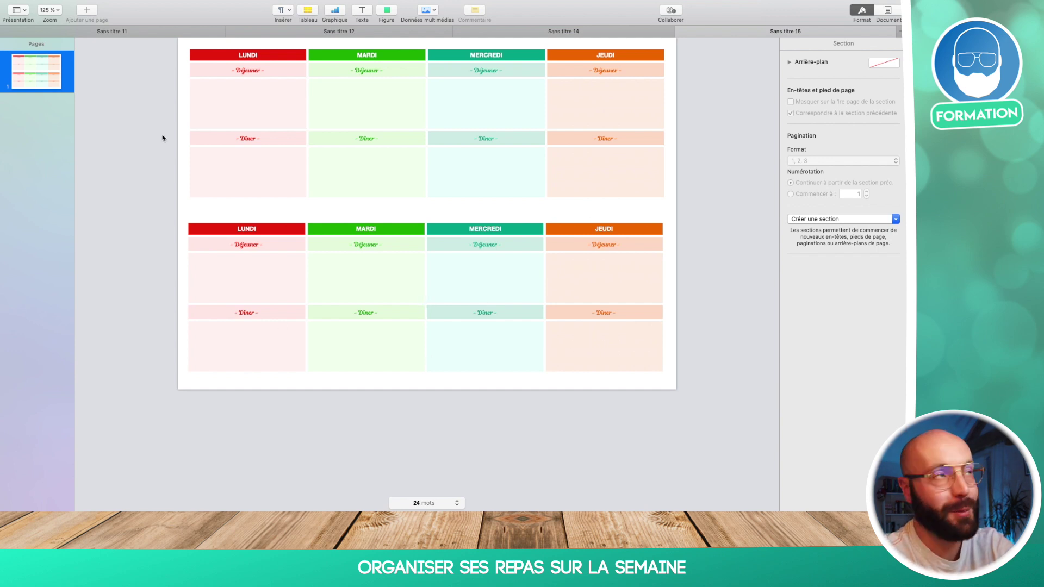
- Open the list of export formats for the document
{"action": "left_click", "coordinate": [63, 5]}
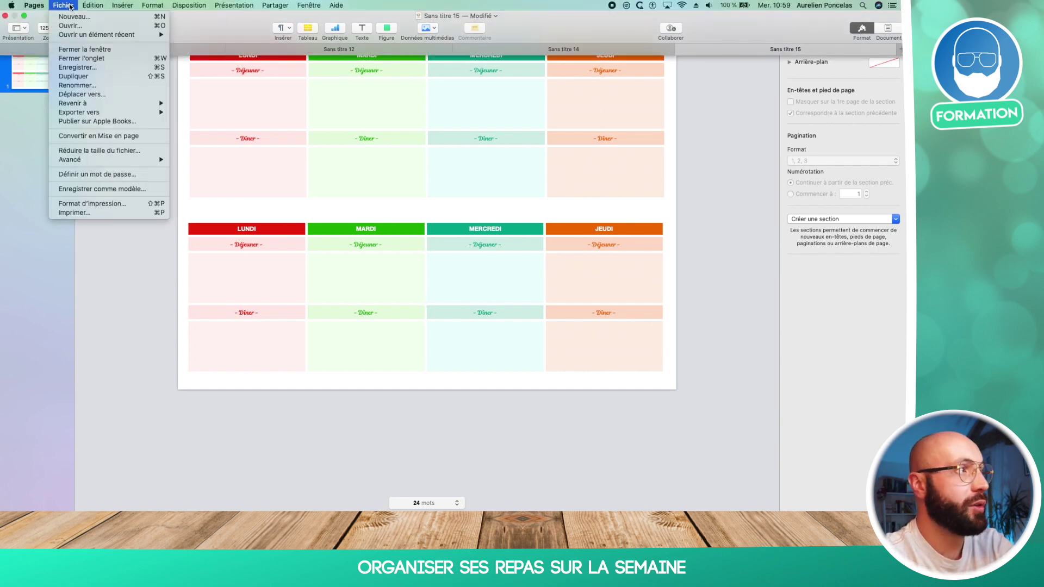
{"action": "mouse_move", "coordinate": [119, 114]}
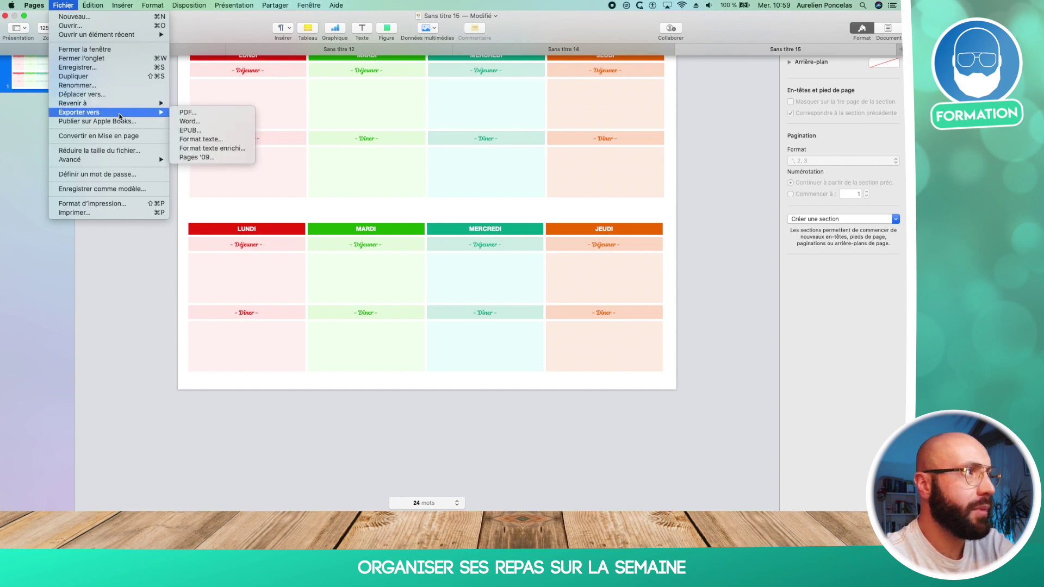